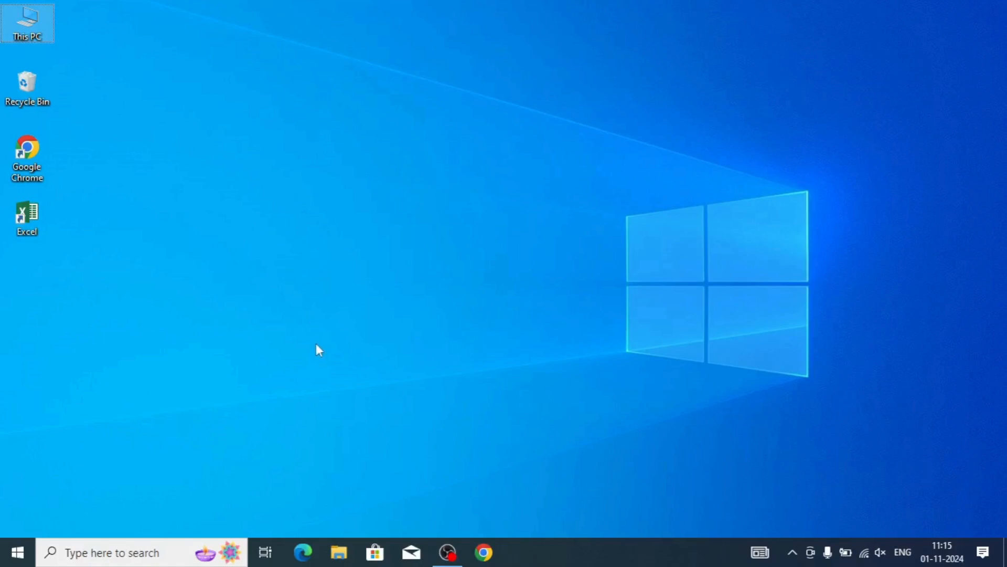
- Search Windows for "excel", launch Excel and create a blank workbook
{"action": "left_click", "coordinate": [102, 554]}
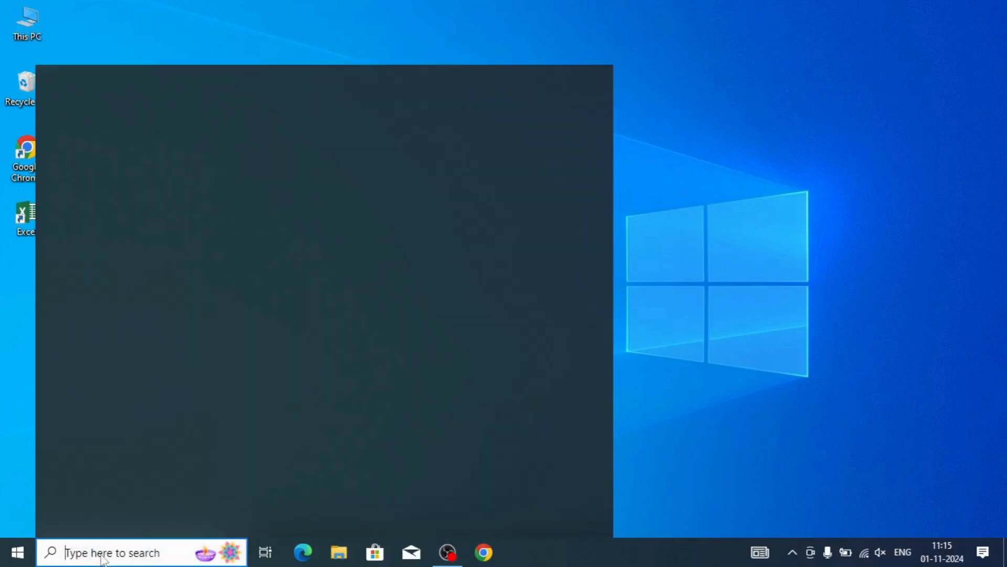
{"action": "type", "text": "excel"}
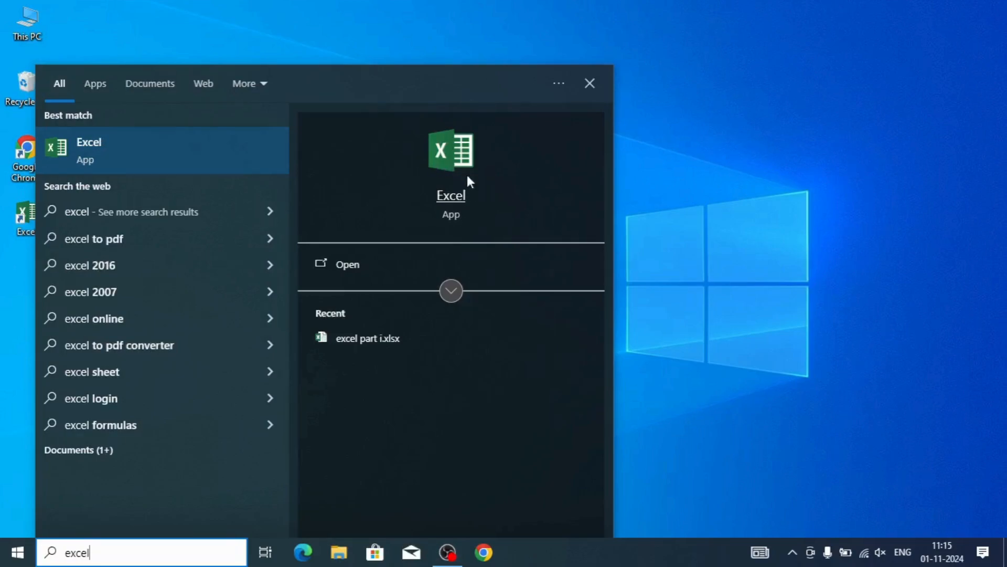
{"action": "left_click", "coordinate": [92, 149]}
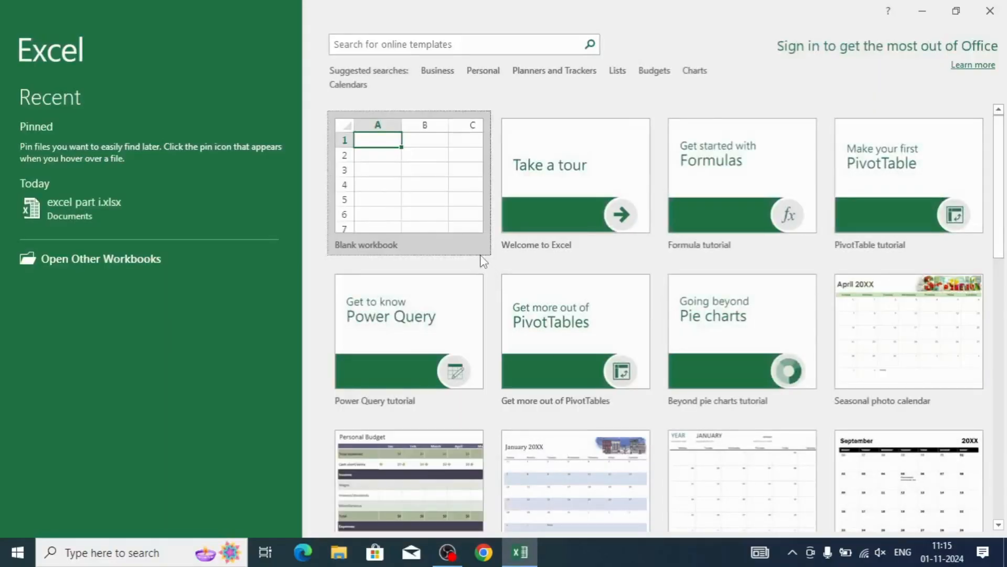
{"action": "left_click", "coordinate": [354, 198]}
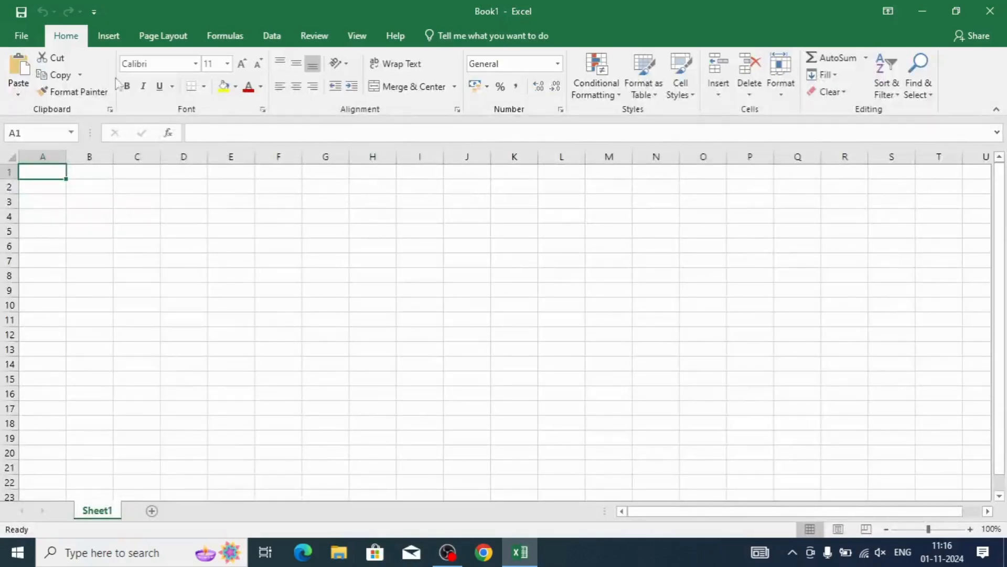
- View the Office product information on the account page, and close Excel
{"action": "left_click", "coordinate": [19, 37]}
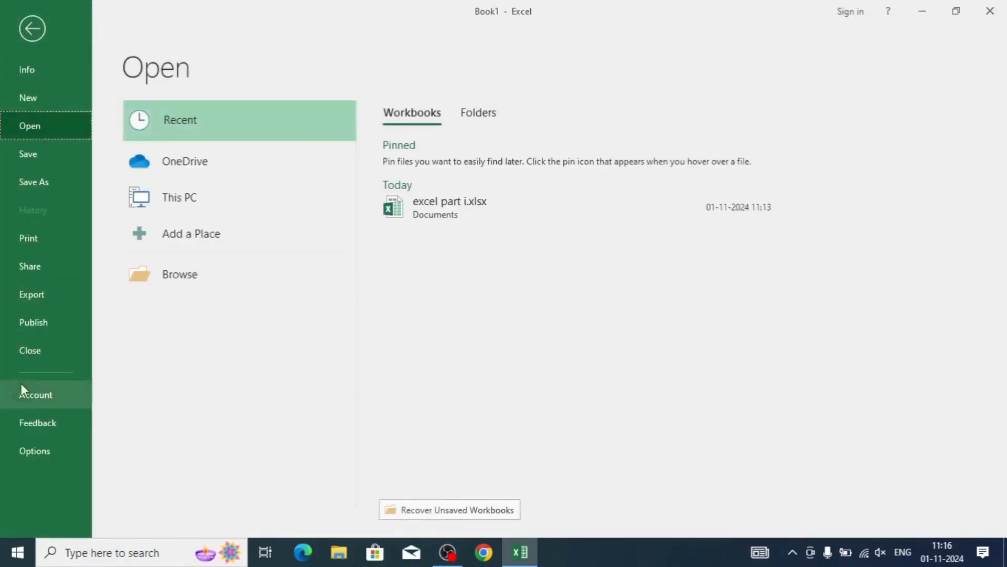
{"action": "left_click", "coordinate": [21, 400]}
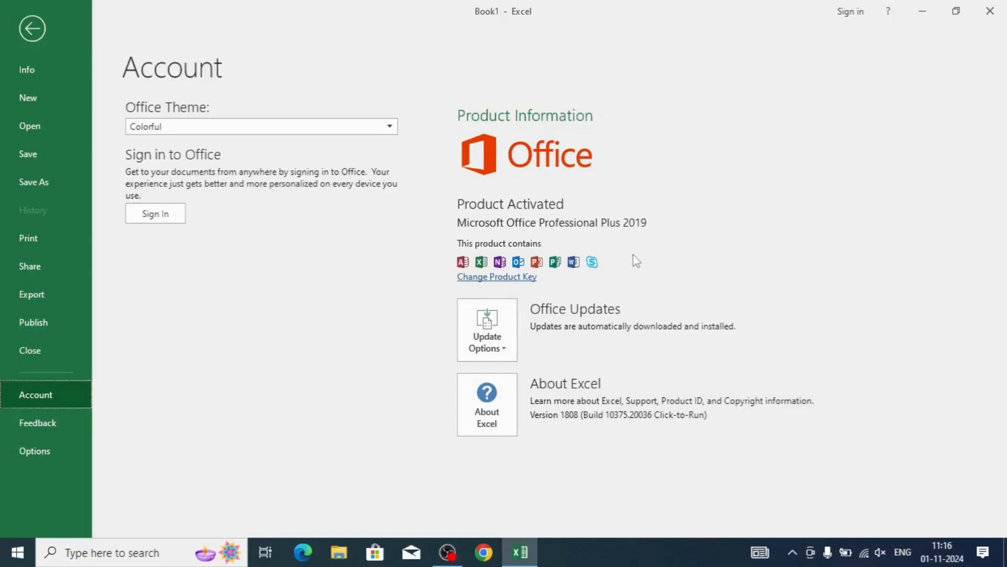
{"action": "left_click", "coordinate": [999, 12]}
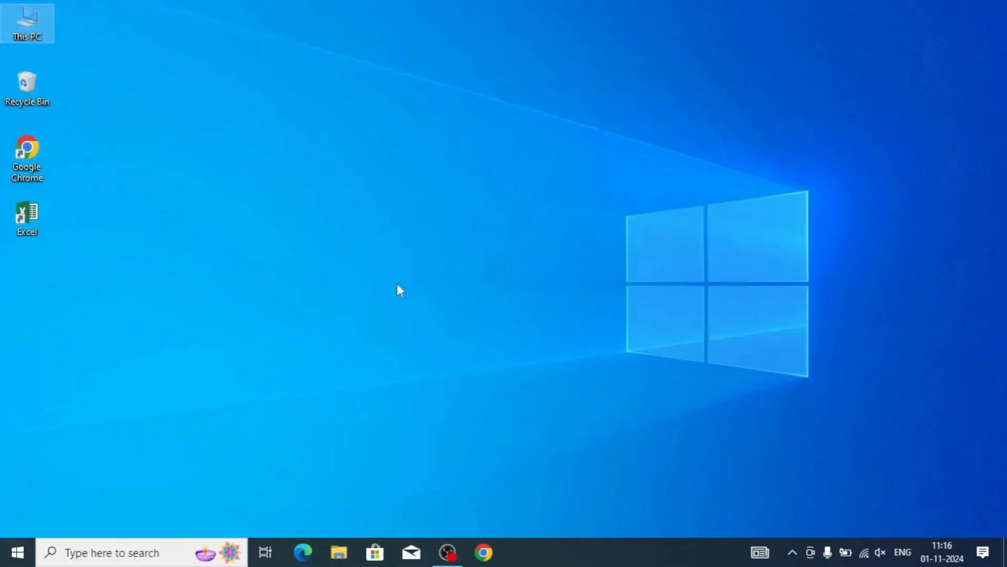
- Launch Excel by running the command excel from the Windows Run dialog, and close it again
{"action": "key", "text": "super+r"}
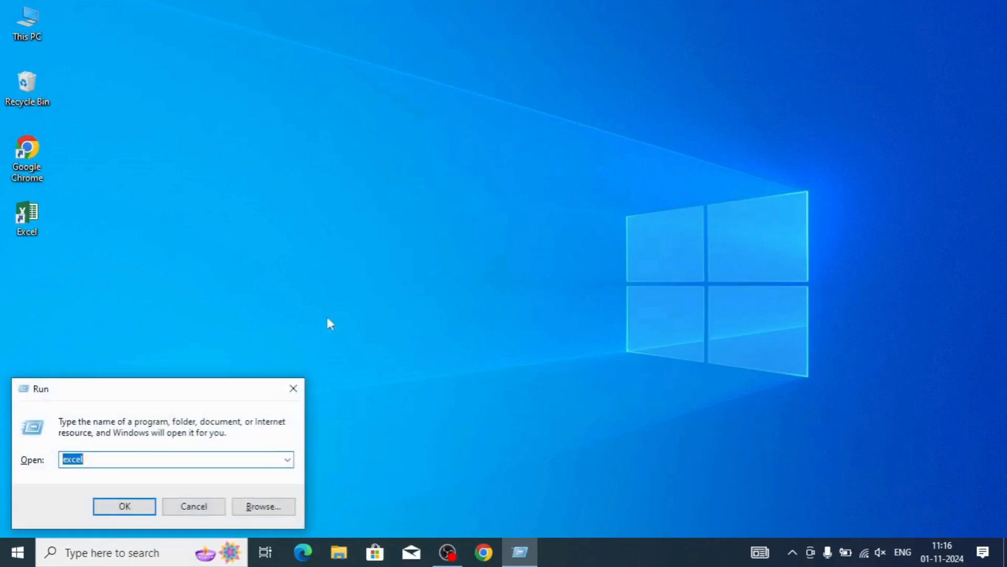
{"action": "left_click_drag", "start_coordinate": [159, 392], "coordinate": [414, 227]}
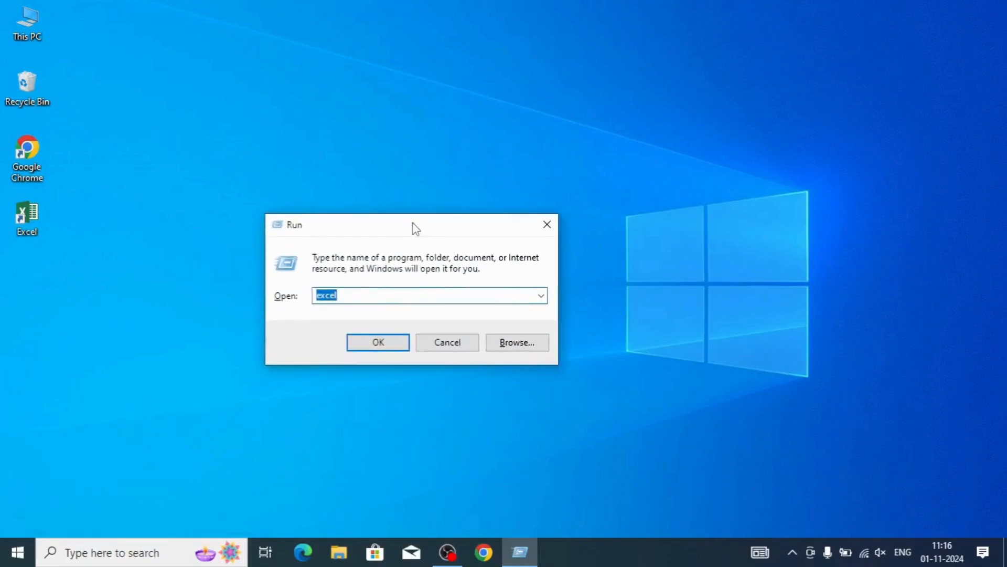
{"action": "left_click", "coordinate": [354, 294]}
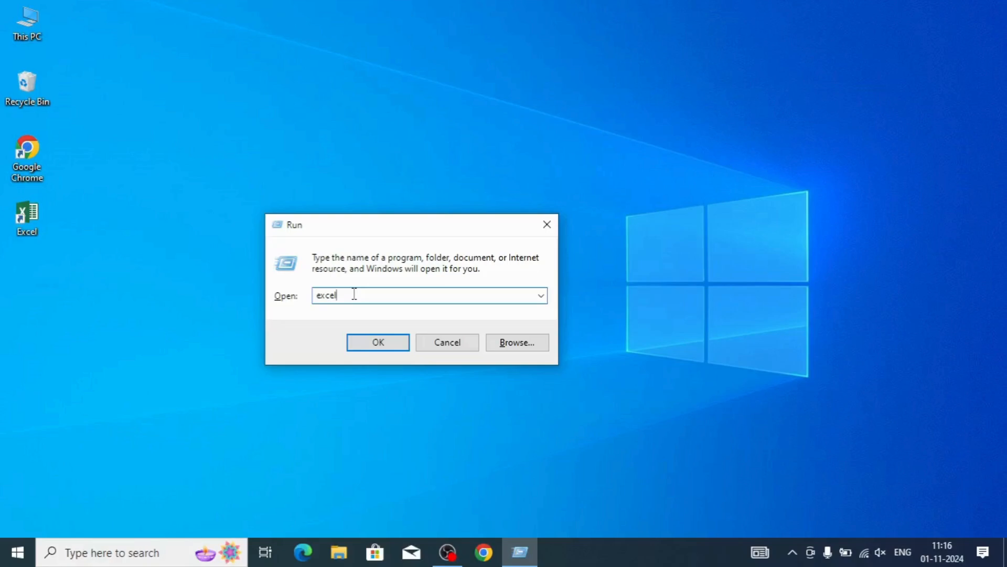
{"action": "left_click", "coordinate": [369, 342]}
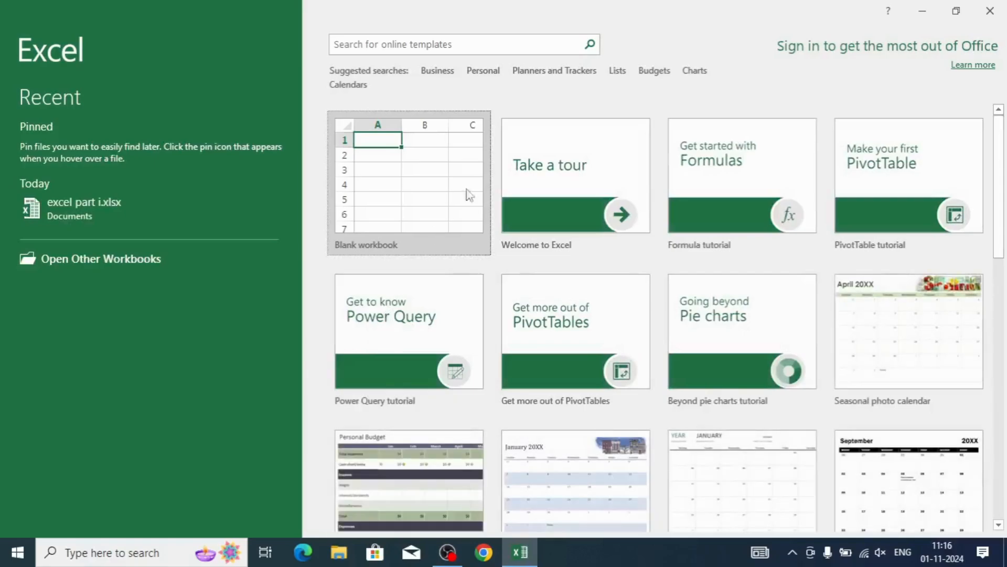
{"action": "left_click", "coordinate": [993, 11]}
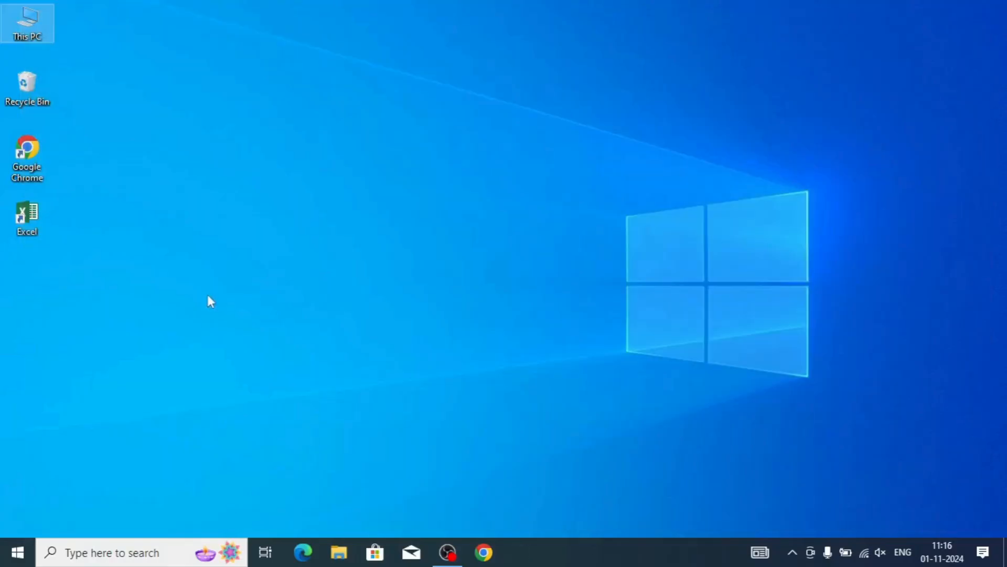
- Launch Excel from the recently added apps in Windows
{"action": "left_click", "coordinate": [47, 223]}
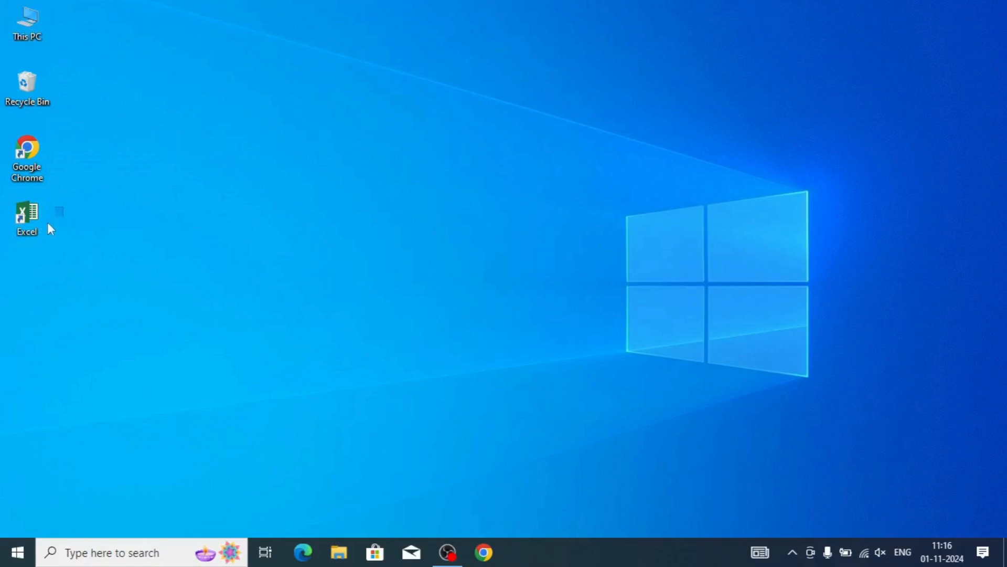
{"action": "key", "text": "Delete"}
{"action": "left_click", "coordinate": [16, 560]}
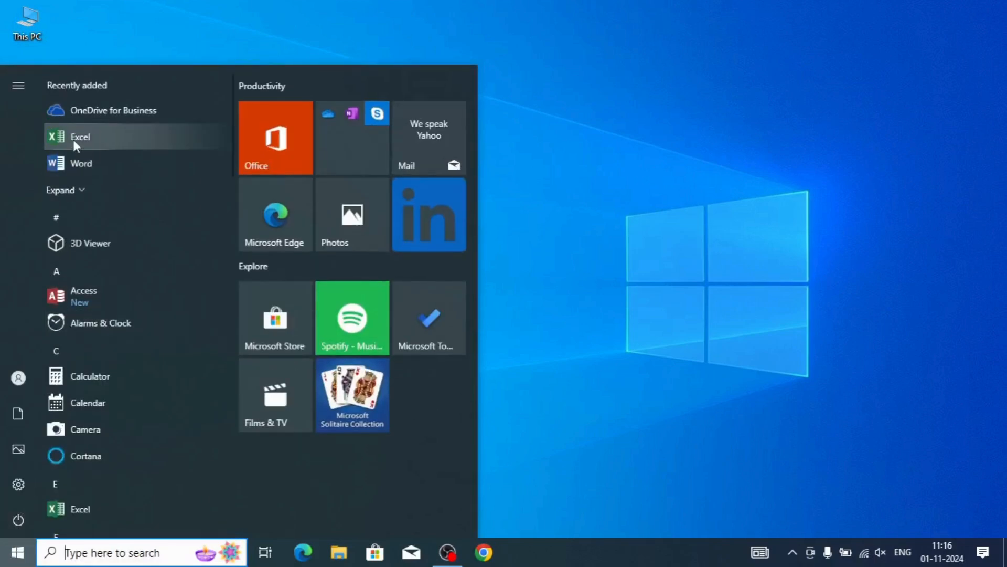
{"action": "left_click_drag", "start_coordinate": [74, 140], "coordinate": [595, 324]}
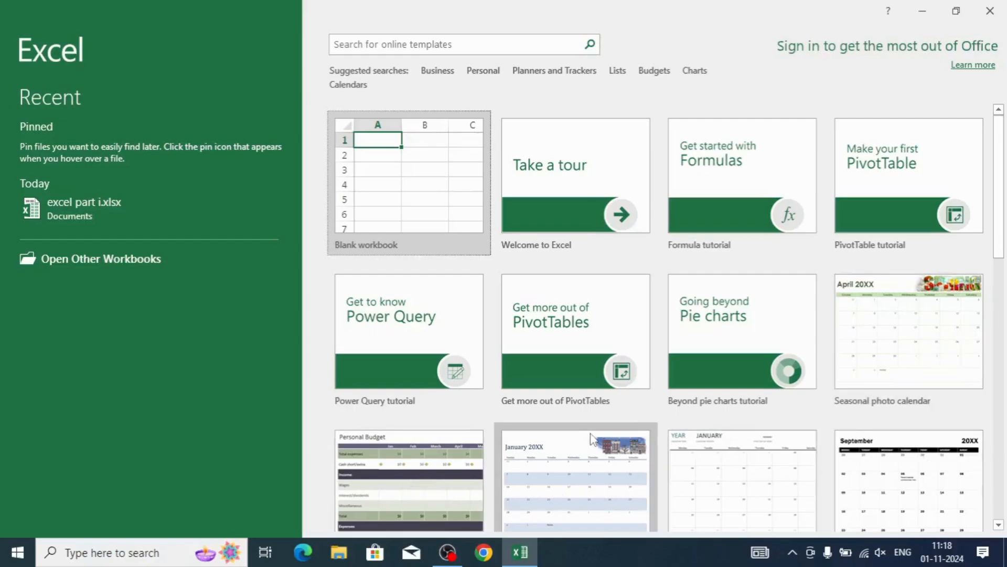
- Look through the available templates and create a blank workbook
{"action": "scroll", "coordinate": [602, 404], "scroll_direction": "down", "scroll_amount": 5}
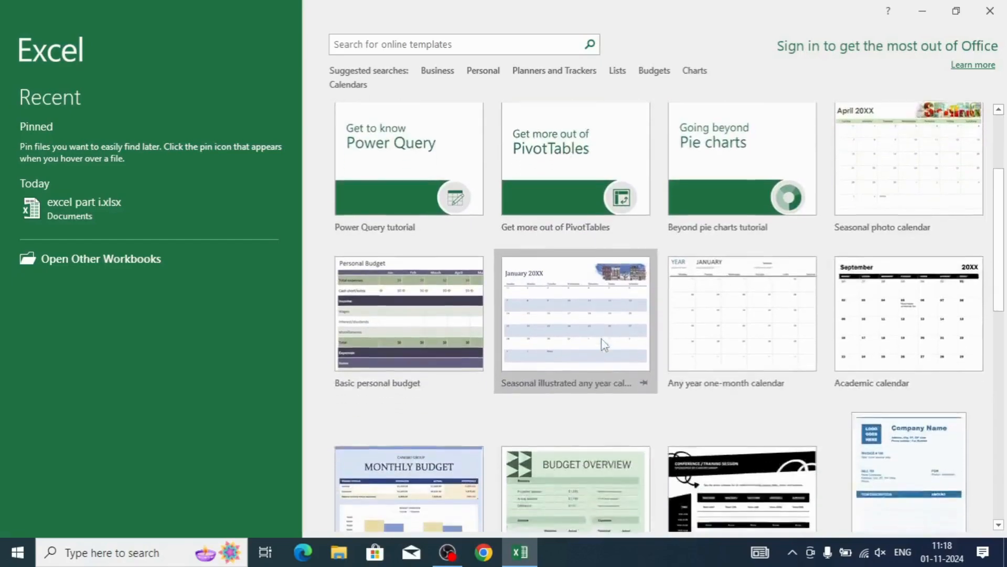
{"action": "scroll", "coordinate": [603, 341], "scroll_direction": "down", "scroll_amount": 6}
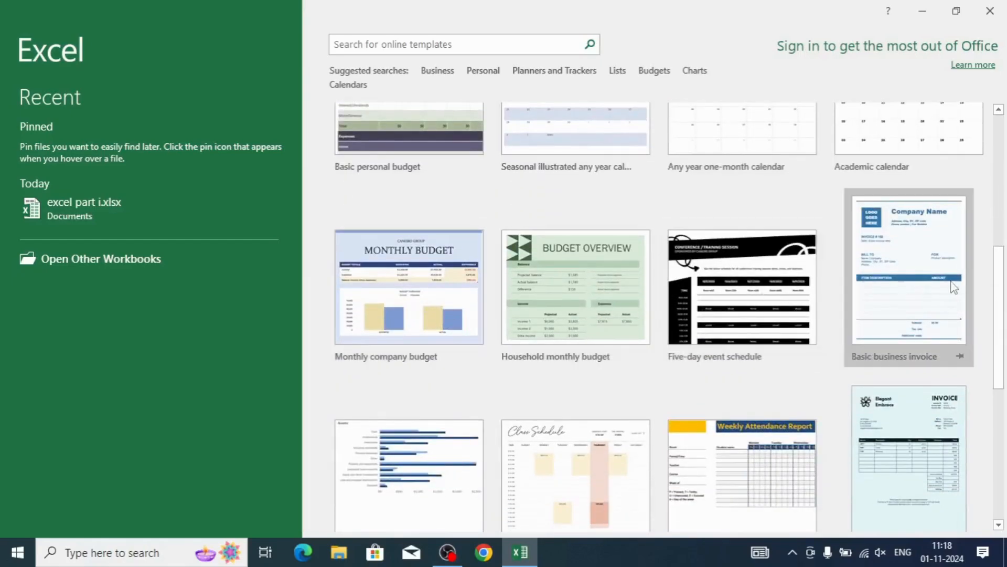
{"action": "scroll", "coordinate": [903, 378], "scroll_direction": "down", "scroll_amount": 3}
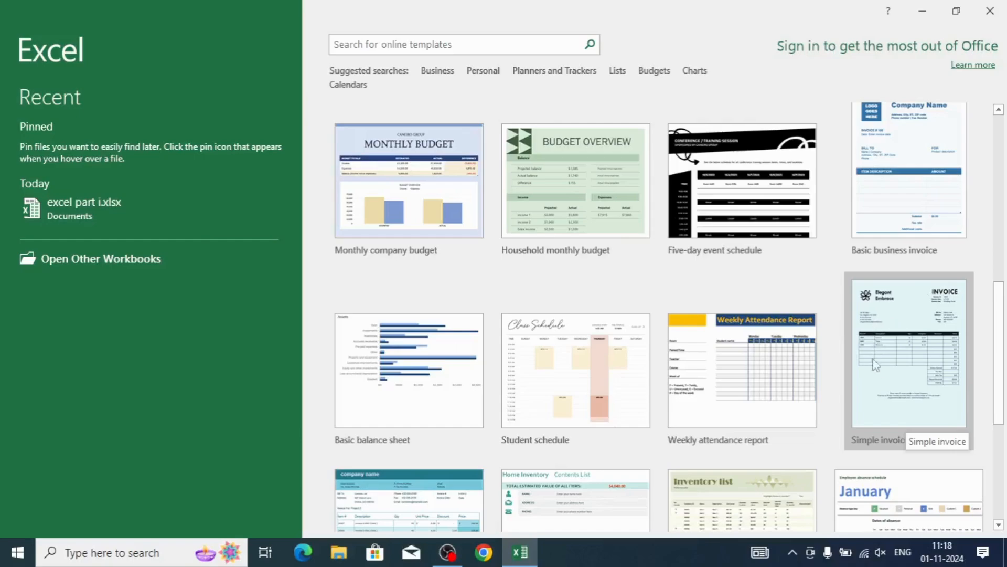
{"action": "scroll", "coordinate": [549, 283], "scroll_direction": "up", "scroll_amount": 5}
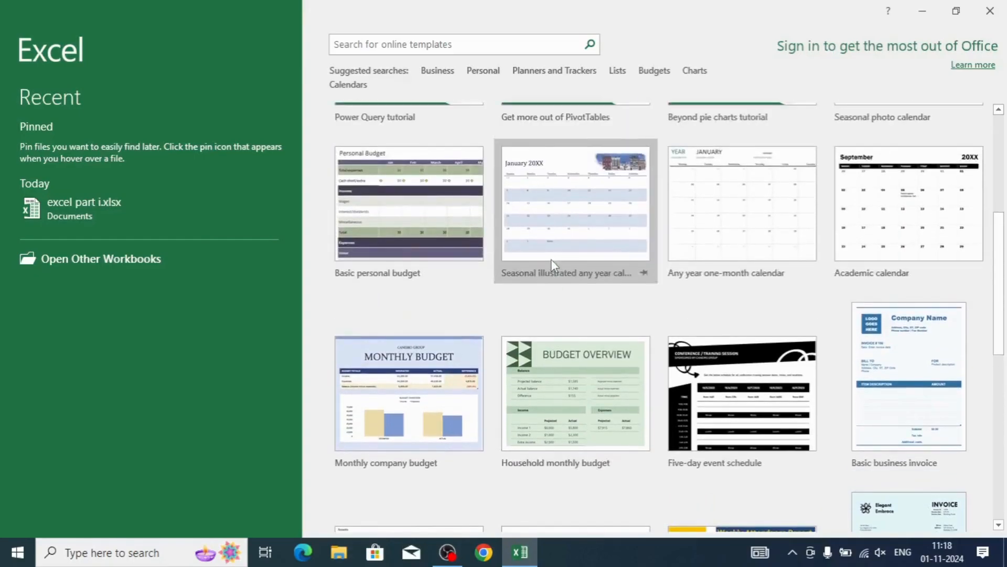
{"action": "scroll", "coordinate": [551, 259], "scroll_direction": "up", "scroll_amount": 6}
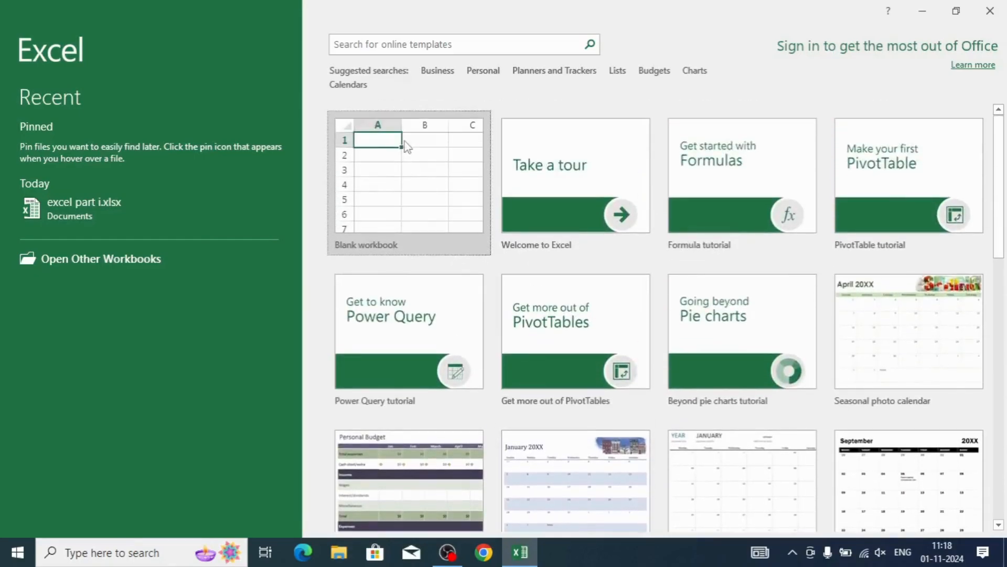
{"action": "left_click", "coordinate": [402, 211]}
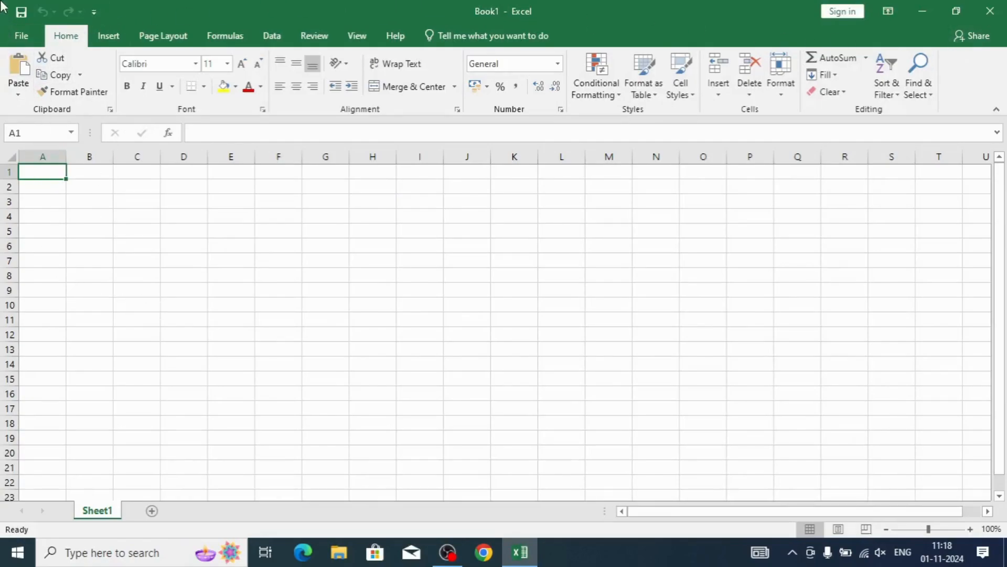
- Add the Open and Spelling commands to the Quick Access Toolbar, trying out the Open command
{"action": "left_click", "coordinate": [94, 12]}
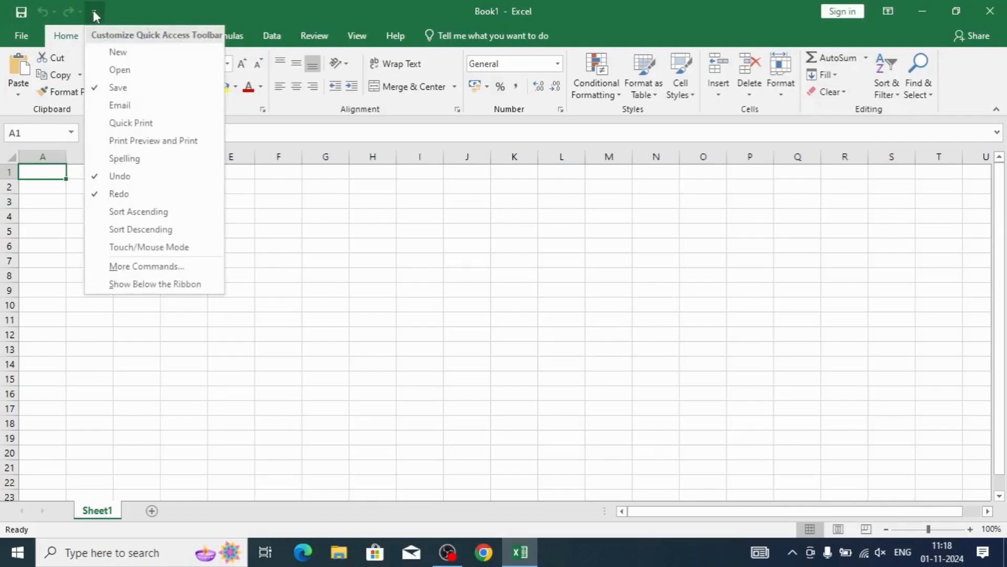
{"action": "left_click", "coordinate": [263, 279]}
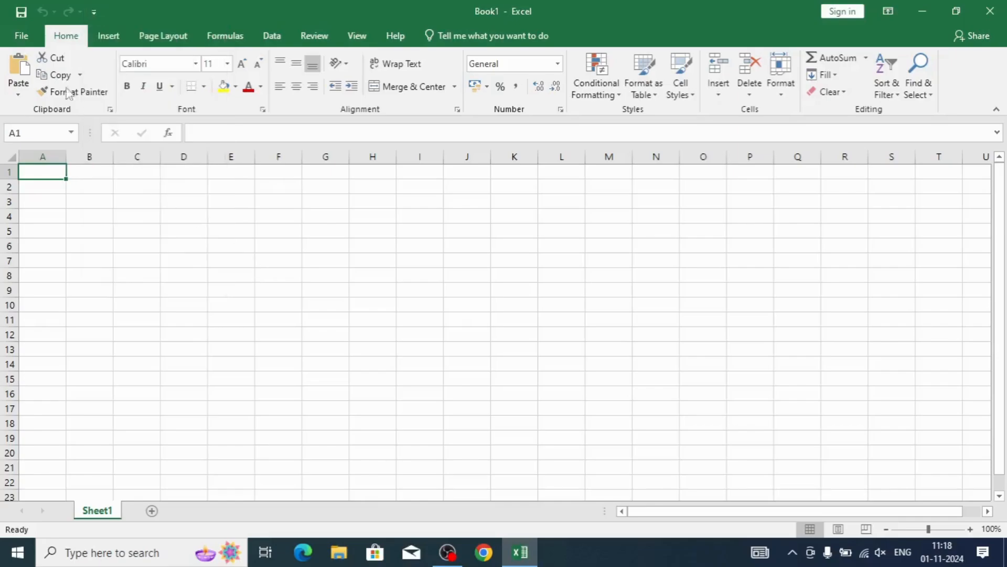
{"action": "left_click", "coordinate": [94, 11]}
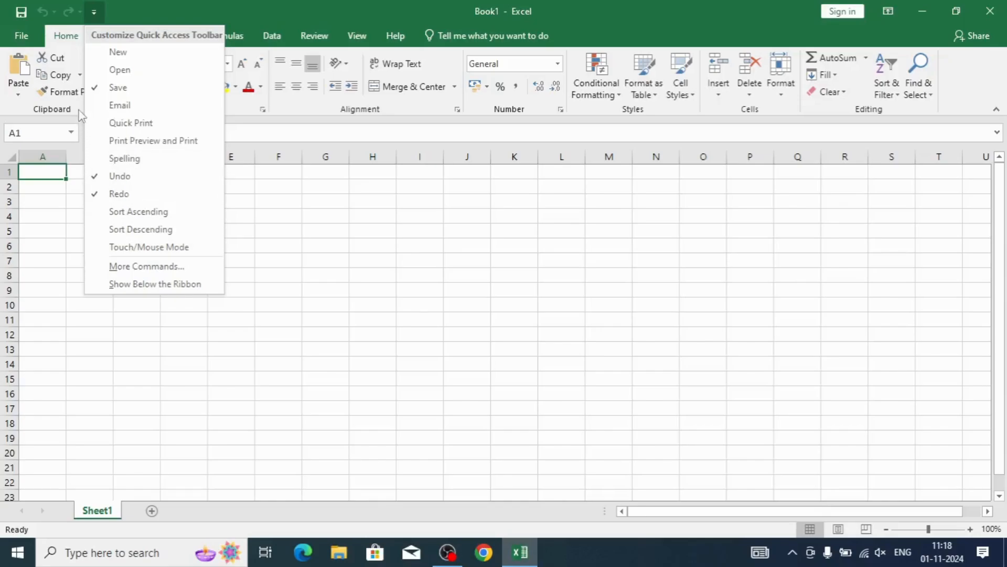
{"action": "left_click", "coordinate": [107, 70]}
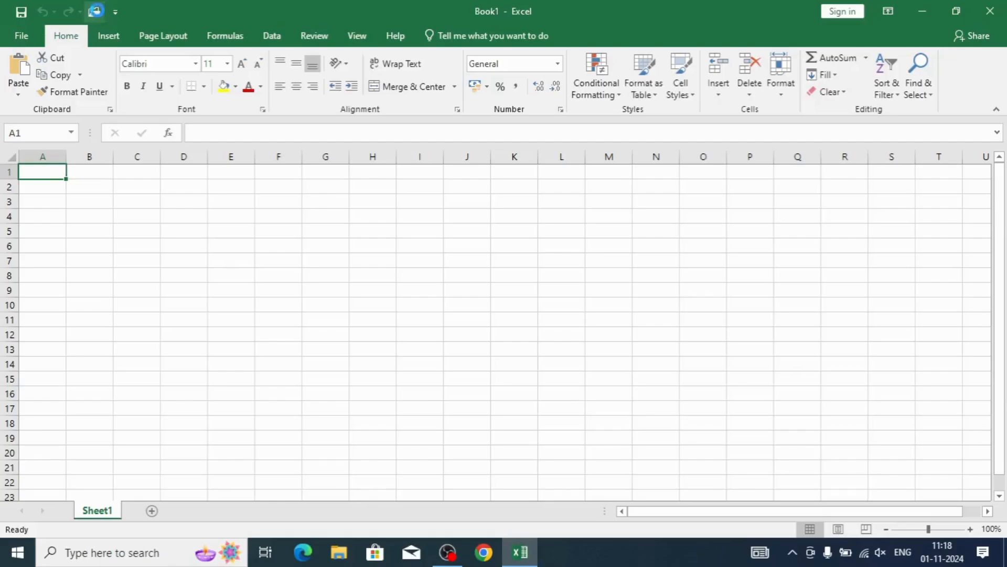
{"action": "left_click", "coordinate": [94, 11]}
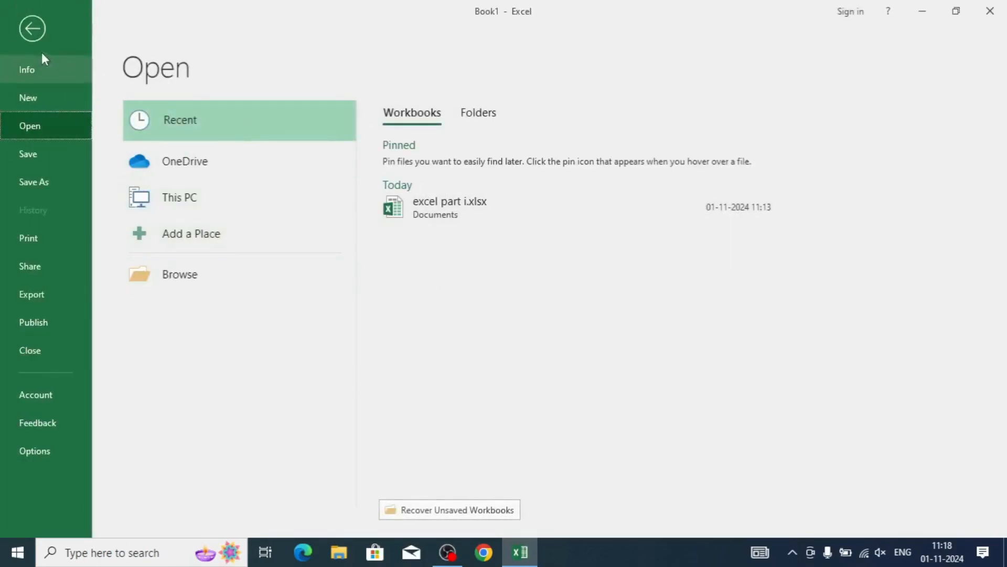
{"action": "left_click", "coordinate": [34, 28]}
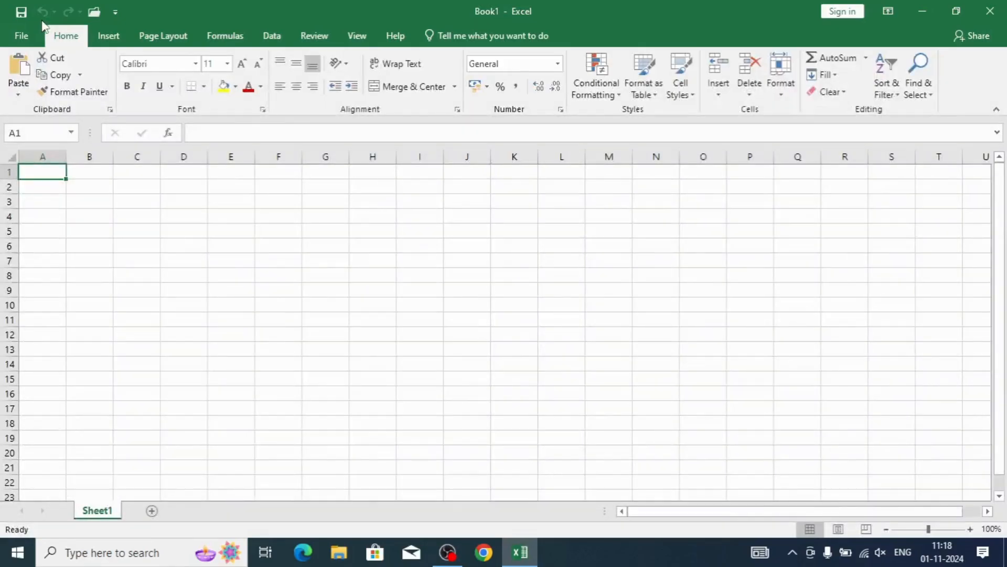
{"action": "left_click", "coordinate": [119, 12]}
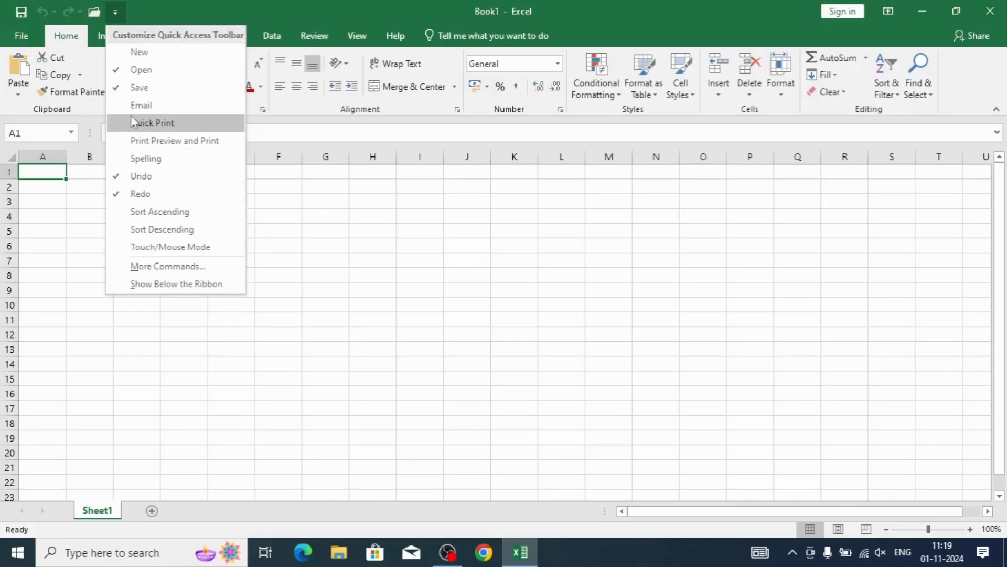
{"action": "left_click", "coordinate": [134, 160]}
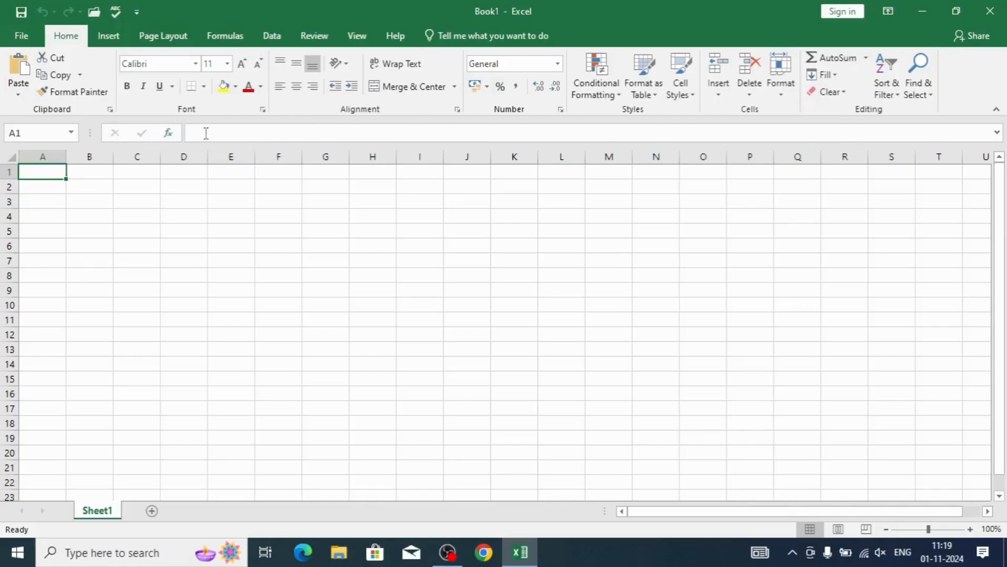
- Start entry in the formula bar for cell A1, leave it empty and reselect A1
{"action": "left_click", "coordinate": [193, 133]}
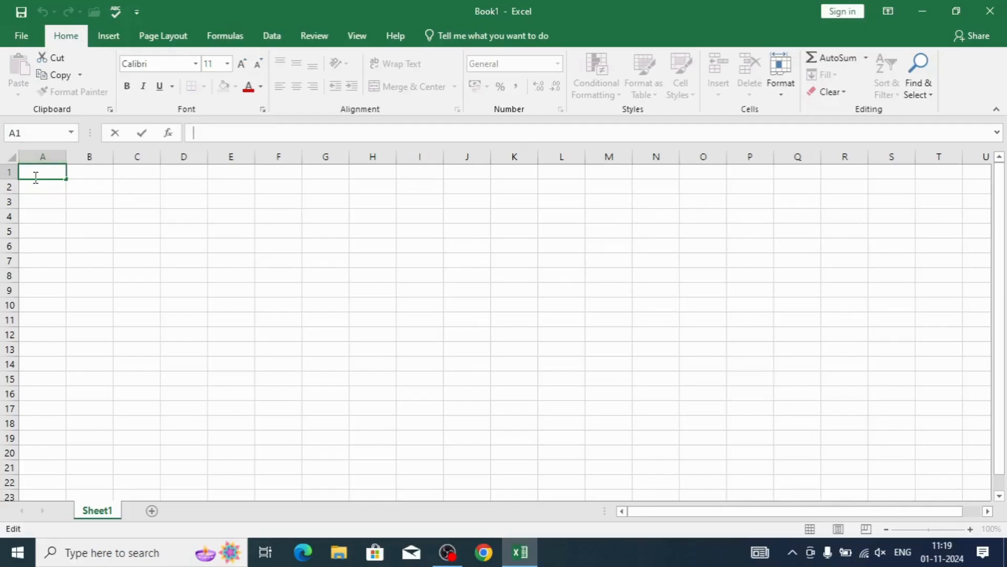
{"action": "left_click", "coordinate": [90, 242]}
{"action": "left_click", "coordinate": [51, 169]}
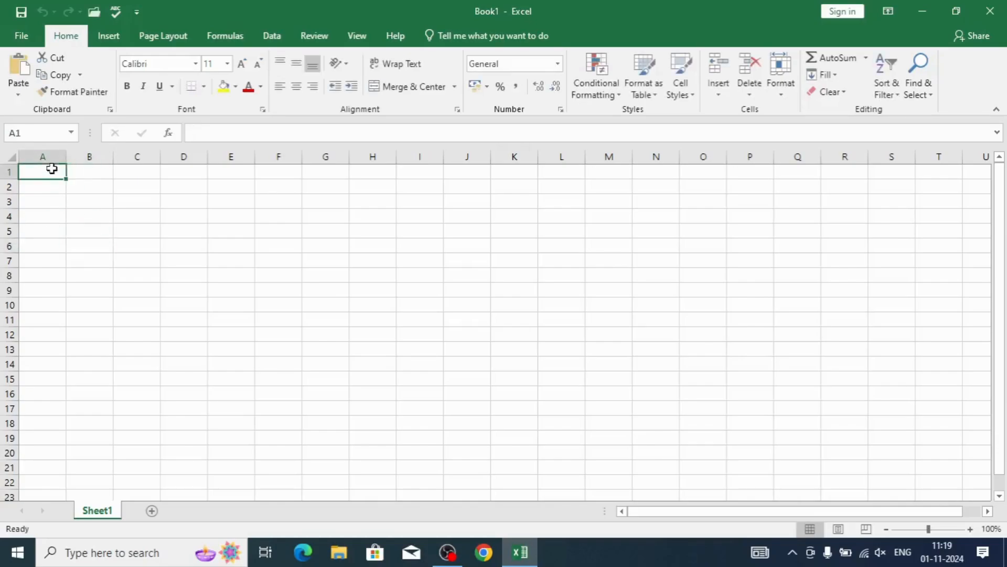
- Zoom the worksheet to 235% and examine the Name Box's cell reference while selecting cells C6 and A1
{"action": "scroll", "coordinate": [52, 169], "scroll_direction": "up", "scroll_amount": 9, "text": "ctrl"}
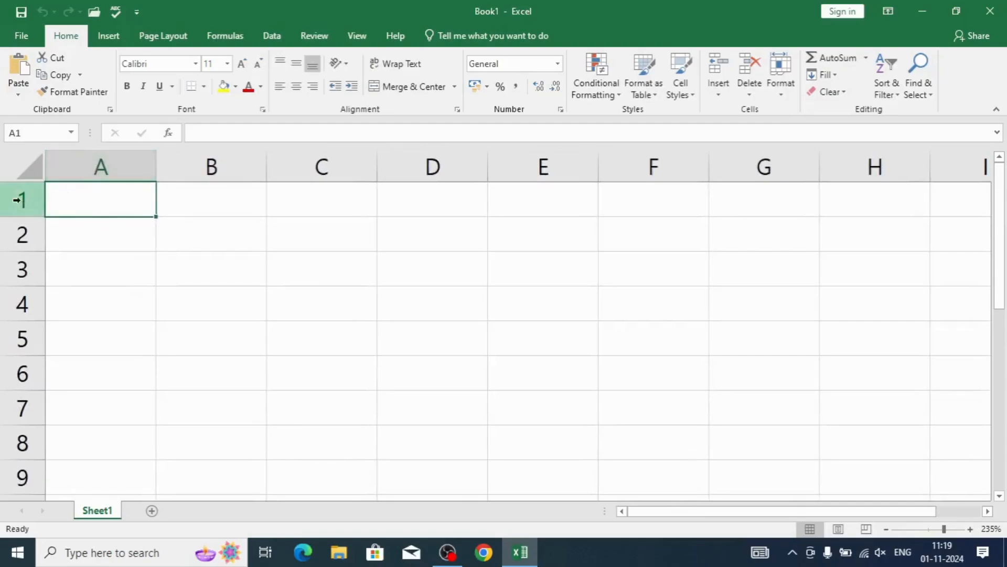
{"action": "left_click", "coordinate": [27, 133]}
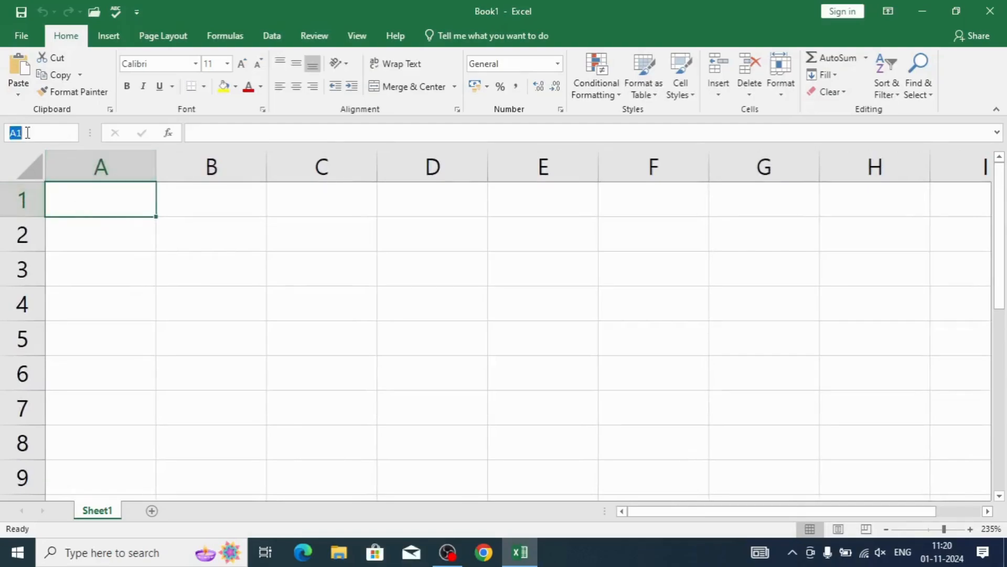
{"action": "left_click", "coordinate": [27, 132]}
{"action": "left_click", "coordinate": [367, 366]}
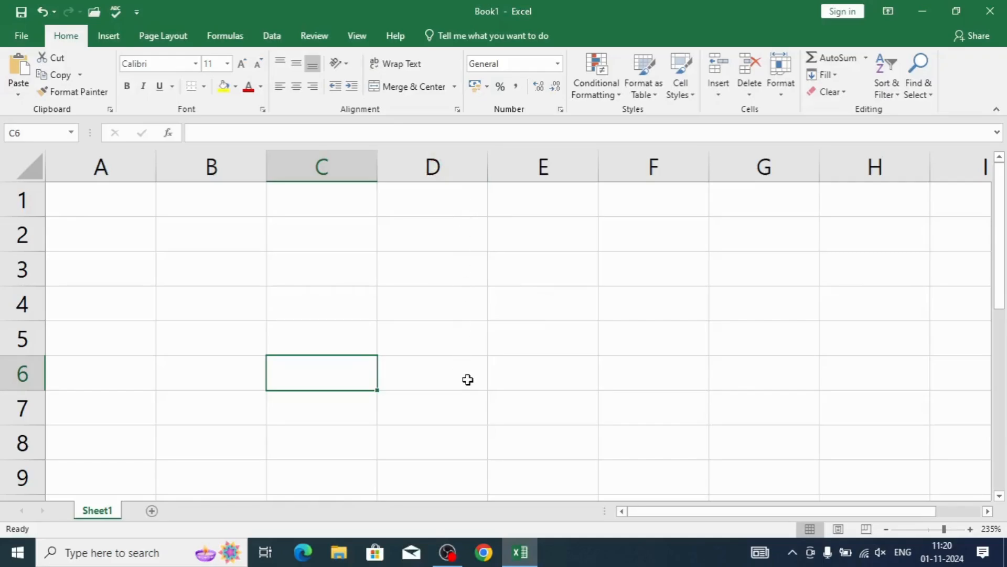
{"action": "left_click", "coordinate": [87, 205]}
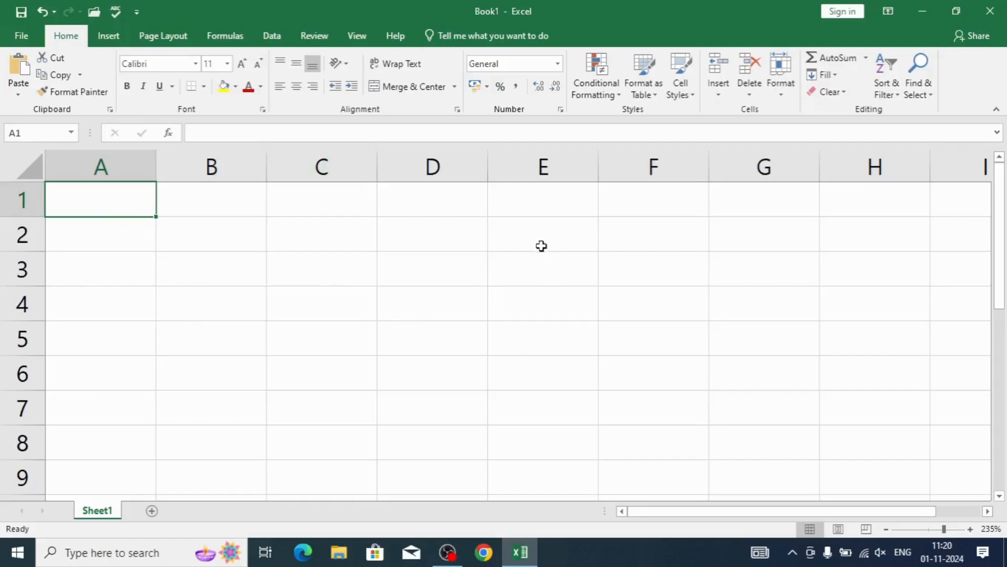
- Add a second worksheet to the workbook and return to Sheet1
{"action": "scroll", "coordinate": [422, 276], "scroll_direction": "down", "scroll_amount": 6}
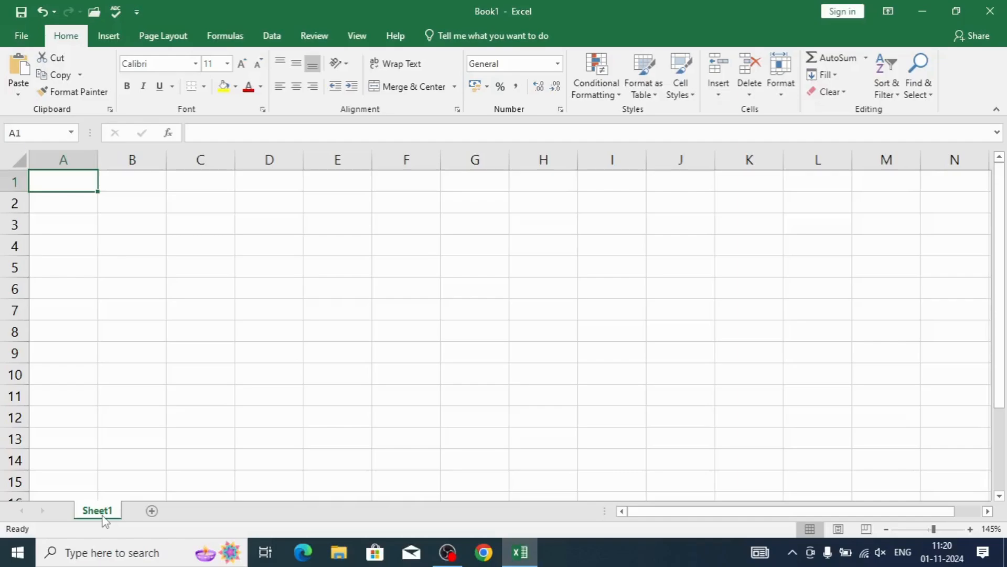
{"action": "left_click", "coordinate": [152, 511]}
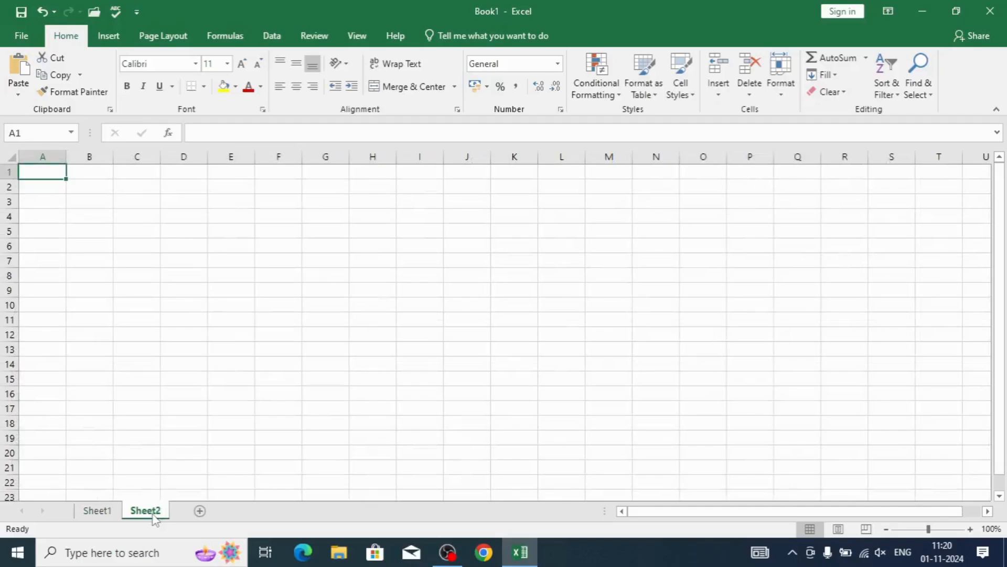
{"action": "left_click", "coordinate": [108, 510]}
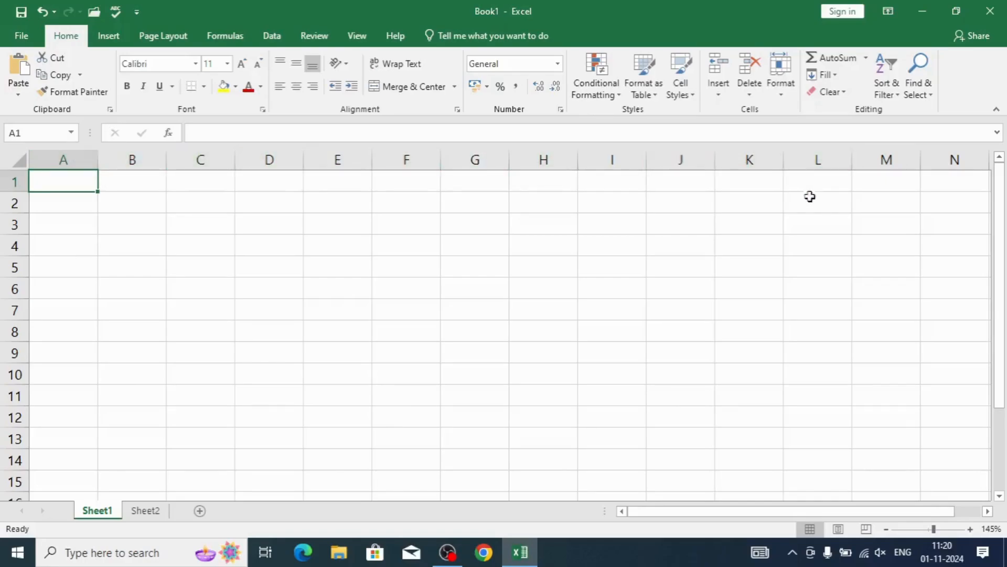
- Move the cell selection from L1 along row 1 past column DM to examine the column headings
{"action": "left_click", "coordinate": [805, 181]}
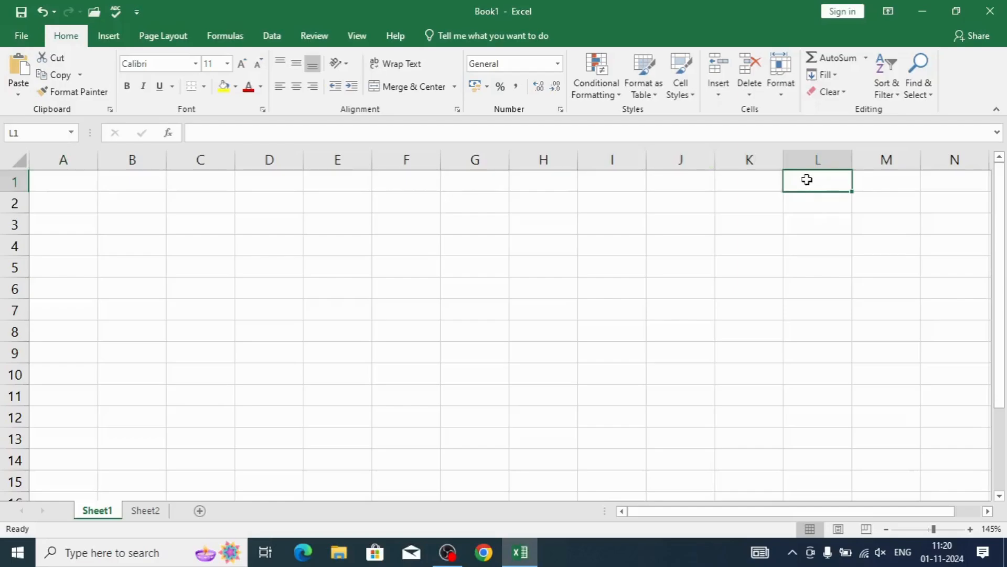
{"action": "key", "text": "Right"}
{"action": "key", "text": "Right"}
{"action": "key", "text": "Right"}
{"action": "key", "text": "Right"}
{"action": "key", "text": "Right"}
{"action": "key", "text": "Right"}
{"action": "key", "text": "Right"}
{"action": "key", "text": "Right"}
{"action": "key", "text": "Right"}
{"action": "key", "text": "Right"}
{"action": "key", "text": "Right"}
{"action": "key", "text": "Right"}
{"action": "key", "text": "Right"}
{"action": "key", "text": "Right"}
{"action": "key", "text": "Right"}
{"action": "key", "text": "Right"}
{"action": "key", "text": "Right"}
{"action": "key", "text": "Right"}
{"action": "key", "text": "Right"}
{"action": "key", "text": "Right"}
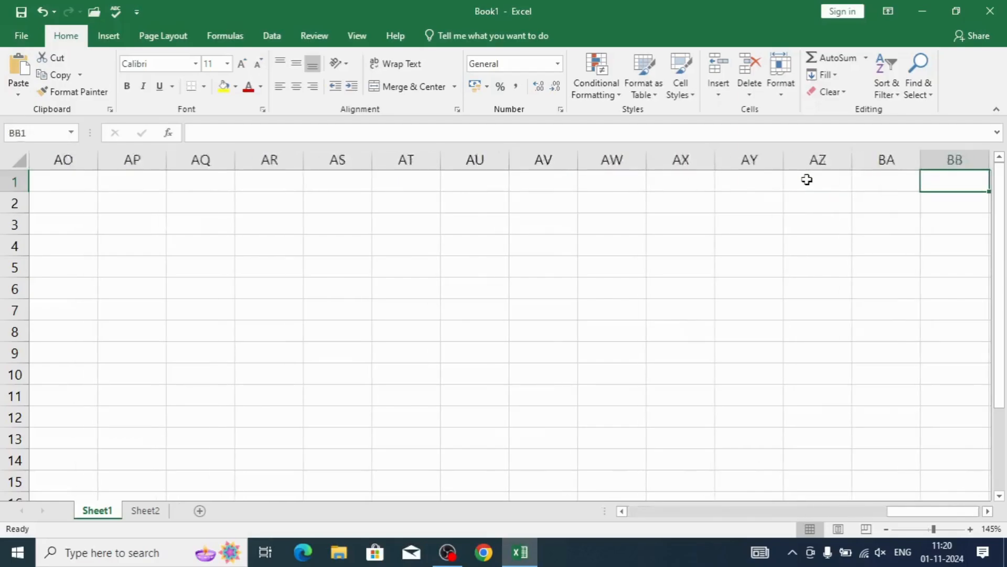
{"action": "key", "text": "Right"}
{"action": "key", "text": "Right"}
{"action": "key", "text": "Right"}
{"action": "key", "text": "Right"}
{"action": "key", "text": "Right"}
{"action": "key", "text": "Right"}
{"action": "key", "text": "Right"}
{"action": "key", "text": "Right"}
{"action": "key", "text": "Right"}
{"action": "key", "text": "Right"}
{"action": "key", "text": "Right"}
{"action": "key", "text": "Right"}
{"action": "key", "text": "Right"}
{"action": "key", "text": "Right"}
{"action": "key", "text": "Right"}
{"action": "key", "text": "Right"}
{"action": "key", "text": "Right"}
{"action": "key", "text": "Right"}
{"action": "key", "text": "Right"}
{"action": "key", "text": "Right"}
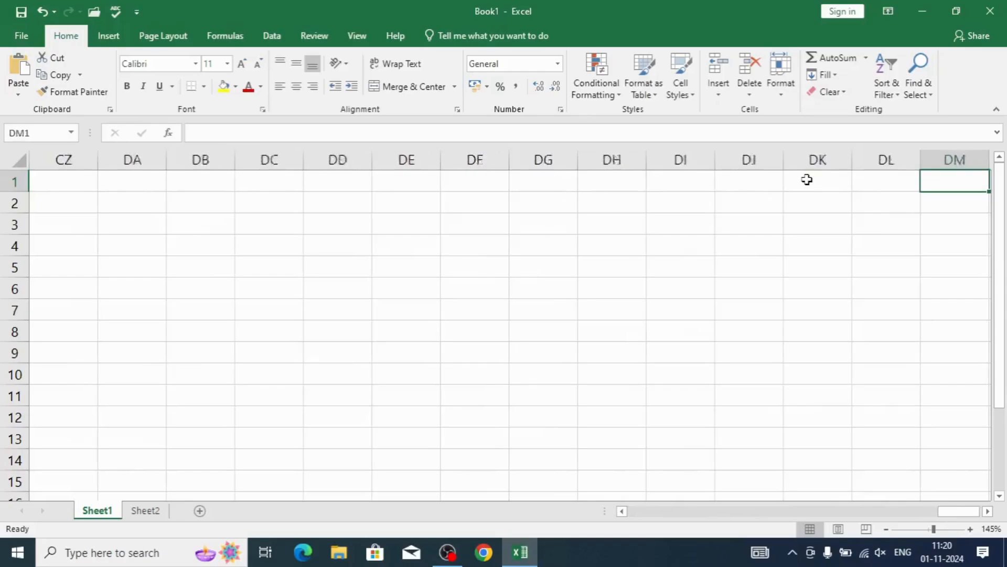
{"action": "key", "text": "Right"}
{"action": "key", "text": "Right"}
{"action": "key", "text": "Right"}
{"action": "key", "text": "Right"}
{"action": "key", "text": "Right"}
{"action": "key", "text": "Right"}
{"action": "key", "text": "Right"}
- Move the selection down to row 9 and back along that row to column A, examining the headings
{"action": "key", "text": "Down"}
{"action": "key", "text": "Down"}
{"action": "key", "text": "Down"}
{"action": "key", "text": "Down"}
{"action": "key", "text": "Down"}
{"action": "key", "text": "Down"}
{"action": "key", "text": "Down"}
{"action": "key", "text": "Down"}
{"action": "key", "text": "Left"}
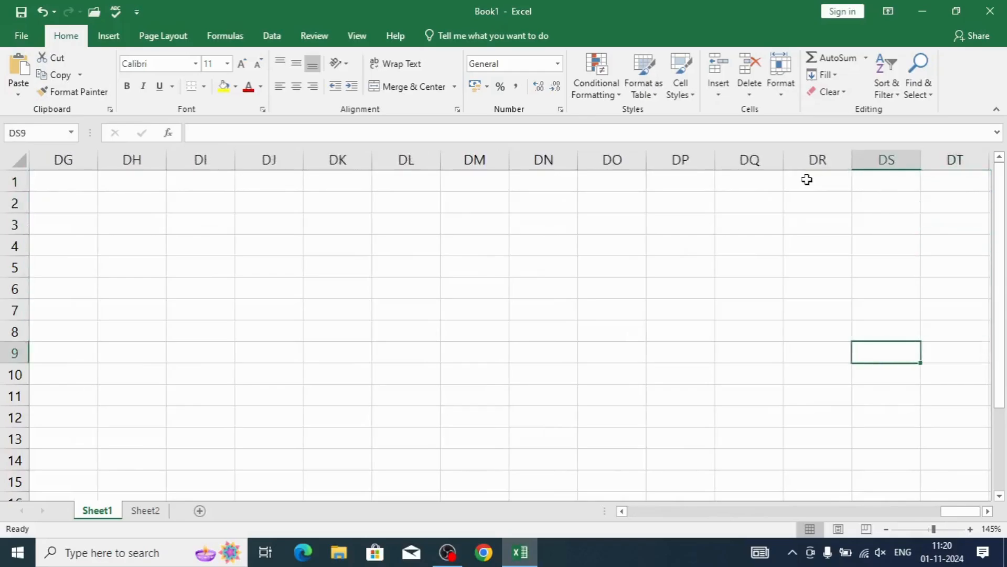
{"action": "key", "text": "Left"}
{"action": "key", "text": "Left"}
{"action": "key", "text": "Left"}
{"action": "key", "text": "Left"}
{"action": "key", "text": "Left"}
{"action": "key", "text": "Left"}
{"action": "key", "text": "Left"}
{"action": "key", "text": "Left"}
{"action": "key", "text": "Left"}
{"action": "key", "text": "Left"}
{"action": "key", "text": "Left"}
{"action": "key", "text": "Left"}
{"action": "key", "text": "Left"}
{"action": "key", "text": "Left"}
{"action": "key", "text": "Left"}
{"action": "key", "text": "Left"}
{"action": "key", "text": "Left"}
{"action": "key", "text": "Left"}
{"action": "key", "text": "Left"}
{"action": "key", "text": "Left"}
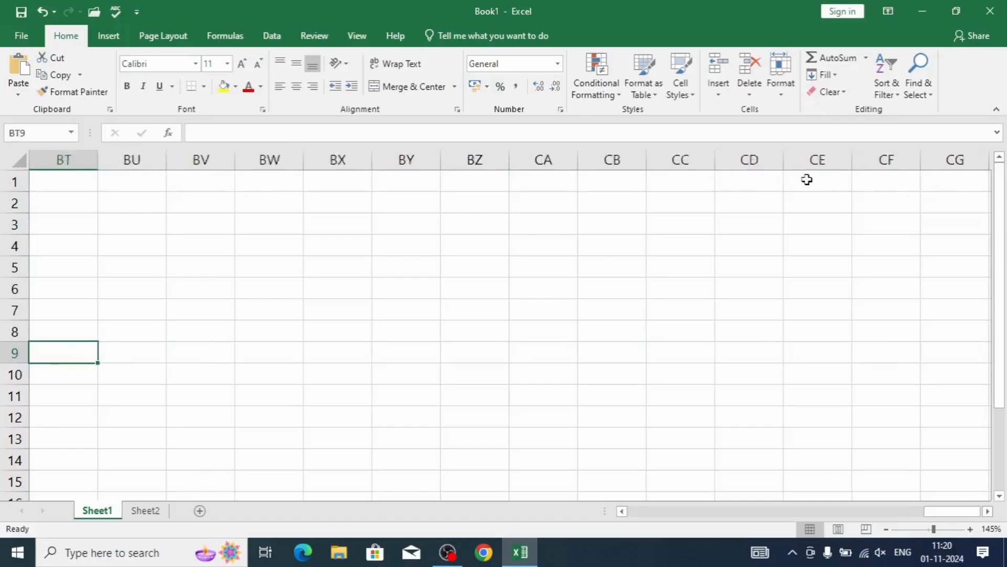
{"action": "key", "text": "Left"}
{"action": "key", "text": "Left"}
{"action": "key", "text": "Left"}
{"action": "key", "text": "Left"}
{"action": "key", "text": "Left"}
{"action": "key", "text": "Left"}
{"action": "key", "text": "Left"}
{"action": "key", "text": "Left"}
{"action": "key", "text": "Left"}
{"action": "key", "text": "Left"}
{"action": "key", "text": "Left"}
{"action": "key", "text": "Left"}
{"action": "key", "text": "Left"}
{"action": "key", "text": "Left"}
{"action": "key", "text": "Left"}
{"action": "key", "text": "Left"}
{"action": "key", "text": "Left"}
{"action": "key", "text": "Left"}
{"action": "key", "text": "Left"}
{"action": "key", "text": "Left"}
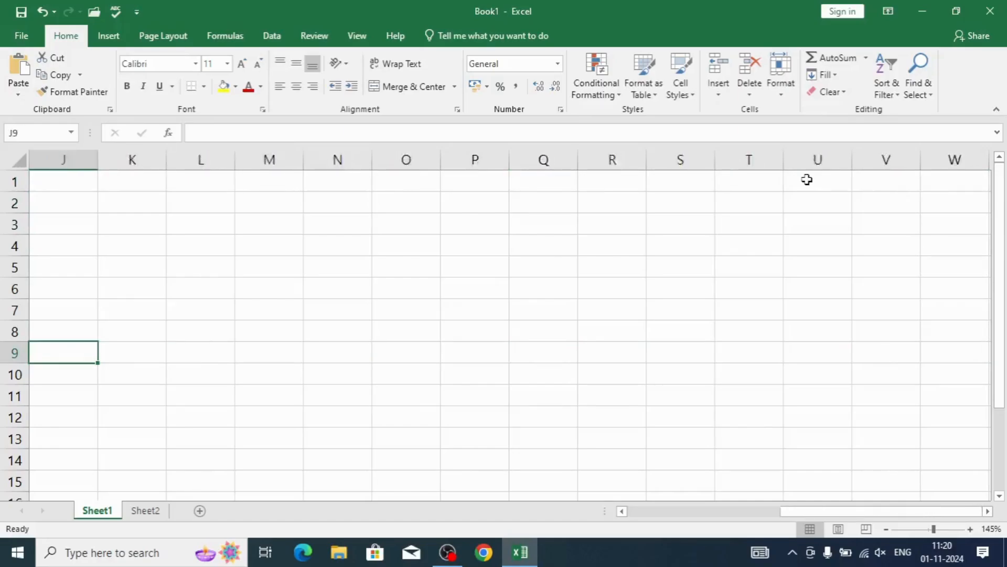
{"action": "key", "text": "Left"}
{"action": "key", "text": "Left"}
{"action": "key", "text": "Left"}
{"action": "key", "text": "Left"}
{"action": "key", "text": "Left"}
{"action": "key", "text": "Left"}
{"action": "key", "text": "Left"}
{"action": "key", "text": "Left"}
{"action": "key", "text": "Left"}
- Move the selection down column A from row 9 to row 94 to examine the row numbers
{"action": "key", "text": "Down"}
{"action": "key", "text": "Down"}
{"action": "key", "text": "Down"}
{"action": "key", "text": "Down"}
{"action": "key", "text": "Down"}
{"action": "key", "text": "Down"}
{"action": "key", "text": "Down"}
{"action": "key", "text": "Down"}
{"action": "key", "text": "Down"}
{"action": "key", "text": "Down"}
{"action": "key", "text": "Down"}
{"action": "key", "text": "Down"}
{"action": "key", "text": "Down"}
{"action": "key", "text": "Down"}
{"action": "key", "text": "Down"}
{"action": "key", "text": "Down"}
{"action": "key", "text": "Down"}
{"action": "key", "text": "Down"}
{"action": "key", "text": "Down"}
{"action": "key", "text": "Down"}
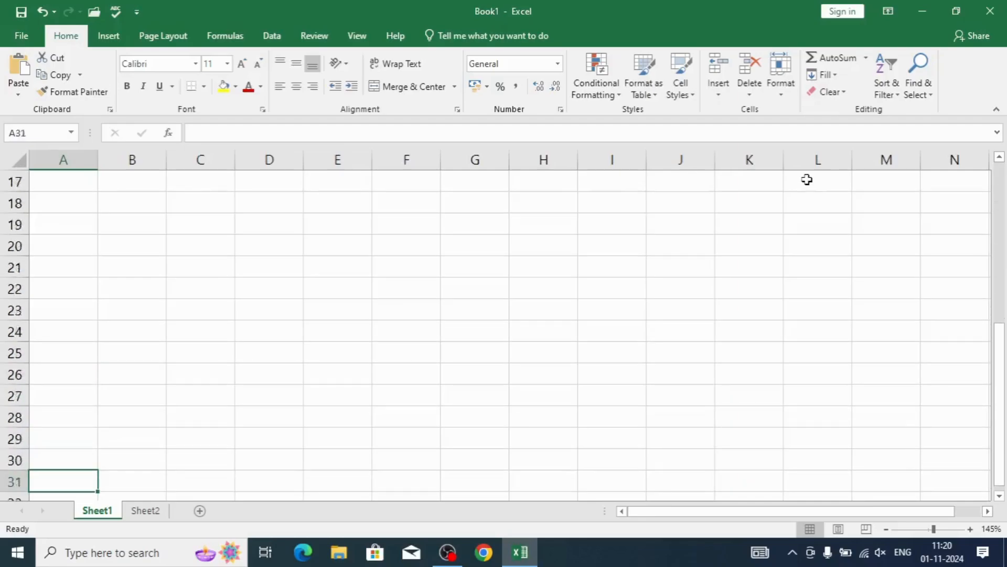
{"action": "key", "text": "Down"}
{"action": "key", "text": "Down"}
{"action": "key", "text": "Down"}
{"action": "key", "text": "Down"}
{"action": "key", "text": "Down"}
{"action": "key", "text": "Down"}
{"action": "key", "text": "Down"}
{"action": "key", "text": "Down"}
{"action": "key", "text": "Down"}
{"action": "key", "text": "Down"}
{"action": "key", "text": "Down"}
{"action": "key", "text": "Down"}
{"action": "key", "text": "Down"}
{"action": "key", "text": "Down"}
{"action": "key", "text": "Down"}
{"action": "key", "text": "Down"}
{"action": "key", "text": "Down"}
{"action": "key", "text": "Down"}
{"action": "key", "text": "Down"}
{"action": "key", "text": "Down"}
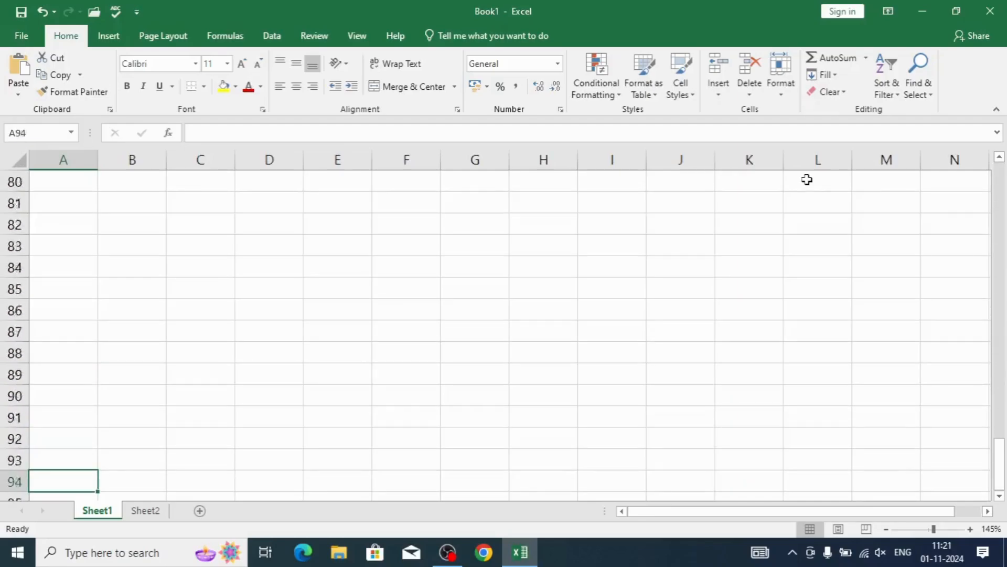
- Move the cell selection back up column A to cell A1, examining the row numbers
{"action": "key", "text": "Down"}
{"action": "key", "text": "Down"}
{"action": "key", "text": "Down"}
{"action": "key", "text": "Down"}
{"action": "key", "text": "Up"}
{"action": "key", "text": "Up"}
{"action": "key", "text": "Up"}
{"action": "key", "text": "Up"}
{"action": "key", "text": "Up"}
{"action": "key", "text": "Up"}
{"action": "key", "text": "Up"}
{"action": "key", "text": "Up"}
{"action": "key", "text": "Up"}
{"action": "key", "text": "Up"}
{"action": "key", "text": "Up"}
{"action": "key", "text": "Up"}
{"action": "key", "text": "Up"}
{"action": "key", "text": "Up"}
{"action": "key", "text": "Up"}
{"action": "key", "text": "Up"}
{"action": "key", "text": "Up"}
{"action": "key", "text": "Up"}
{"action": "key", "text": "Up"}
{"action": "key", "text": "Up"}
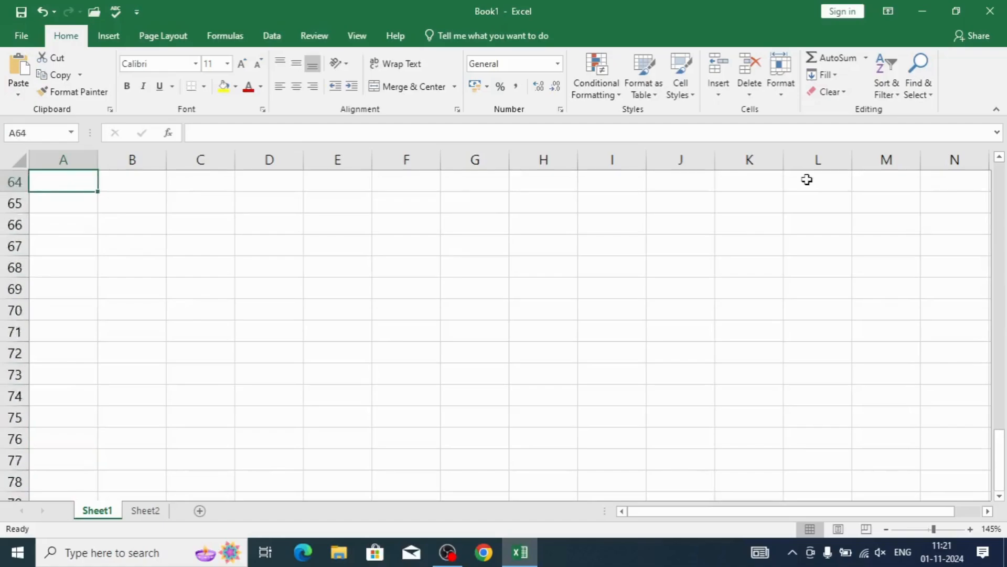
{"action": "key", "text": "Up"}
{"action": "key", "text": "Up"}
{"action": "key", "text": "Up"}
{"action": "key", "text": "Up"}
{"action": "key", "text": "Up"}
{"action": "key", "text": "Up"}
{"action": "key", "text": "Up"}
{"action": "key", "text": "Up"}
{"action": "key", "text": "Up"}
{"action": "key", "text": "Up"}
{"action": "key", "text": "Up"}
{"action": "key", "text": "Up"}
{"action": "key", "text": "Up"}
{"action": "key", "text": "Up"}
{"action": "key", "text": "Up"}
{"action": "key", "text": "Up"}
{"action": "key", "text": "Up"}
{"action": "key", "text": "Up"}
{"action": "key", "text": "Up"}
{"action": "key", "text": "Up"}
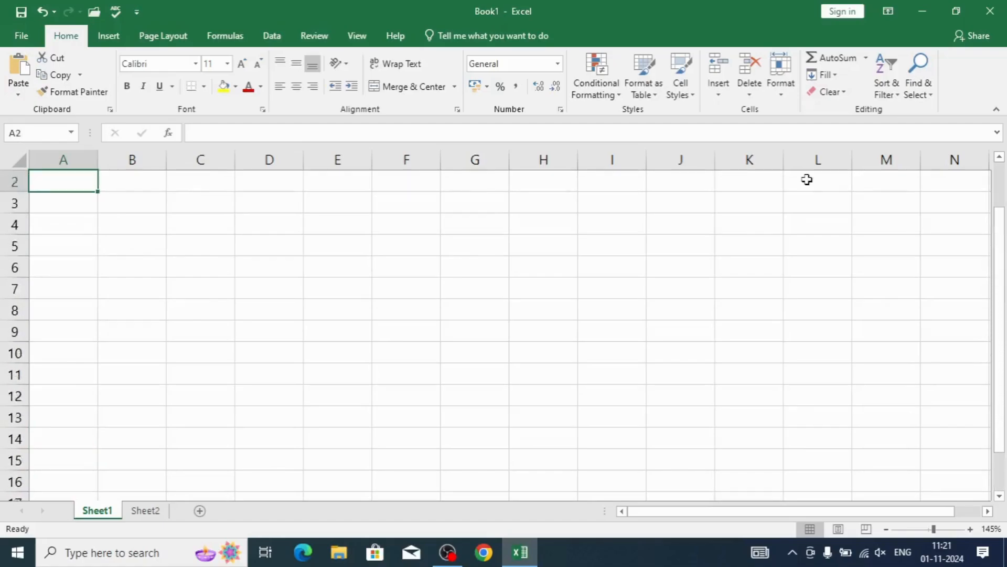
{"action": "key", "text": "Up"}
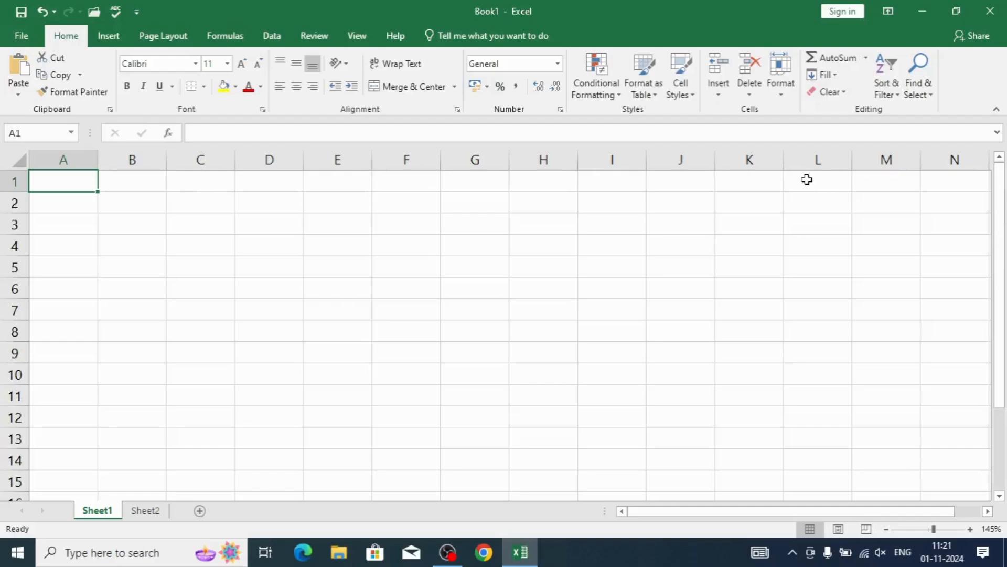
- Jump to the sheet's last column and back to A1, and likewise to its last row and back
{"action": "key", "text": "ctrl+Right"}
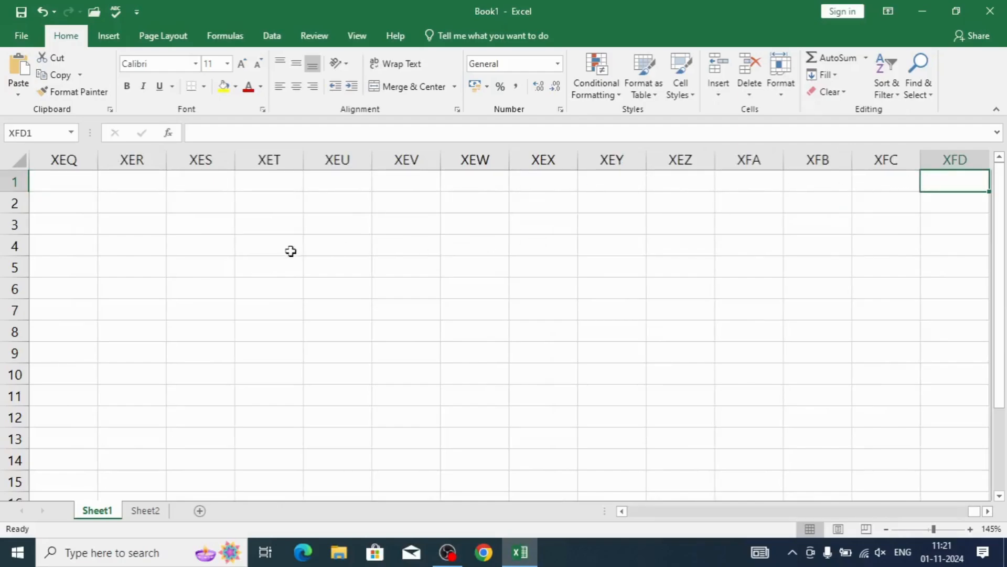
{"action": "key", "text": "ctrl+Left"}
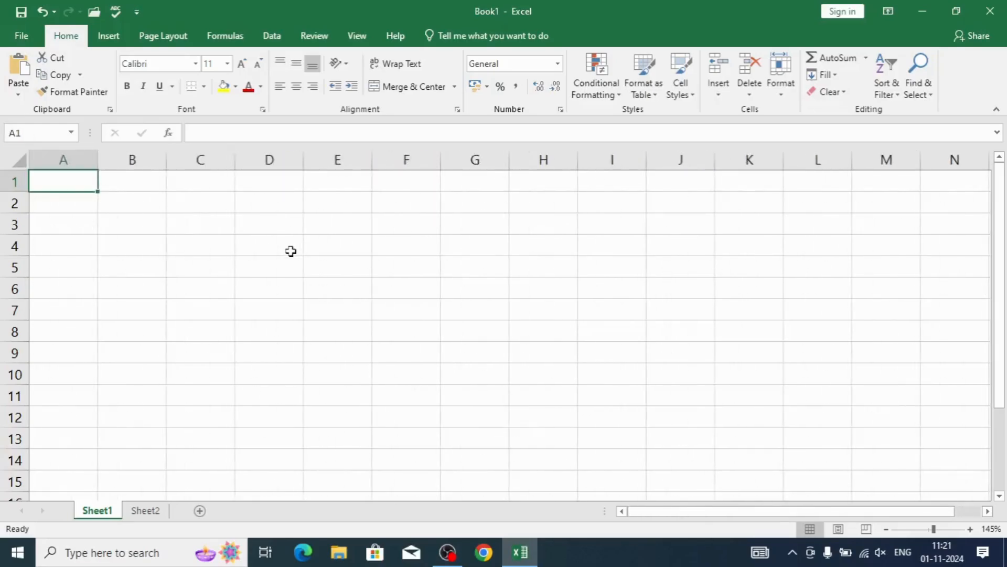
{"action": "key", "text": "ctrl+Down"}
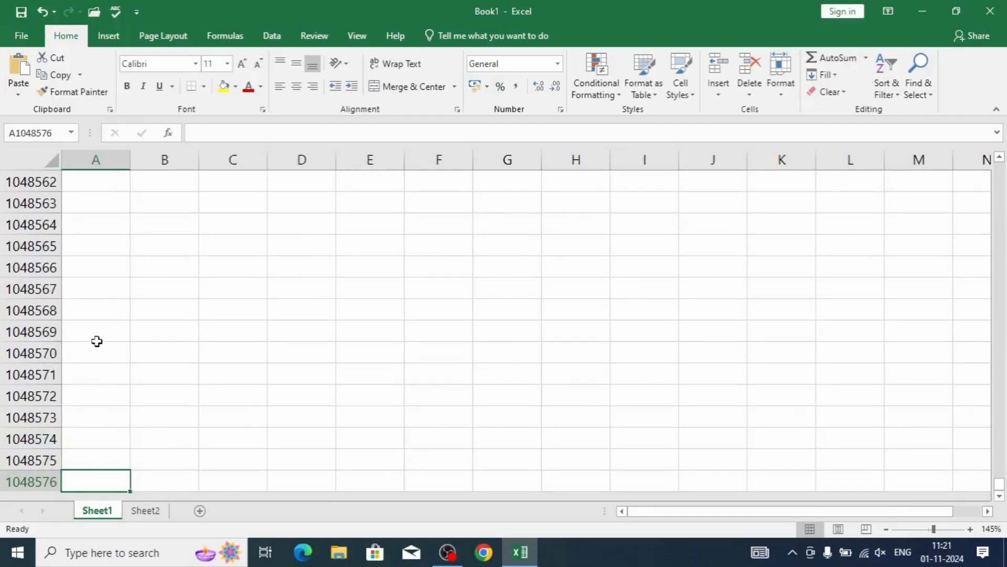
{"action": "key", "text": "ctrl+Up"}
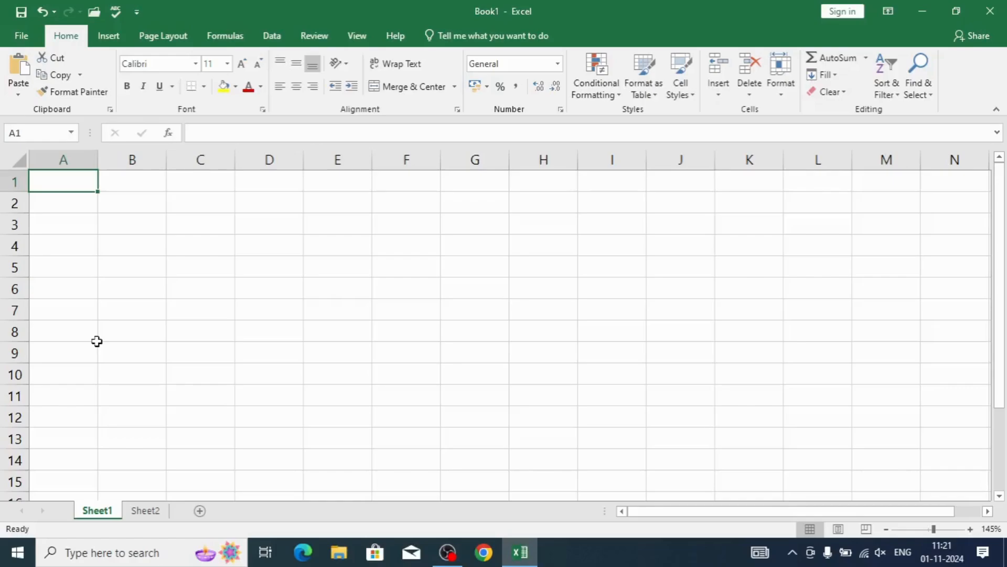
- Paste the copied picture summarising total rows, columns, cells and pages at cell A1, and deselect it
{"action": "left_click", "coordinate": [90, 273]}
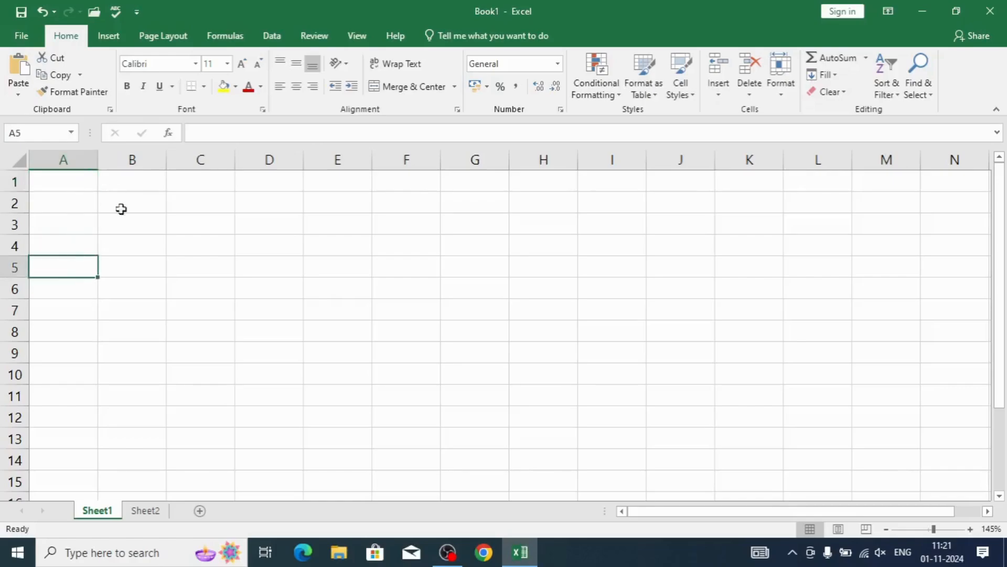
{"action": "key", "text": "Up"}
{"action": "key", "text": "Up"}
{"action": "key", "text": "Up"}
{"action": "key", "text": "Up"}
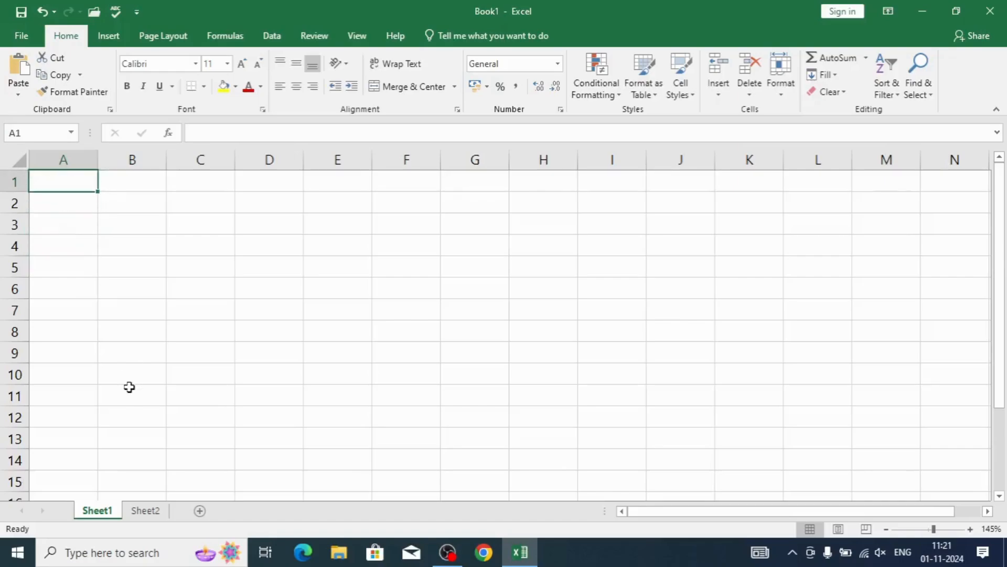
{"action": "key", "text": "ctrl+v"}
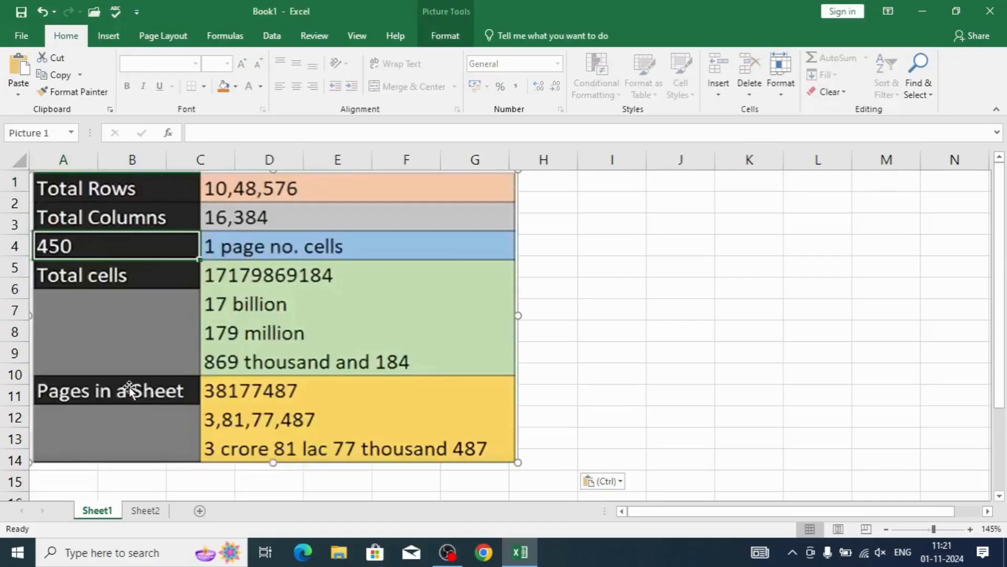
{"action": "left_click", "coordinate": [540, 418]}
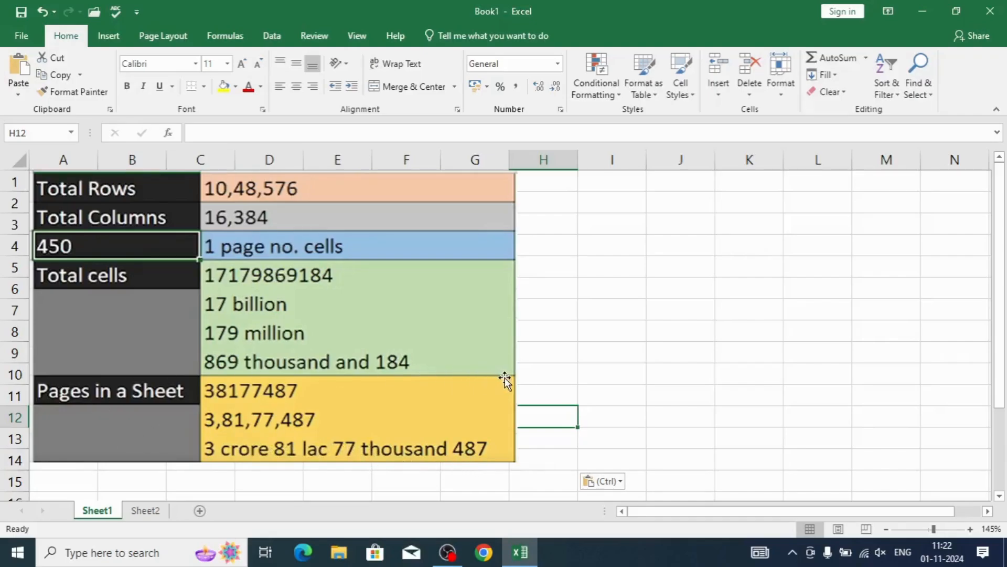
{"action": "left_click", "coordinate": [558, 367]}
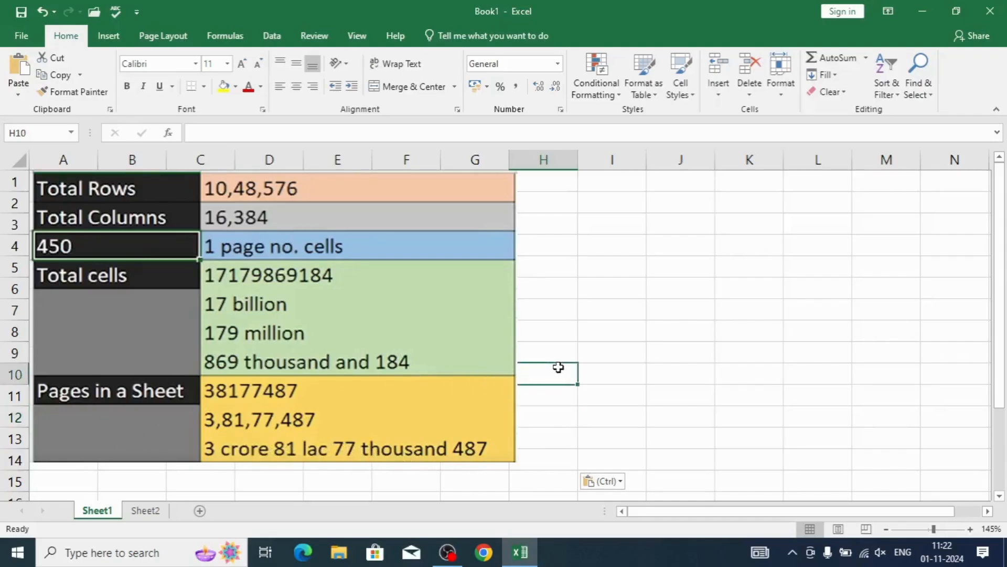
- Move the pasted summary picture along the top rows so it starts at column R, and deselect it
{"action": "left_click", "coordinate": [144, 195]}
{"action": "left_click_drag", "start_coordinate": [145, 196], "coordinate": [850, 188]}
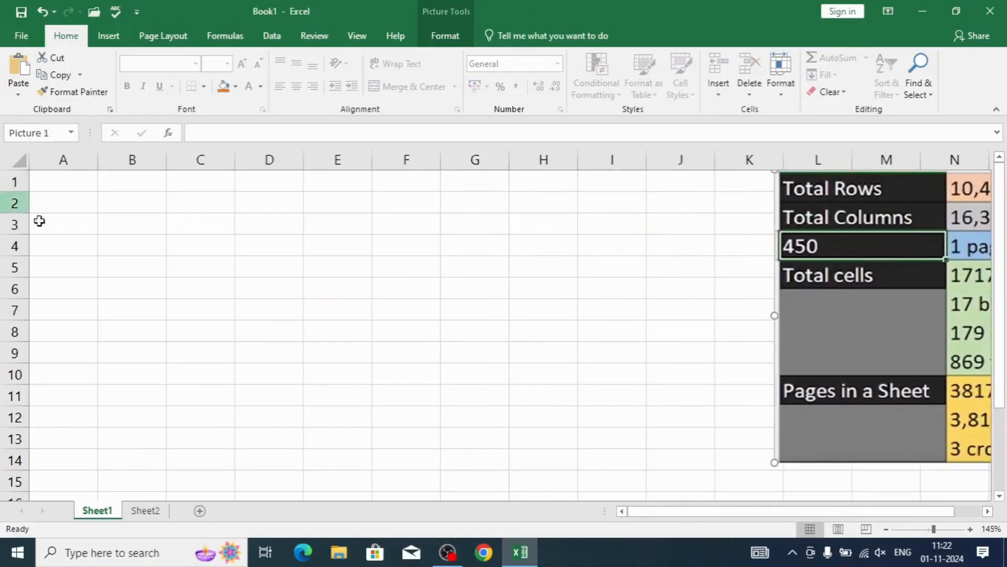
{"action": "left_click", "coordinate": [70, 207]}
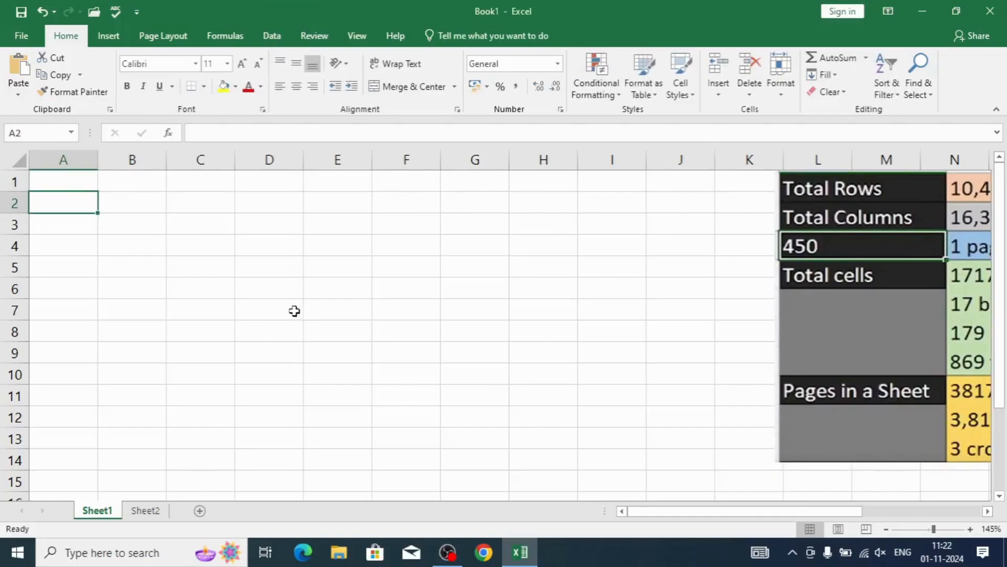
{"action": "scroll", "coordinate": [199, 314], "scroll_direction": "down", "scroll_amount": 4, "text": "ctrl"}
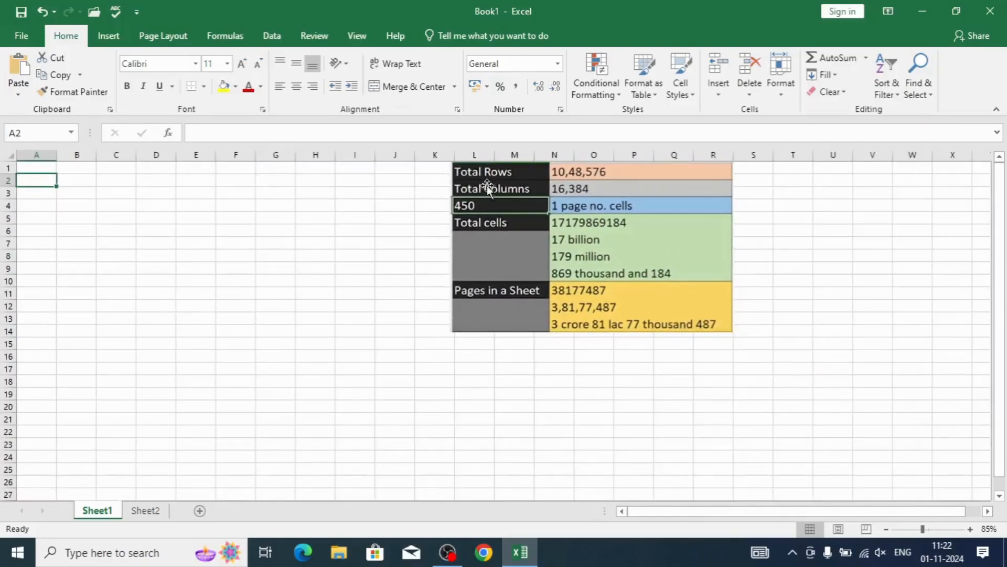
{"action": "left_click_drag", "start_coordinate": [487, 184], "coordinate": [745, 188]}
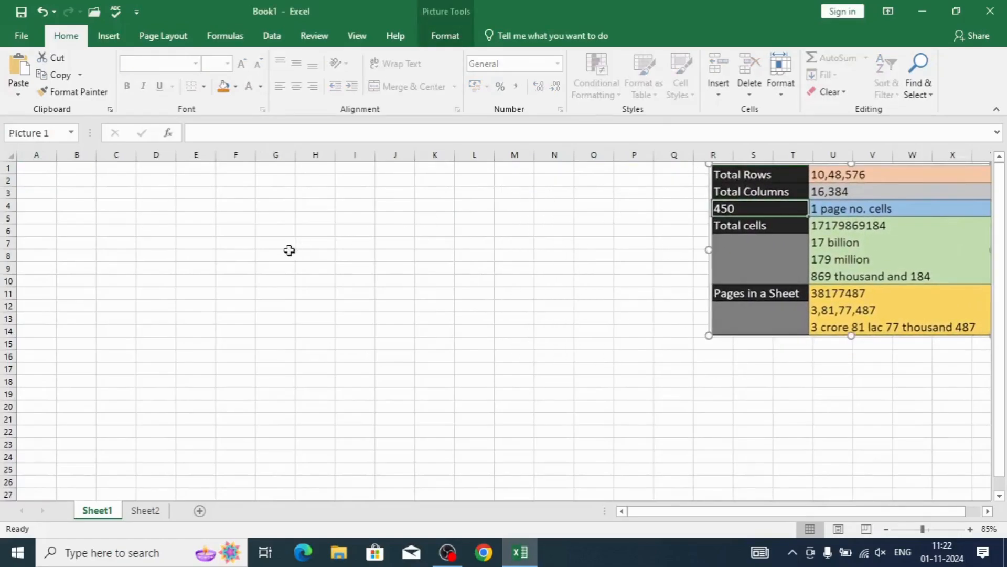
{"action": "left_click", "coordinate": [236, 268]}
- Select cell A1, open the print preview and return to the worksheet to display the page-break lines
{"action": "scroll", "coordinate": [380, 396], "scroll_direction": "down", "scroll_amount": 4}
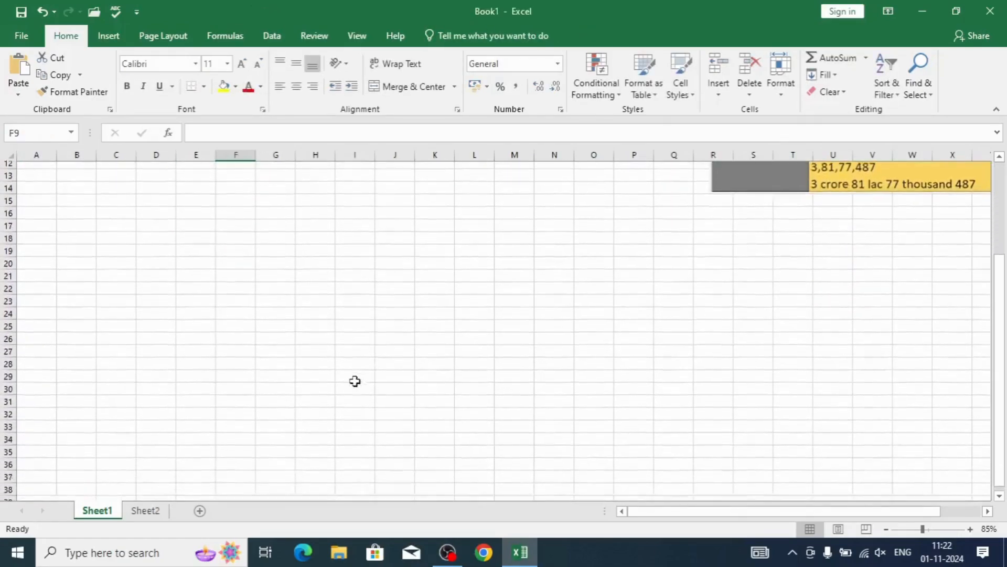
{"action": "scroll", "coordinate": [224, 367], "scroll_direction": "down", "scroll_amount": 4}
{"action": "scroll", "coordinate": [223, 362], "scroll_direction": "up", "scroll_amount": 5}
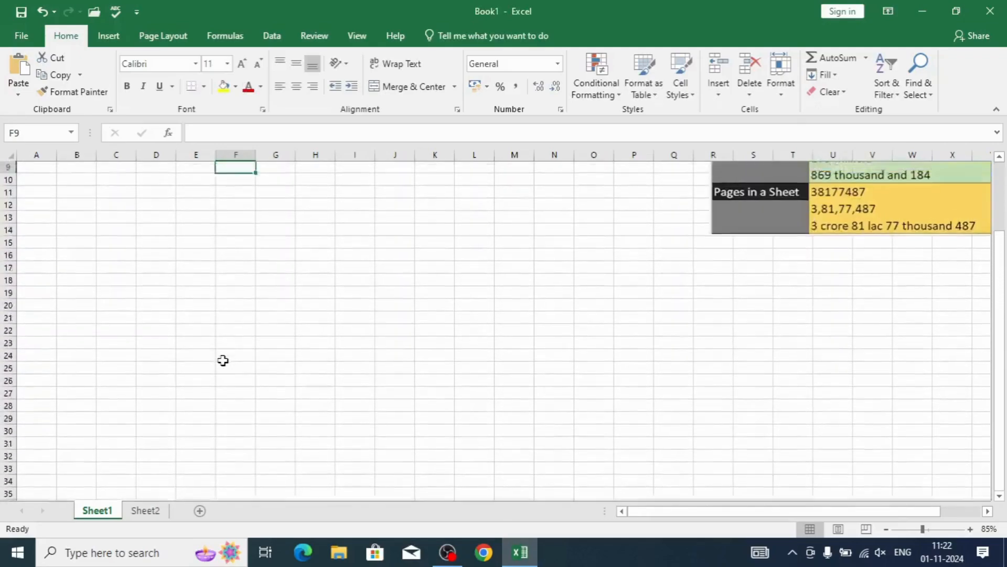
{"action": "scroll", "coordinate": [223, 360], "scroll_direction": "up", "scroll_amount": 3}
{"action": "left_click", "coordinate": [39, 170]}
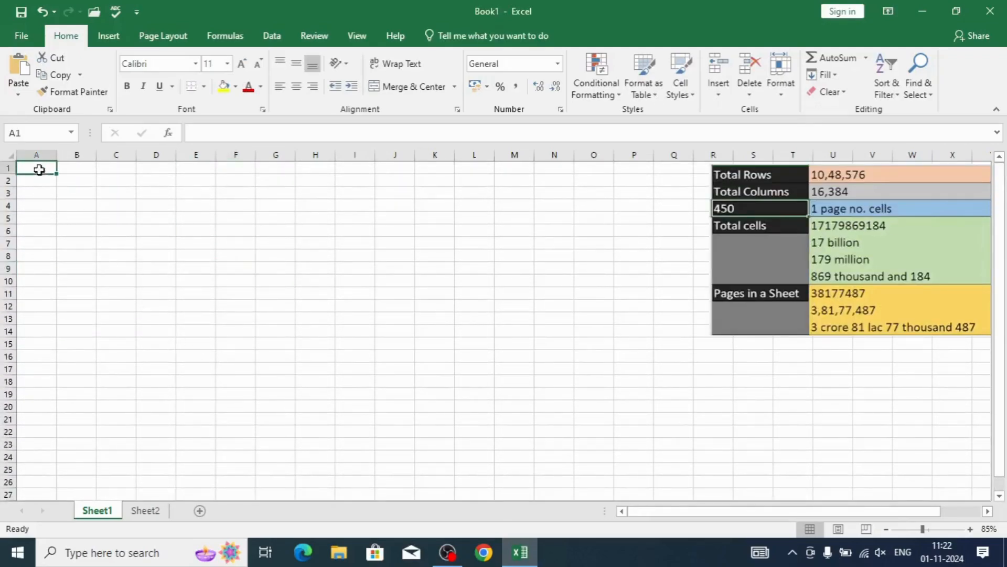
{"action": "left_click", "coordinate": [20, 36]}
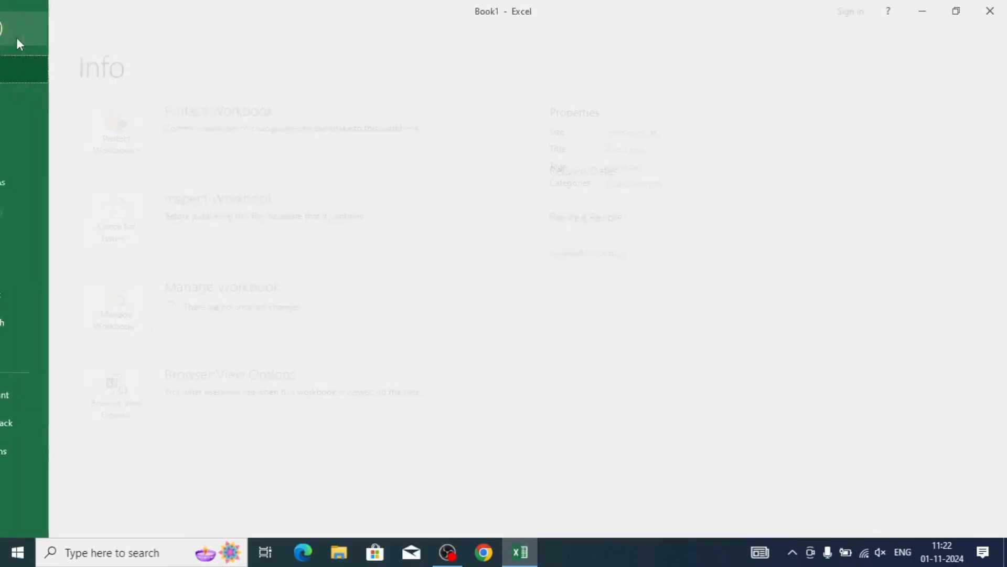
{"action": "left_click", "coordinate": [29, 242]}
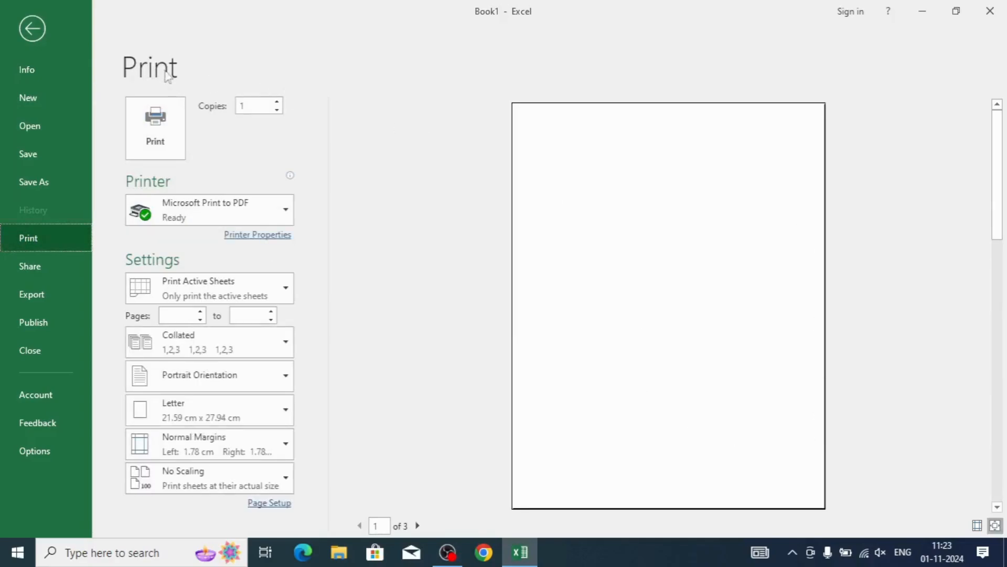
{"action": "left_click", "coordinate": [31, 28]}
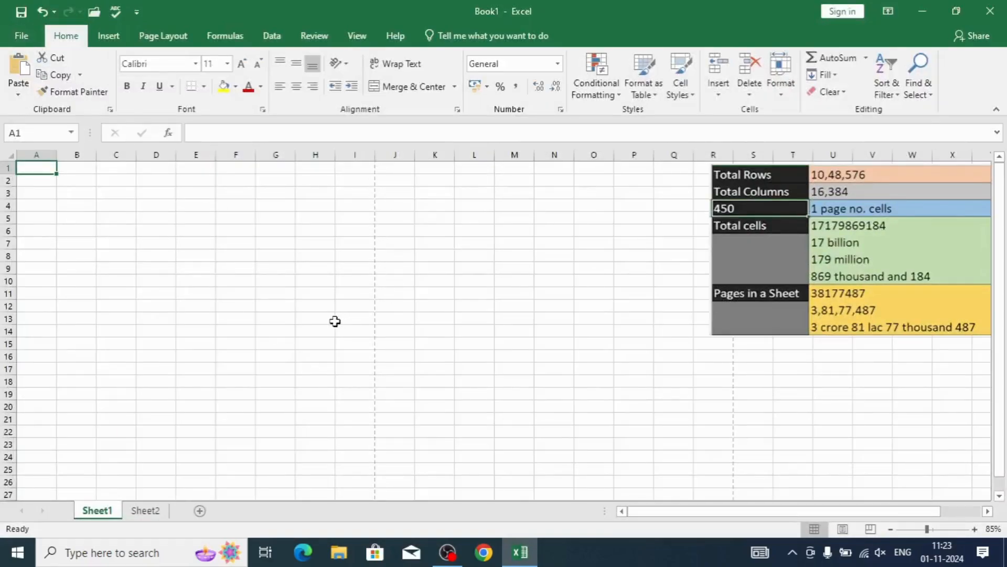
- Fill cells A47 to I47, along the first page's bottom edge, with yellow
{"action": "scroll", "coordinate": [335, 321], "scroll_direction": "up", "scroll_amount": 3, "text": "ctrl"}
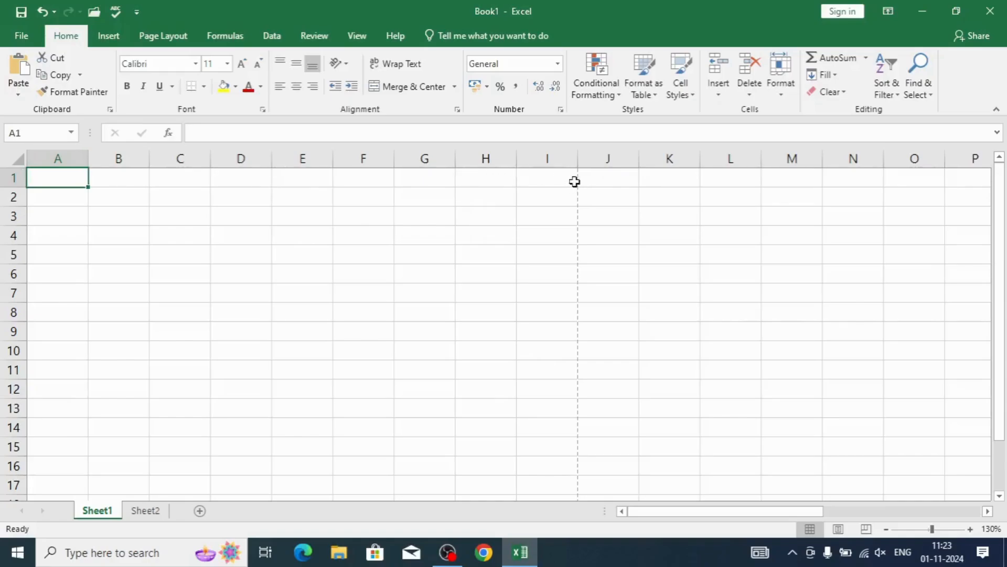
{"action": "scroll", "coordinate": [357, 307], "scroll_direction": "down", "scroll_amount": 3}
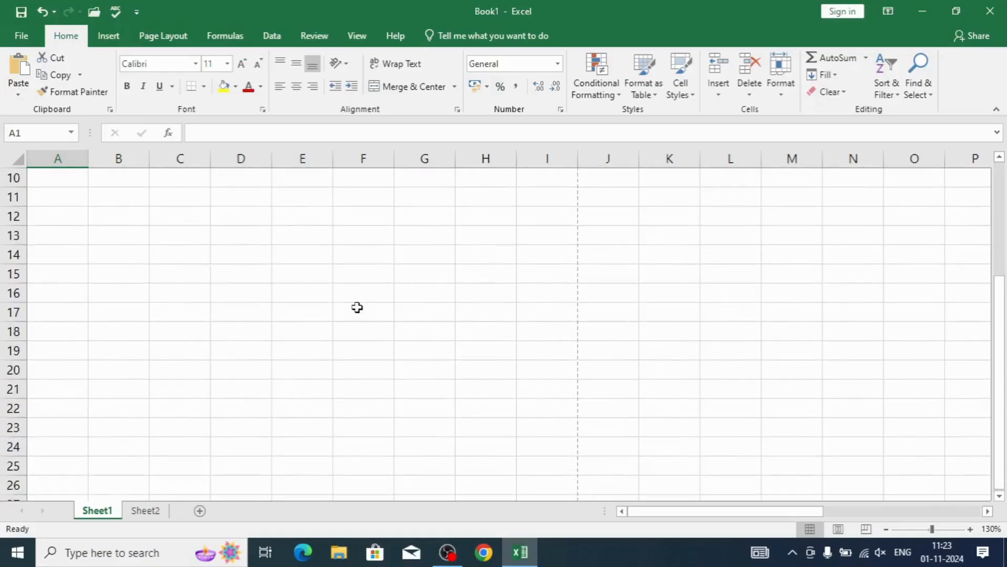
{"action": "scroll", "coordinate": [358, 307], "scroll_direction": "down", "scroll_amount": 10}
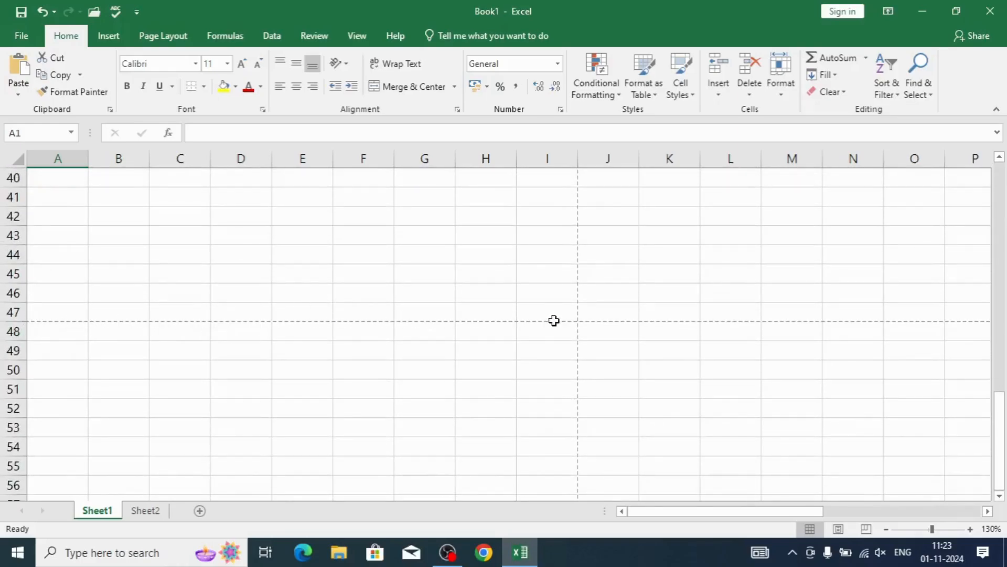
{"action": "left_click_drag", "start_coordinate": [52, 314], "coordinate": [547, 313]}
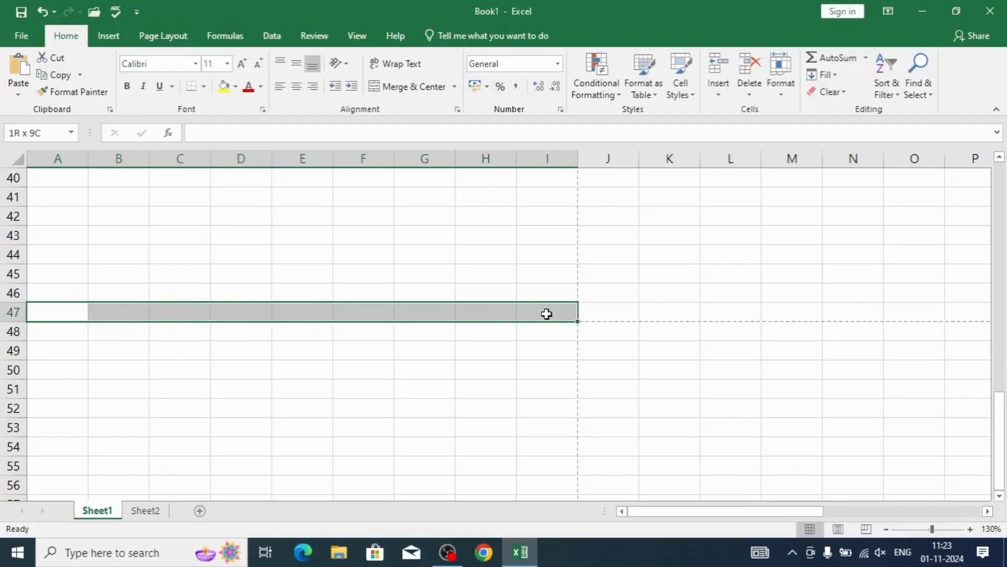
{"action": "left_click", "coordinate": [223, 86]}
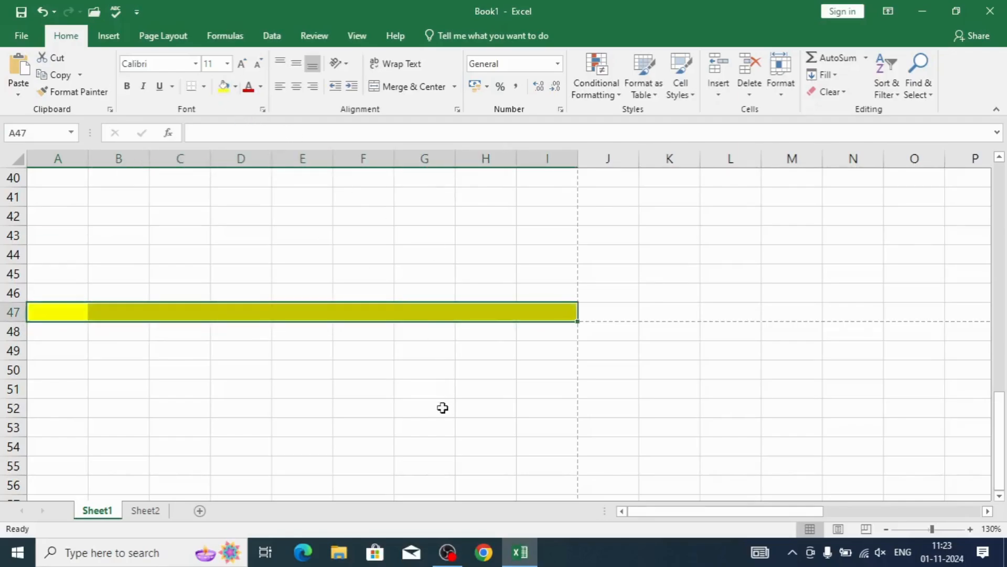
{"action": "left_click", "coordinate": [441, 408]}
- Fill cells I1 to I46, along the first page's right edge, with yellow
{"action": "scroll", "coordinate": [472, 400], "scroll_direction": "up", "scroll_amount": 13}
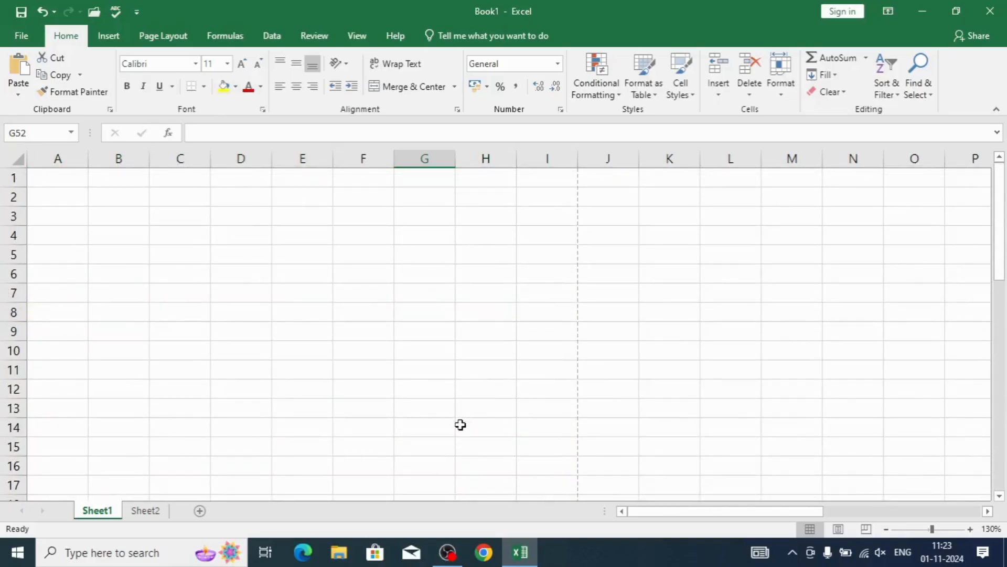
{"action": "scroll", "coordinate": [456, 403], "scroll_direction": "down", "scroll_amount": 14}
{"action": "scroll", "coordinate": [472, 398], "scroll_direction": "up", "scroll_amount": 2}
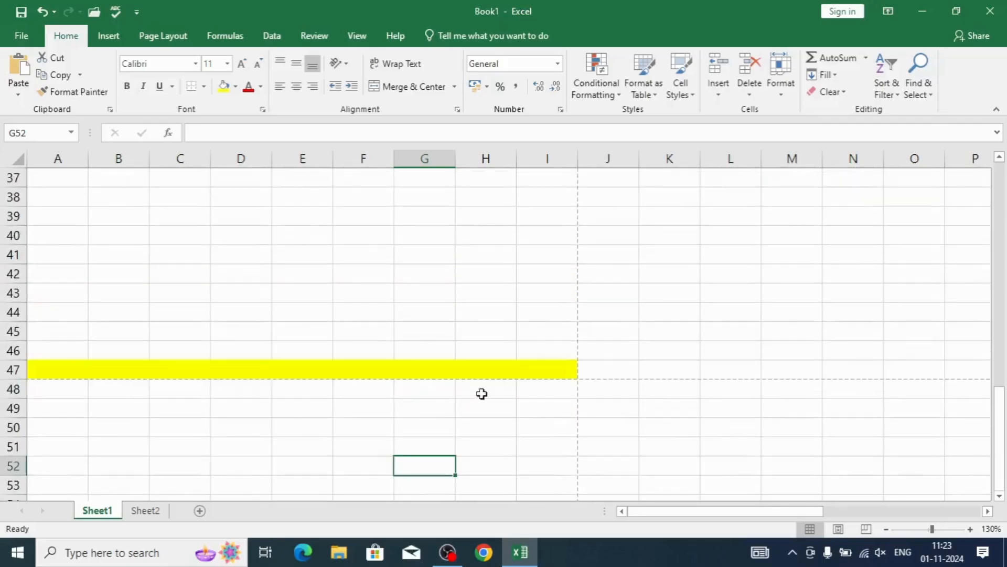
{"action": "left_click_drag", "start_coordinate": [533, 356], "coordinate": [540, 125]}
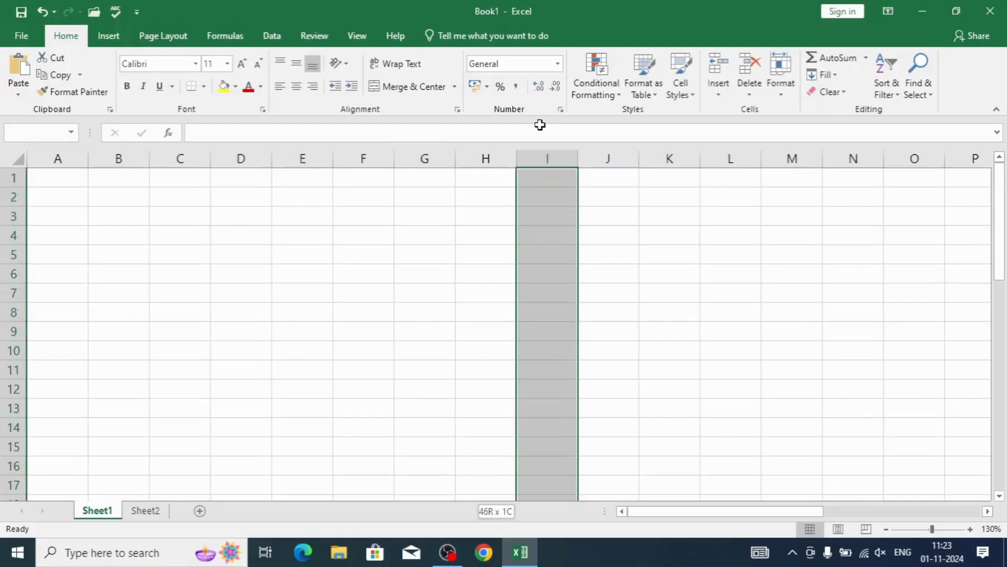
{"action": "left_click", "coordinate": [223, 86]}
{"action": "left_click", "coordinate": [266, 333]}
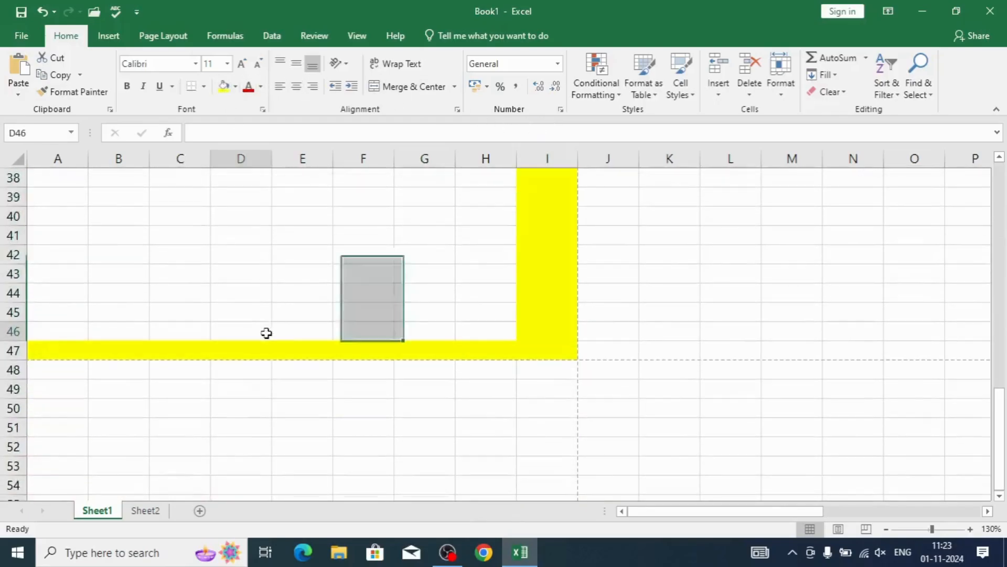
- Examine the yellow-marked first page and the neighbouring page divisions on the sheet
{"action": "scroll", "coordinate": [236, 300], "scroll_direction": "up", "scroll_amount": 12}
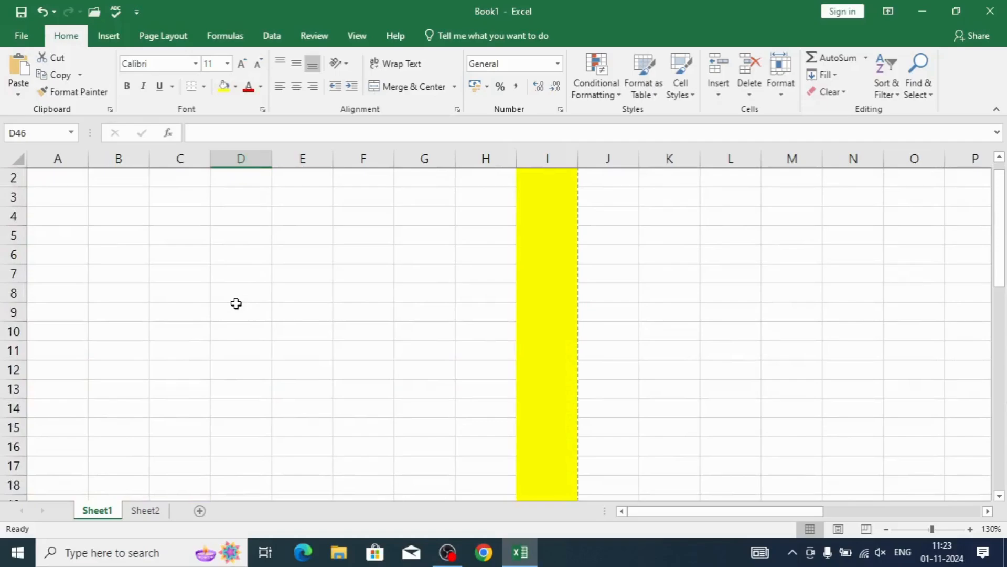
{"action": "scroll", "coordinate": [236, 303], "scroll_direction": "down", "scroll_amount": 7}
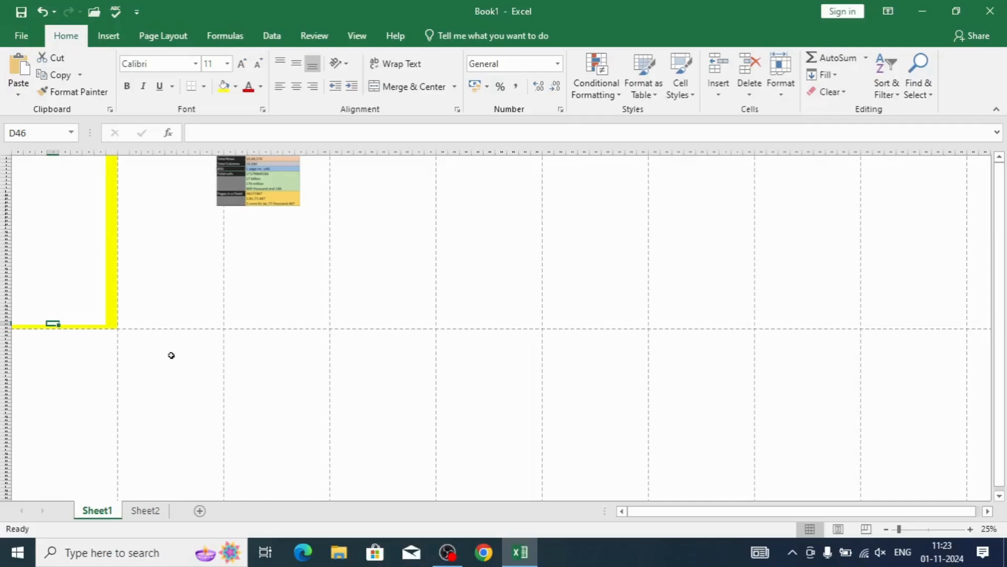
{"action": "scroll", "coordinate": [171, 355], "scroll_direction": "up", "scroll_amount": 9}
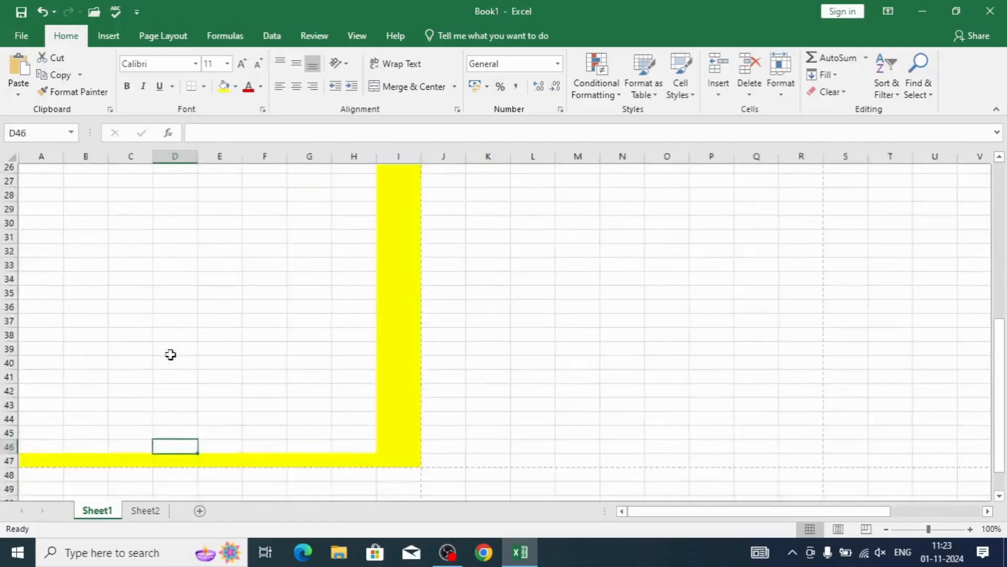
{"action": "scroll", "coordinate": [165, 362], "scroll_direction": "up", "scroll_amount": 3}
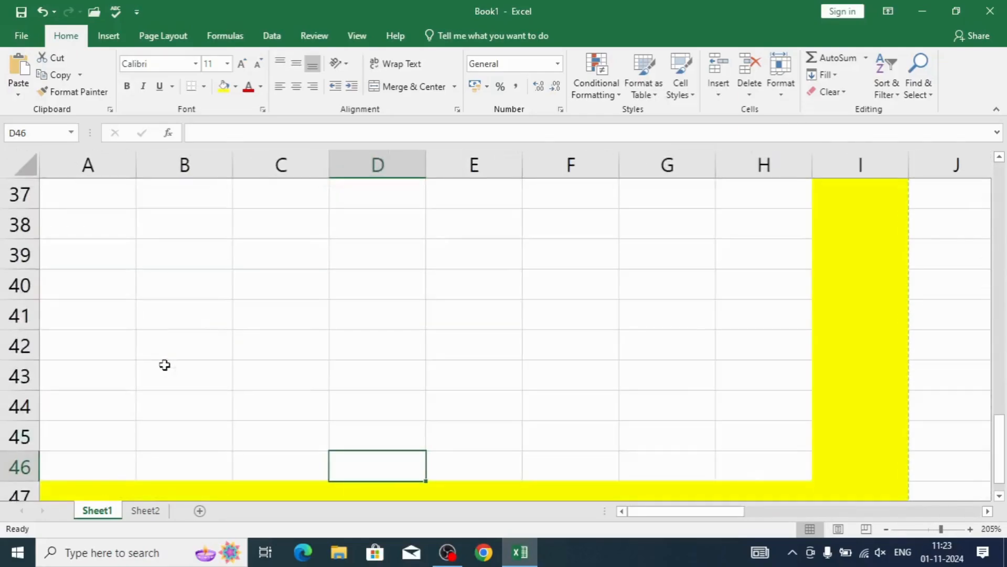
- Enter 5+4 in cell C1 without an equals sign
{"action": "scroll", "coordinate": [158, 369], "scroll_direction": "down", "scroll_amount": 1}
{"action": "scroll", "coordinate": [158, 369], "scroll_direction": "up", "scroll_amount": 12}
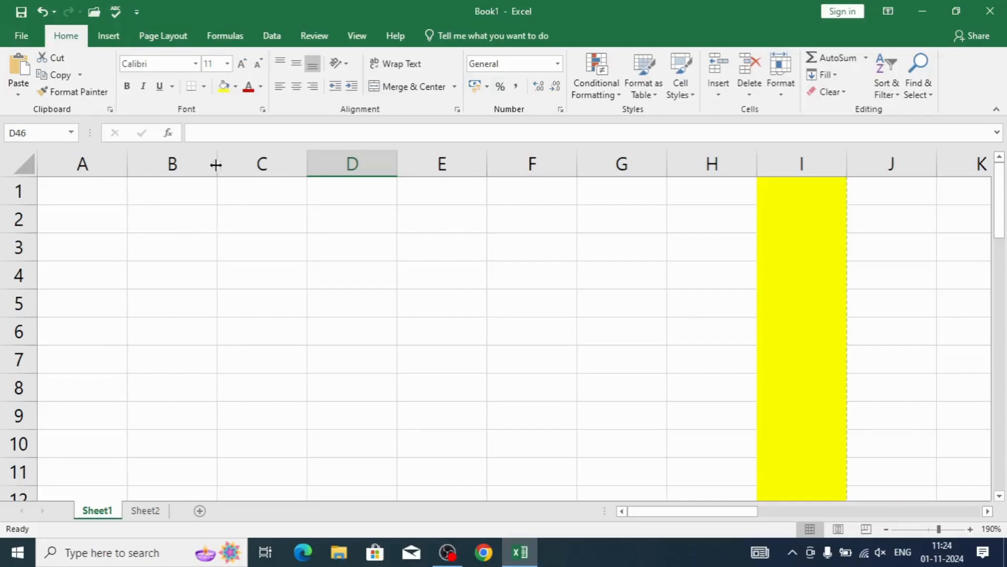
{"action": "left_click", "coordinate": [193, 133]}
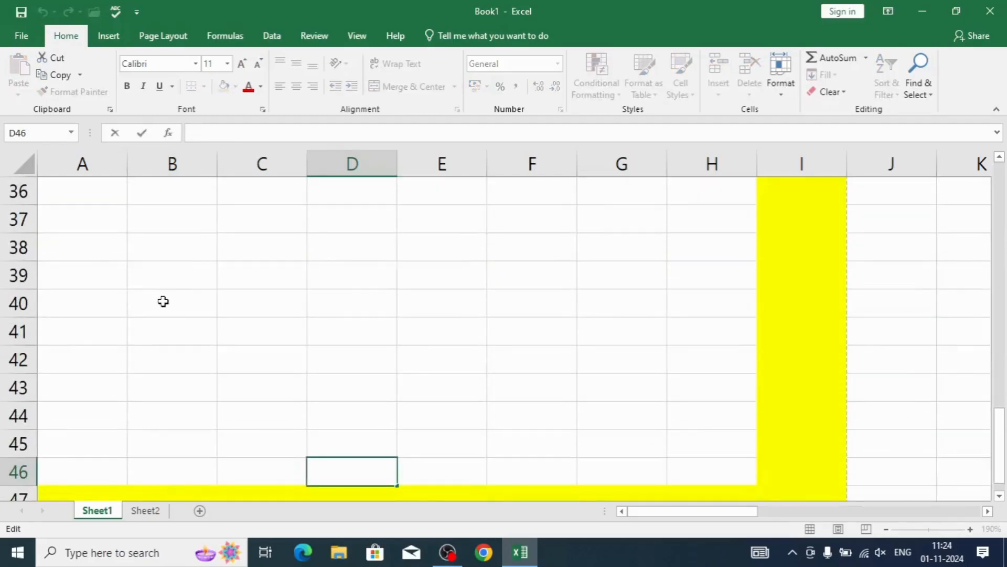
{"action": "scroll", "coordinate": [163, 301], "scroll_direction": "up", "scroll_amount": 12}
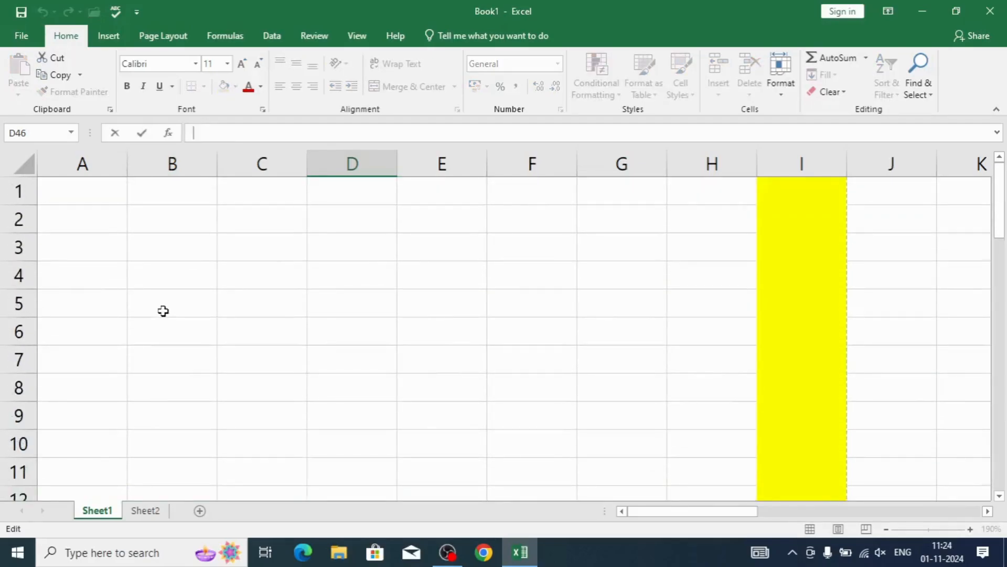
{"action": "left_click", "coordinate": [257, 201]}
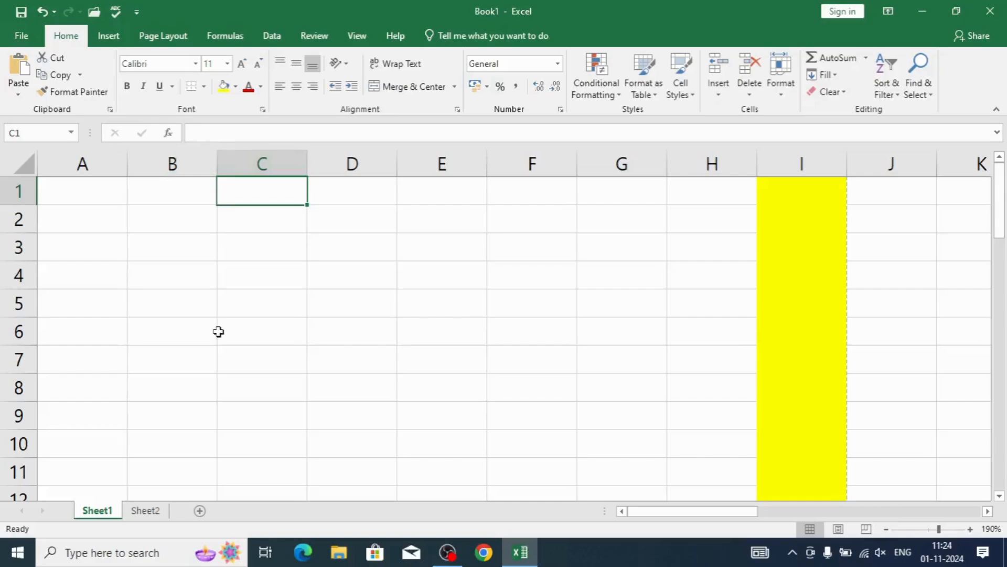
{"action": "type", "text": "5"}
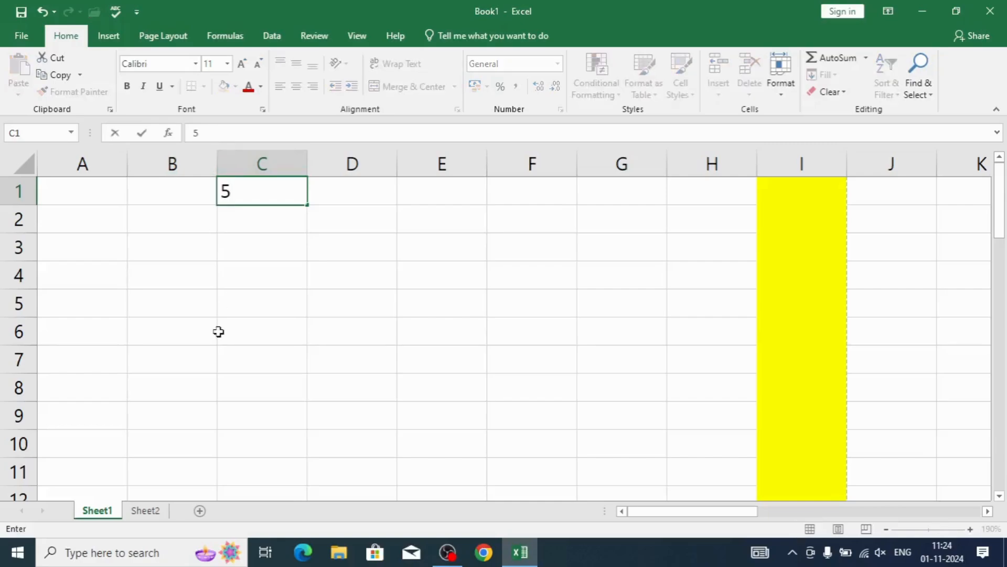
{"action": "type", "text": "+4"}
{"action": "key", "text": "Return"}
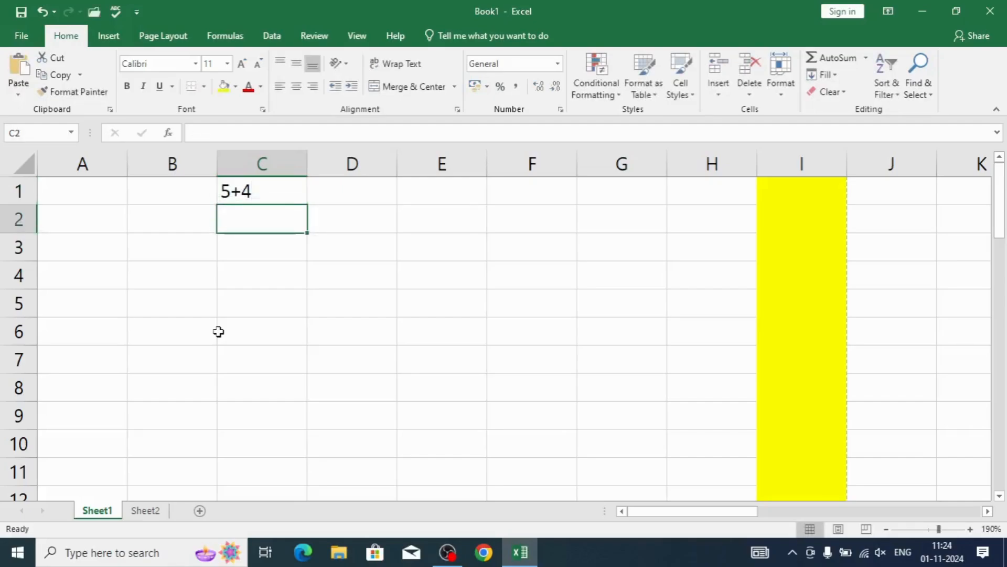
- Edit cell C1 into the formula =5+4 by adding an equals sign in front
{"action": "left_click", "coordinate": [229, 195]}
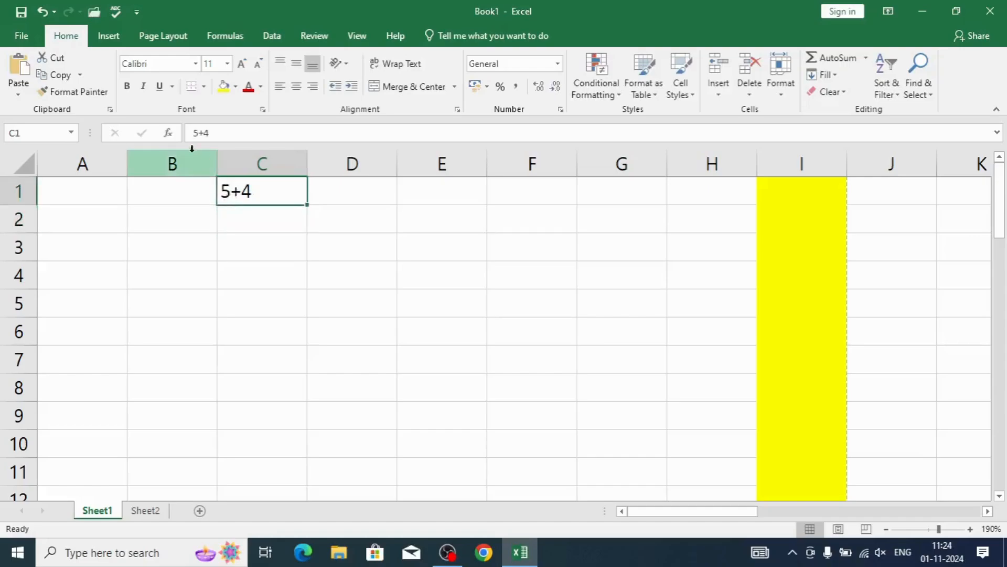
{"action": "left_click", "coordinate": [189, 132]}
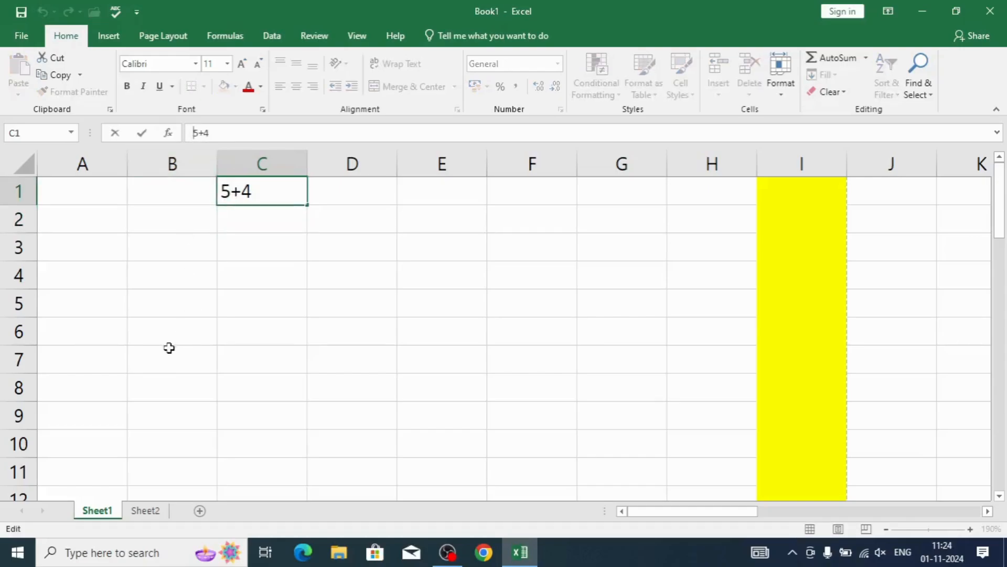
{"action": "type", "text": "="}
{"action": "key", "text": "Return"}
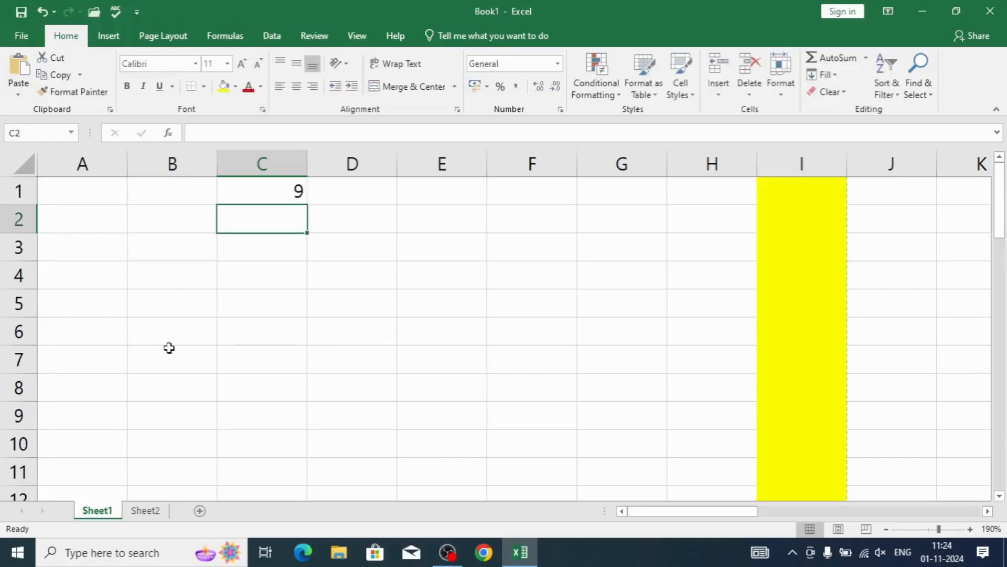
- Enter the division formula =20/4 in cell C2
{"action": "left_click", "coordinate": [194, 133]}
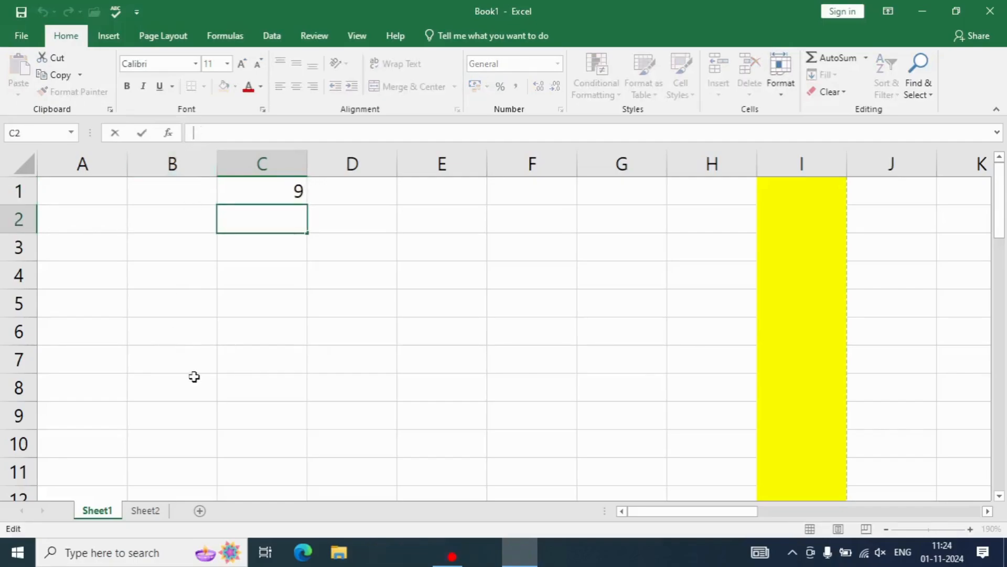
{"action": "type", "text": "="}
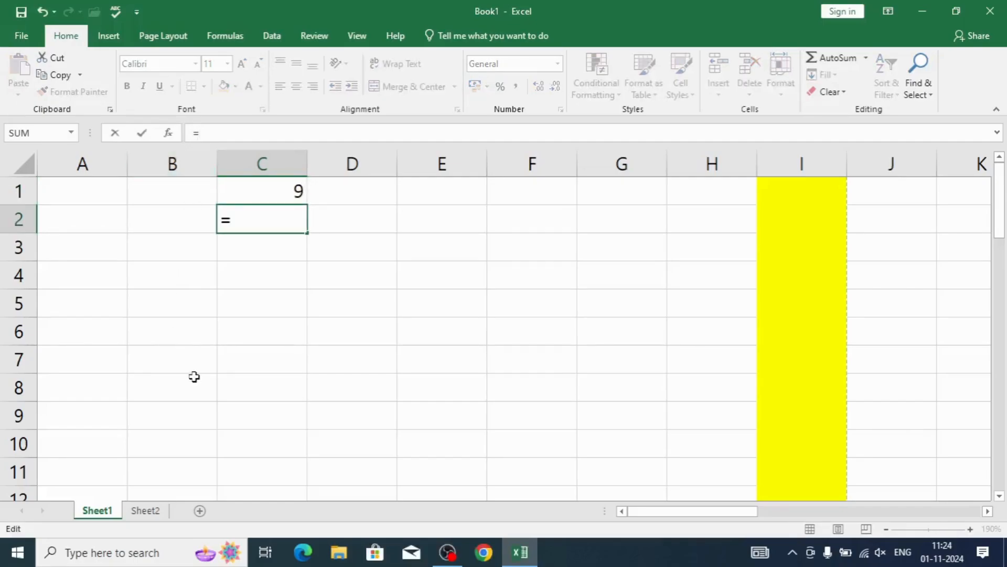
{"action": "type", "text": "20/4"}
{"action": "key", "text": "Return"}
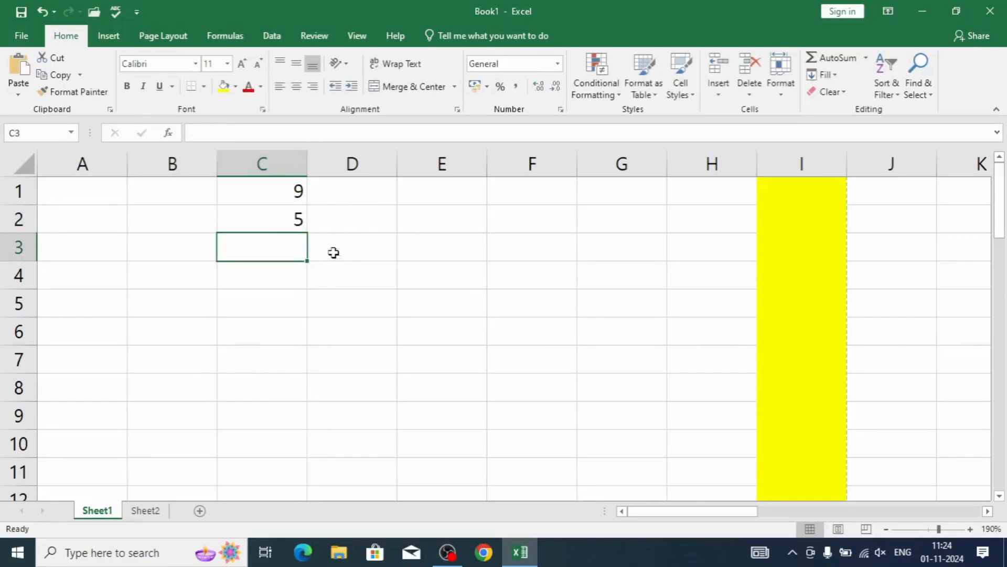
- Review the formulas behind cells C1 and C2, and clear both cells
{"action": "left_click", "coordinate": [331, 197]}
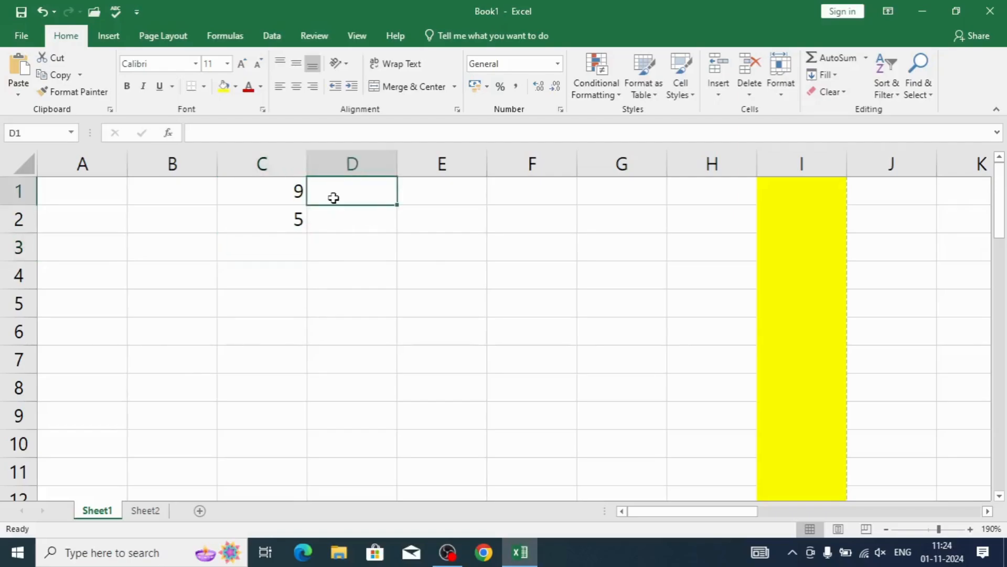
{"action": "left_click", "coordinate": [248, 188]}
{"action": "left_click", "coordinate": [249, 220]}
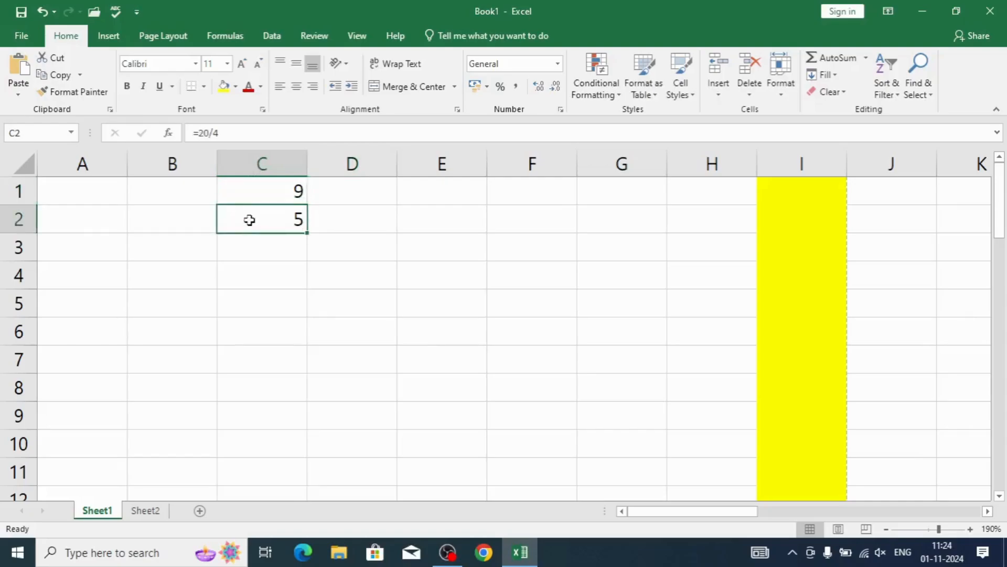
{"action": "left_click", "coordinate": [234, 133]}
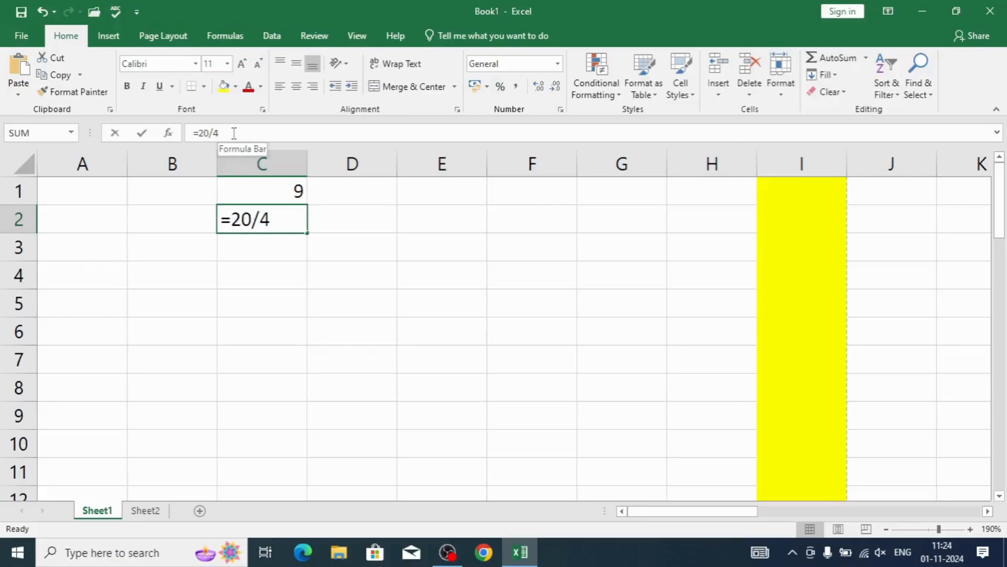
{"action": "left_click_drag", "start_coordinate": [230, 133], "coordinate": [186, 131]}
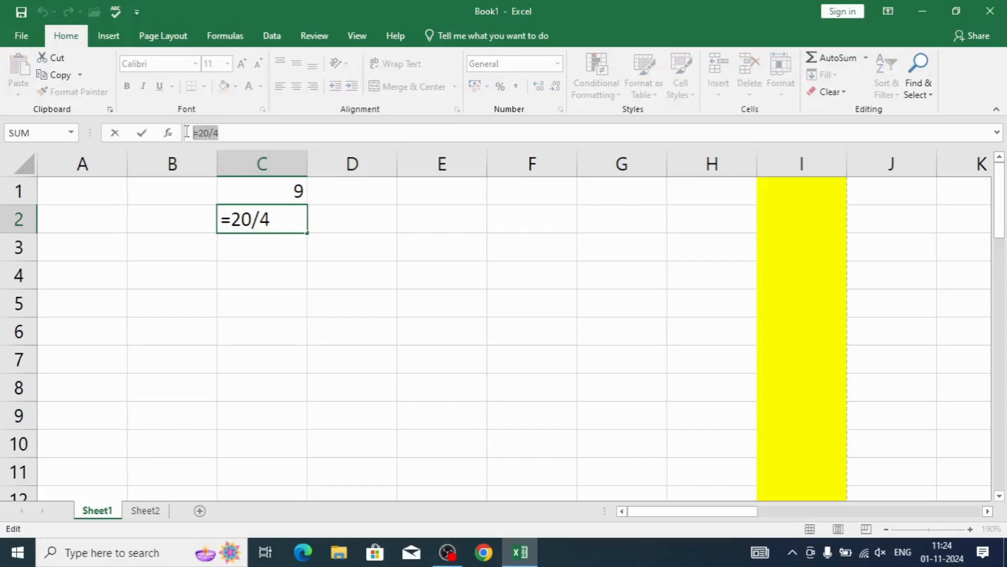
{"action": "key", "text": "BackSpace"}
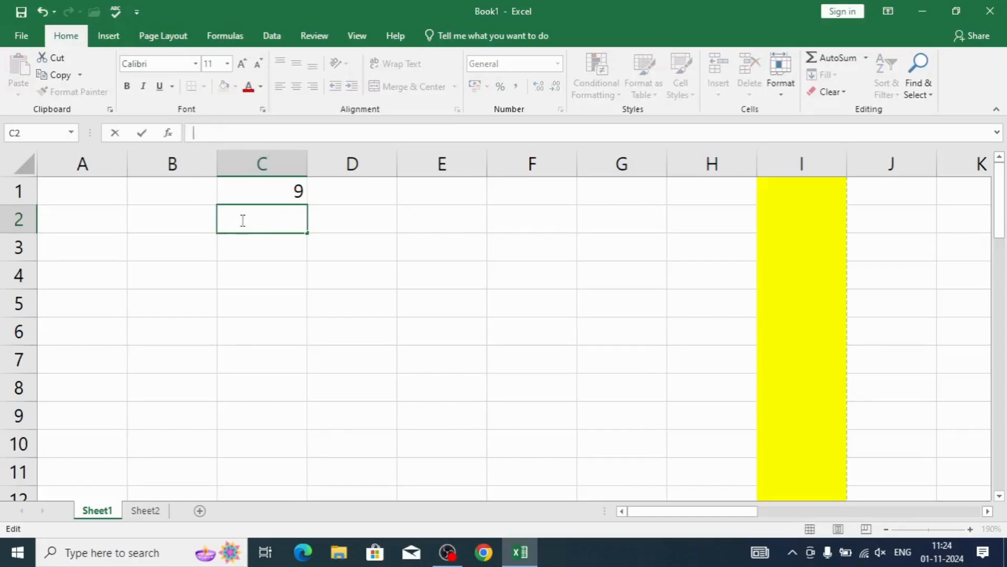
{"action": "left_click", "coordinate": [260, 186]}
{"action": "key", "text": "Delete"}
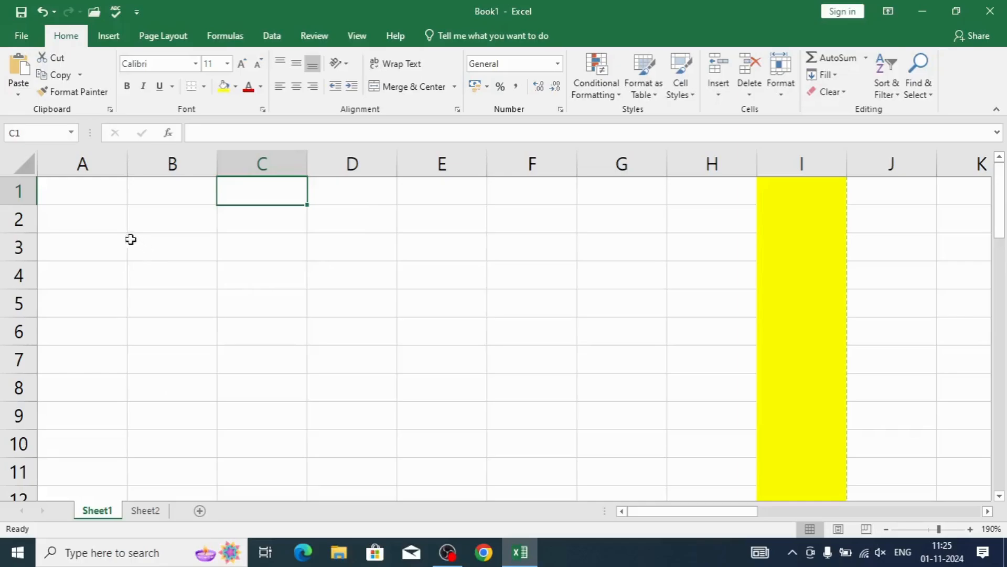
- Check the row height and column width of cell A1 without changing either one
{"action": "left_click", "coordinate": [75, 186]}
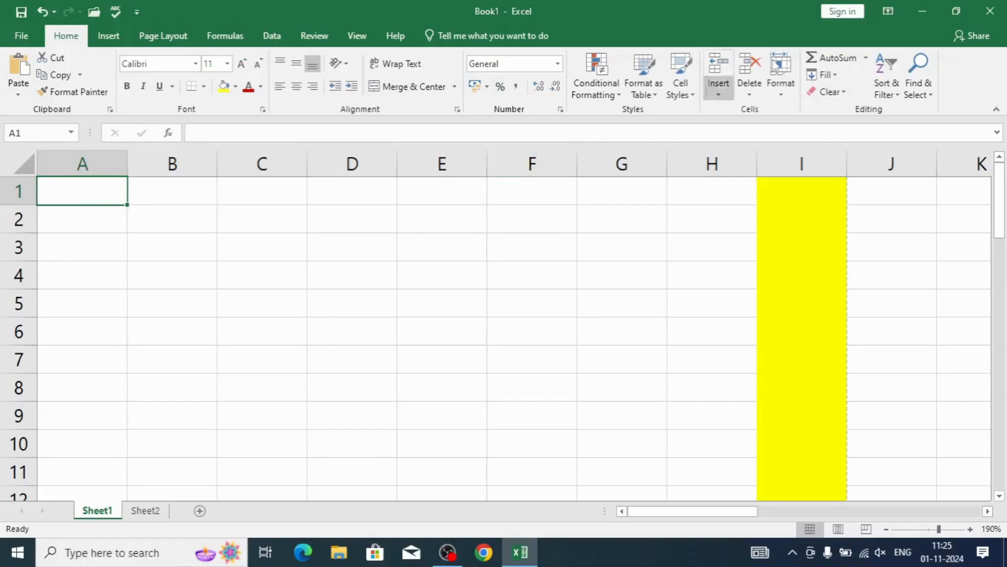
{"action": "left_click", "coordinate": [785, 91]}
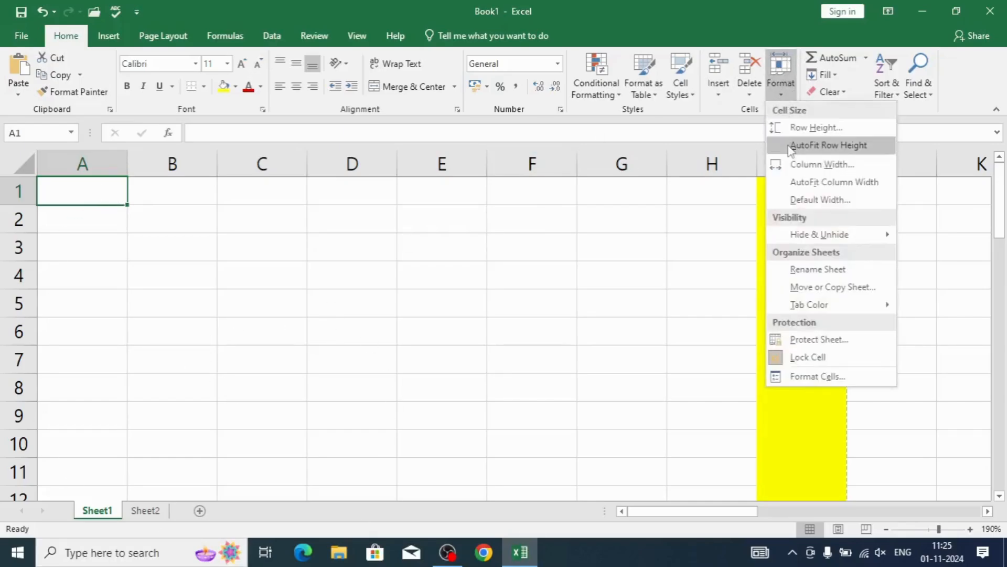
{"action": "left_click", "coordinate": [793, 130]}
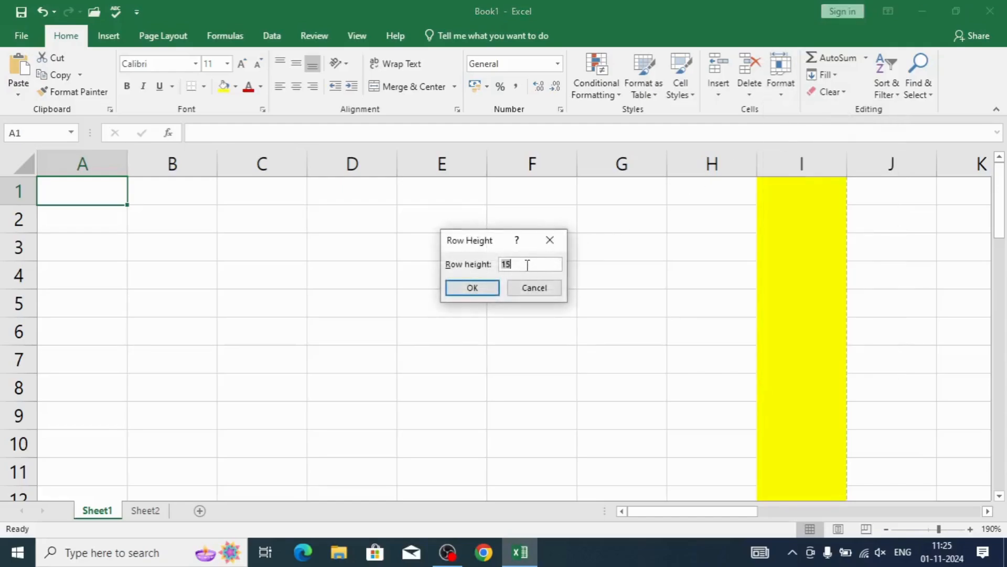
{"action": "left_click", "coordinate": [523, 293]}
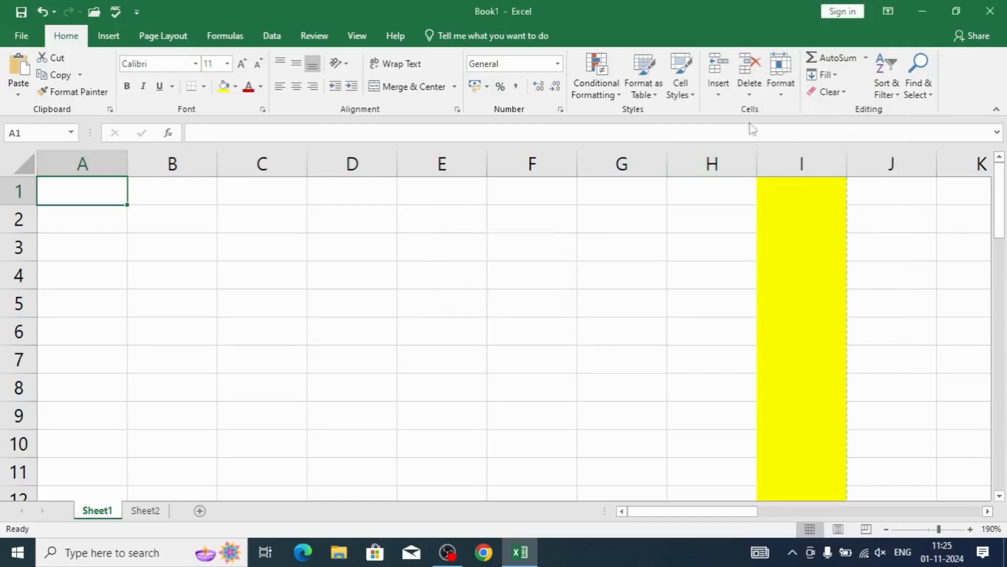
{"action": "left_click", "coordinate": [780, 84]}
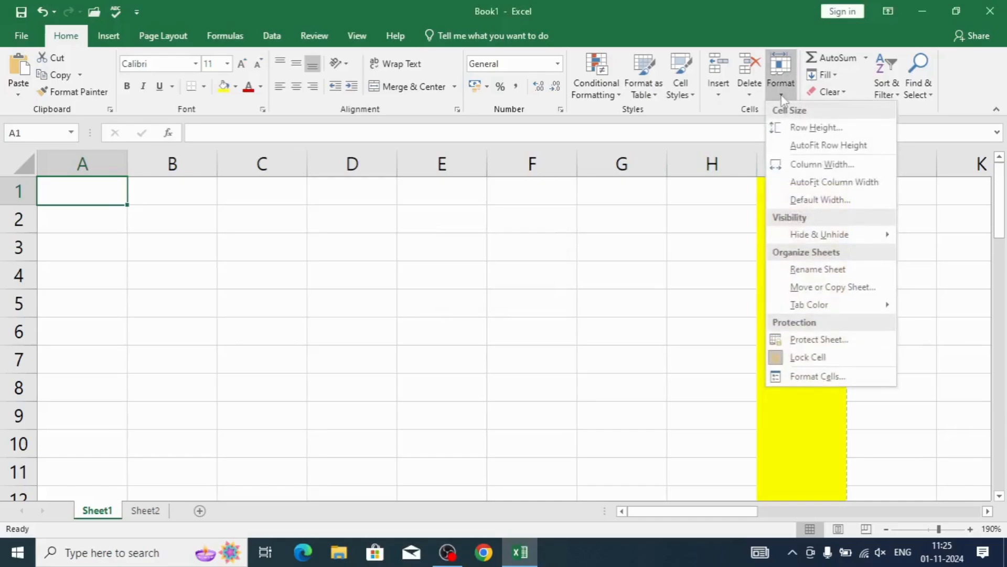
{"action": "left_click", "coordinate": [792, 165]}
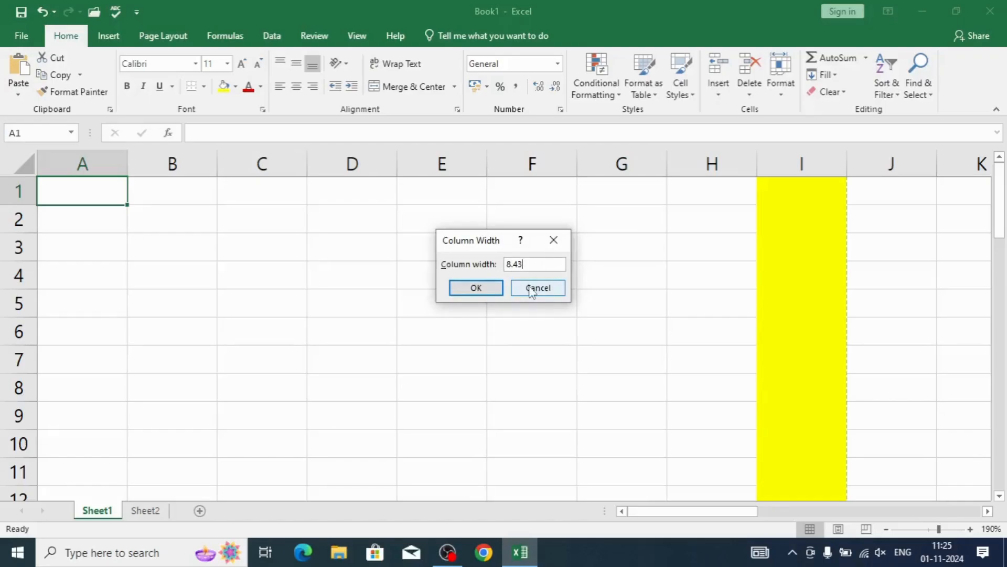
{"action": "left_click", "coordinate": [532, 290]}
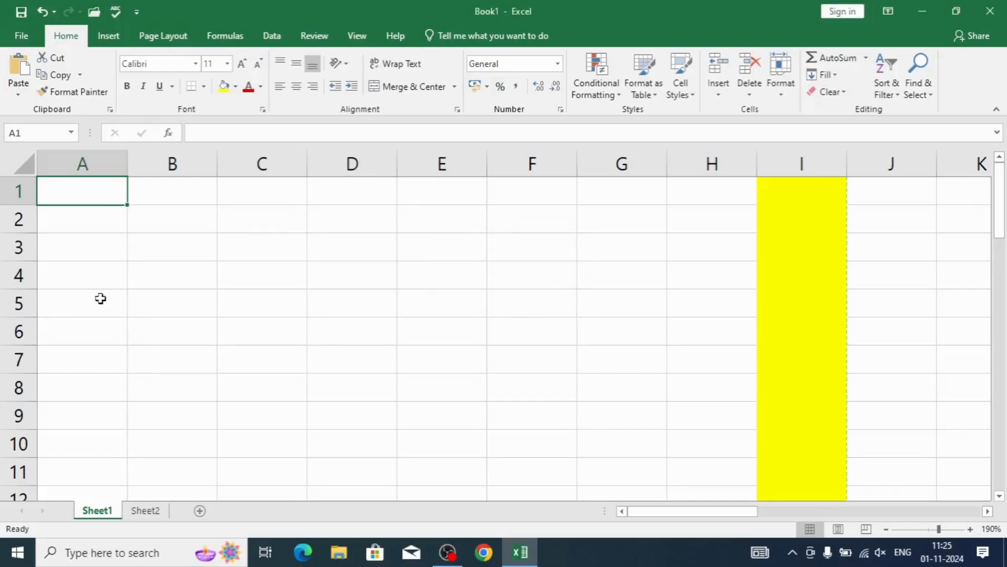
- Enter the headings "name of student" in cell A1 and "class" in cell B1
{"action": "type", "text": "name"}
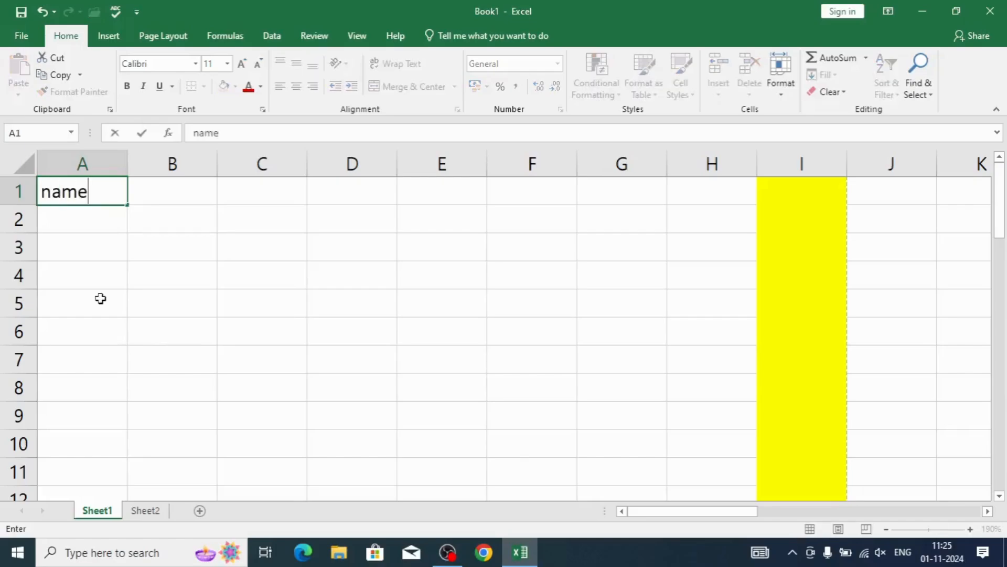
{"action": "type", "text": " of student"}
{"action": "key", "text": "Return"}
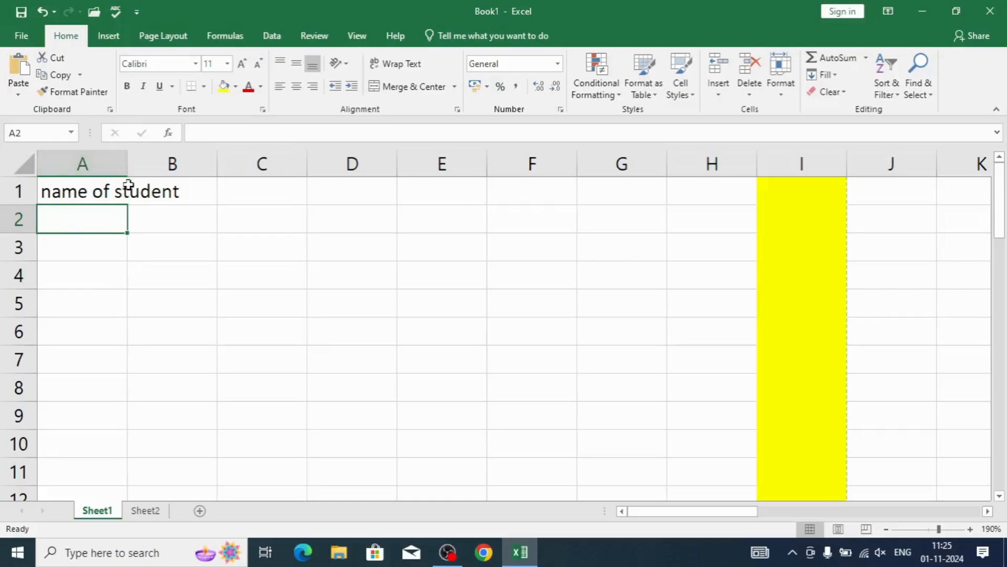
{"action": "left_click", "coordinate": [179, 194]}
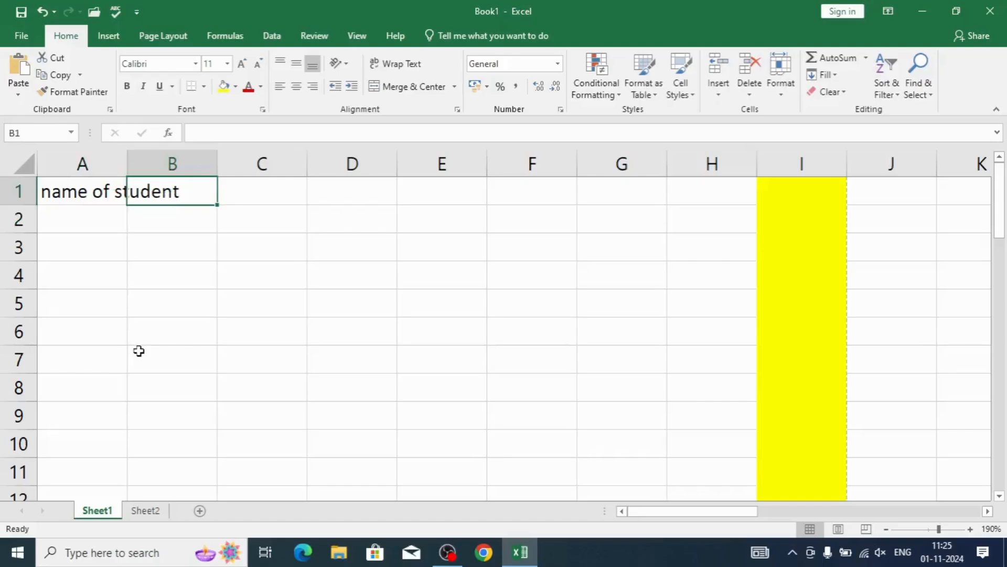
{"action": "type", "text": "class"}
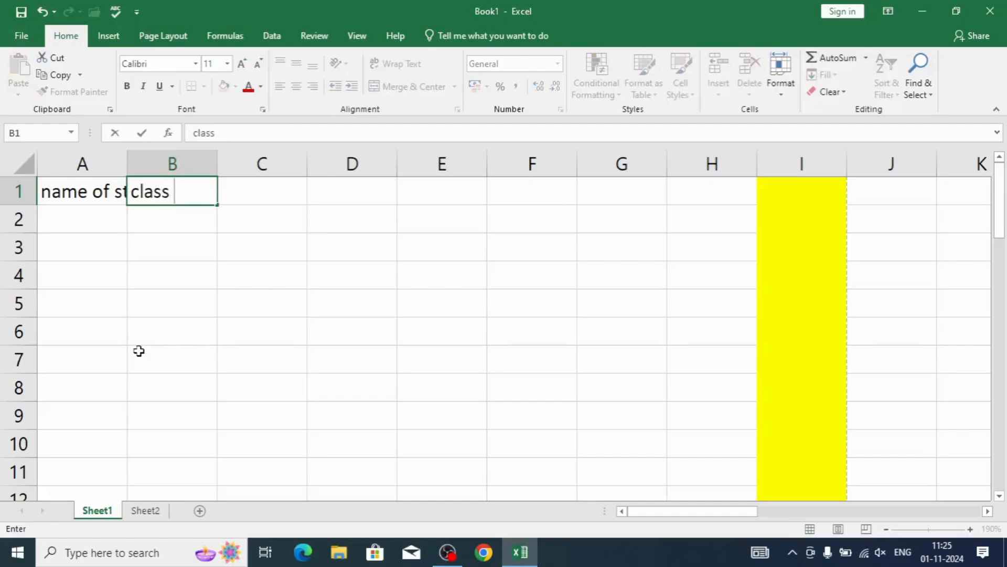
{"action": "key", "text": "Tab"}
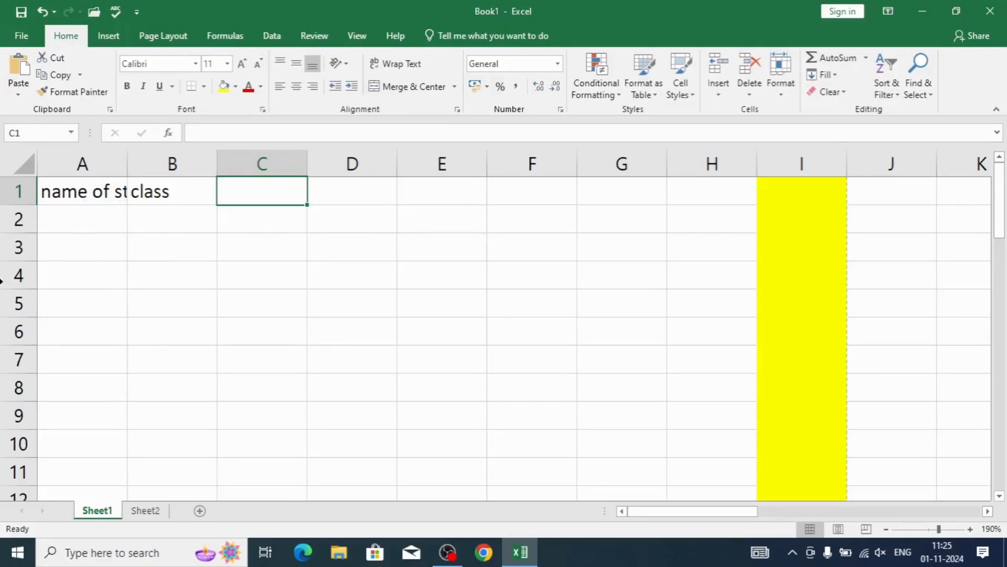
- Check the headings in an enlarged print preview, and widen column A so "name of student" fits fully
{"action": "left_click", "coordinate": [83, 292]}
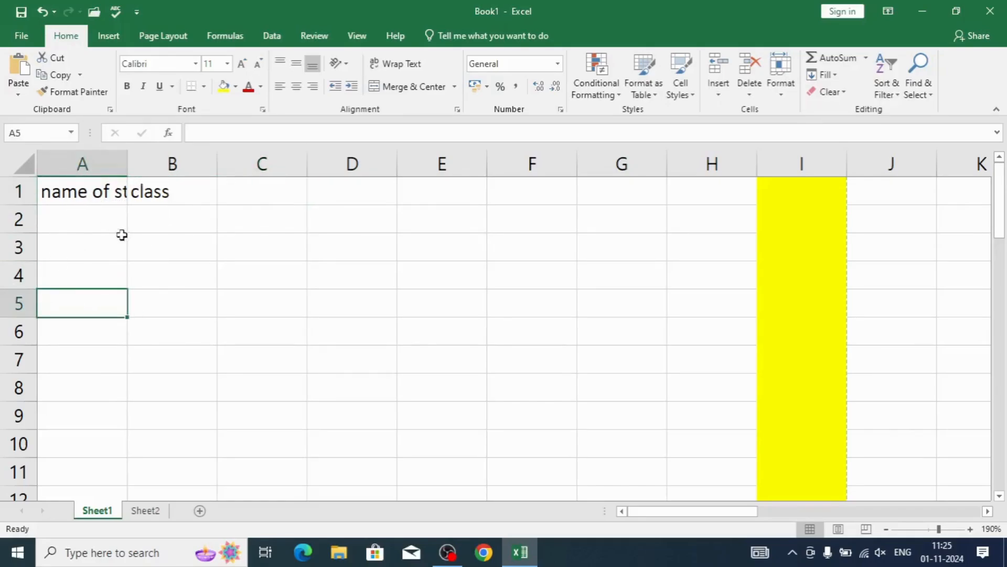
{"action": "left_click", "coordinate": [24, 35]}
{"action": "left_click", "coordinate": [35, 236]}
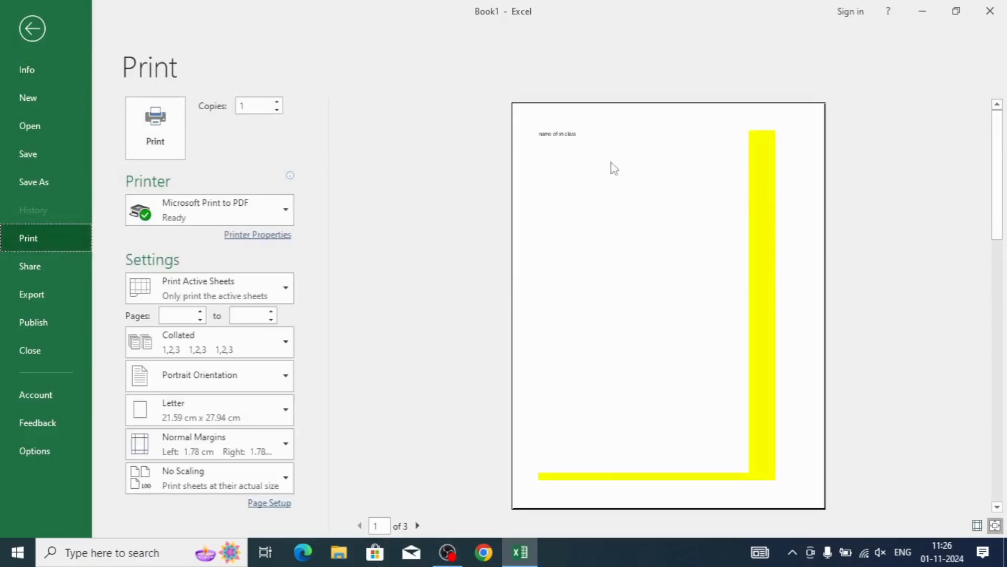
{"action": "left_click", "coordinate": [991, 523]}
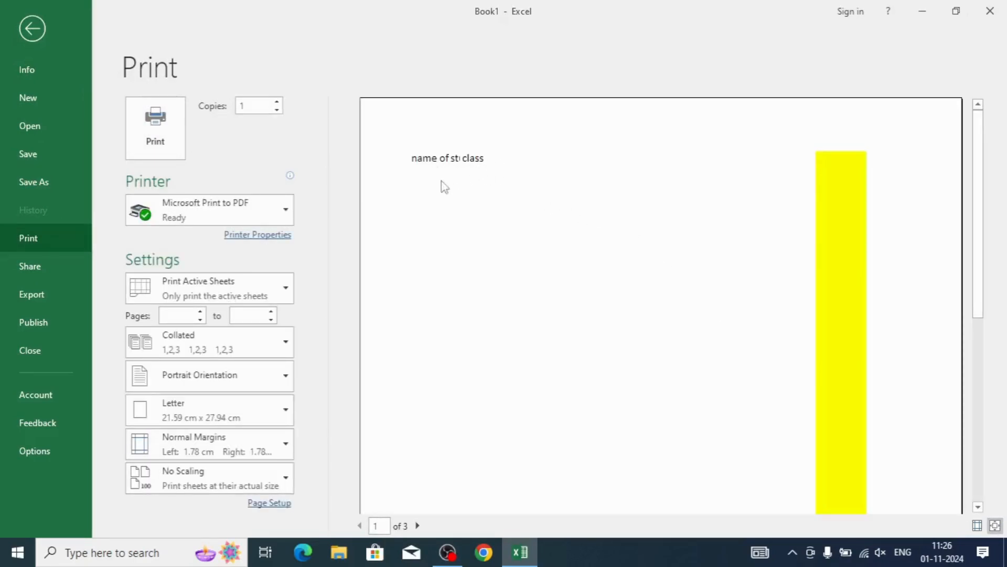
{"action": "key", "text": "Escape"}
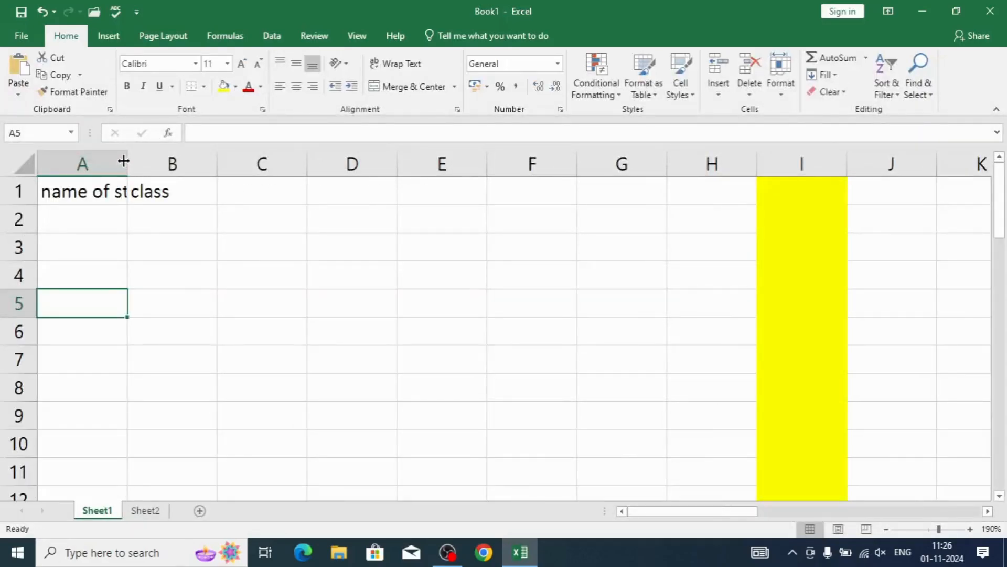
{"action": "left_click_drag", "start_coordinate": [123, 161], "coordinate": [183, 164]}
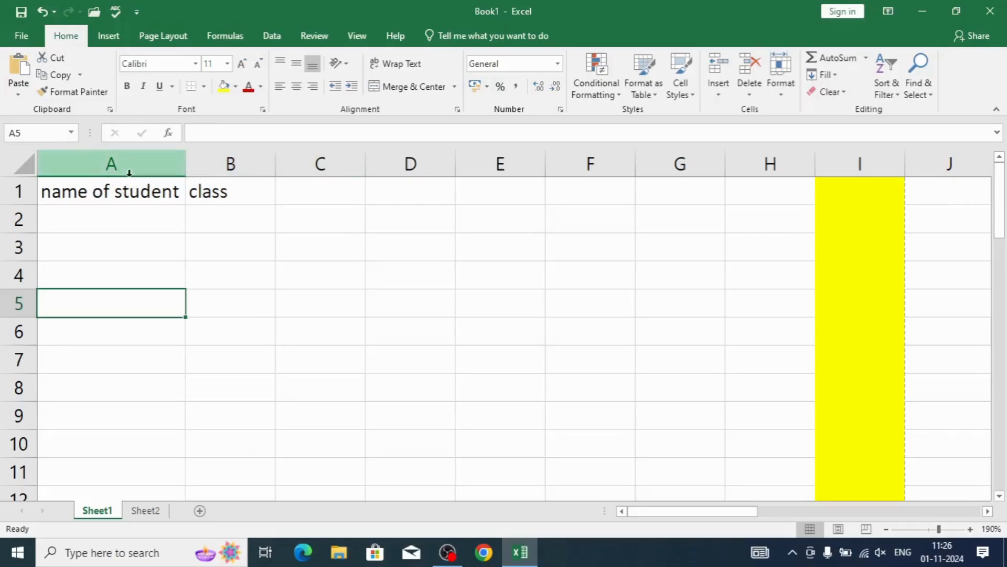
- Narrow column A until the heading in A1 is cut off, and try wrapping the cell's text before undoing the wrap
{"action": "left_click", "coordinate": [101, 193]}
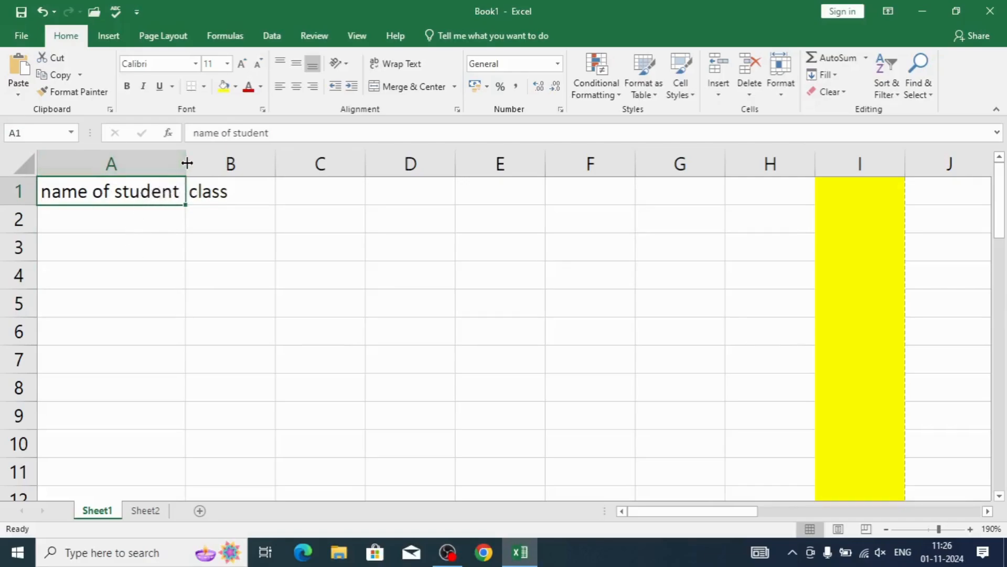
{"action": "left_click_drag", "start_coordinate": [187, 163], "coordinate": [129, 164]}
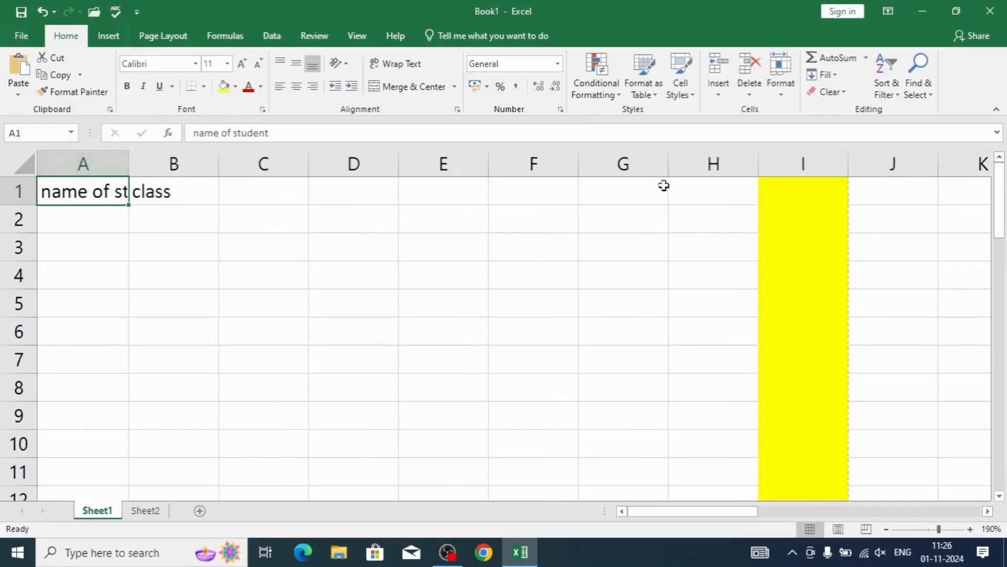
{"action": "left_click", "coordinate": [100, 208]}
{"action": "left_click", "coordinate": [99, 193]}
{"action": "left_click", "coordinate": [399, 63]}
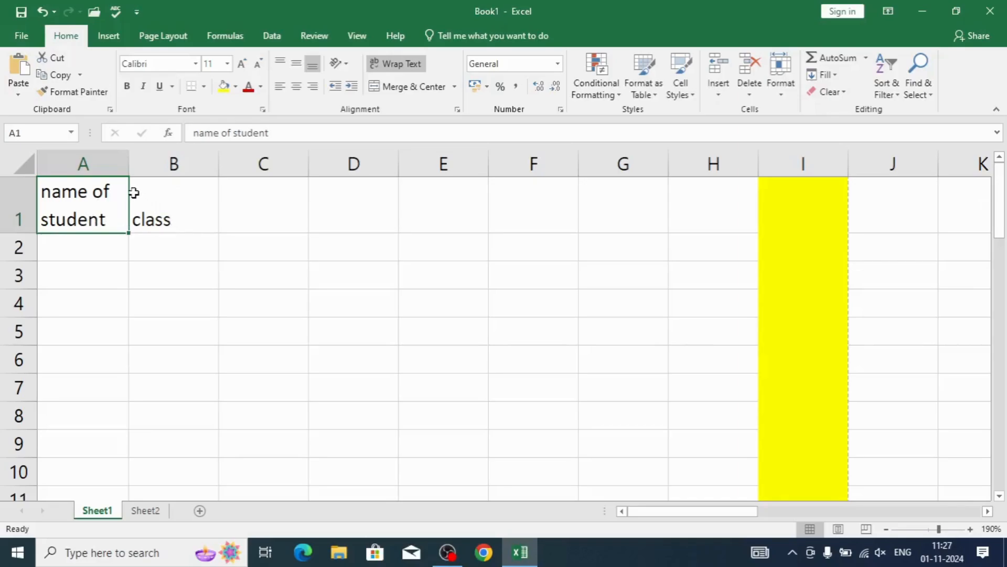
{"action": "key", "text": "ctrl+z"}
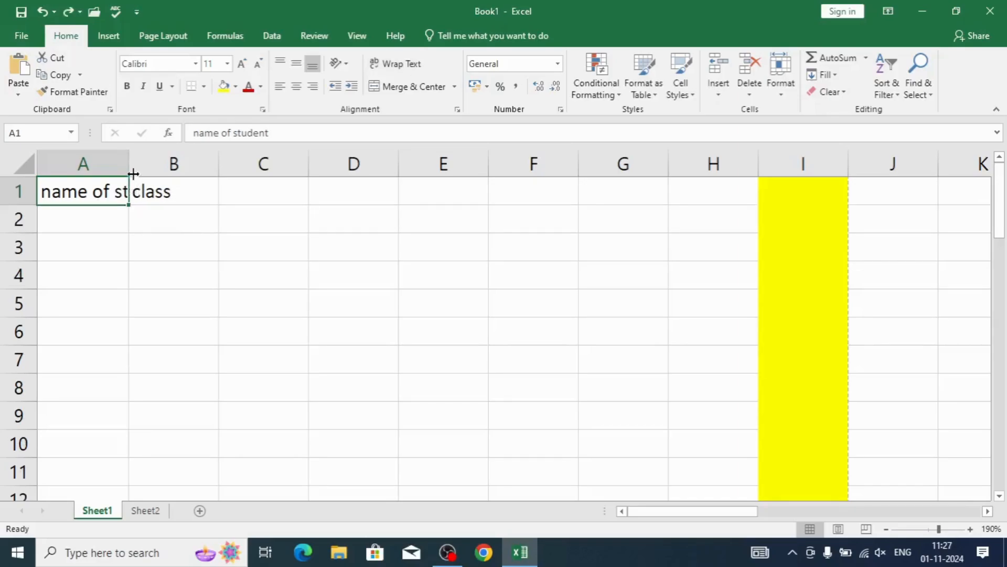
- Widen column A to fit "name of student", and jump to the sheet's last row and back to A1
{"action": "left_click_drag", "start_coordinate": [129, 163], "coordinate": [200, 167]}
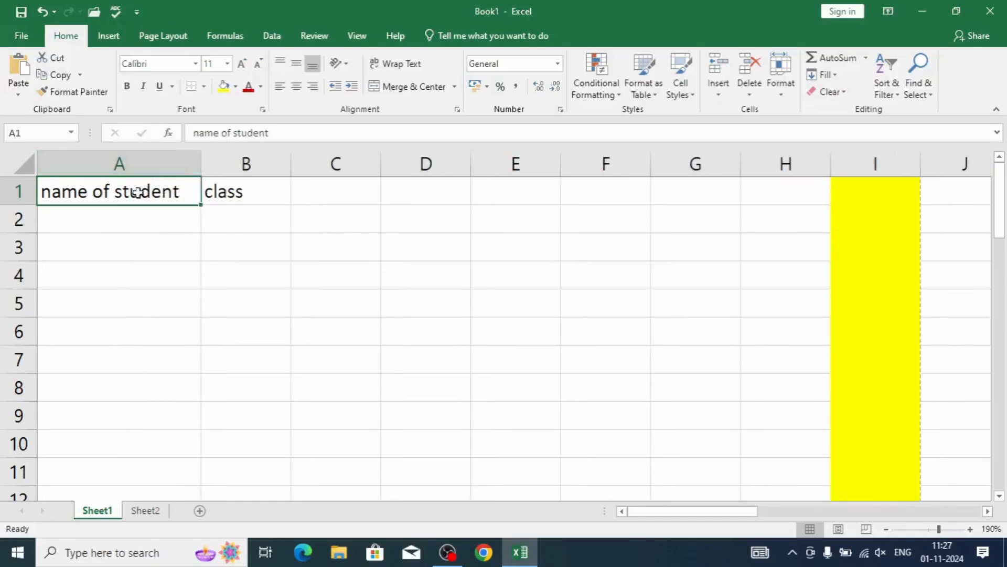
{"action": "left_click", "coordinate": [119, 400]}
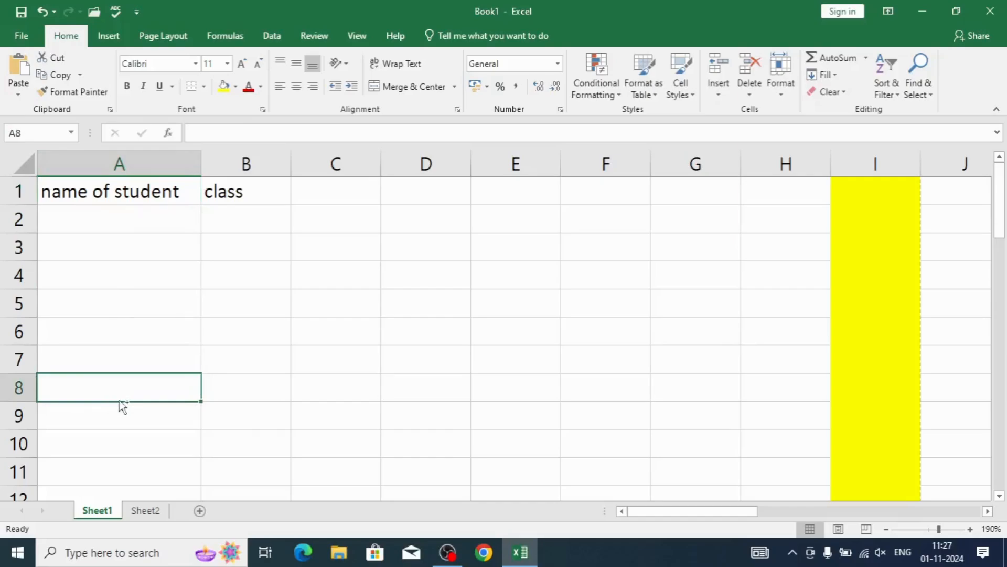
{"action": "key", "text": "ctrl+Down"}
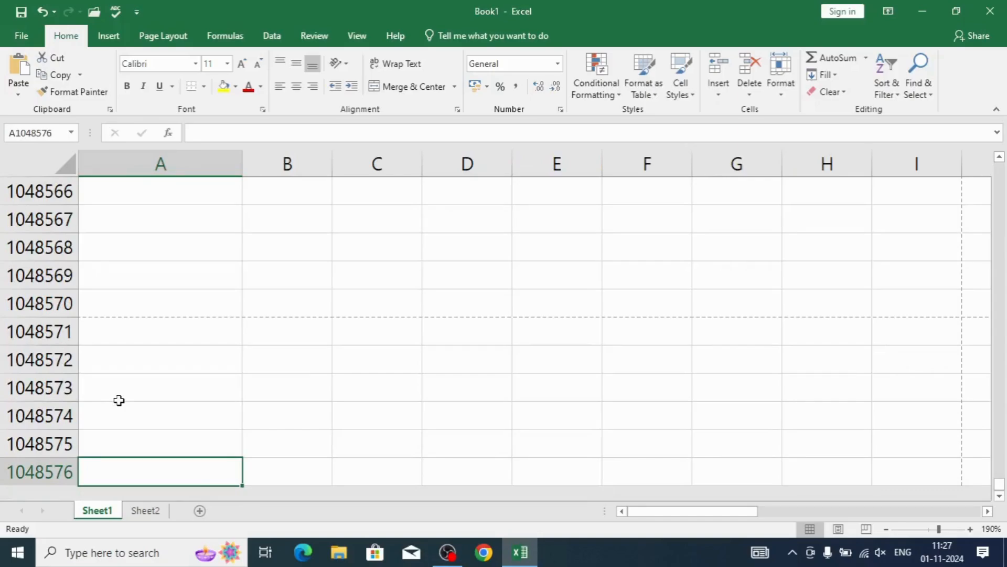
{"action": "key", "text": "ctrl+Up"}
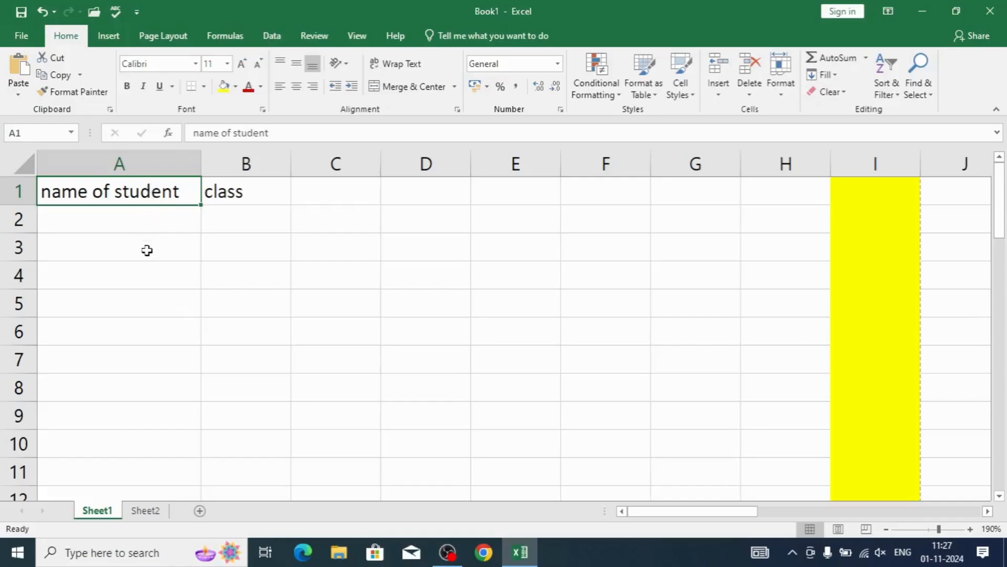
- Narrow column A again so that class in B1 cuts off the end of the A1 heading
{"action": "left_click_drag", "start_coordinate": [201, 163], "coordinate": [129, 167]}
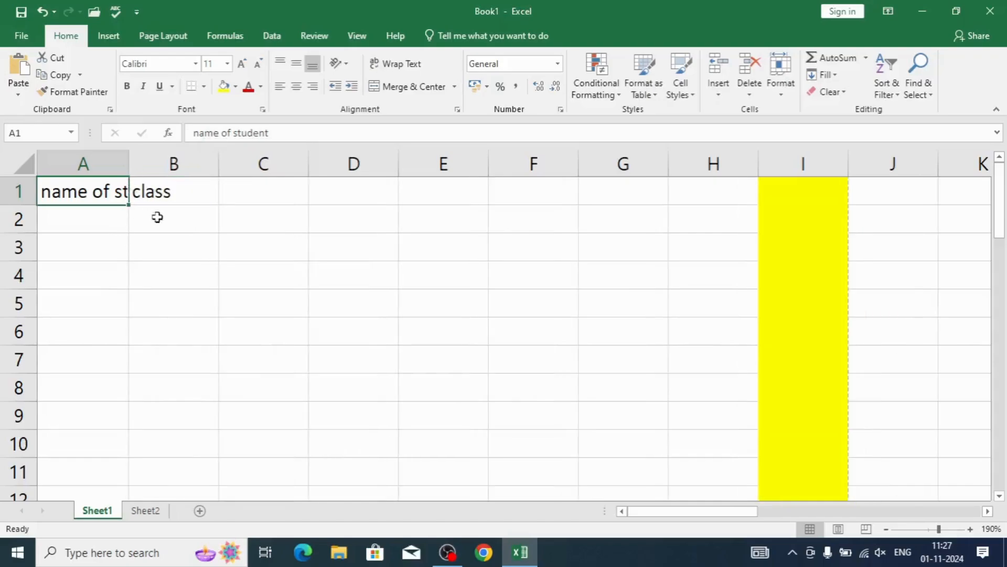
{"action": "left_click", "coordinate": [105, 388]}
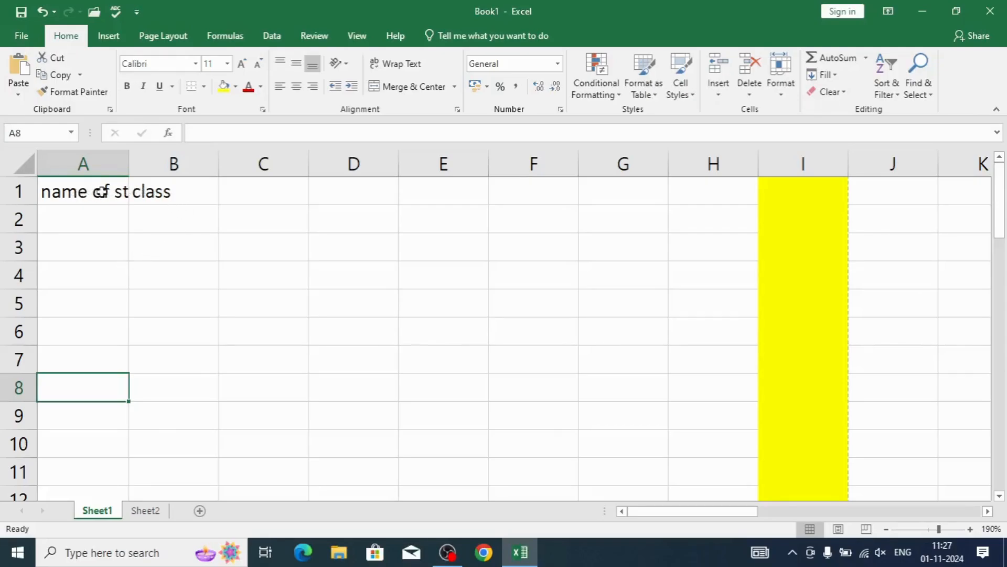
- Try overwriting the heading in A1 with "N", and undo the entry
{"action": "left_click", "coordinate": [119, 192]}
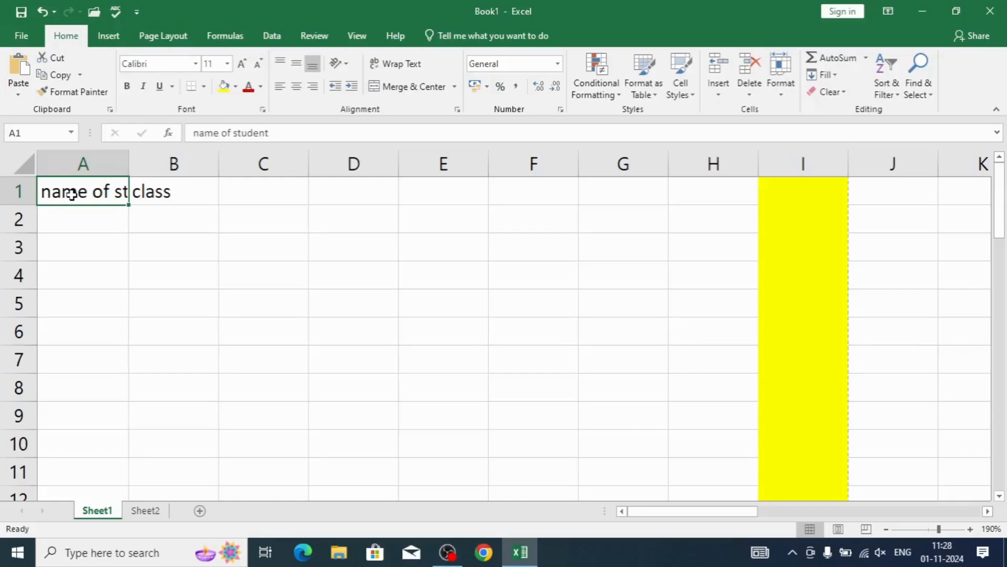
{"action": "type", "text": "N"}
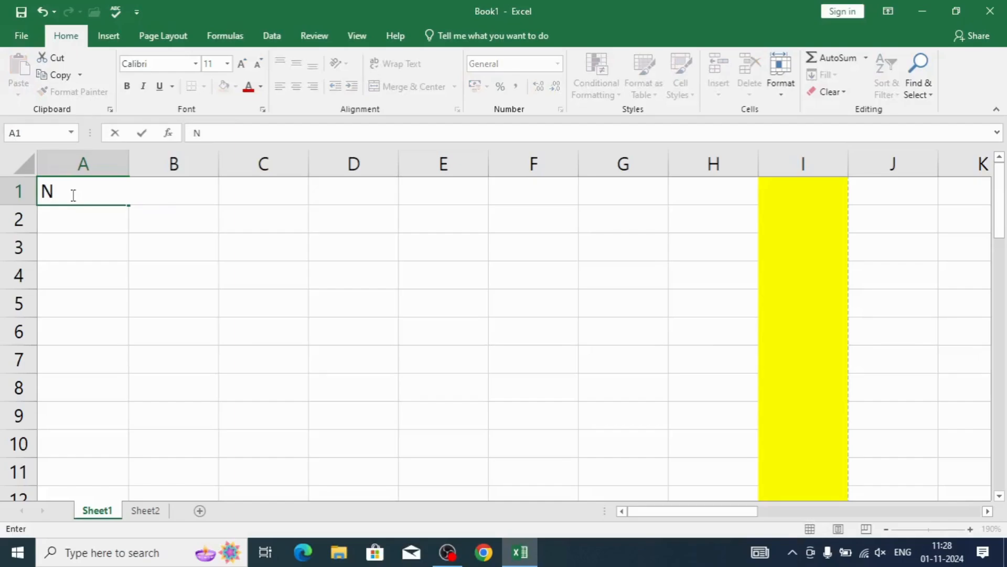
{"action": "key", "text": "Return"}
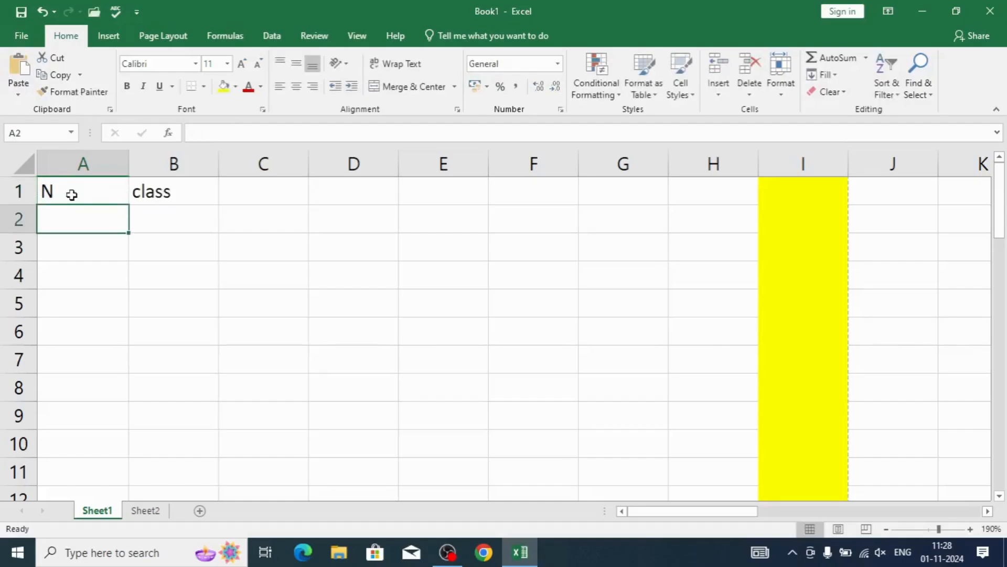
{"action": "left_click", "coordinate": [71, 195]}
{"action": "key", "text": "ctrl+z"}
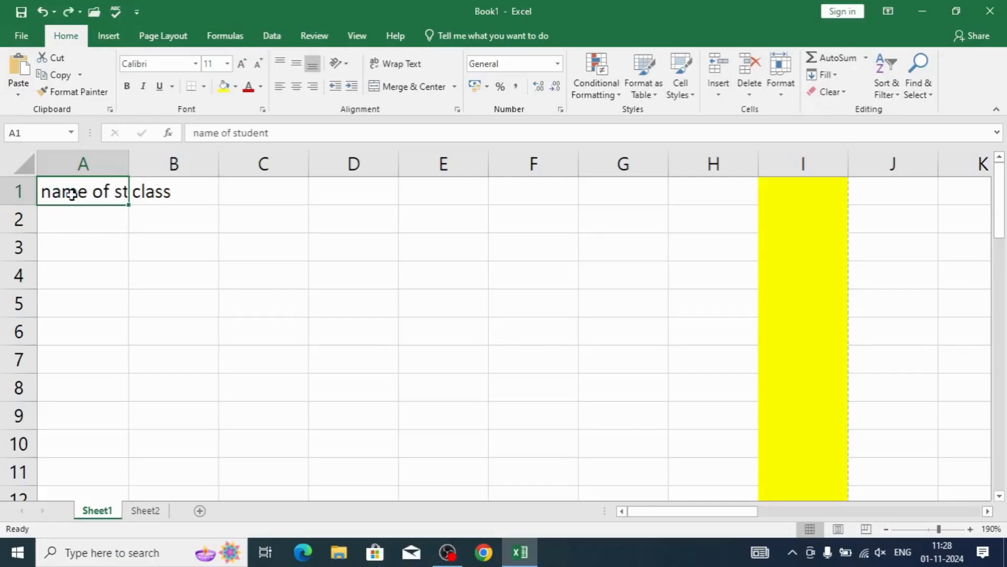
- Edit the text inside cell A1 to capitalise its words, so it reads "Name of Student"
{"action": "double_click", "coordinate": [74, 192]}
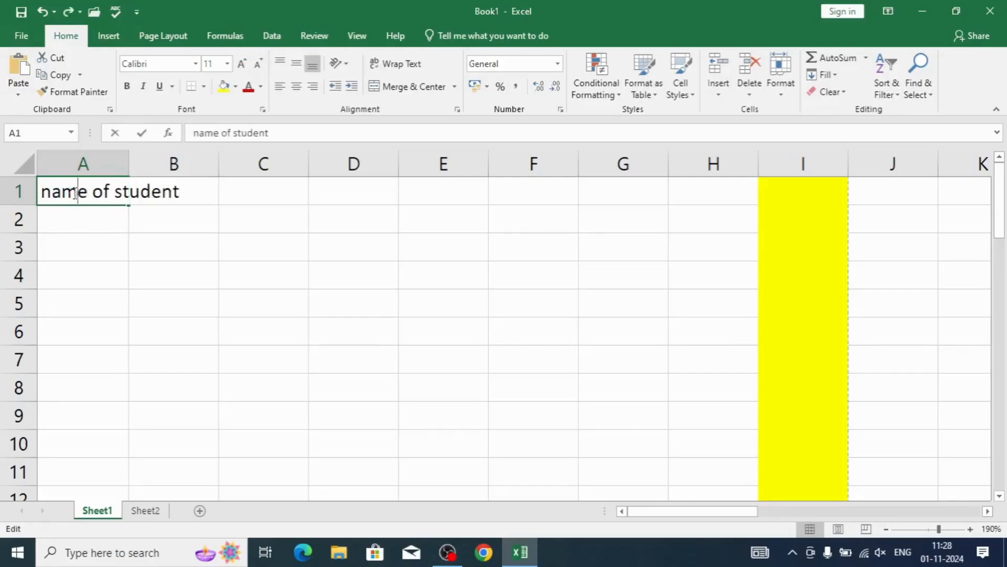
{"action": "left_click", "coordinate": [53, 195]}
{"action": "key", "text": "BackSpace"}
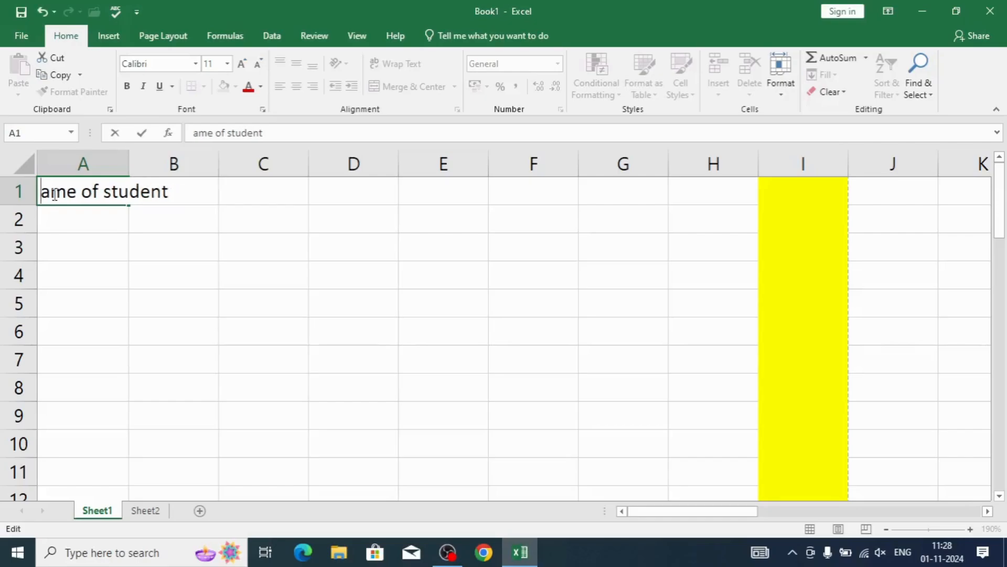
{"action": "type", "text": "N"}
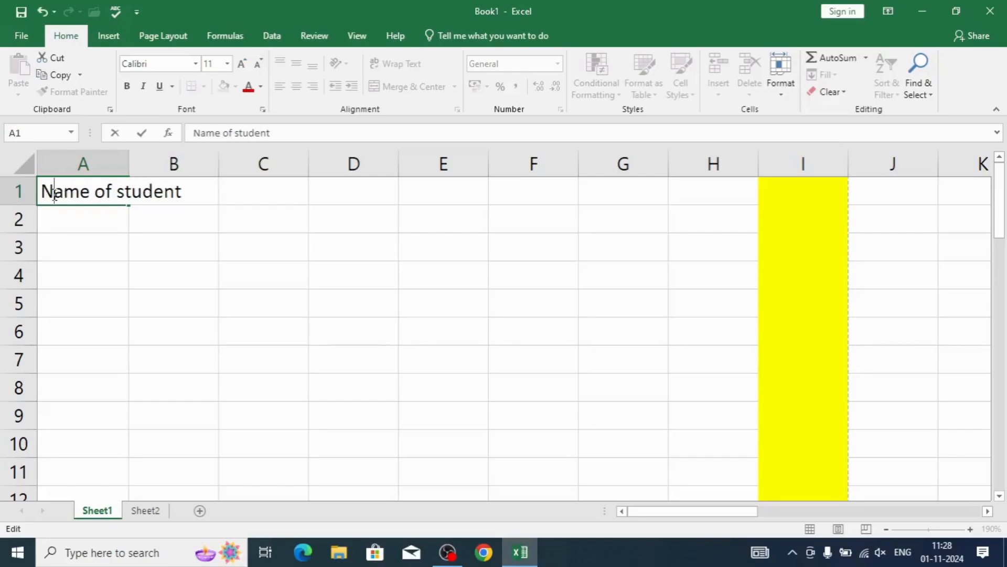
{"action": "key", "text": "Right"}
{"action": "key", "text": "Right"}
{"action": "key", "text": "Right"}
{"action": "key", "text": "Right"}
{"action": "key", "text": "Right"}
{"action": "key", "text": "Right"}
{"action": "key", "text": "Right"}
{"action": "key", "text": "Right"}
{"action": "key", "text": "BackSpace"}
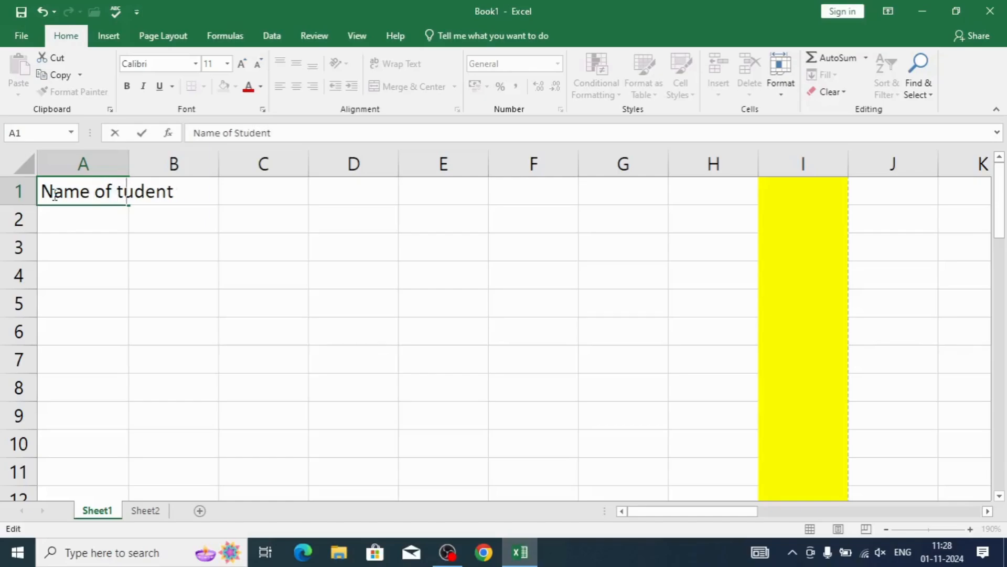
{"action": "type", "text": "S"}
{"action": "key", "text": "Return"}
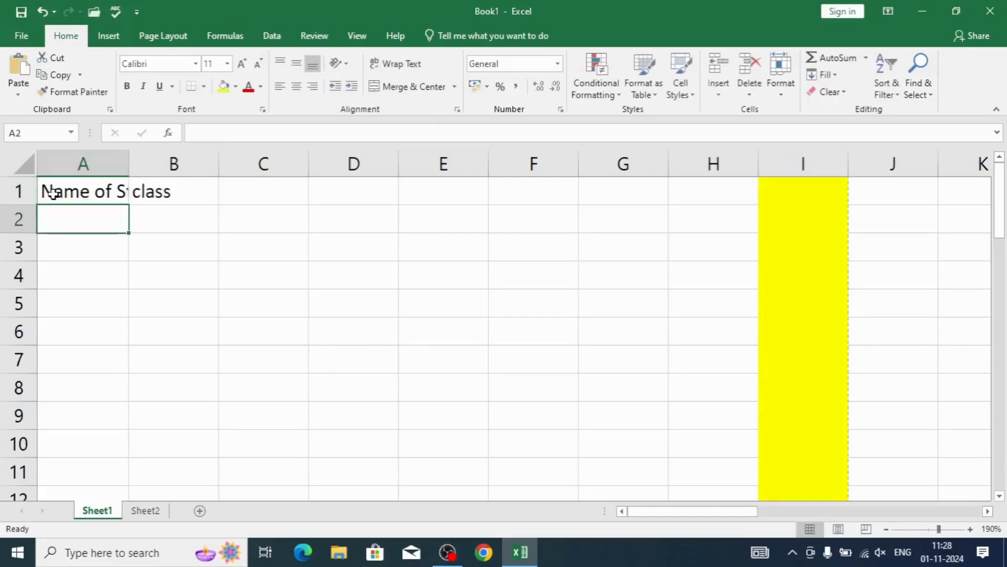
- Remove "of Student" from the A1 heading in the formula bar, leaving "Name"
{"action": "left_click", "coordinate": [52, 194]}
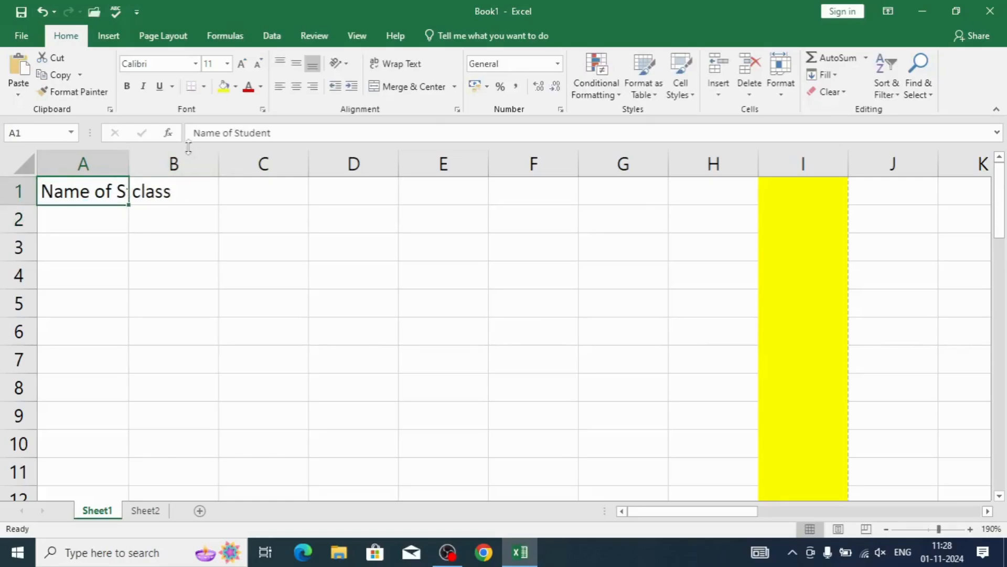
{"action": "left_click", "coordinate": [199, 133]}
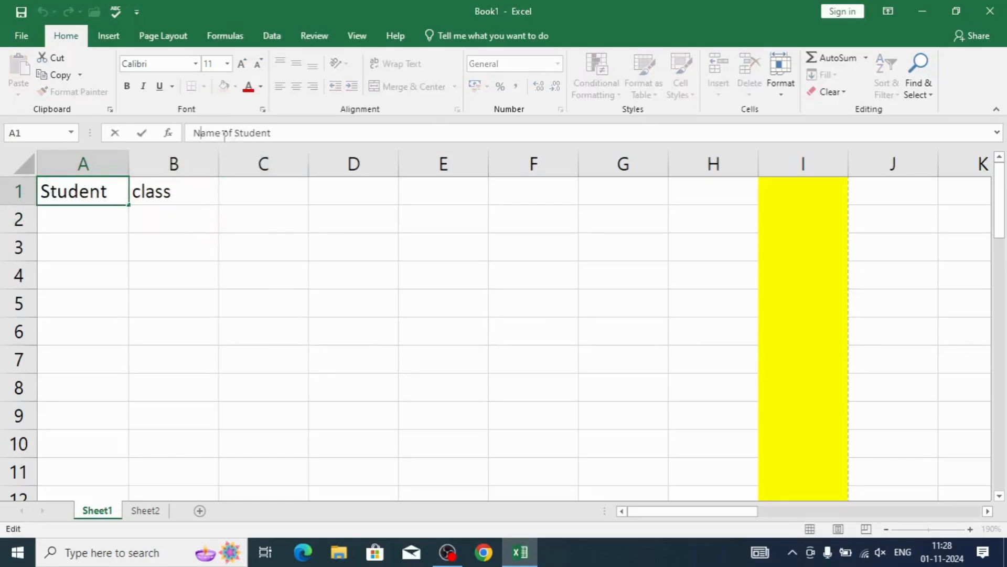
{"action": "left_click_drag", "start_coordinate": [225, 131], "coordinate": [289, 131]}
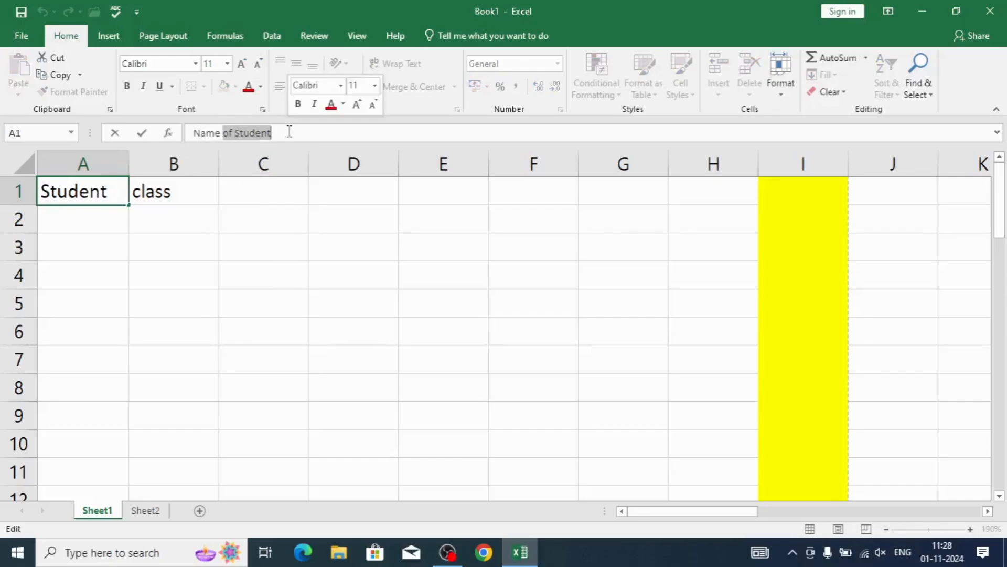
{"action": "key", "text": "BackSpace"}
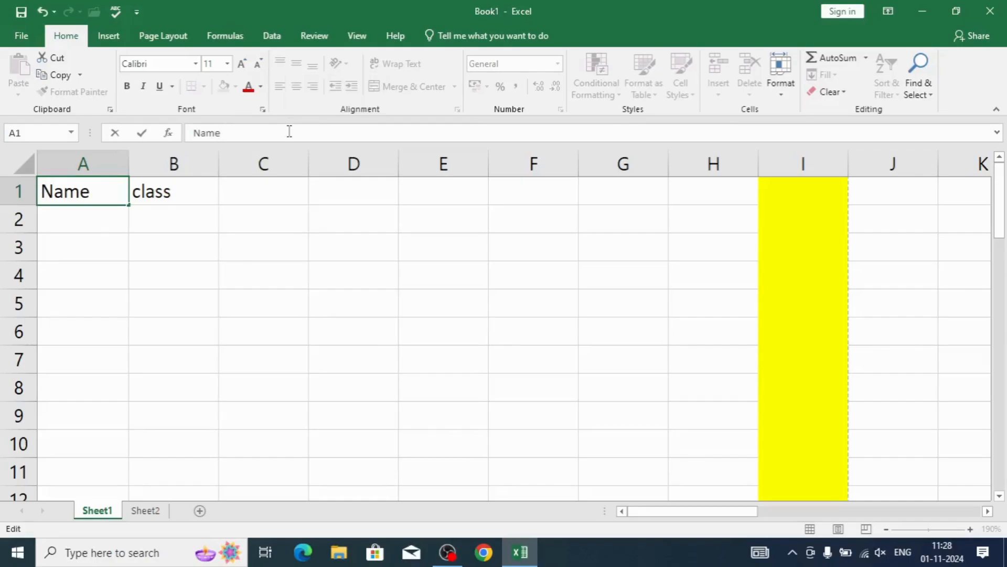
{"action": "left_click", "coordinate": [108, 354]}
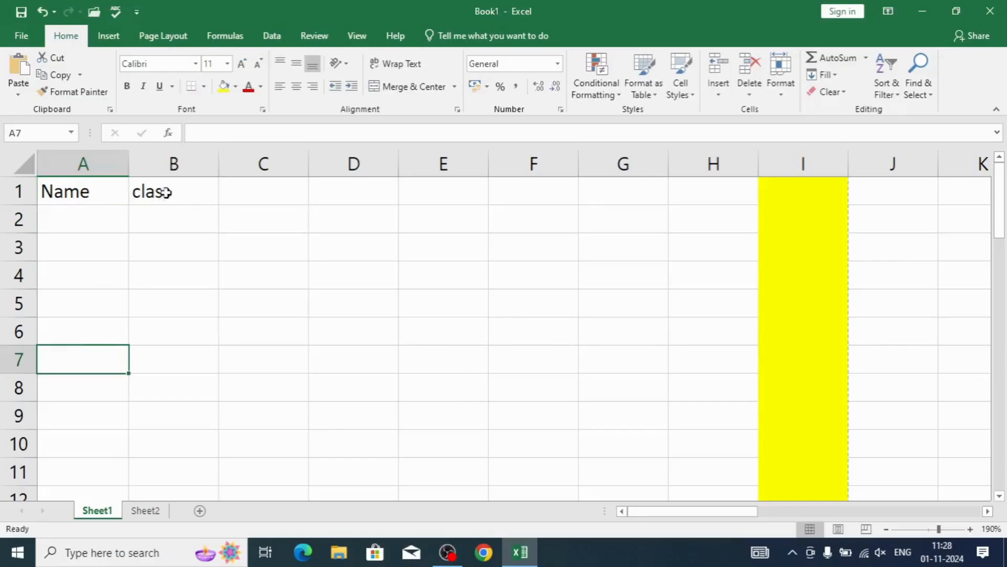
- Capitalise the heading in cell B1 to "Class" through the formula bar
{"action": "left_click", "coordinate": [145, 192]}
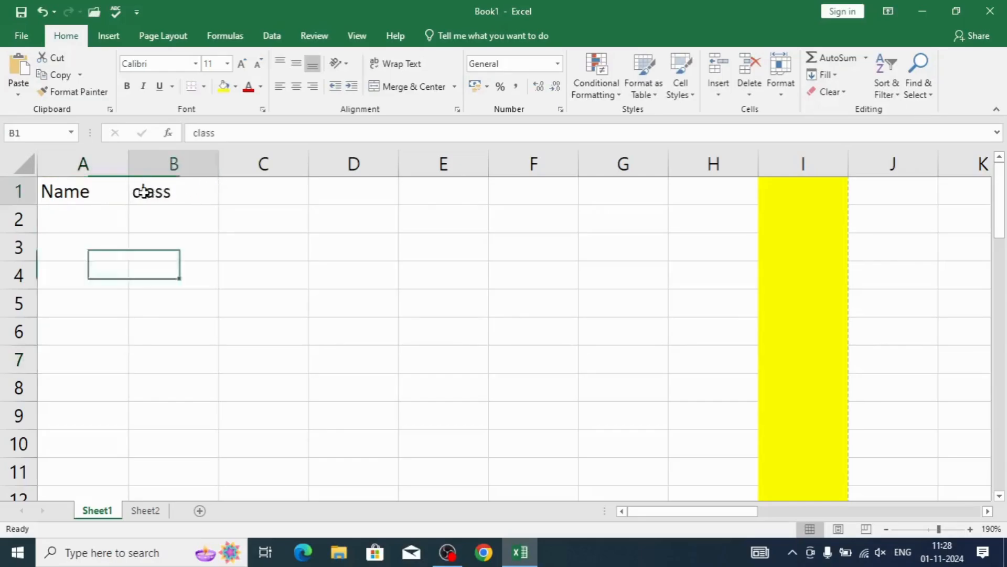
{"action": "left_click", "coordinate": [193, 132]}
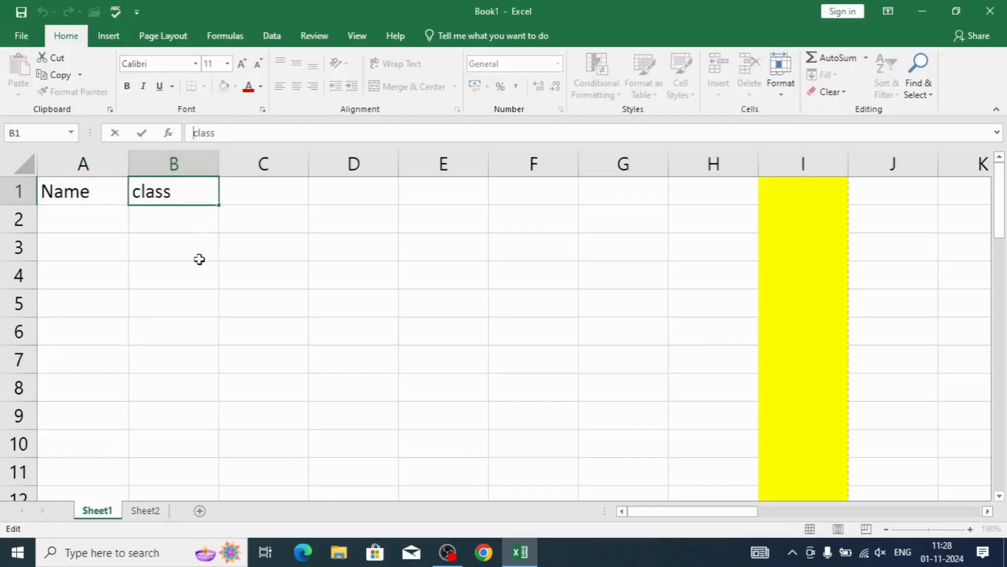
{"action": "key", "text": "Delete"}
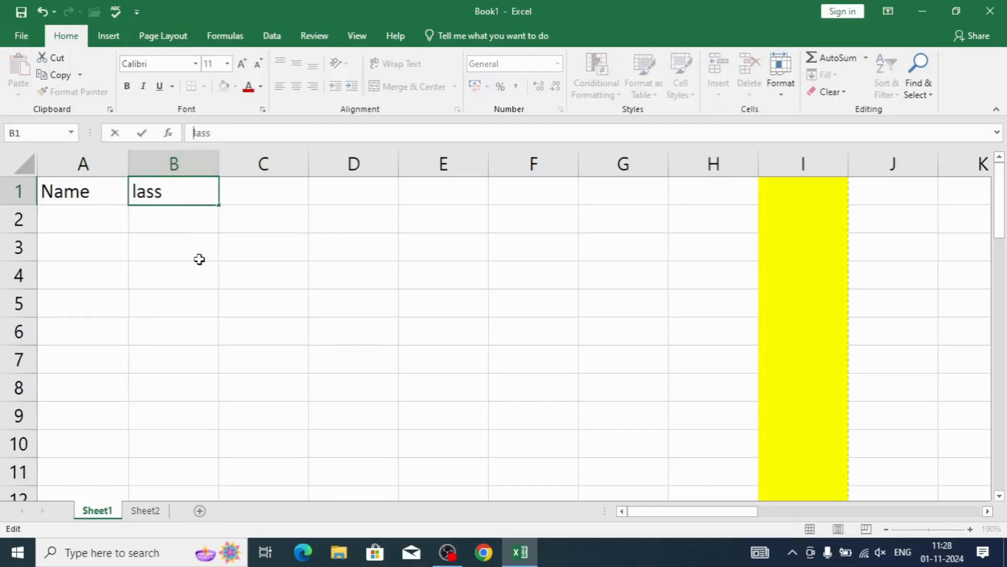
{"action": "type", "text": "C"}
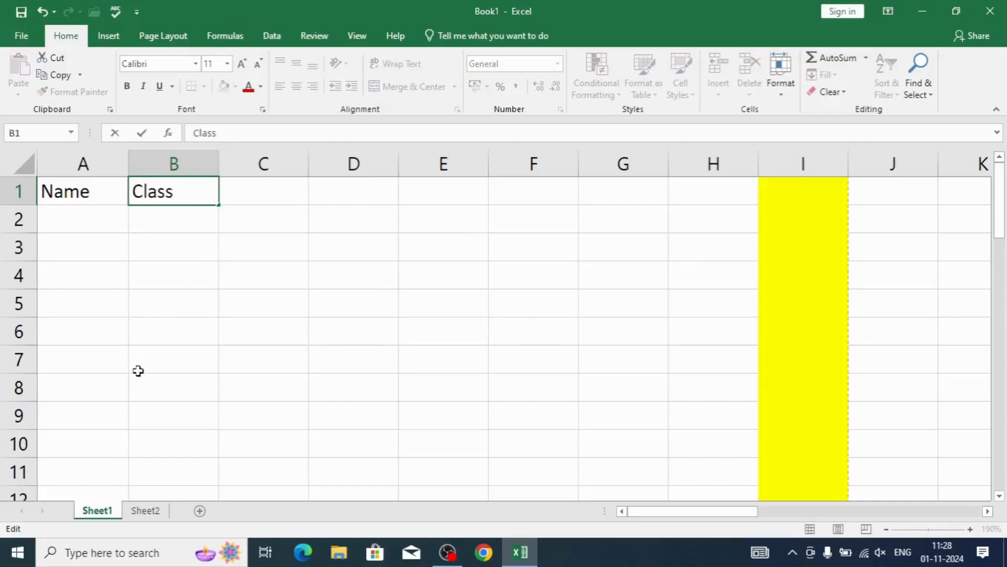
{"action": "left_click", "coordinate": [131, 385]}
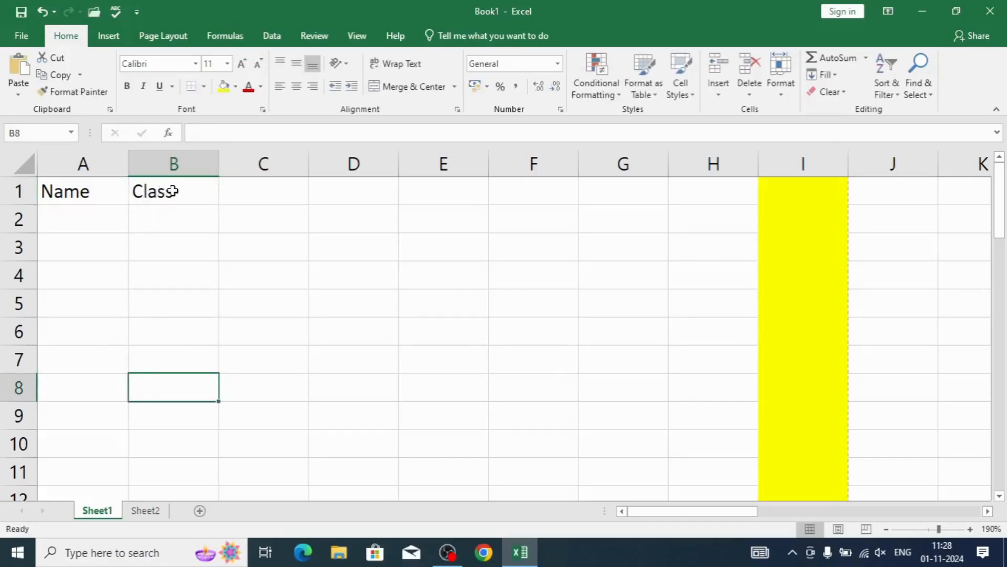
- Move the Name and Class headings from A1:B1 one column over to B1:C1
{"action": "left_click", "coordinate": [299, 200]}
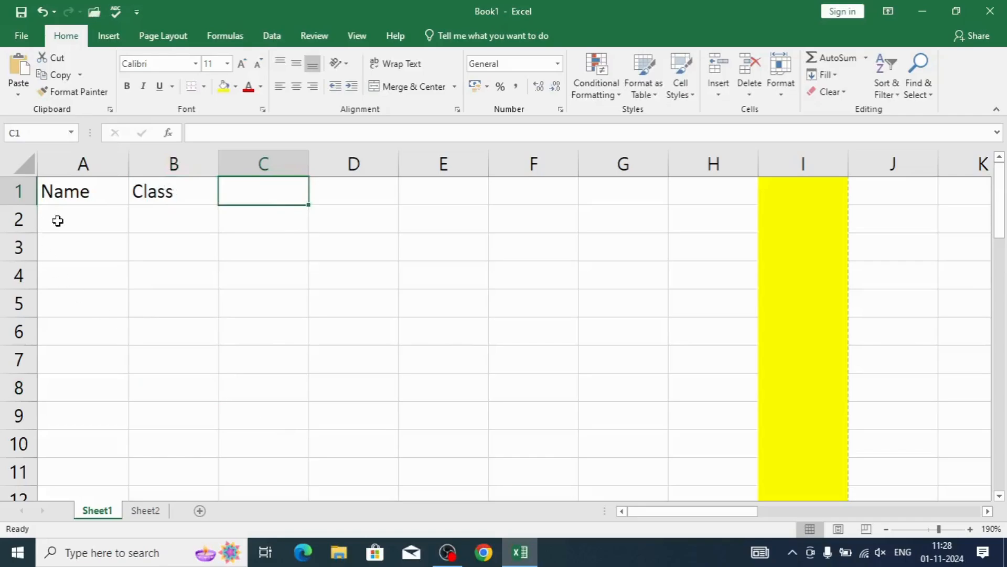
{"action": "left_click", "coordinate": [87, 192]}
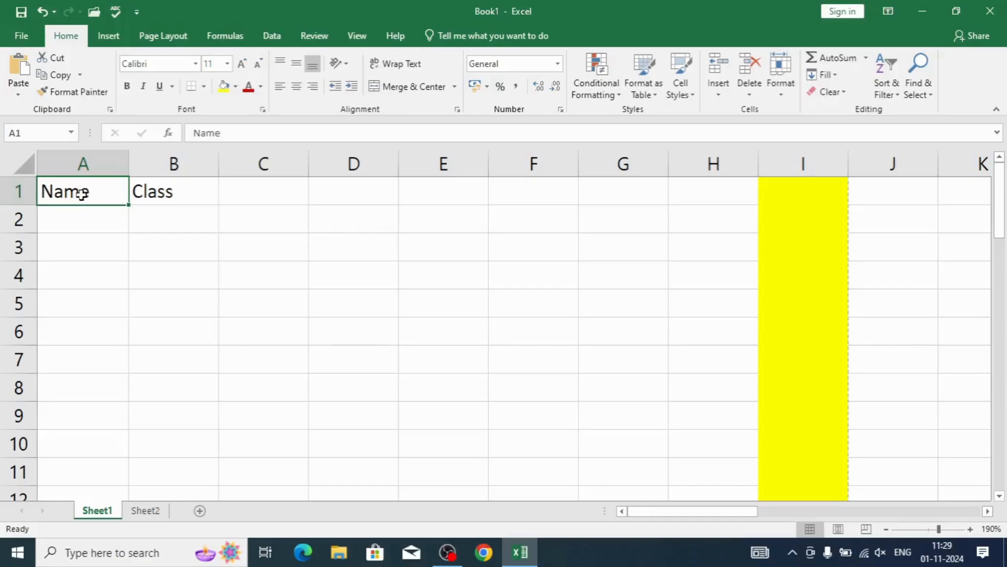
{"action": "left_click_drag", "start_coordinate": [89, 191], "coordinate": [166, 191]}
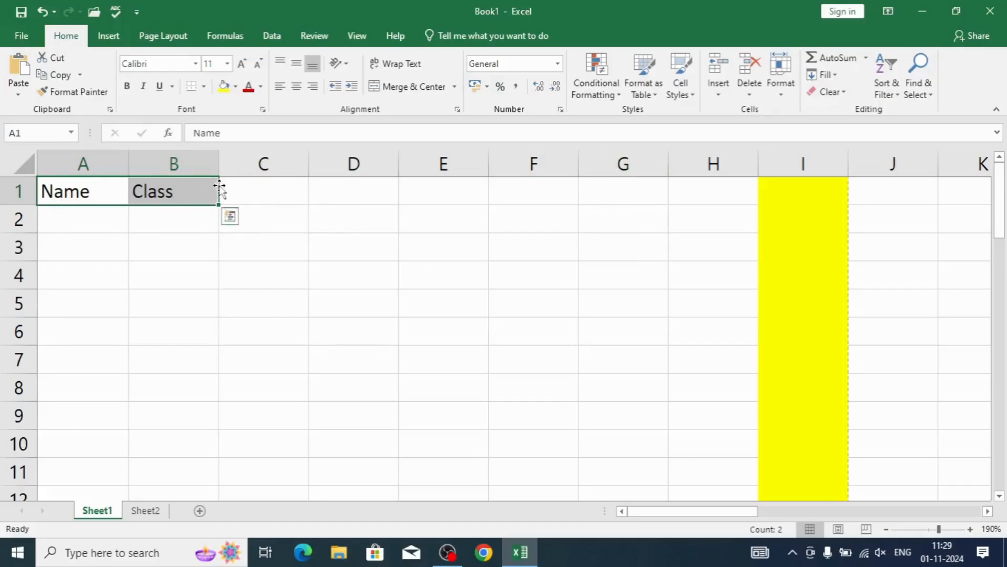
{"action": "left_click_drag", "start_coordinate": [219, 188], "coordinate": [256, 189]}
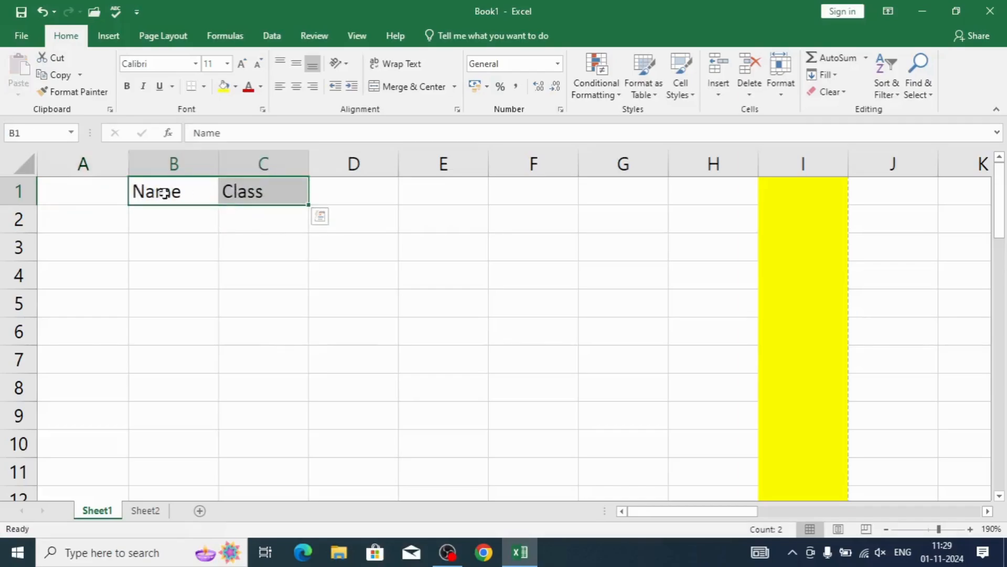
- Enter the heading "Sno." in cell A1
{"action": "left_click", "coordinate": [96, 191]}
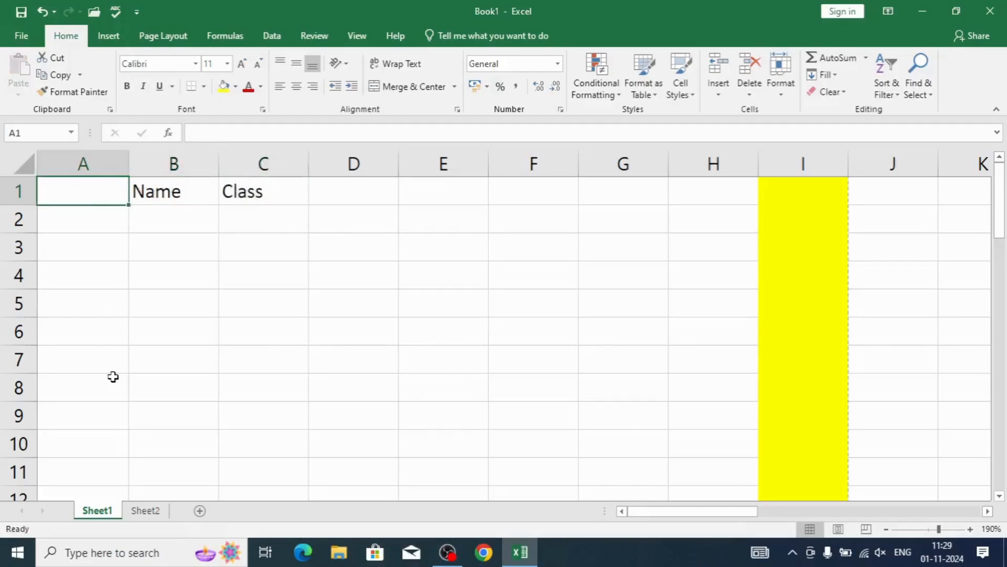
{"action": "type", "text": "Sno."}
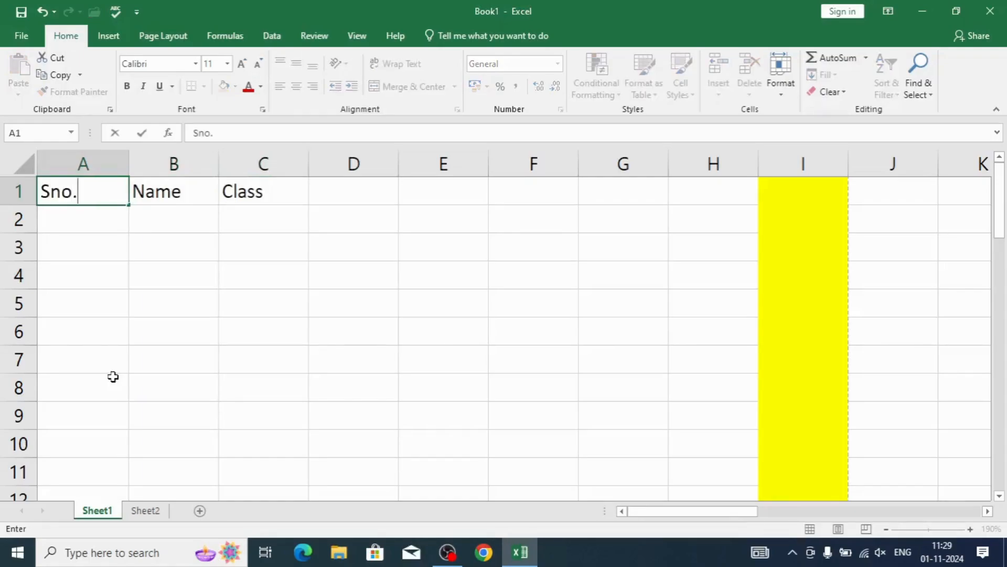
{"action": "left_click", "coordinate": [113, 377]}
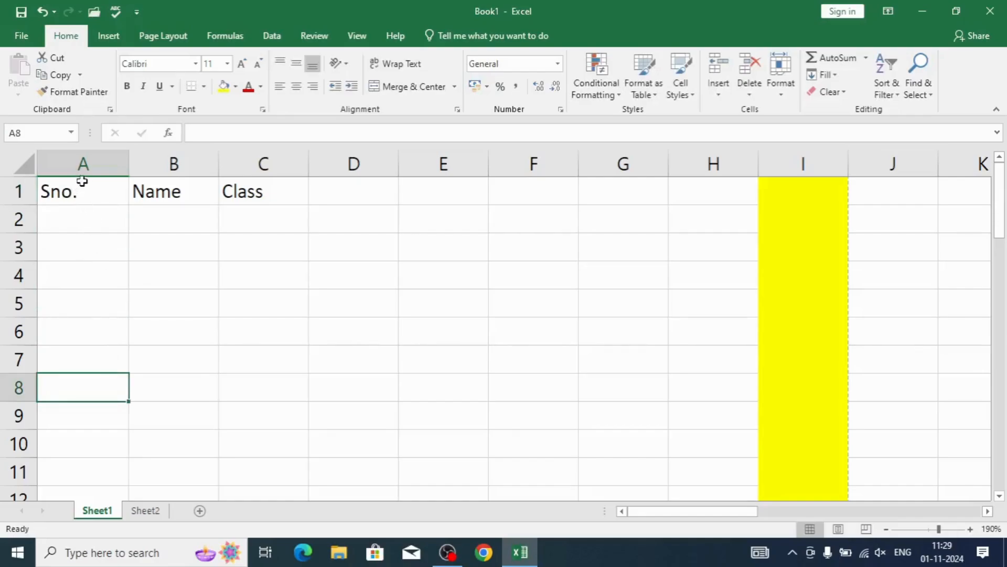
- Number the rows under Sno. by entering 1 in A2 and 2 in A3, and fill the series down to A10
{"action": "left_click", "coordinate": [82, 218]}
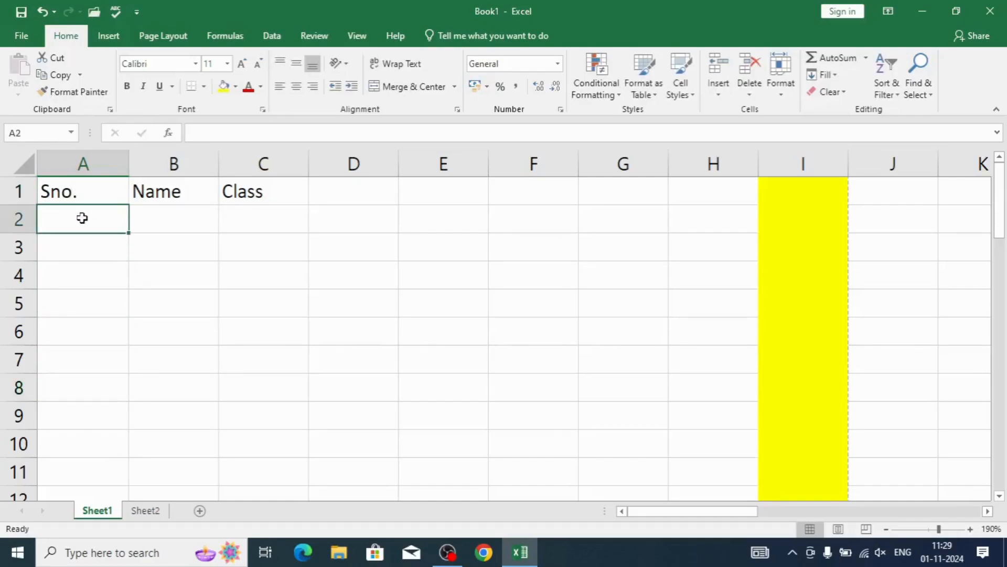
{"action": "key", "text": "Return"}
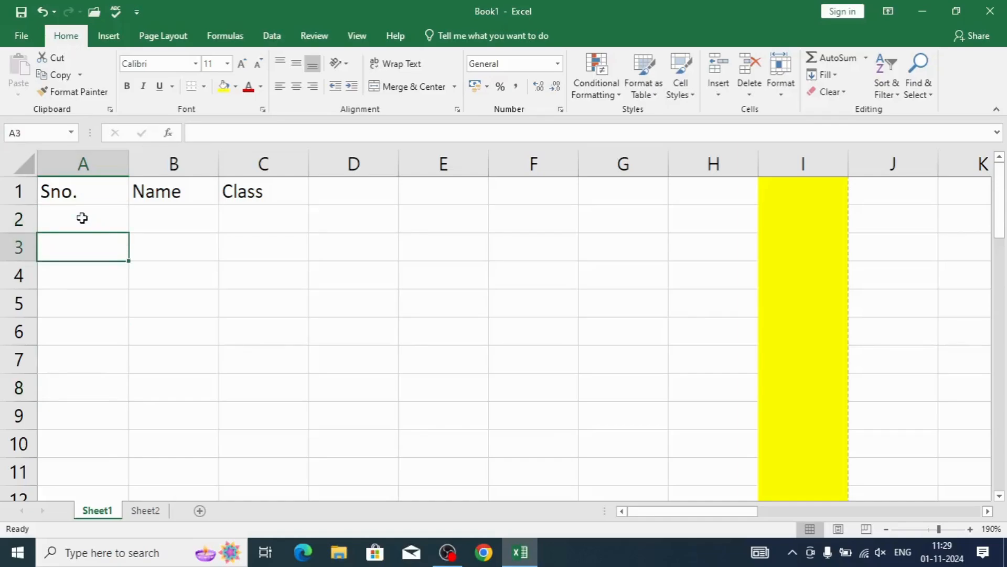
{"action": "left_click", "coordinate": [82, 218]}
{"action": "type", "text": "1"}
{"action": "key", "text": "Return"}
{"action": "type", "text": "1"}
{"action": "key", "text": "BackSpace"}
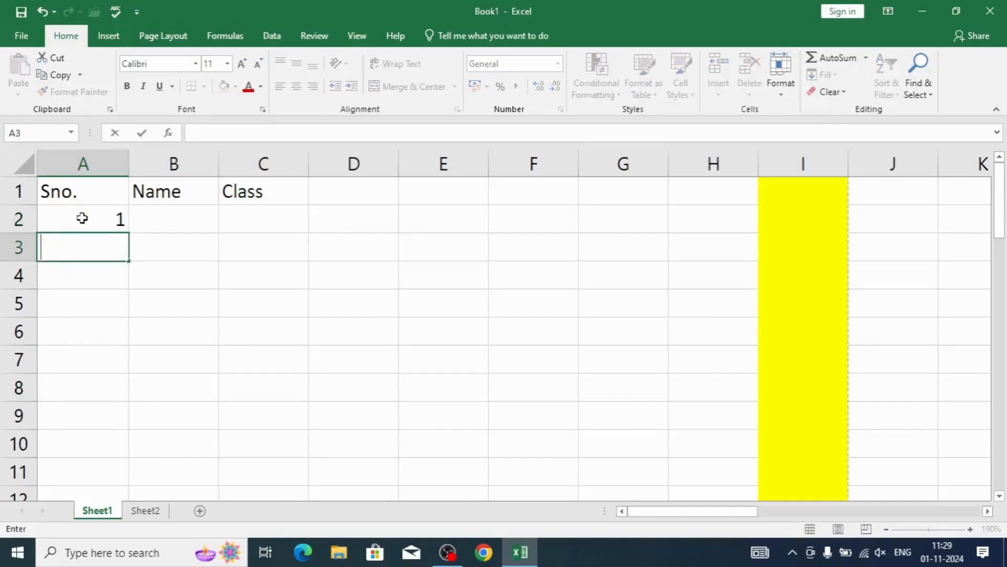
{"action": "type", "text": "2"}
{"action": "key", "text": "Return"}
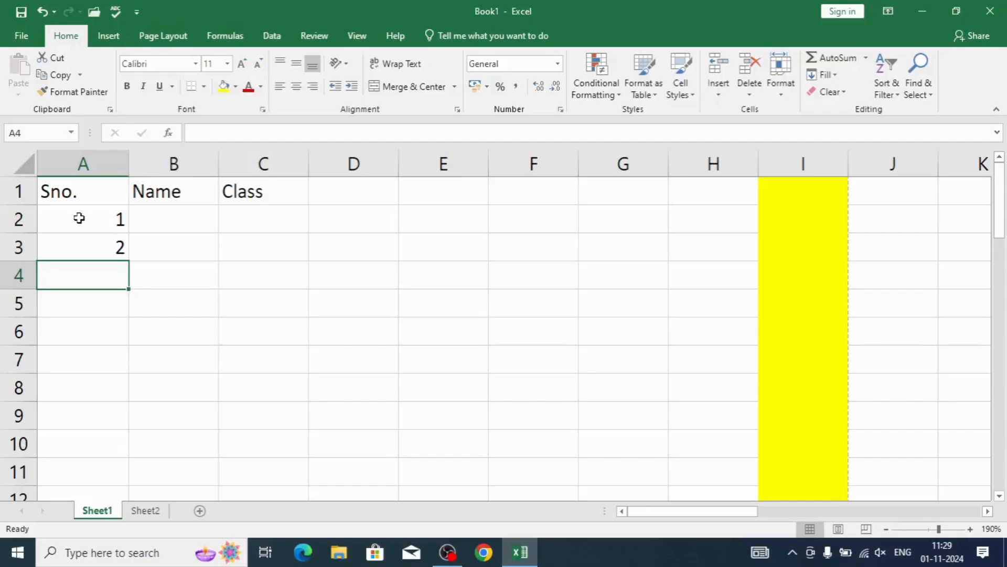
{"action": "left_click_drag", "start_coordinate": [78, 217], "coordinate": [110, 446]}
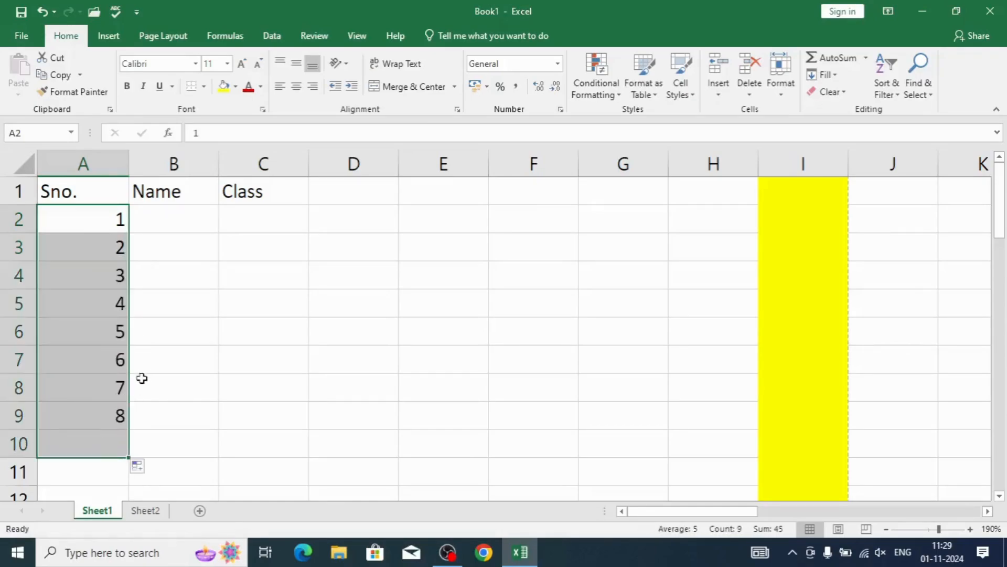
{"action": "left_click", "coordinate": [157, 340]}
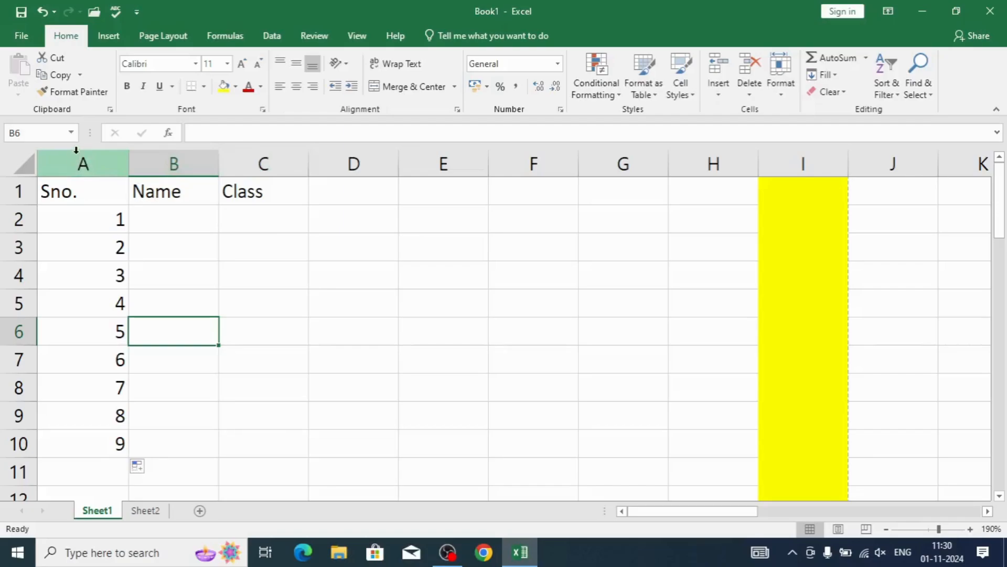
- Select columns A to C, select column A alone, and jump to the last filled cell under Sno
{"action": "left_click_drag", "start_coordinate": [76, 150], "coordinate": [249, 168]}
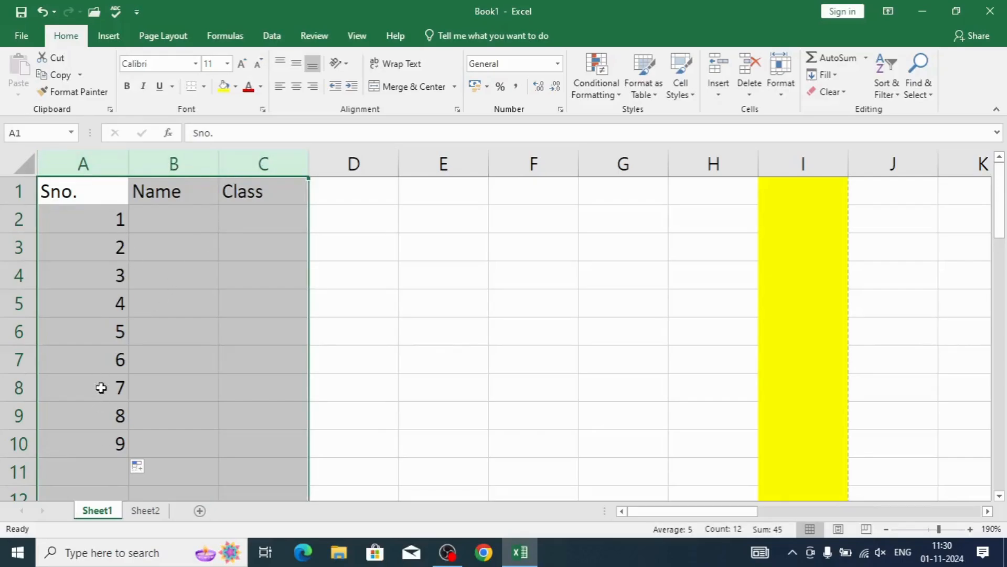
{"action": "key", "text": "ctrl+Down"}
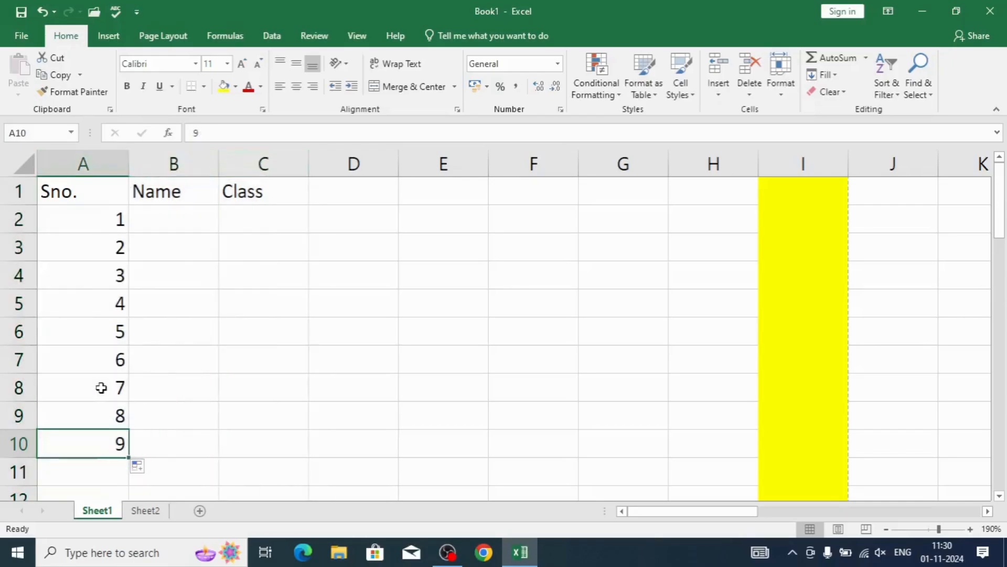
{"action": "key", "text": "Up"}
{"action": "key", "text": "Up"}
{"action": "key", "text": "Up"}
{"action": "key", "text": "Up"}
{"action": "key", "text": "Up"}
{"action": "key", "text": "Up"}
{"action": "key", "text": "Up"}
{"action": "key", "text": "Up"}
{"action": "key", "text": "Up"}
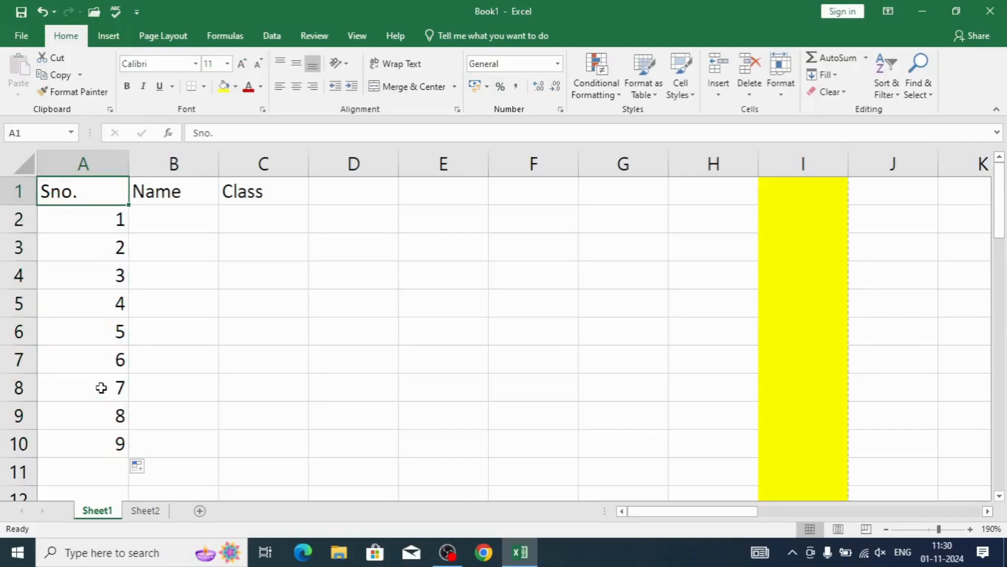
{"action": "left_click", "coordinate": [82, 157]}
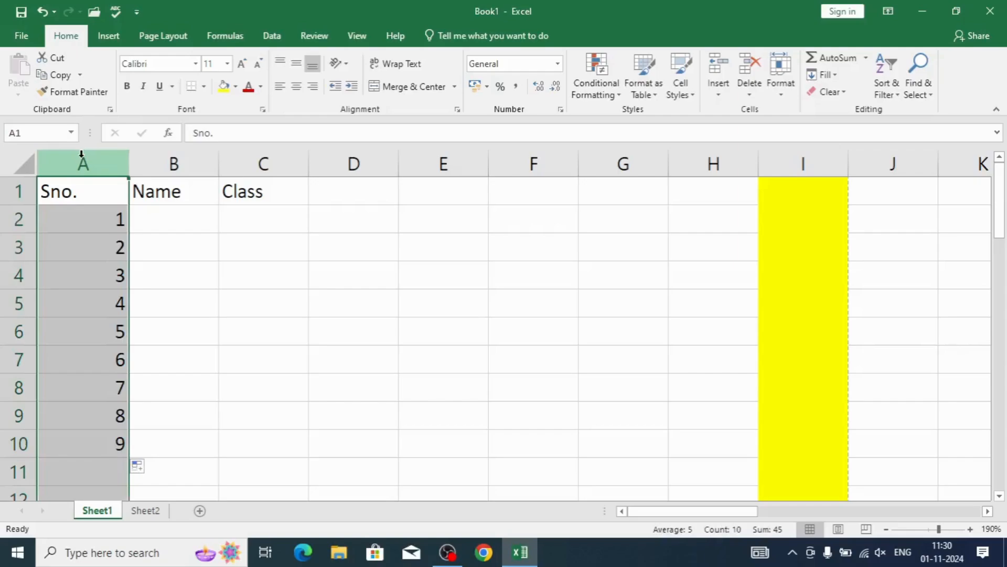
{"action": "key", "text": "ctrl+Down"}
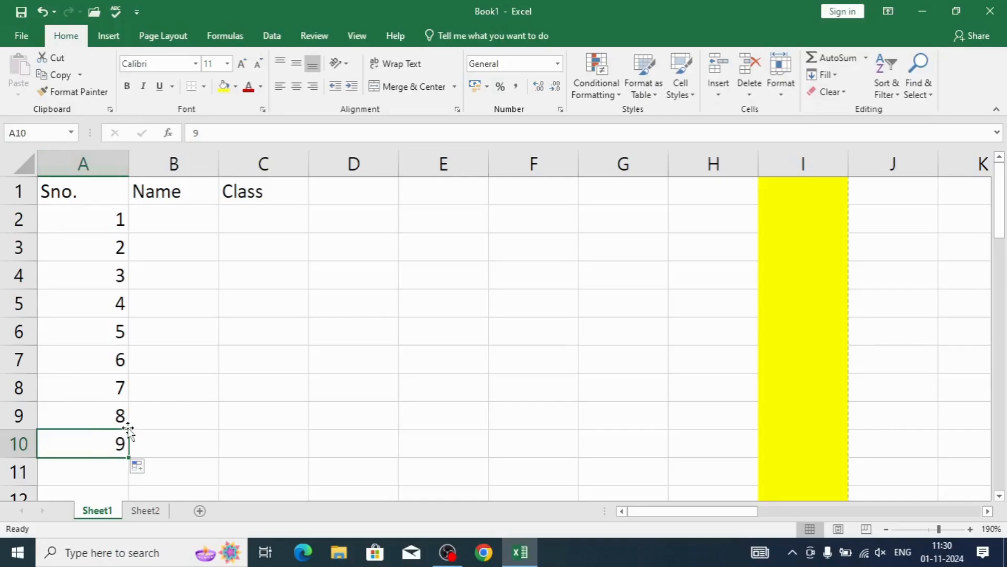
- Jump from A1 down column A to the sheet's last row, and return to the table at the start of the sheet
{"action": "left_click", "coordinate": [72, 192]}
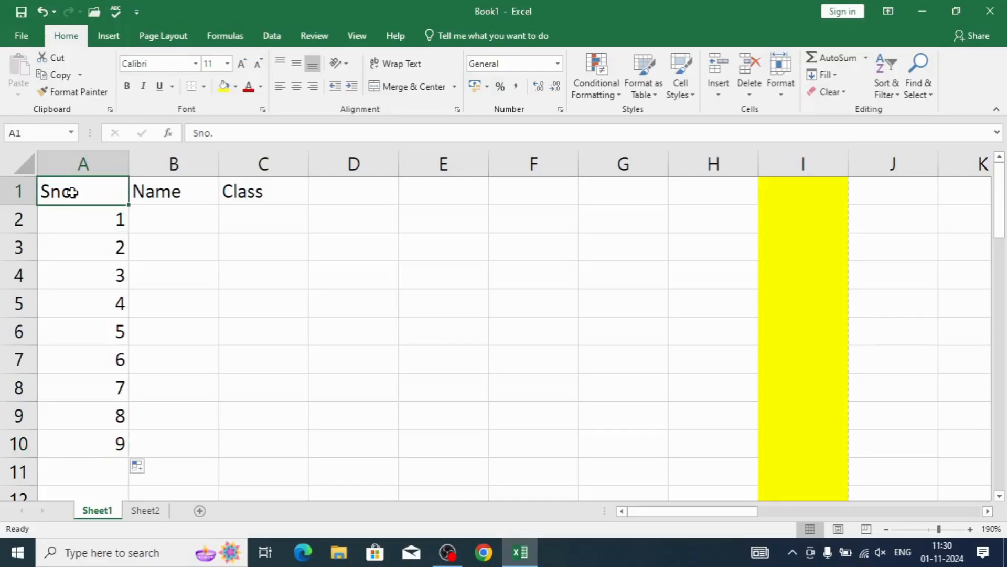
{"action": "key", "text": "ctrl+Down"}
{"action": "key", "text": "ctrl+Down"}
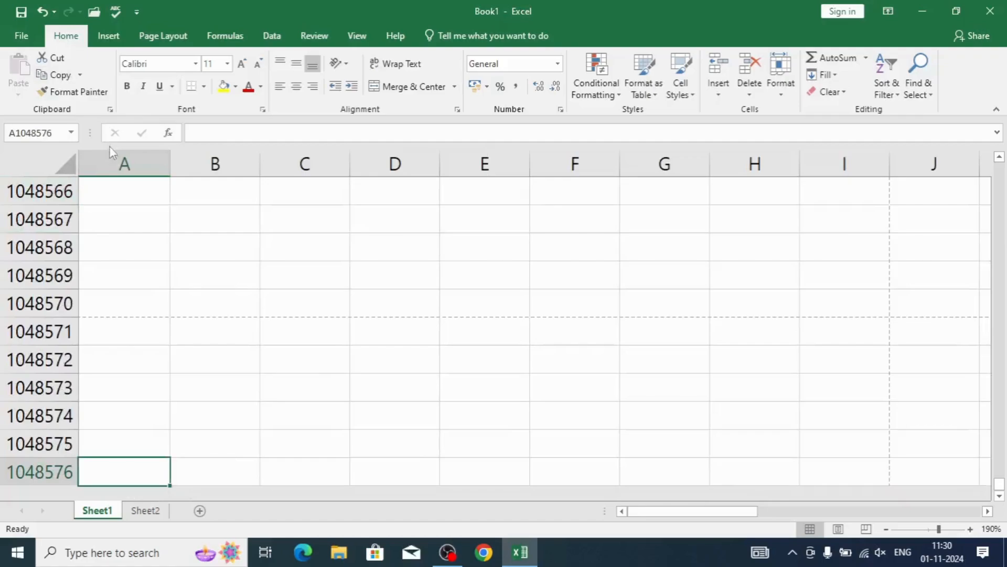
{"action": "left_click", "coordinate": [117, 162]}
{"action": "scroll", "coordinate": [117, 256], "scroll_direction": "up", "scroll_amount": 20}
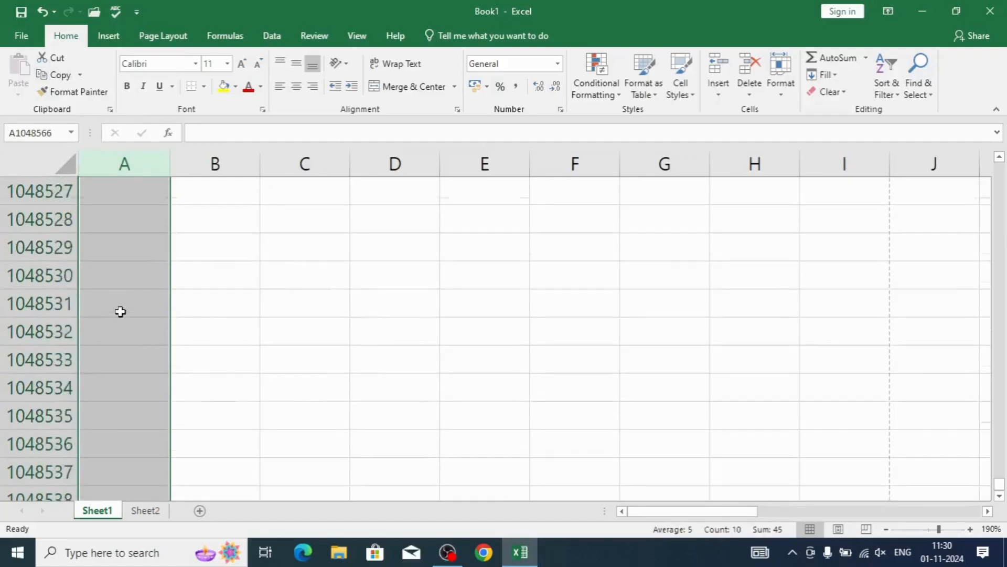
{"action": "scroll", "coordinate": [118, 327], "scroll_direction": "up", "scroll_amount": 19}
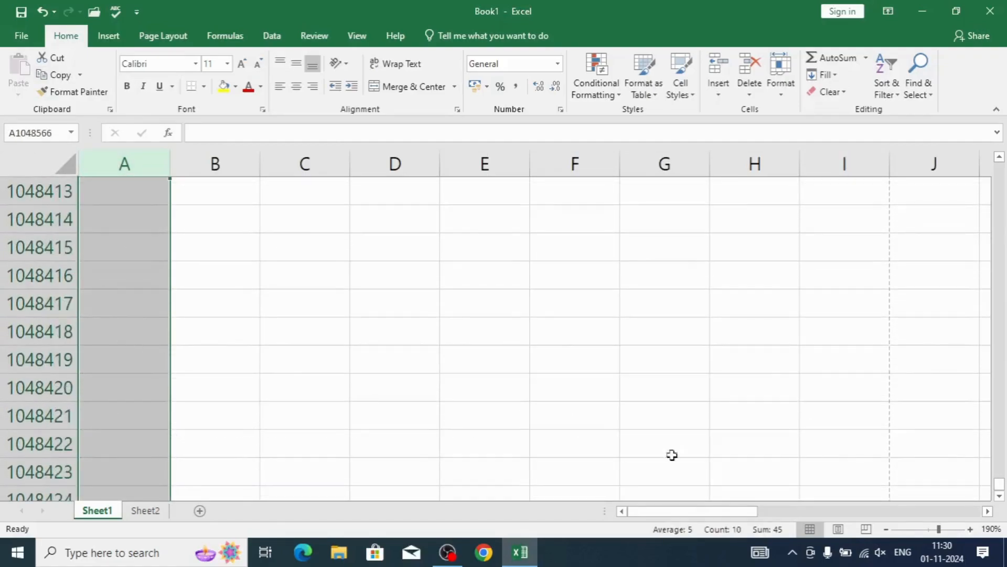
{"action": "left_click_drag", "start_coordinate": [999, 483], "coordinate": [997, 155]}
{"action": "left_click", "coordinate": [147, 253]}
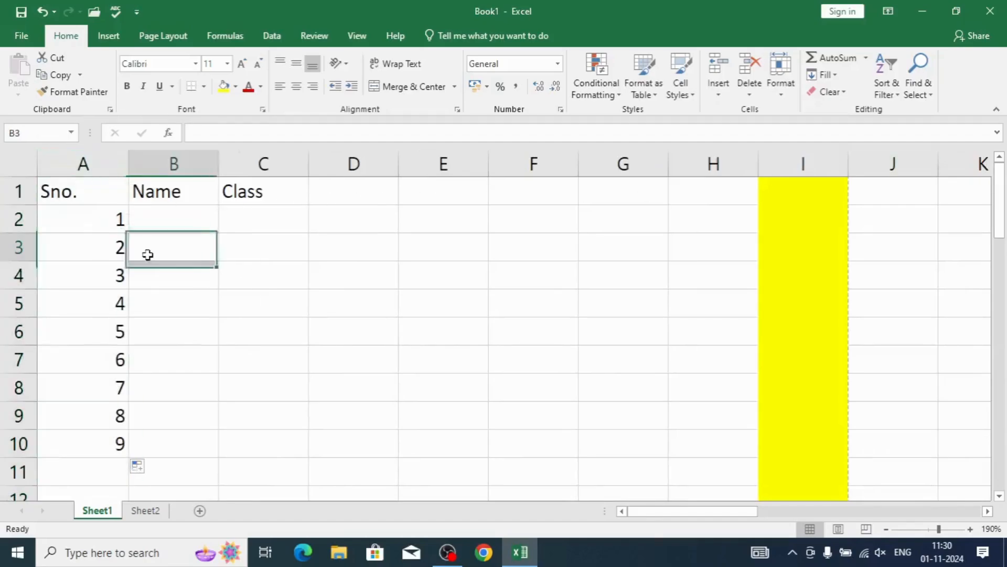
- Centre the contents of columns A to C horizontally, trying left alignment for comparison
{"action": "left_click_drag", "start_coordinate": [72, 155], "coordinate": [243, 162]}
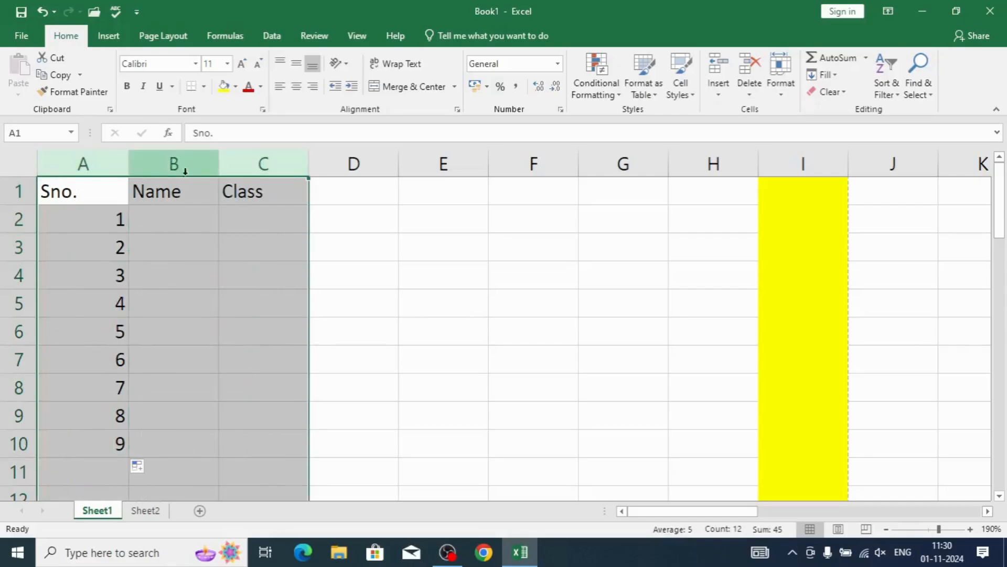
{"action": "left_click", "coordinate": [298, 88]}
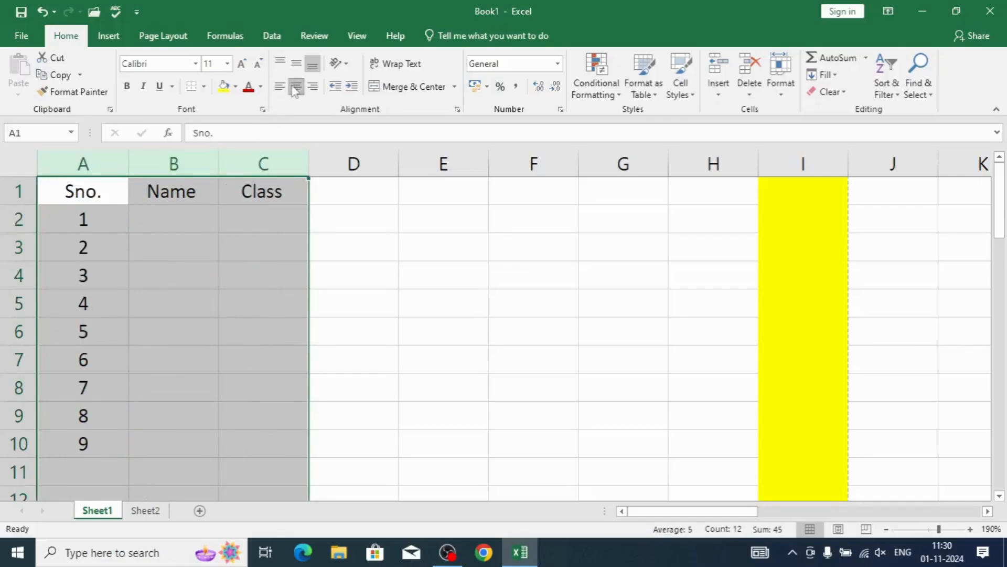
{"action": "left_click", "coordinate": [279, 88]}
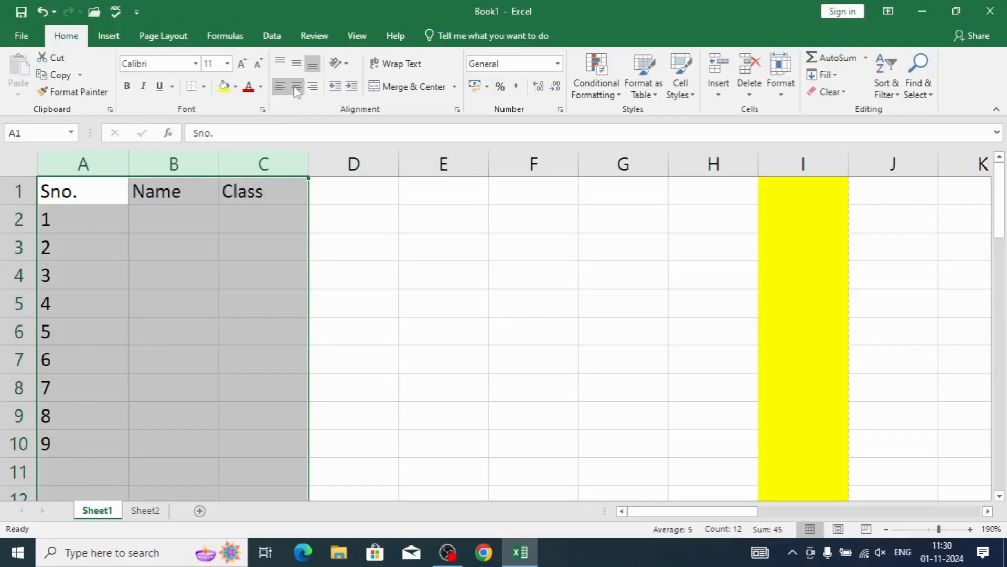
{"action": "left_click", "coordinate": [298, 90]}
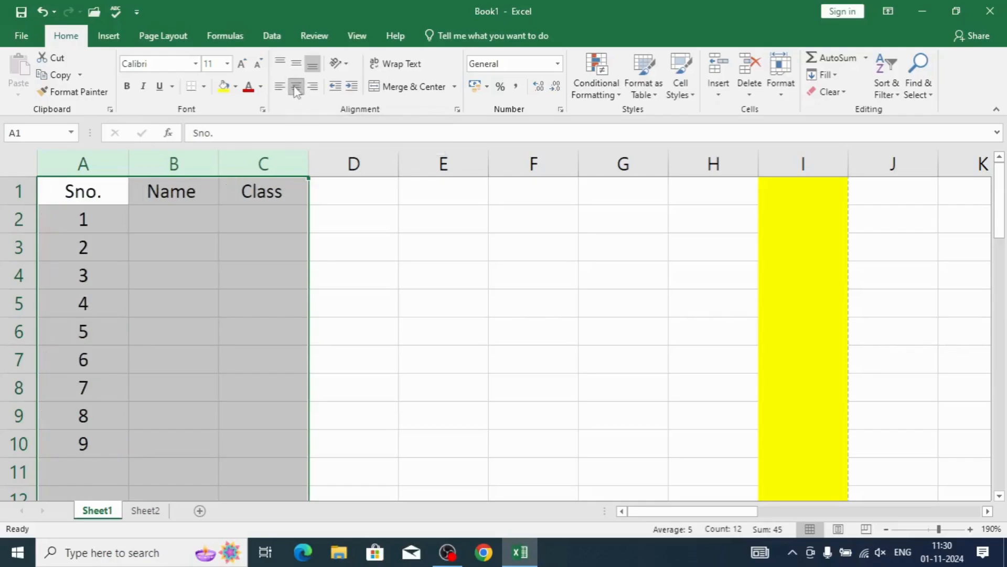
{"action": "left_click", "coordinate": [331, 414]}
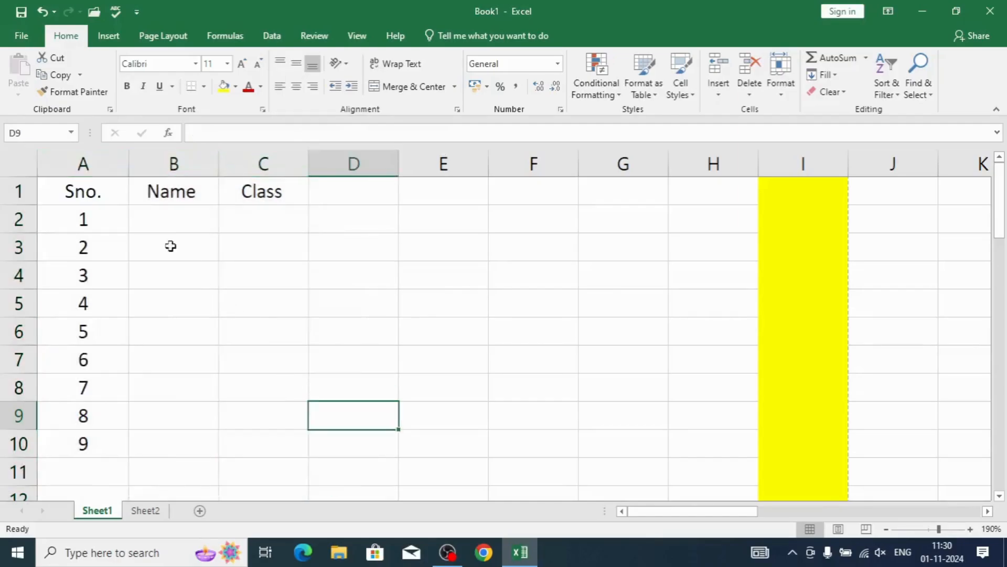
{"action": "left_click", "coordinate": [158, 219]}
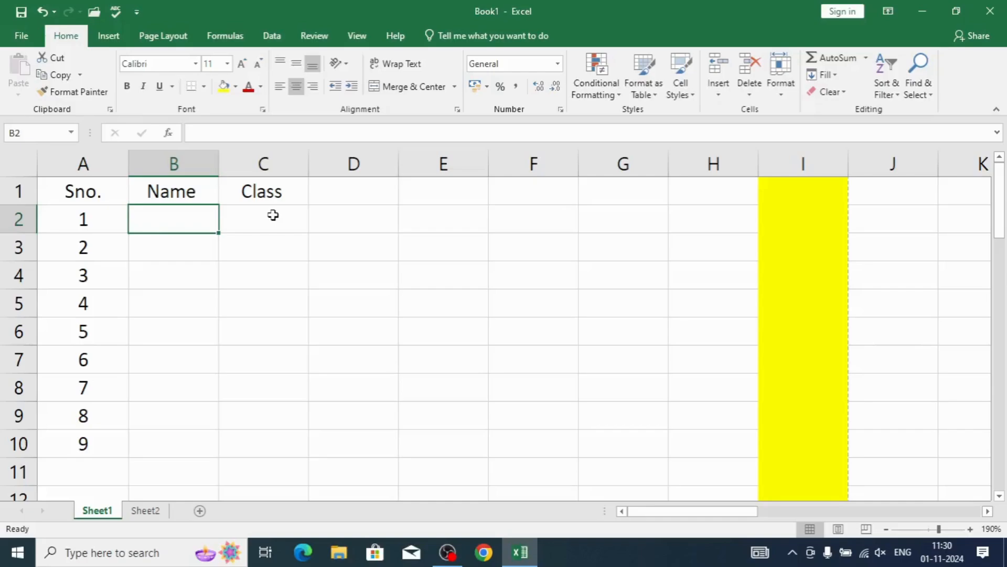
{"action": "left_click", "coordinate": [169, 348]}
{"action": "type", "text": "A"}
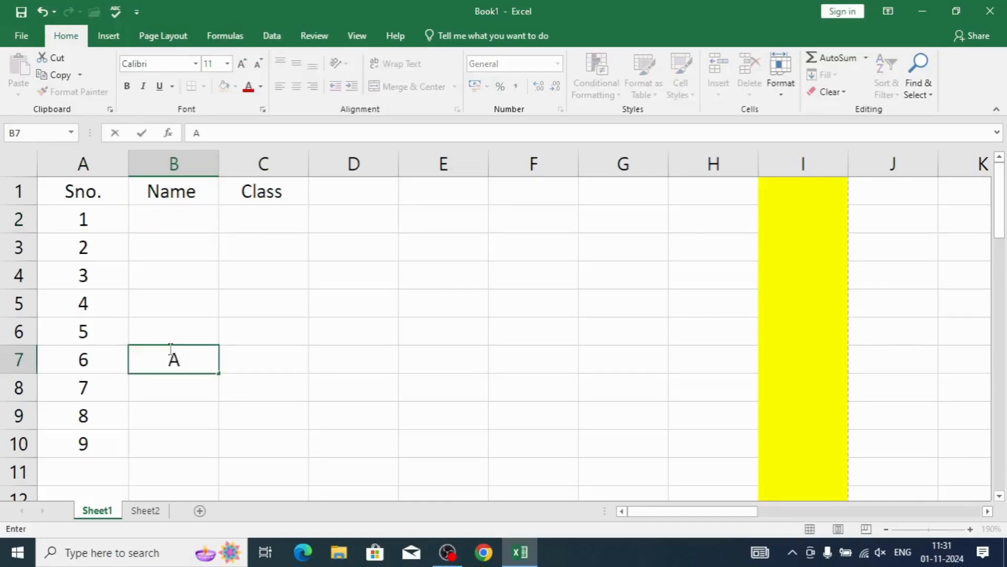
{"action": "key", "text": "Escape"}
{"action": "key", "text": "Up"}
{"action": "key", "text": "Up"}
{"action": "key", "text": "Up"}
{"action": "key", "text": "Up"}
{"action": "key", "text": "Up"}
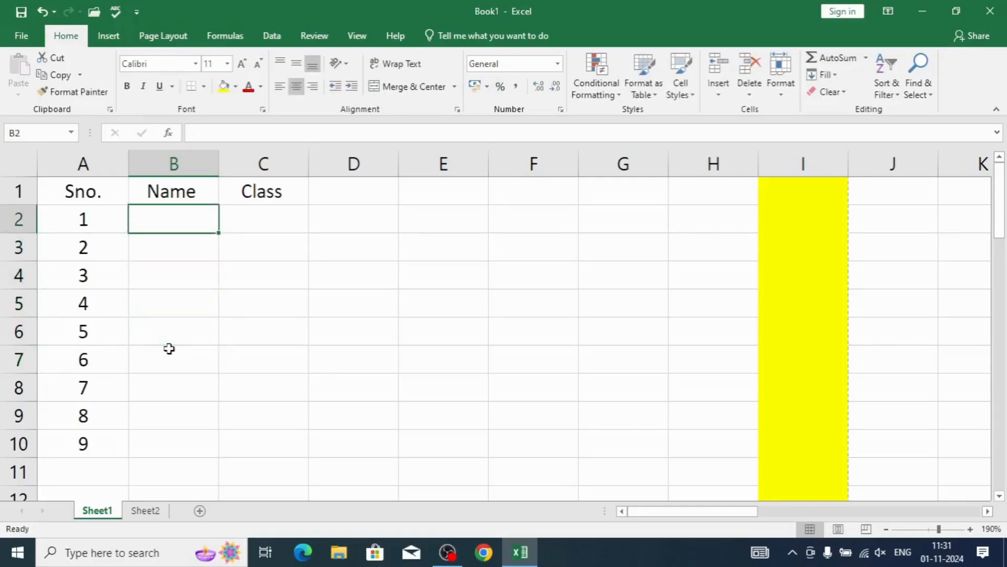
- Enter the sample names A and B in cells B2 and B3
{"action": "type", "text": "A"}
{"action": "key", "text": "Return"}
{"action": "type", "text": "B"}
{"action": "key", "text": "Return"}
- Enter the letters C, D, E, F, G and H as sample names in cells B4 to B9
{"action": "type", "text": "C"}
{"action": "key", "text": "Return"}
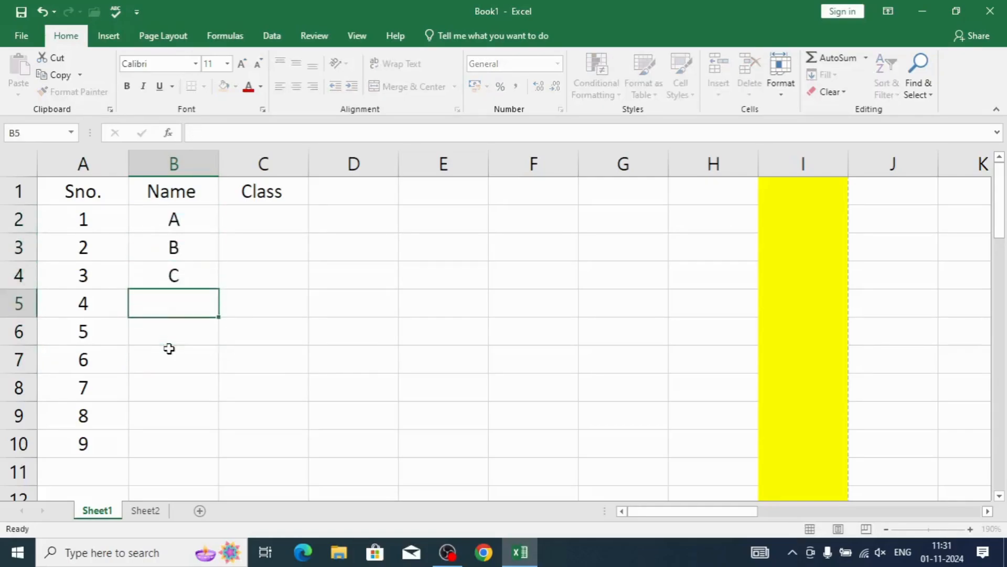
{"action": "type", "text": "D E"}
{"action": "key", "text": "Return"}
{"action": "type", "text": "F"}
{"action": "key", "text": "Return"}
{"action": "type", "text": "G"}
{"action": "key", "text": "Return"}
{"action": "type", "text": "H"}
{"action": "key", "text": "Return"}
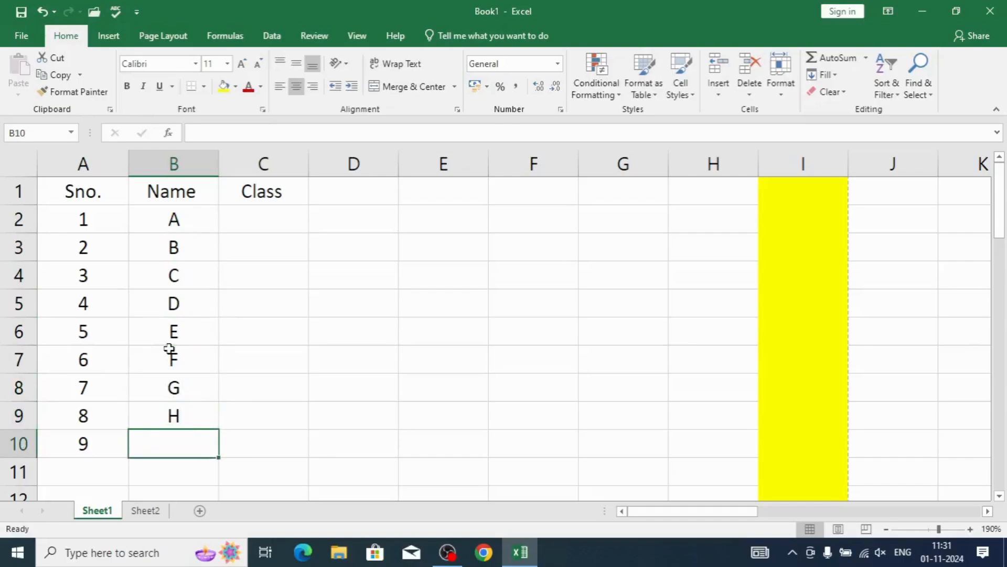
- Clear the contents of B4:B10 in the Name column
{"action": "key", "text": "Up"}
{"action": "key", "text": "Up"}
{"action": "key", "text": "Up"}
{"action": "key", "text": "Up"}
{"action": "key", "text": "Up"}
{"action": "key", "text": "Up"}
{"action": "key", "text": "Up"}
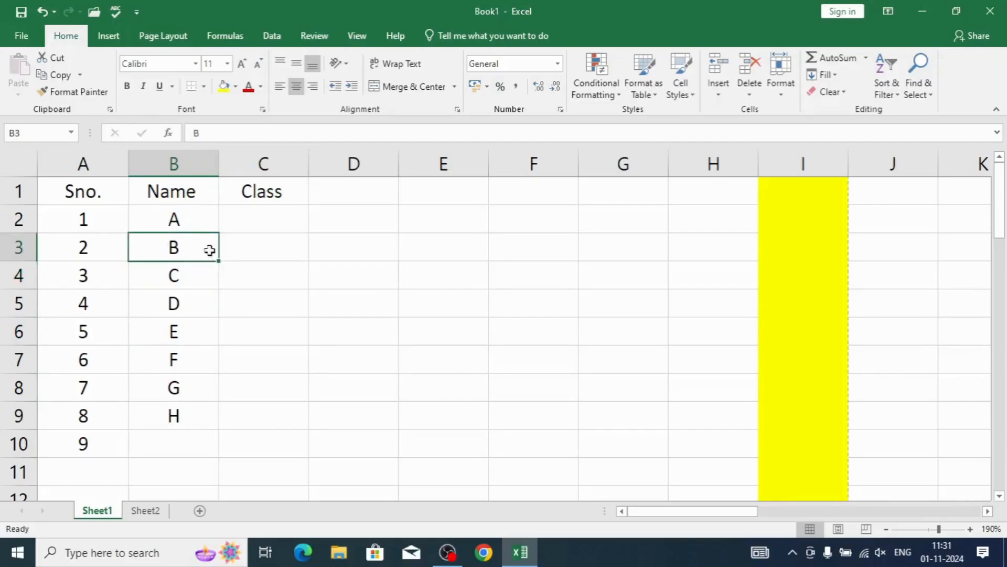
{"action": "left_click_drag", "start_coordinate": [169, 272], "coordinate": [151, 435]}
{"action": "key", "text": "Delete"}
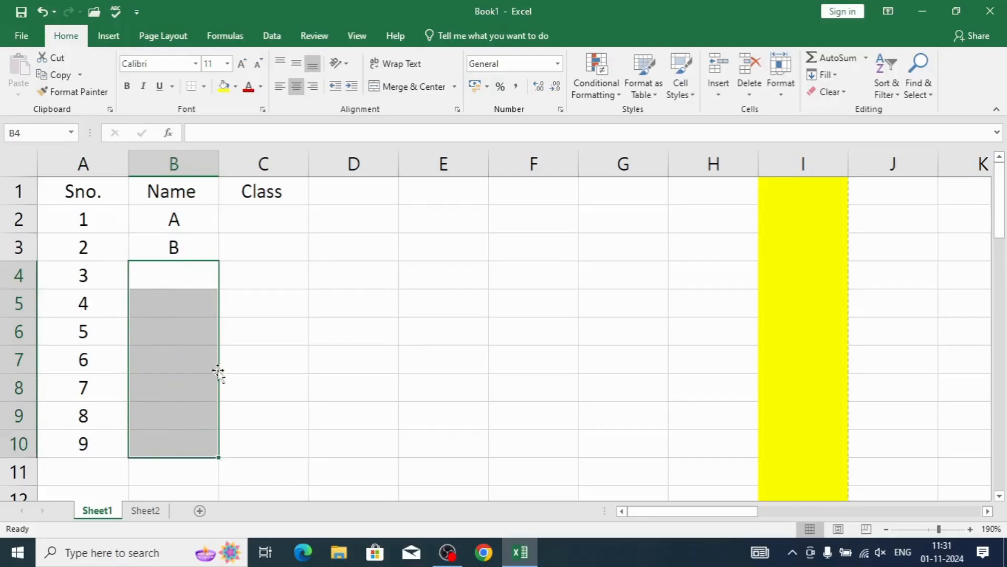
- Try extending the sample names A and B down through B10 with AutoFill, and clear B4:B10 again
{"action": "left_click", "coordinate": [238, 343]}
{"action": "left_click_drag", "start_coordinate": [159, 217], "coordinate": [158, 245]}
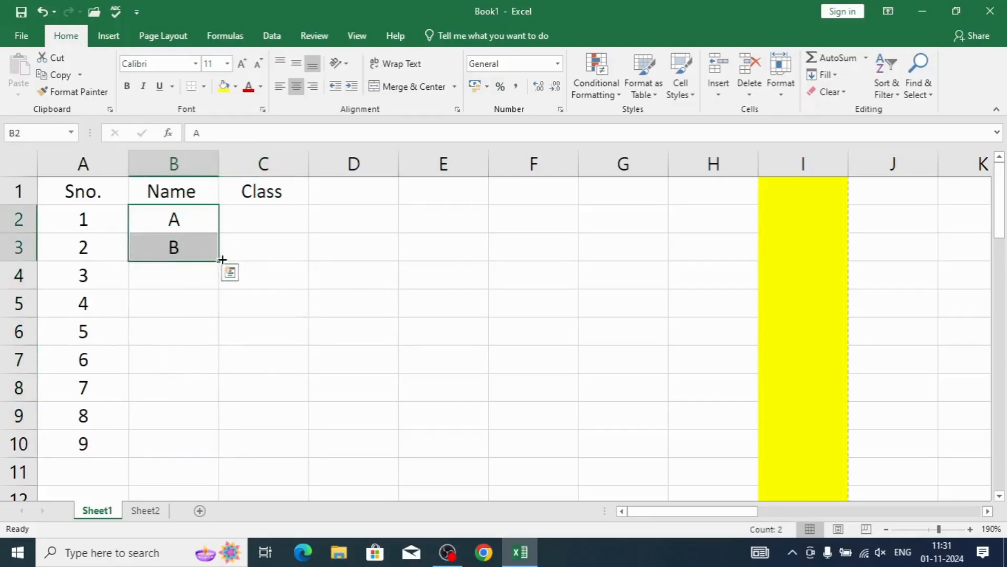
{"action": "left_click_drag", "start_coordinate": [221, 261], "coordinate": [198, 447]}
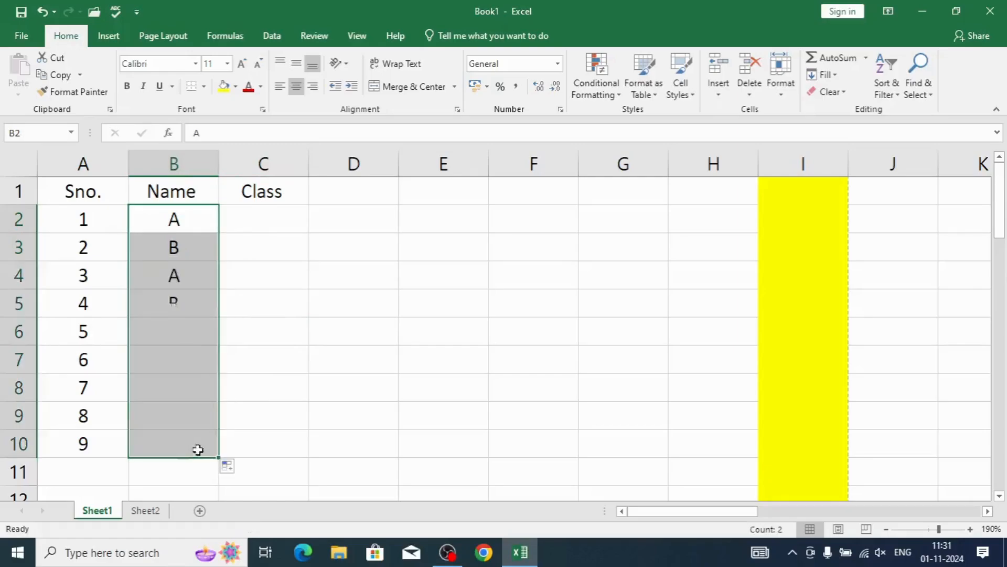
{"action": "left_click", "coordinate": [265, 392]}
{"action": "left_click_drag", "start_coordinate": [197, 279], "coordinate": [173, 449]}
{"action": "key", "text": "Delete"}
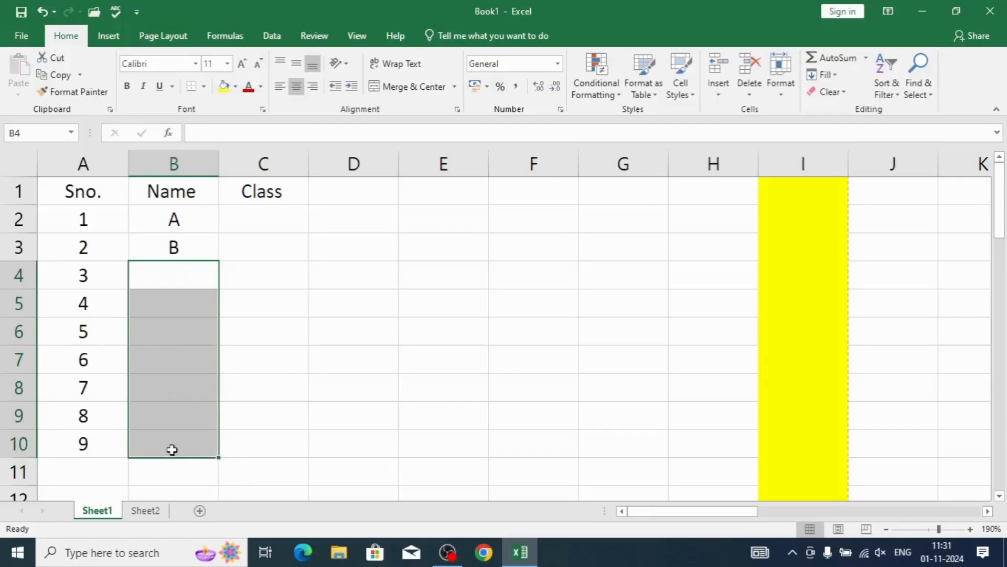
- Enter the letters C, D, E, F, G, H and I as sample names in cells B4 to B10
{"action": "type", "text": "C"}
{"action": "key", "text": "Return"}
{"action": "type", "text": "D"}
{"action": "key", "text": "Return"}
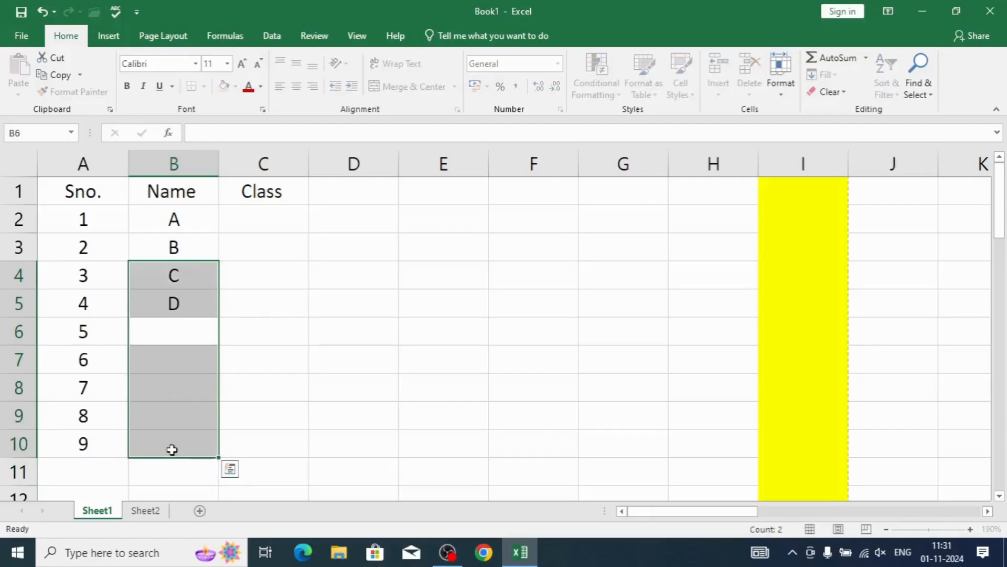
{"action": "type", "text": "E"}
{"action": "key", "text": "Return"}
{"action": "type", "text": "F"}
{"action": "key", "text": "Return"}
{"action": "type", "text": "G"}
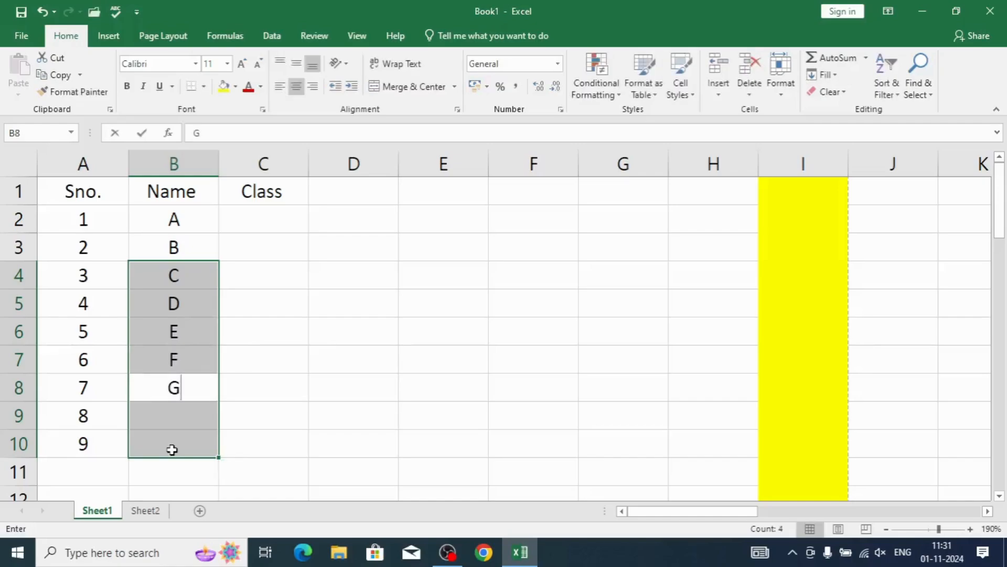
{"action": "key", "text": "Return"}
{"action": "type", "text": "H"}
{"action": "key", "text": "Return"}
{"action": "type", "text": "I"}
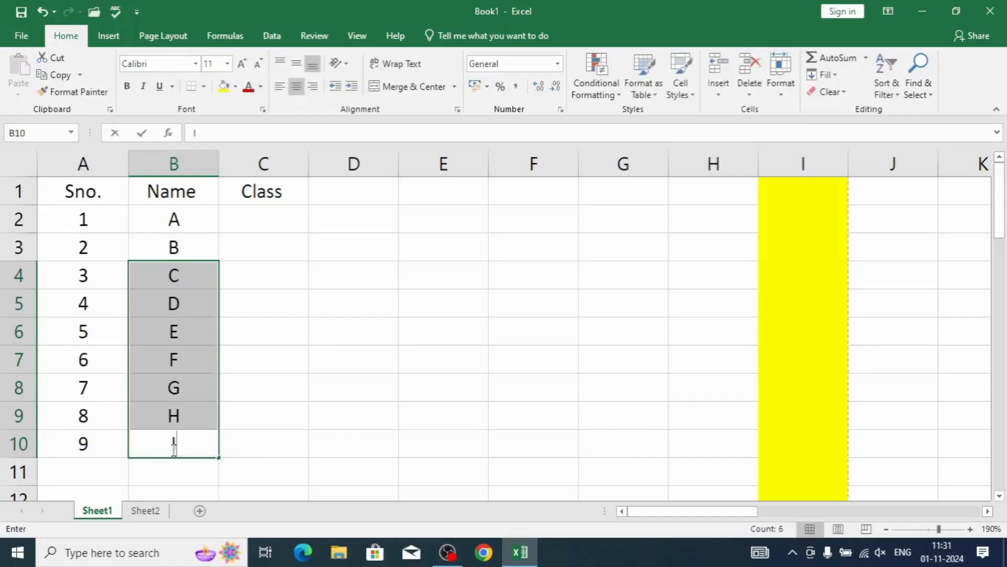
{"action": "key", "text": "Return"}
{"action": "left_click", "coordinate": [236, 448]}
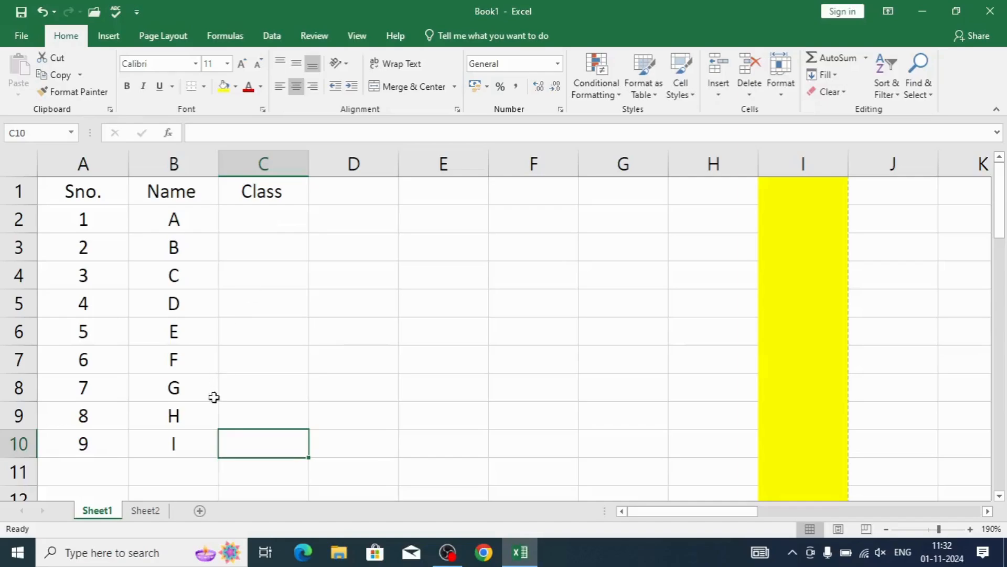
- Enter 1 and 3 in E1 and E2, and fill the odd-number series down to E10
{"action": "left_click", "coordinate": [240, 219]}
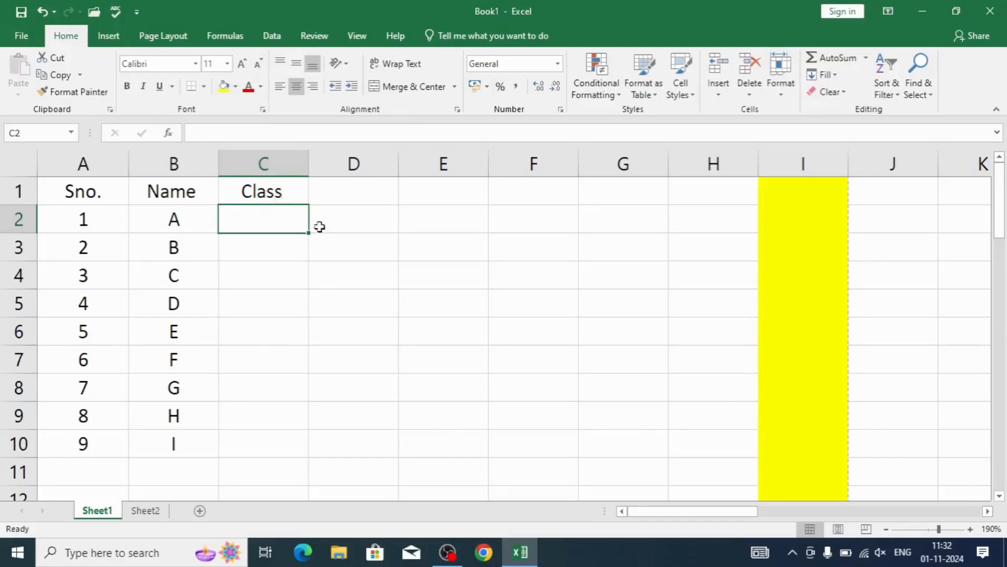
{"action": "left_click", "coordinate": [402, 201]}
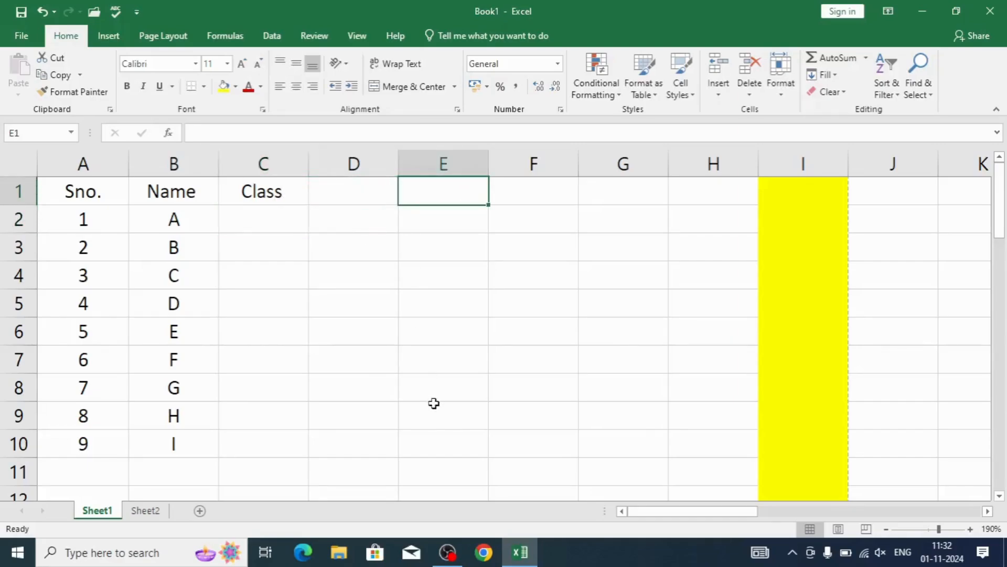
{"action": "type", "text": "1"}
{"action": "key", "text": "Return"}
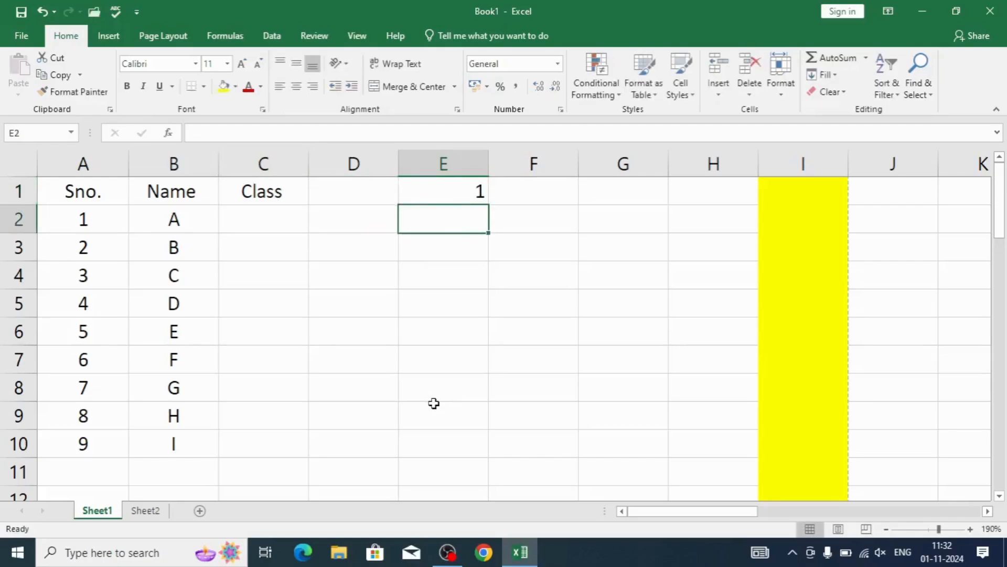
{"action": "type", "text": "3"}
{"action": "key", "text": "Return"}
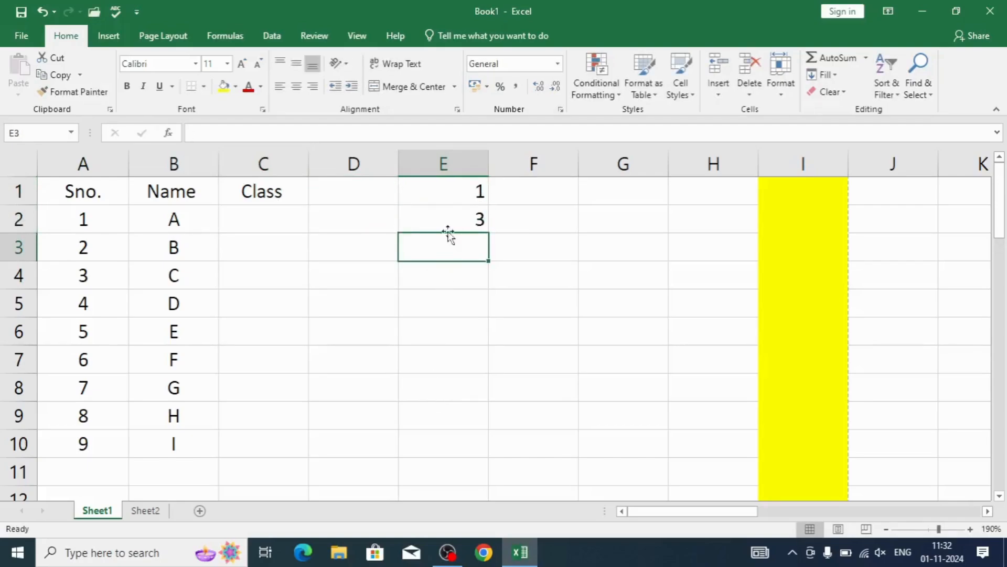
{"action": "left_click_drag", "start_coordinate": [445, 199], "coordinate": [492, 449]}
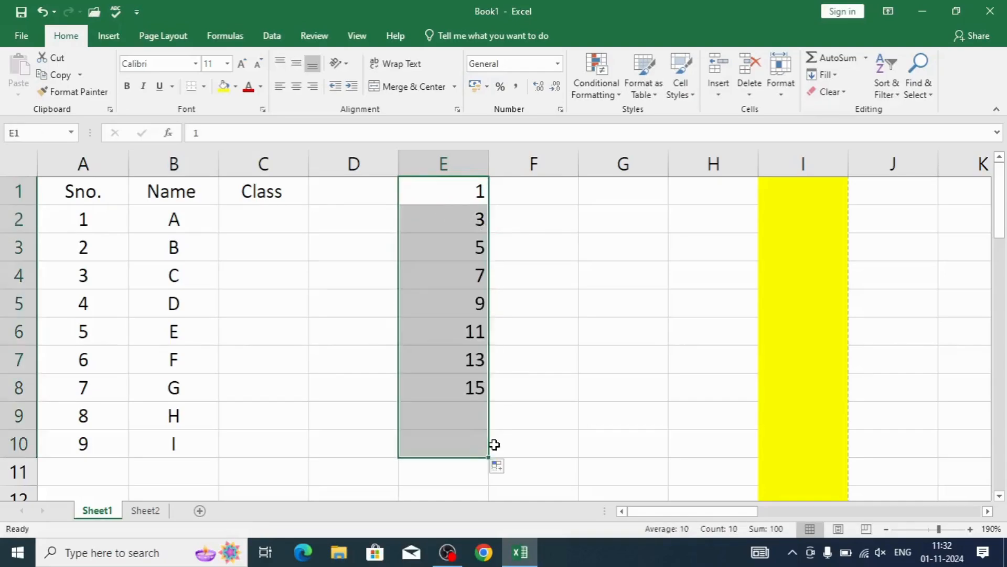
- Enter 3 and 6 in F1 and F2, and fill the multiples-of-three series down to F10
{"action": "left_click", "coordinate": [523, 188]}
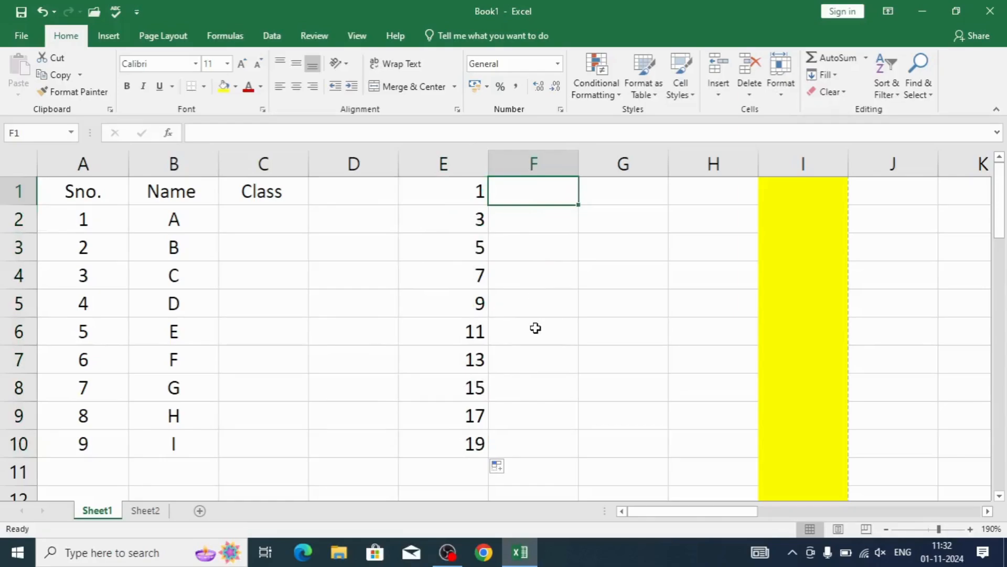
{"action": "type", "text": "3"}
{"action": "key", "text": "Return"}
{"action": "type", "text": "6"}
{"action": "key", "text": "Return"}
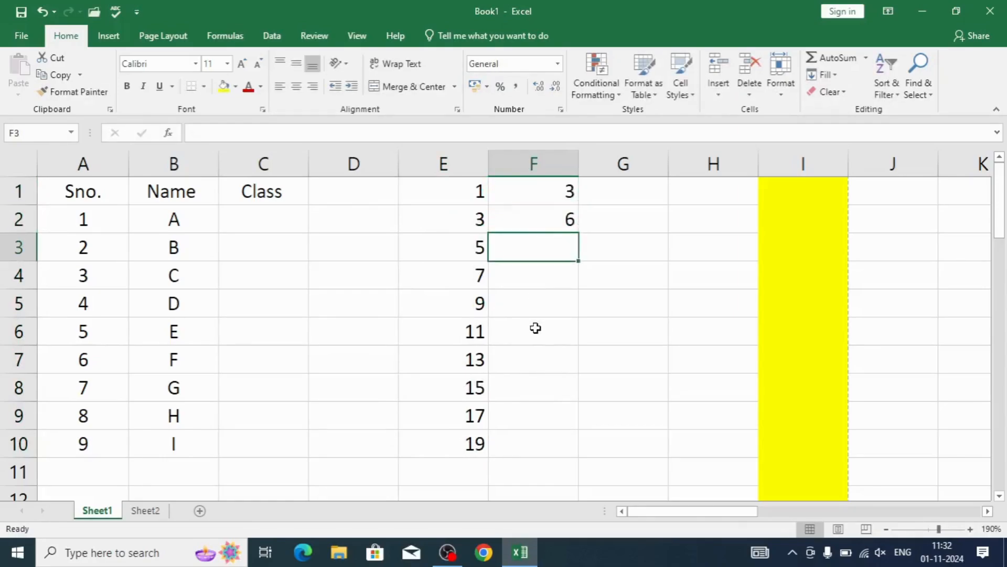
{"action": "left_click_drag", "start_coordinate": [553, 191], "coordinate": [580, 456]}
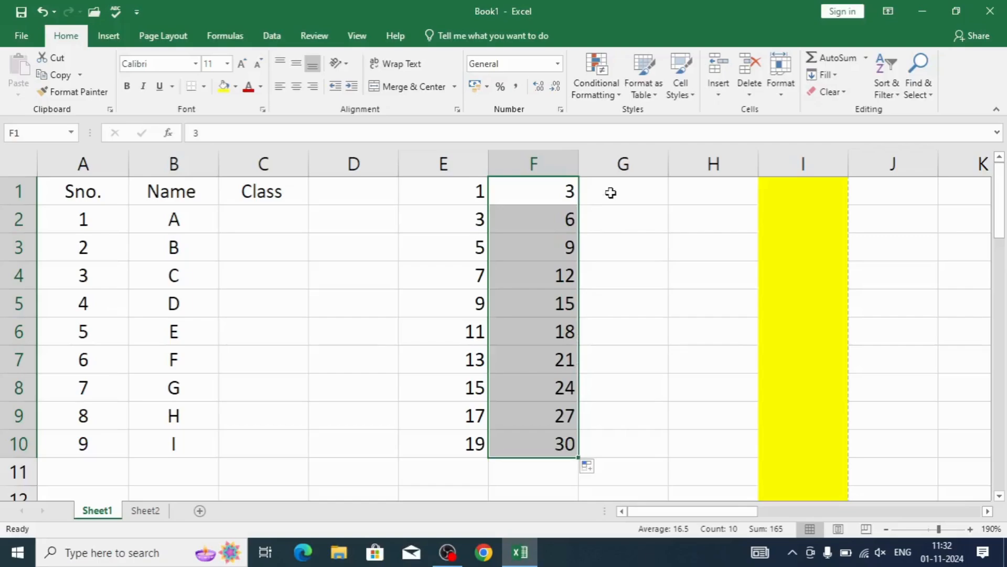
- Enter 1 in both D1 and D2, and fill the repeated value 1 down to D10
{"action": "left_click", "coordinate": [373, 193]}
{"action": "type", "text": "1"}
{"action": "key", "text": "Return"}
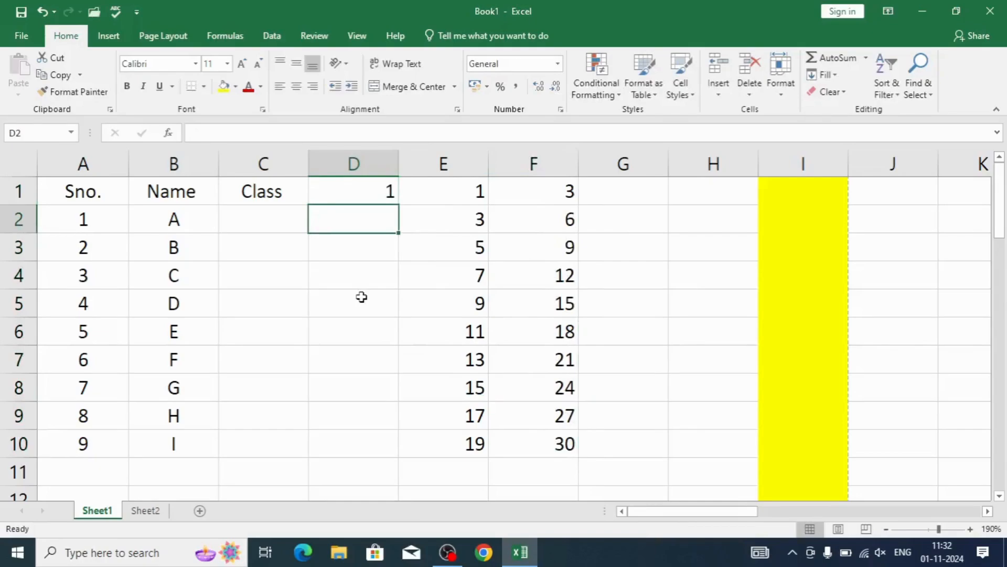
{"action": "type", "text": "1"}
{"action": "key", "text": "Return"}
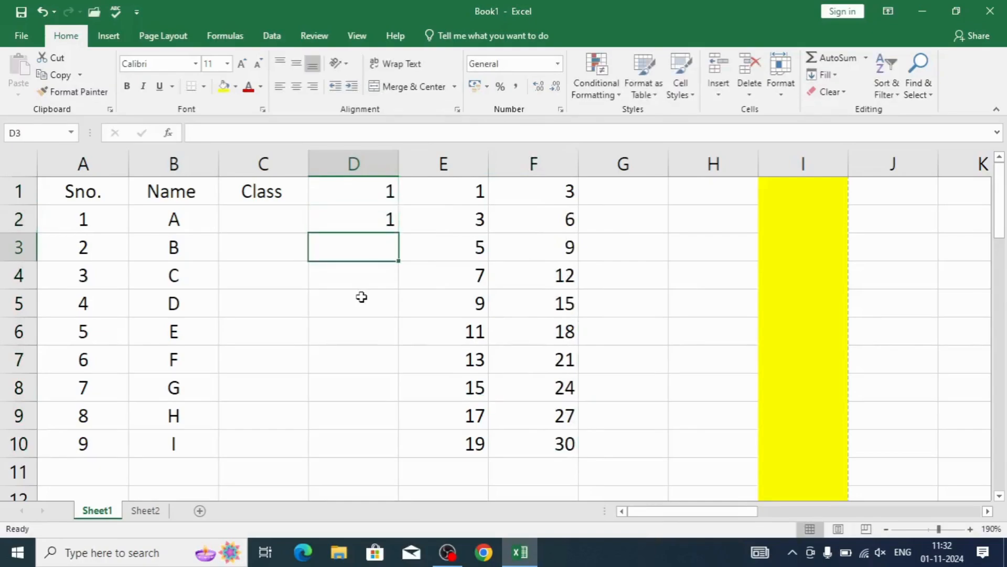
{"action": "left_click_drag", "start_coordinate": [362, 198], "coordinate": [365, 224]}
{"action": "left_click", "coordinate": [431, 229]}
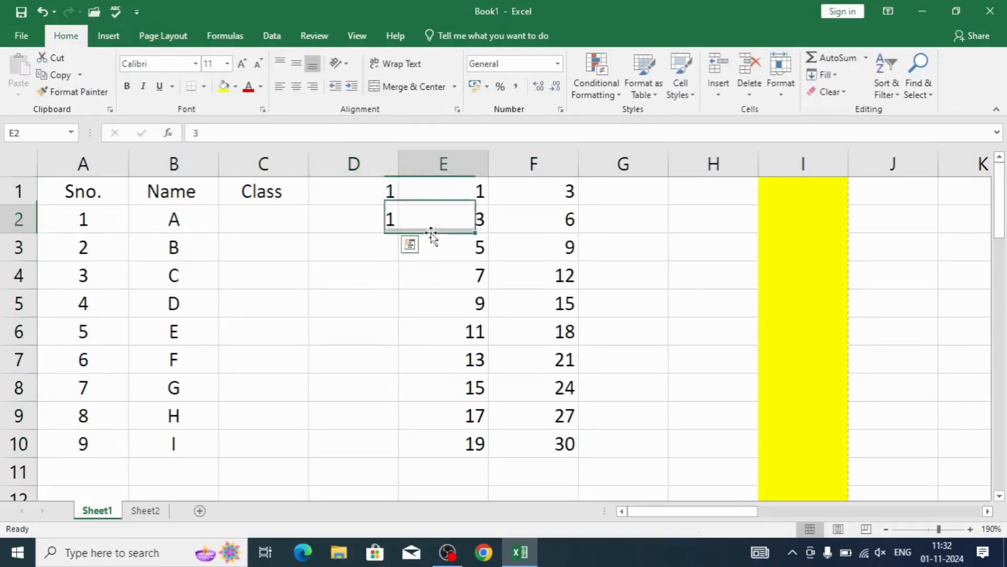
{"action": "left_click", "coordinate": [386, 221]}
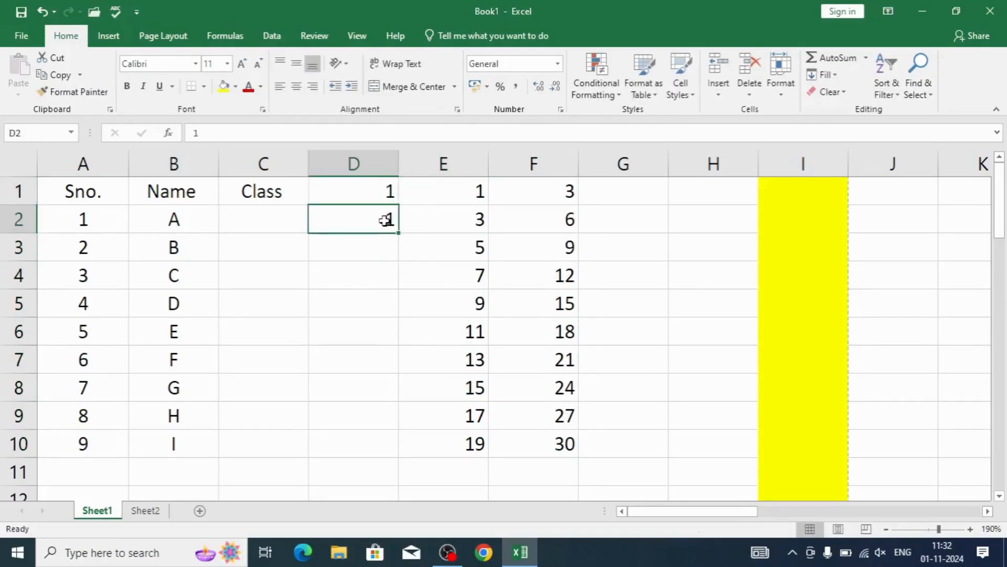
{"action": "left_click", "coordinate": [354, 181]}
{"action": "left_click_drag", "start_coordinate": [401, 204], "coordinate": [398, 460]}
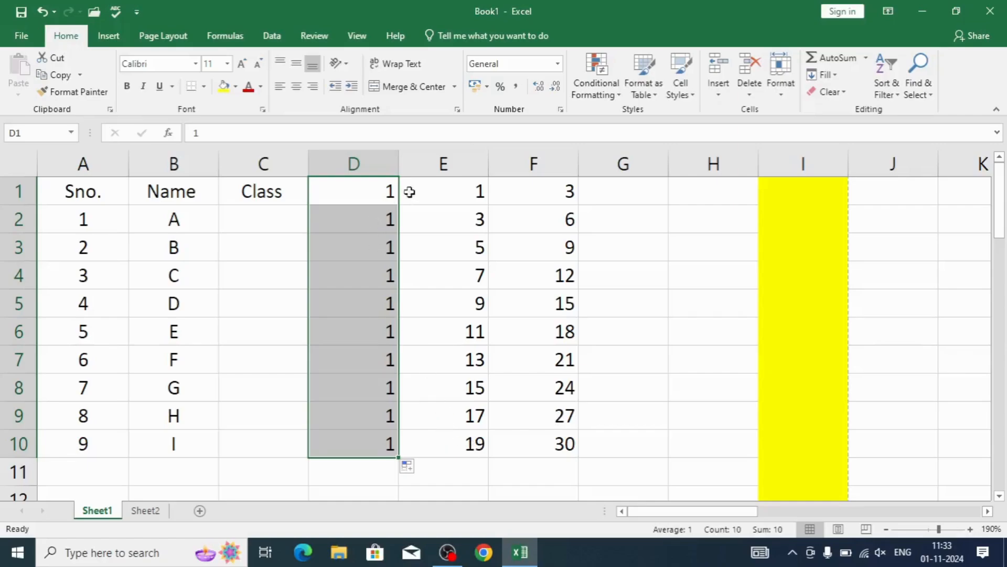
- Clear the sample number series from D1:F10
{"action": "left_click", "coordinate": [427, 191]}
{"action": "left_click", "coordinate": [375, 193]}
{"action": "left_click_drag", "start_coordinate": [395, 245], "coordinate": [518, 444]}
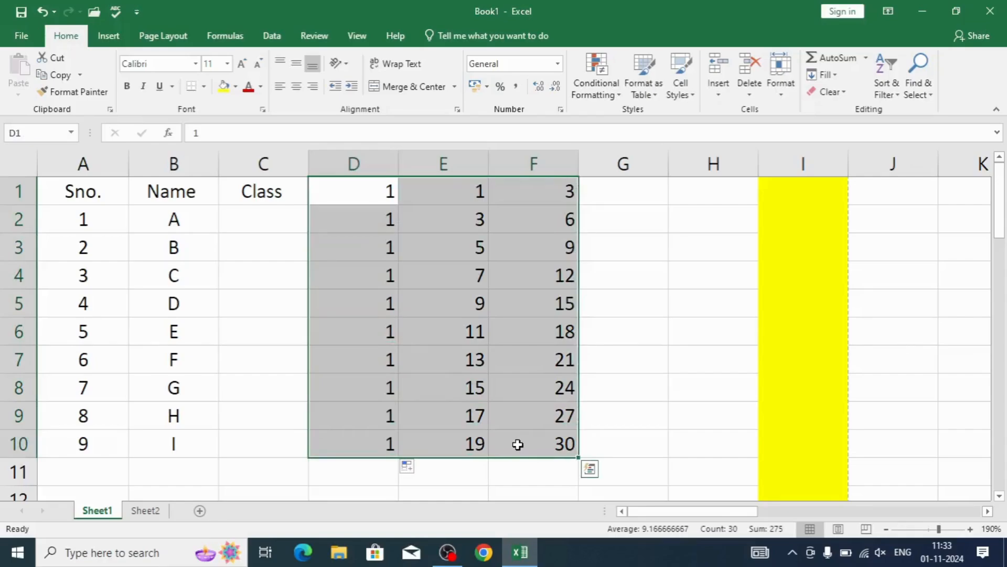
{"action": "key", "text": "Delete"}
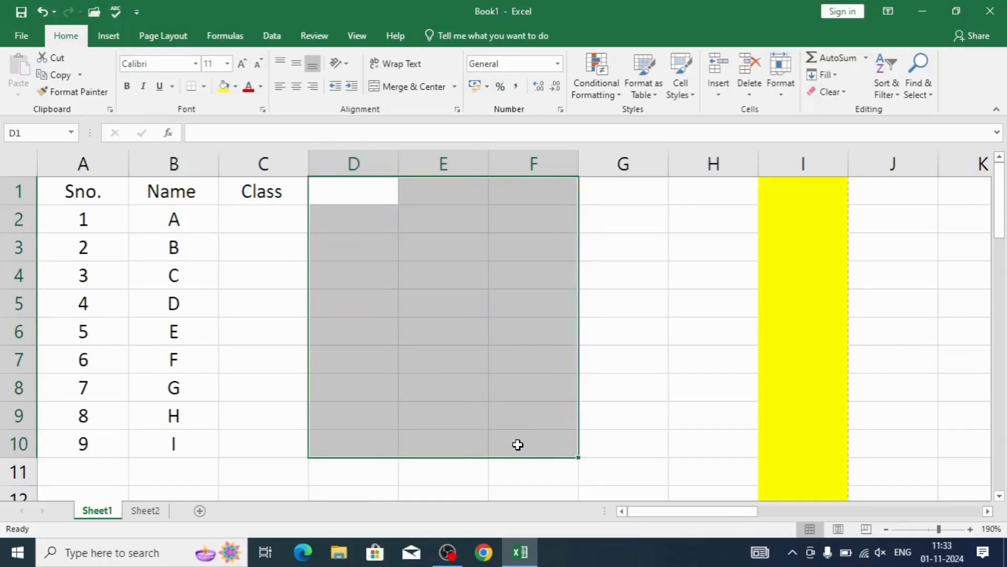
{"action": "left_click", "coordinate": [517, 444]}
- Enter JANUARY in E1 and JAN in F1, and fill both month series down to row 10
{"action": "left_click", "coordinate": [411, 201]}
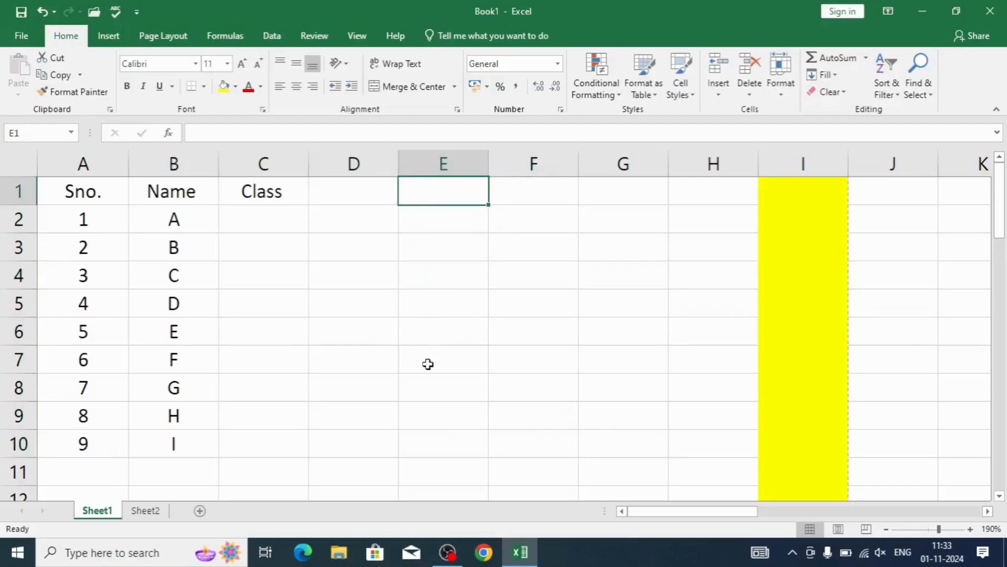
{"action": "type", "text": "JAN"}
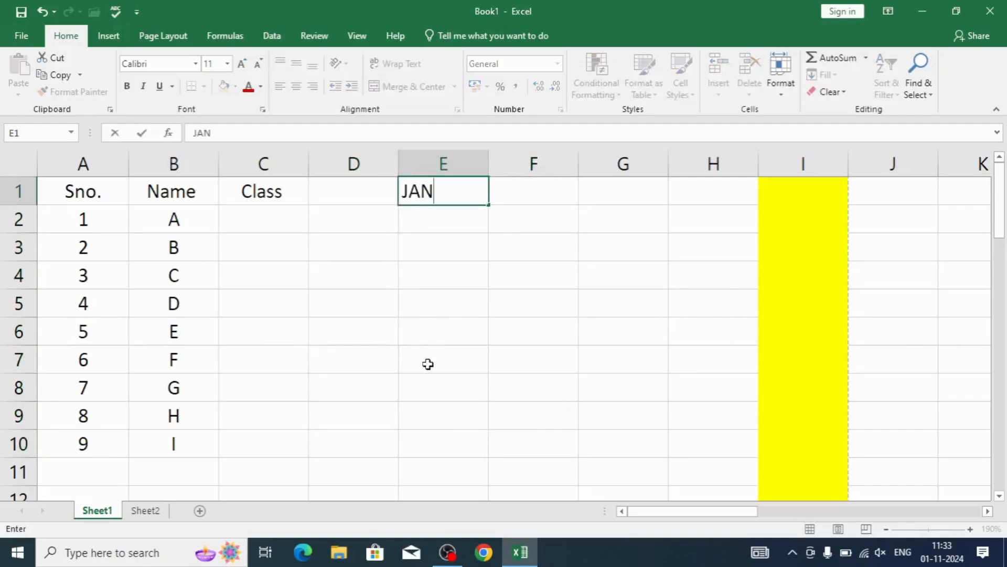
{"action": "type", "text": "UARY"}
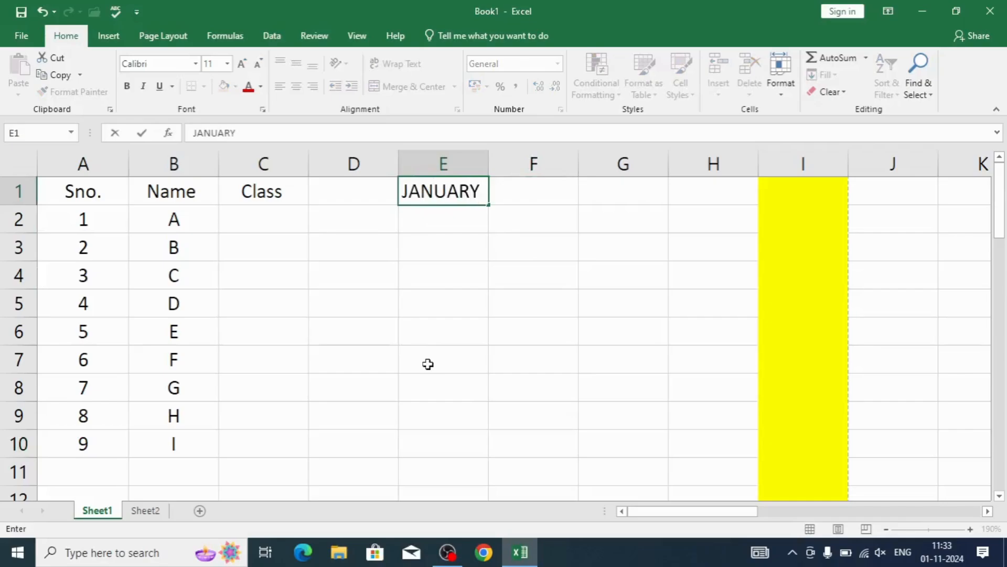
{"action": "key", "text": "Tab"}
{"action": "type", "text": "JAN"}
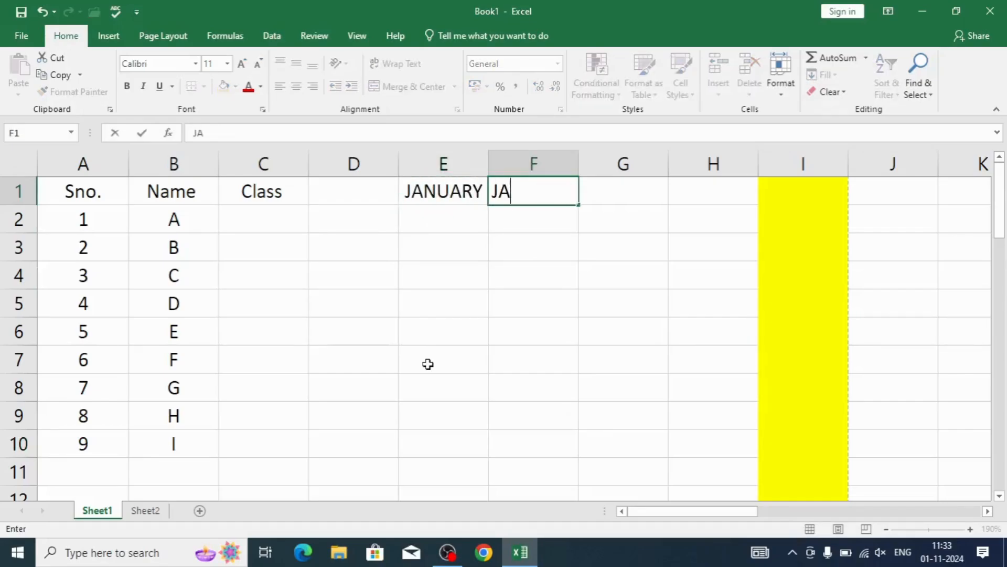
{"action": "key", "text": "Return"}
{"action": "left_click_drag", "start_coordinate": [420, 189], "coordinate": [530, 186]}
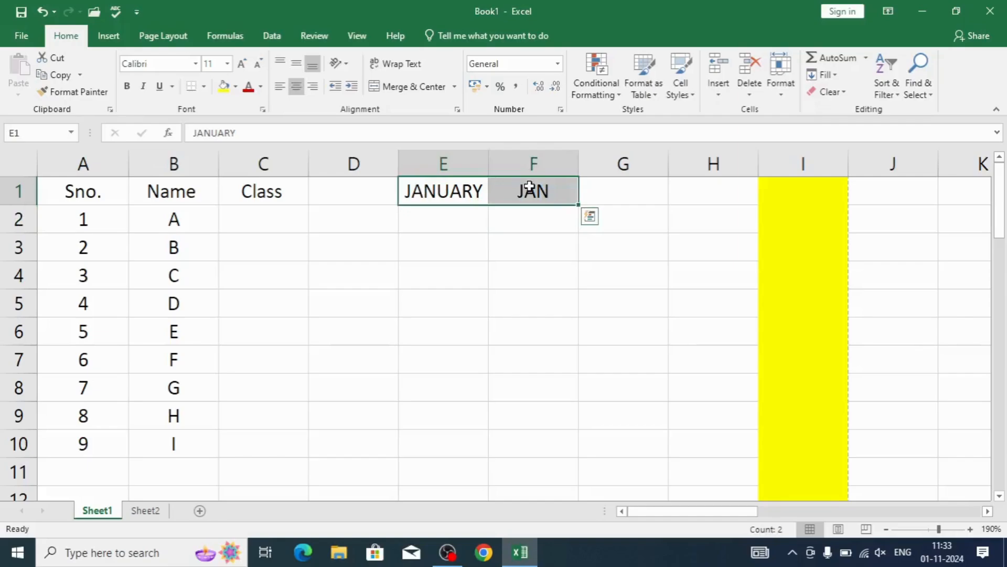
{"action": "left_click_drag", "start_coordinate": [578, 204], "coordinate": [575, 455]}
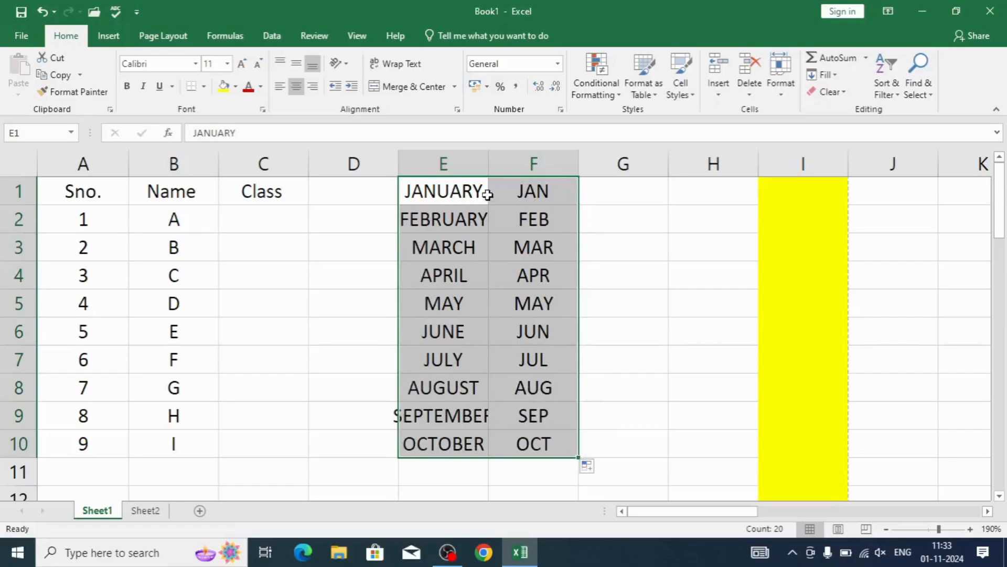
- AutoFit the width of column E to the full month names
{"action": "left_click_drag", "start_coordinate": [487, 173], "coordinate": [488, 173]}
{"action": "double_click", "coordinate": [487, 174]}
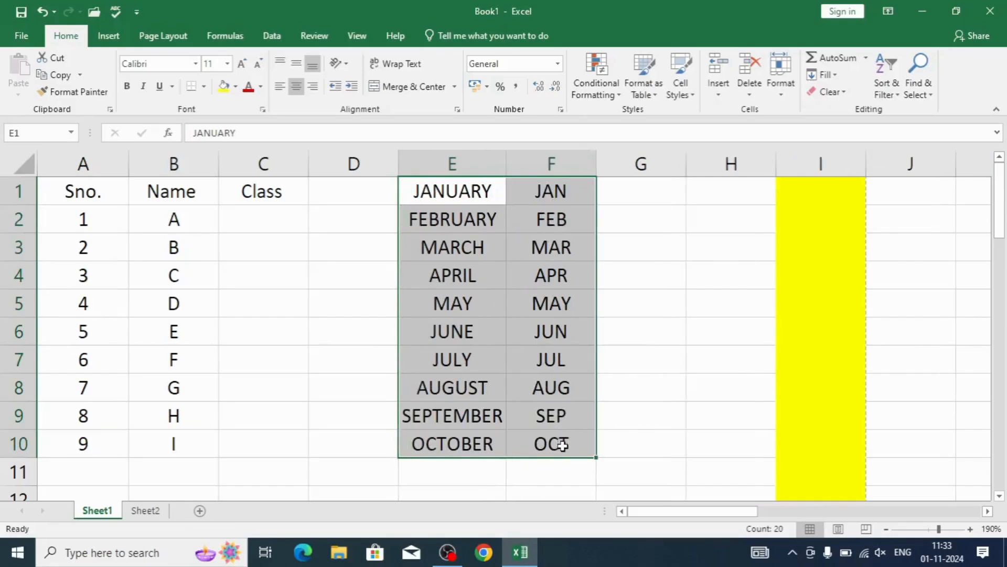
{"action": "left_click", "coordinate": [636, 378]}
- Clear the month names from E1:F10
{"action": "left_click_drag", "start_coordinate": [434, 193], "coordinate": [533, 444]}
{"action": "key", "text": "Delete"}
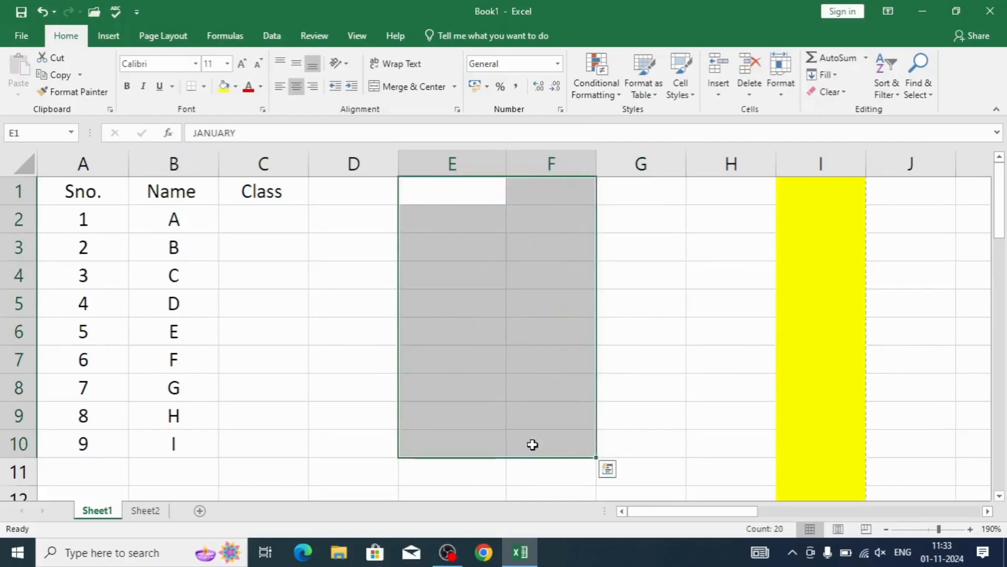
{"action": "left_click", "coordinate": [632, 389]}
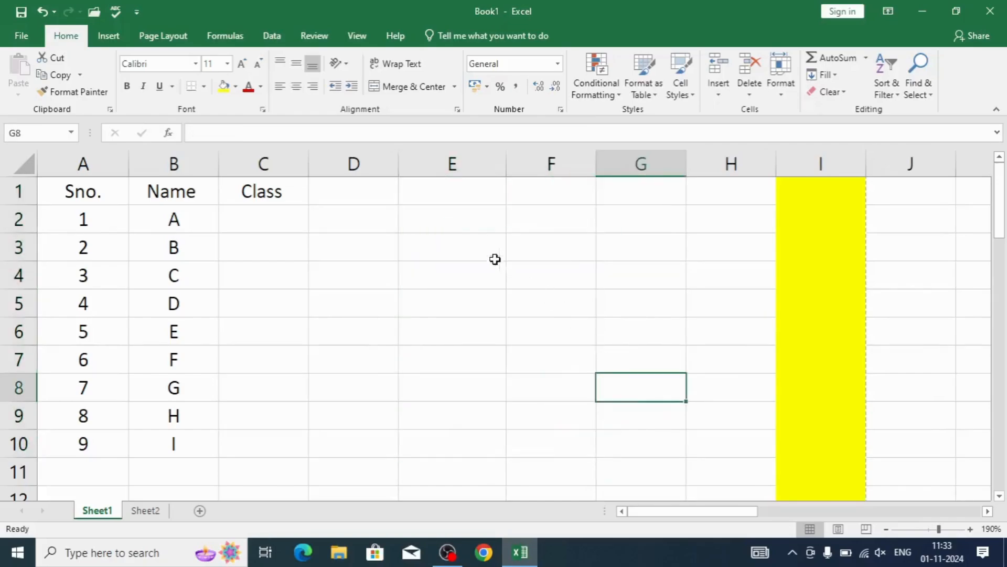
- Move the Name data from B1:B10 to E1:E10 and back to B1:B10
{"action": "left_click", "coordinate": [257, 192]}
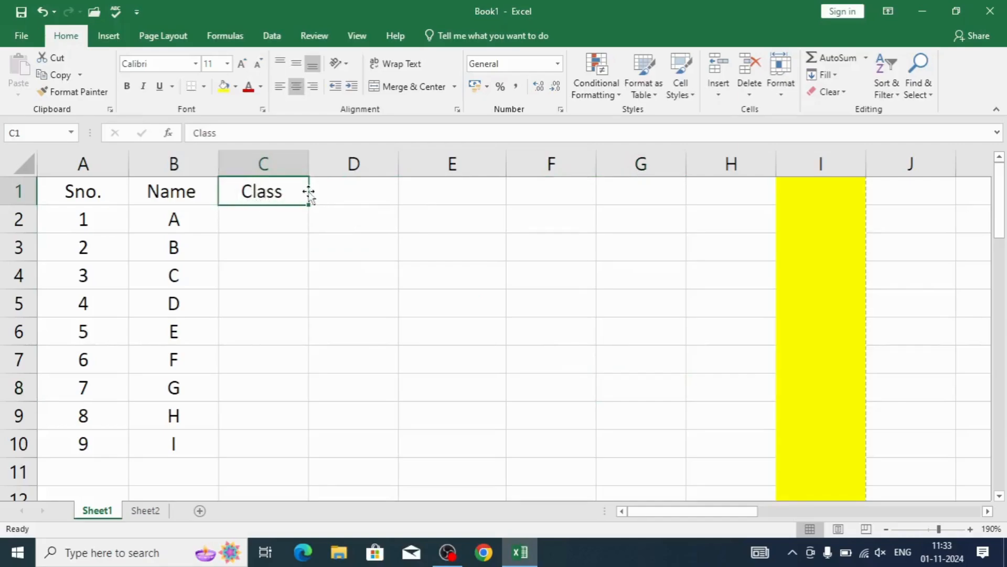
{"action": "left_click_drag", "start_coordinate": [308, 194], "coordinate": [265, 204]}
{"action": "left_click", "coordinate": [255, 453]}
{"action": "left_click_drag", "start_coordinate": [173, 192], "coordinate": [180, 445]}
{"action": "left_click_drag", "start_coordinate": [219, 366], "coordinate": [491, 348]}
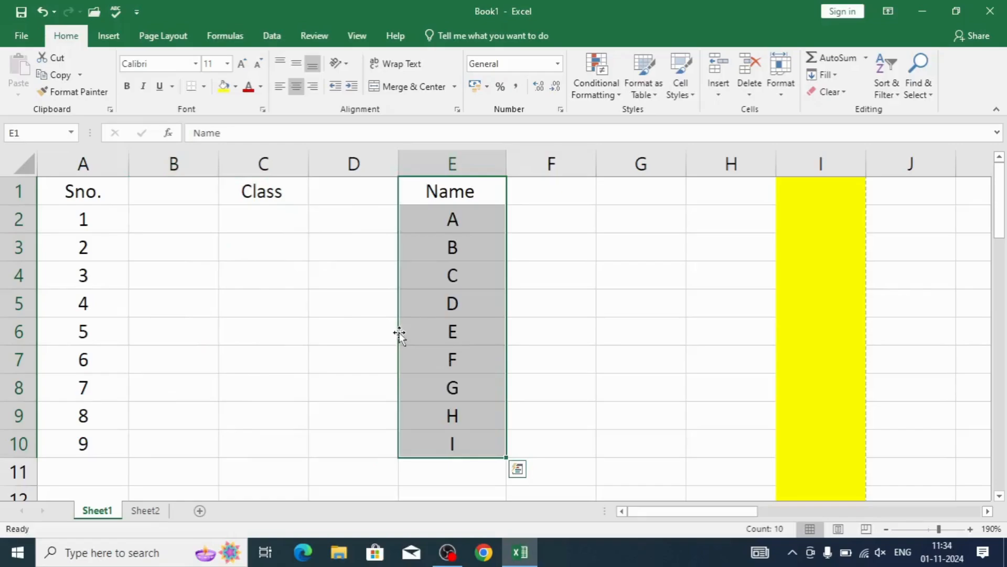
{"action": "left_click_drag", "start_coordinate": [398, 334], "coordinate": [156, 336]}
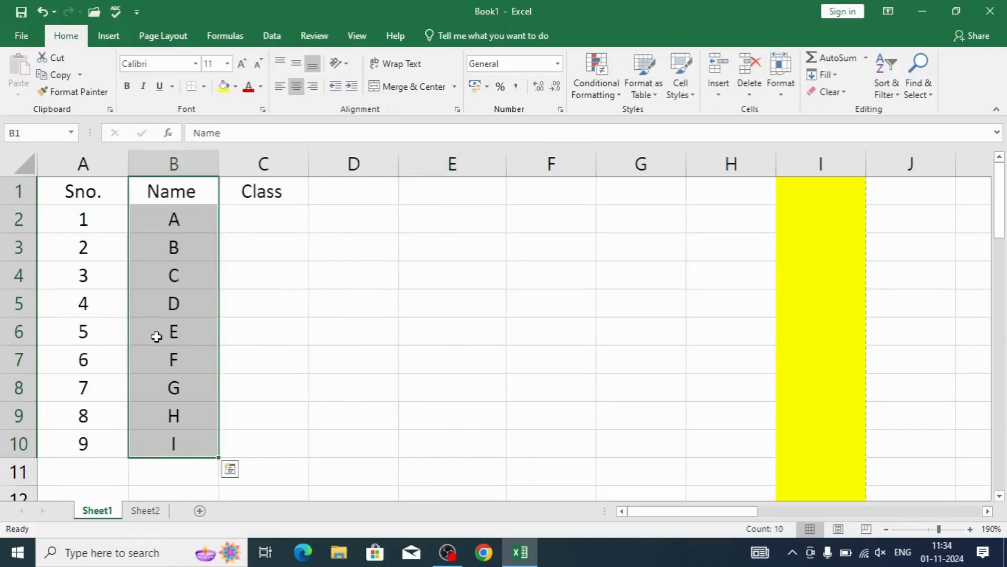
{"action": "left_click", "coordinate": [302, 376]}
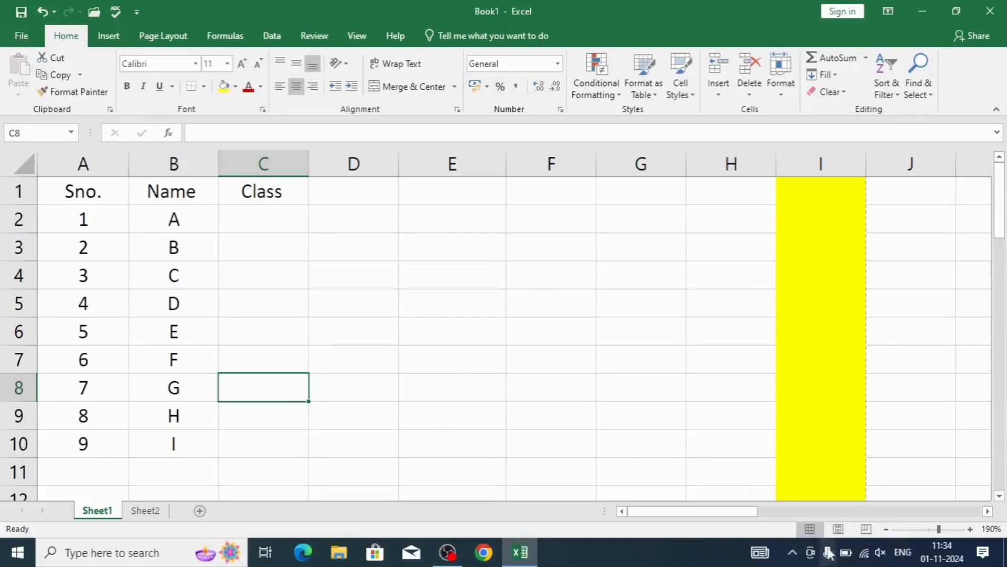
- View the sheet in Page Layout and Page Break Preview, and return to Normal view
{"action": "left_click", "coordinate": [838, 529]}
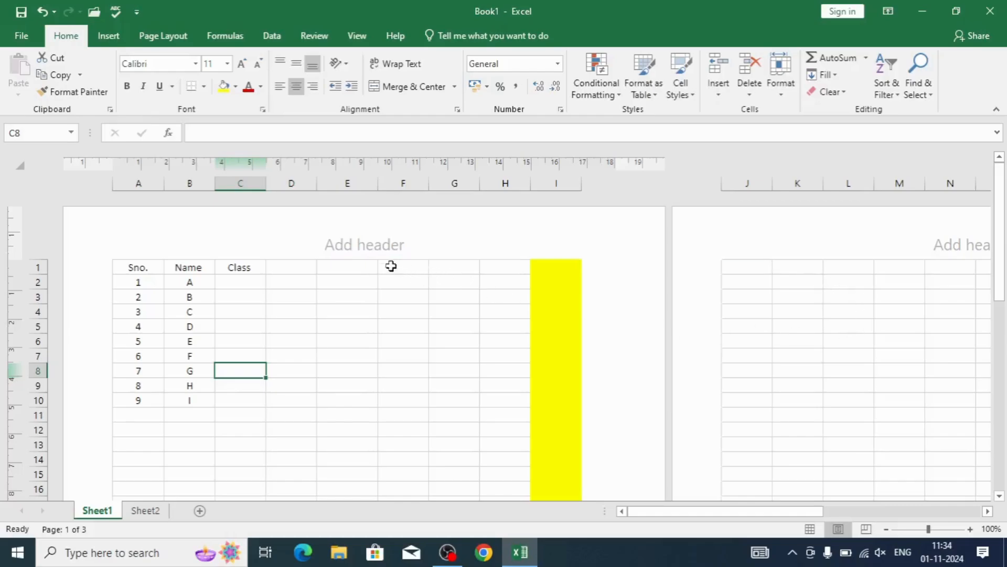
{"action": "left_click", "coordinate": [867, 529]}
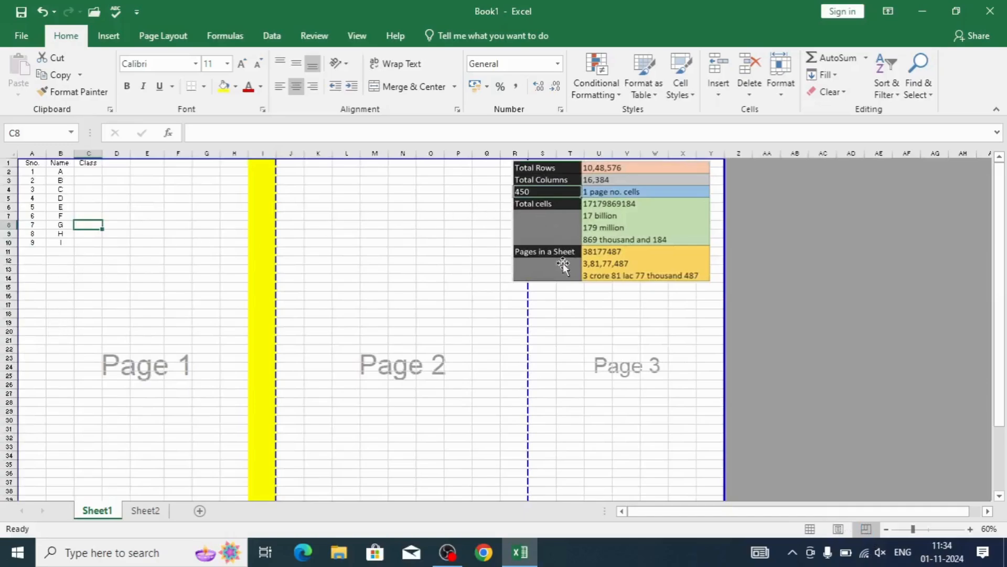
{"action": "left_click", "coordinate": [810, 529]}
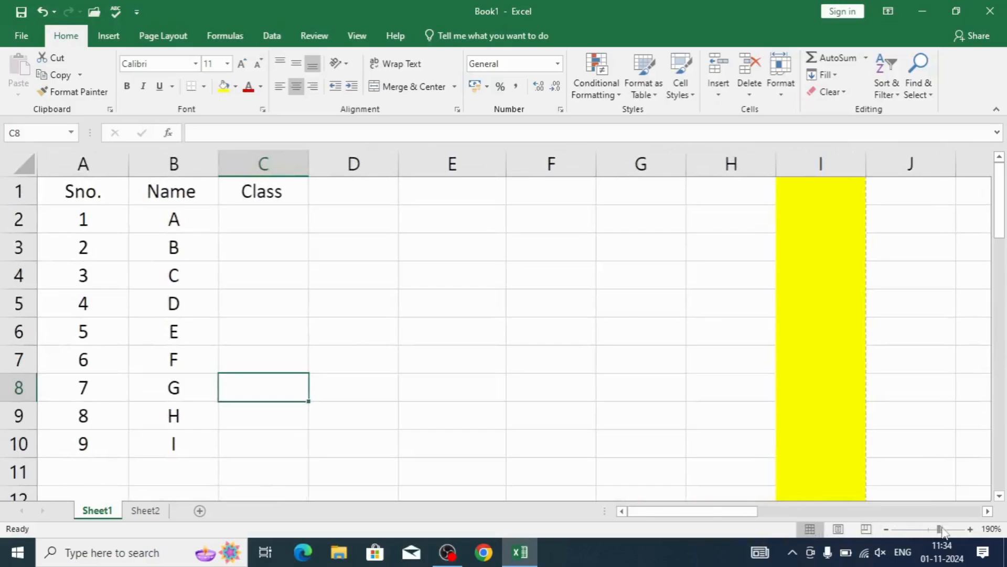
- Zoom the sheet in to 400%, back out to 100%, and set it to 145%
{"action": "left_click_drag", "start_coordinate": [939, 529], "coordinate": [964, 533]}
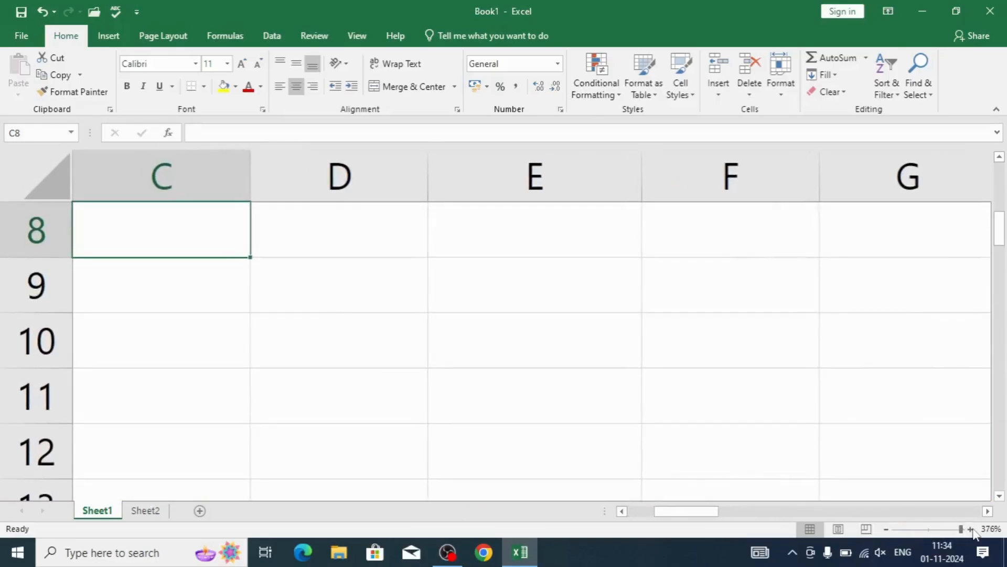
{"action": "left_click", "coordinate": [969, 530]}
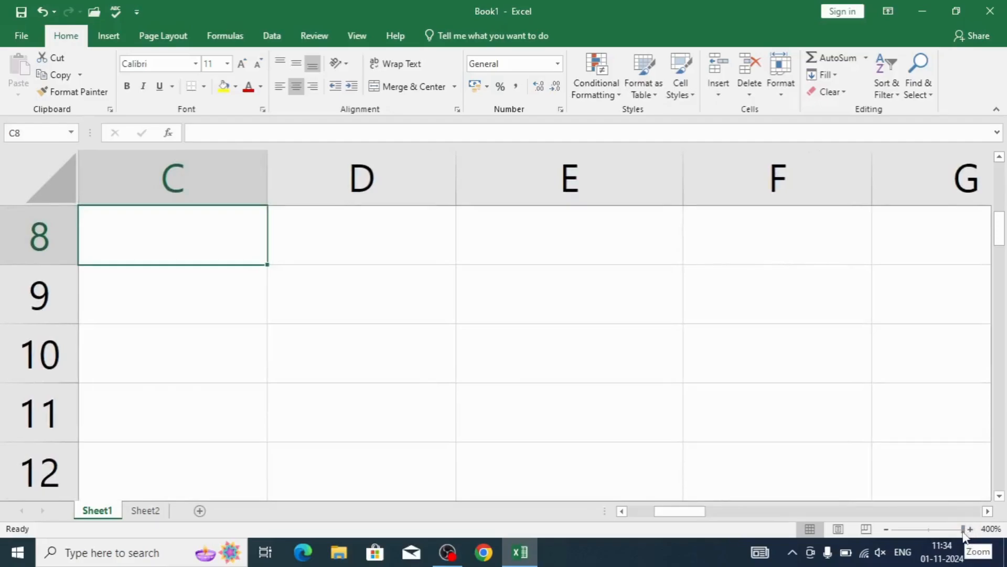
{"action": "left_click_drag", "start_coordinate": [964, 532], "coordinate": [930, 537]}
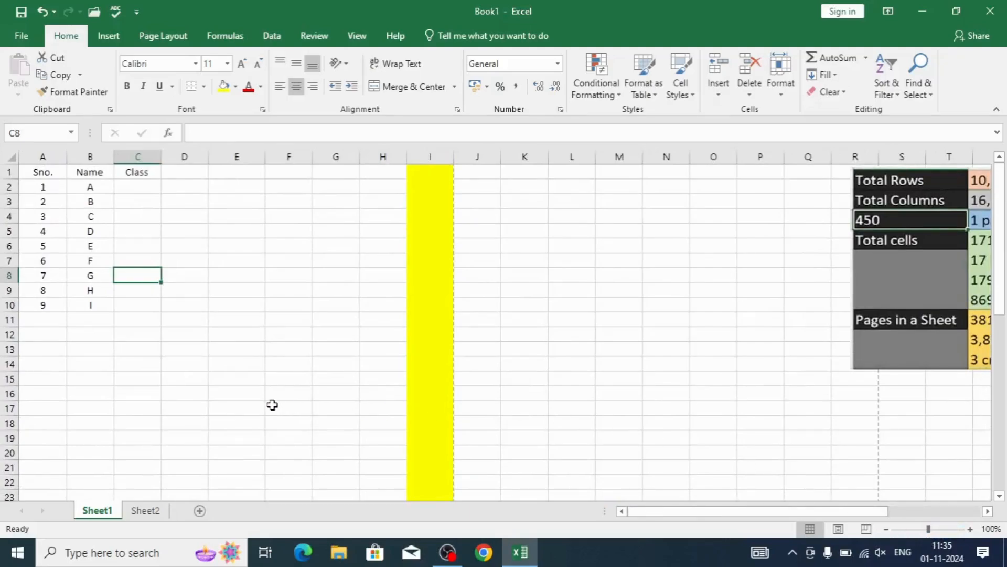
{"action": "scroll", "coordinate": [269, 402], "scroll_direction": "up", "scroll_amount": 3, "text": "ctrl"}
{"action": "scroll", "coordinate": [269, 403], "scroll_direction": "up", "scroll_amount": 1}
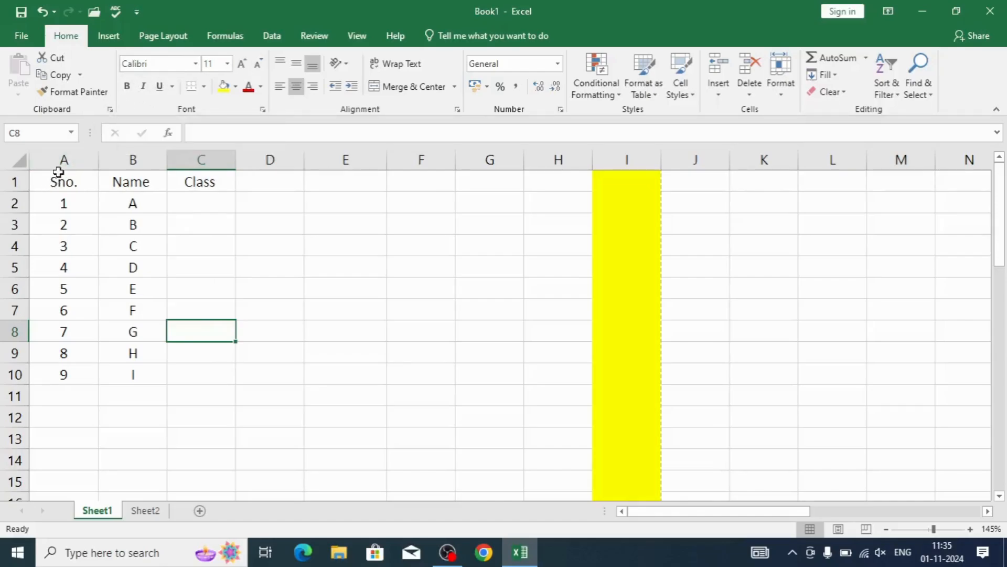
- Change the font of the header cells A1:C1 to Algerian
{"action": "left_click_drag", "start_coordinate": [55, 182], "coordinate": [187, 182]}
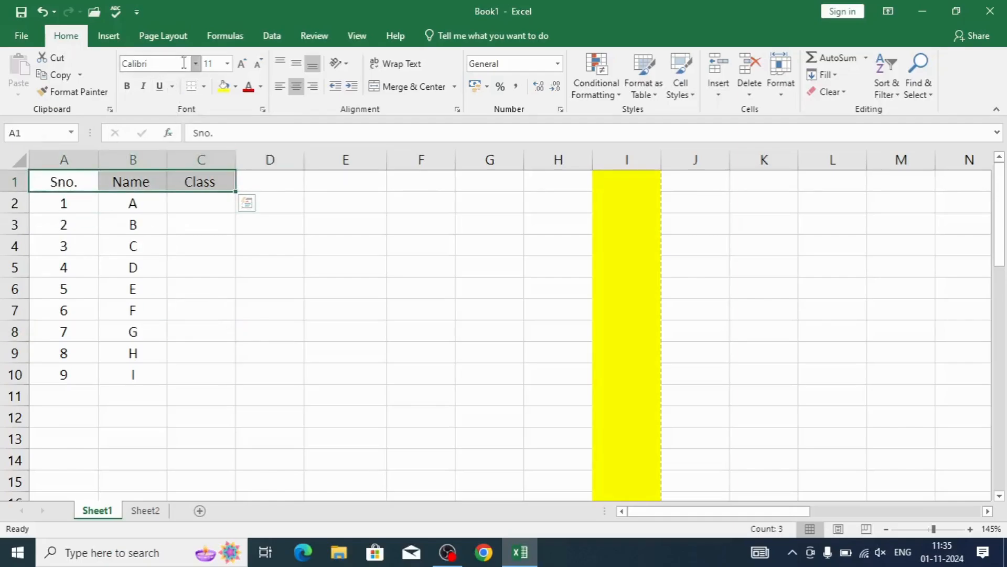
{"action": "left_click", "coordinate": [195, 64]}
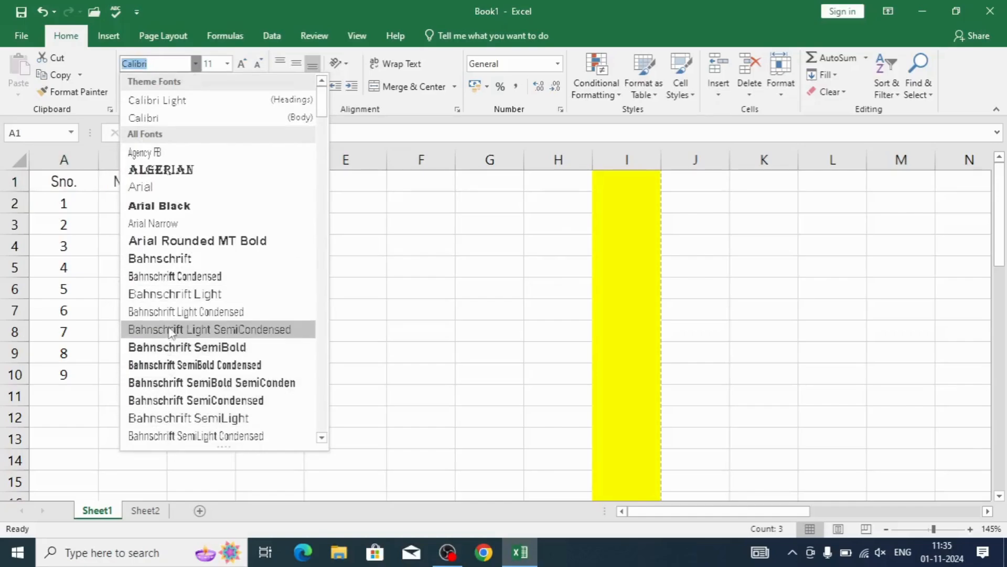
{"action": "left_click", "coordinate": [167, 170]}
{"action": "left_click", "coordinate": [132, 438]}
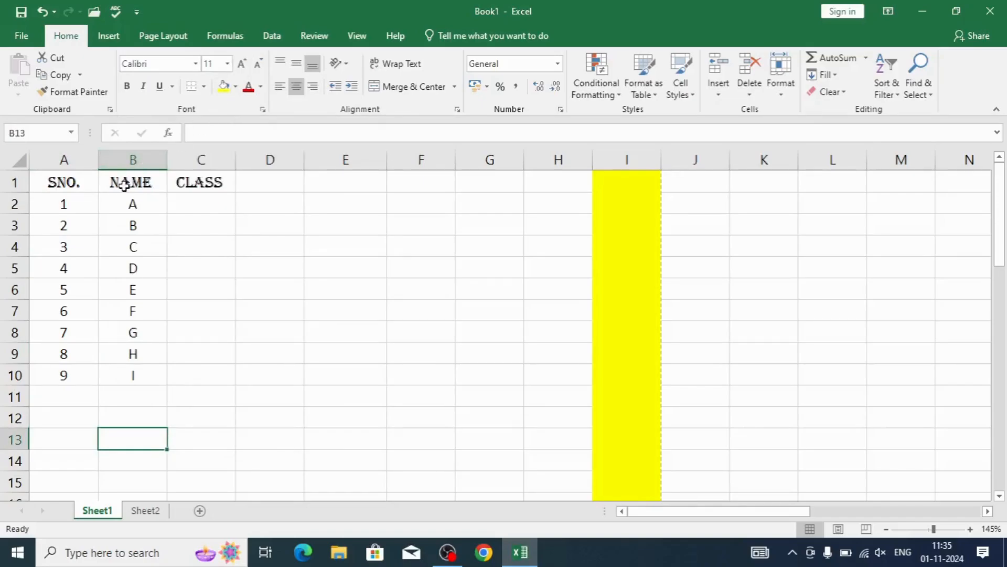
- Decrease the font size of the header cells A1:C1 to 8
{"action": "left_click_drag", "start_coordinate": [63, 184], "coordinate": [199, 184]}
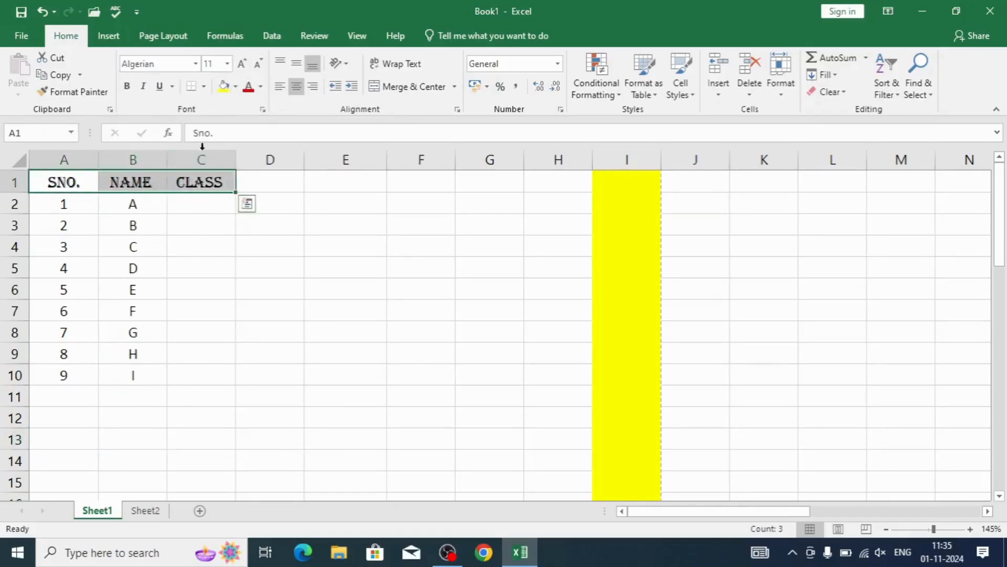
{"action": "left_click", "coordinate": [258, 64]}
{"action": "left_click", "coordinate": [258, 64]}
{"action": "left_click", "coordinate": [258, 64]}
{"action": "left_click", "coordinate": [258, 64]}
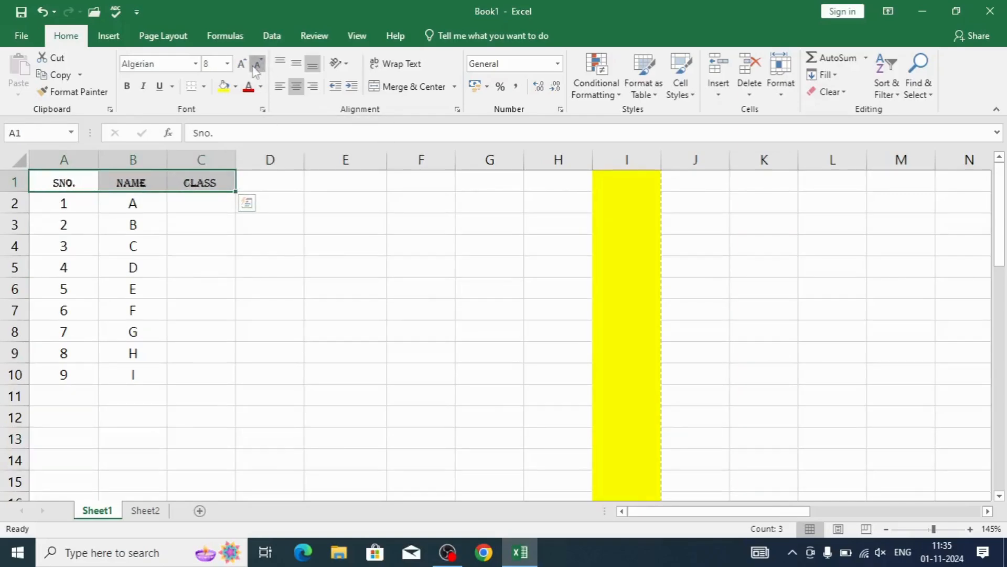
- Set the font size of headers A1:C1 to 5, and try to set it to 411
{"action": "left_click", "coordinate": [215, 64]}
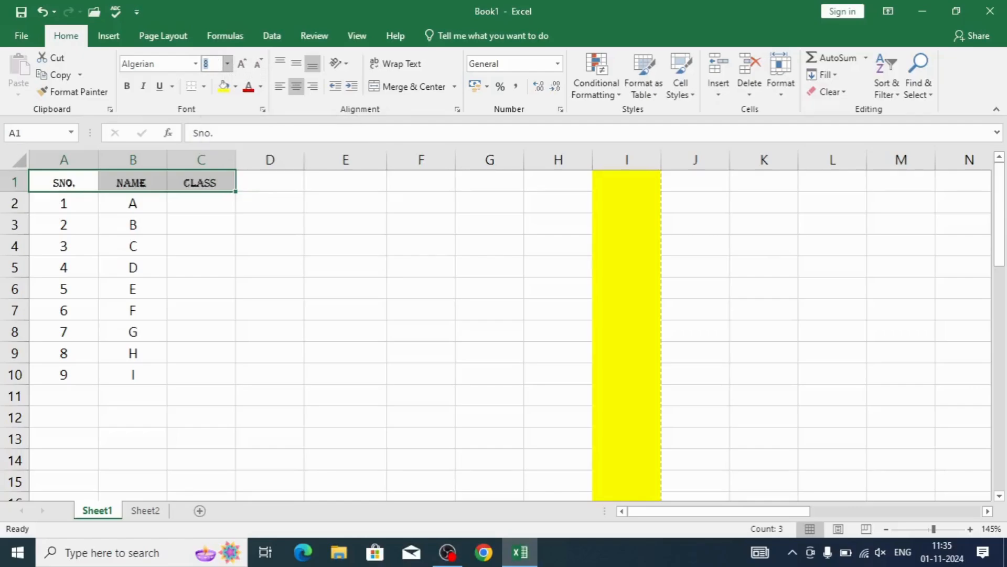
{"action": "key", "text": "Return"}
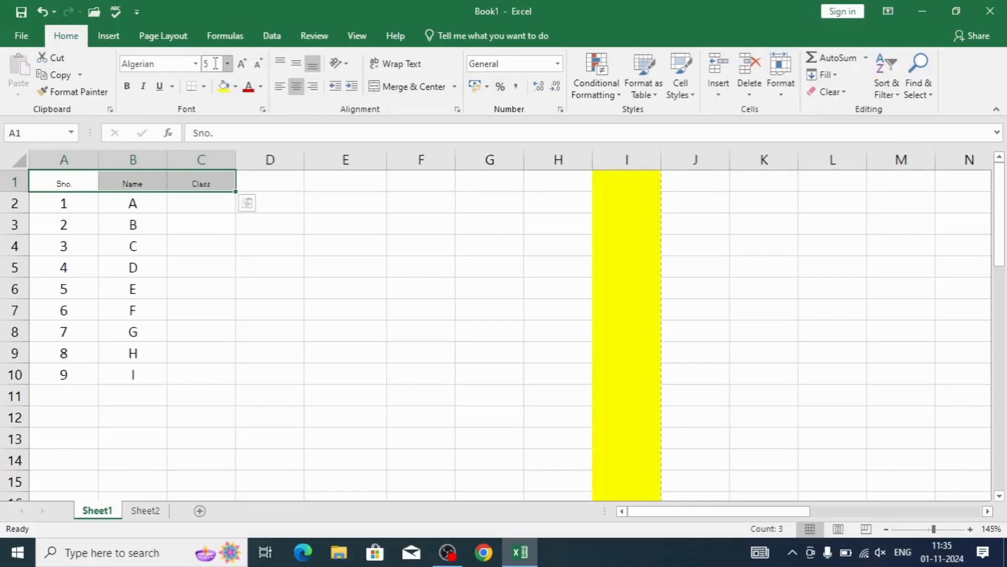
{"action": "left_click", "coordinate": [215, 64]}
{"action": "key", "text": "Return"}
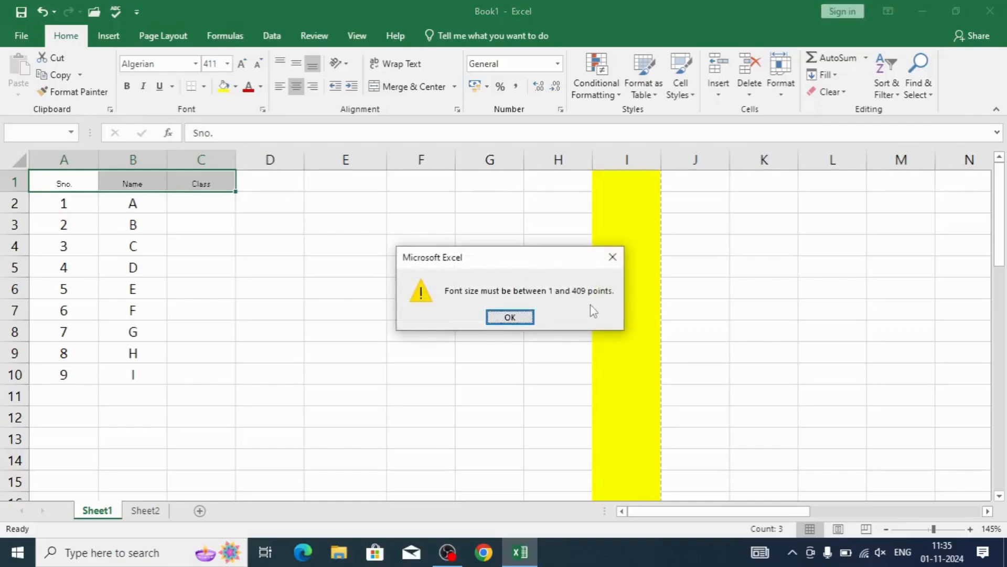
{"action": "left_click", "coordinate": [510, 318]}
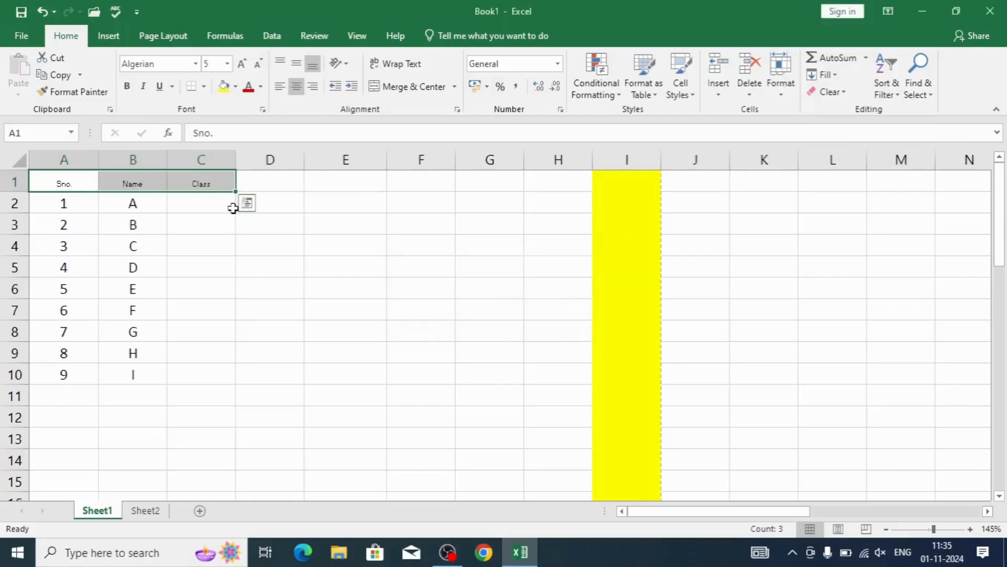
- Increase the font size of the header cells A1:C1 to 11
{"action": "left_click", "coordinate": [242, 65]}
{"action": "left_click", "coordinate": [242, 65]}
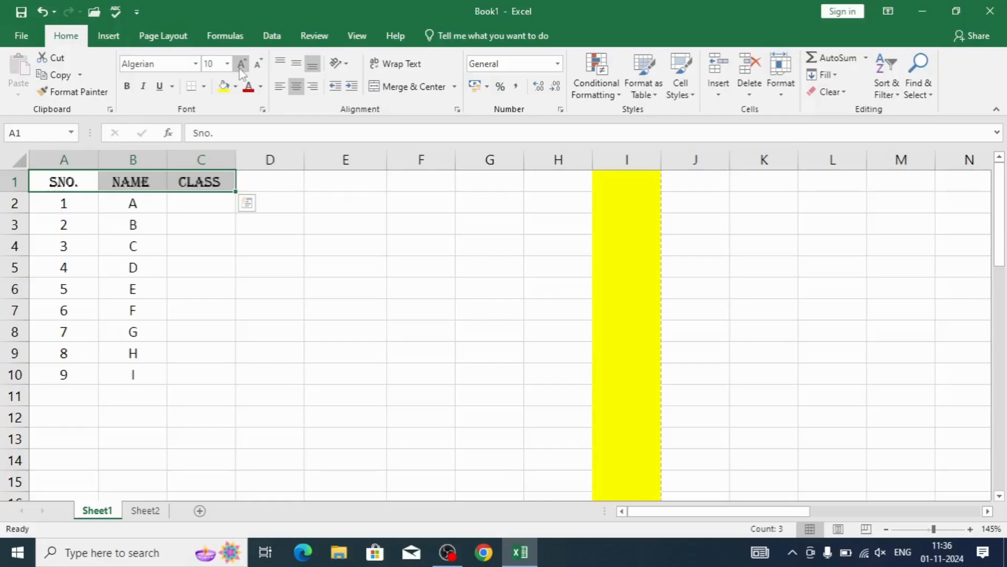
{"action": "left_click", "coordinate": [242, 65]}
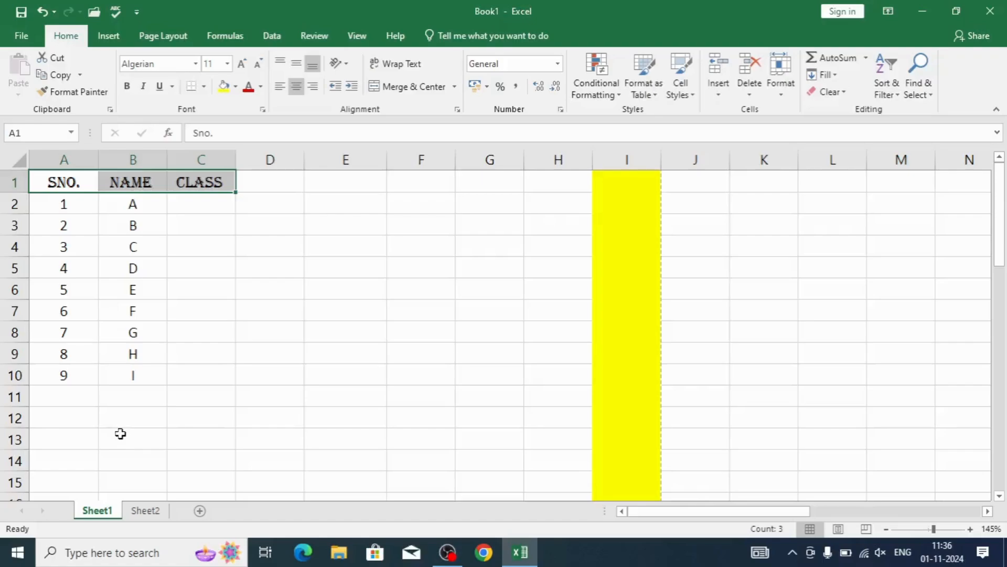
- Change the font of the header cells A1:C1 back to Calibri
{"action": "left_click", "coordinate": [196, 64]}
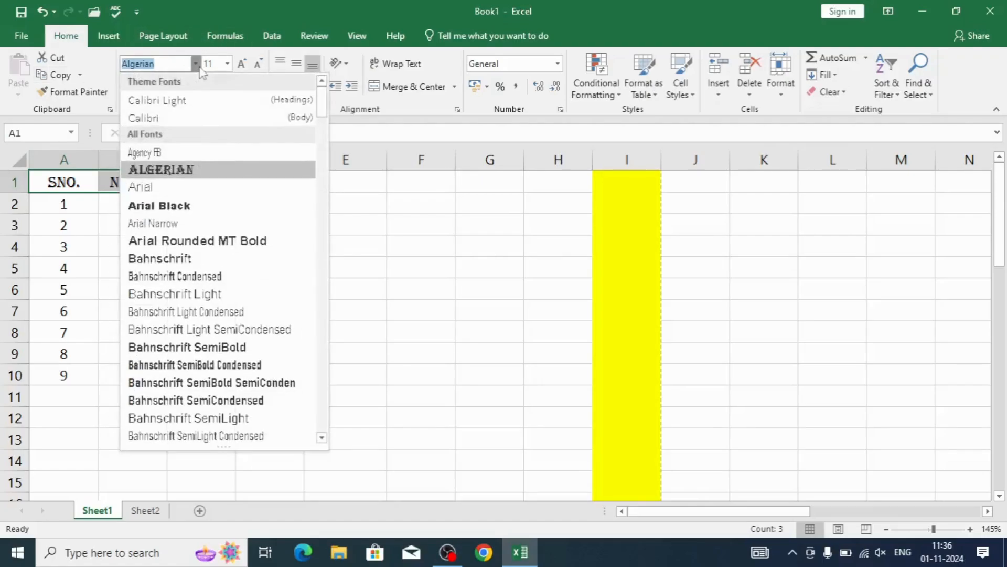
{"action": "left_click", "coordinate": [166, 116]}
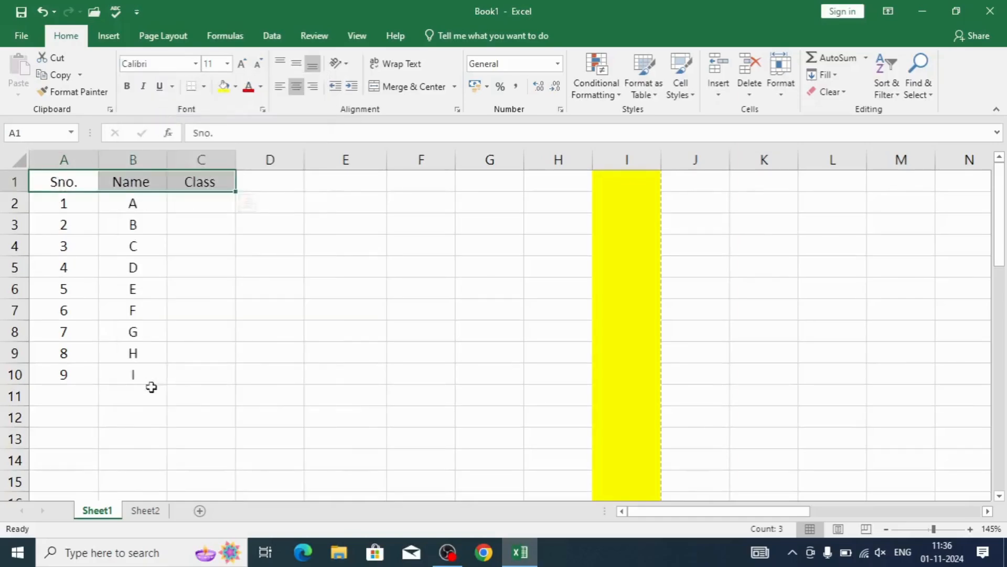
{"action": "left_click", "coordinate": [151, 421]}
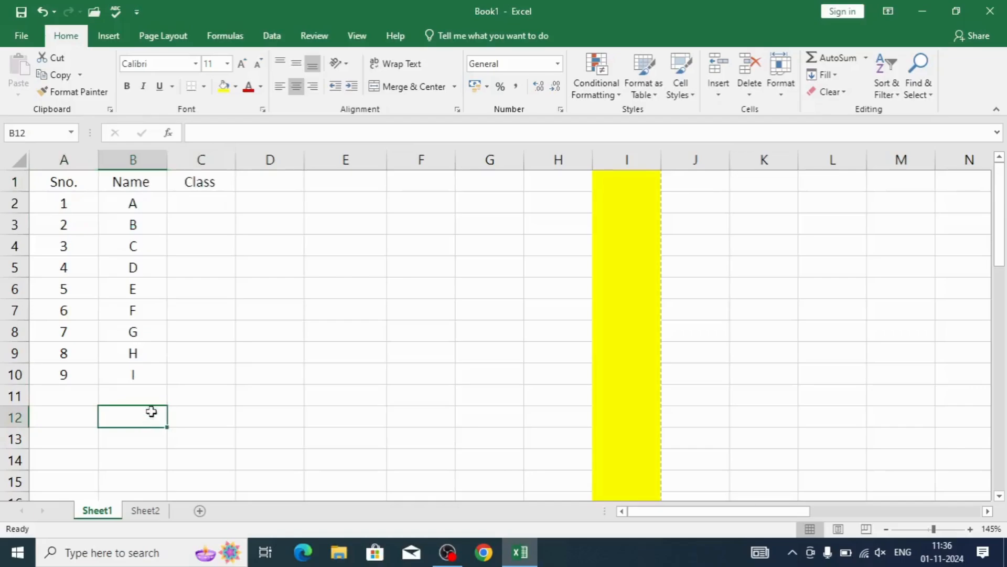
- Apply bold, italic and underline to the header cells A1:C1
{"action": "left_click_drag", "start_coordinate": [67, 182], "coordinate": [206, 181]}
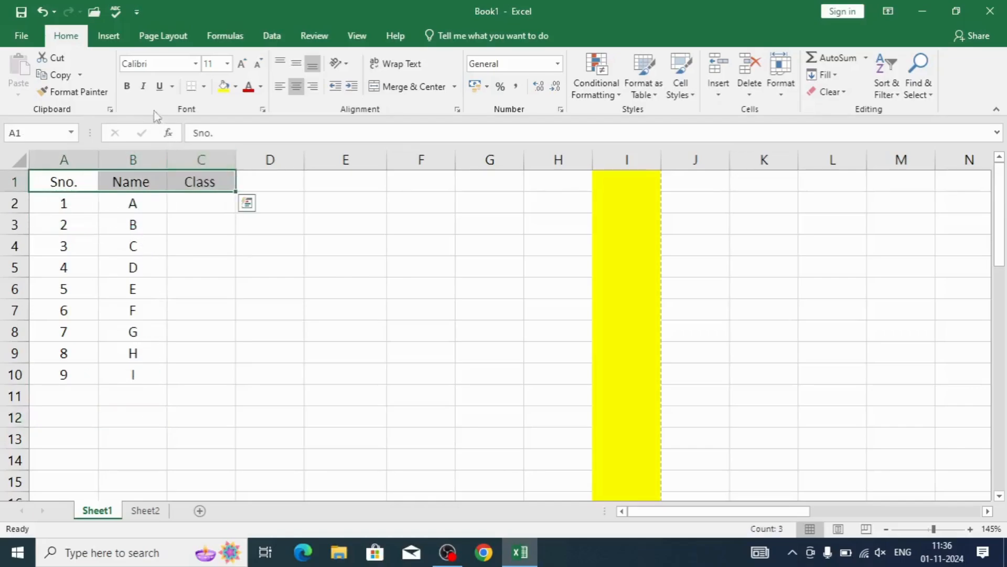
{"action": "left_click", "coordinate": [127, 86]}
{"action": "left_click", "coordinate": [143, 86]}
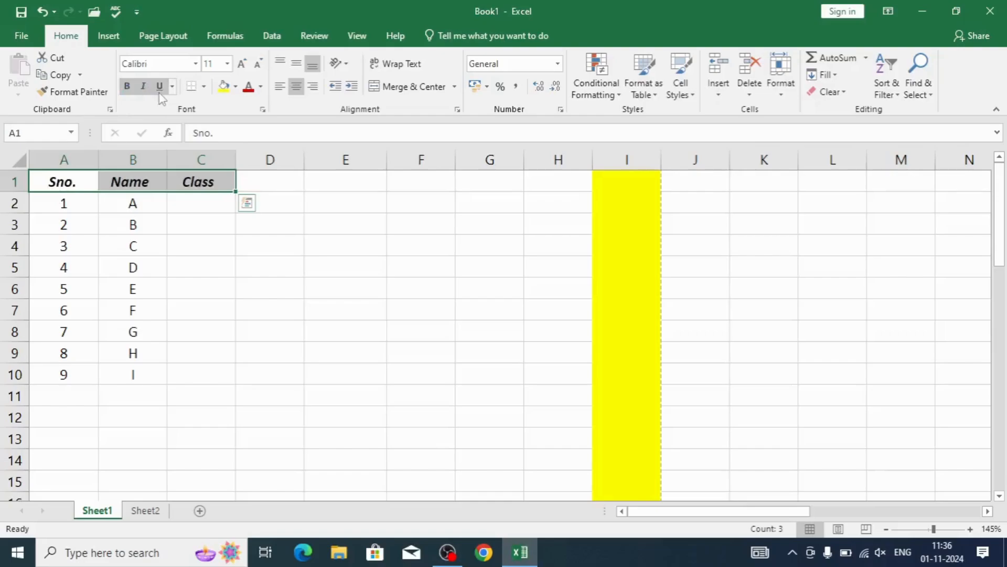
{"action": "left_click", "coordinate": [160, 86]}
- Remove the underline, italic and bold formatting from the header cells A1:C1
{"action": "left_click", "coordinate": [159, 86]}
{"action": "left_click", "coordinate": [143, 85]}
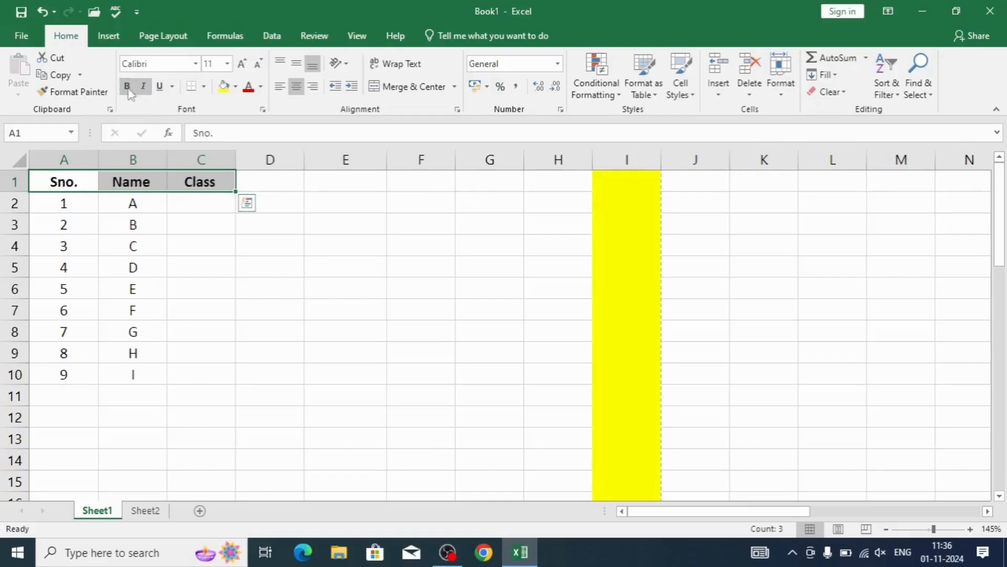
{"action": "left_click", "coordinate": [128, 86]}
{"action": "left_click", "coordinate": [141, 376]}
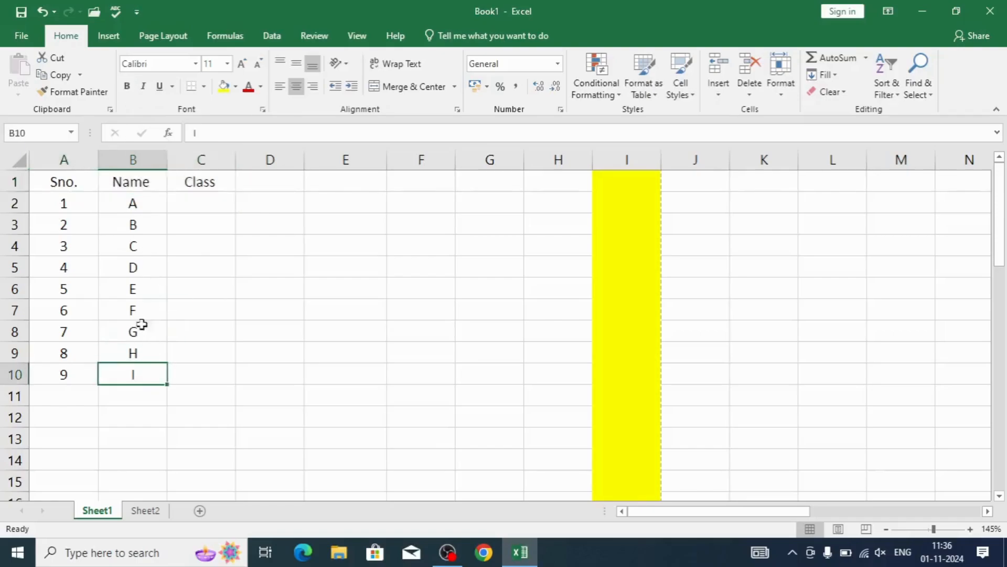
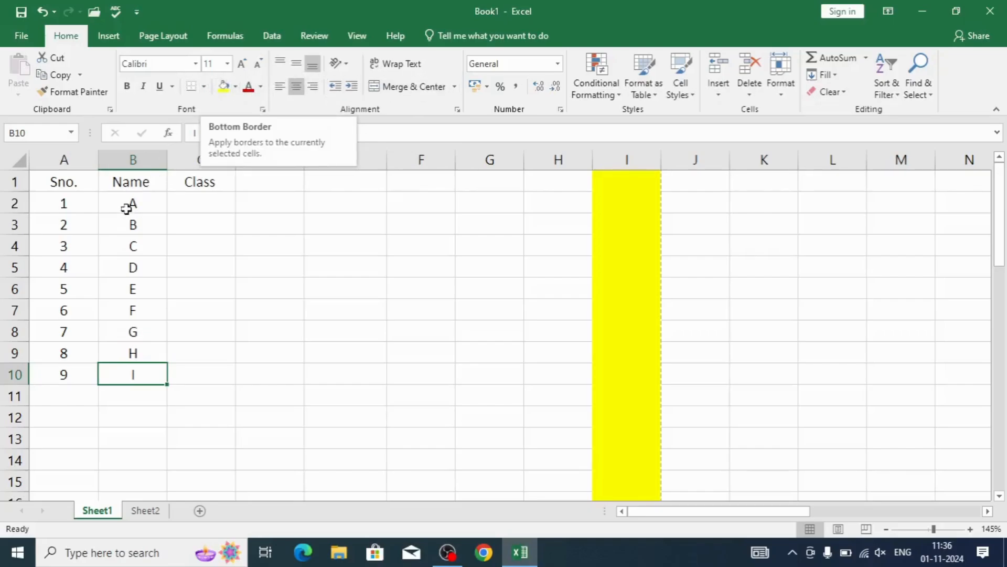
- Enter X in C2 under Class and fill it down to C10
{"action": "left_click_drag", "start_coordinate": [43, 182], "coordinate": [189, 374]}
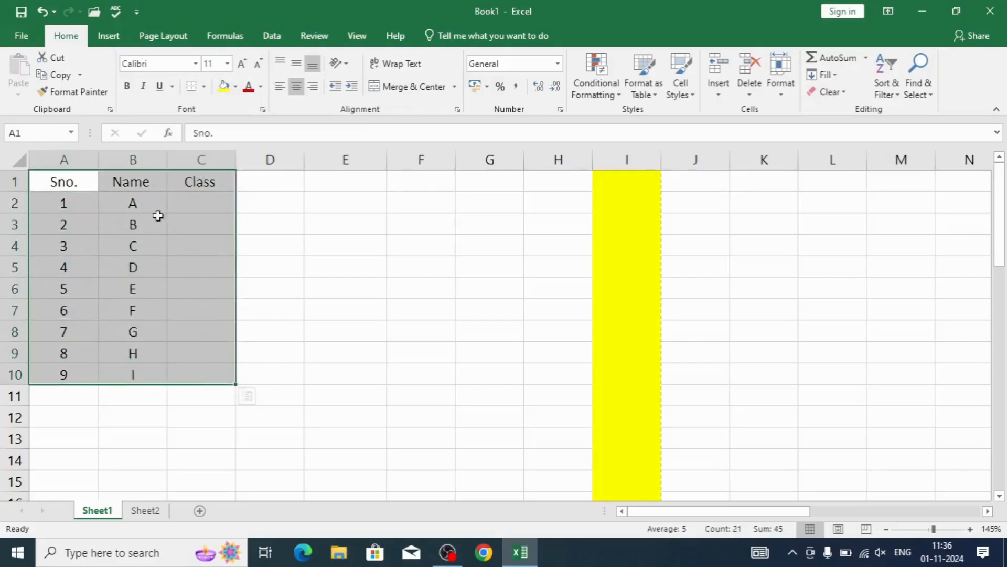
{"action": "left_click", "coordinate": [261, 331]}
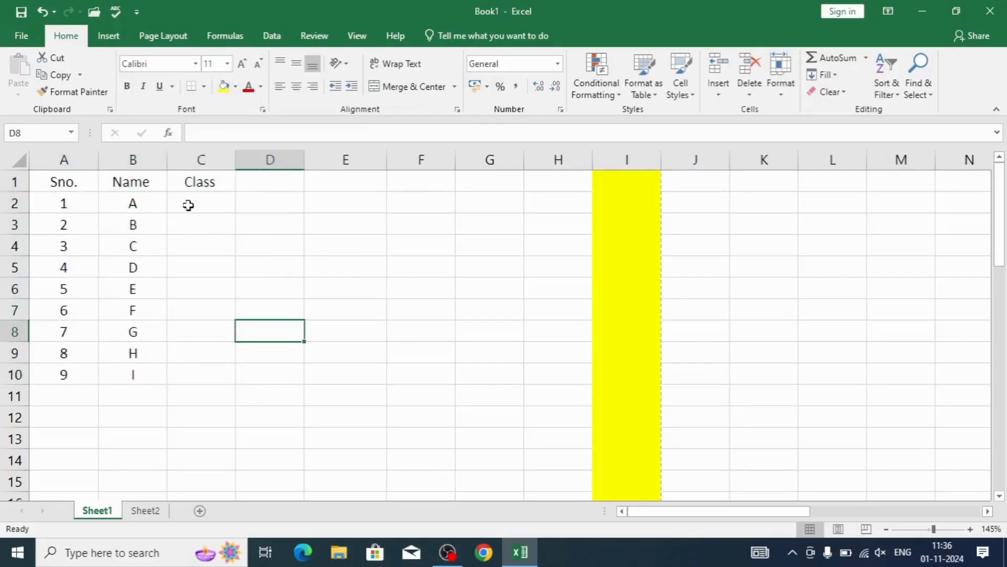
{"action": "left_click", "coordinate": [188, 205]}
{"action": "type", "text": "X"}
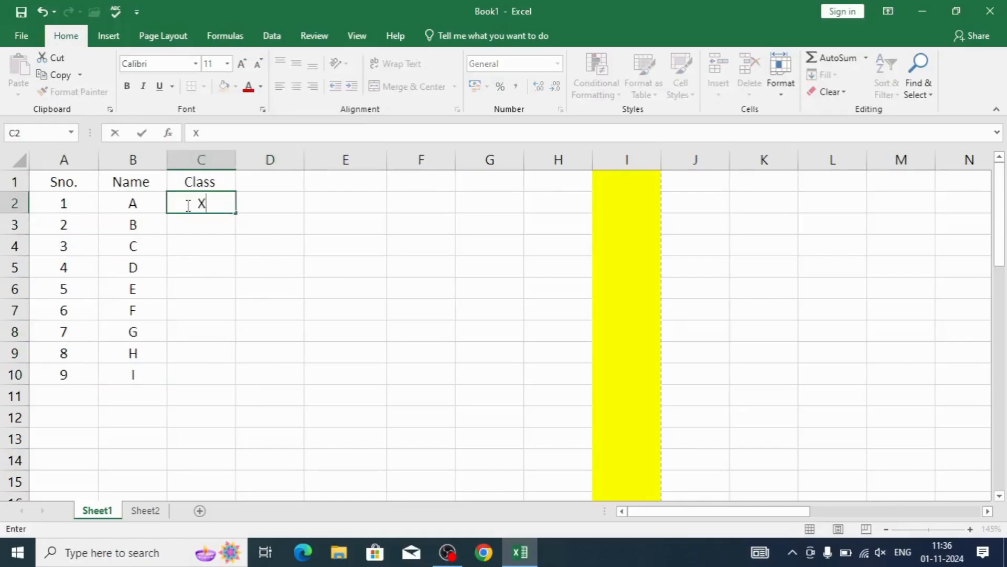
{"action": "key", "text": "Return"}
{"action": "left_click", "coordinate": [176, 205]}
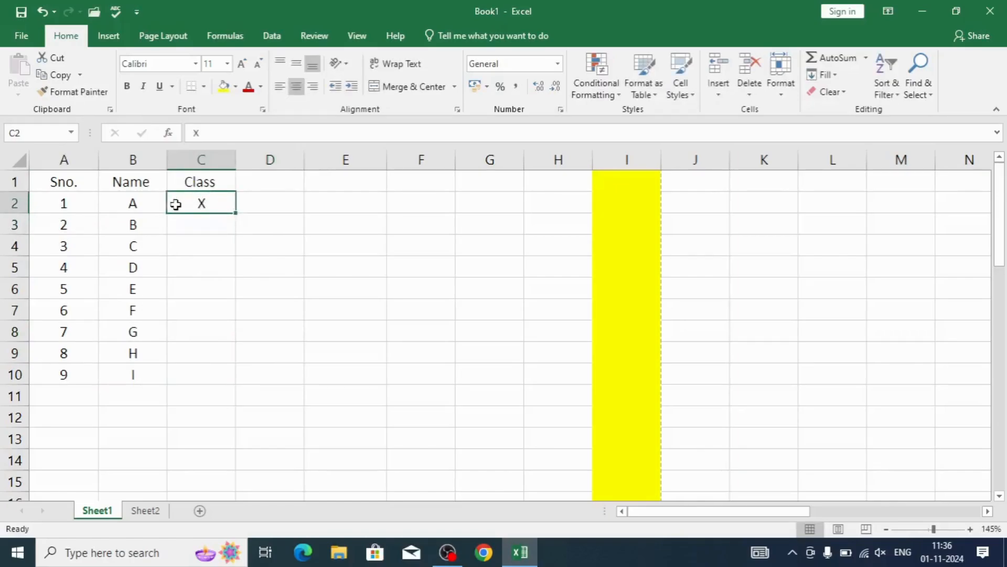
{"action": "left_click_drag", "start_coordinate": [236, 214], "coordinate": [209, 378]}
{"action": "left_click", "coordinate": [313, 340]}
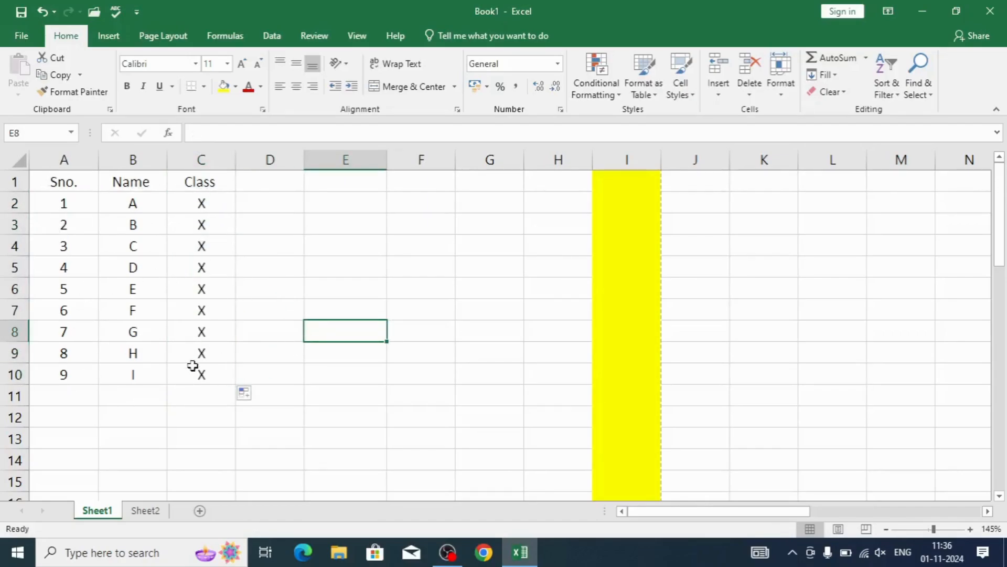
- Check the print preview of Sheet1 and return to the worksheet
{"action": "key", "text": "ctrl+p"}
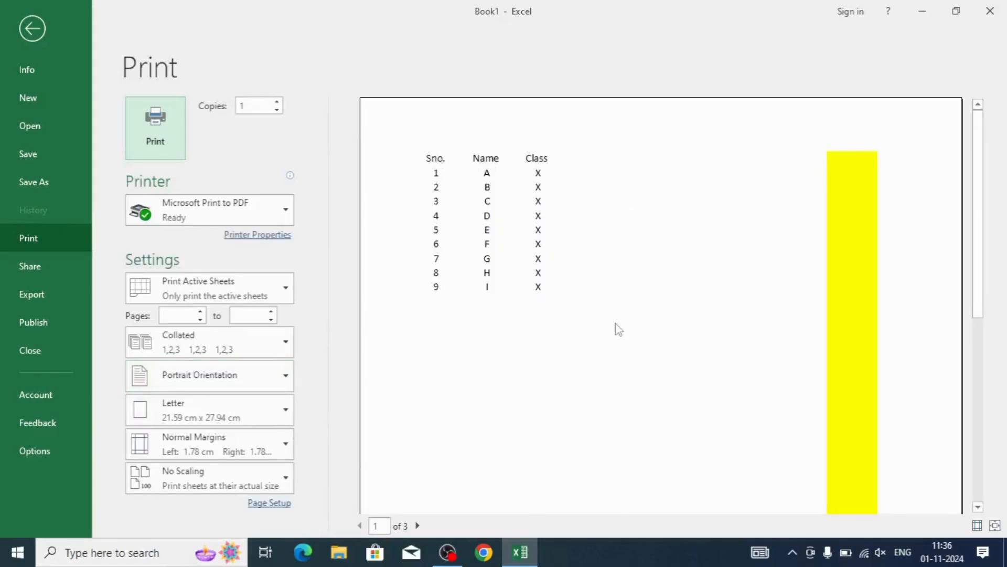
{"action": "key", "text": "Escape"}
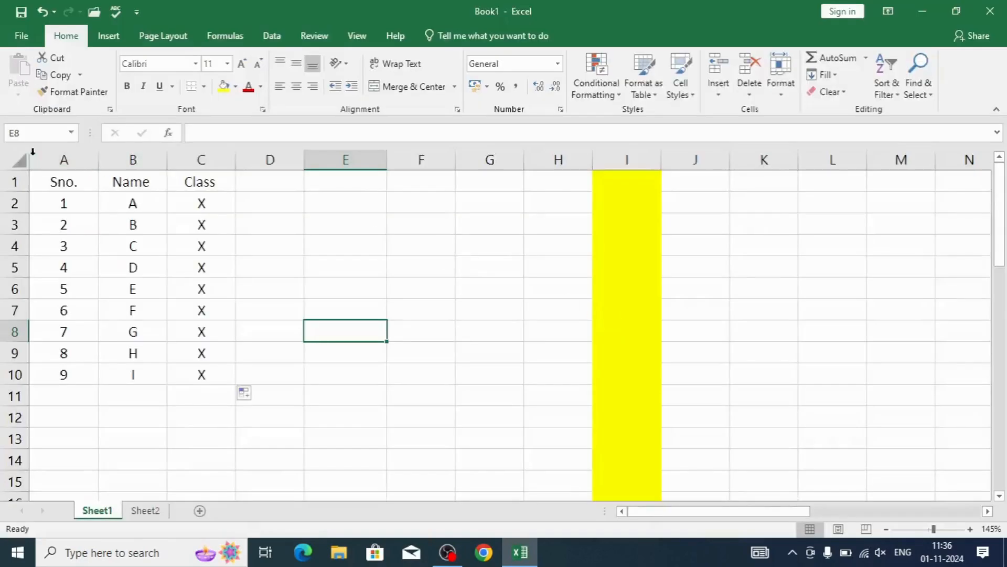
- Apply All Borders to the student table A1:C10 and check the result in the print preview
{"action": "left_click_drag", "start_coordinate": [63, 183], "coordinate": [186, 378]}
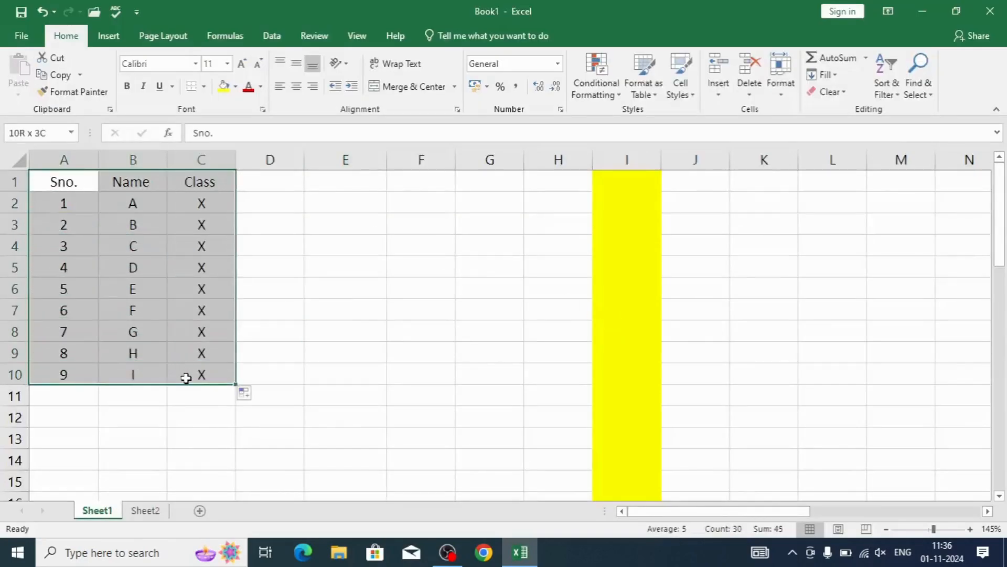
{"action": "left_click", "coordinate": [205, 87]}
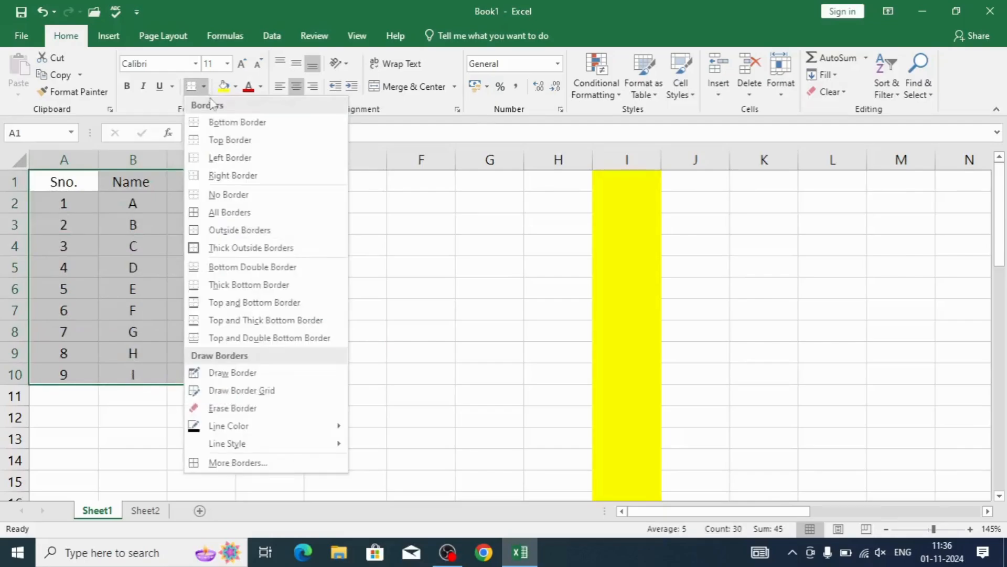
{"action": "left_click", "coordinate": [198, 212]}
{"action": "left_click", "coordinate": [142, 408]}
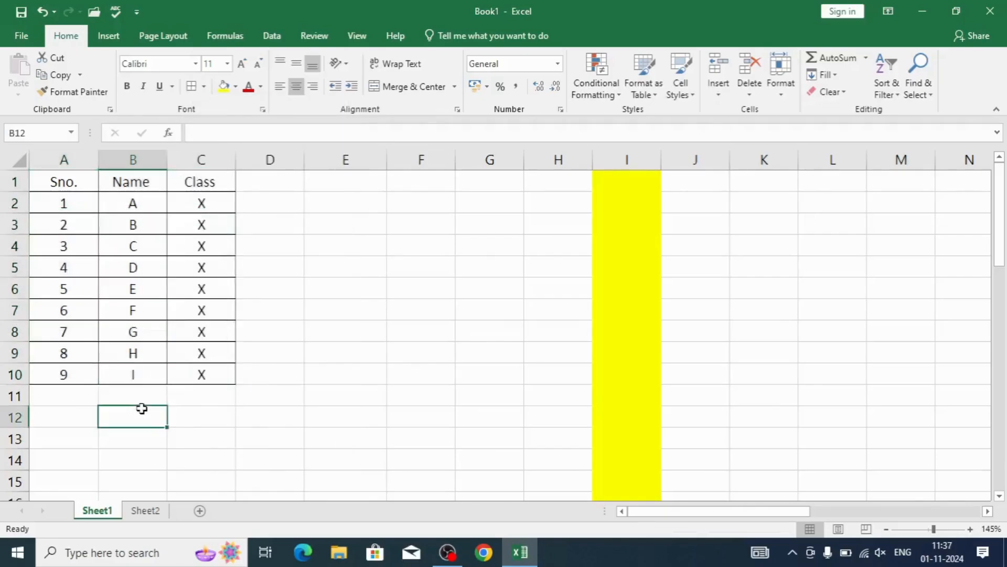
{"action": "key", "text": "ctrl+p"}
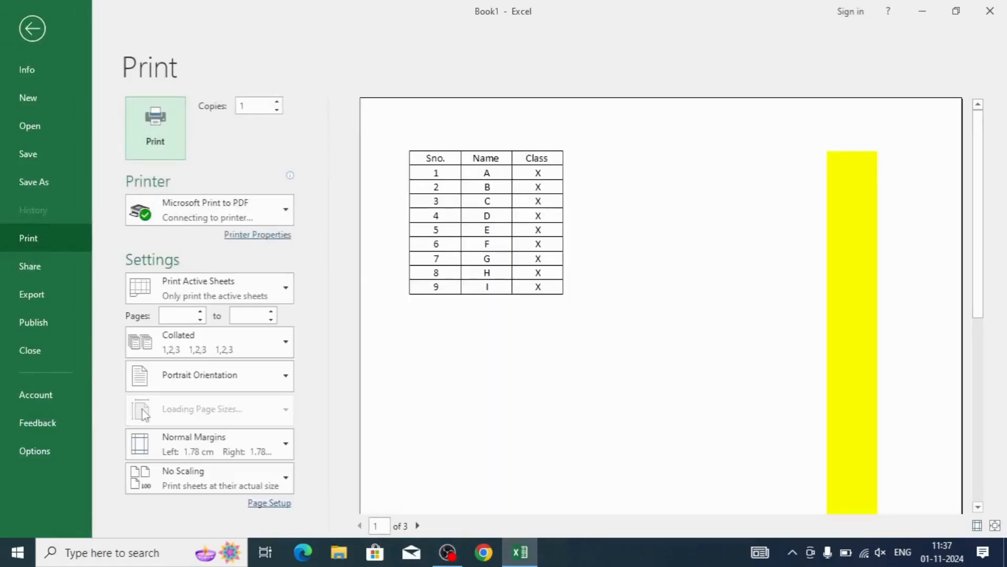
{"action": "key", "text": "Escape"}
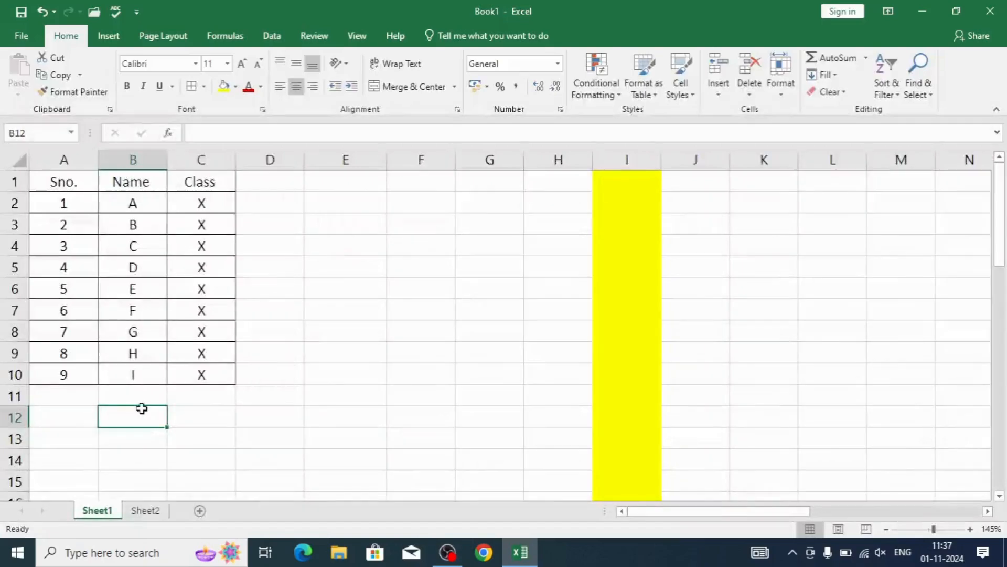
- Remove the grid of borders from the table cells A1:C10
{"action": "left_click_drag", "start_coordinate": [47, 181], "coordinate": [204, 382]}
{"action": "left_click", "coordinate": [205, 86]}
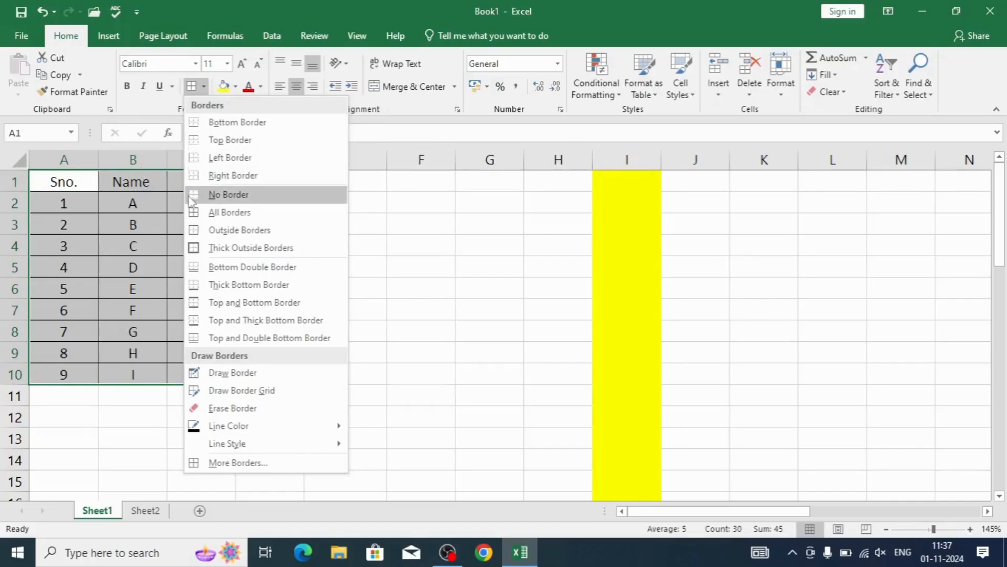
{"action": "left_click", "coordinate": [229, 194]}
- Apply a Top Border to the table A1:C10 and check it in the print preview
{"action": "left_click", "coordinate": [204, 87]}
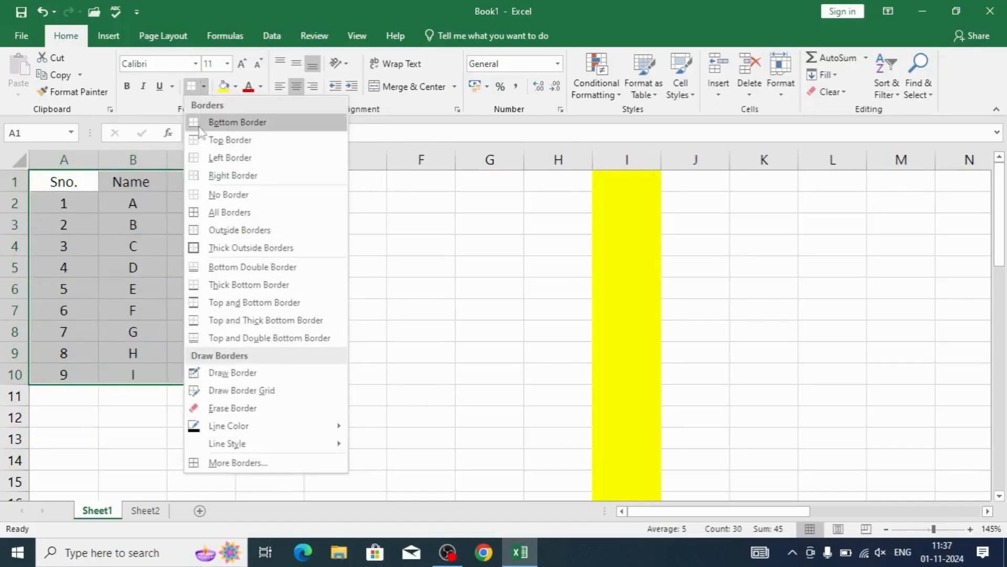
{"action": "left_click", "coordinate": [205, 139]}
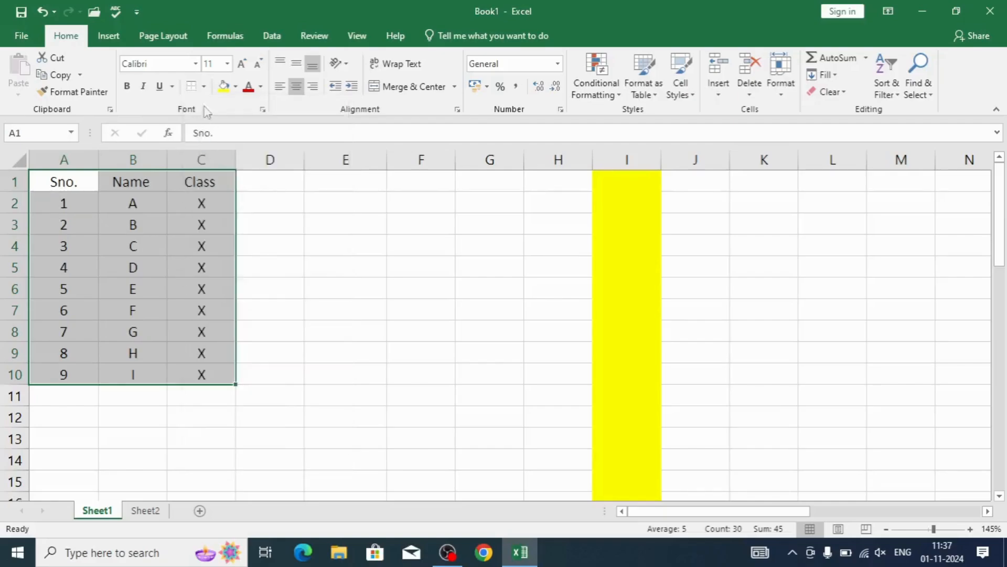
{"action": "left_click", "coordinate": [205, 87]}
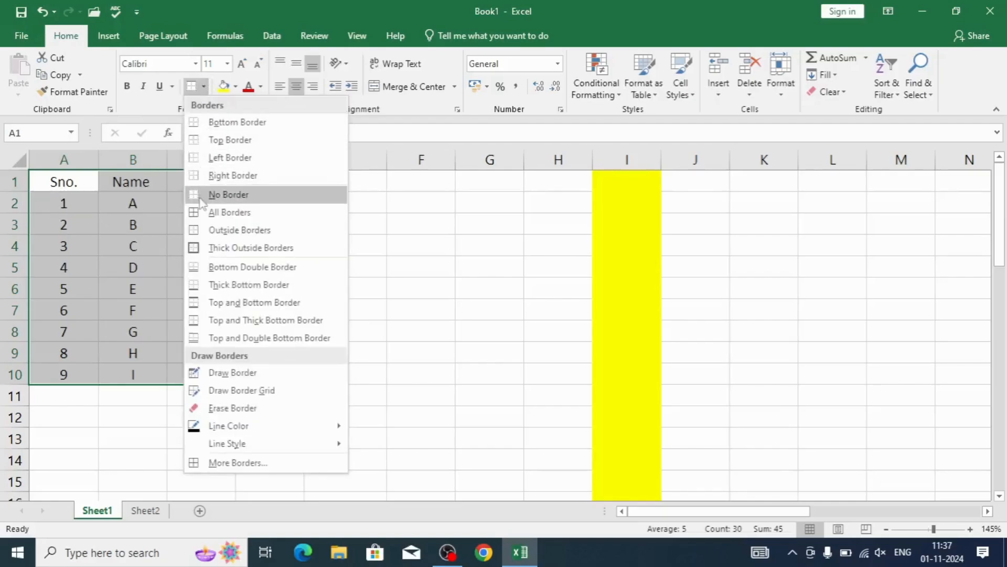
{"action": "left_click", "coordinate": [202, 139]}
{"action": "left_click", "coordinate": [182, 373]}
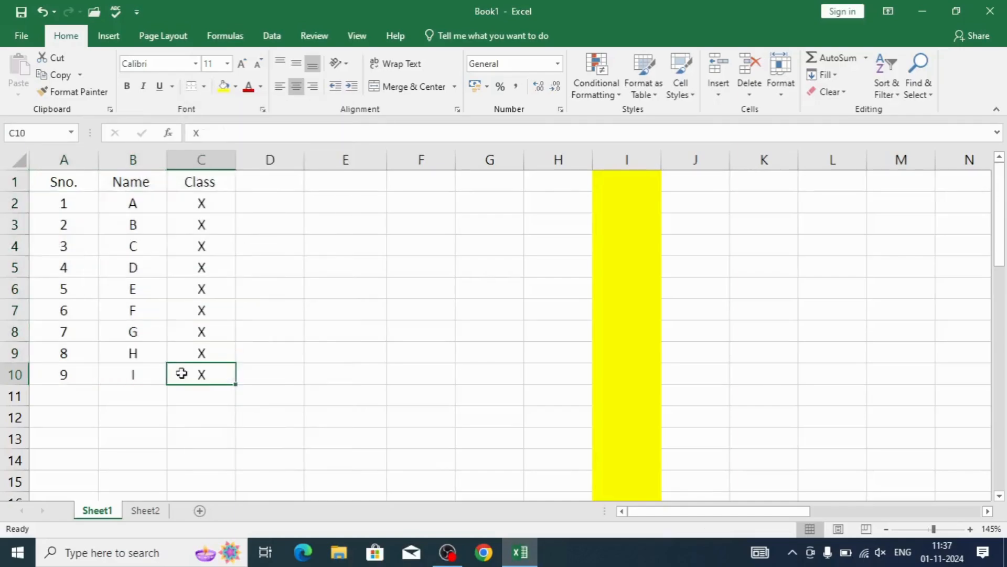
{"action": "key", "text": "ctrl+p"}
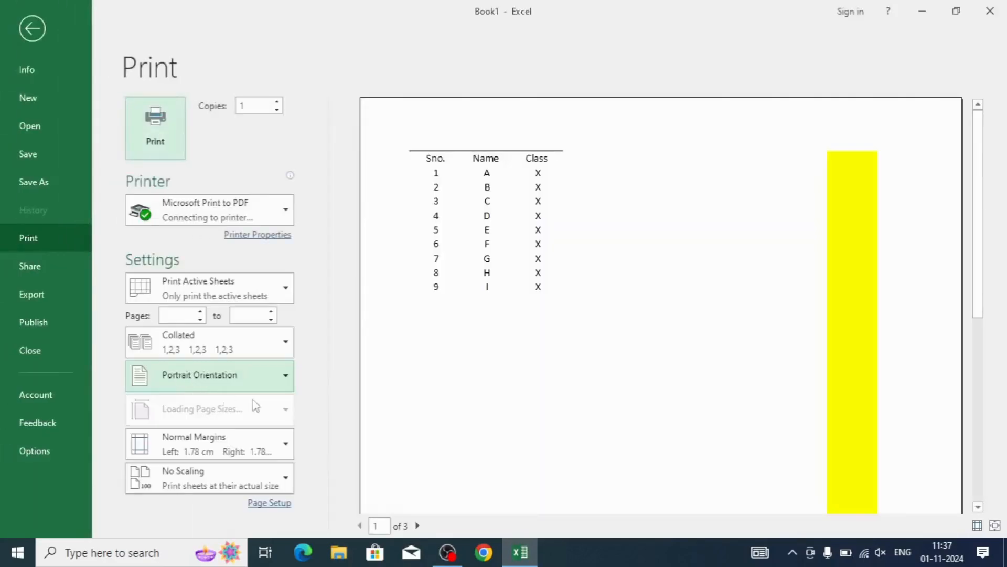
{"action": "key", "text": "Escape"}
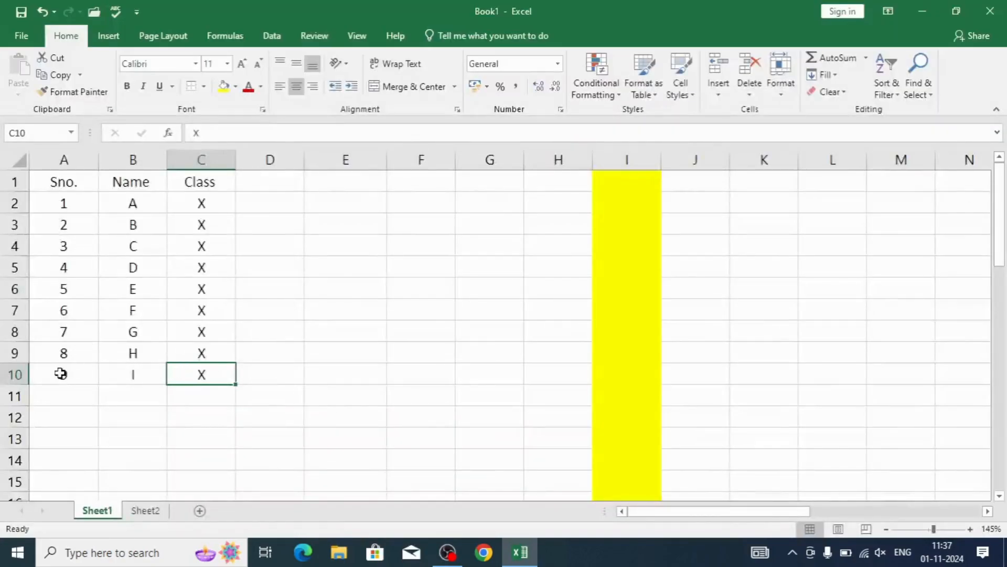
- Apply a Bottom Border to the last table row A10:C10 and check it in the print preview
{"action": "left_click_drag", "start_coordinate": [61, 373], "coordinate": [219, 367]}
{"action": "left_click", "coordinate": [204, 87]}
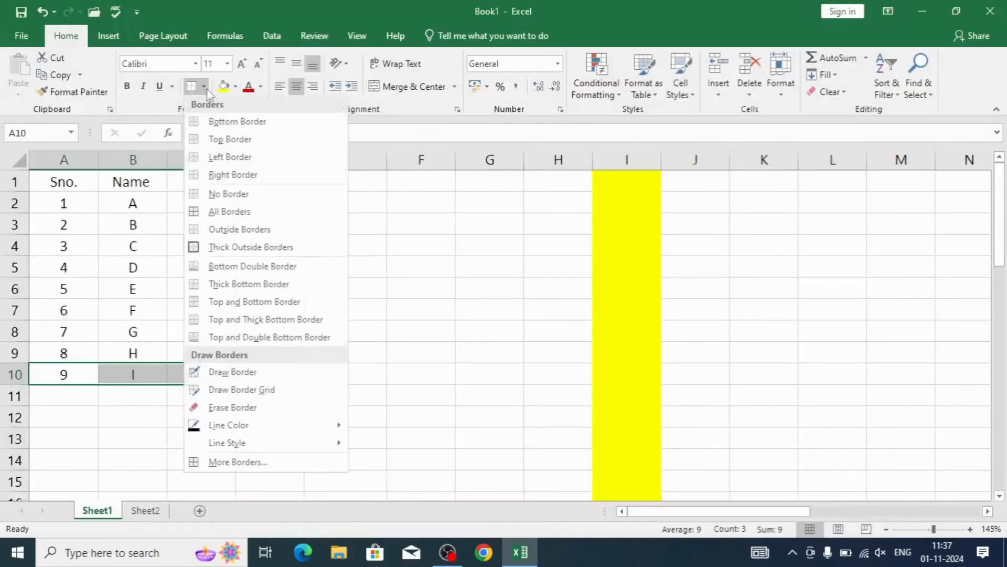
{"action": "left_click", "coordinate": [194, 126]}
{"action": "left_click", "coordinate": [141, 436]}
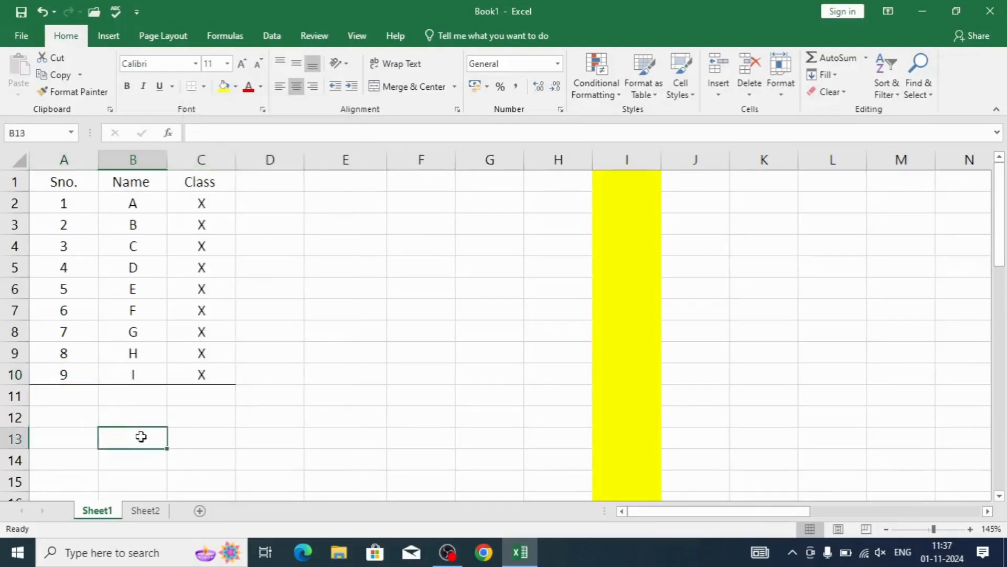
{"action": "key", "text": "ctrl+p"}
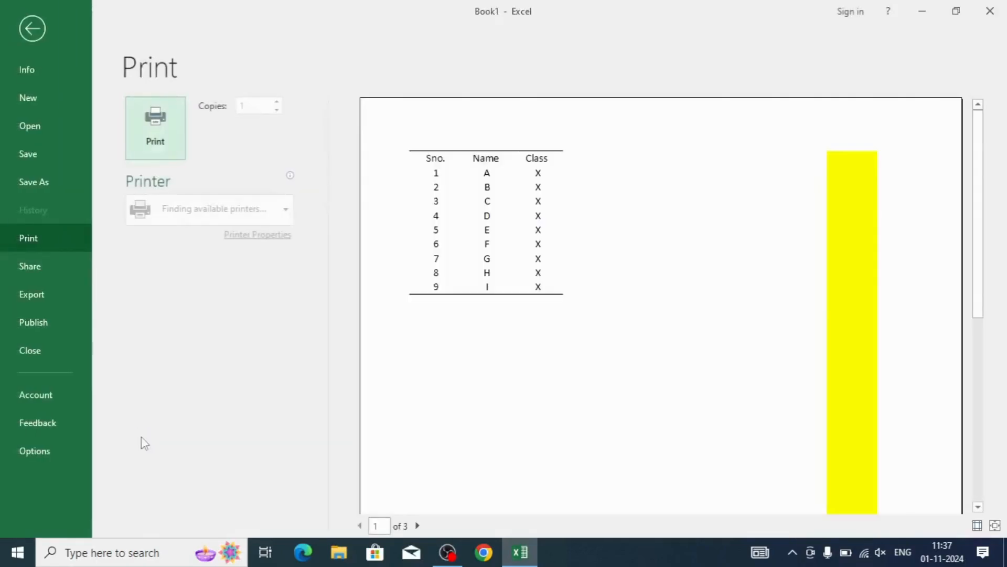
{"action": "key", "text": "Escape"}
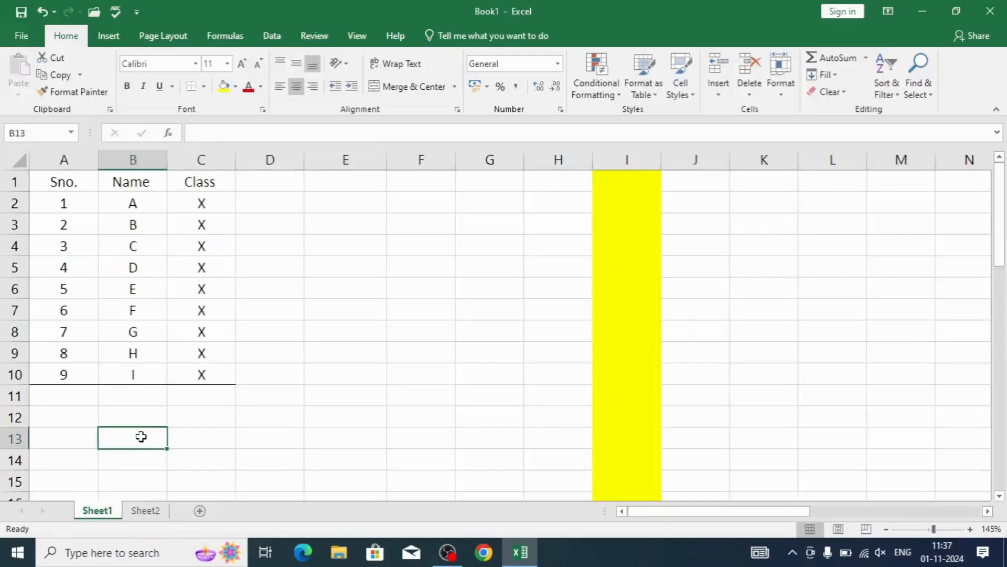
- Clear the top and bottom borders from the table A1:C10
{"action": "left_click_drag", "start_coordinate": [64, 184], "coordinate": [185, 369]}
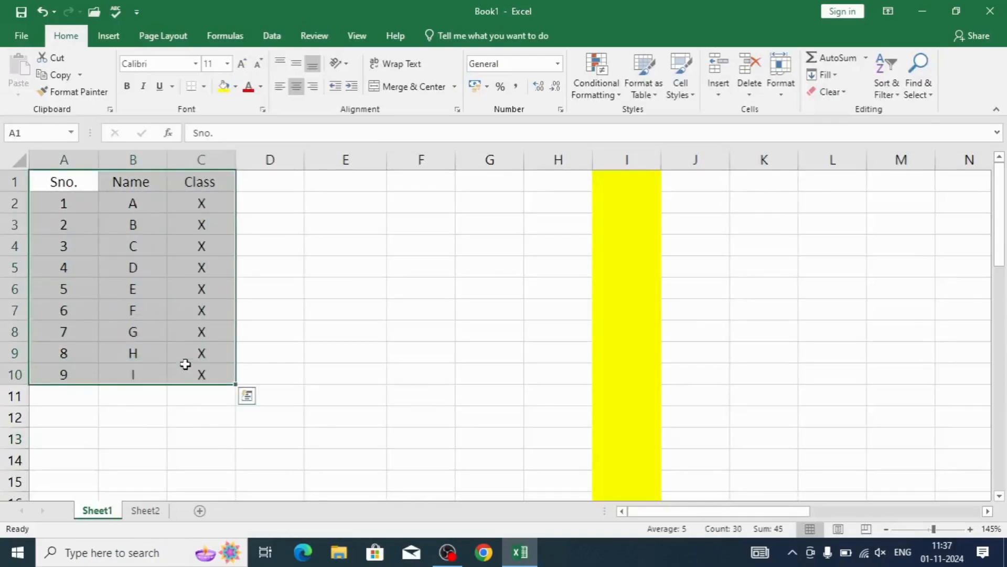
{"action": "left_click", "coordinate": [204, 86]}
{"action": "left_click", "coordinate": [204, 193]}
- Apply Thick Outside Borders around the table A1:C10 and check them in the print preview
{"action": "left_click", "coordinate": [204, 87]}
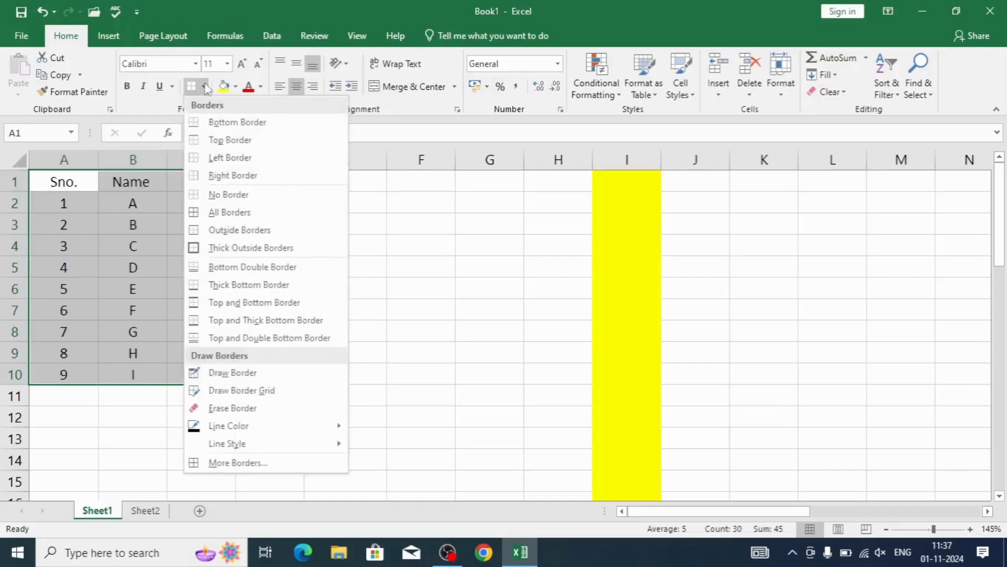
{"action": "left_click", "coordinate": [196, 248]}
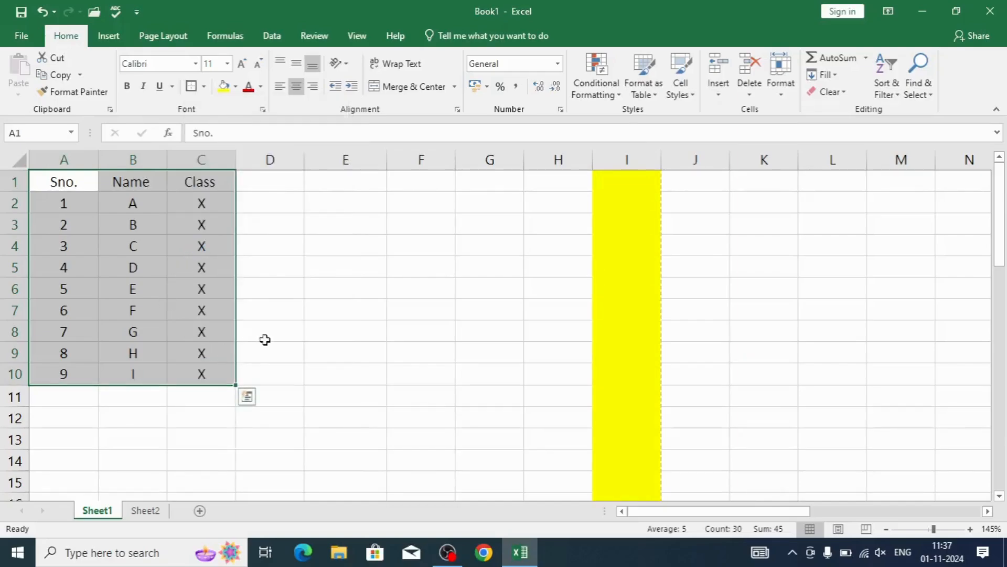
{"action": "left_click", "coordinate": [178, 316]}
{"action": "key", "text": "ctrl+p"}
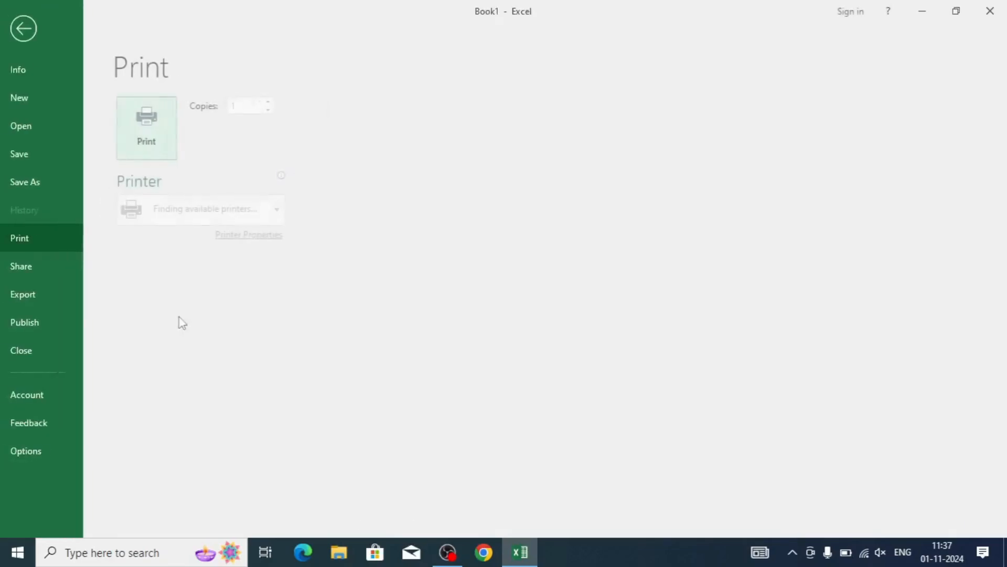
{"action": "key", "text": "Escape"}
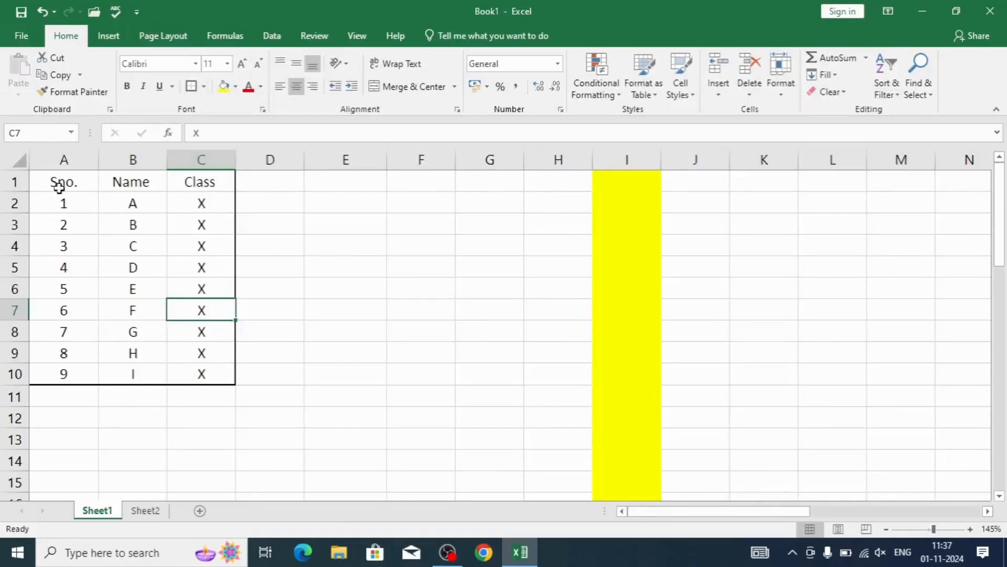
- Apply a Bottom Double Border to the table A1:C10 and check it in the print preview
{"action": "left_click_drag", "start_coordinate": [58, 184], "coordinate": [184, 374]}
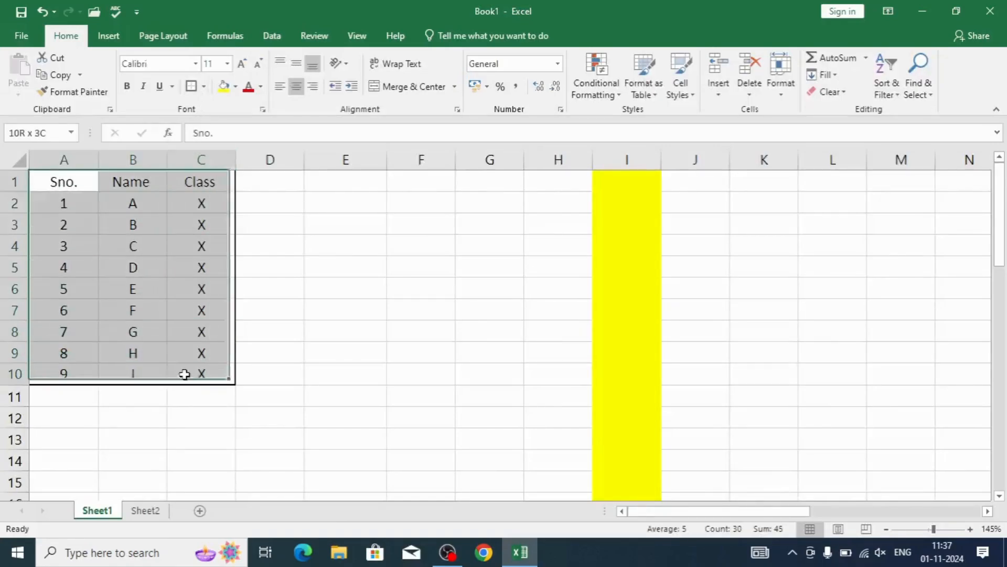
{"action": "left_click", "coordinate": [204, 86]}
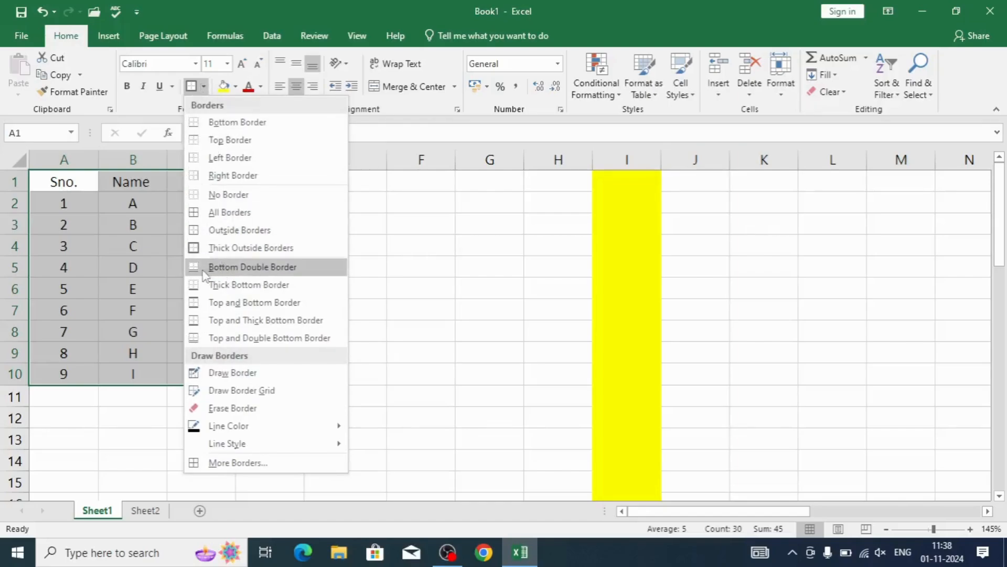
{"action": "left_click", "coordinate": [226, 267]}
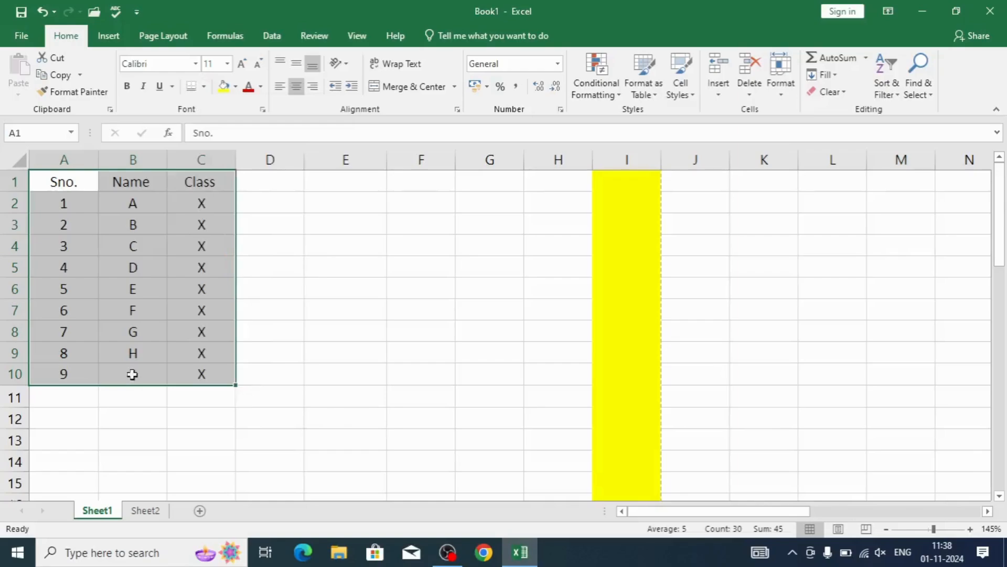
{"action": "left_click", "coordinate": [272, 270]}
{"action": "left_click", "coordinate": [114, 265]}
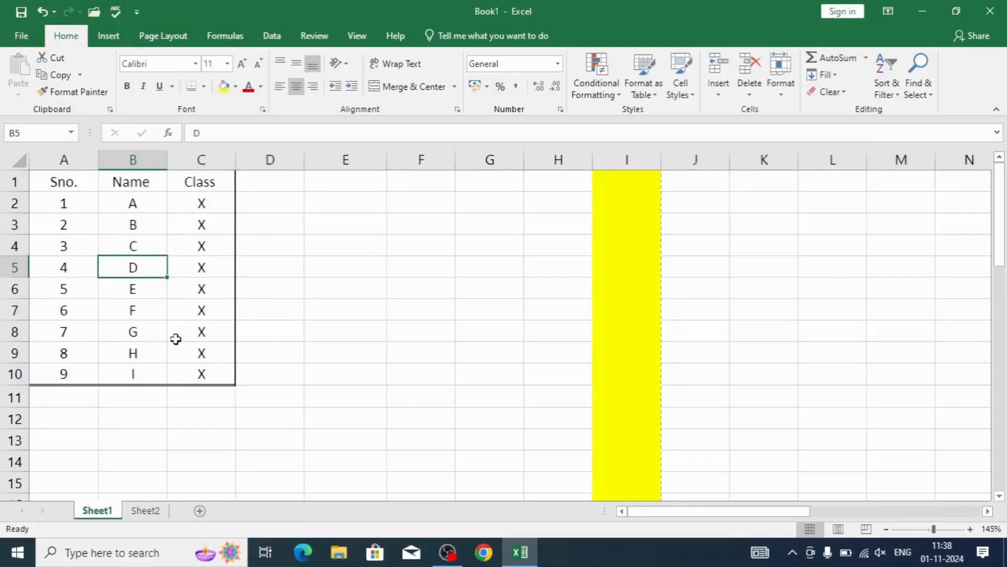
{"action": "key", "text": "ctrl+p"}
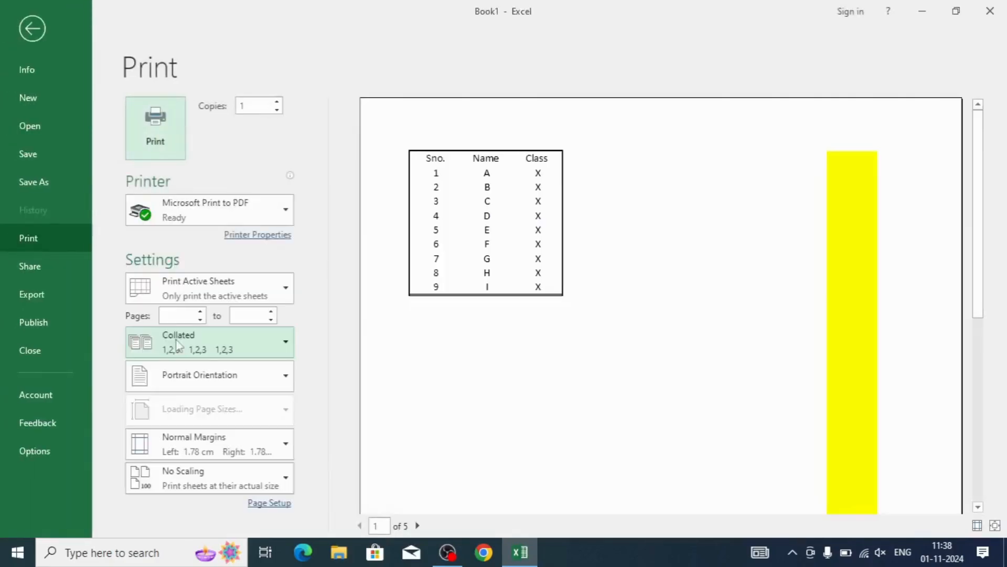
{"action": "key", "text": "Escape"}
- Remove all borders from the table A1:C10 and open the list of border styles
{"action": "left_click_drag", "start_coordinate": [52, 178], "coordinate": [230, 377]}
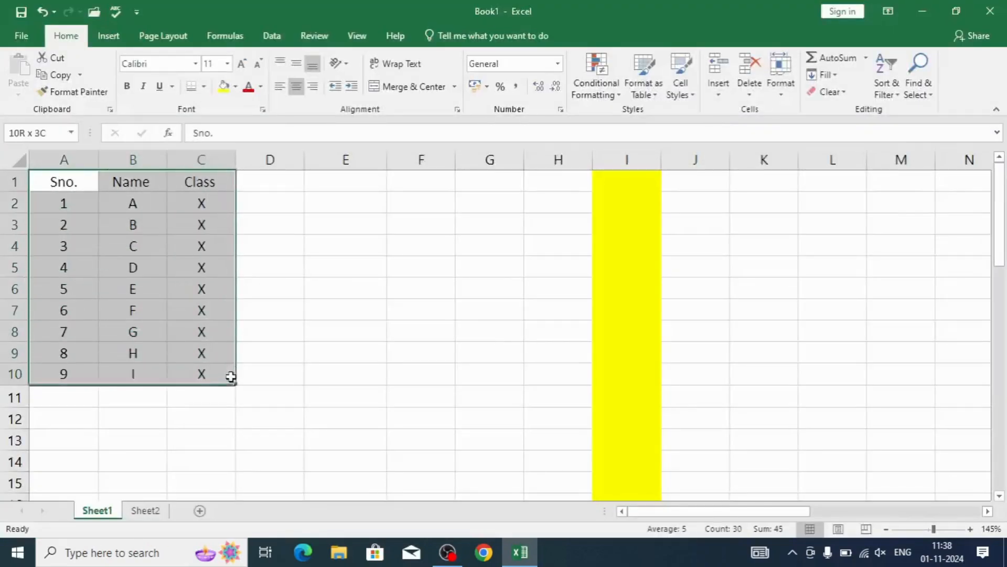
{"action": "left_click", "coordinate": [204, 86]}
{"action": "left_click", "coordinate": [200, 193]}
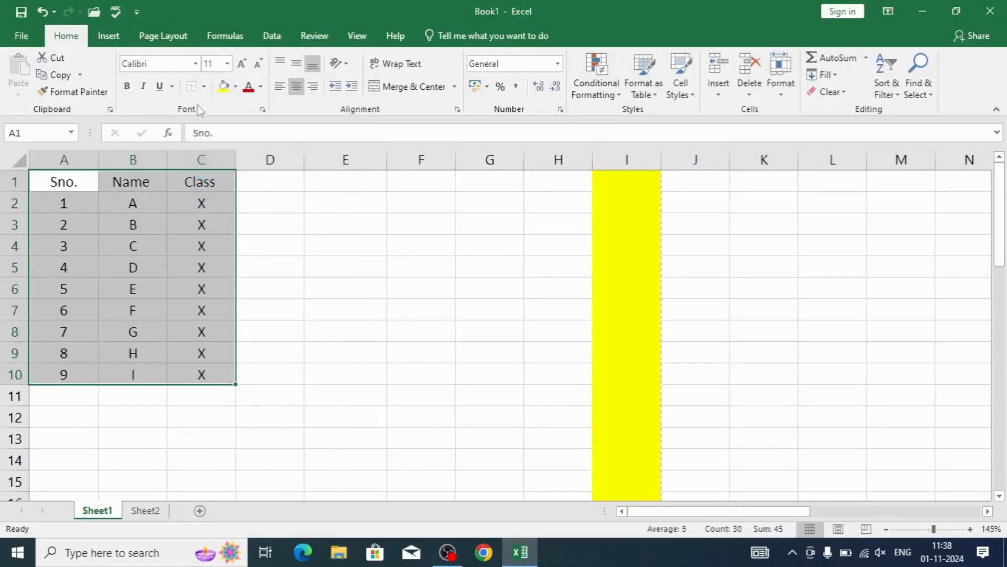
{"action": "left_click", "coordinate": [204, 87]}
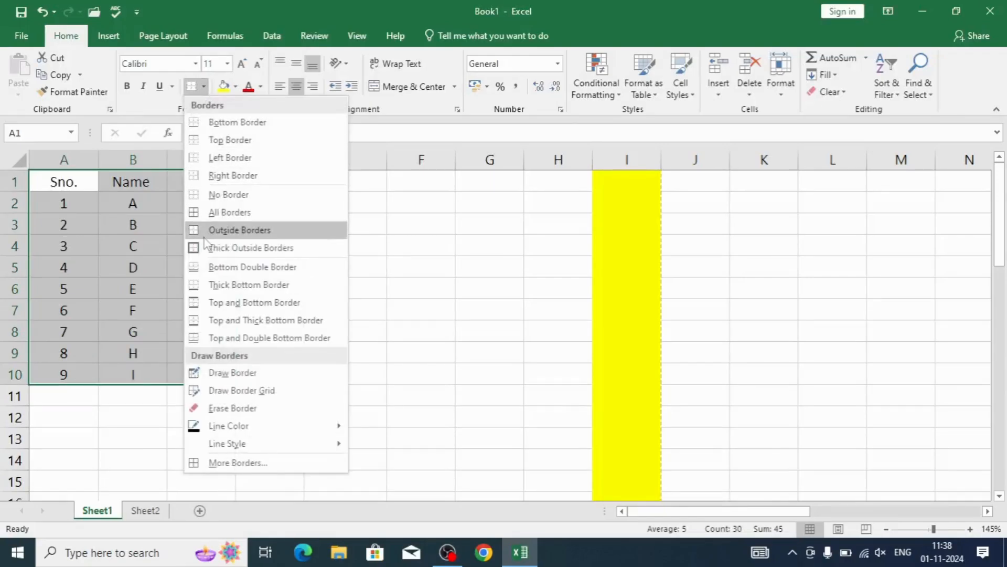
- Apply a bottom double border to the table in A1:C10 and check it in the print preview
{"action": "left_click", "coordinate": [202, 266]}
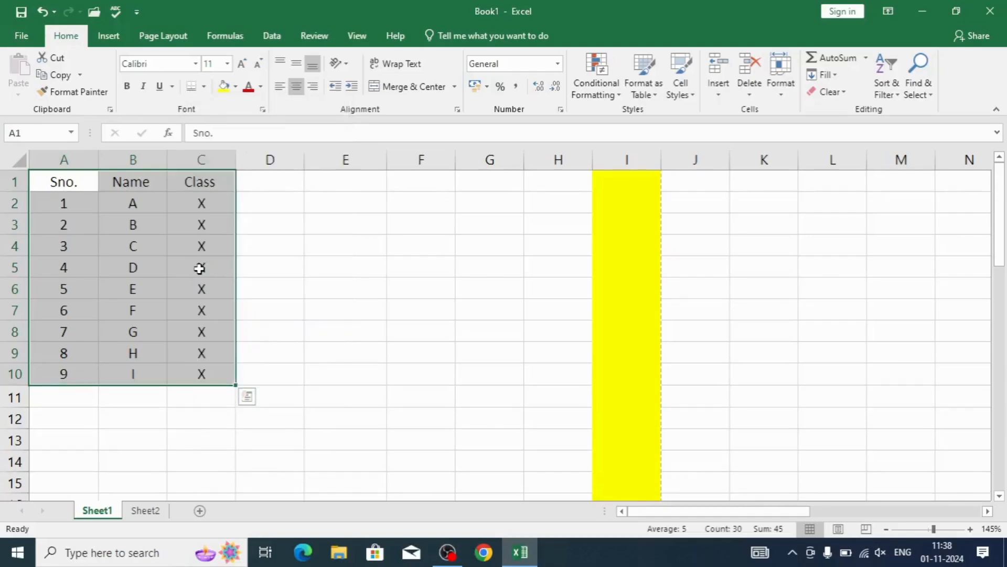
{"action": "left_click", "coordinate": [174, 350]}
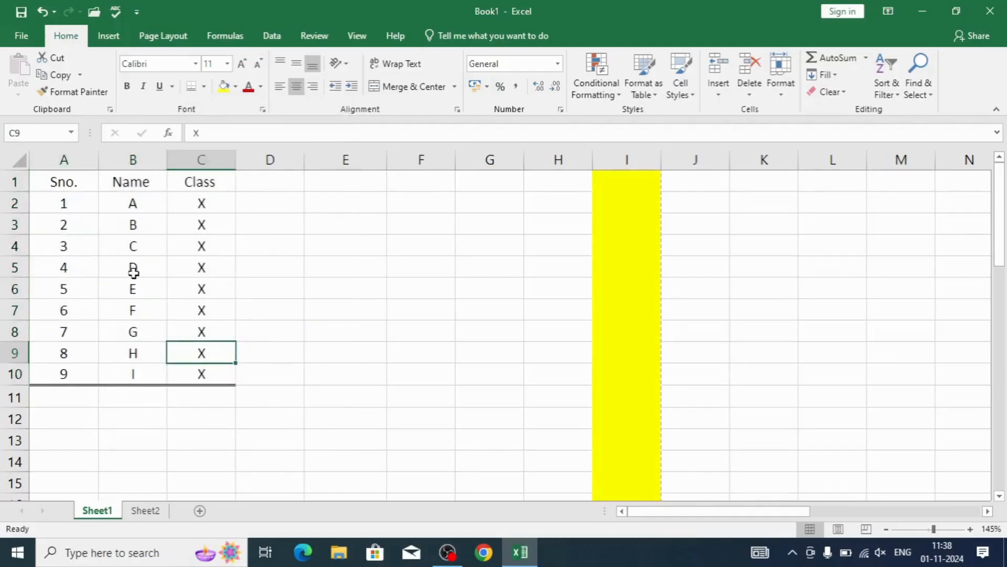
{"action": "key", "text": "ctrl+p"}
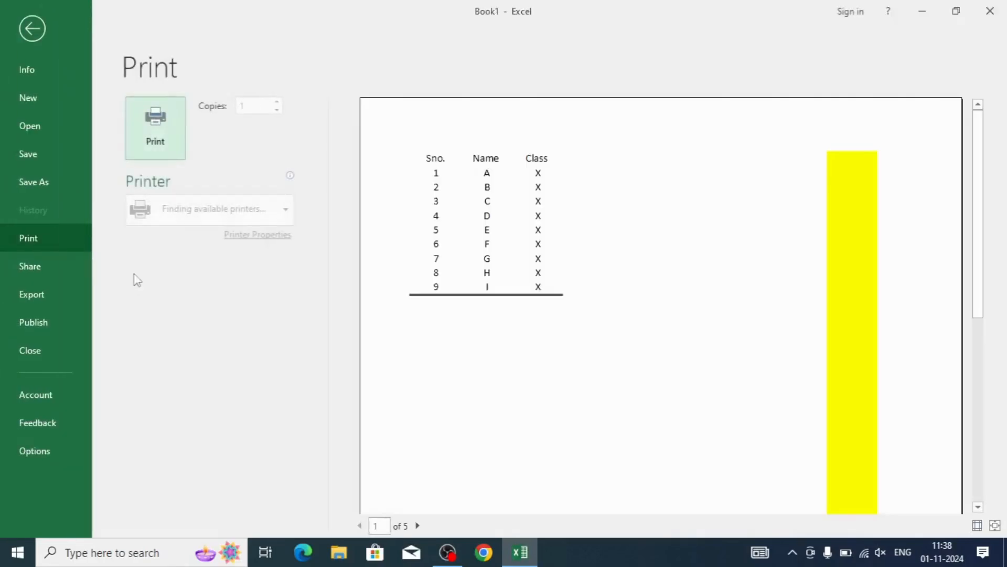
{"action": "key", "text": "Escape"}
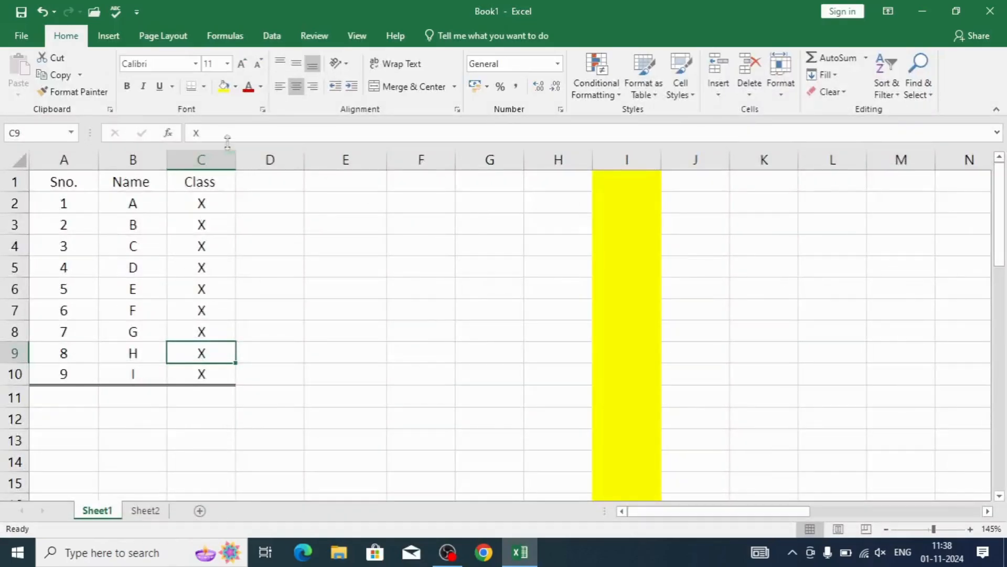
- Remove the borders from the table in A1:C10
{"action": "left_click_drag", "start_coordinate": [39, 186], "coordinate": [197, 376]}
{"action": "left_click", "coordinate": [203, 86]}
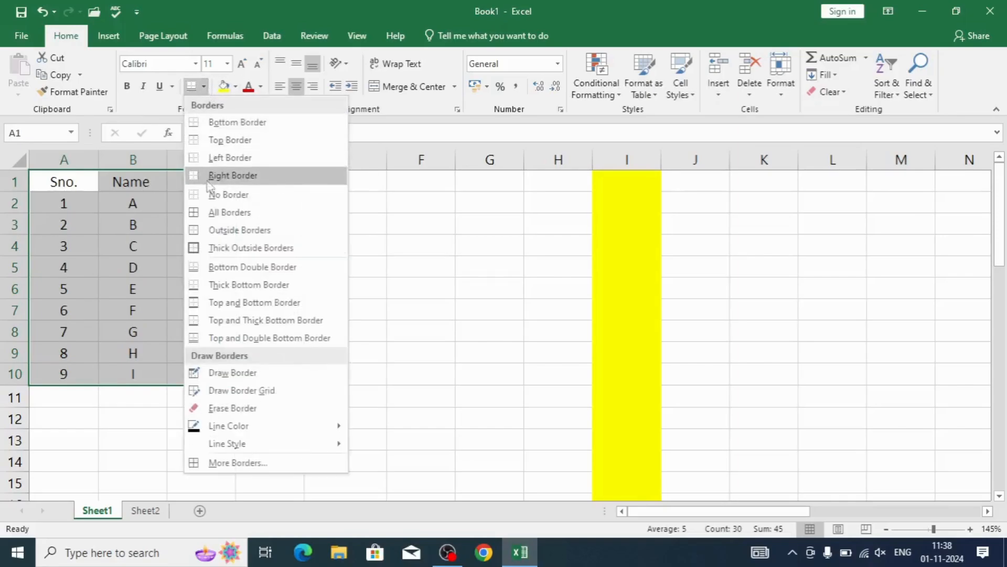
{"action": "left_click", "coordinate": [201, 201]}
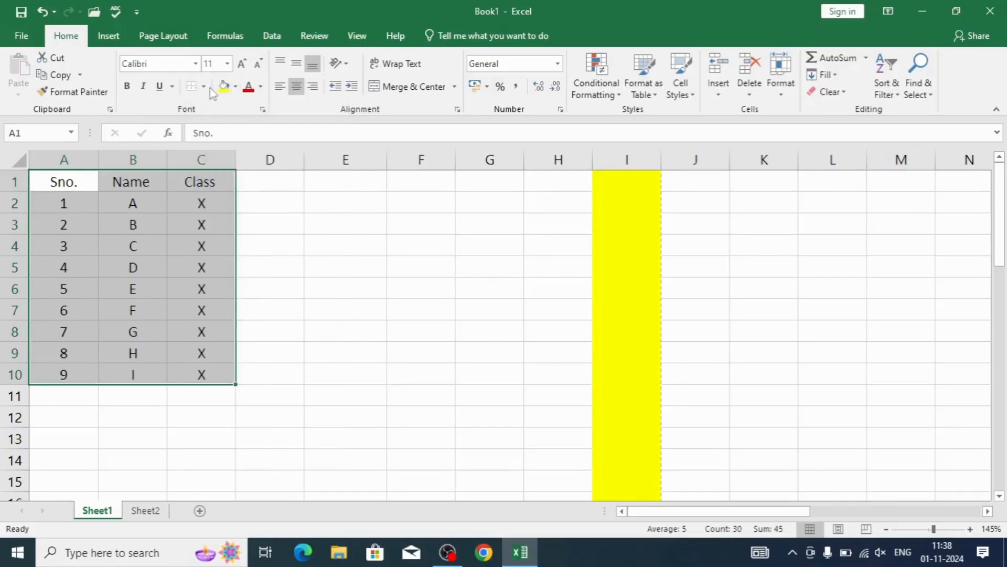
- Use Draw Border to outline the table in A1:C10 and check it in the print preview
{"action": "left_click", "coordinate": [204, 86]}
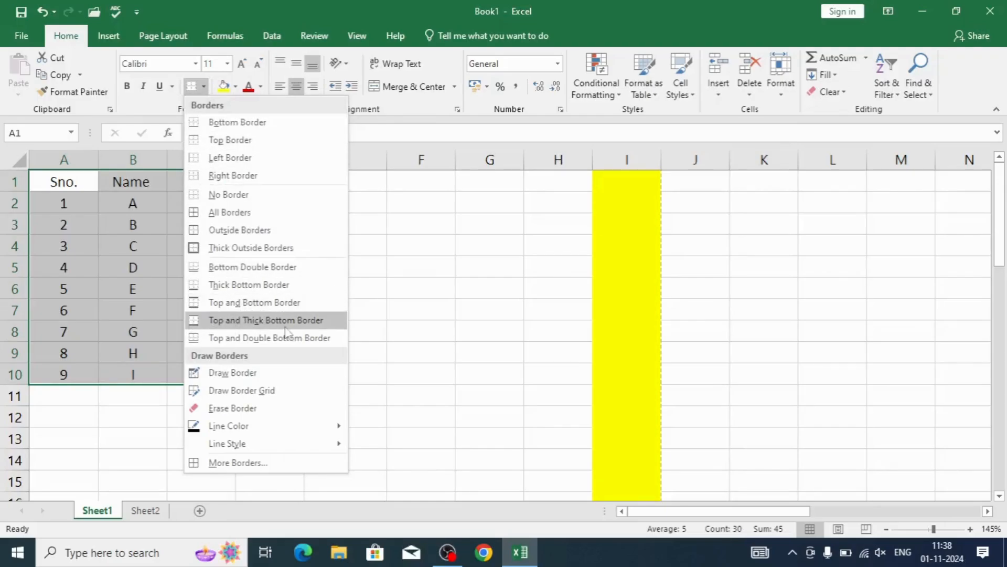
{"action": "left_click", "coordinate": [200, 377]}
{"action": "left_click_drag", "start_coordinate": [49, 181], "coordinate": [201, 374]}
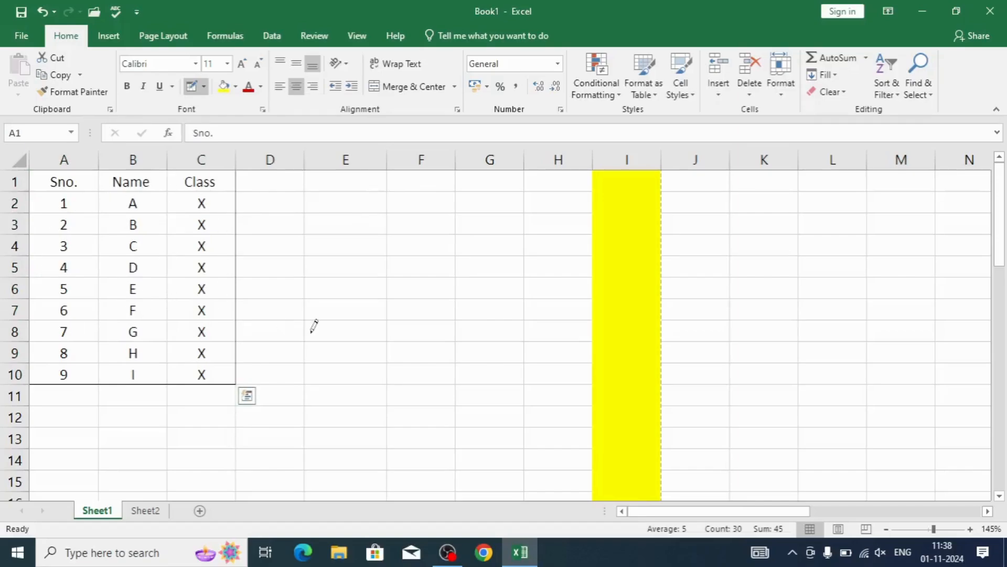
{"action": "key", "text": "ctrl+p"}
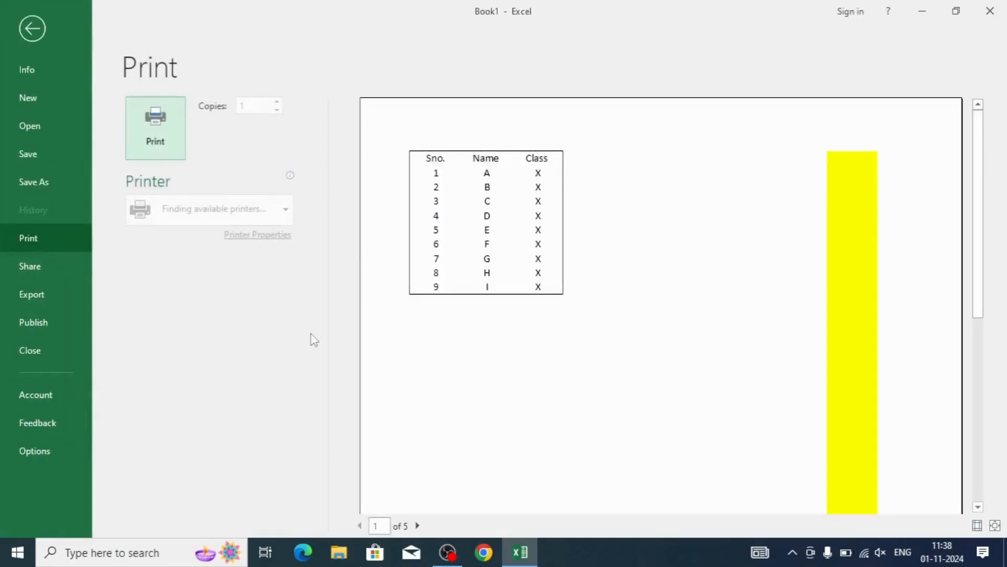
{"action": "key", "text": "Escape"}
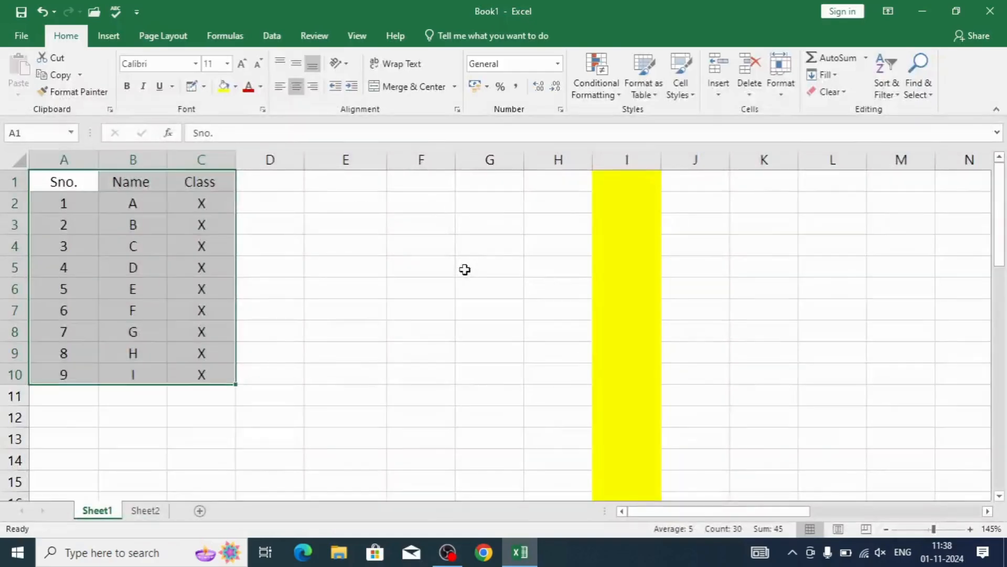
- Replace the outline of A1:C10 with a grid made using Draw Border Grid and check it in the print preview
{"action": "left_click", "coordinate": [204, 87]}
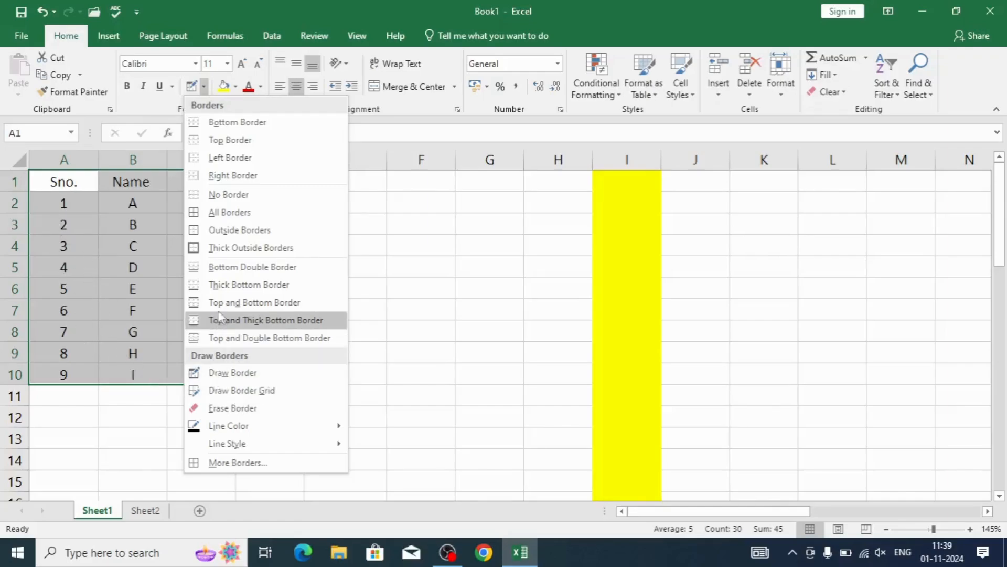
{"action": "left_click", "coordinate": [204, 196]}
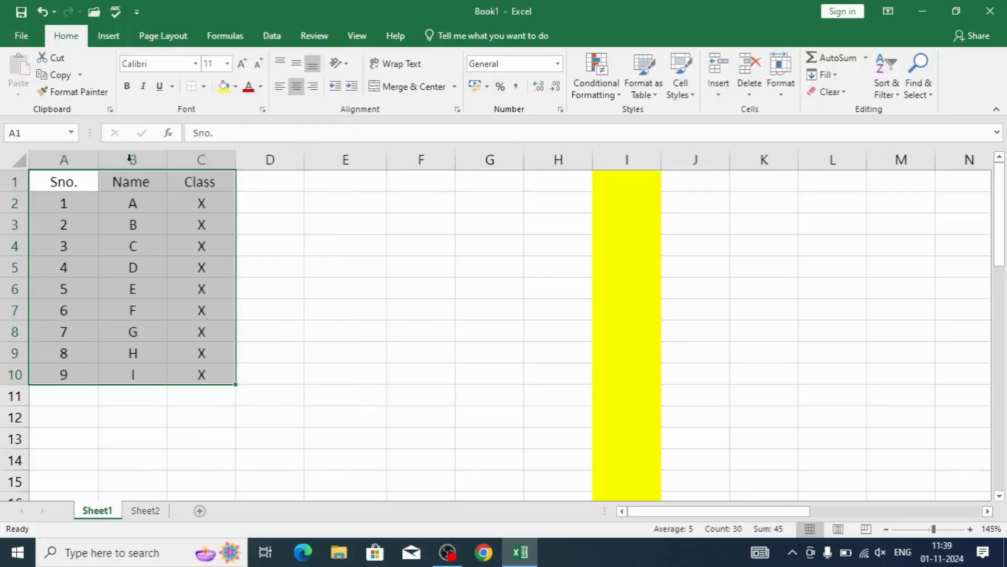
{"action": "left_click", "coordinate": [204, 85]}
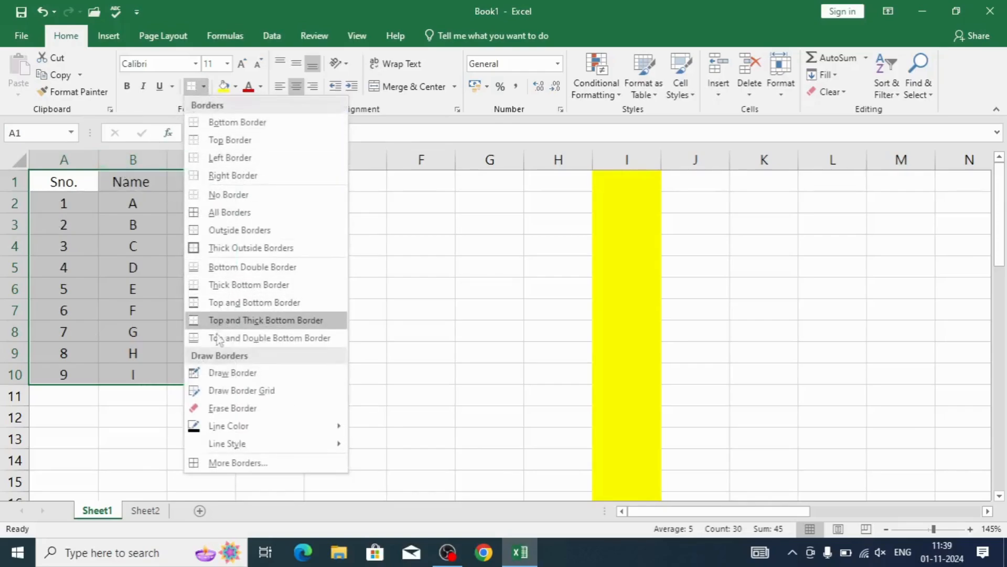
{"action": "left_click", "coordinate": [196, 390]}
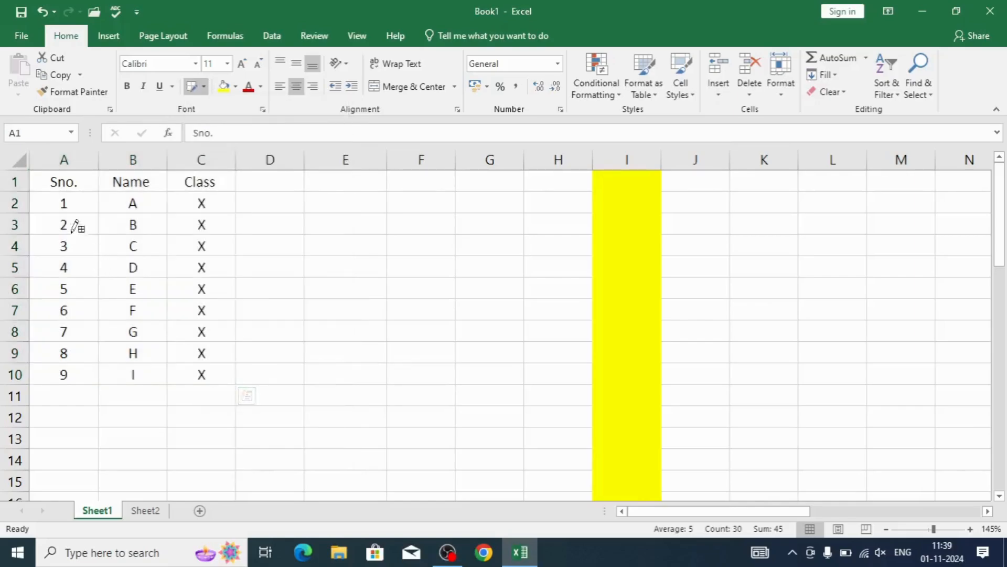
{"action": "left_click_drag", "start_coordinate": [61, 180], "coordinate": [217, 369]}
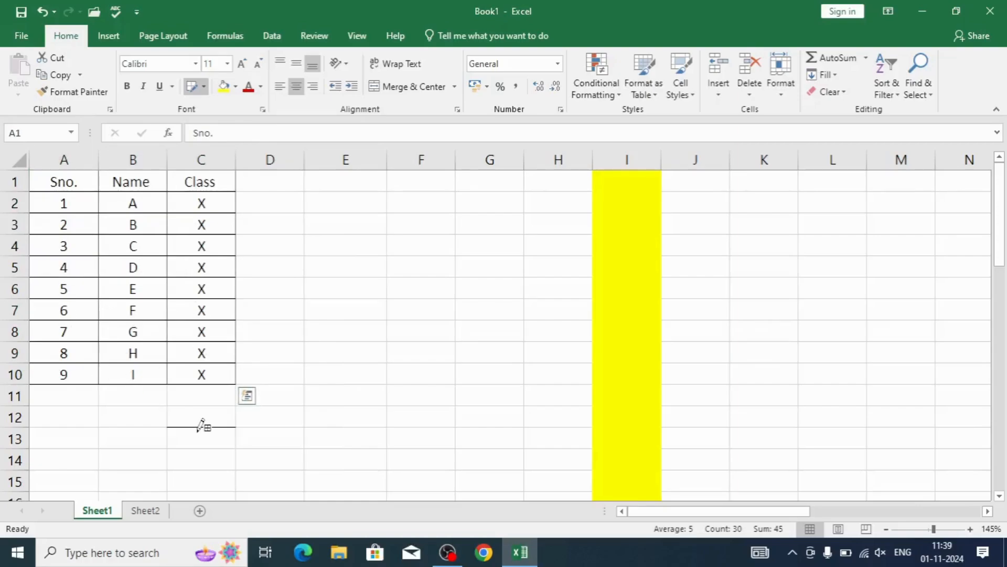
{"action": "key", "text": "Escape"}
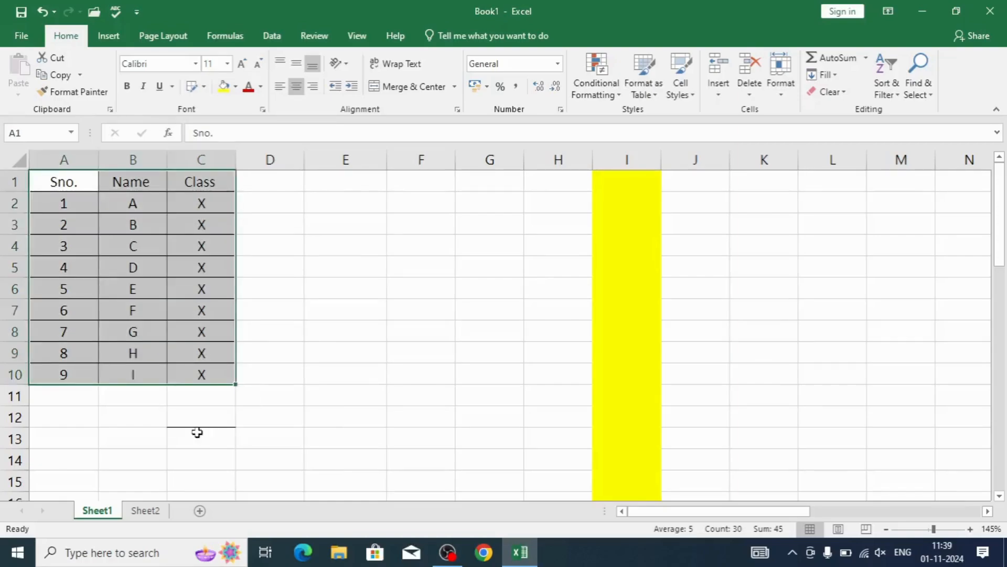
{"action": "key", "text": "ctrl+p"}
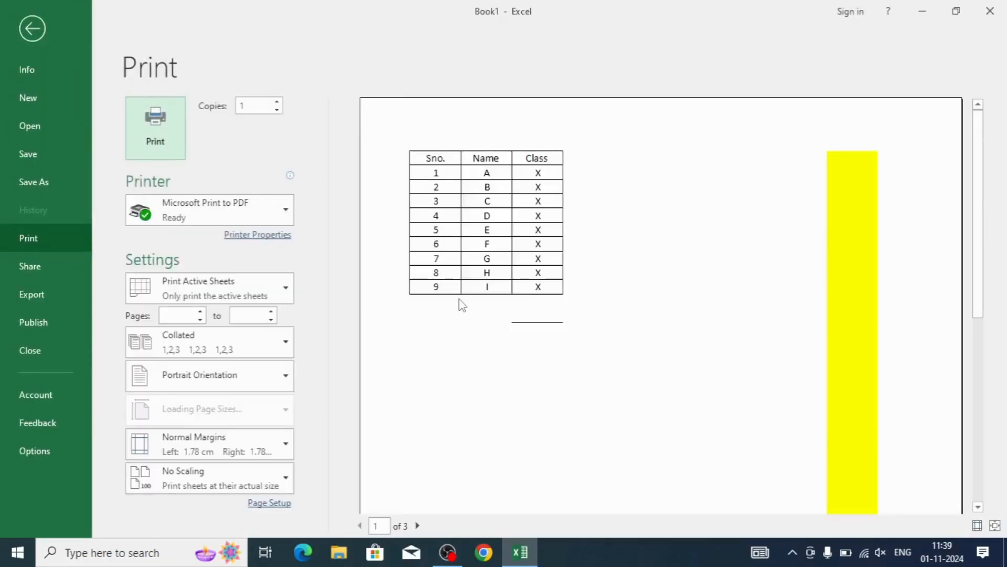
{"action": "key", "text": "Escape"}
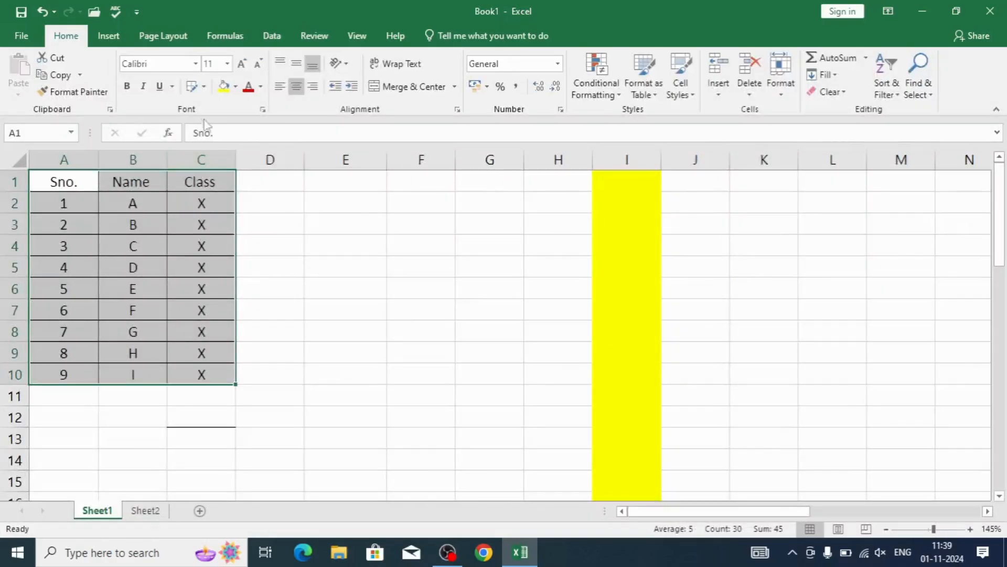
- Clear all borders from the table and the cells below it, down to row 13
{"action": "left_click_drag", "start_coordinate": [43, 178], "coordinate": [262, 441]}
{"action": "left_click", "coordinate": [204, 86]}
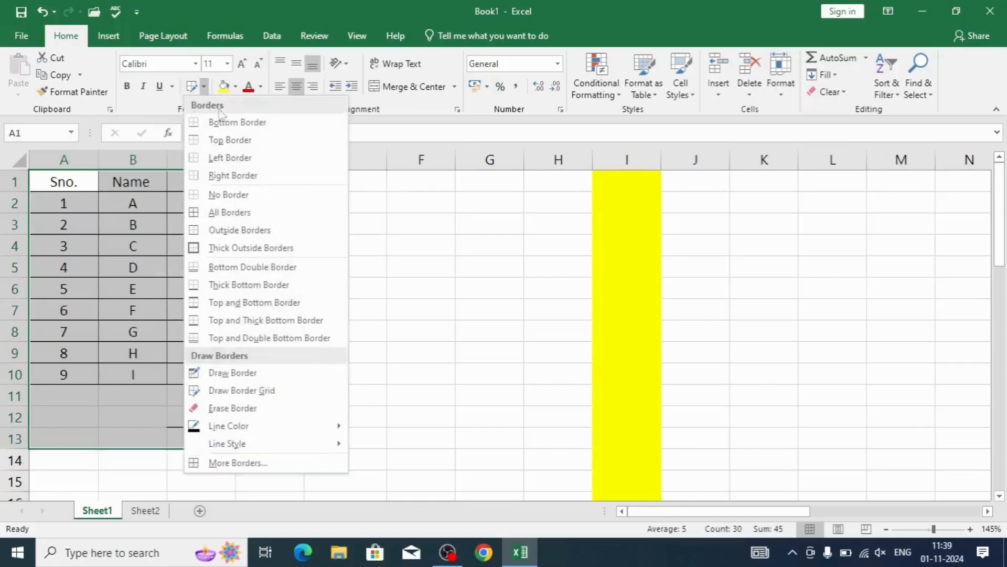
{"action": "left_click", "coordinate": [231, 195]}
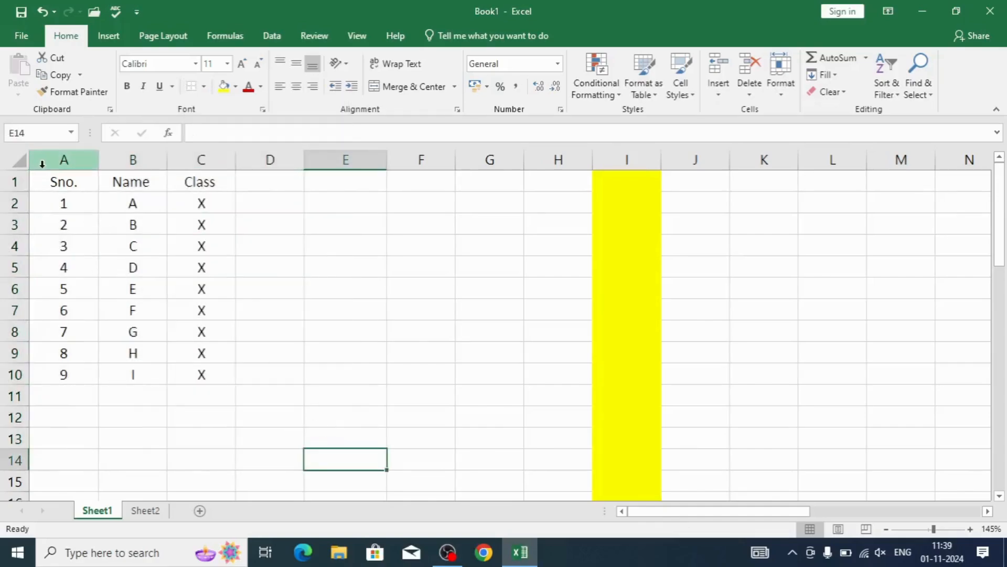
- Draw a border outline around the table in A1:C10 with Draw Border
{"action": "left_click_drag", "start_coordinate": [52, 183], "coordinate": [215, 394]}
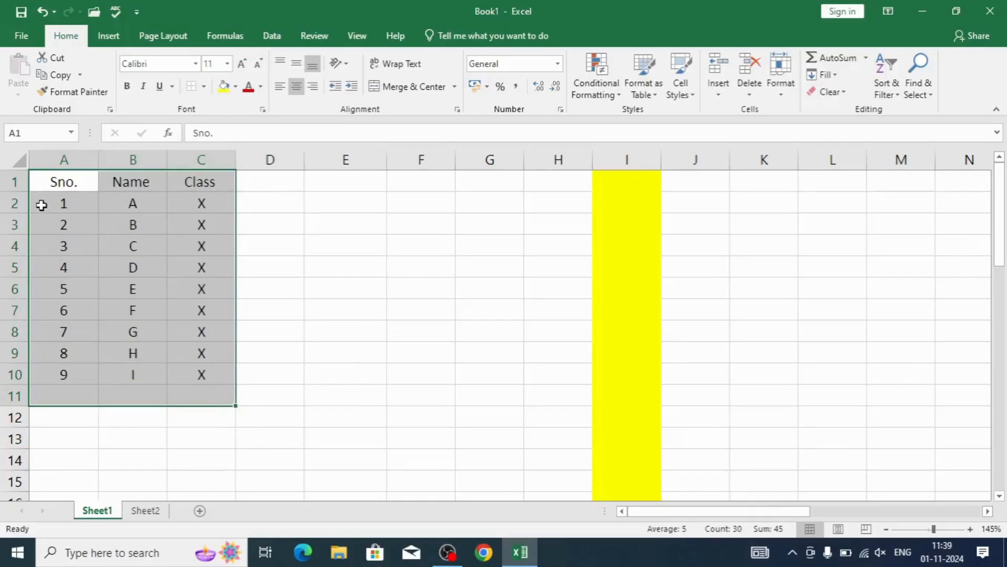
{"action": "left_click_drag", "start_coordinate": [55, 181], "coordinate": [206, 359]}
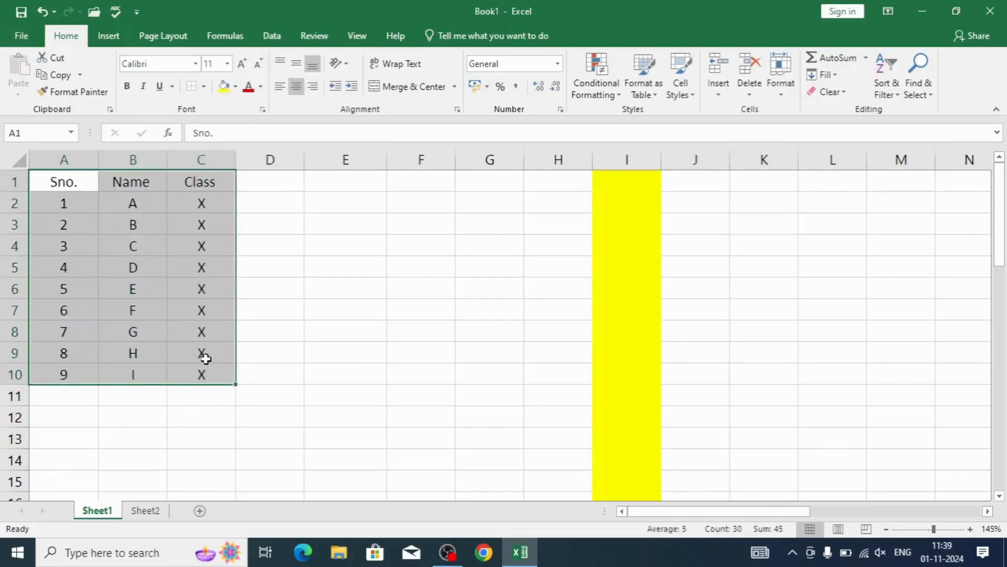
{"action": "left_click", "coordinate": [204, 86]}
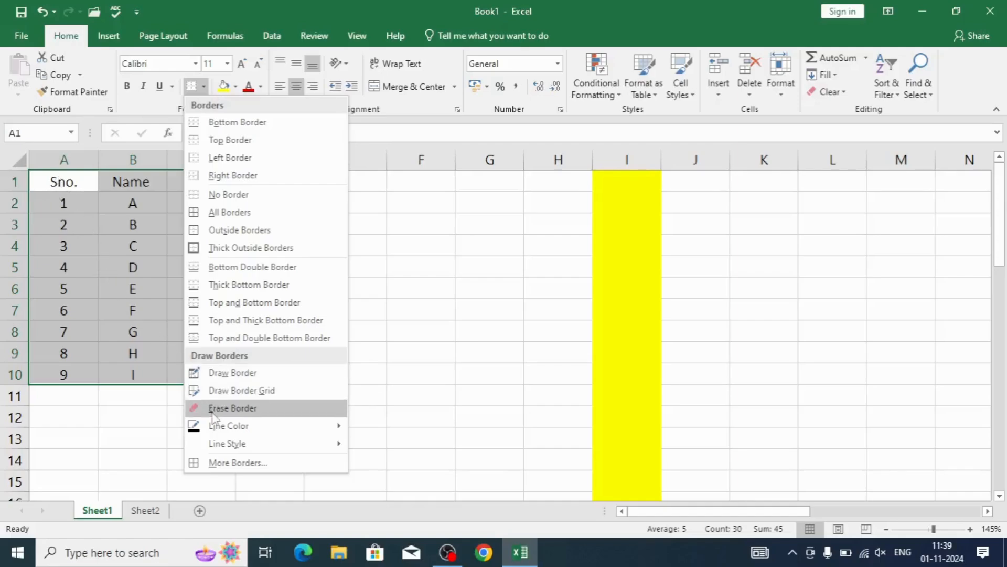
{"action": "left_click", "coordinate": [211, 378]}
{"action": "mouse_move", "coordinate": [60, 174]}
{"action": "left_mouse_down"}
{"action": "mouse_move", "coordinate": [135, 294]}
{"action": "mouse_move", "coordinate": [200, 373]}
{"action": "left_mouse_up"}
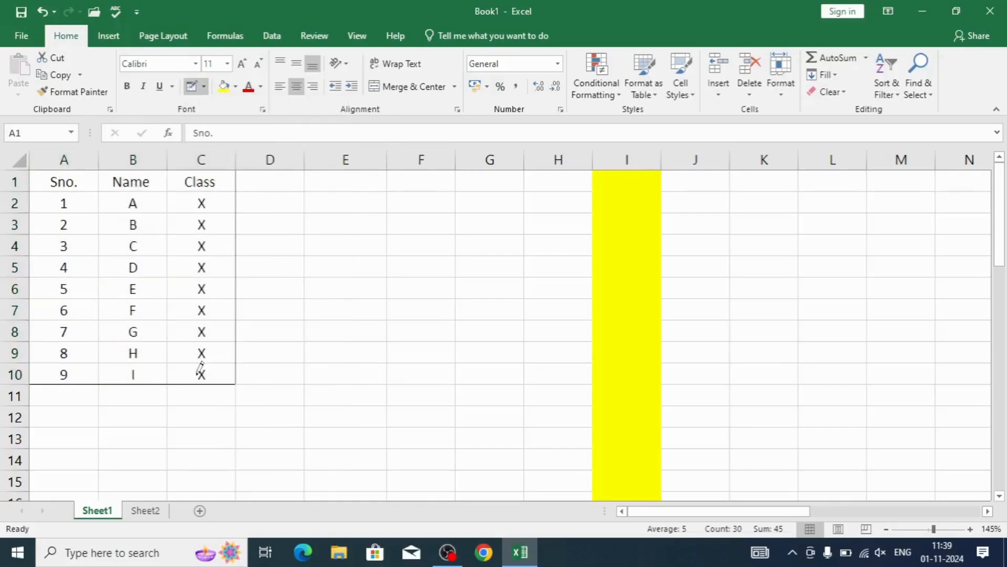
- Erase the drawn outline around A1:C10 with Erase Border and leave the eraser mode
{"action": "left_click", "coordinate": [203, 86]}
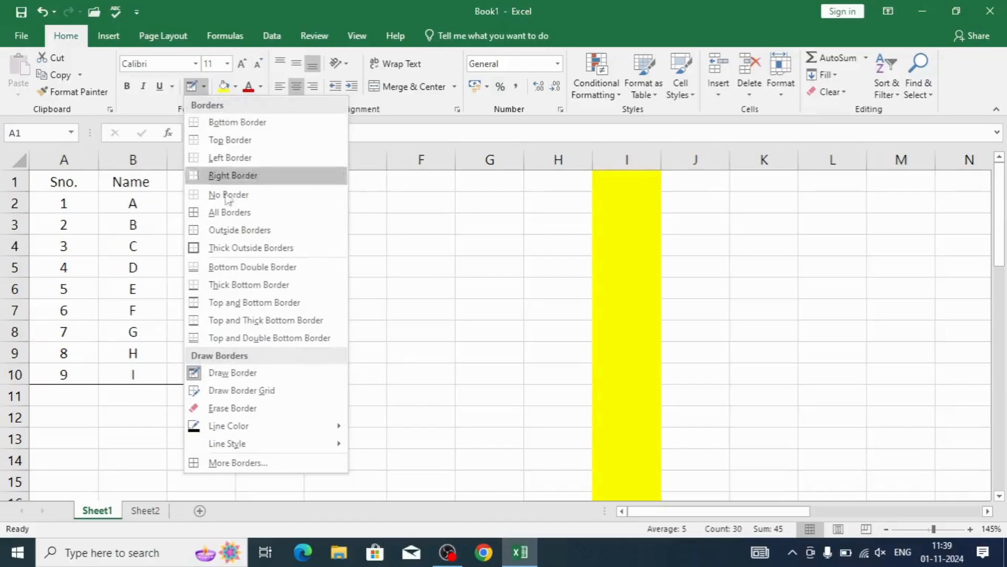
{"action": "left_click", "coordinate": [210, 408]}
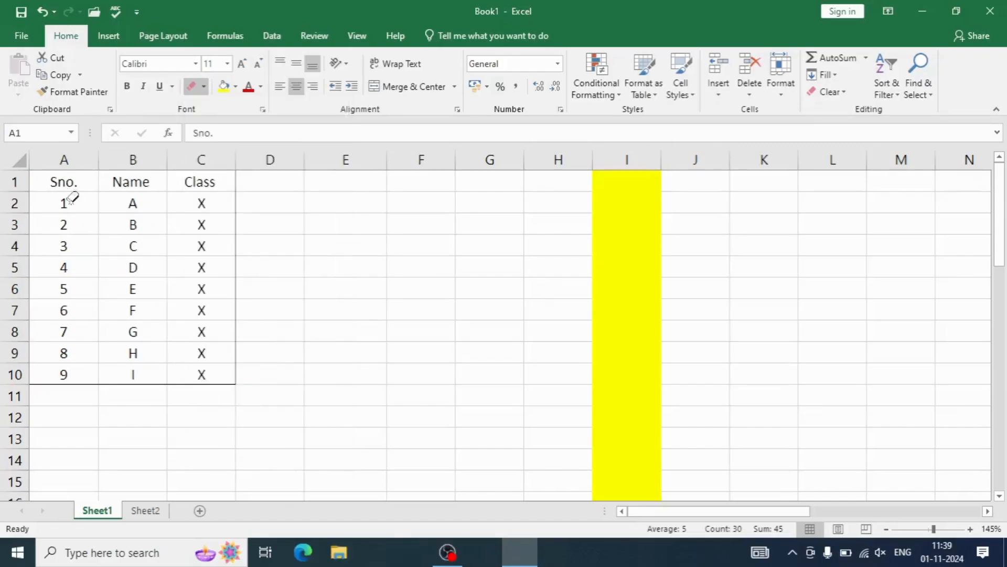
{"action": "mouse_move", "coordinate": [74, 198]}
{"action": "left_mouse_down"}
{"action": "mouse_move", "coordinate": [227, 353]}
{"action": "mouse_move", "coordinate": [229, 381]}
{"action": "left_mouse_up"}
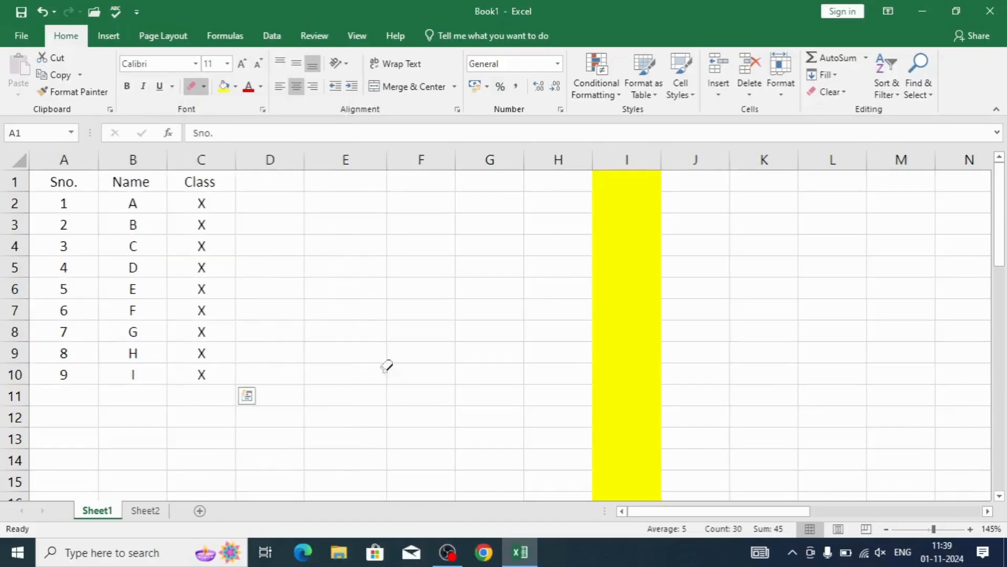
{"action": "key", "text": "Escape"}
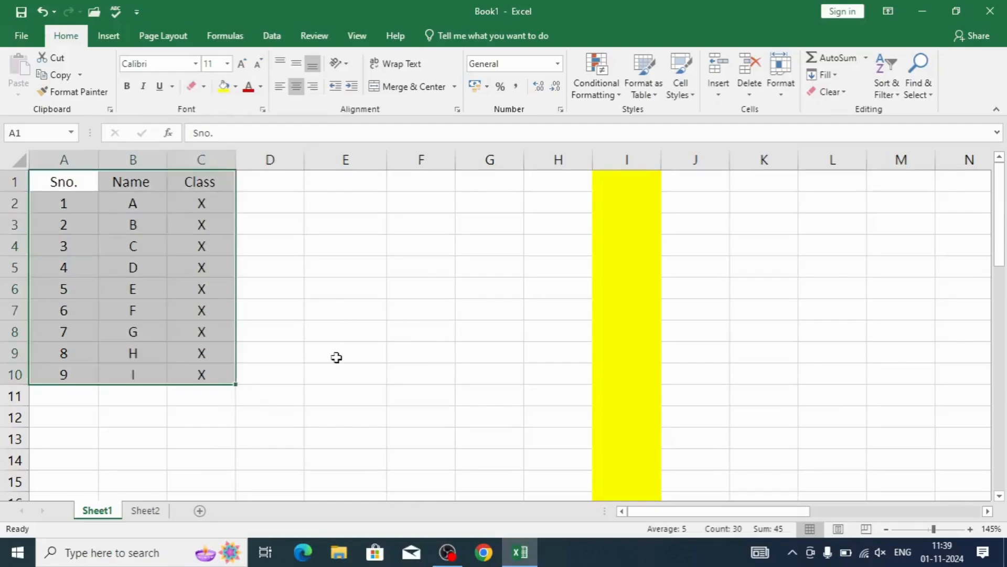
- Set the border line color to the orange theme color and draw an outline around A1:C10
{"action": "left_click", "coordinate": [204, 87]}
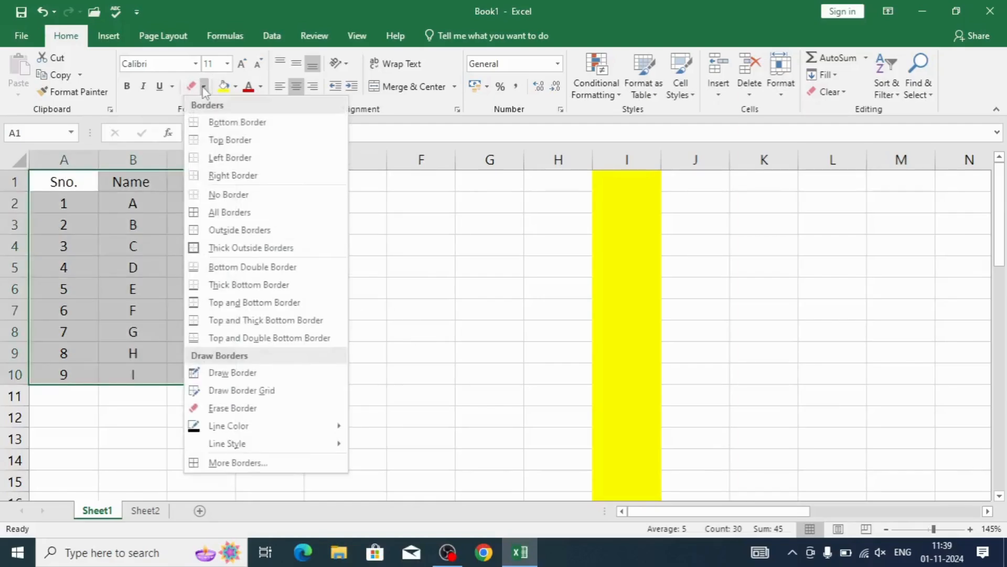
{"action": "mouse_move", "coordinate": [200, 430]}
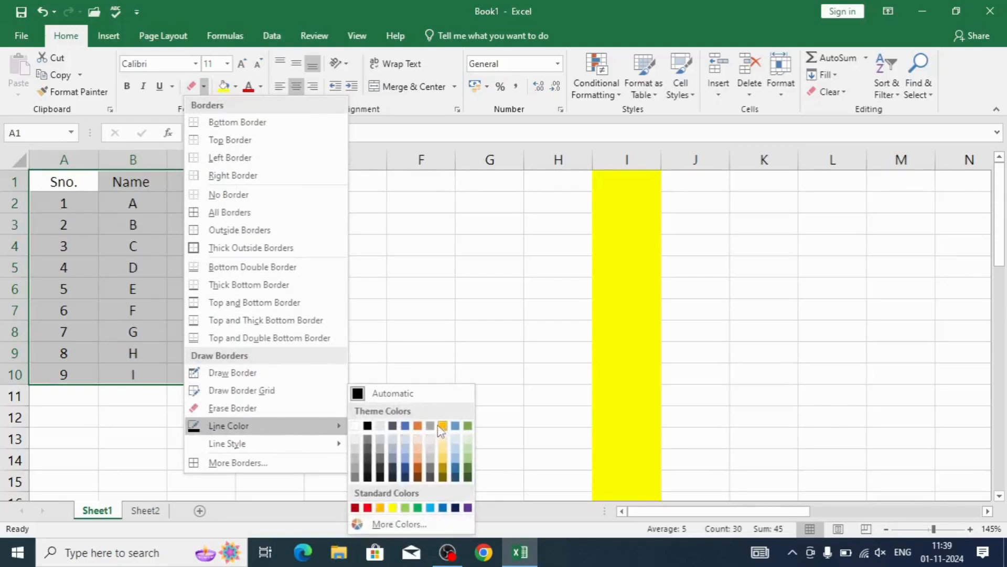
{"action": "left_click", "coordinate": [417, 426]}
{"action": "mouse_move", "coordinate": [77, 188]}
{"action": "left_mouse_down"}
{"action": "mouse_move", "coordinate": [199, 399]}
{"action": "mouse_move", "coordinate": [198, 364]}
{"action": "left_mouse_up"}
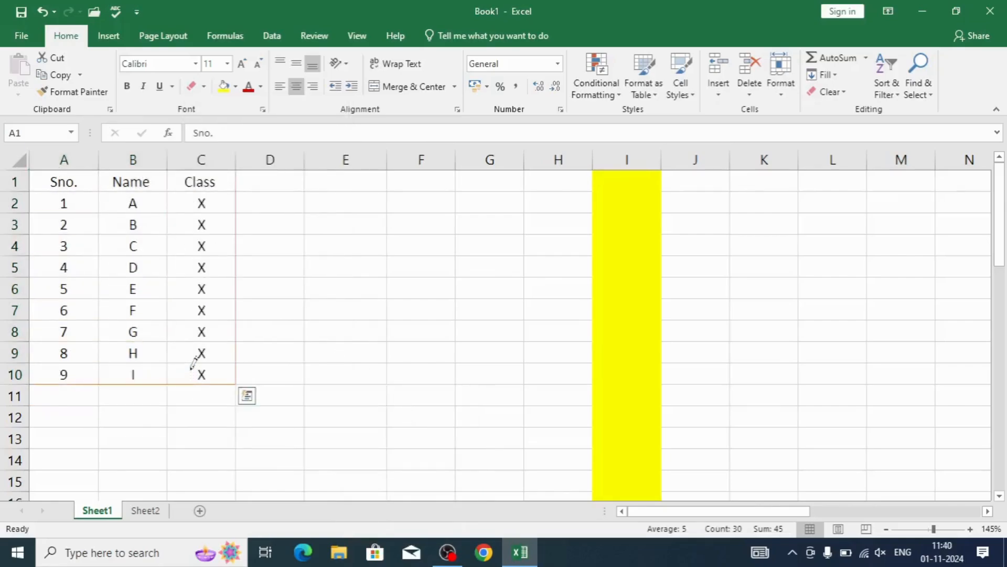
- Draw an orange border grid across the table in A1:C10 with Draw Border Grid
{"action": "left_click", "coordinate": [204, 88]}
{"action": "mouse_move", "coordinate": [209, 432]}
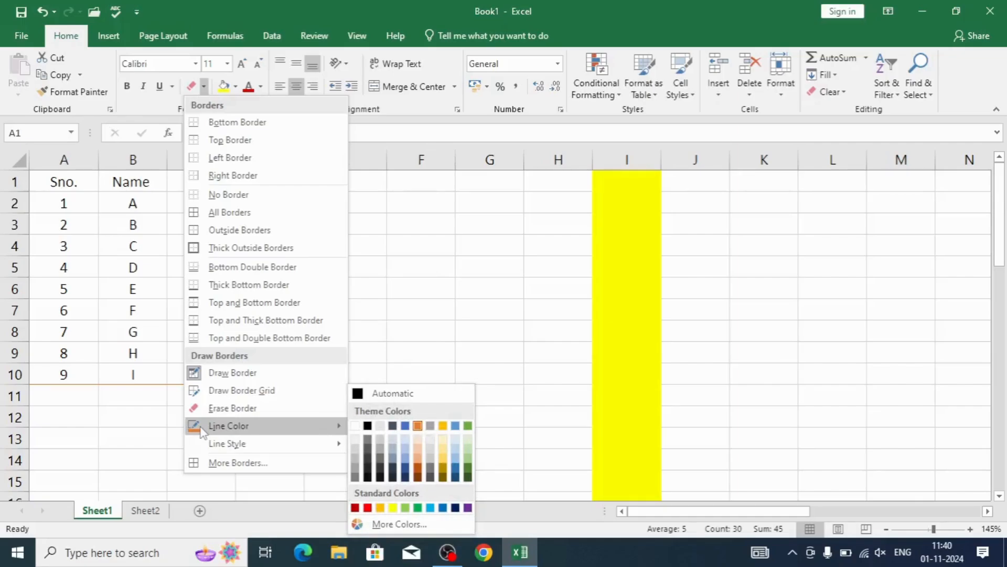
{"action": "left_click", "coordinate": [204, 390]}
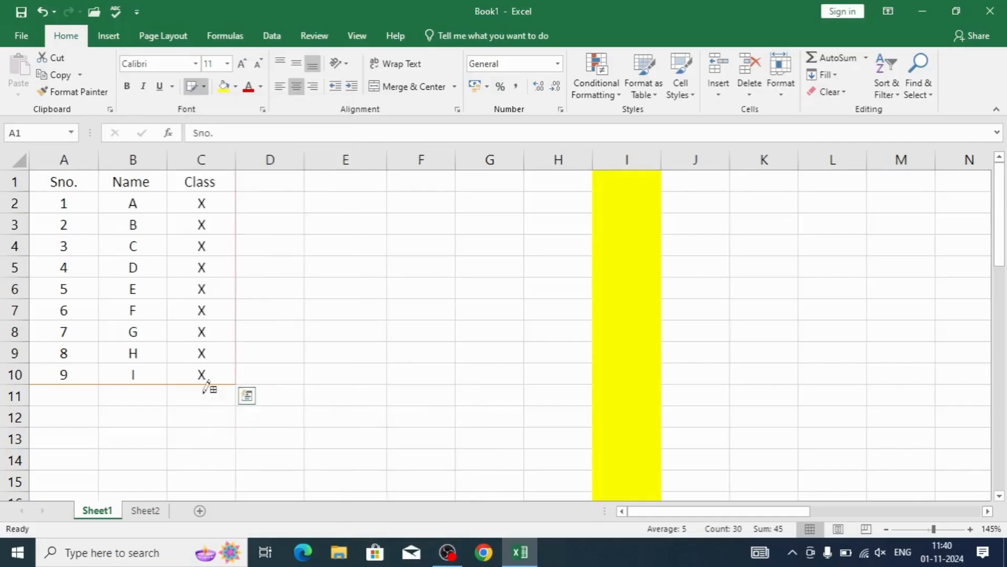
{"action": "mouse_move", "coordinate": [48, 202]}
{"action": "left_mouse_down"}
{"action": "mouse_move", "coordinate": [90, 234]}
{"action": "mouse_move", "coordinate": [207, 382]}
{"action": "mouse_move", "coordinate": [199, 367]}
{"action": "left_mouse_up"}
- Apply No Border to the table in A1:C10 to clear the orange grid
{"action": "left_click", "coordinate": [203, 86]}
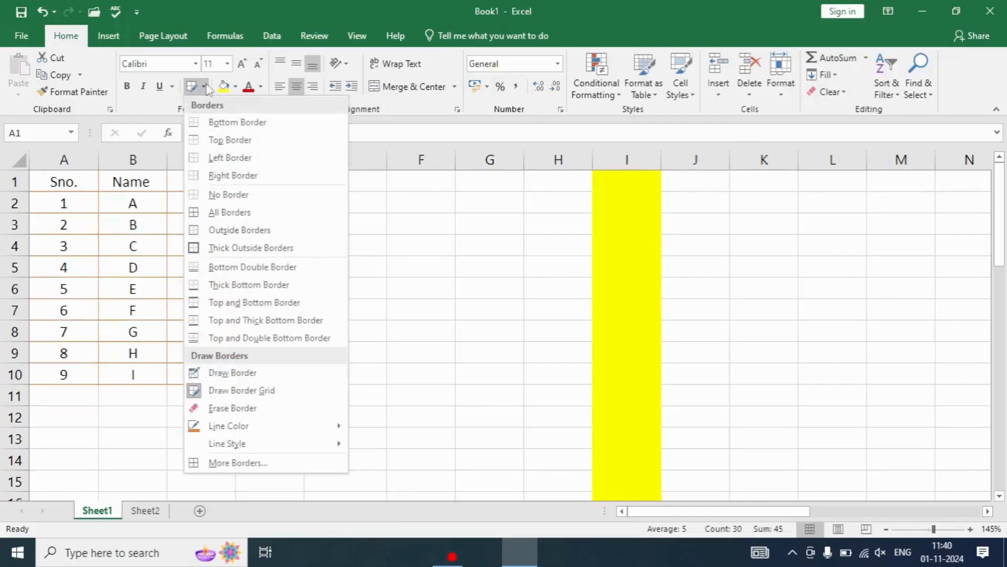
{"action": "left_click", "coordinate": [216, 195]}
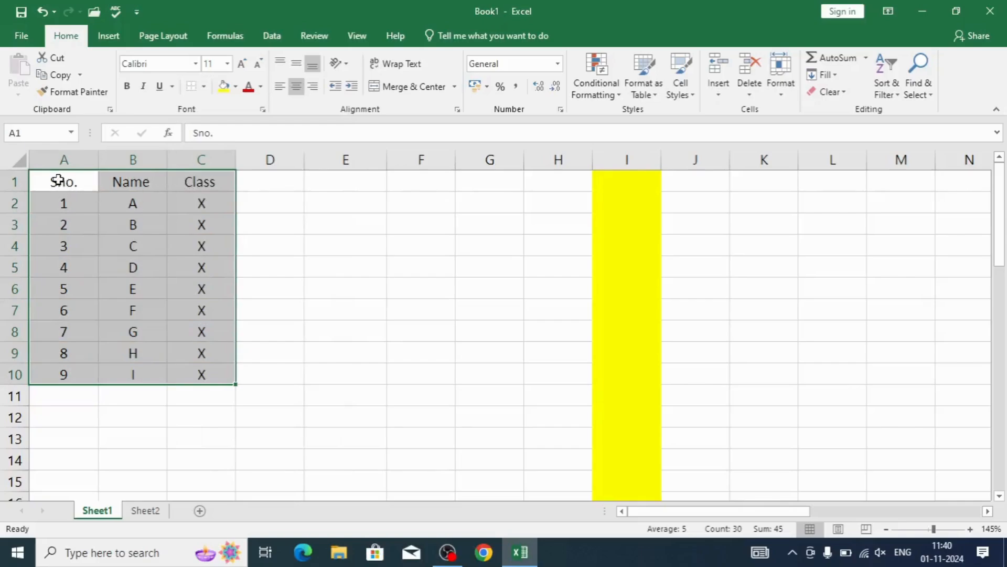
- Draw an orange border grid over A1:C10 again with Draw Border Grid
{"action": "left_click", "coordinate": [204, 86]}
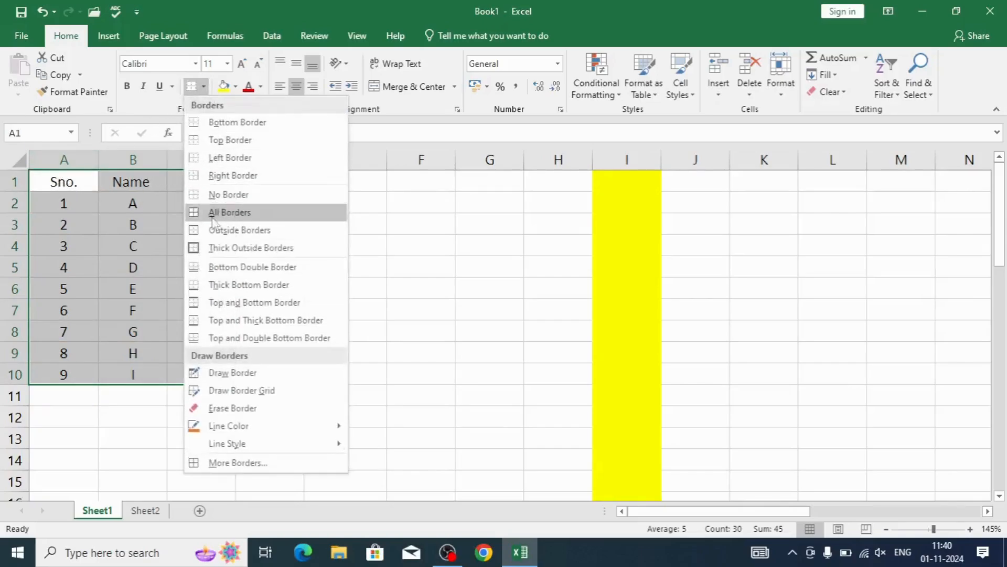
{"action": "left_click", "coordinate": [212, 394]}
{"action": "mouse_move", "coordinate": [54, 176]}
{"action": "left_mouse_down"}
{"action": "mouse_move", "coordinate": [198, 353]}
{"action": "mouse_move", "coordinate": [203, 375]}
{"action": "left_mouse_up"}
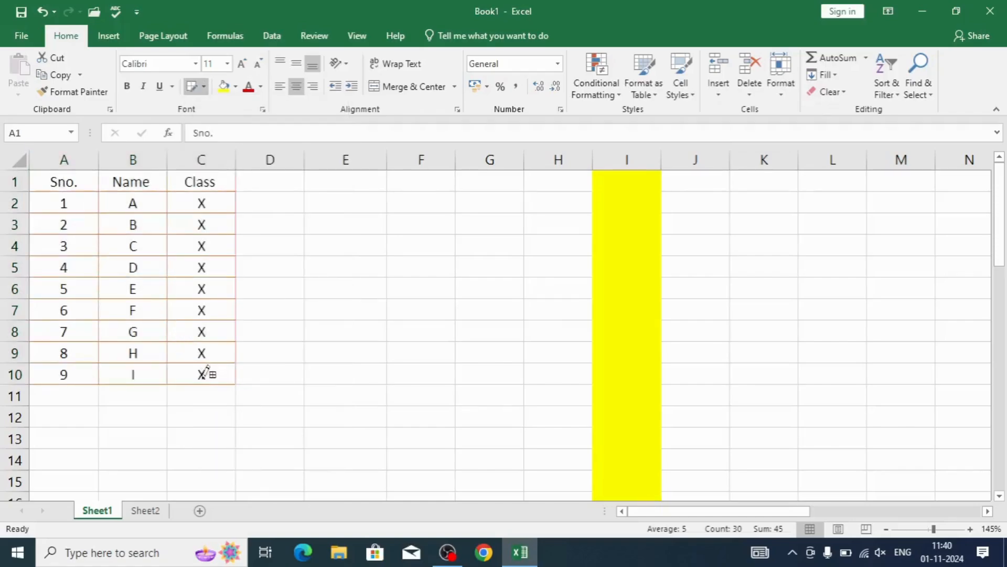
- Set the border line color to standard dark red and redraw the border grid over A1:C10
{"action": "left_click", "coordinate": [204, 87]}
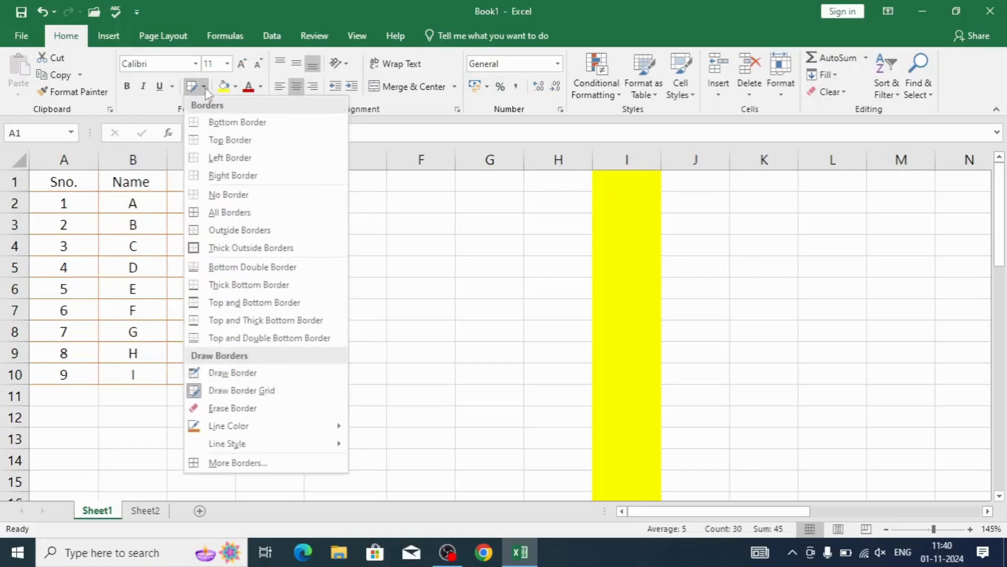
{"action": "mouse_move", "coordinate": [213, 429]}
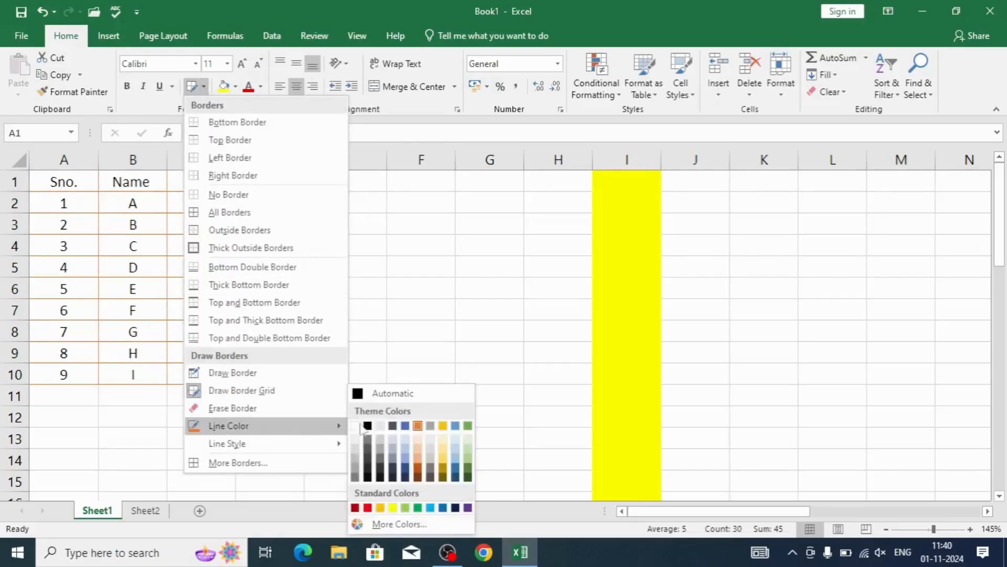
{"action": "left_click", "coordinate": [355, 507]}
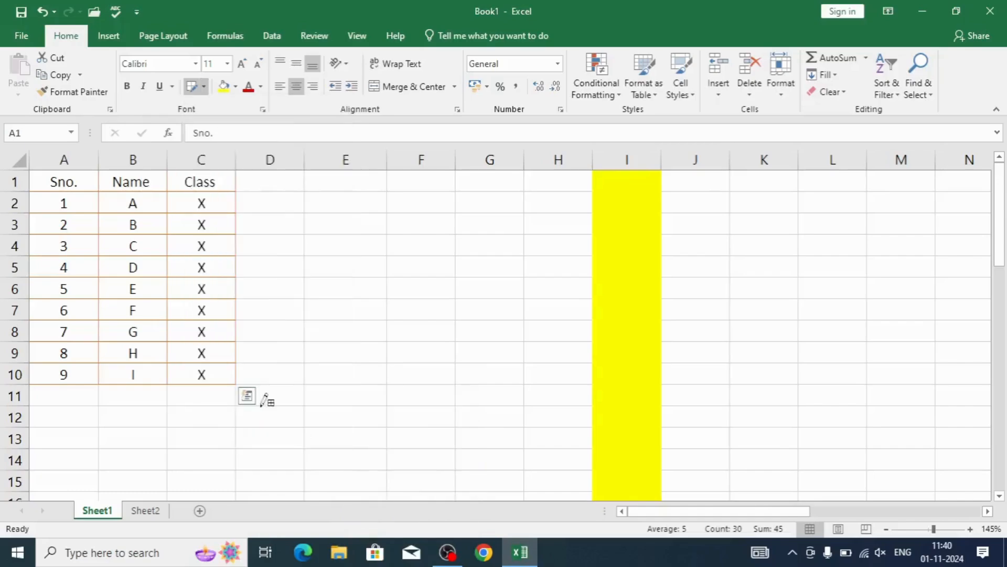
{"action": "mouse_move", "coordinate": [50, 184]}
{"action": "left_mouse_down"}
{"action": "mouse_move", "coordinate": [158, 292]}
{"action": "mouse_move", "coordinate": [216, 371]}
{"action": "left_mouse_up"}
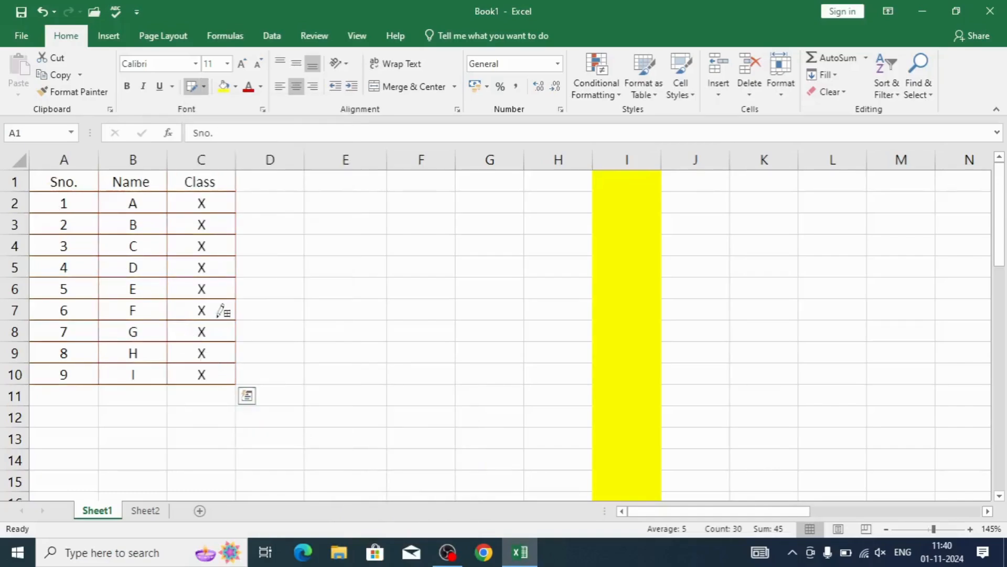
- Set the border line style to double, redraw the dark red grid over A1:C10 and check it in print preview
{"action": "left_click", "coordinate": [204, 87]}
{"action": "mouse_move", "coordinate": [251, 447]}
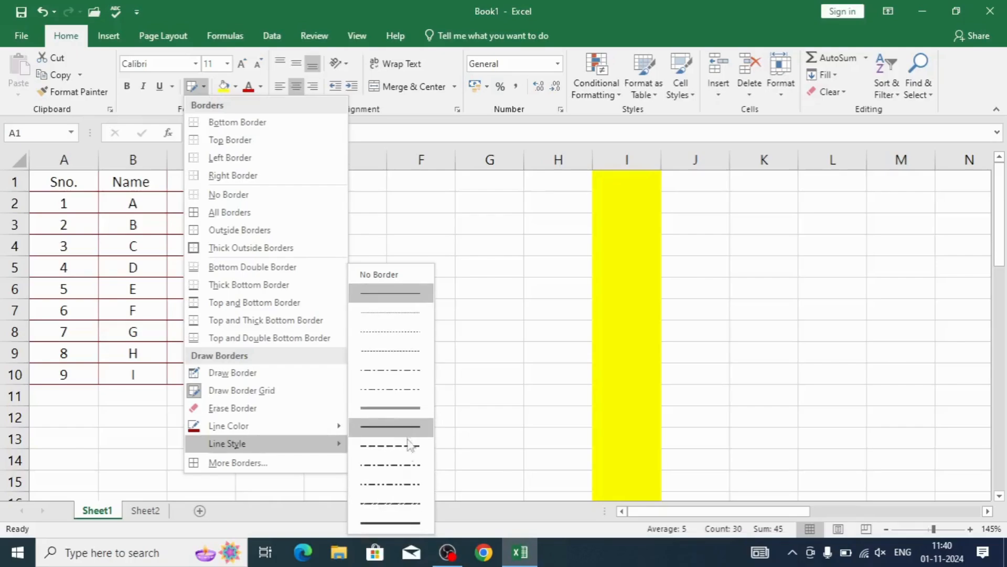
{"action": "left_click", "coordinate": [383, 408]}
{"action": "mouse_move", "coordinate": [76, 179]}
{"action": "left_mouse_down"}
{"action": "mouse_move", "coordinate": [195, 382]}
{"action": "mouse_move", "coordinate": [197, 362]}
{"action": "mouse_move", "coordinate": [200, 374]}
{"action": "left_mouse_up"}
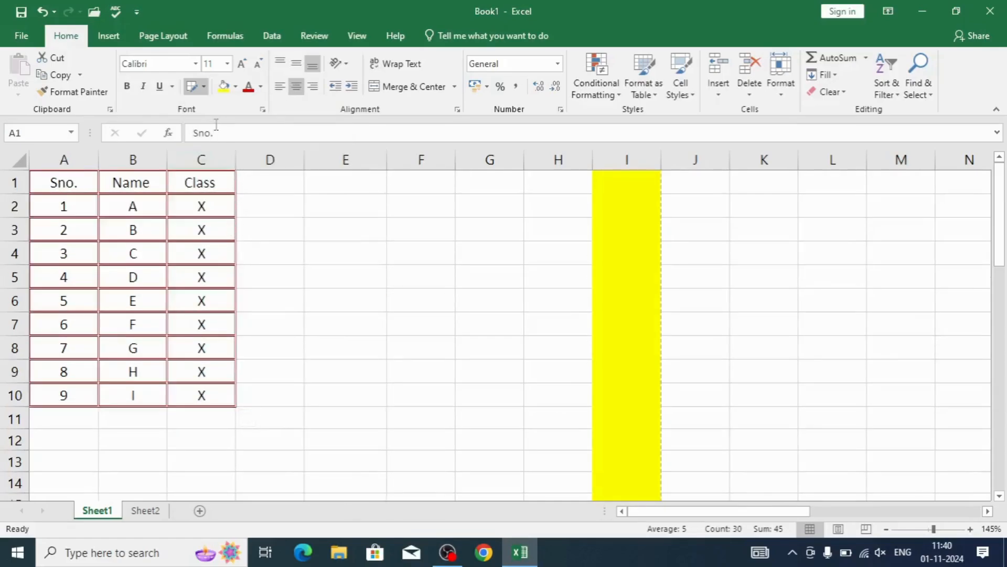
{"action": "key", "text": "ctrl+p"}
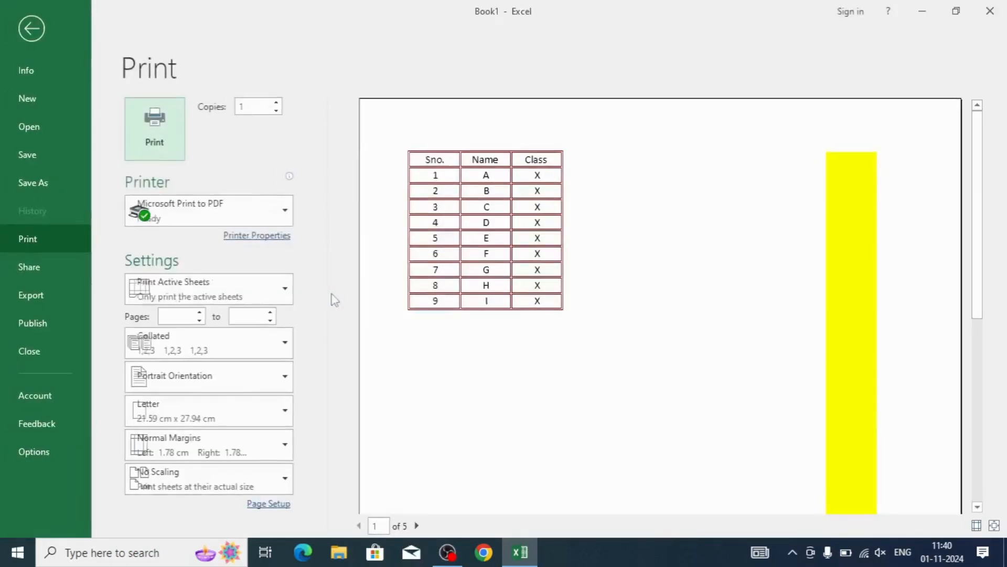
{"action": "key", "text": "Escape"}
- Remove every border from A1:C10 with the None preset in Format Cells
{"action": "left_click", "coordinate": [204, 87]}
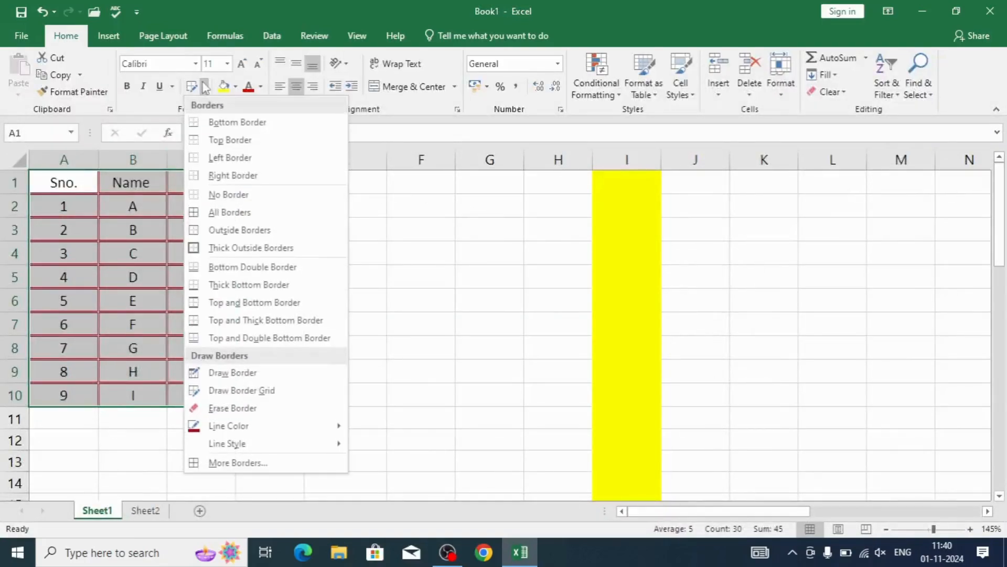
{"action": "left_click", "coordinate": [225, 465]}
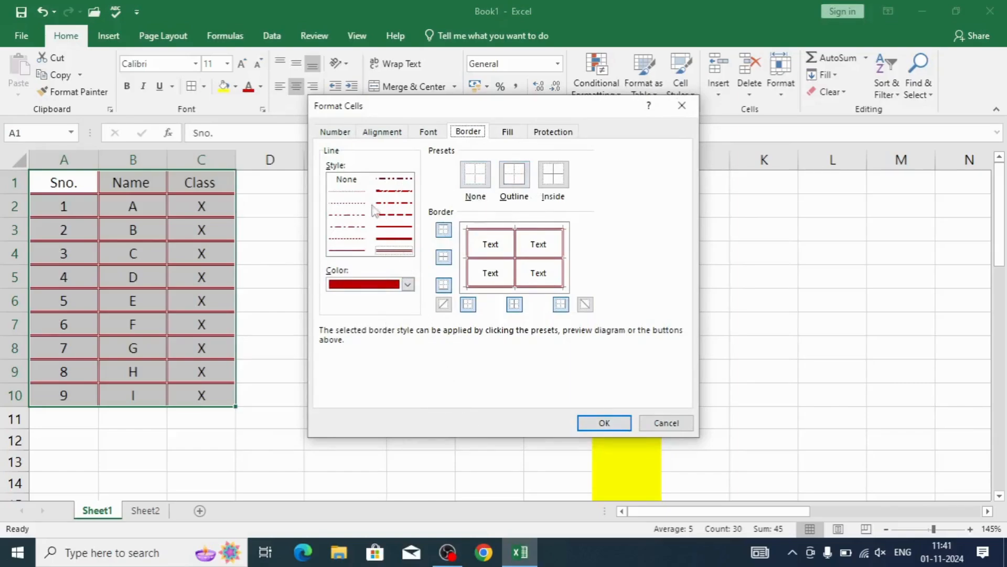
{"action": "left_click", "coordinate": [476, 190]}
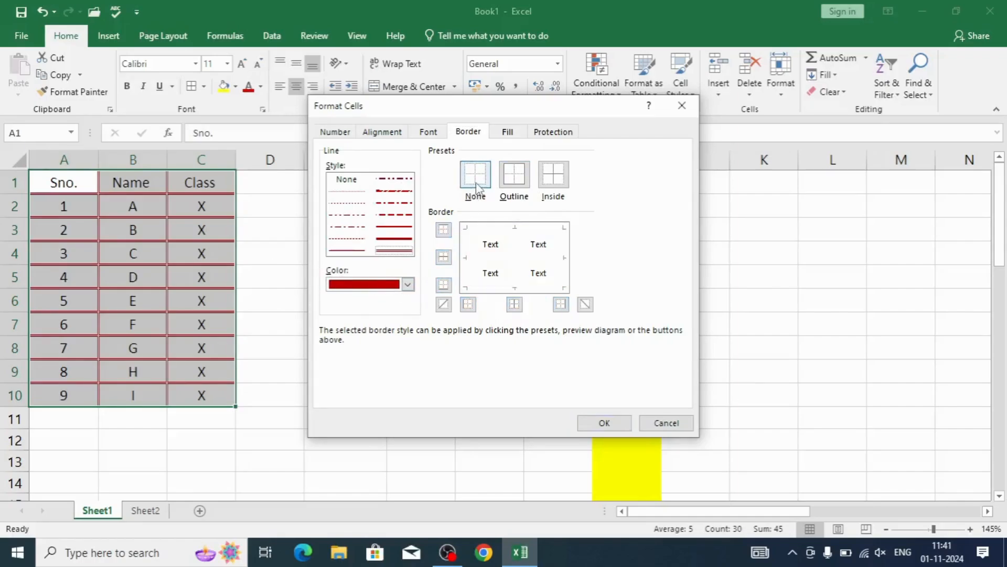
{"action": "left_click", "coordinate": [604, 423]}
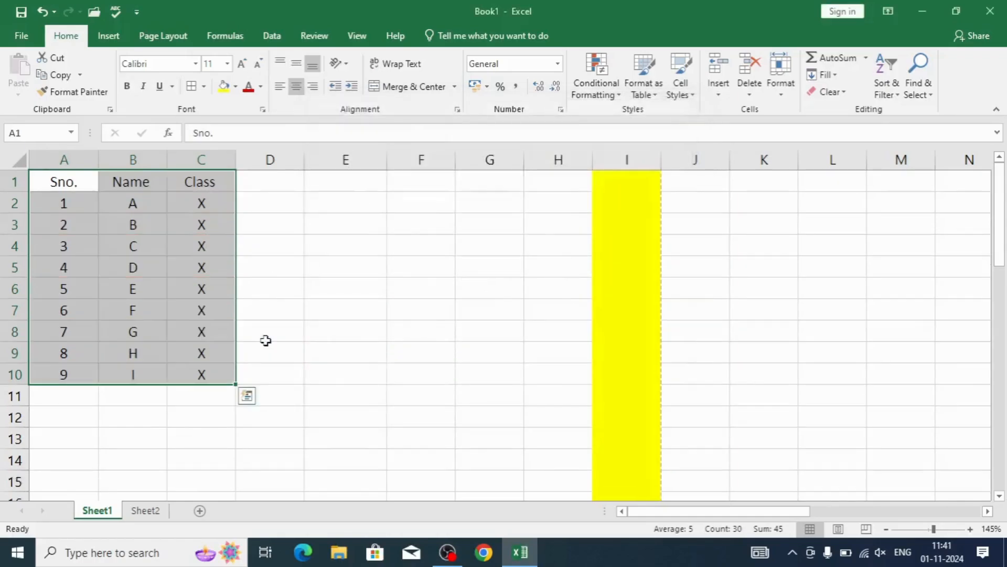
- Apply Outline and Inside borders to A1:C10 through More Borders, leaving out the table's top and bottom edges
{"action": "left_click", "coordinate": [203, 86]}
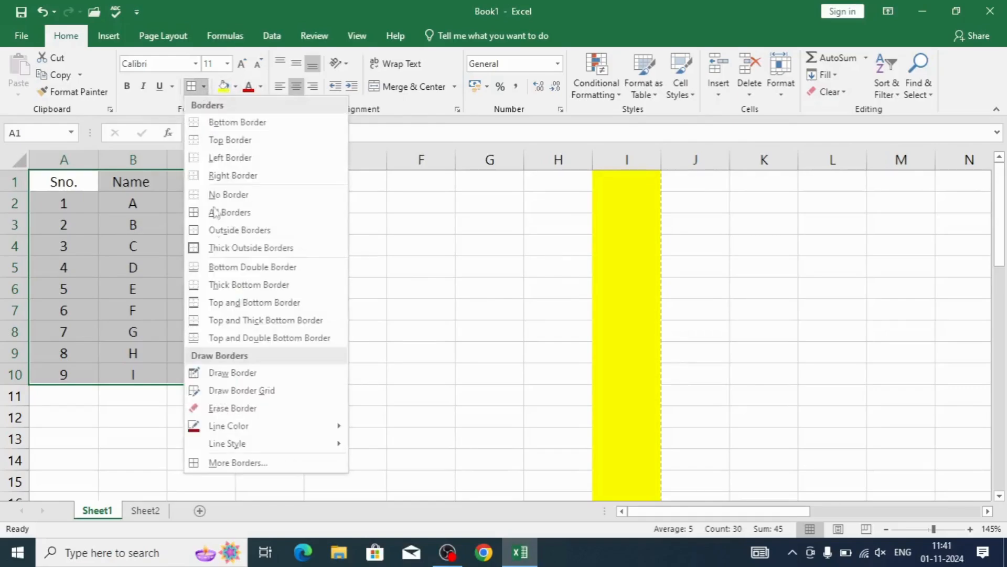
{"action": "left_click", "coordinate": [209, 463]}
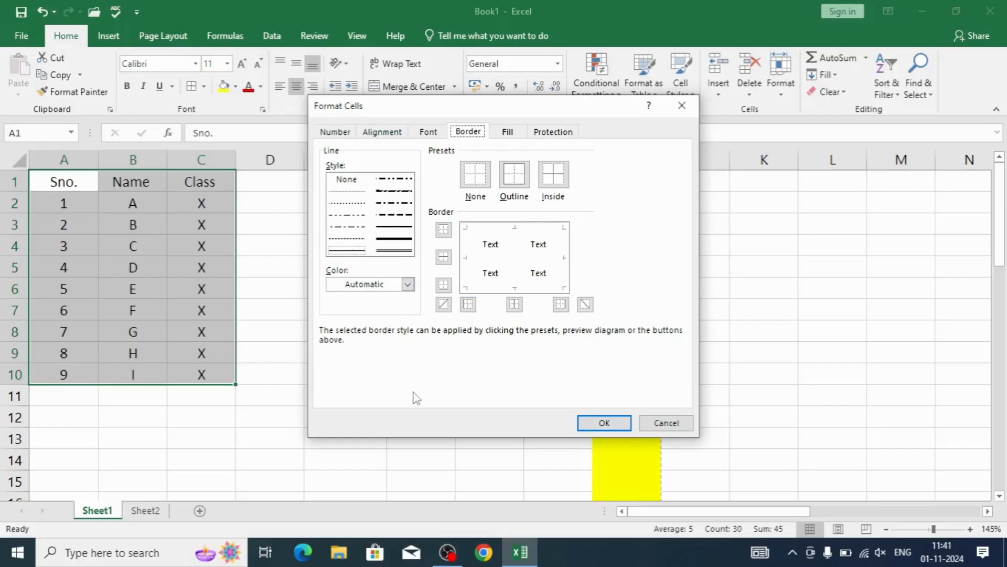
{"action": "left_click", "coordinate": [513, 175]}
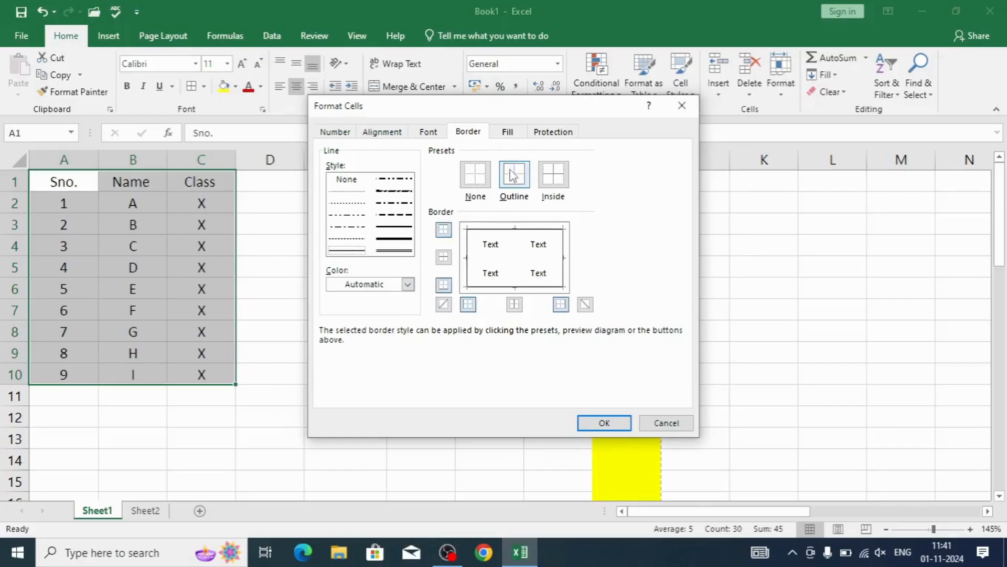
{"action": "left_click", "coordinate": [552, 175]}
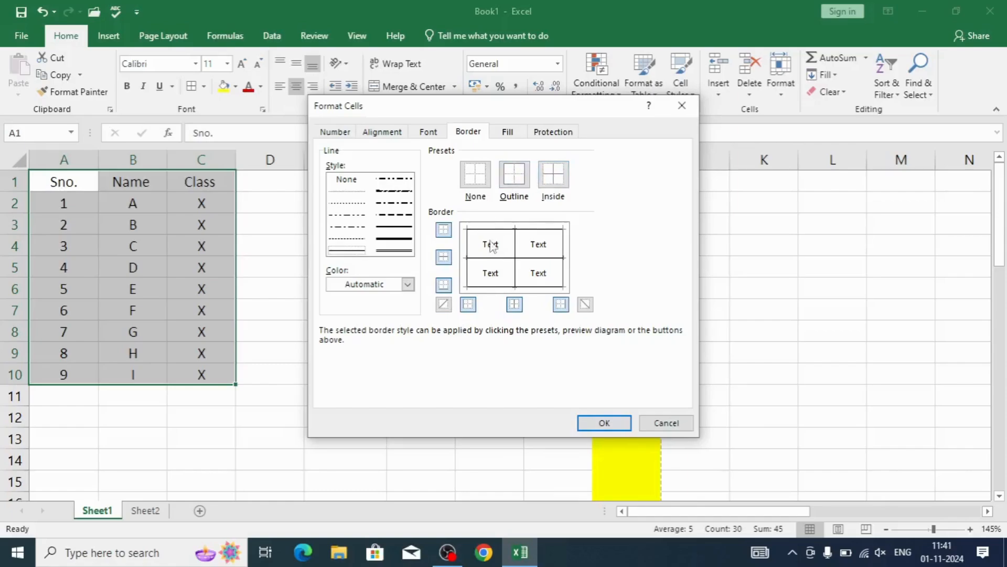
{"action": "left_click", "coordinate": [444, 230]}
{"action": "left_click", "coordinate": [443, 285]}
{"action": "left_click", "coordinate": [604, 422]}
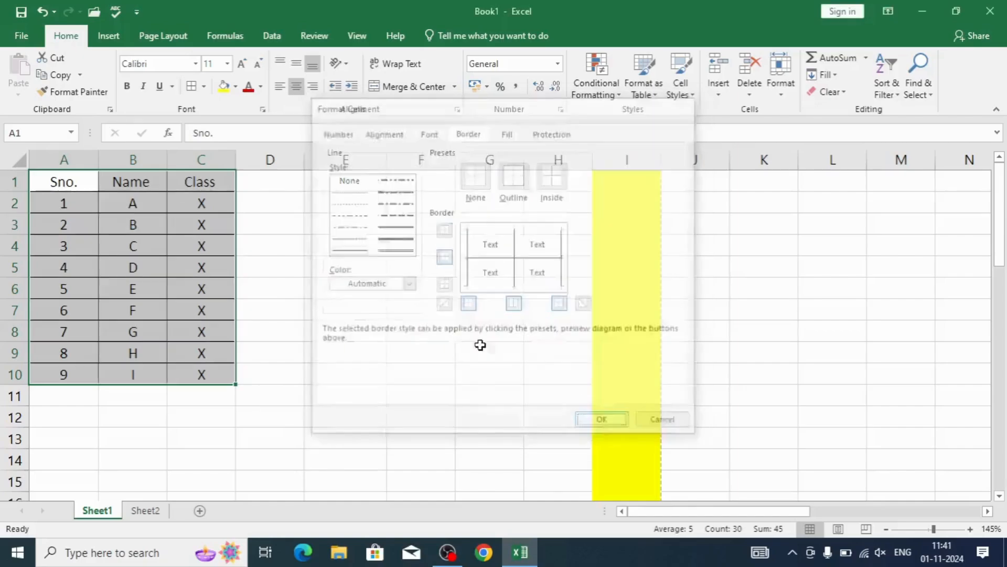
- Check the table's borders in print preview and return to the sheet
{"action": "left_click", "coordinate": [258, 326]}
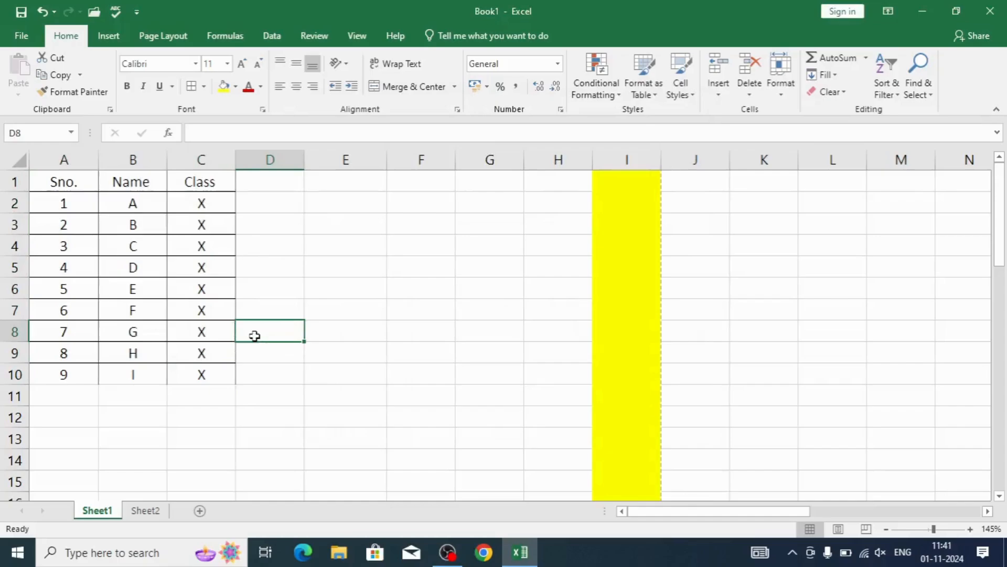
{"action": "key", "text": "ctrl+p"}
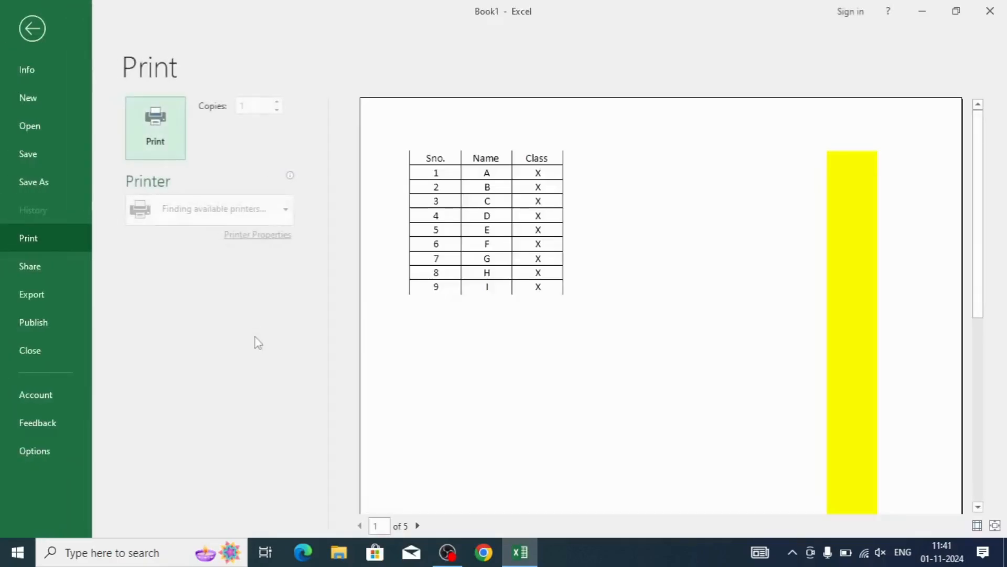
{"action": "key", "text": "Escape"}
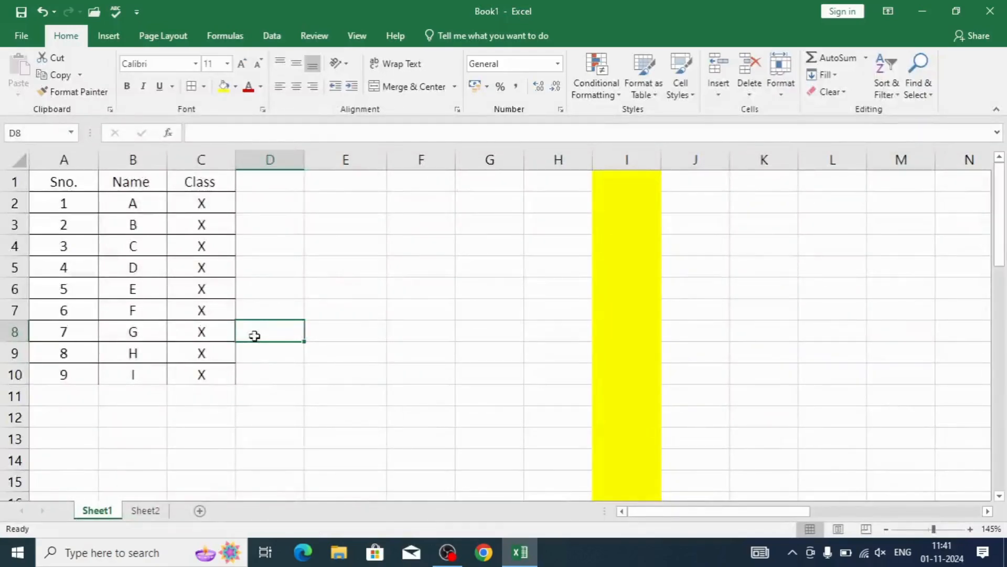
- Fill A1:C10 with the light gold theme color through Format Cells, leaving the gradient fill effects unapplied
{"action": "left_click_drag", "start_coordinate": [36, 182], "coordinate": [199, 375]}
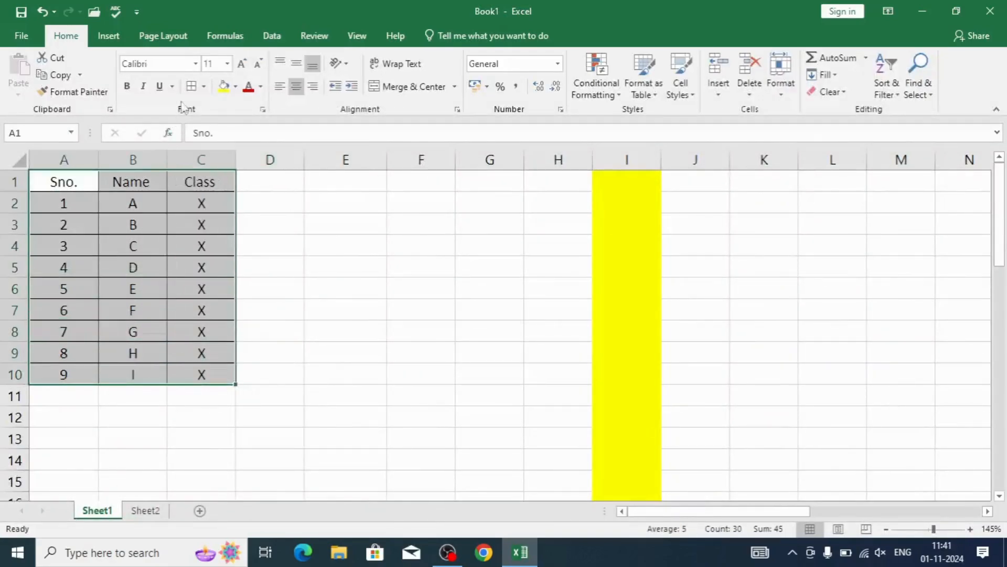
{"action": "left_click", "coordinate": [204, 86]}
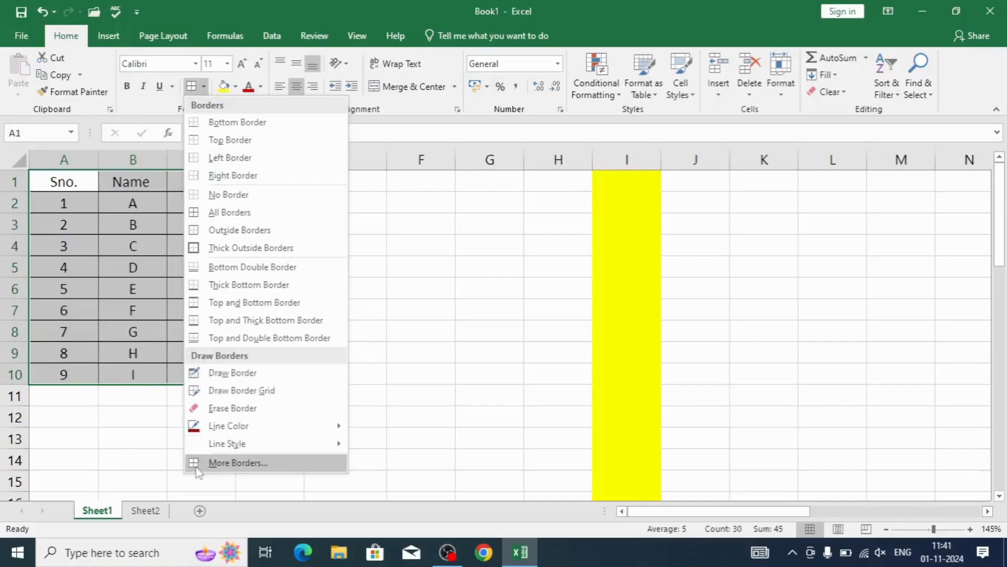
{"action": "left_click", "coordinate": [237, 462]}
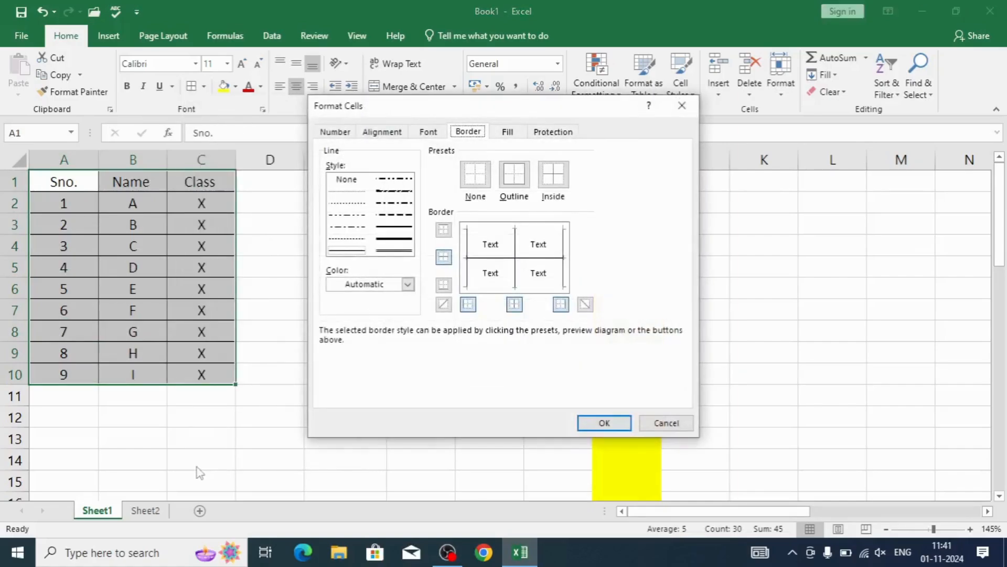
{"action": "left_click", "coordinate": [507, 136]}
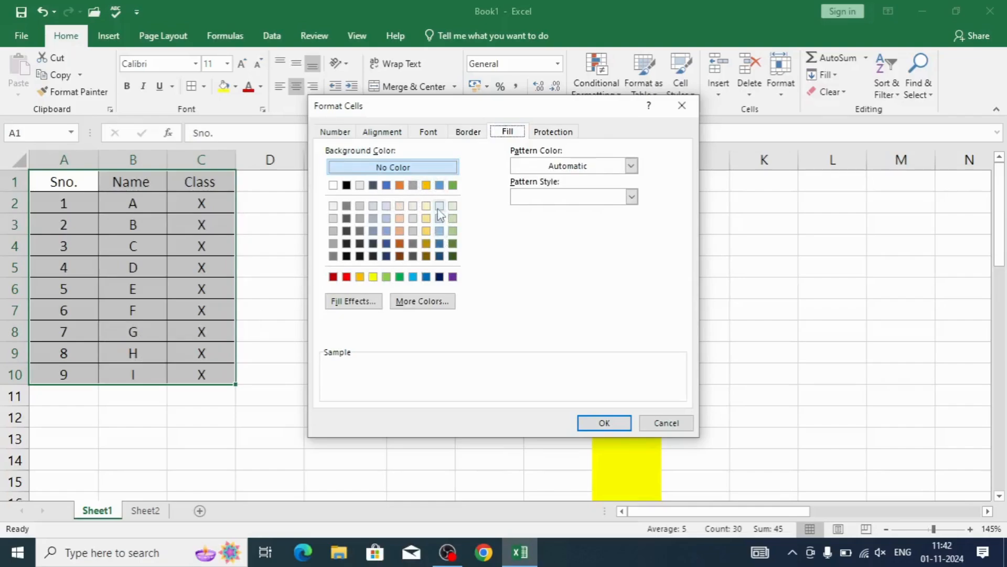
{"action": "left_click", "coordinate": [426, 219]}
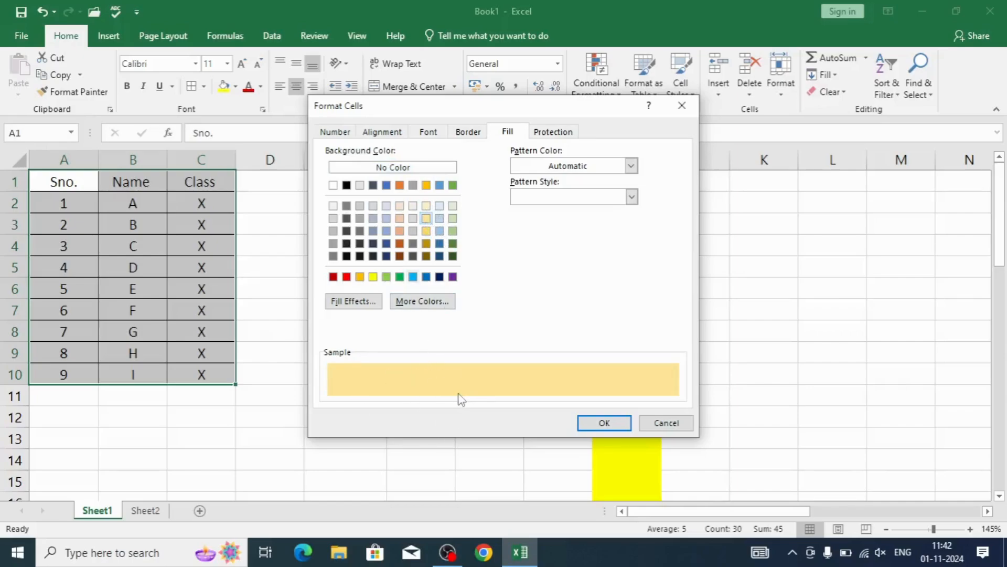
{"action": "left_click", "coordinate": [351, 303]}
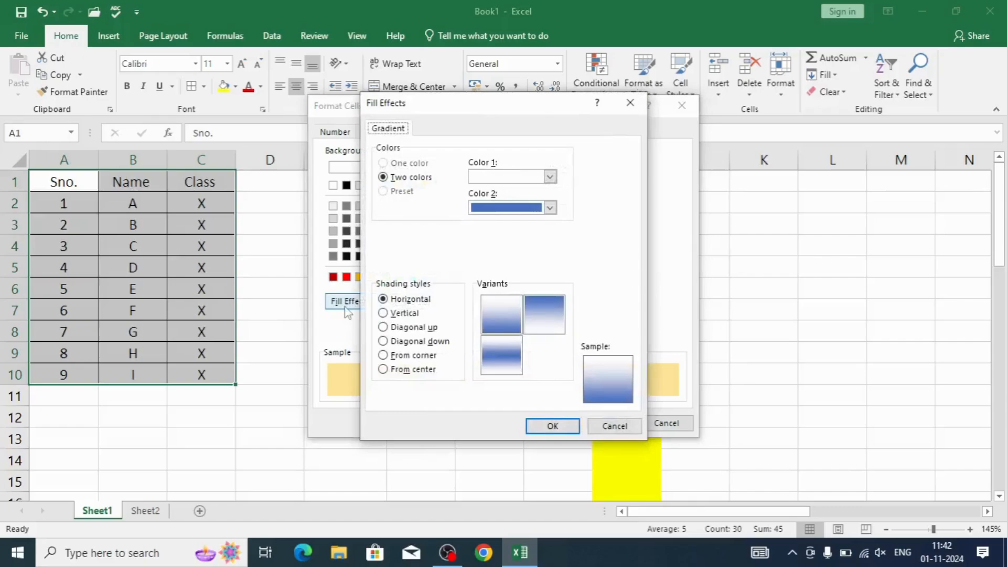
{"action": "left_click", "coordinate": [615, 426]}
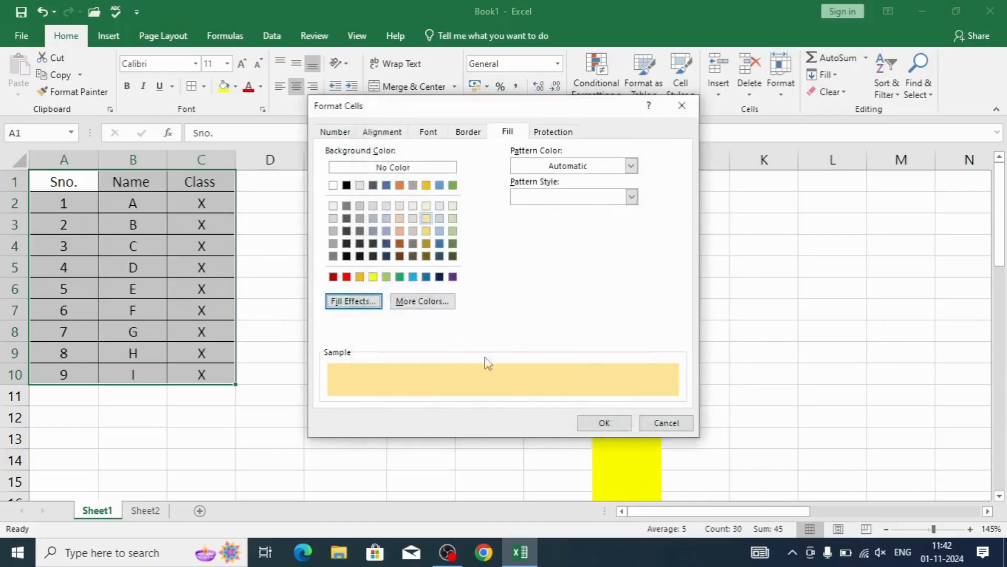
{"action": "left_click", "coordinate": [604, 423]}
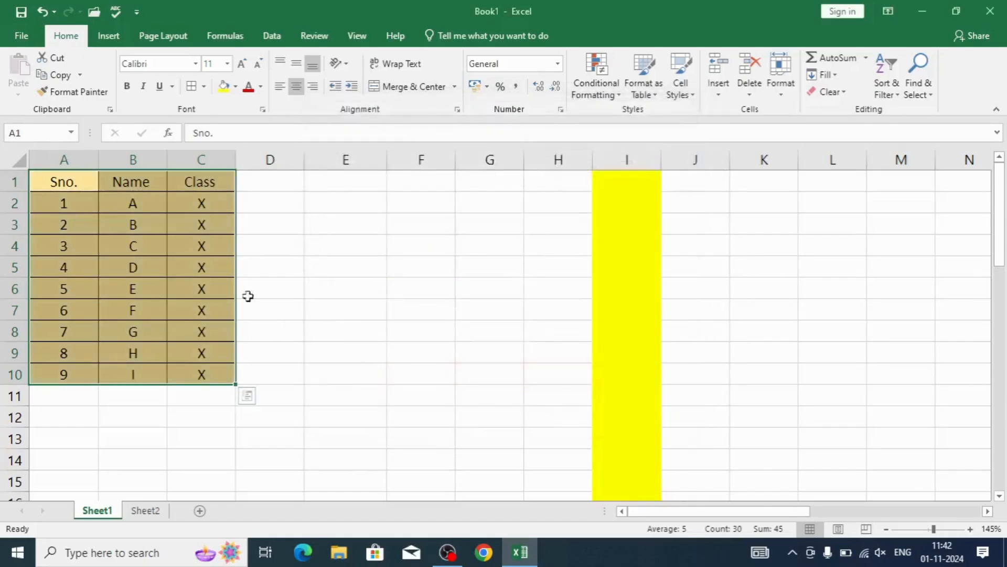
{"action": "left_click", "coordinate": [270, 345]}
- Rotate the text in A1:C10 slightly upward using the alignment orientation setting in Format Cells
{"action": "left_click_drag", "start_coordinate": [51, 189], "coordinate": [197, 373]}
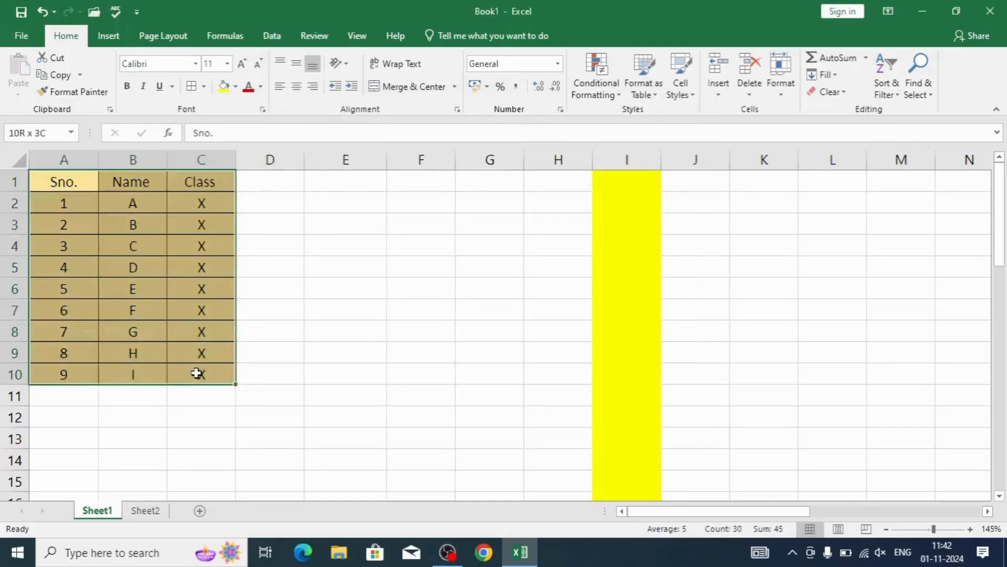
{"action": "left_click", "coordinate": [203, 86]}
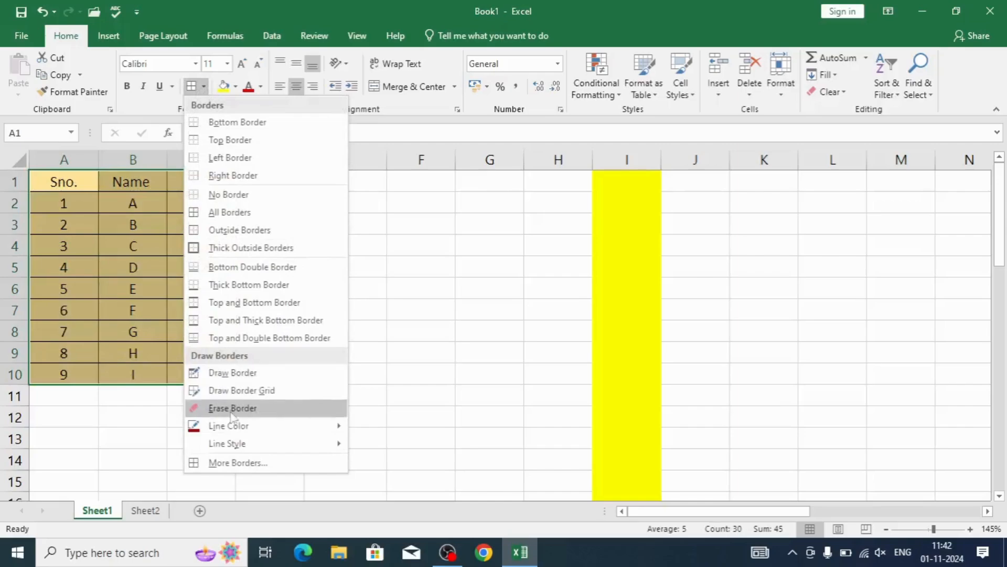
{"action": "left_click", "coordinate": [215, 463]}
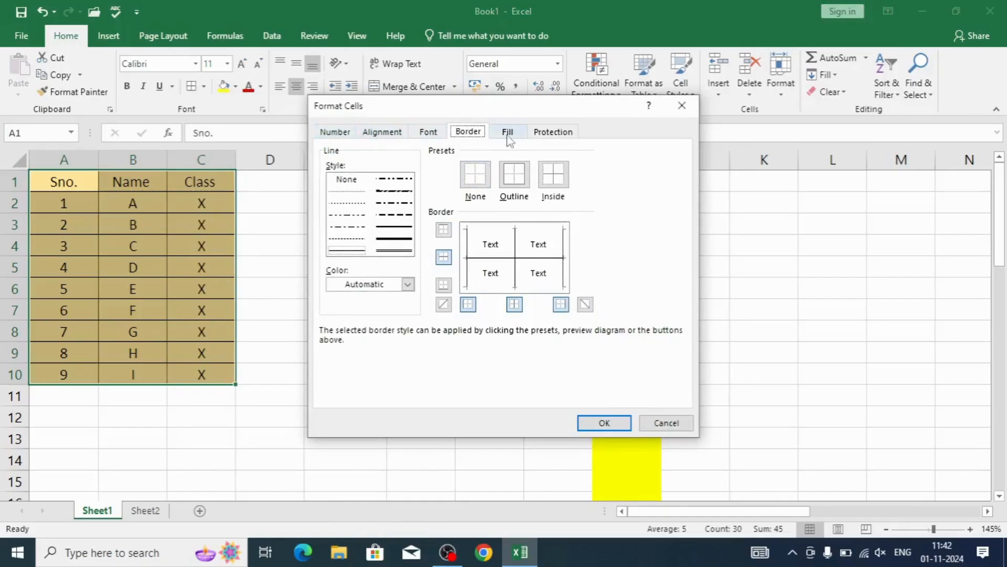
{"action": "left_click", "coordinate": [328, 133]}
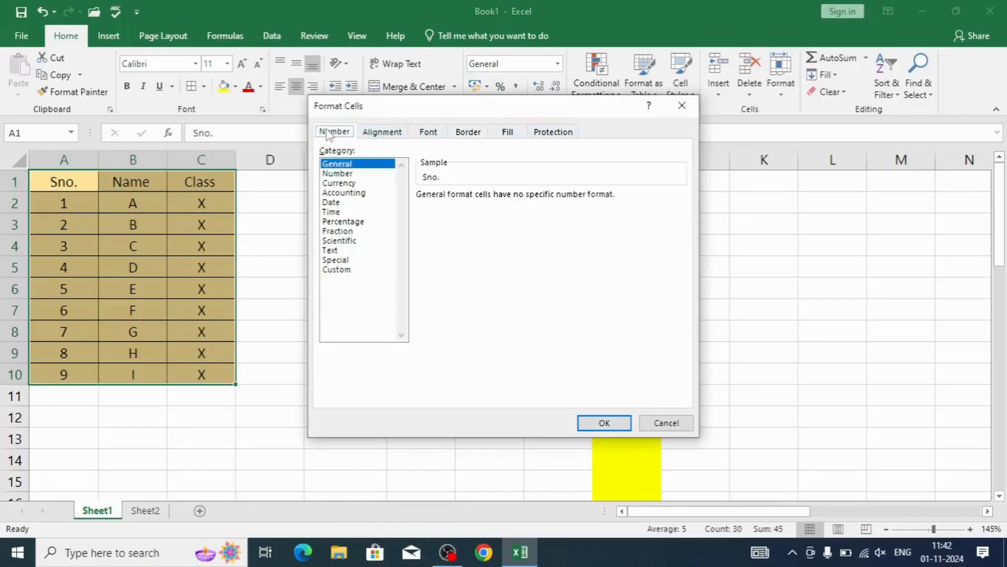
{"action": "left_click", "coordinate": [386, 137]}
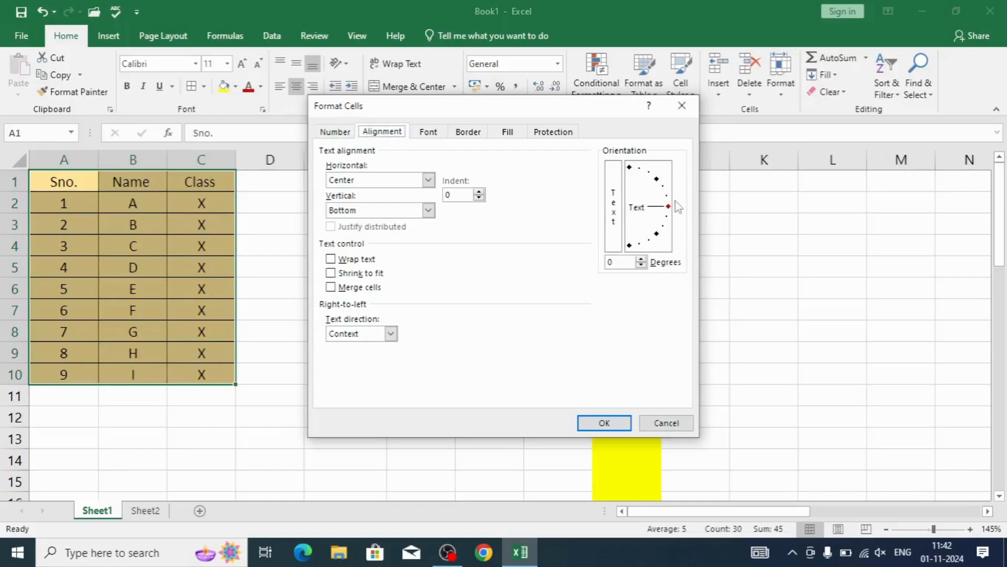
{"action": "left_click_drag", "start_coordinate": [673, 213], "coordinate": [670, 203]}
{"action": "left_click", "coordinate": [604, 423]}
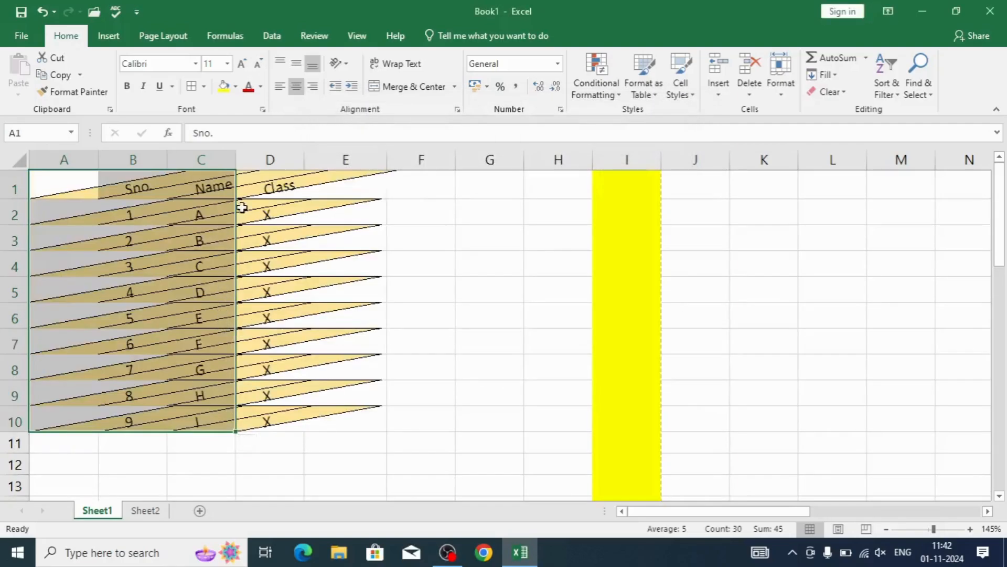
- Check the rotated table in print preview and undo the text rotation in A1:C10
{"action": "left_click", "coordinate": [441, 295]}
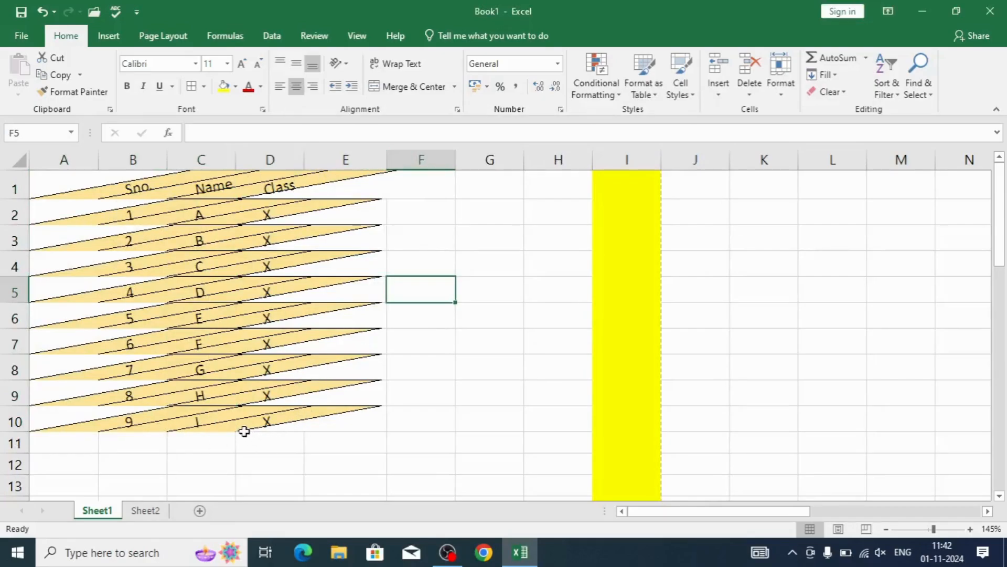
{"action": "key", "text": "ctrl+p"}
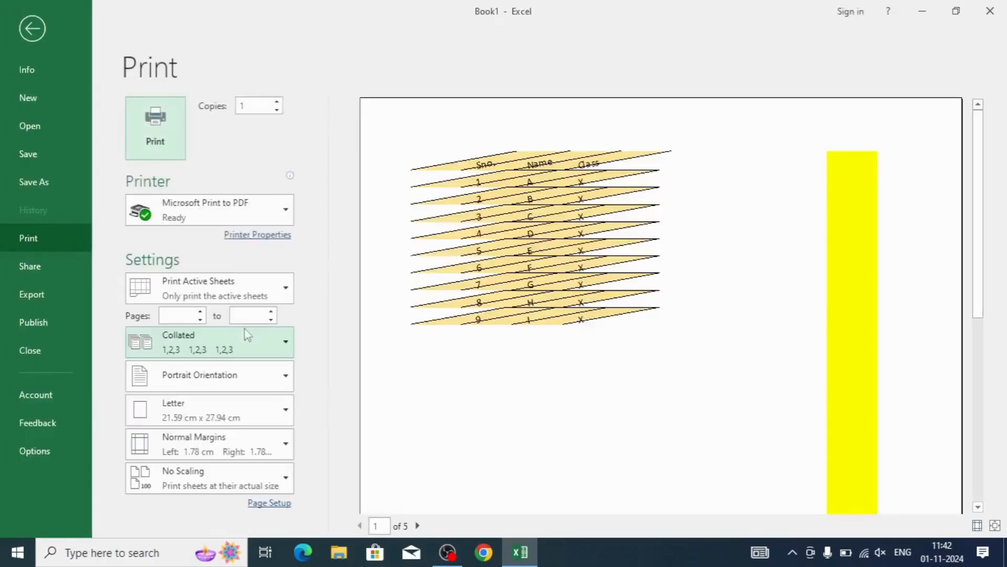
{"action": "key", "text": "Escape"}
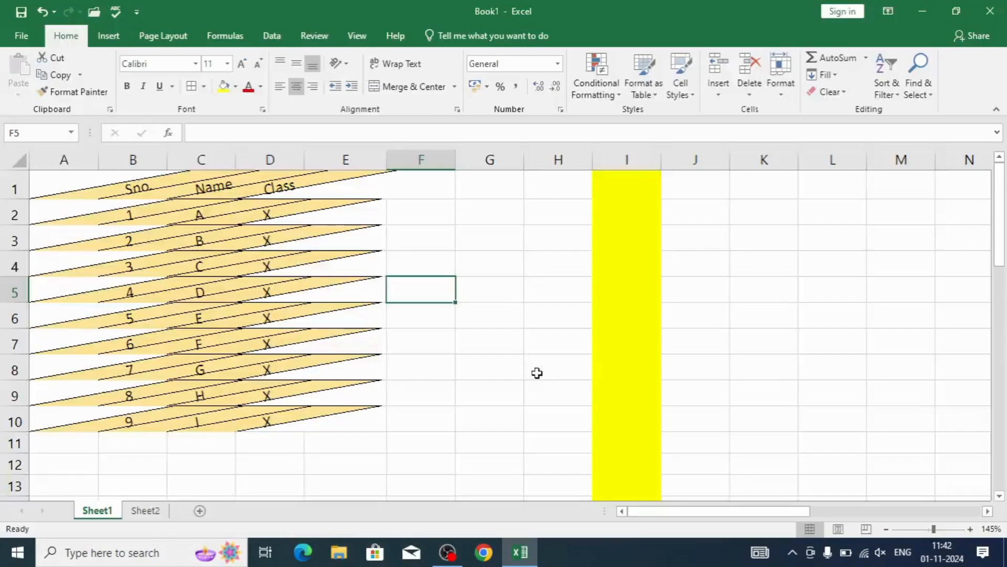
{"action": "key", "text": "ctrl+z"}
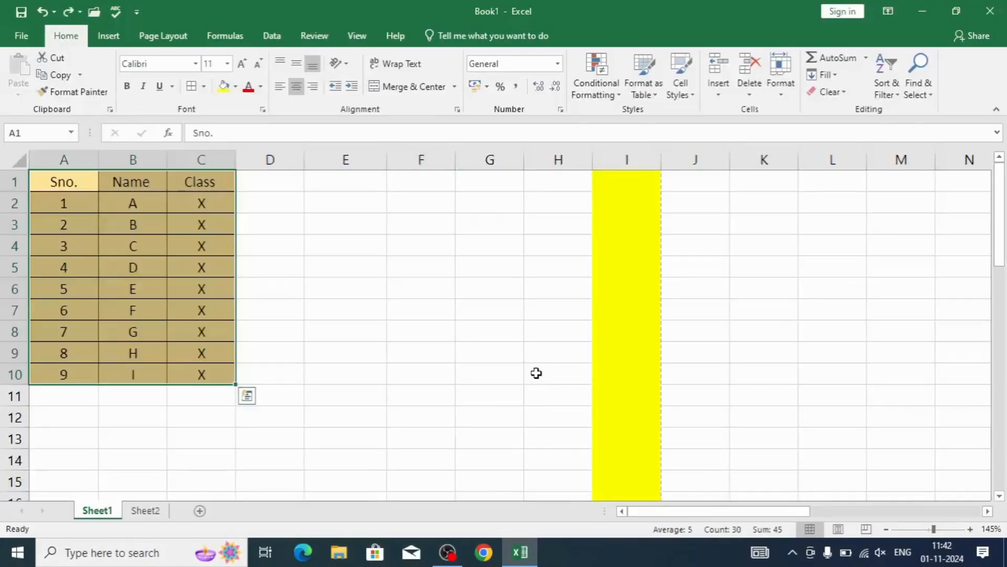
- Review the Alignment, Font, Border, Fill and Protection settings in Format Cells for A1:C10 and close the dialog without changes
{"action": "left_click", "coordinate": [204, 87]}
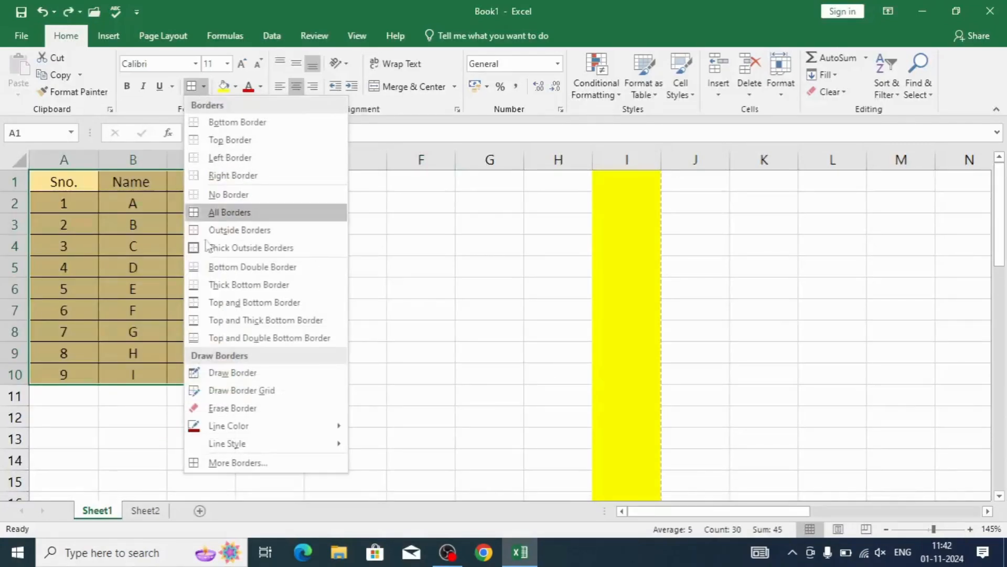
{"action": "left_click", "coordinate": [205, 463]}
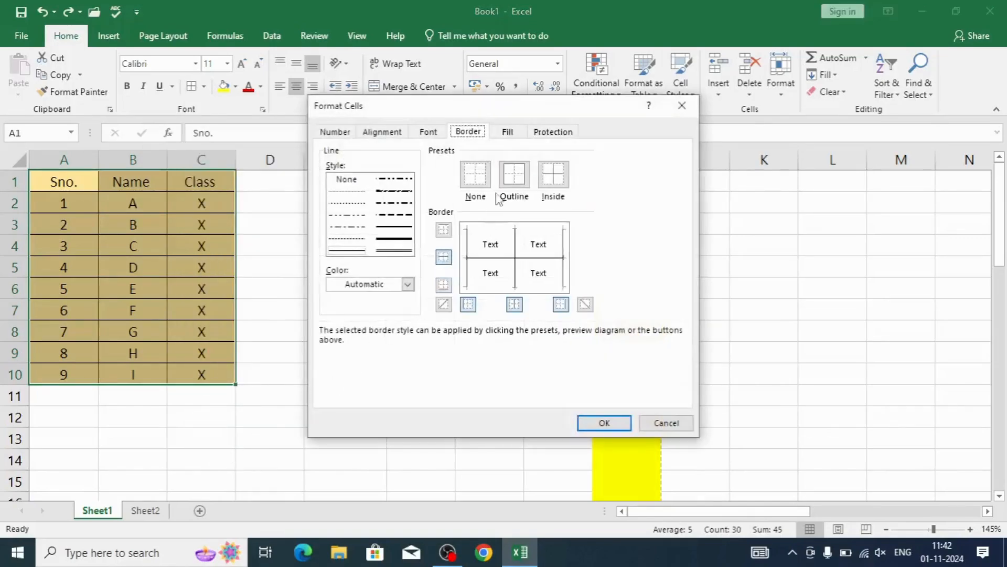
{"action": "left_click", "coordinate": [389, 133]}
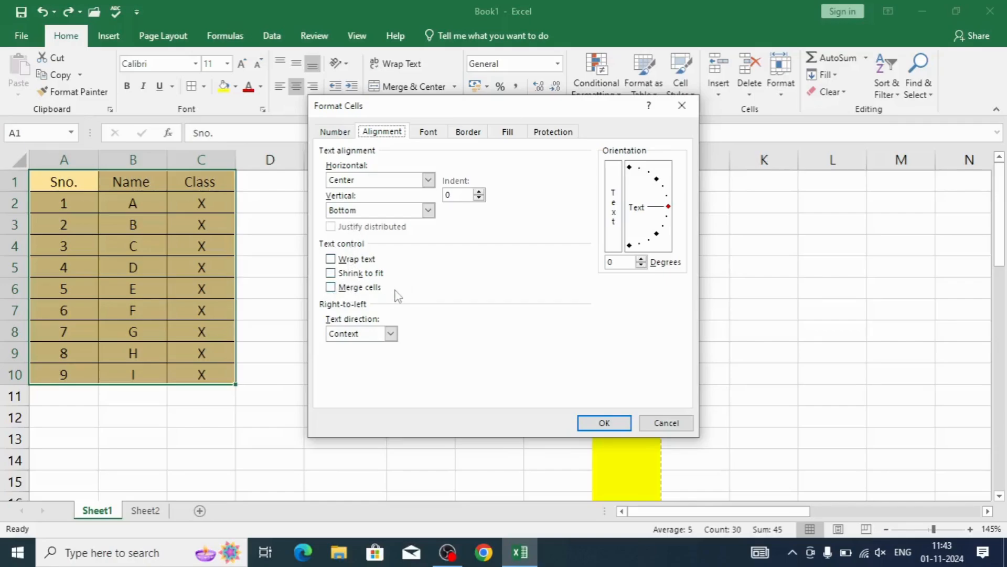
{"action": "left_click", "coordinate": [430, 134]}
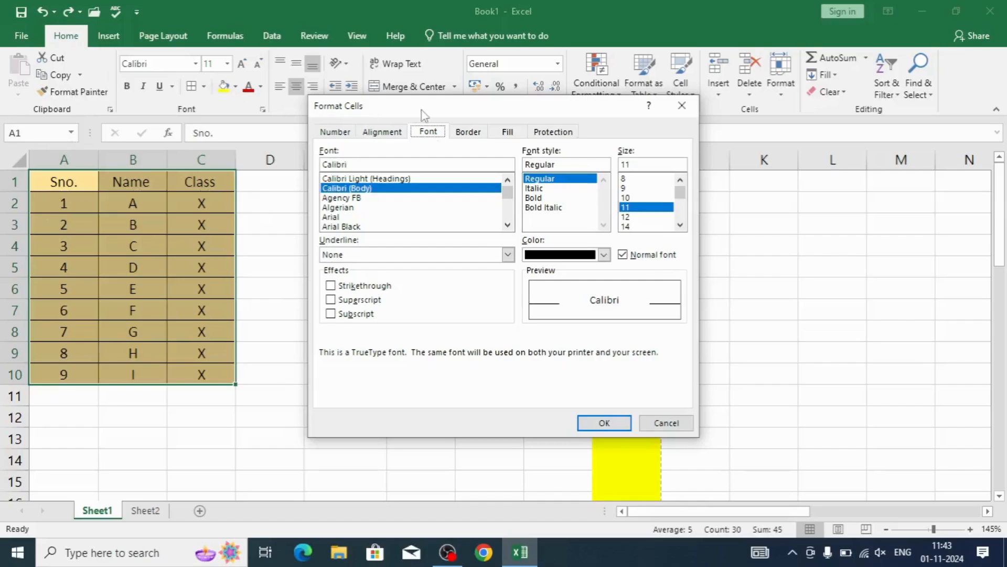
{"action": "left_click_drag", "start_coordinate": [426, 112], "coordinate": [504, 164]}
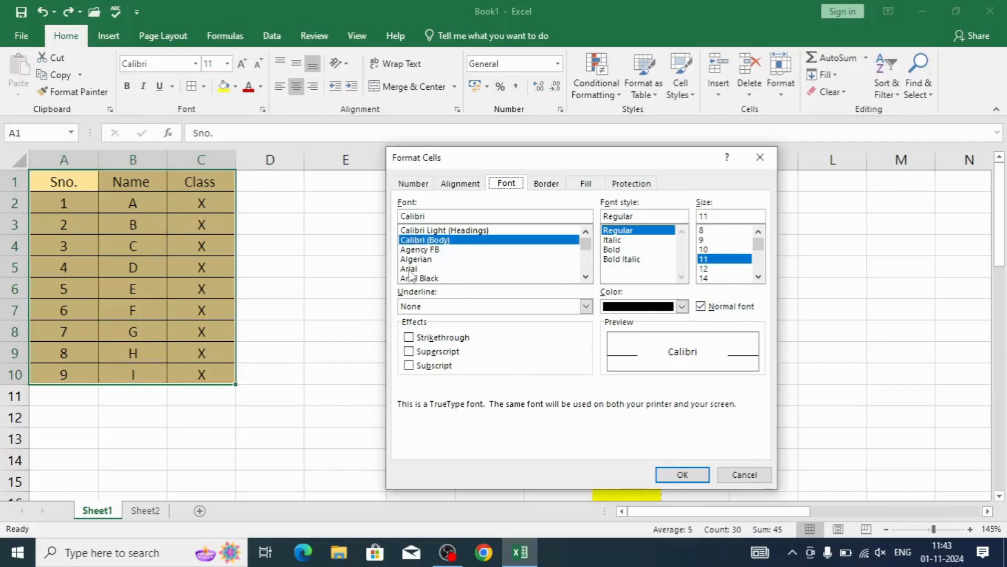
{"action": "left_click", "coordinate": [548, 184]}
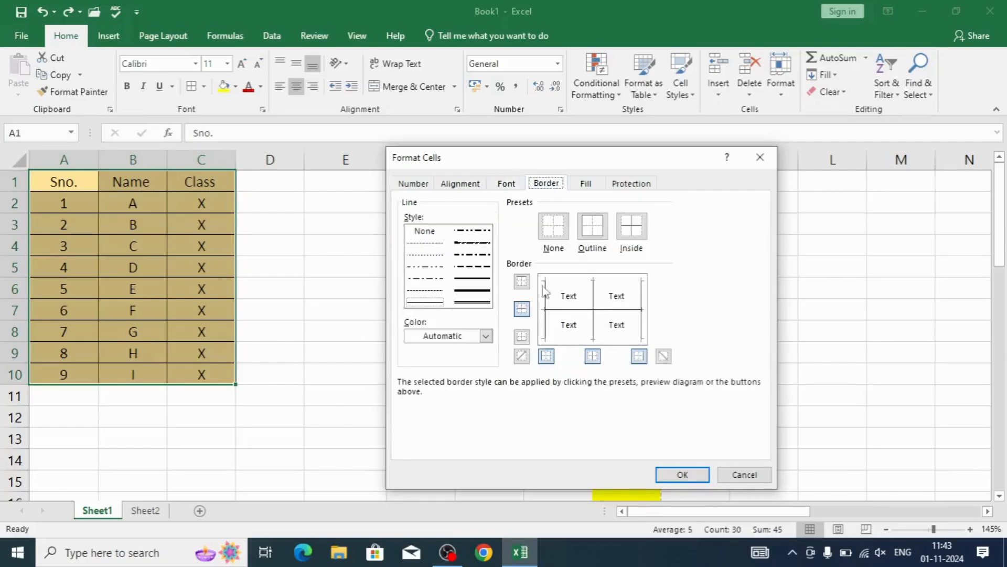
{"action": "left_click", "coordinate": [586, 183]}
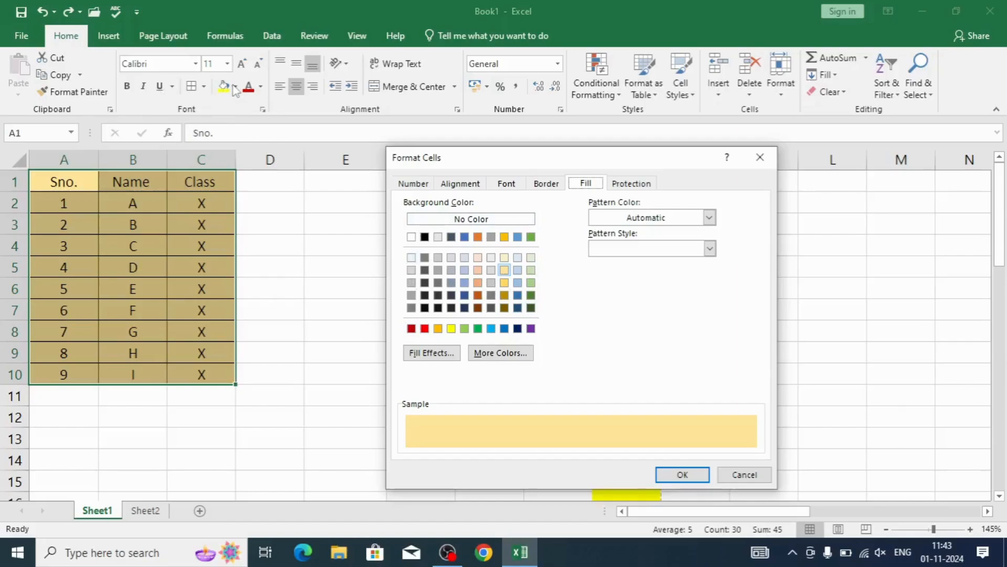
{"action": "left_click", "coordinate": [631, 185]}
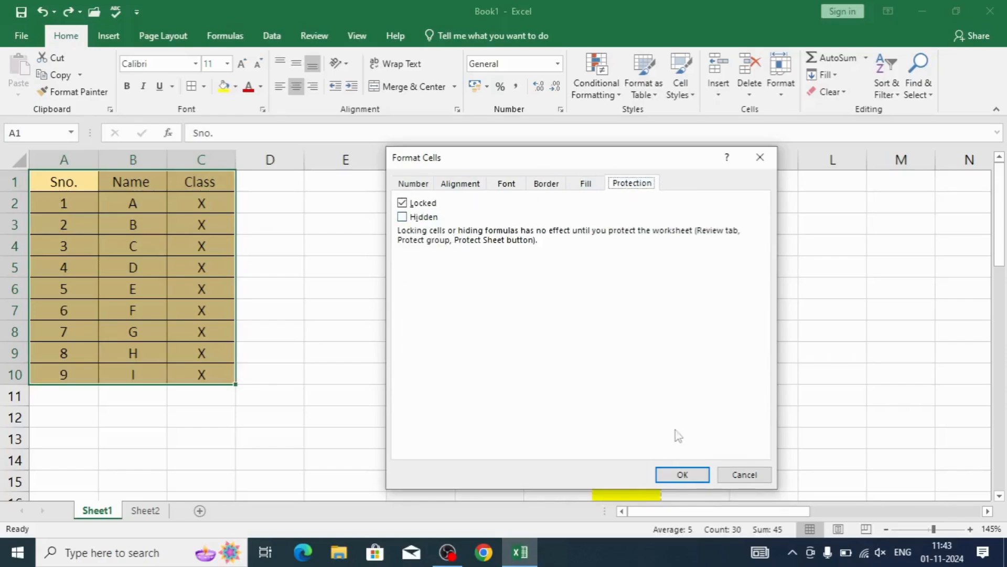
{"action": "left_click", "coordinate": [740, 475]}
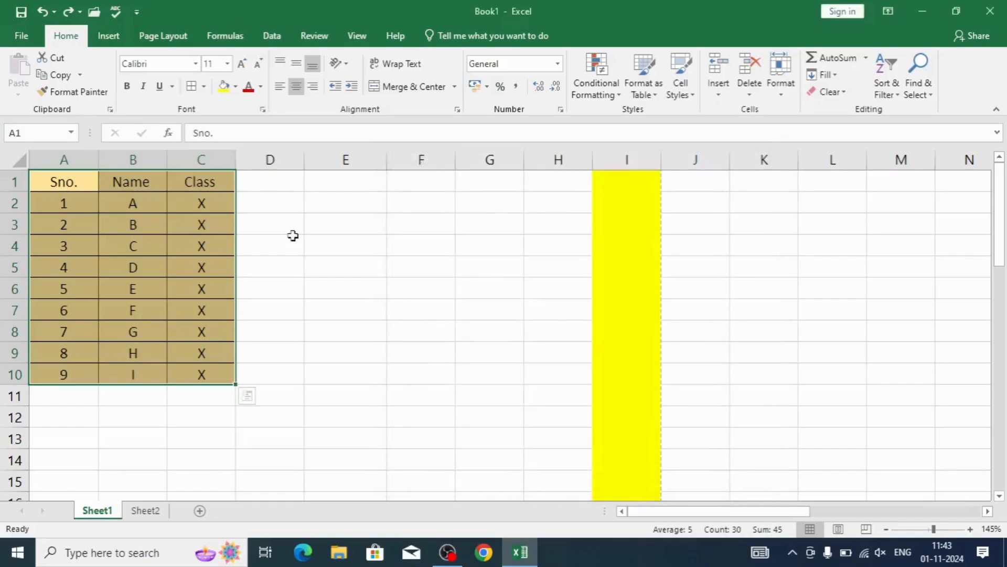
- Fill the Class column C1:C10 with the standard green color
{"action": "left_click", "coordinate": [245, 419]}
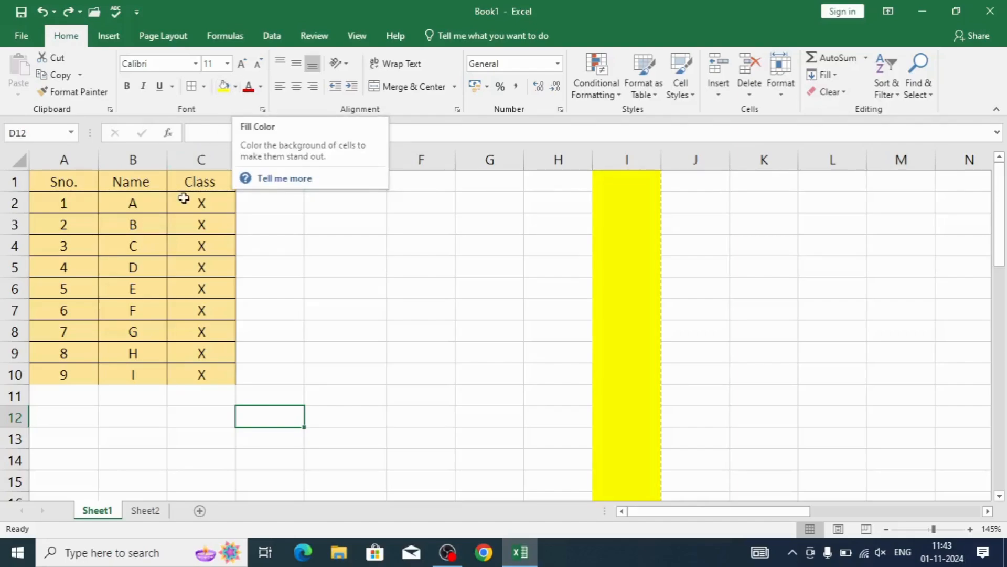
{"action": "left_click_drag", "start_coordinate": [184, 180], "coordinate": [172, 365]}
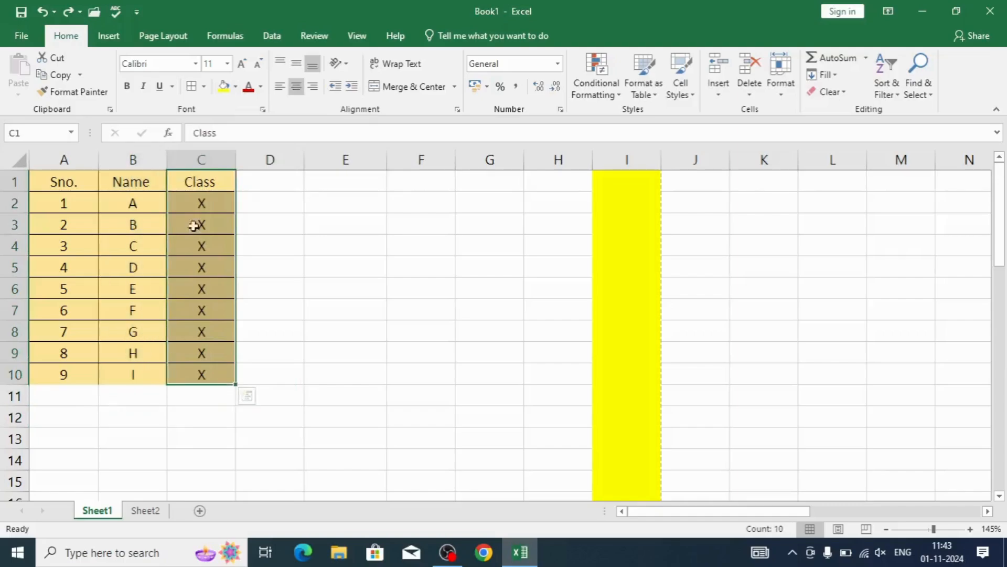
{"action": "left_click", "coordinate": [236, 86]}
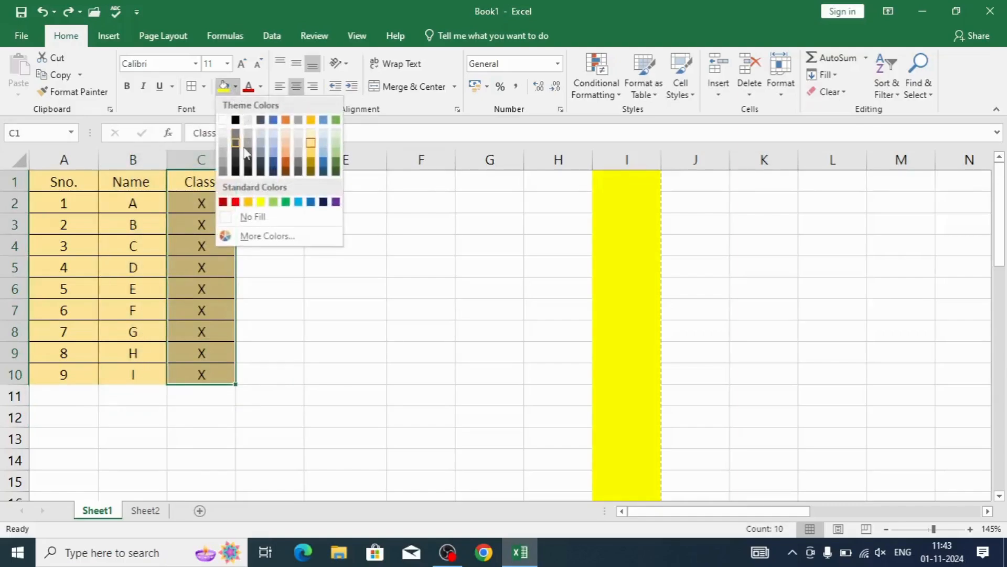
{"action": "left_click", "coordinate": [286, 204]}
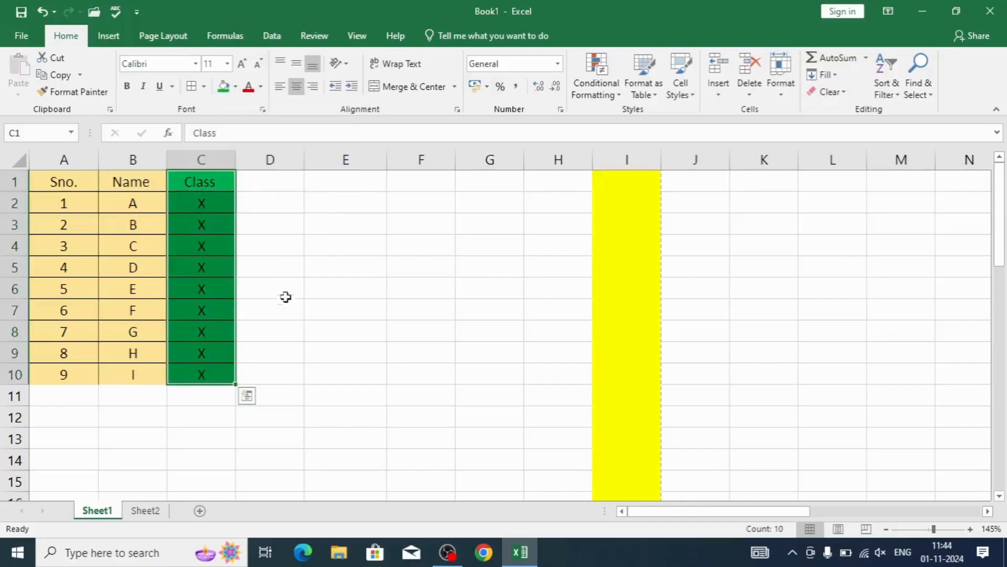
{"action": "left_click", "coordinate": [278, 306]}
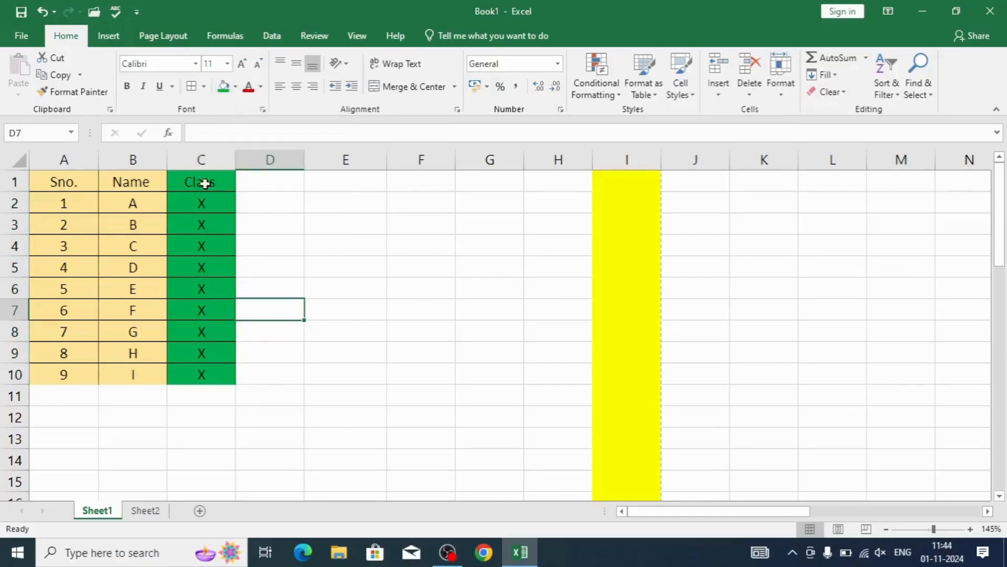
- Remove the green fill from C1:C10 by applying No Fill
{"action": "left_click_drag", "start_coordinate": [204, 183], "coordinate": [202, 375]}
{"action": "left_click", "coordinate": [236, 86]}
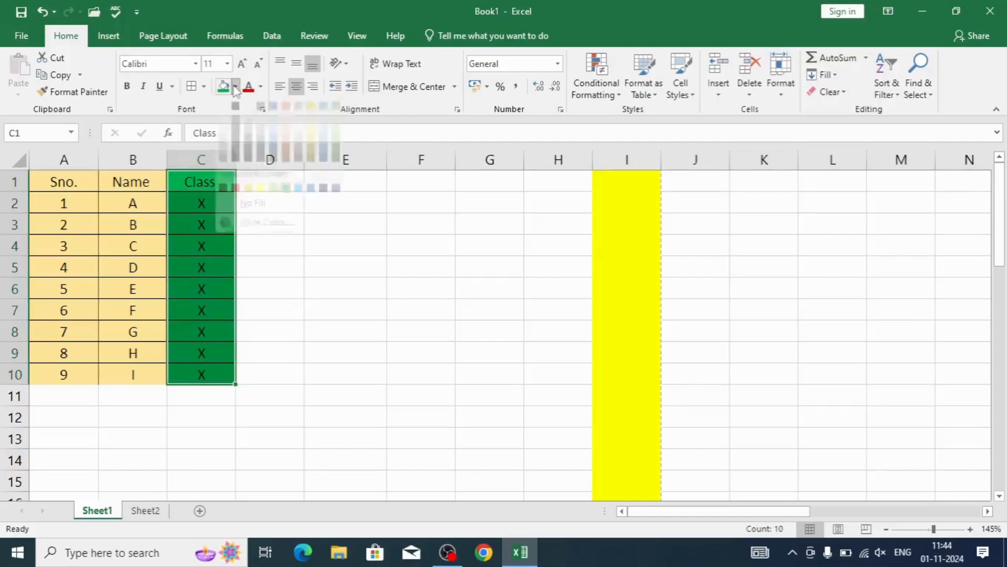
{"action": "left_click", "coordinate": [251, 216]}
{"action": "left_click", "coordinate": [265, 252]}
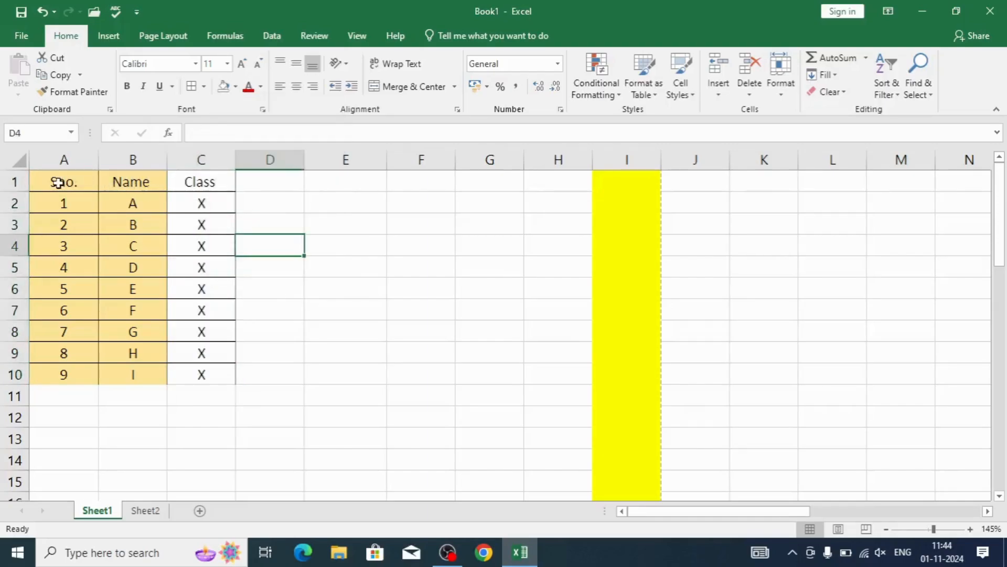
- Clear the fill color and all borders from the table A1:C10
{"action": "left_click_drag", "start_coordinate": [56, 180], "coordinate": [174, 376]}
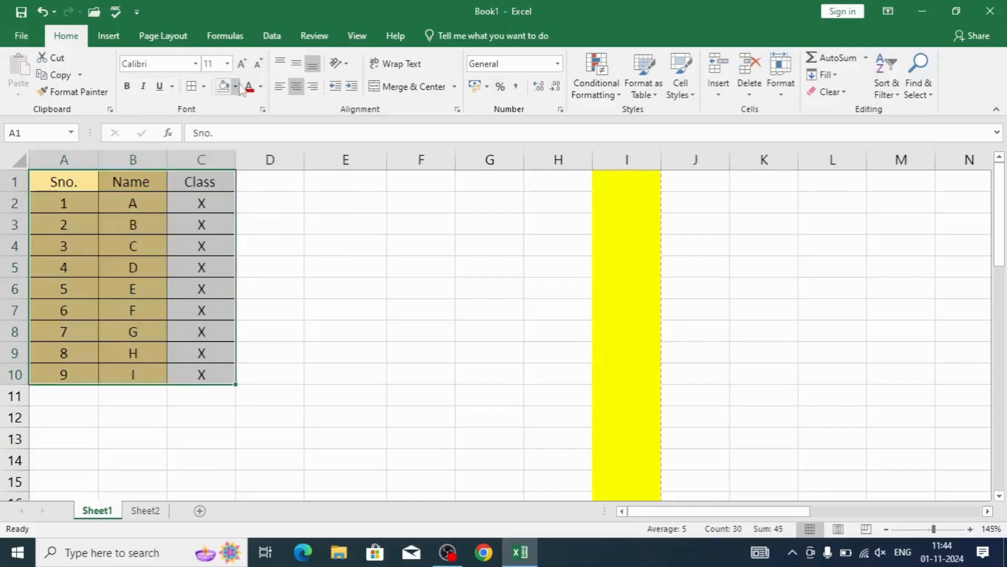
{"action": "left_click", "coordinate": [235, 86]}
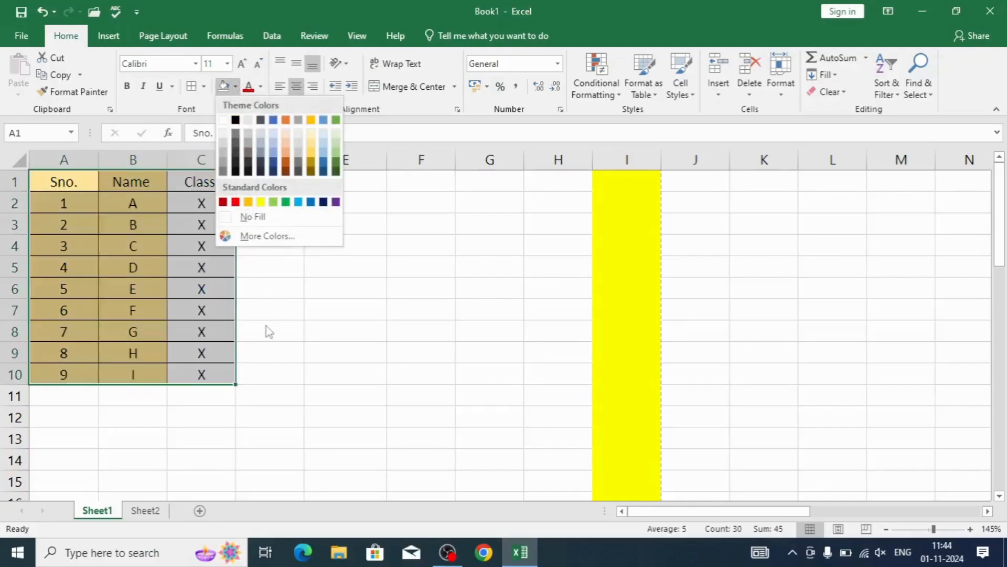
{"action": "left_click", "coordinate": [262, 219]}
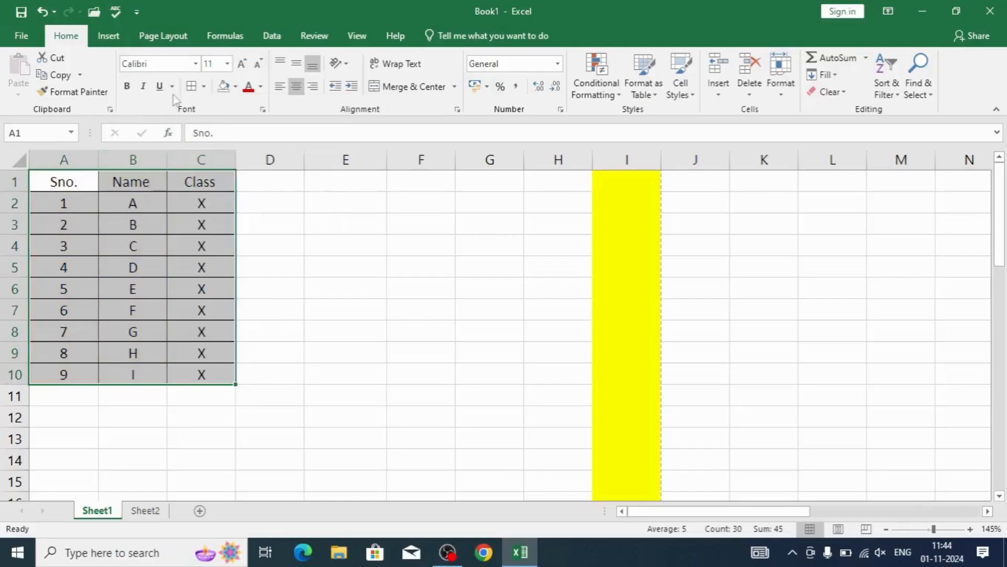
{"action": "left_click", "coordinate": [203, 87]}
{"action": "left_click", "coordinate": [207, 193]}
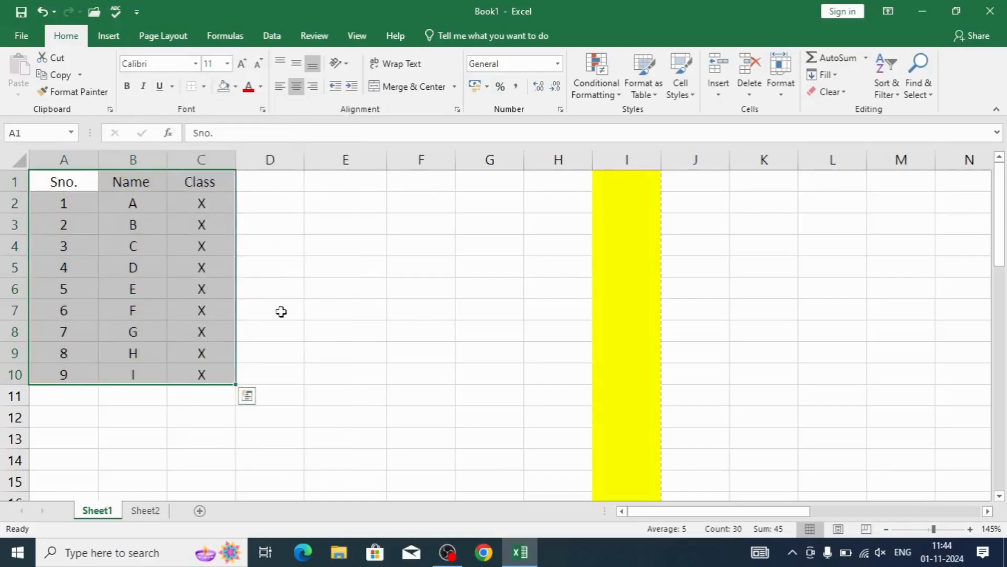
{"action": "left_click", "coordinate": [281, 312]}
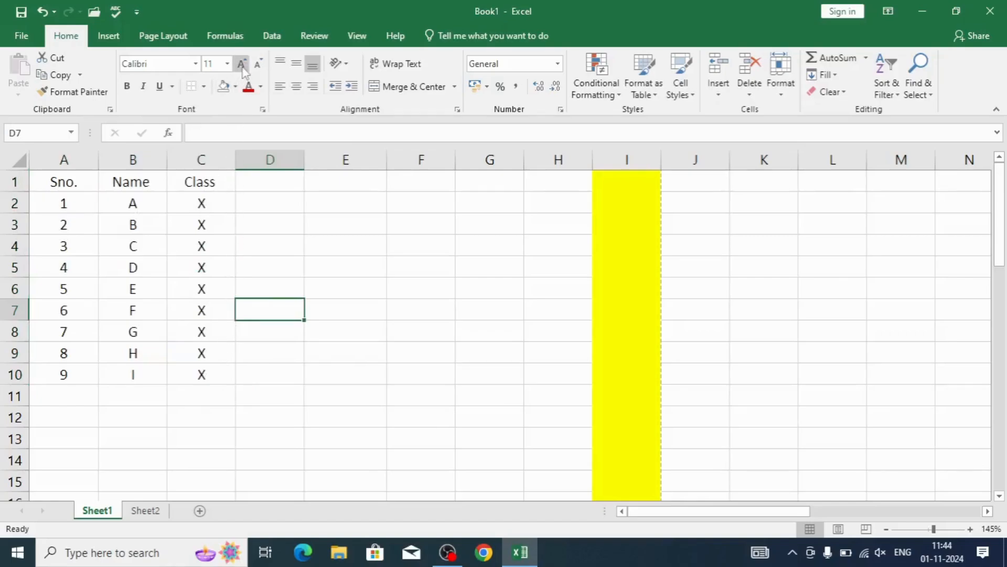
- Increase the font size of the Class header in C1 stepwise to 36
{"action": "left_click", "coordinate": [201, 182]}
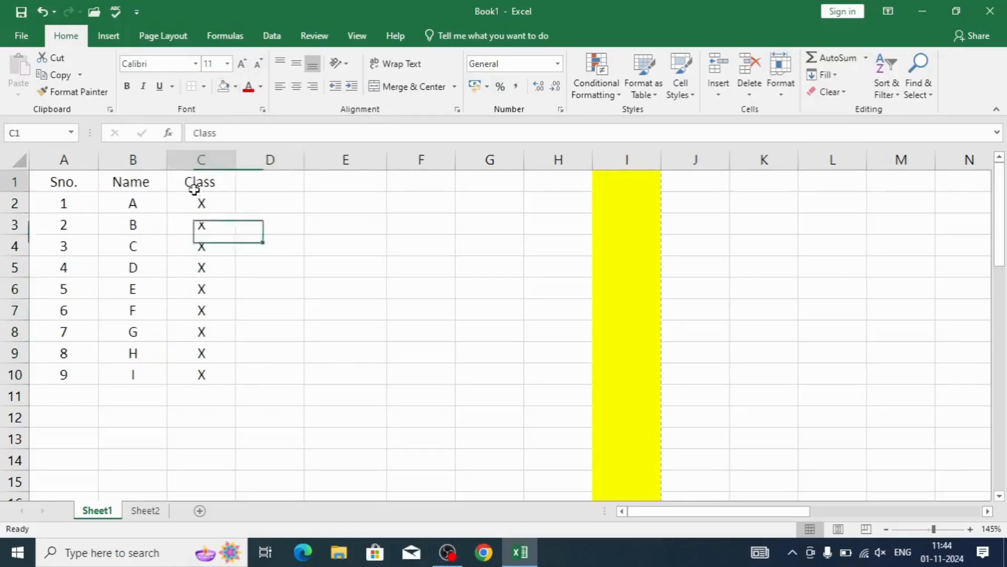
{"action": "left_click", "coordinate": [240, 63]}
{"action": "left_click", "coordinate": [240, 63]}
{"action": "left_click", "coordinate": [241, 62]}
{"action": "left_click", "coordinate": [241, 63]}
{"action": "left_click", "coordinate": [241, 63]}
{"action": "left_click", "coordinate": [241, 63]}
{"action": "left_click", "coordinate": [241, 63]}
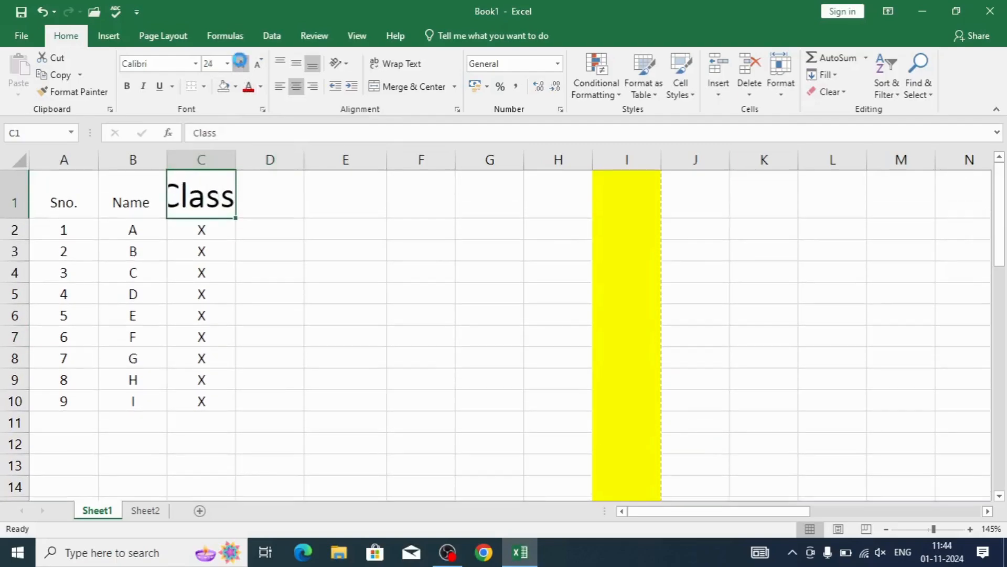
{"action": "left_click", "coordinate": [241, 63]}
{"action": "left_click", "coordinate": [240, 63]}
{"action": "left_click", "coordinate": [240, 63]}
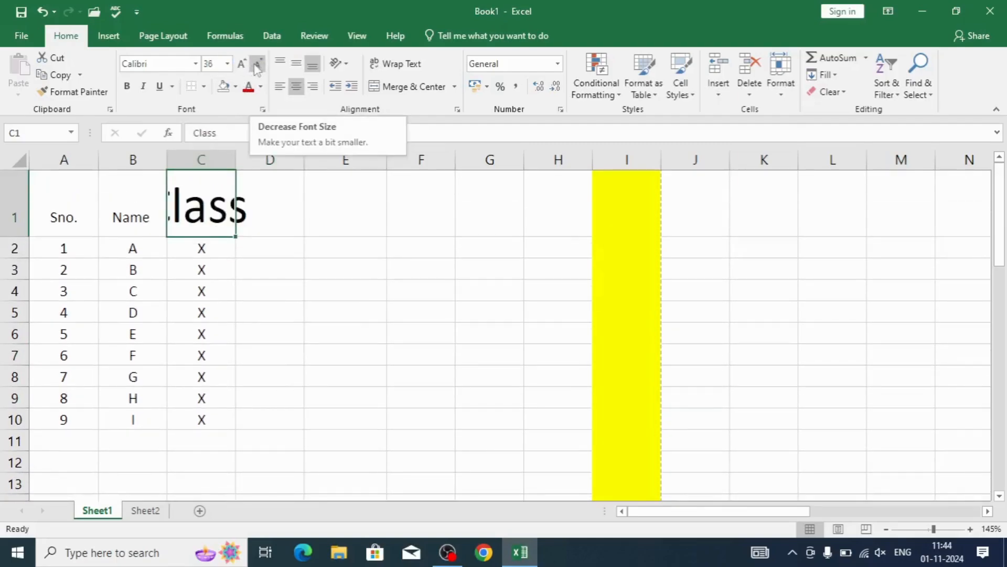
- Decrease the font size of the Class header in C1 stepwise to 11 and deselect it
{"action": "left_click", "coordinate": [258, 63]}
{"action": "left_click", "coordinate": [258, 63]}
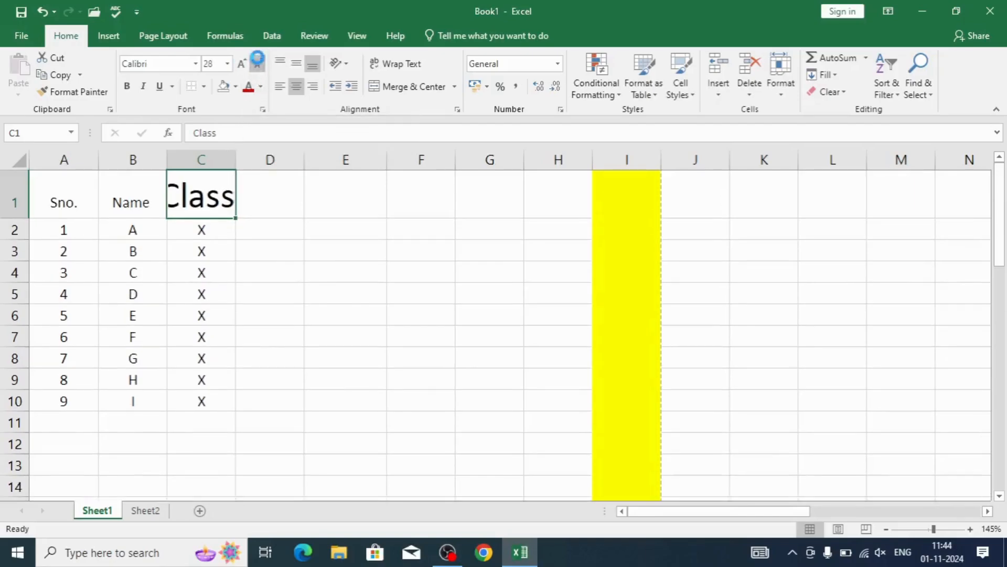
{"action": "left_click", "coordinate": [257, 63]}
{"action": "left_click", "coordinate": [258, 63]}
{"action": "left_click", "coordinate": [257, 63]}
{"action": "left_click", "coordinate": [258, 62]}
{"action": "left_click", "coordinate": [257, 62]}
{"action": "left_click", "coordinate": [258, 63]}
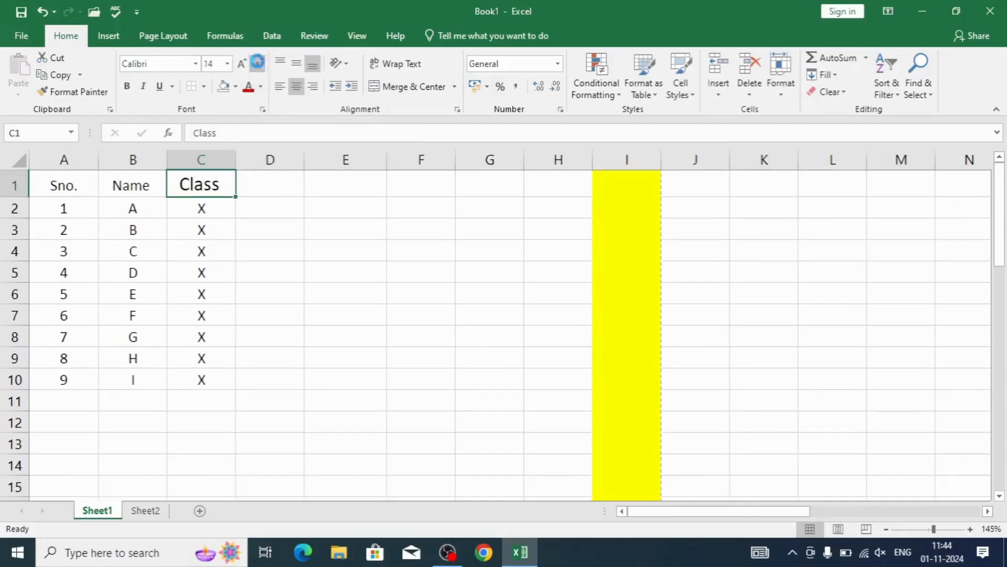
{"action": "left_click", "coordinate": [258, 63]}
{"action": "left_click", "coordinate": [258, 63]}
{"action": "left_click", "coordinate": [248, 353]}
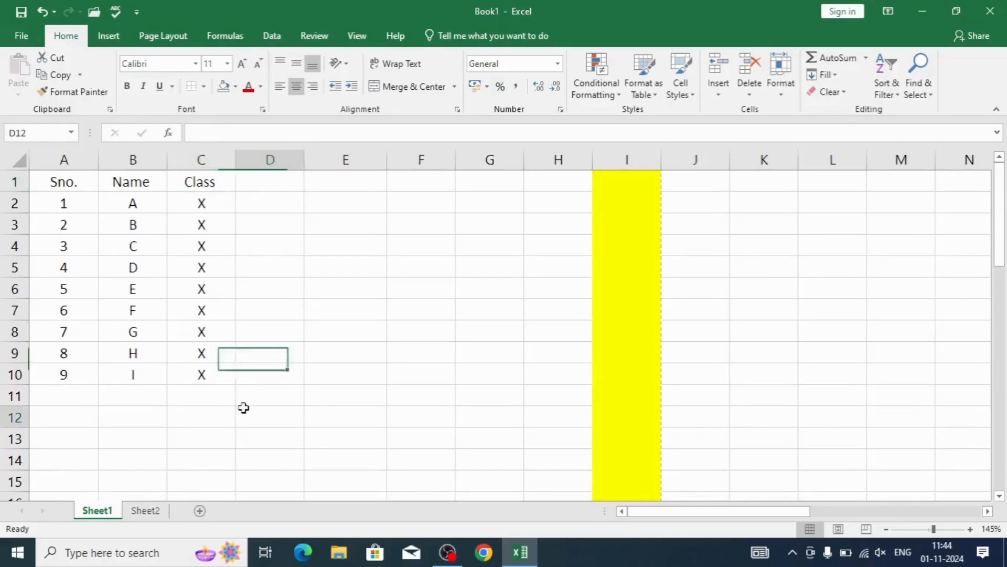
{"action": "left_click", "coordinate": [243, 414]}
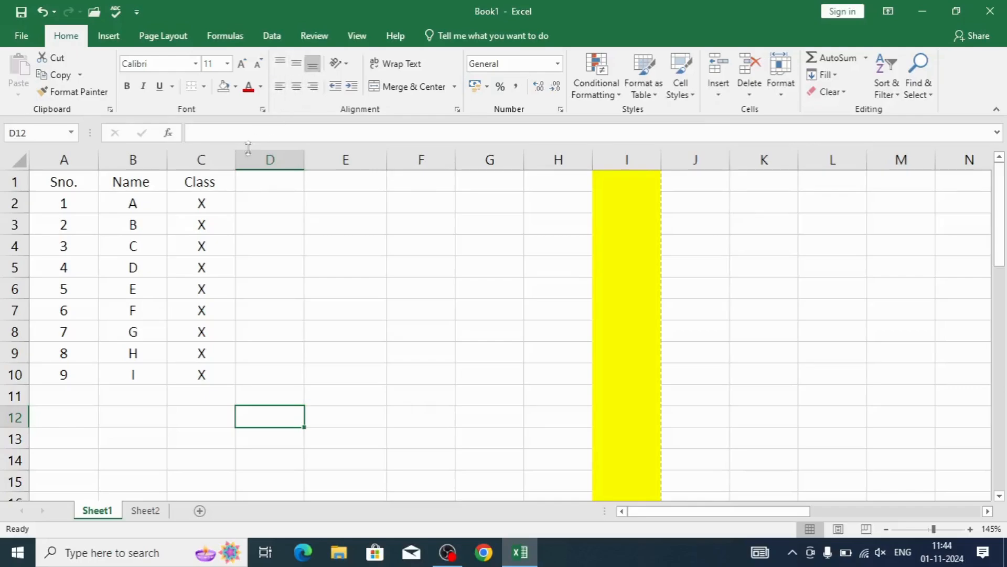
- Left-align the Class column C1:C10 and return it to center alignment
{"action": "left_click_drag", "start_coordinate": [206, 180], "coordinate": [185, 370]}
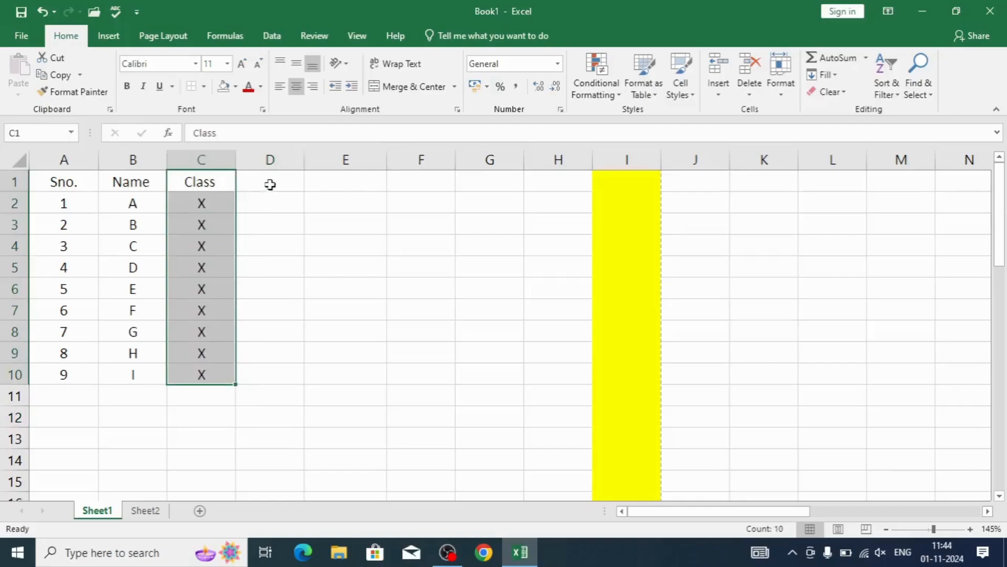
{"action": "left_click", "coordinate": [284, 91]}
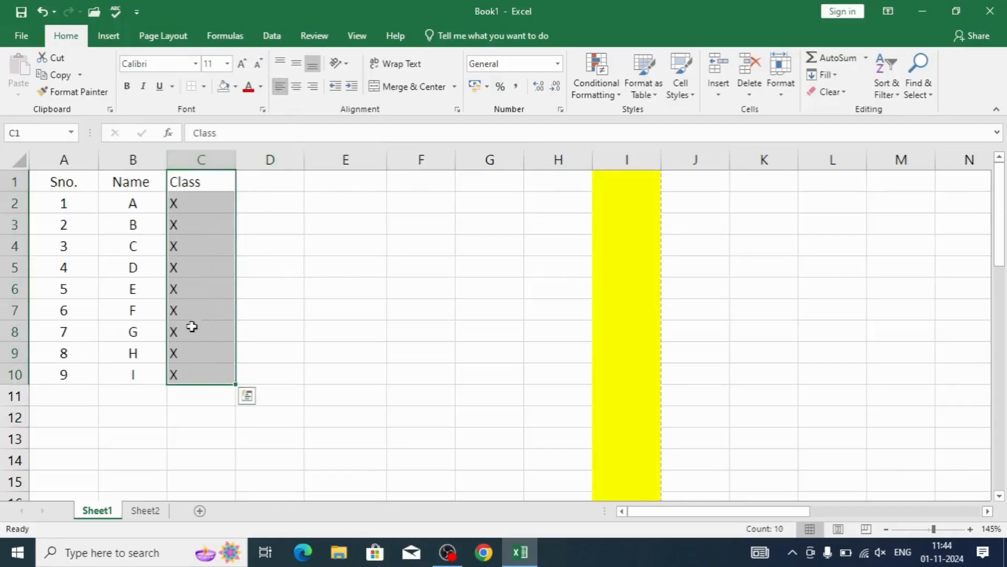
{"action": "left_click", "coordinate": [297, 87]}
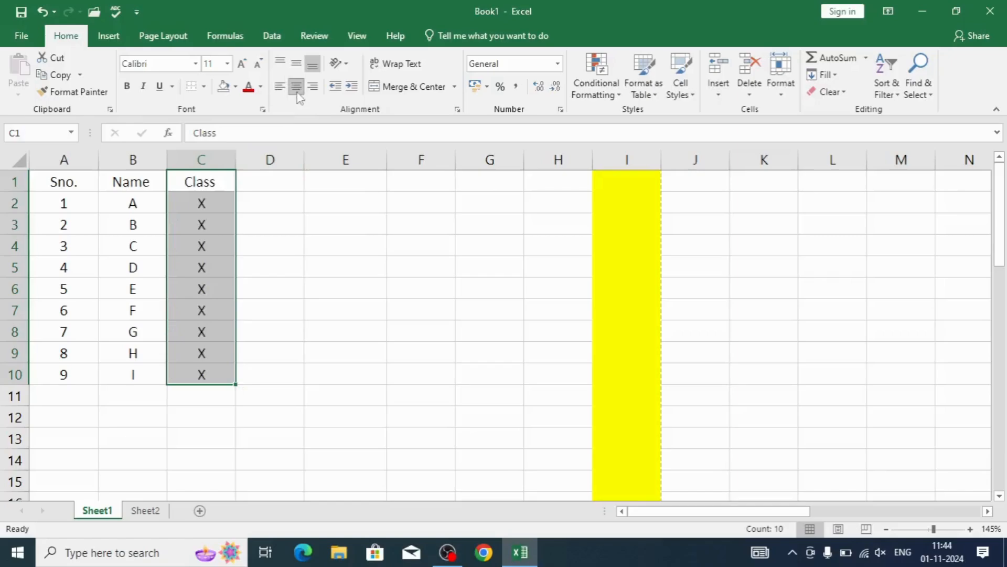
- Middle-align and top-align the Class column C1:C10, return it to bottom alignment and deselect it
{"action": "left_click", "coordinate": [297, 66]}
{"action": "left_click", "coordinate": [282, 65]}
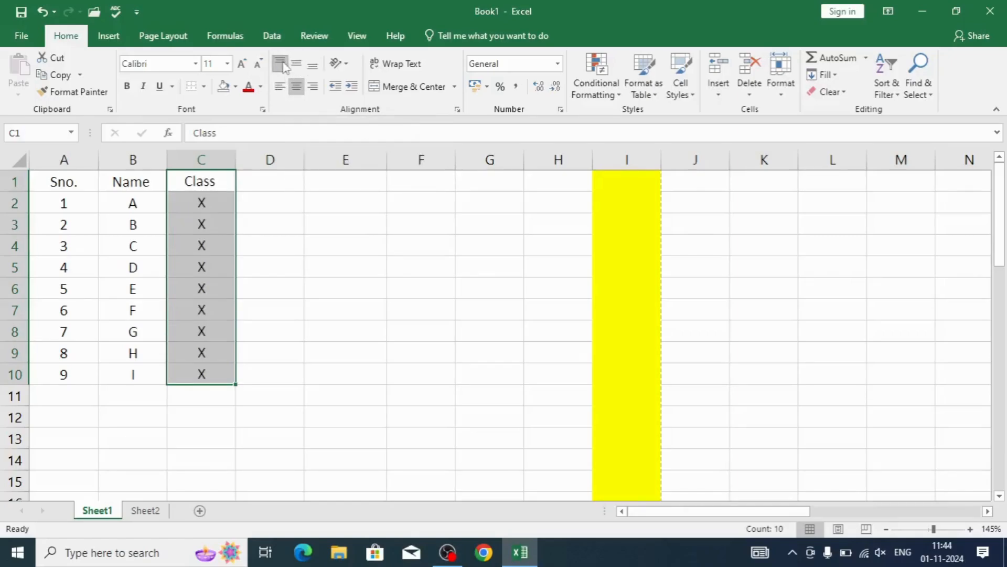
{"action": "left_click", "coordinate": [313, 66]}
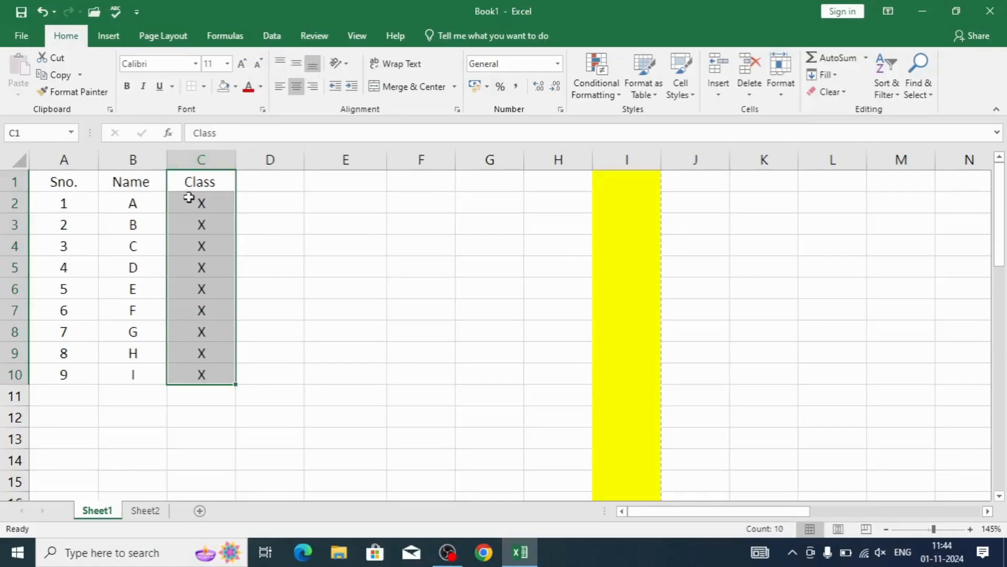
{"action": "left_click", "coordinate": [288, 238]}
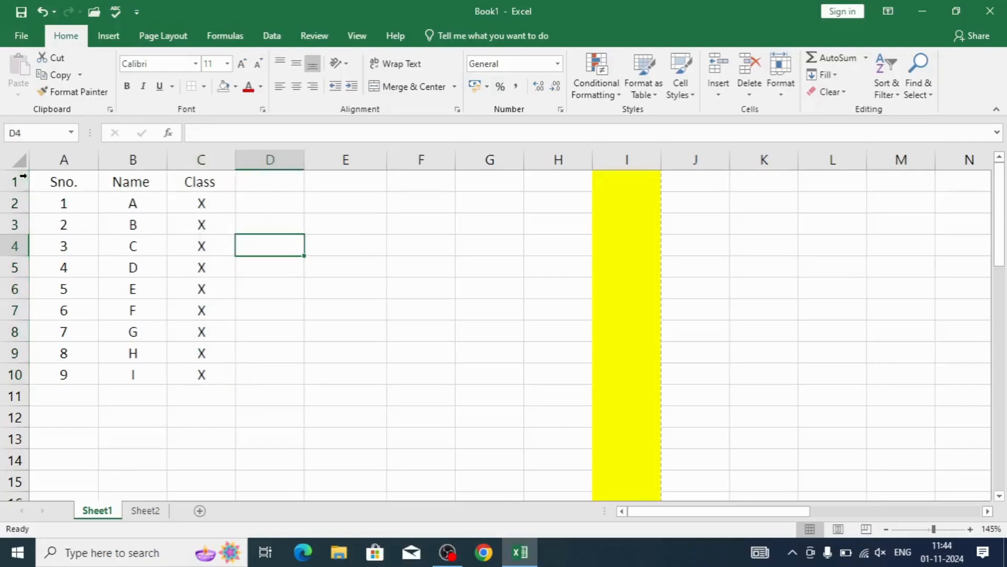
- Increase the height of rows 1 to 10 together to about double and reduce the sheet zoom to 100%
{"action": "left_click_drag", "start_coordinate": [11, 182], "coordinate": [11, 374]}
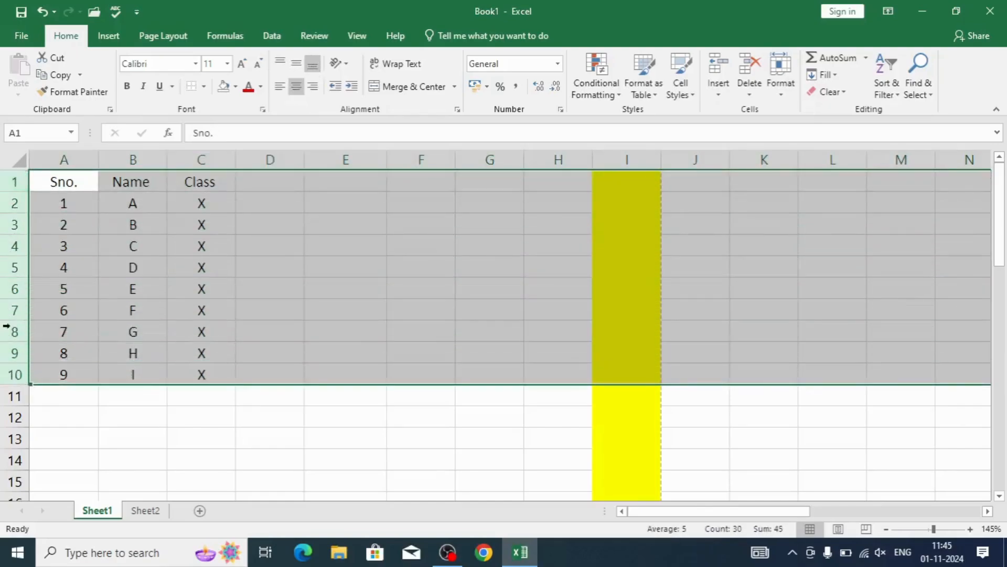
{"action": "left_click_drag", "start_coordinate": [15, 260], "coordinate": [16, 278]}
{"action": "scroll", "coordinate": [175, 310], "scroll_direction": "down", "scroll_amount": 2}
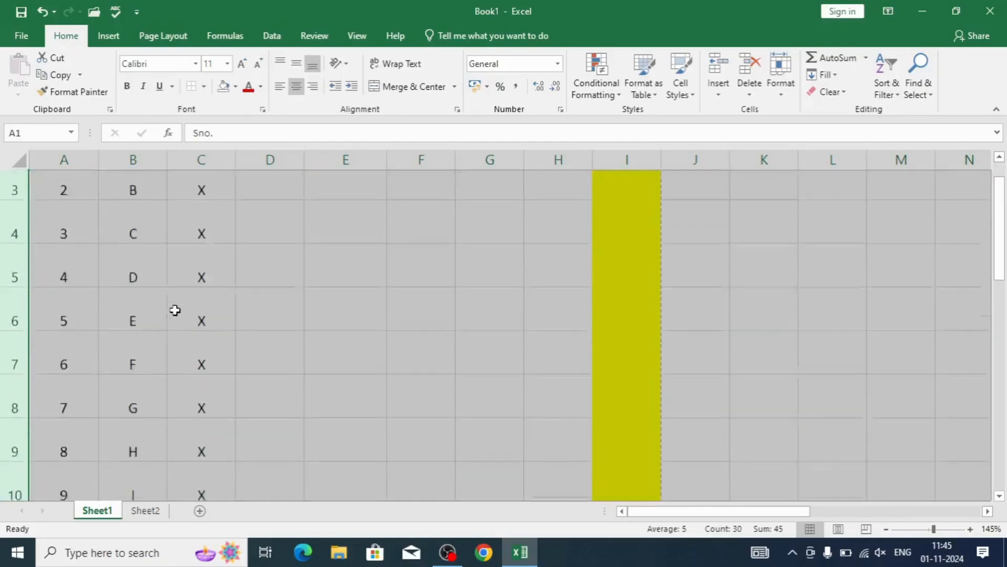
{"action": "scroll", "coordinate": [165, 266], "scroll_direction": "down", "scroll_amount": 3}
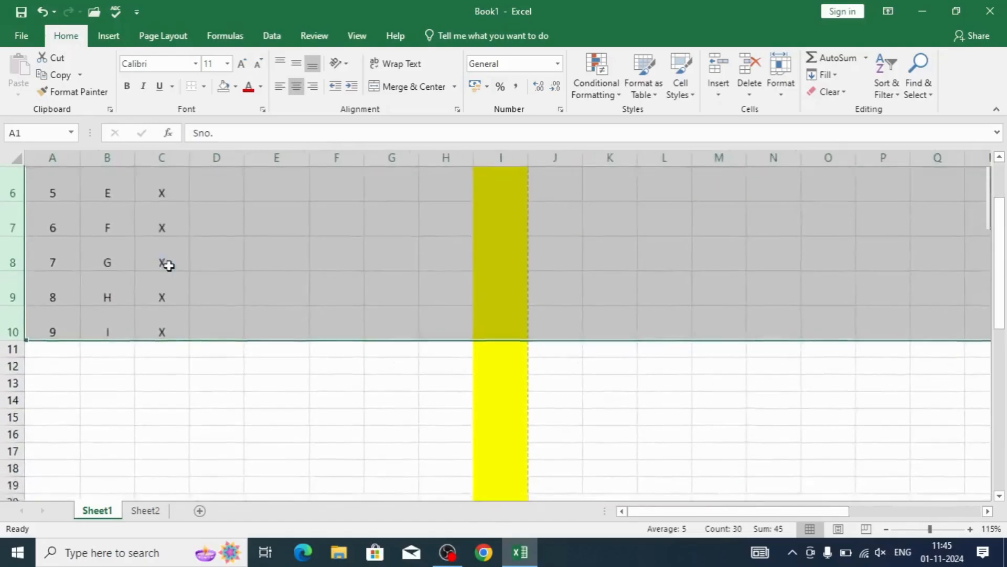
{"action": "scroll", "coordinate": [181, 247], "scroll_direction": "up", "scroll_amount": 1}
{"action": "left_click", "coordinate": [171, 328]}
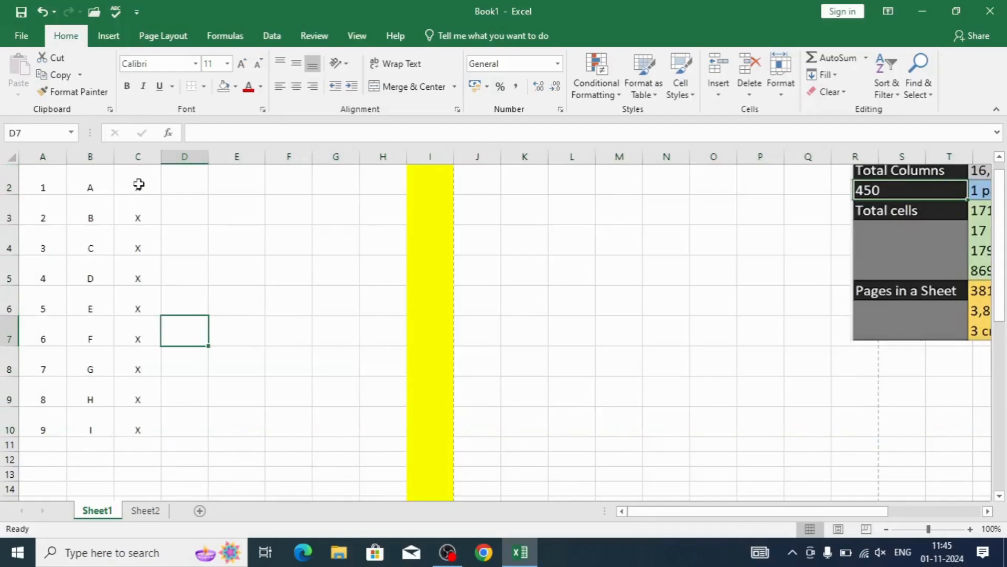
- Select the Class entries C2:C10 and make row 2 slightly taller
{"action": "left_click_drag", "start_coordinate": [138, 184], "coordinate": [119, 427]}
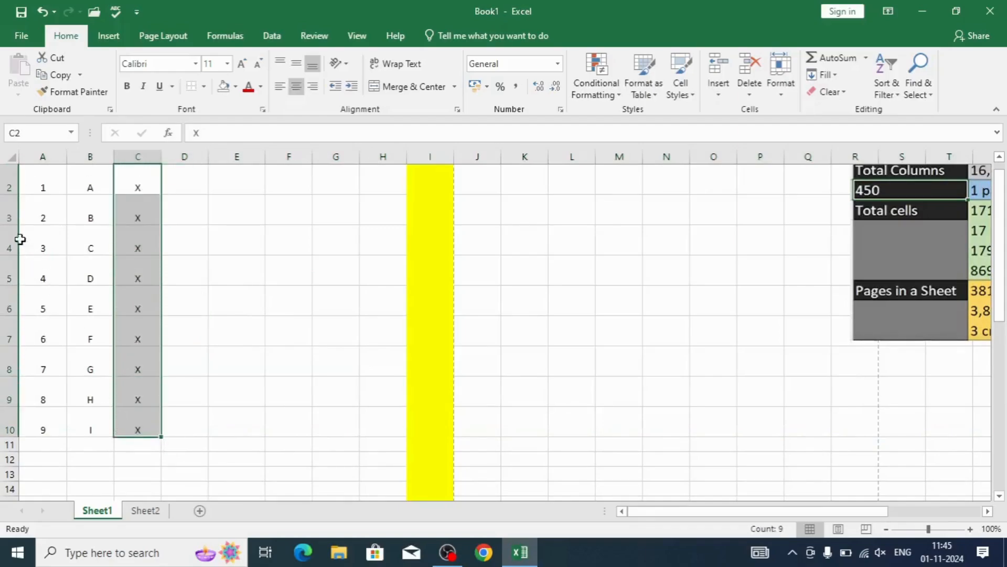
{"action": "mouse_move", "coordinate": [10, 195]}
{"action": "left_mouse_down"}
{"action": "mouse_move", "coordinate": [11, 208]}
{"action": "mouse_move", "coordinate": [12, 198]}
{"action": "left_mouse_up"}
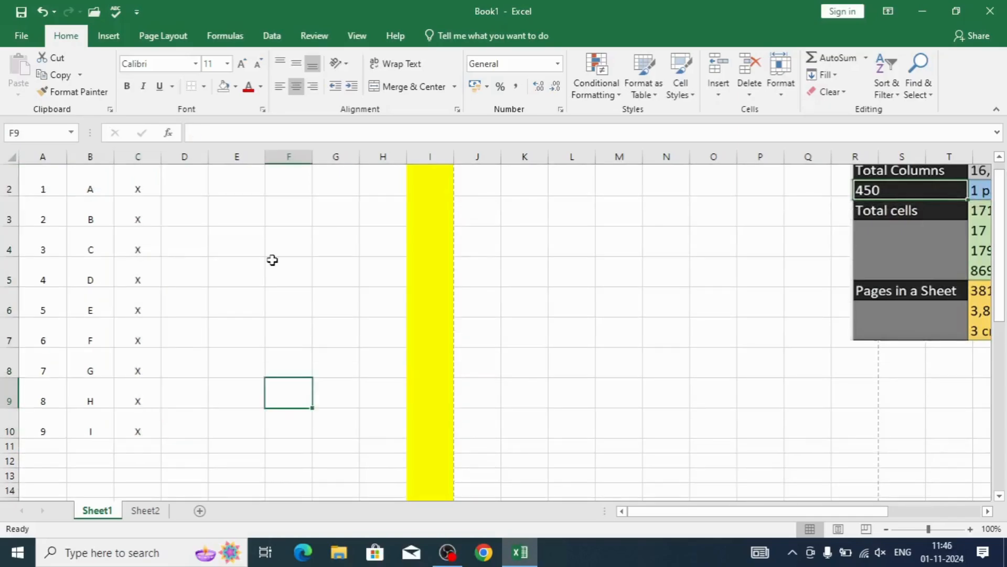
{"action": "scroll", "coordinate": [120, 272], "scroll_direction": "up", "scroll_amount": 1}
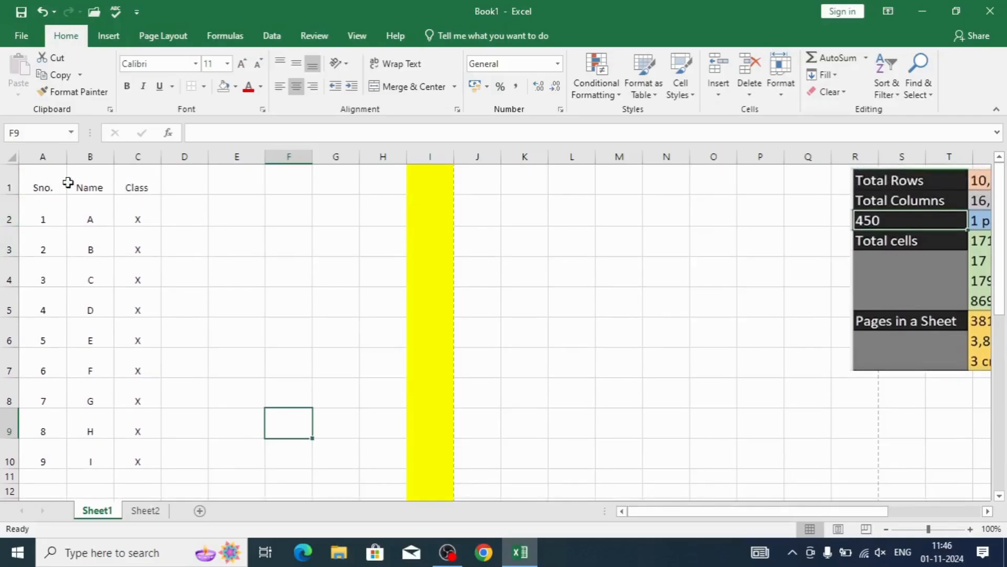
- Angle the header text in A1:C1 counterclockwise and check the sheet in the print preview
{"action": "left_click_drag", "start_coordinate": [43, 184], "coordinate": [134, 181]}
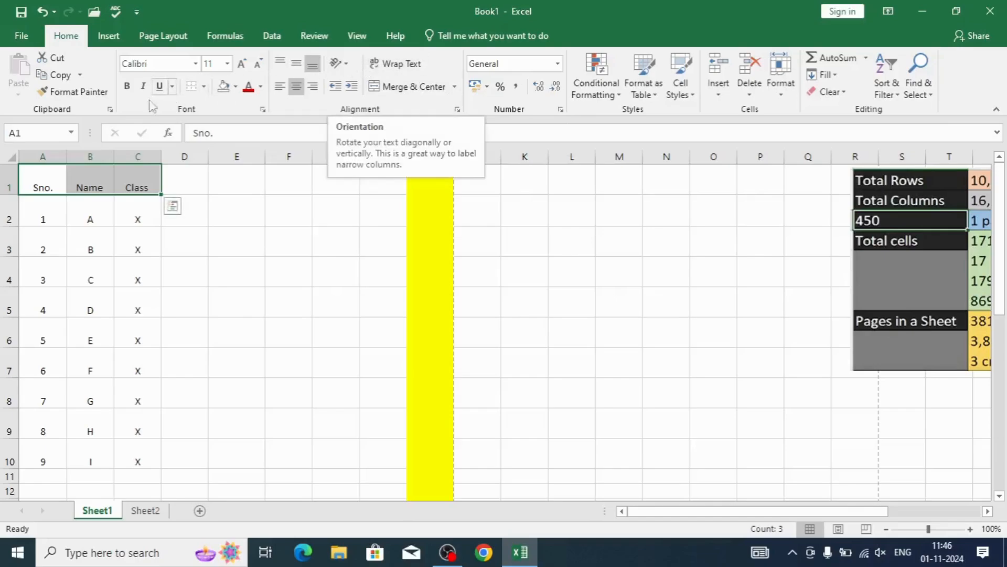
{"action": "left_click", "coordinate": [345, 65]}
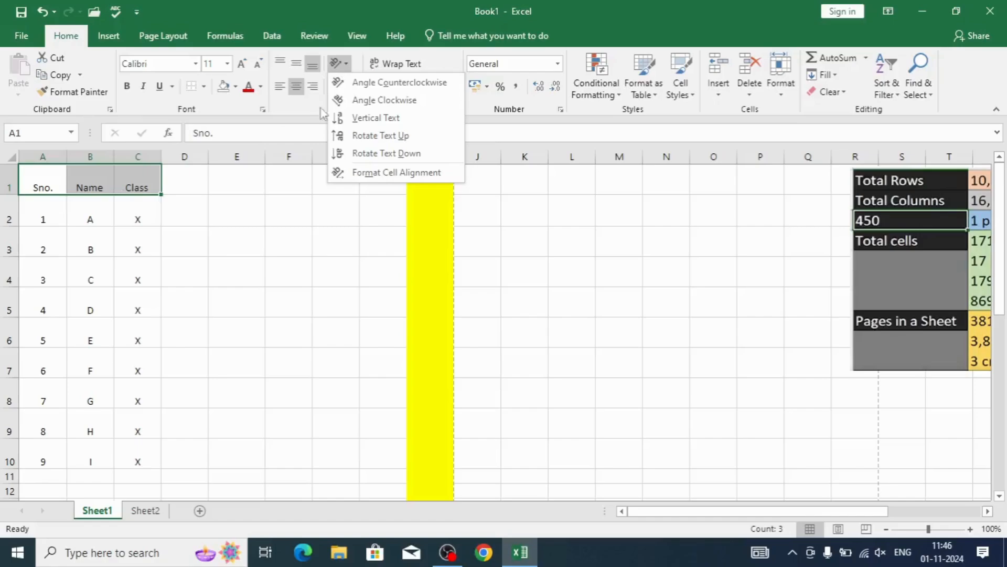
{"action": "left_click", "coordinate": [346, 86]}
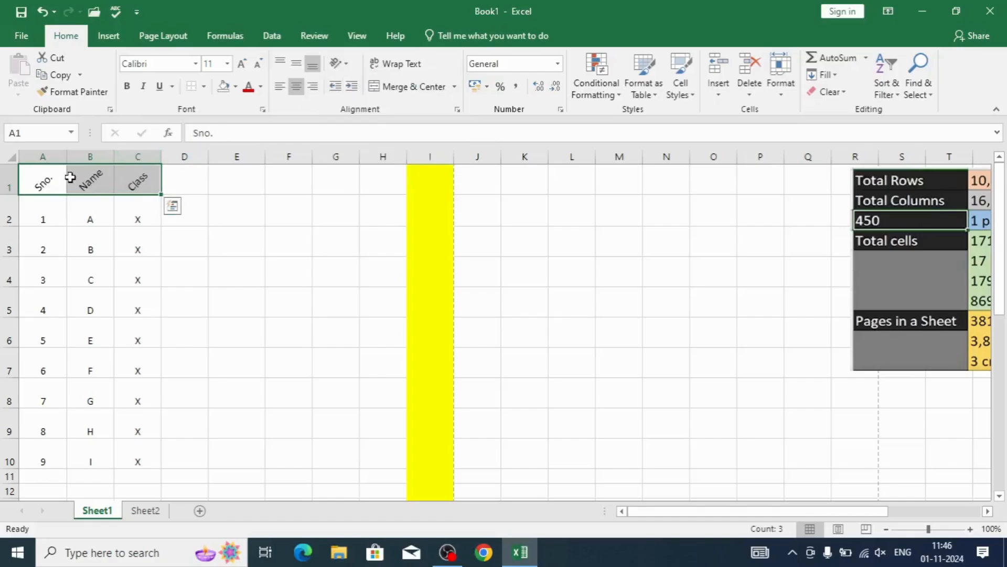
{"action": "left_click", "coordinate": [139, 258]}
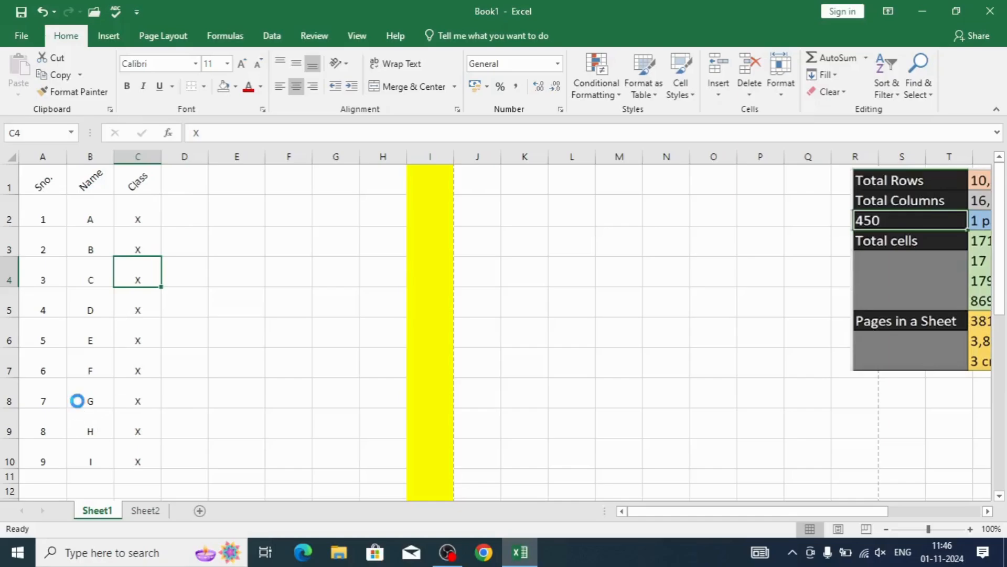
{"action": "key", "text": "ctrl+p"}
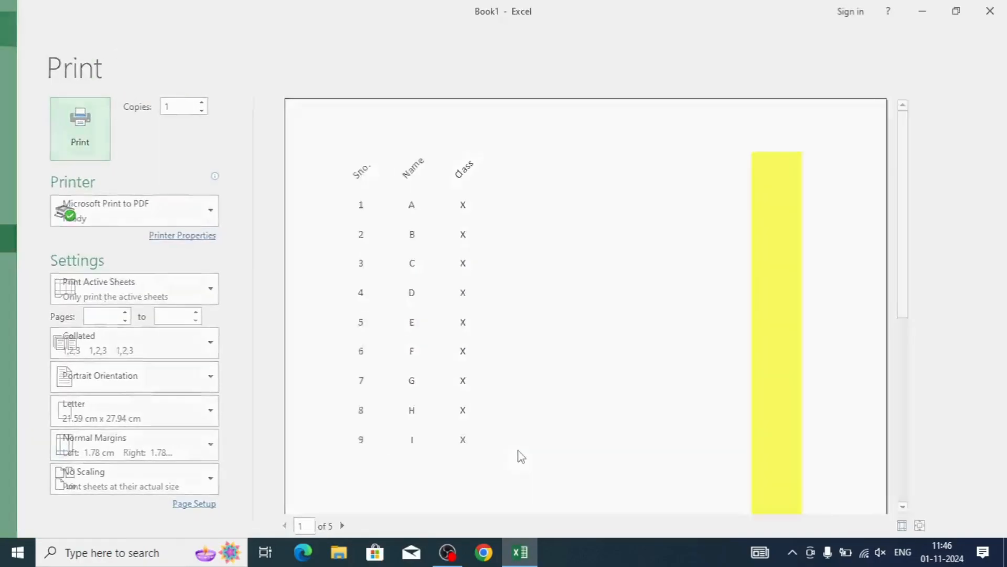
{"action": "key", "text": "Escape"}
- Set the text orientation of the headers A1:C1 to 22 degrees through Format Cell Alignment
{"action": "left_click", "coordinate": [49, 183]}
{"action": "left_click_drag", "start_coordinate": [49, 183], "coordinate": [139, 180]}
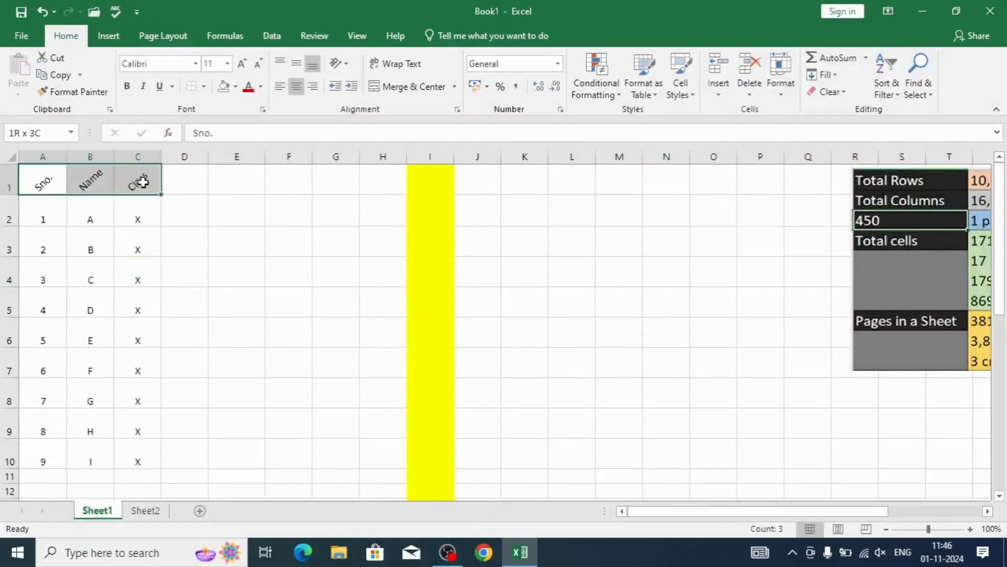
{"action": "left_click", "coordinate": [344, 67]}
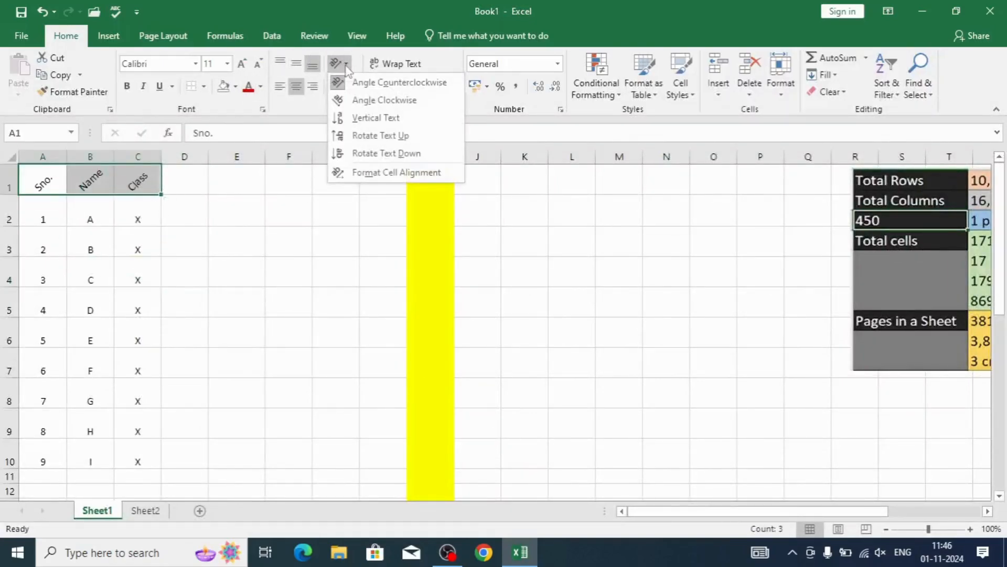
{"action": "left_click", "coordinate": [359, 172]}
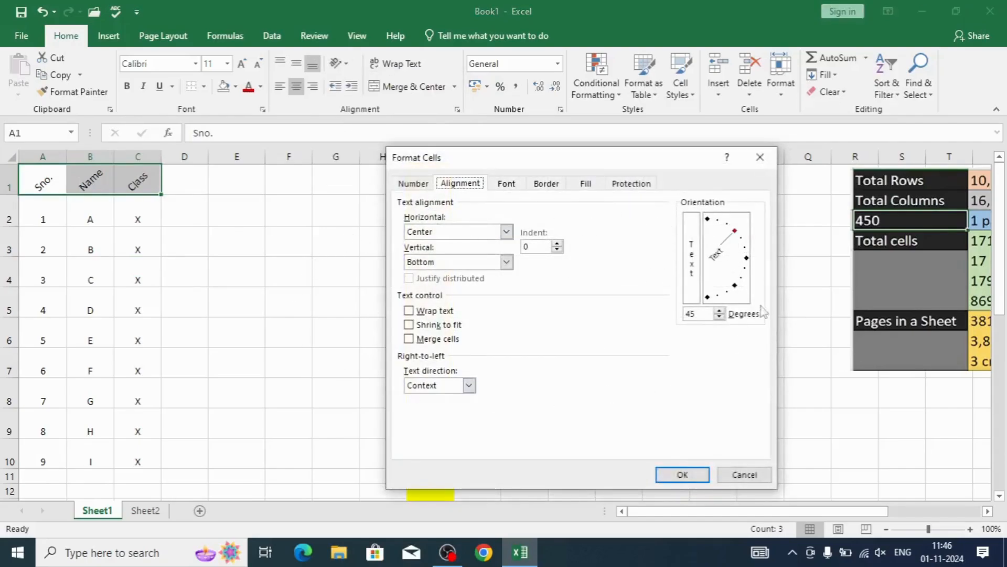
{"action": "left_click_drag", "start_coordinate": [737, 236], "coordinate": [741, 246]}
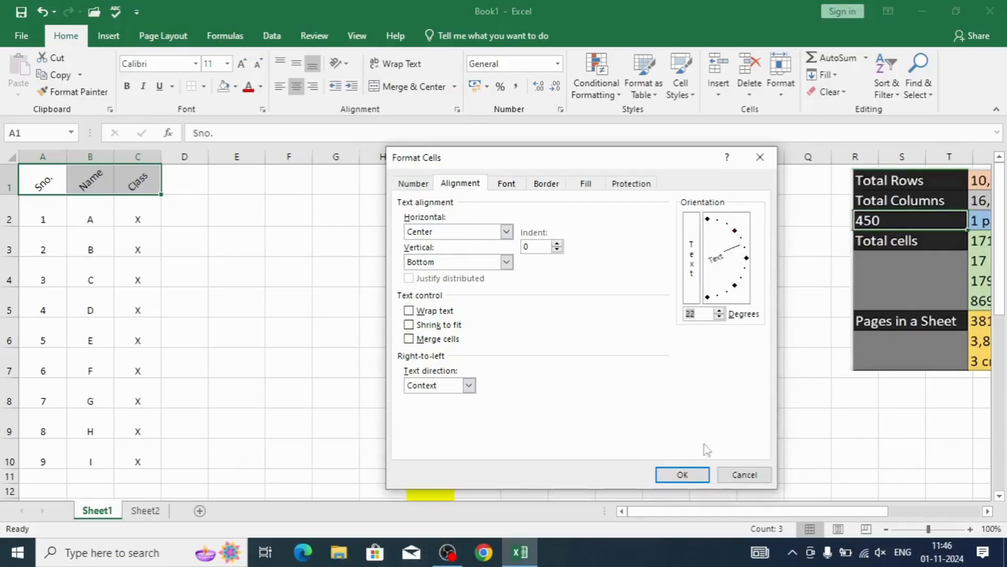
{"action": "left_click", "coordinate": [680, 473]}
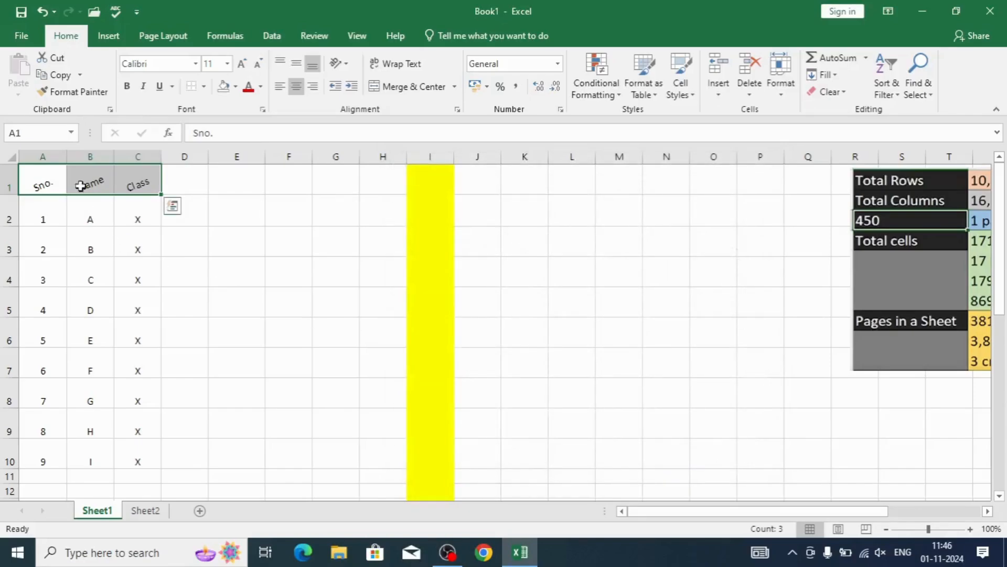
{"action": "left_click", "coordinate": [156, 300]}
- Undo the text rotation changes on the headers A1:C1
{"action": "left_click_drag", "start_coordinate": [45, 182], "coordinate": [150, 418]}
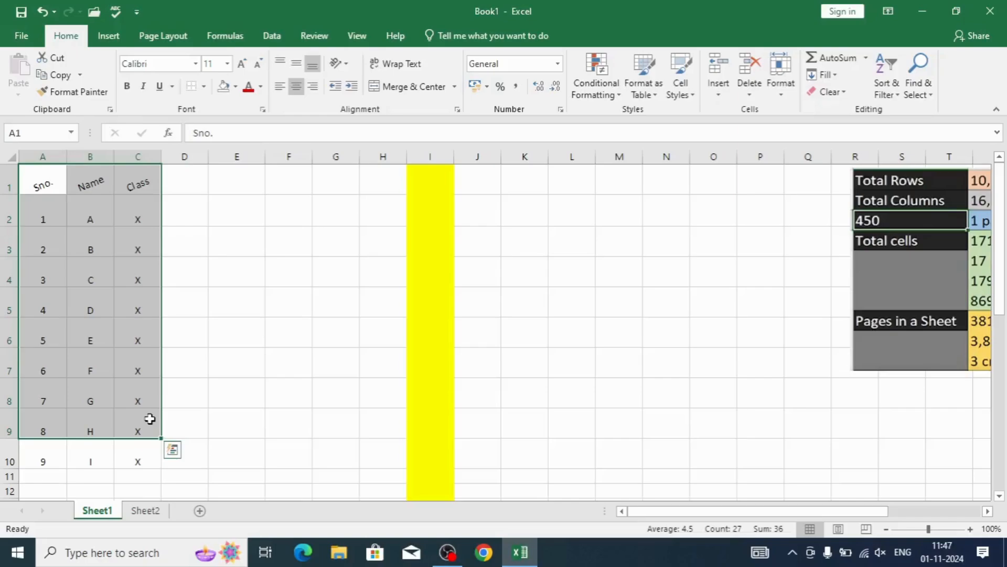
{"action": "key", "text": "ctrl+z"}
{"action": "left_click", "coordinate": [149, 418]}
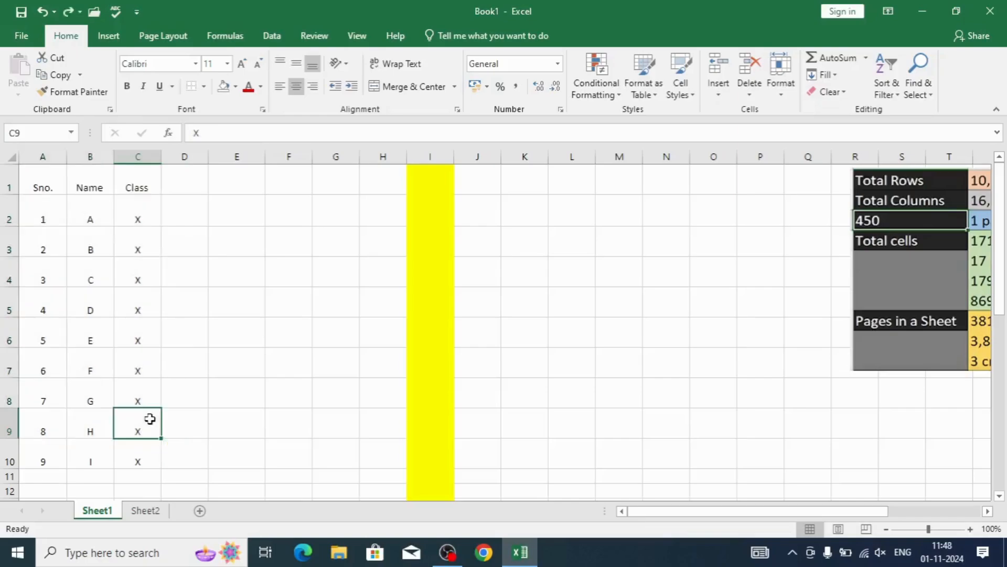
- Select the headers A1:C1 and increase the height of row 1
{"action": "left_click", "coordinate": [34, 183]}
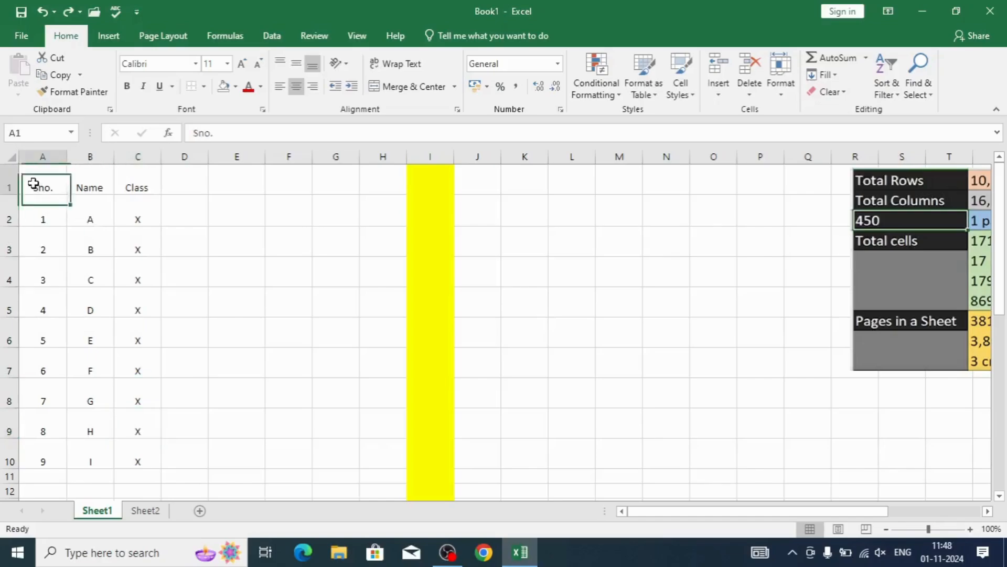
{"action": "left_click_drag", "start_coordinate": [33, 183], "coordinate": [134, 187]}
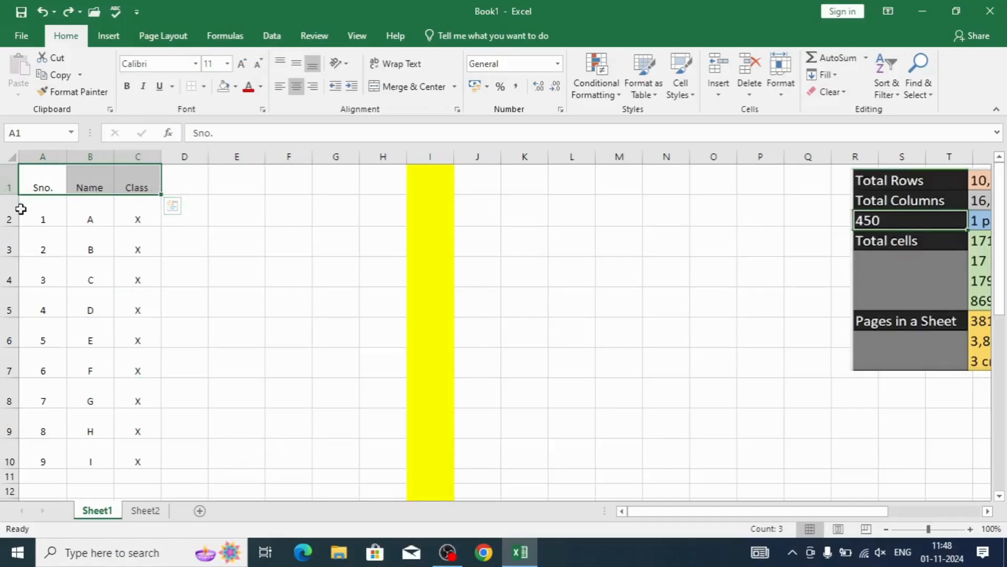
{"action": "left_click_drag", "start_coordinate": [18, 194], "coordinate": [21, 217]}
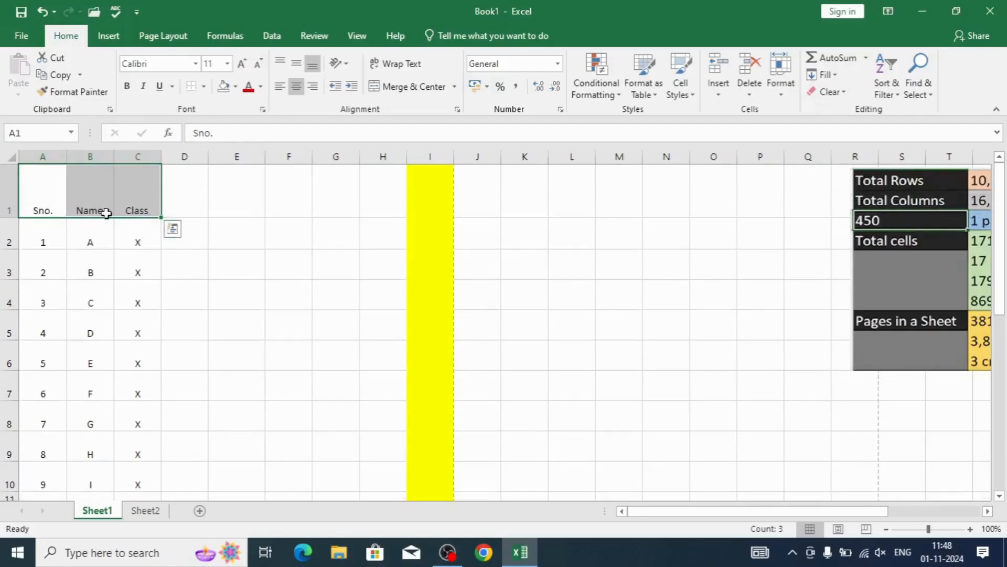
- Angle the headers in the taller row 1 counterclockwise and deselect them
{"action": "left_click", "coordinate": [352, 69]}
{"action": "left_click", "coordinate": [354, 81]}
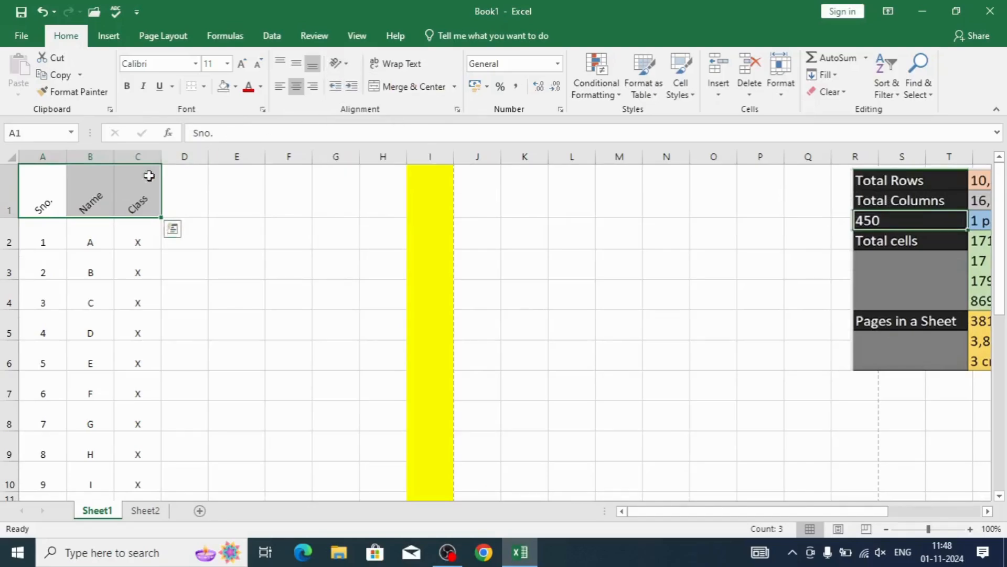
{"action": "left_click", "coordinate": [134, 294]}
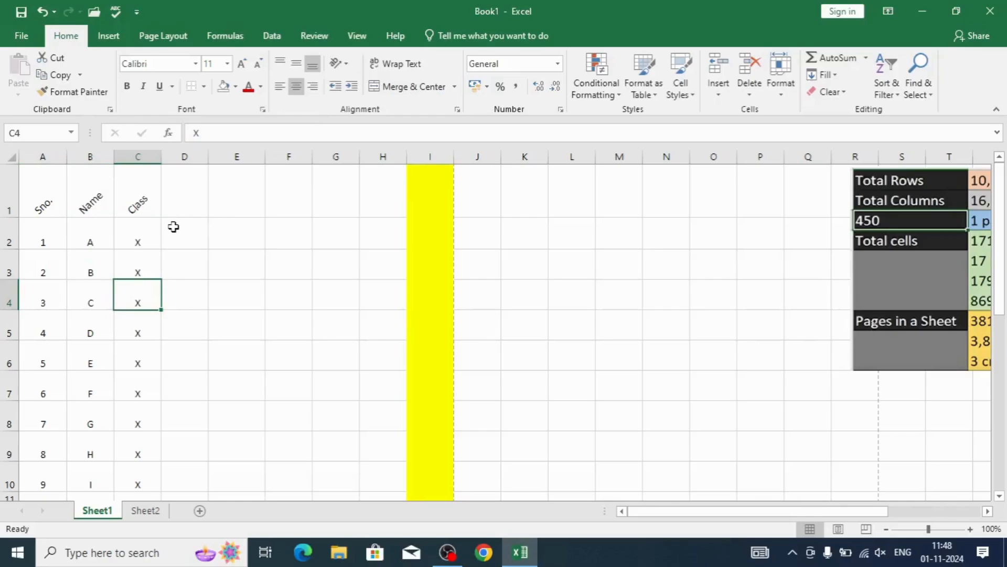
- Set the text orientation of the headers A1:C1 to 15 degrees through Format Cell Alignment
{"action": "left_click_drag", "start_coordinate": [52, 208], "coordinate": [140, 206]}
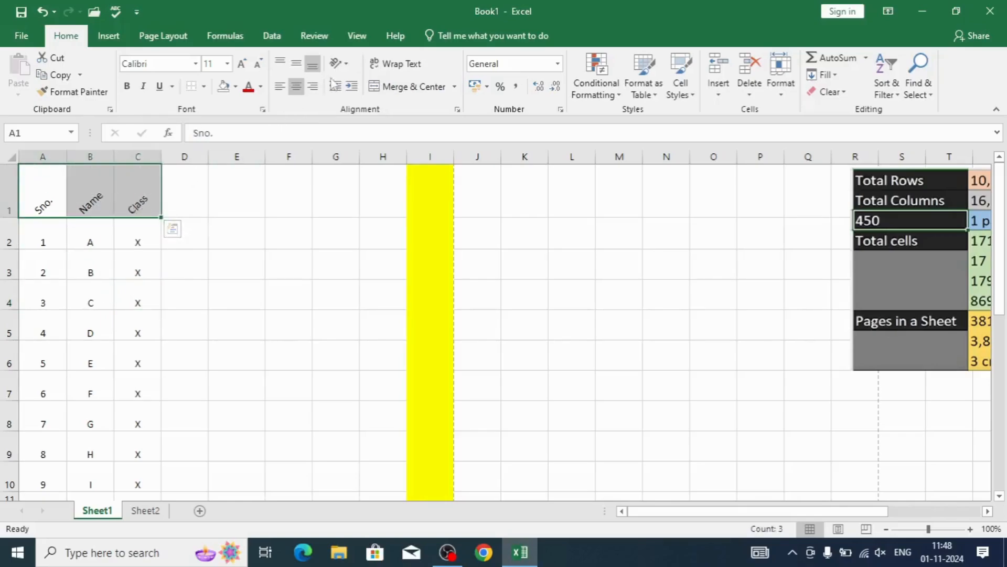
{"action": "left_click", "coordinate": [340, 64]}
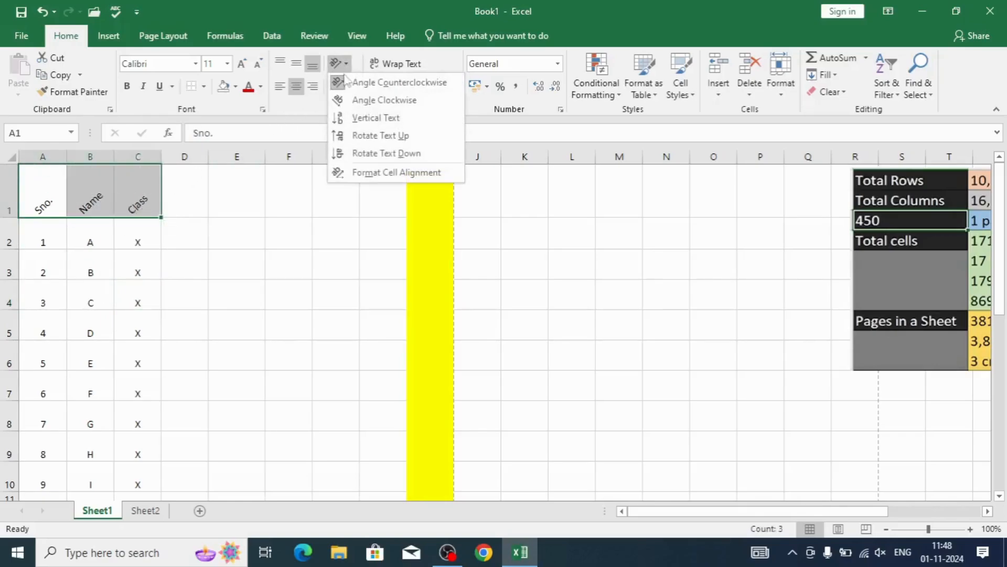
{"action": "left_click", "coordinate": [346, 174]}
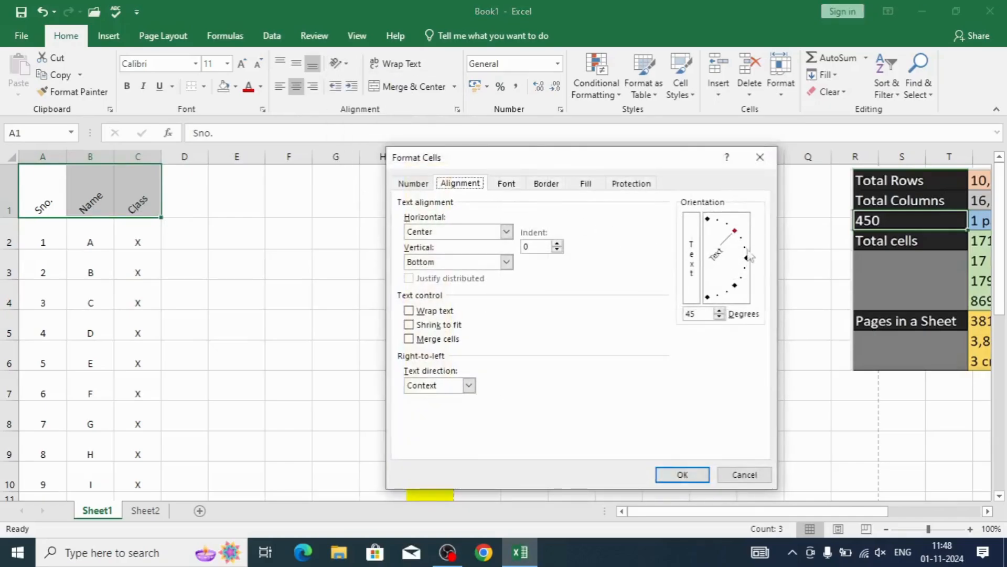
{"action": "left_click_drag", "start_coordinate": [737, 233], "coordinate": [746, 254]}
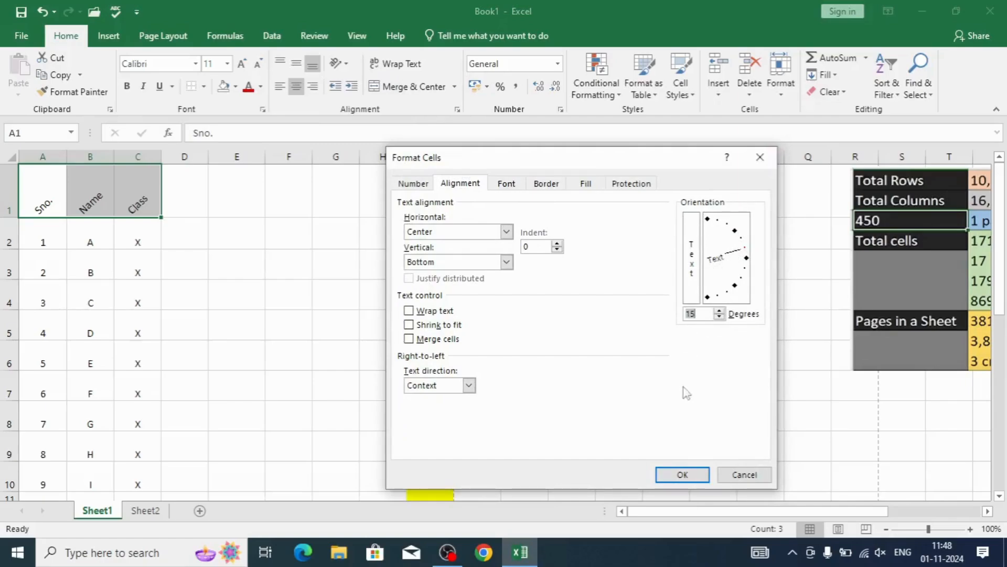
{"action": "left_click", "coordinate": [683, 474]}
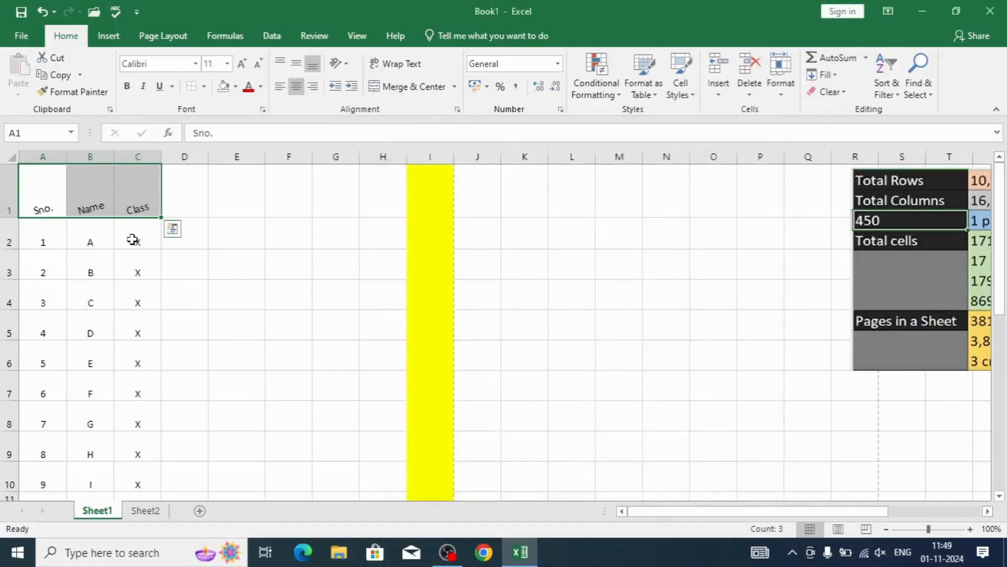
- Apply Angle Counterclockwise to the headers A1:C1 again and switch it off to restore horizontal text
{"action": "left_click", "coordinate": [337, 64]}
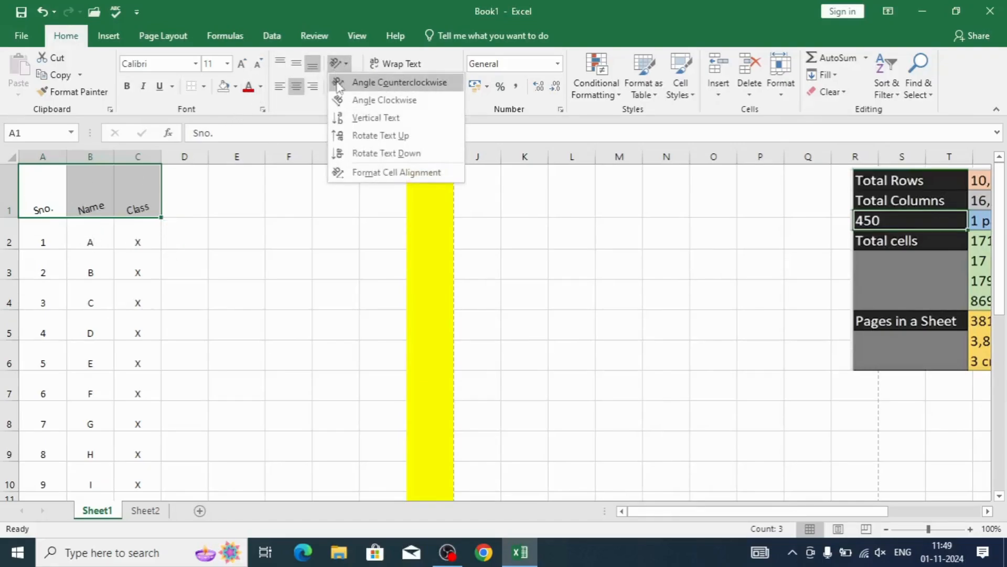
{"action": "left_click", "coordinate": [339, 82]}
{"action": "left_click", "coordinate": [336, 63]}
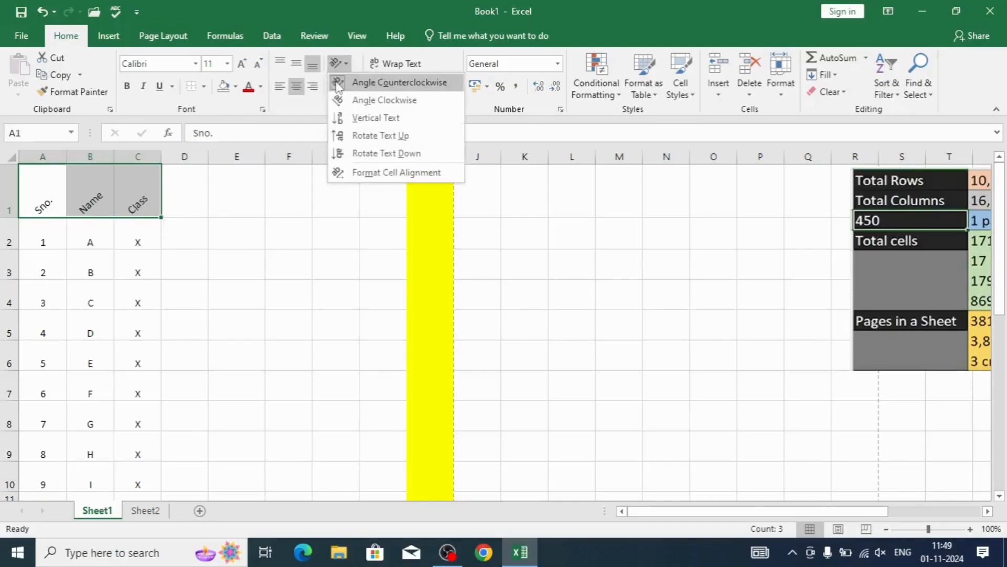
{"action": "left_click", "coordinate": [338, 84]}
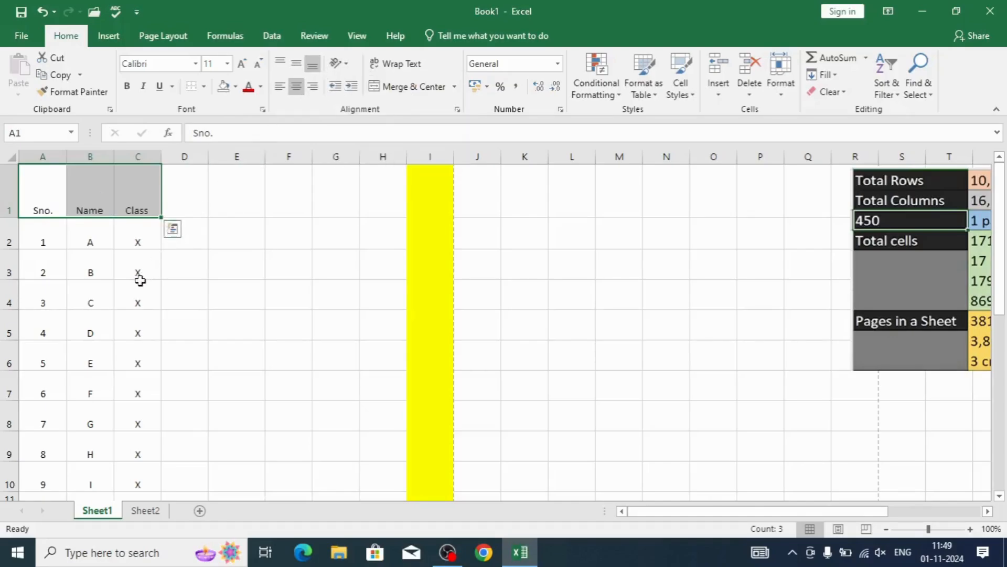
{"action": "left_click", "coordinate": [337, 63]}
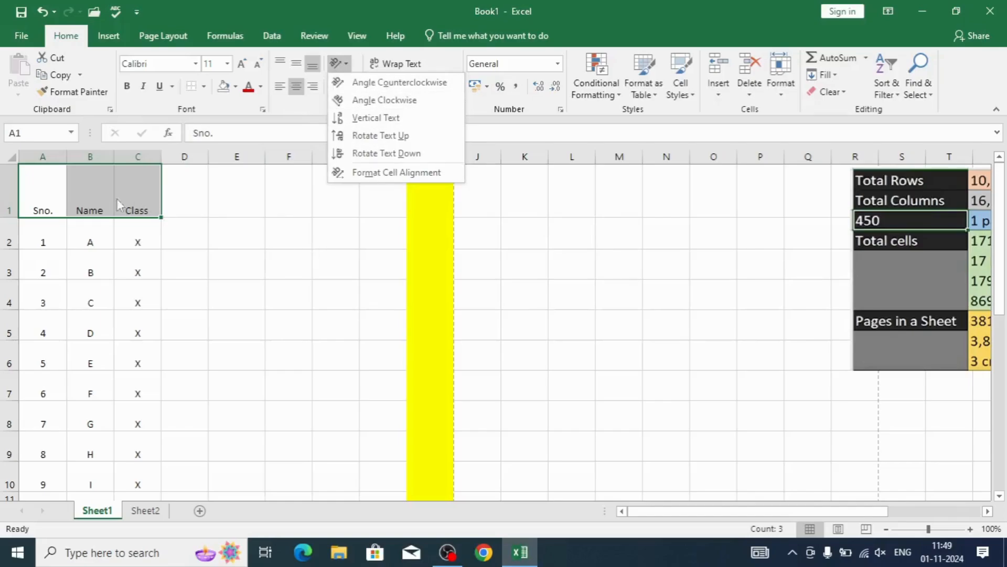
{"action": "left_click", "coordinate": [94, 287]}
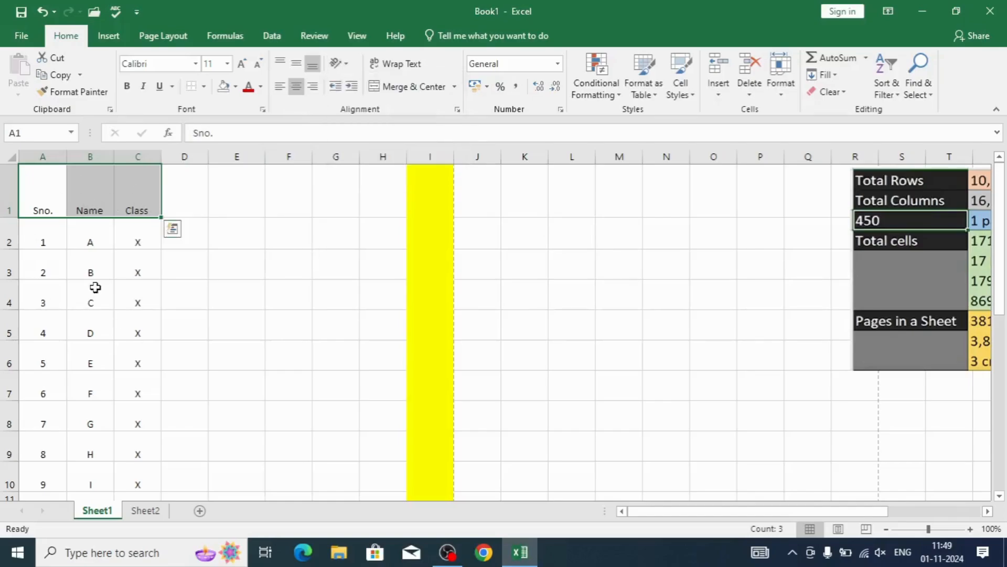
{"action": "left_click", "coordinate": [94, 287]}
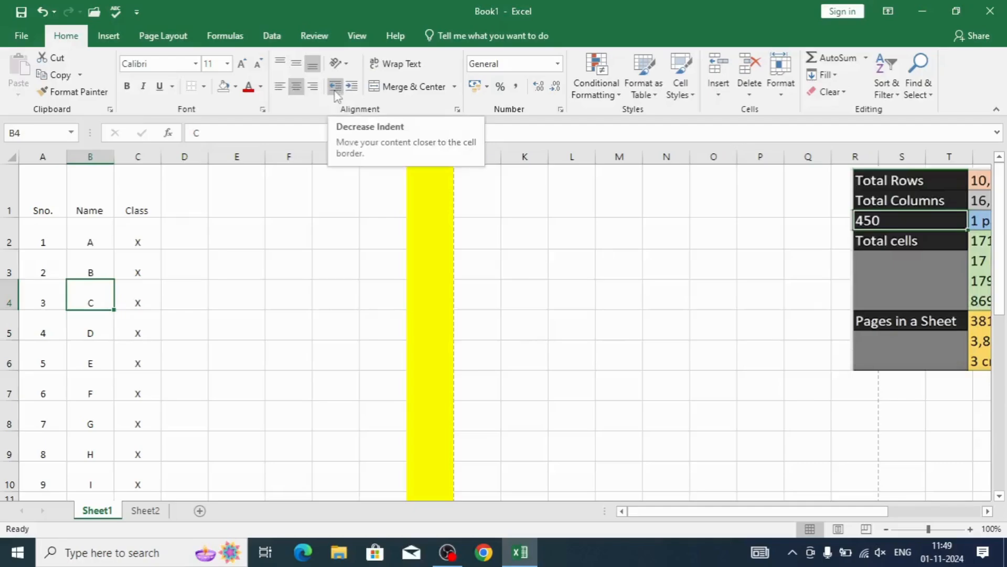
- Increase the indent of the Class header in C1 repeatedly until its text sits over column E
{"action": "left_click", "coordinate": [137, 210]}
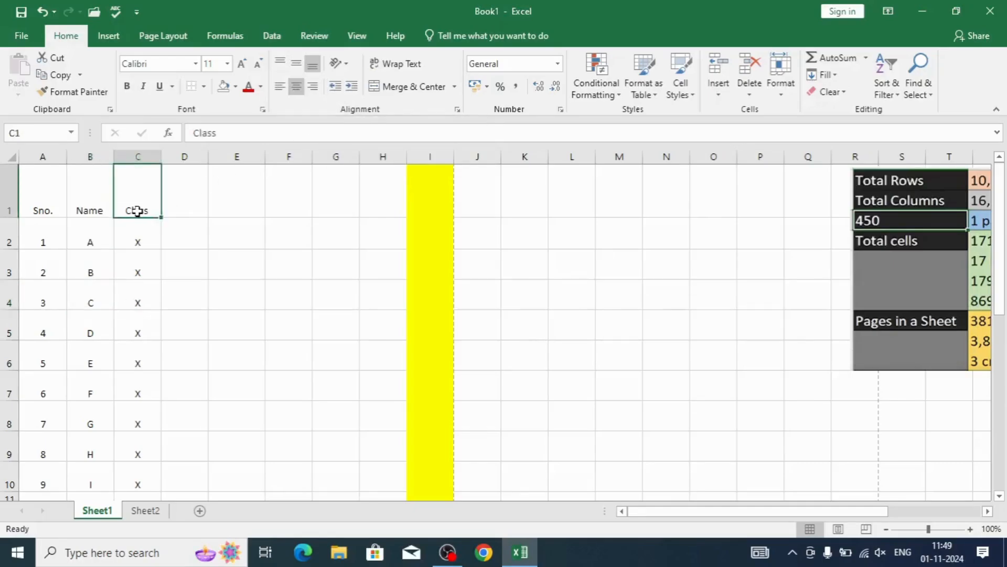
{"action": "left_click", "coordinate": [352, 87]}
{"action": "left_click", "coordinate": [352, 87]}
{"action": "left_click", "coordinate": [351, 86]}
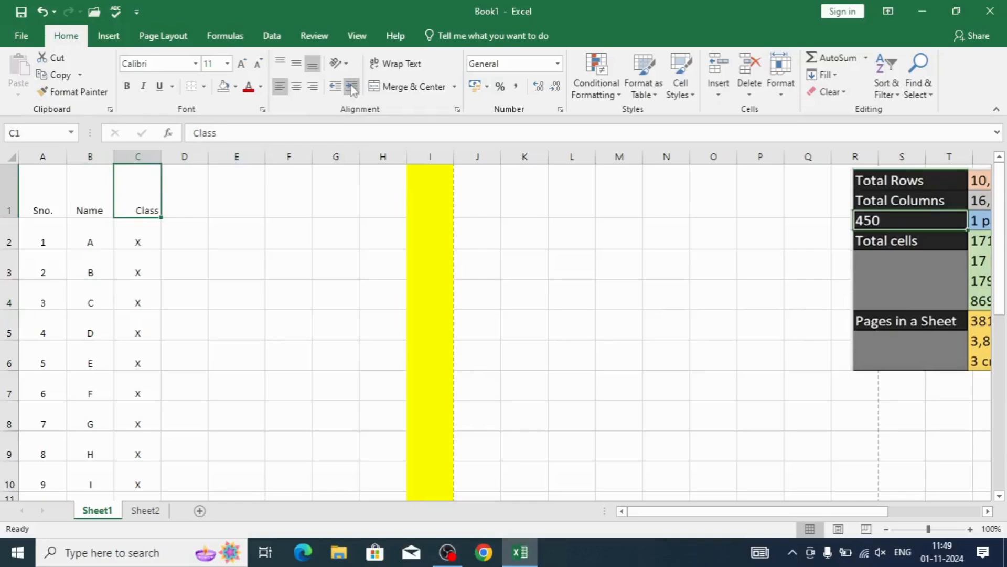
{"action": "left_click", "coordinate": [351, 87]}
{"action": "left_click", "coordinate": [351, 86]}
{"action": "left_click", "coordinate": [352, 87]}
{"action": "left_click", "coordinate": [352, 87]}
{"action": "left_click", "coordinate": [352, 86]}
{"action": "left_click", "coordinate": [351, 86]}
{"action": "left_click", "coordinate": [351, 87]}
{"action": "left_click", "coordinate": [352, 87]}
{"action": "left_click", "coordinate": [352, 86]}
{"action": "left_click", "coordinate": [351, 86]}
{"action": "left_click", "coordinate": [352, 87]}
{"action": "left_click", "coordinate": [352, 87]}
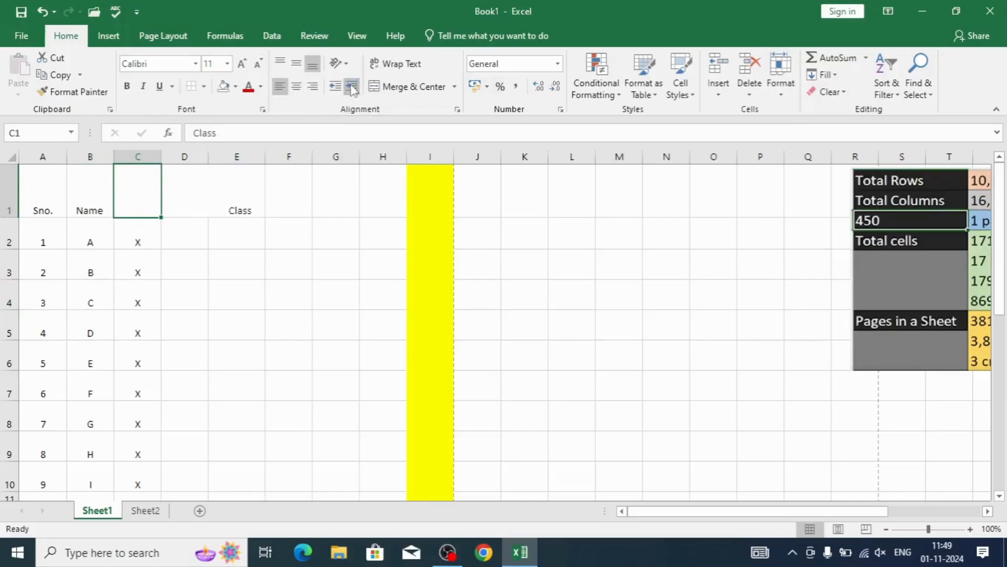
{"action": "left_click", "coordinate": [214, 364]}
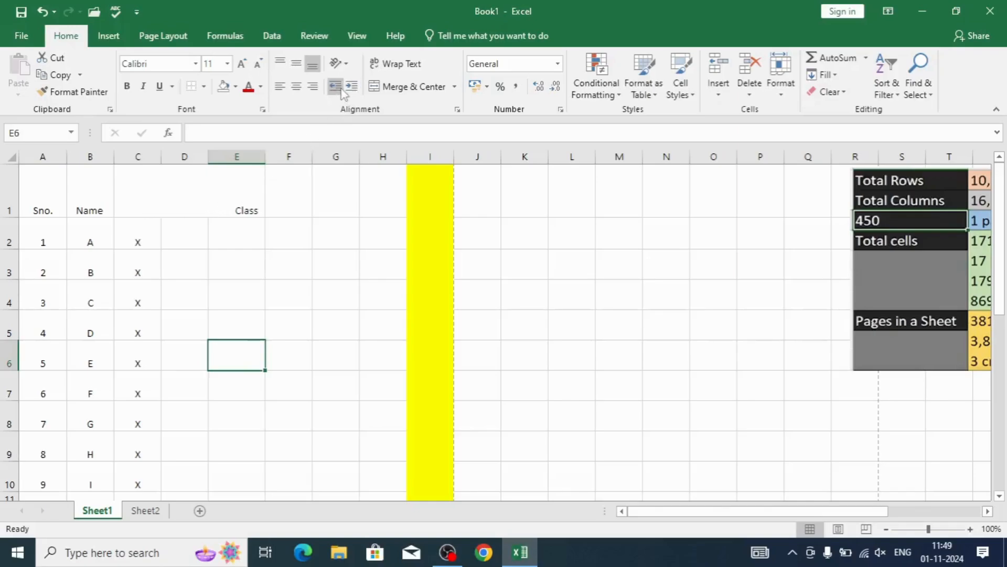
- Inspect cells E1 and D1 to check whether either one holds the shifted Class text
{"action": "left_click", "coordinate": [233, 211]}
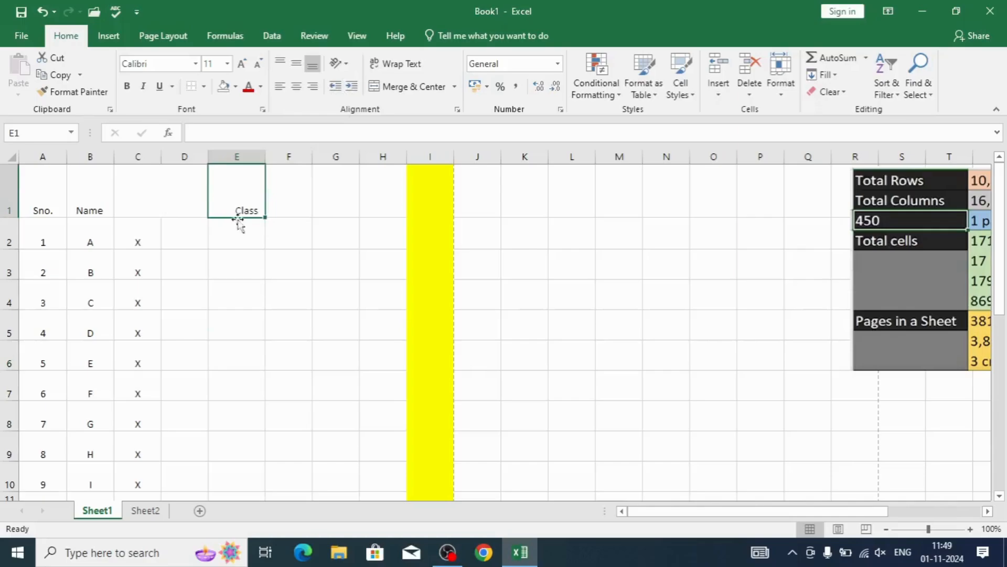
{"action": "left_click", "coordinate": [195, 132]}
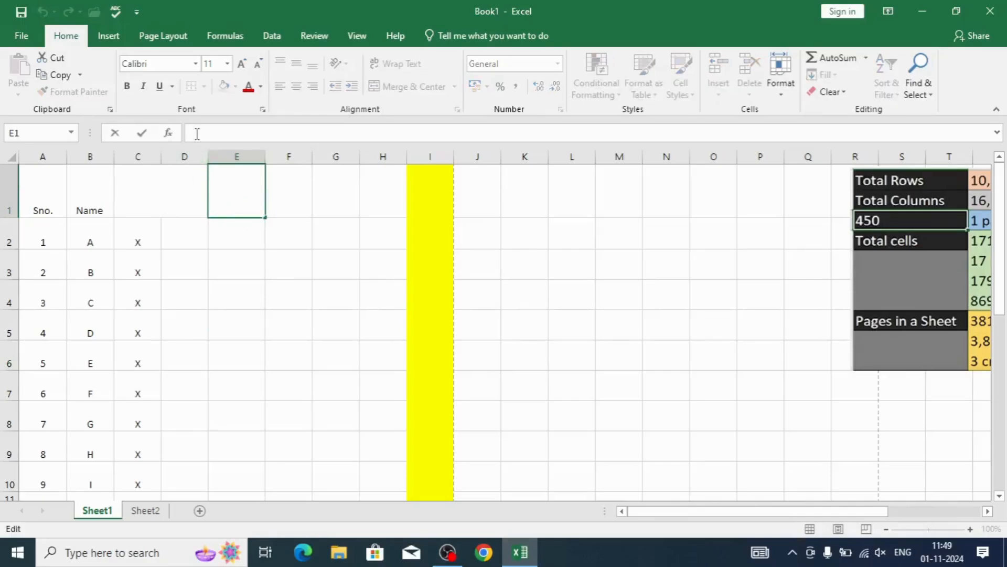
{"action": "left_click", "coordinate": [231, 283]}
{"action": "left_click", "coordinate": [232, 212]}
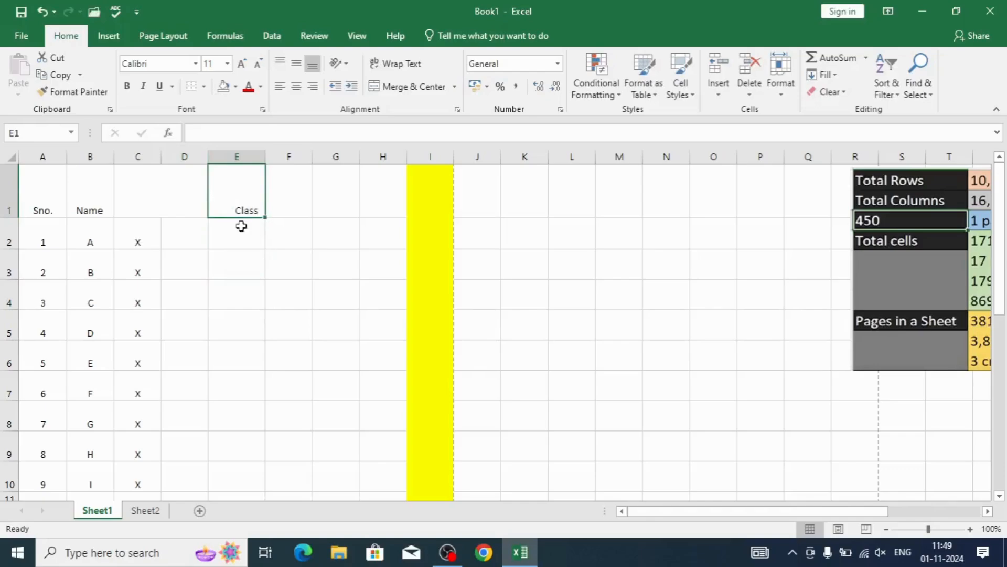
{"action": "left_click", "coordinate": [187, 198]}
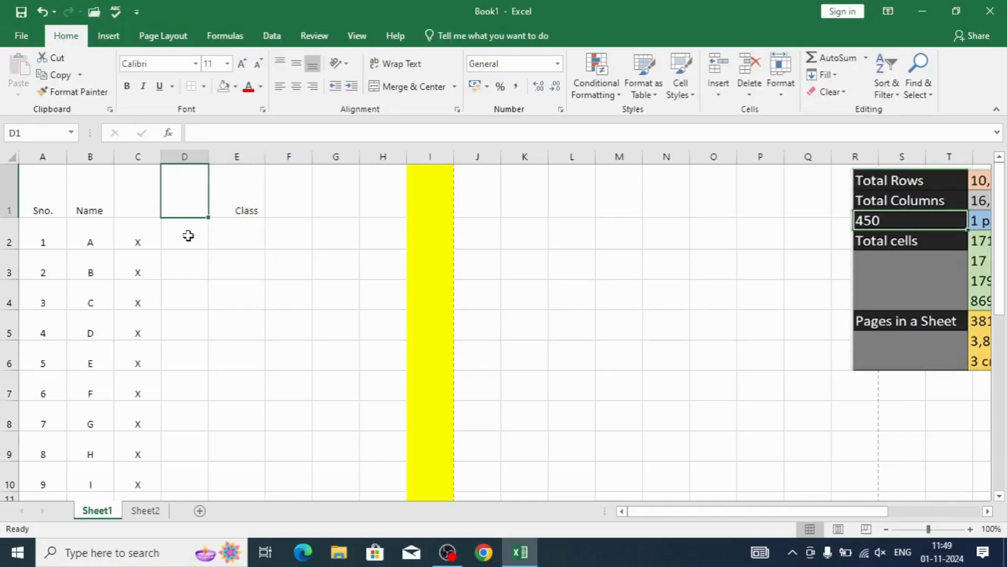
{"action": "left_click", "coordinate": [198, 132]}
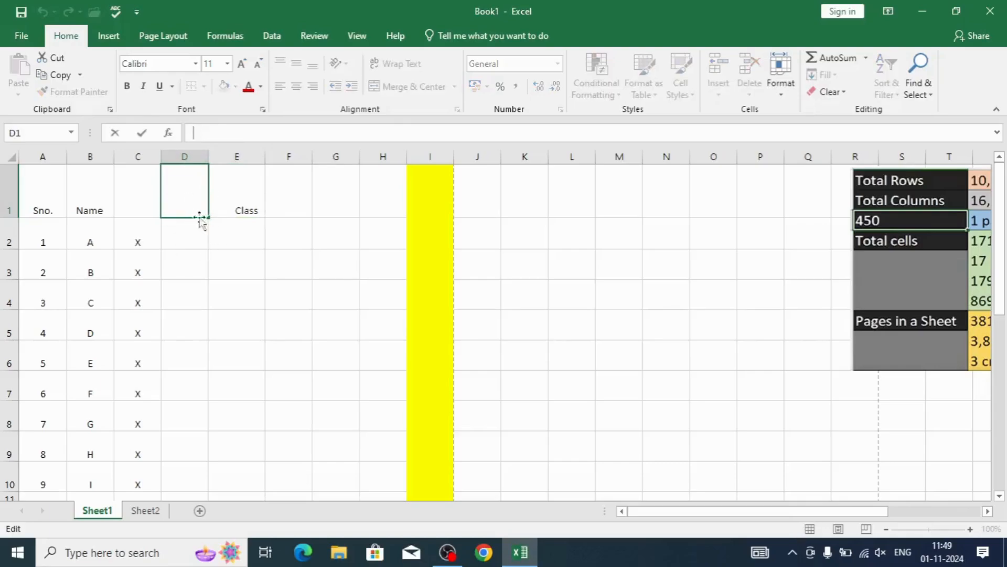
{"action": "left_click", "coordinate": [203, 261]}
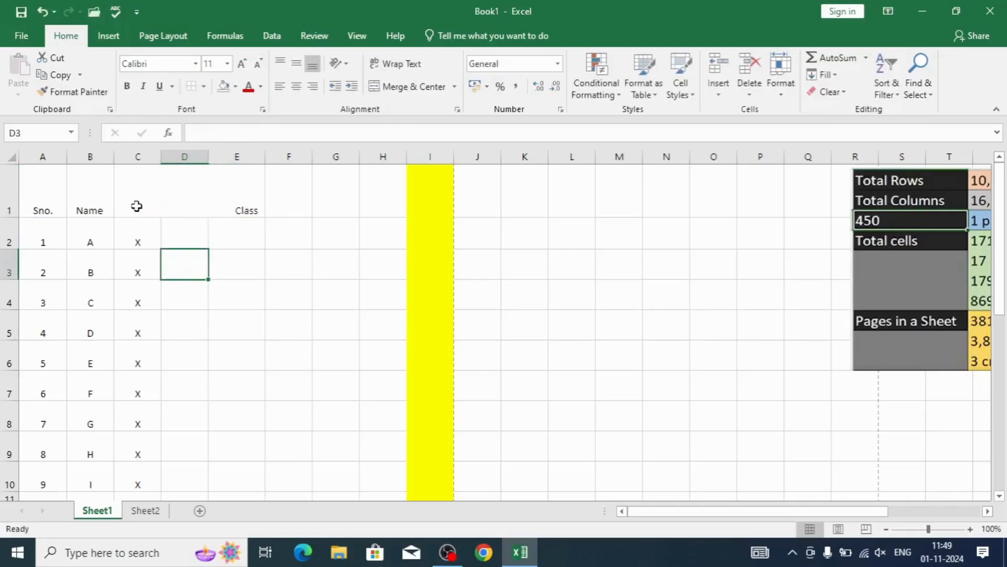
- Decrease the indent of the Class header in C1 until its text is back within column C
{"action": "left_click", "coordinate": [137, 206]}
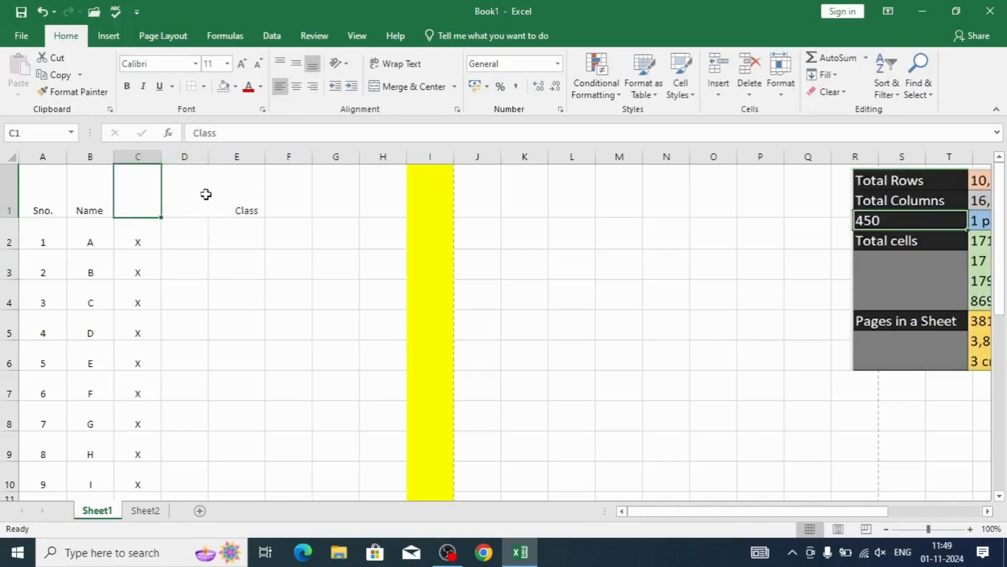
{"action": "left_click", "coordinate": [336, 89]}
{"action": "left_click", "coordinate": [336, 89]}
{"action": "left_click", "coordinate": [336, 89]}
{"action": "left_click", "coordinate": [337, 89]}
{"action": "left_click", "coordinate": [336, 89]}
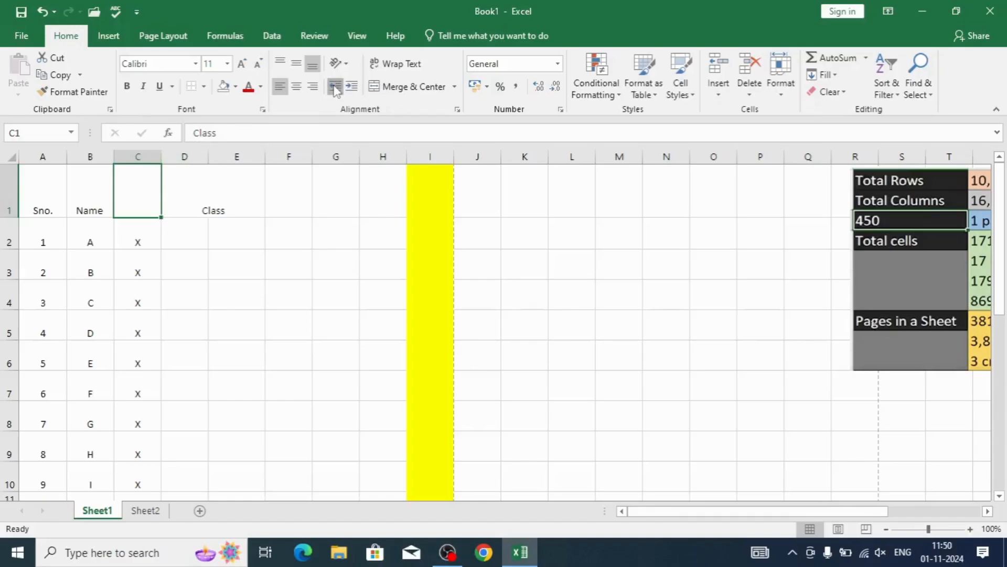
{"action": "left_click", "coordinate": [336, 89]}
{"action": "left_click", "coordinate": [336, 89]}
{"action": "left_click", "coordinate": [336, 88]}
{"action": "left_click", "coordinate": [335, 89]}
{"action": "left_click", "coordinate": [335, 88]}
{"action": "left_click", "coordinate": [335, 88]}
{"action": "left_click", "coordinate": [336, 90]}
{"action": "left_click", "coordinate": [334, 93]}
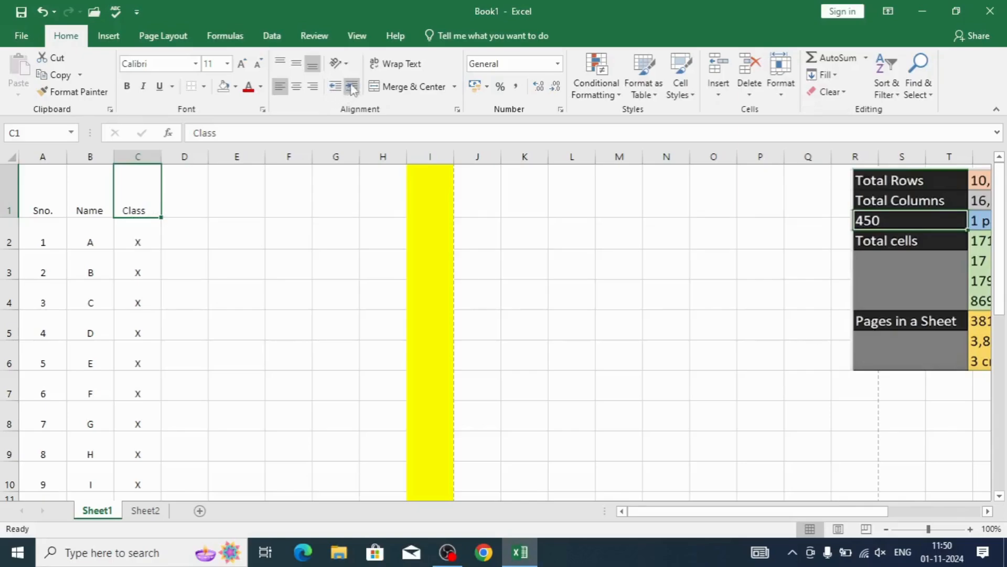
{"action": "left_click", "coordinate": [336, 90]}
- Enter the headers section, total and percent in cells D1, E1 and F1
{"action": "left_click", "coordinate": [185, 198]}
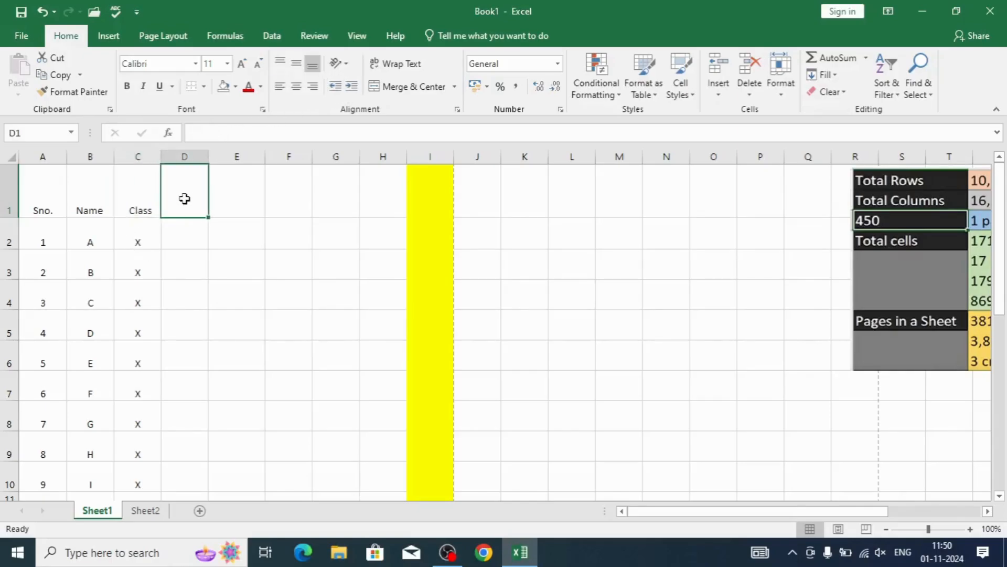
{"action": "type", "text": "SEC"}
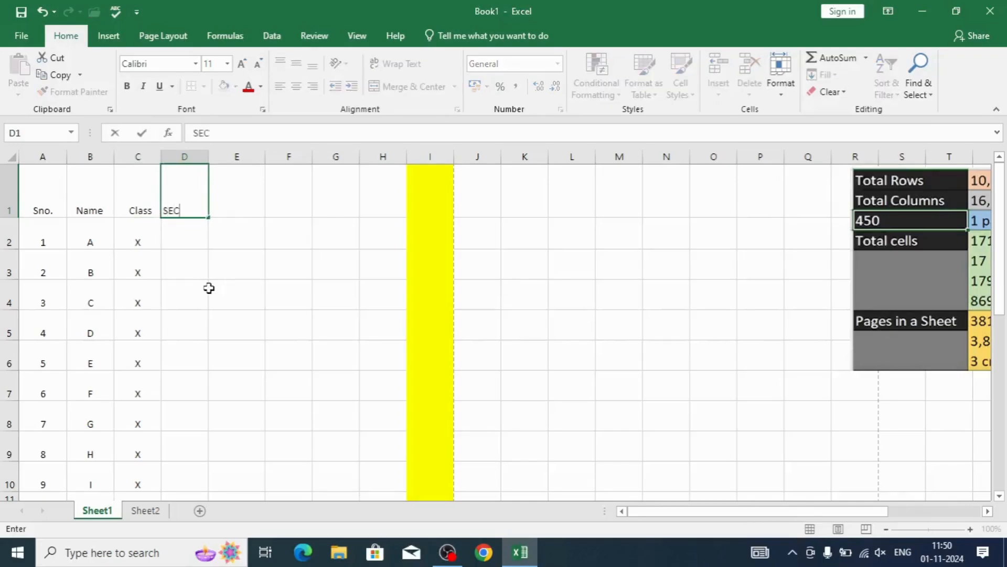
{"action": "key", "text": "BackSpace"}
{"action": "key", "text": "BackSpace"}
{"action": "key", "text": "Tab"}
{"action": "type", "text": "to"}
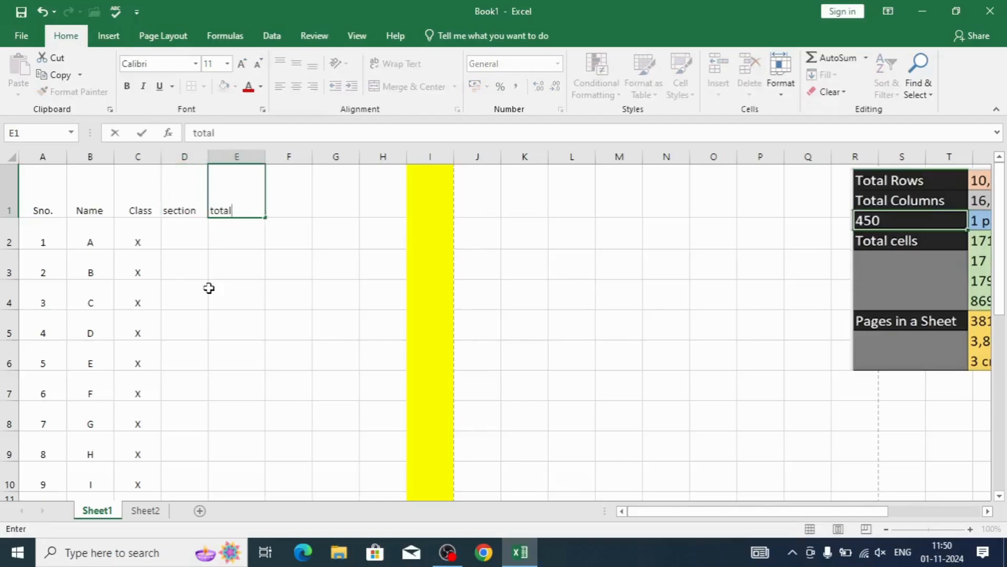
{"action": "key", "text": "Tab"}
{"action": "type", "text": "percen"}
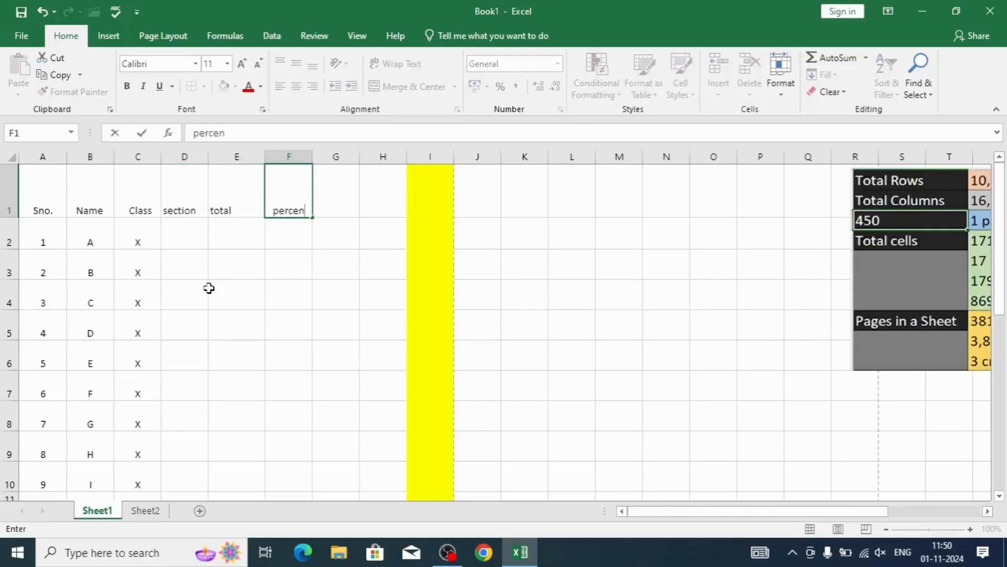
{"action": "type", "text": "t"}
{"action": "key", "text": "Return"}
- Increase the indent of the Class header in C1 until its text is hidden behind the filled neighbouring cells
{"action": "left_click", "coordinate": [126, 209]}
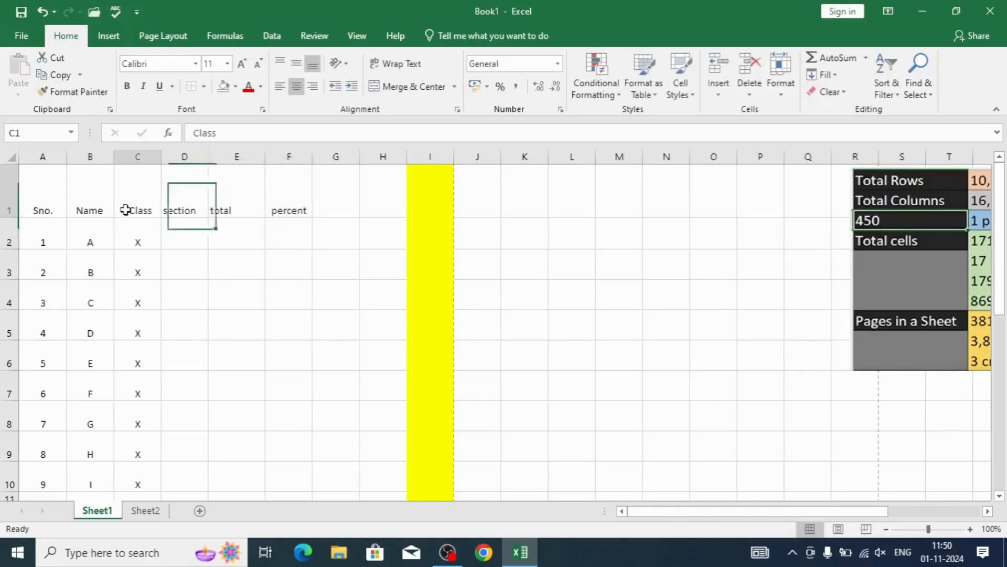
{"action": "left_click", "coordinate": [352, 86]}
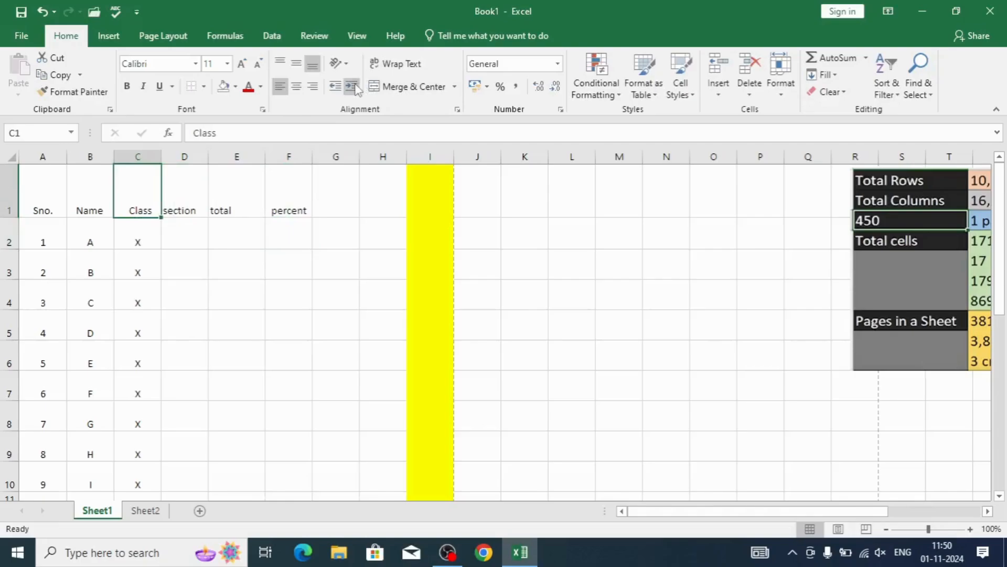
{"action": "left_click", "coordinate": [354, 87]}
{"action": "left_click", "coordinate": [355, 87]}
{"action": "left_click", "coordinate": [179, 412]}
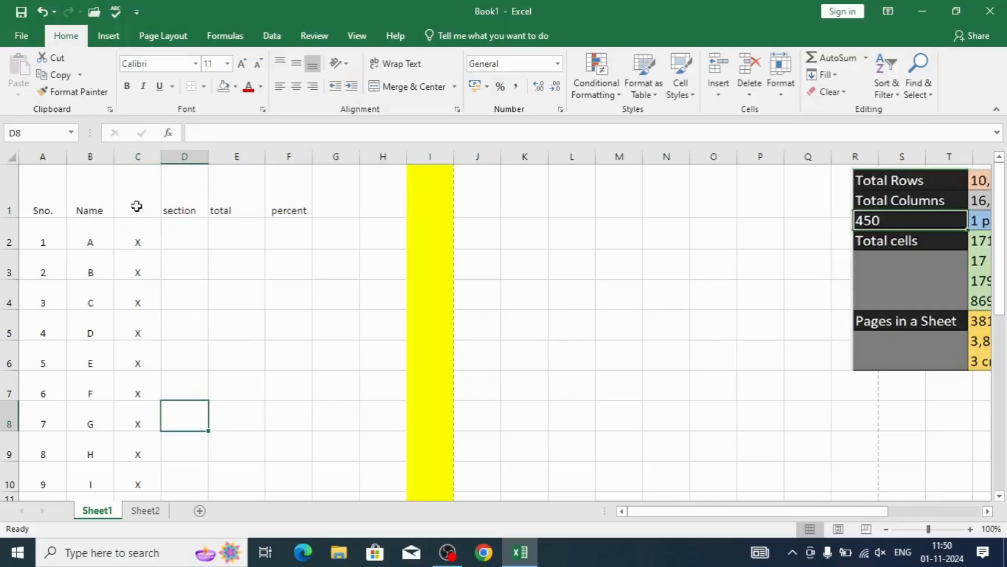
- Inspect the contents of cells C1 and D1 to see which text each one holds
{"action": "left_click", "coordinate": [136, 207]}
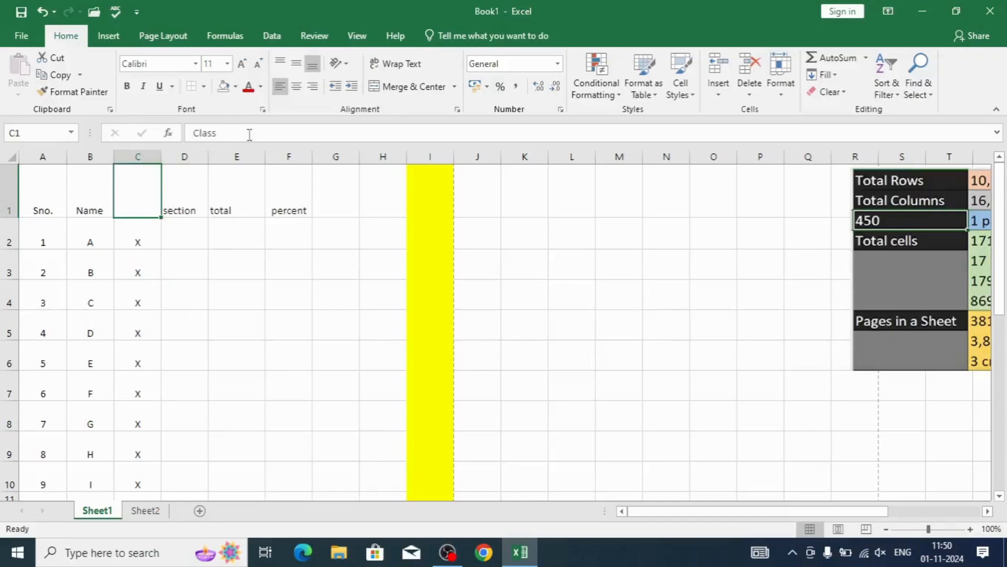
{"action": "left_click", "coordinate": [180, 206]}
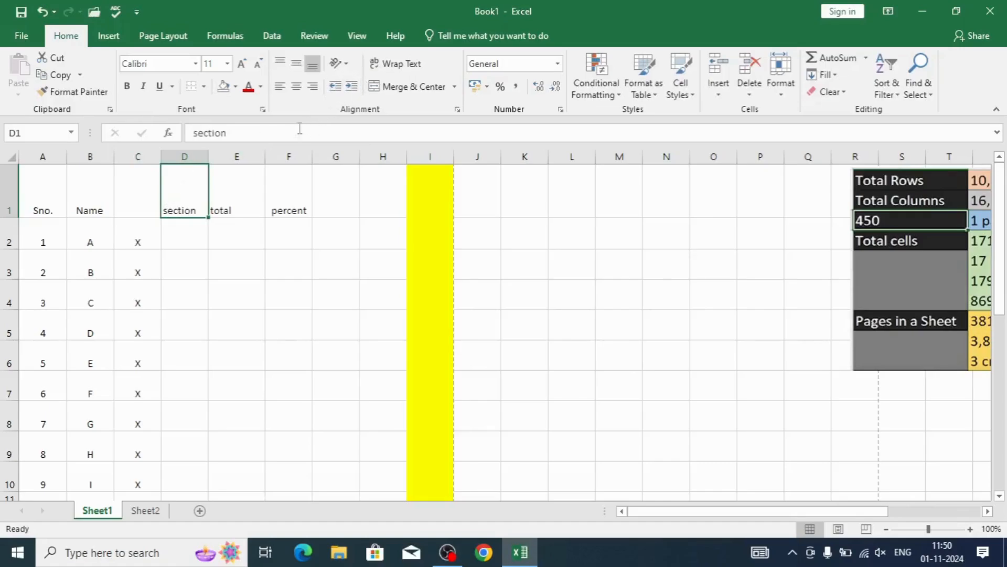
{"action": "left_click", "coordinate": [198, 243]}
- Clear the section and total headers from D1:E1 and deselect the range
{"action": "left_click", "coordinate": [180, 210]}
{"action": "left_click_drag", "start_coordinate": [180, 210], "coordinate": [247, 207]}
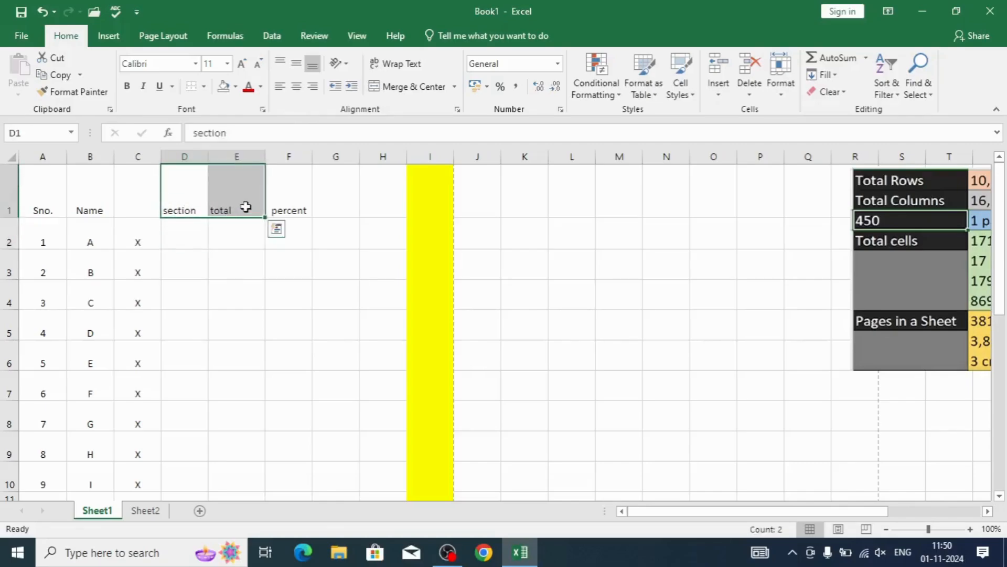
{"action": "key", "text": "Delete"}
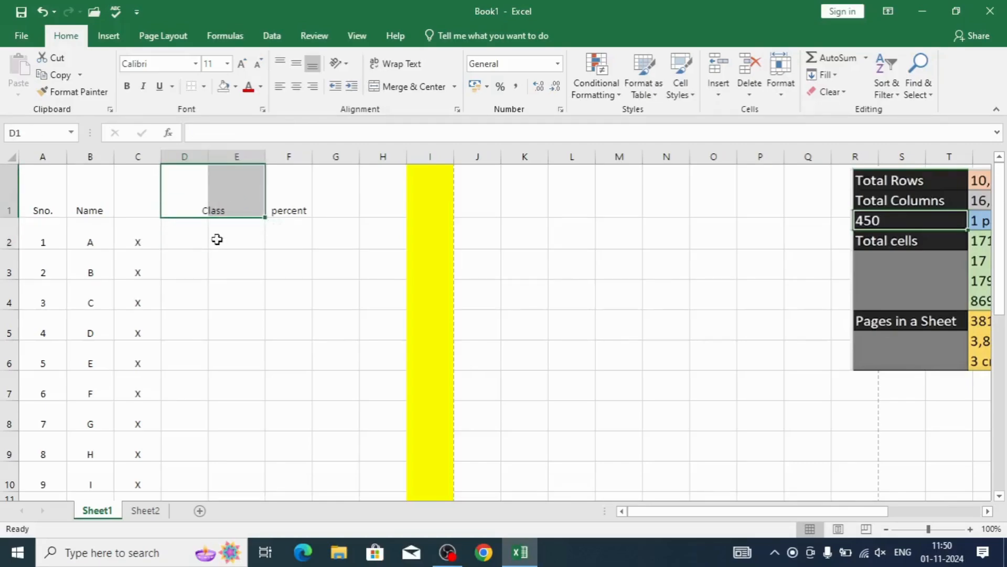
{"action": "left_click", "coordinate": [217, 239]}
{"action": "left_click", "coordinate": [180, 215]}
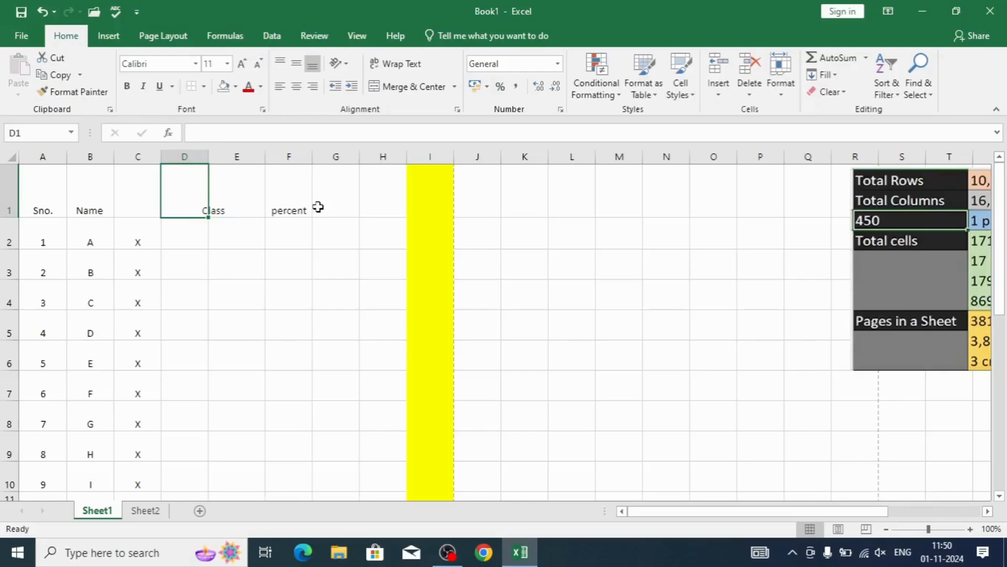
{"action": "left_click", "coordinate": [230, 315]}
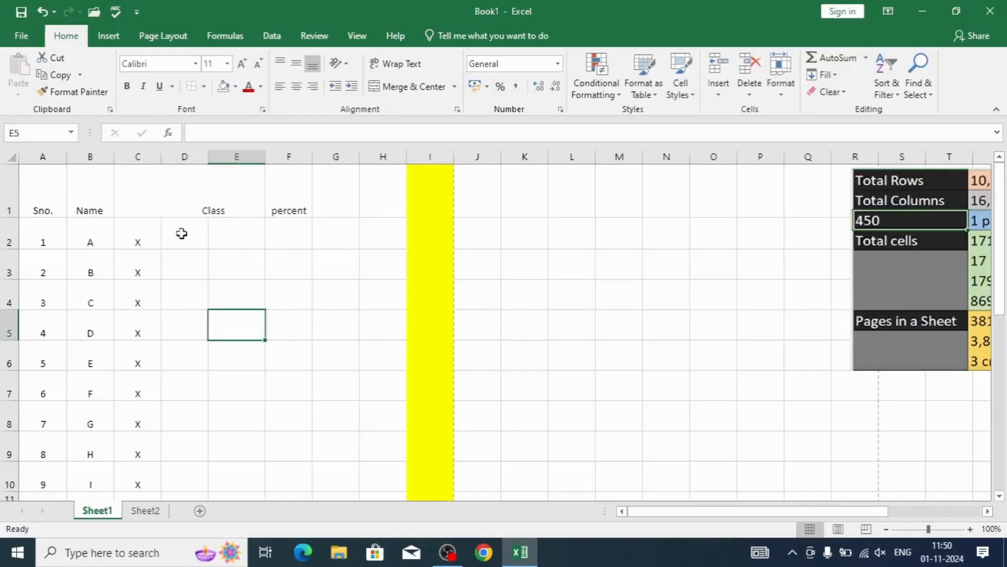
- Bring the Class text back inside C1 by decreasing its indent repeatedly
{"action": "left_click", "coordinate": [152, 208]}
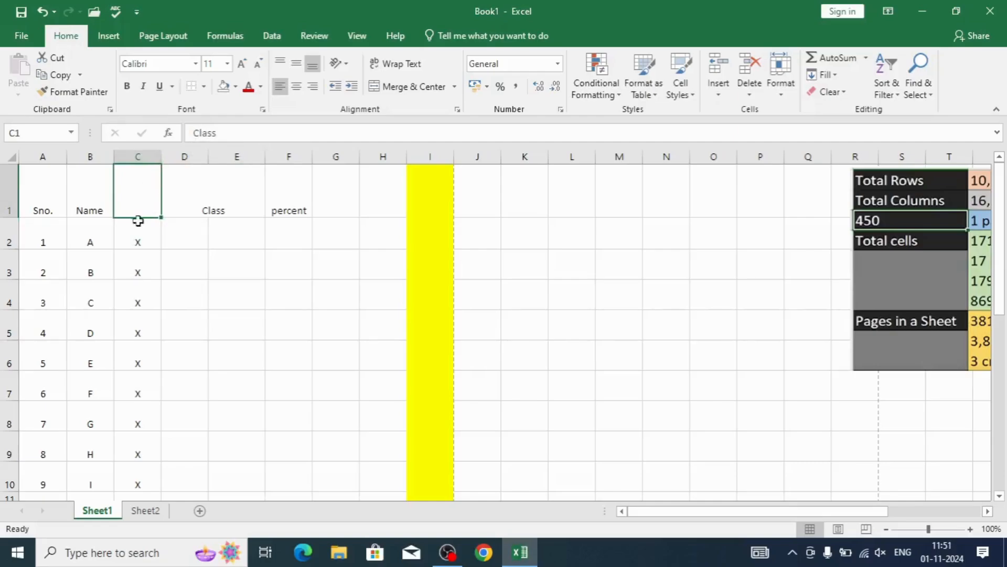
{"action": "left_click", "coordinate": [334, 87]}
{"action": "left_click", "coordinate": [334, 87]}
{"action": "left_click", "coordinate": [334, 86]}
{"action": "left_click", "coordinate": [335, 86]}
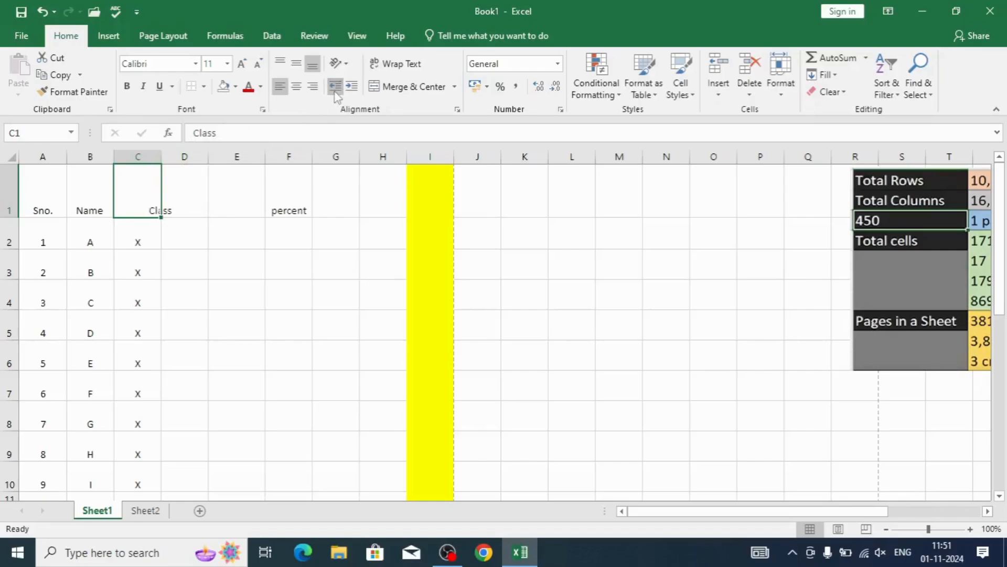
{"action": "left_click", "coordinate": [334, 87]}
{"action": "left_click", "coordinate": [334, 87]}
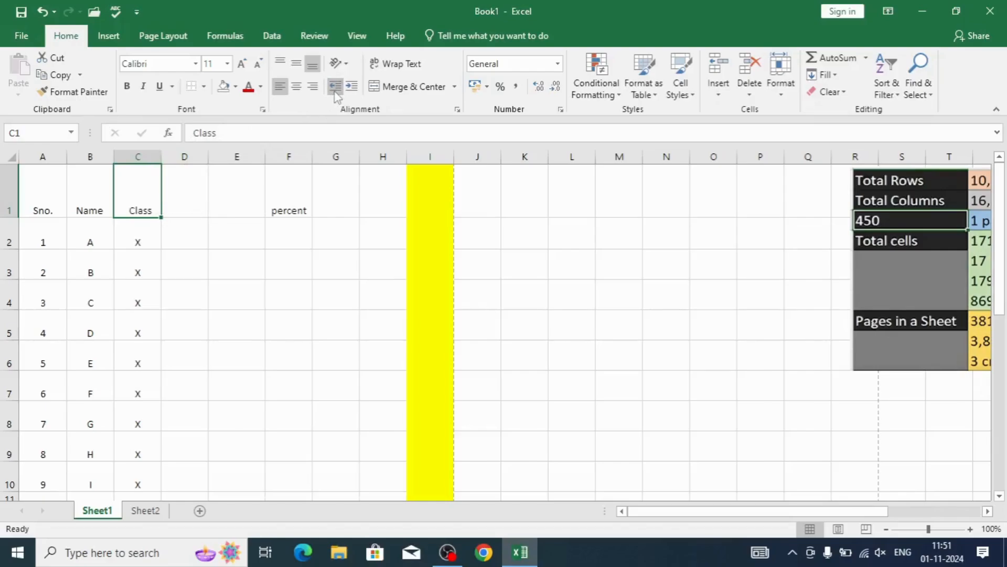
- Clear the percent header from F1:G1 and deselect the cells
{"action": "left_click", "coordinate": [188, 210]}
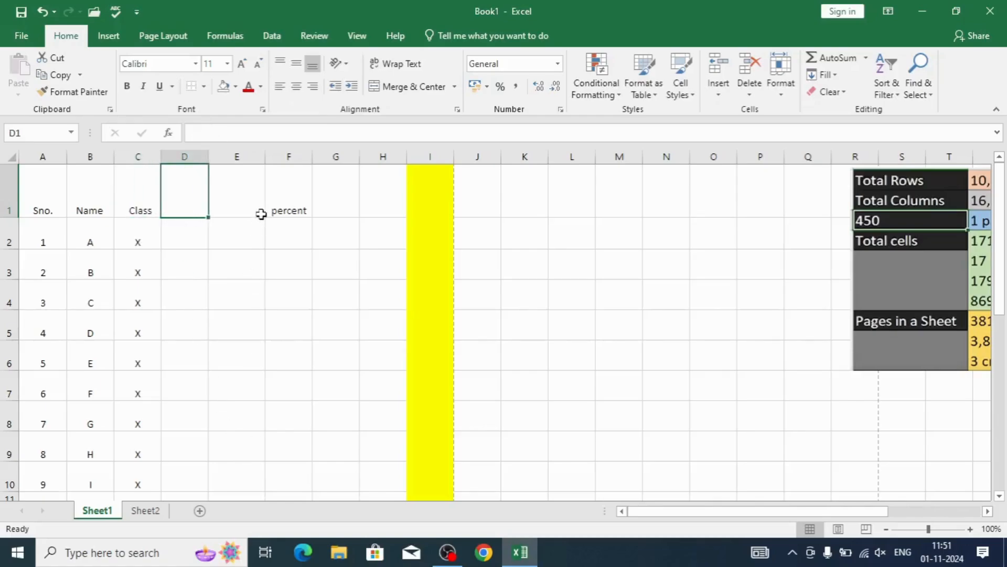
{"action": "left_click_drag", "start_coordinate": [267, 203], "coordinate": [319, 206]}
{"action": "key", "text": "Delete"}
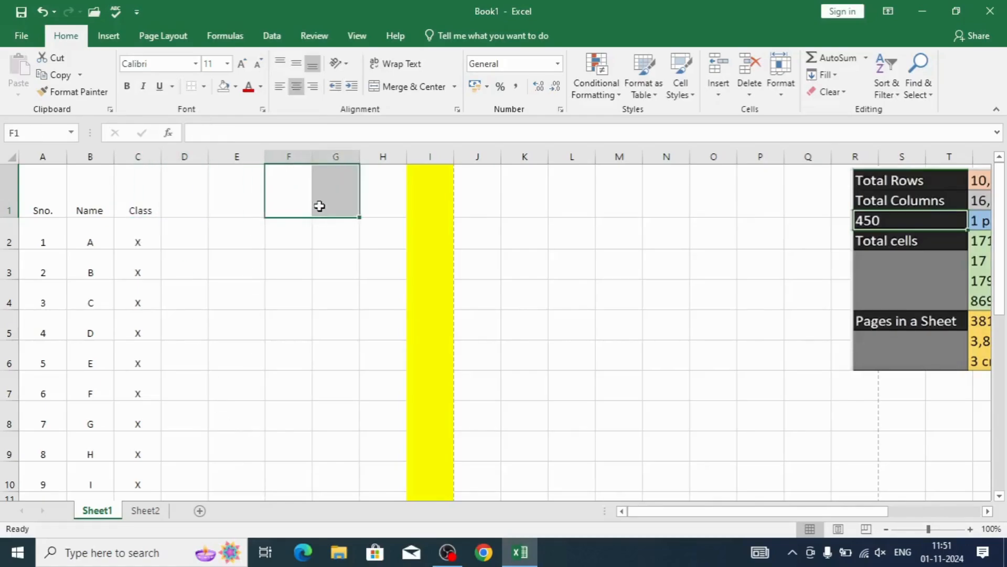
{"action": "left_click", "coordinate": [222, 300]}
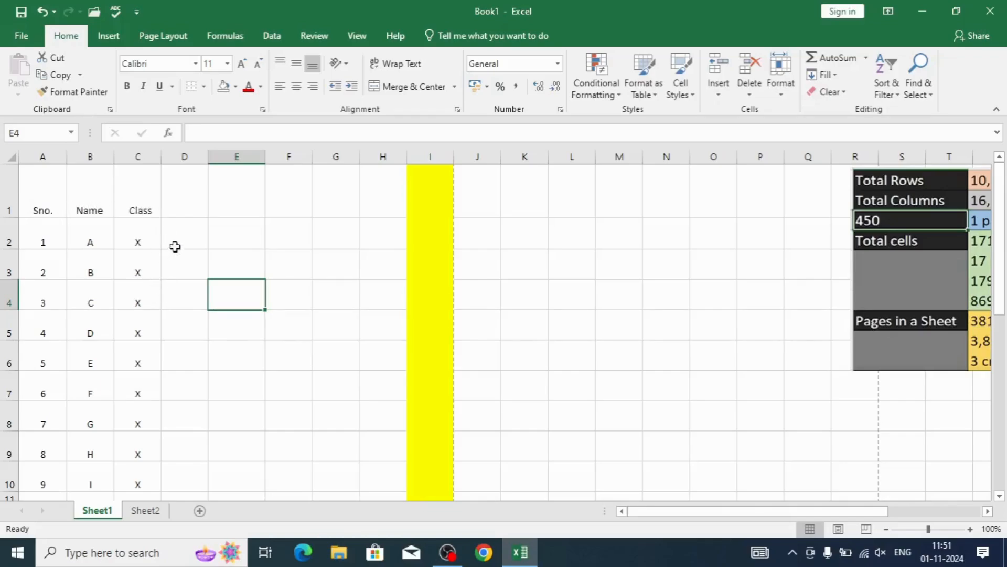
- Enter days as the column header in D1 and replace it with holiday
{"action": "left_click", "coordinate": [176, 210]}
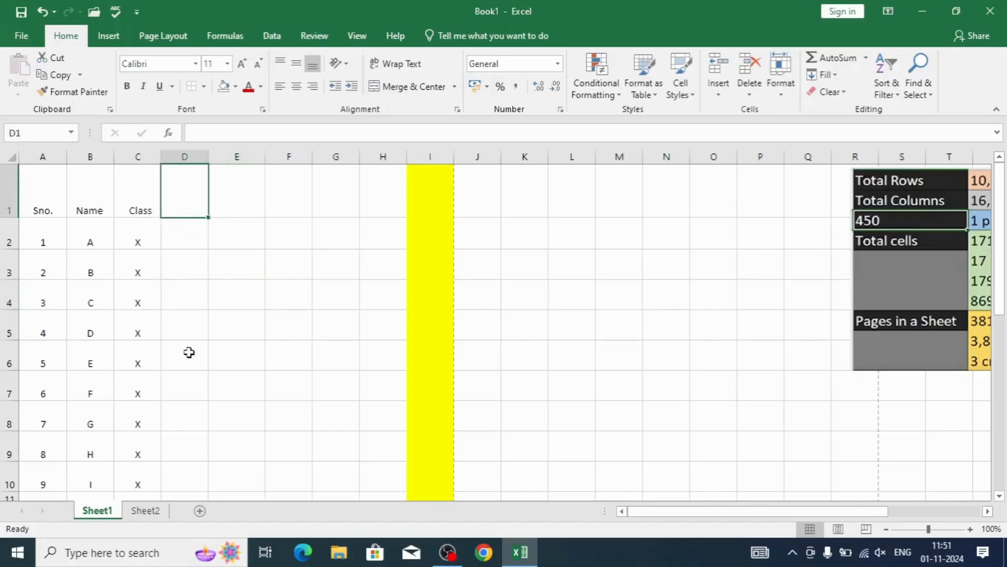
{"action": "type", "text": "days"}
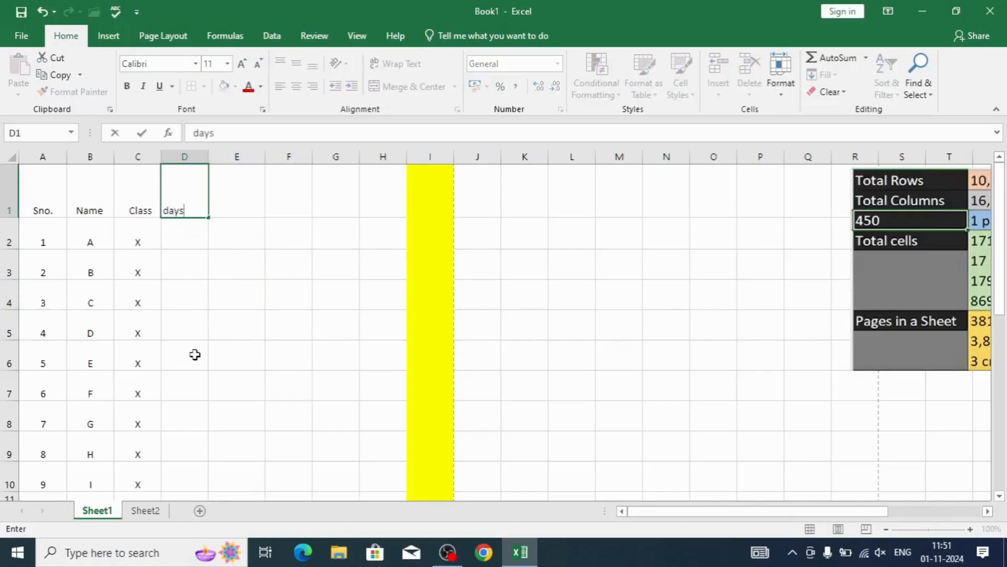
{"action": "key", "text": "Return"}
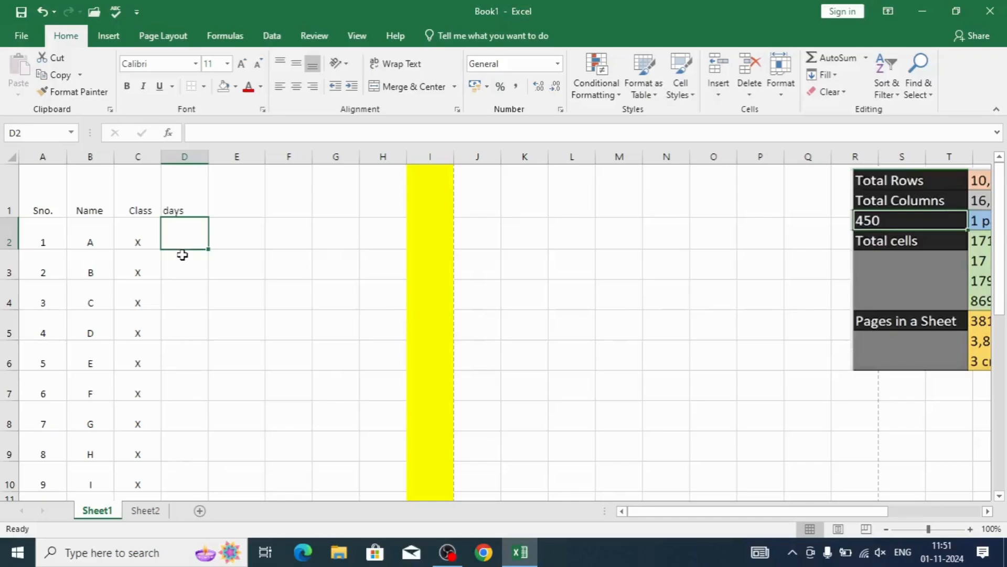
{"action": "left_click", "coordinate": [171, 214]}
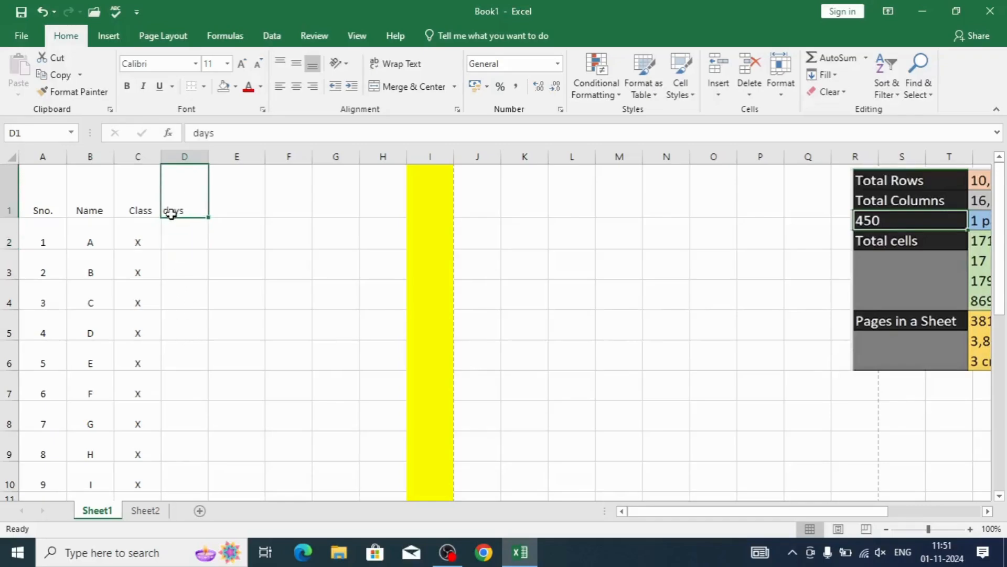
{"action": "type", "text": "holi"}
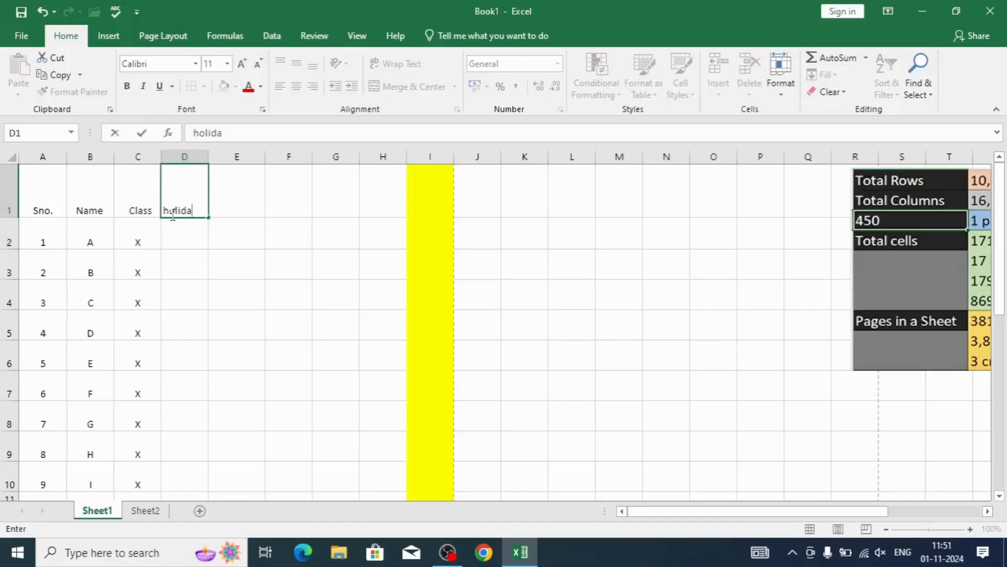
{"action": "key", "text": "Return"}
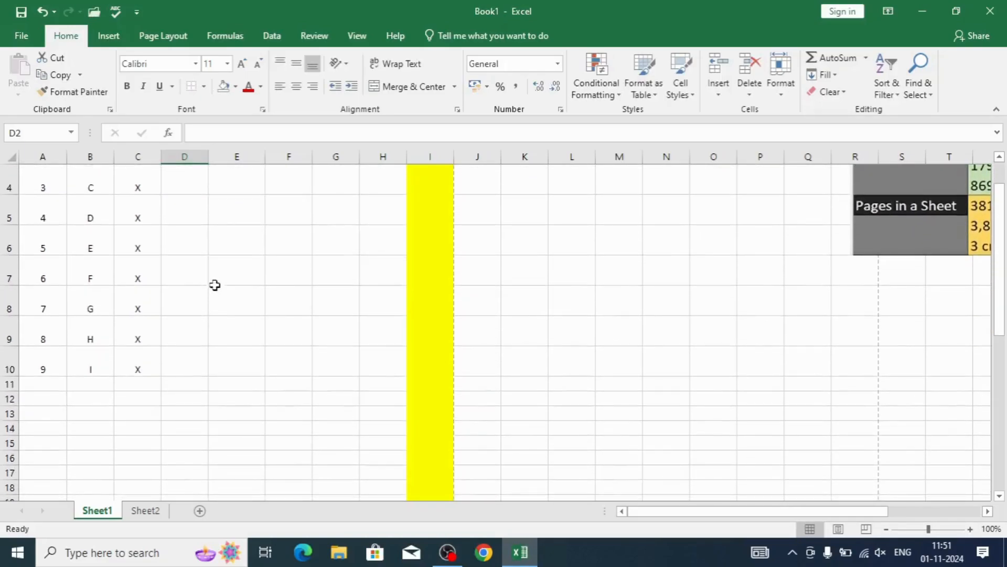
- Shorten table rows 2 to 10 by hand so they sit closer to their text
{"action": "scroll", "coordinate": [209, 265], "scroll_direction": "down", "scroll_amount": 2}
{"action": "scroll", "coordinate": [208, 259], "scroll_direction": "up", "scroll_amount": 4}
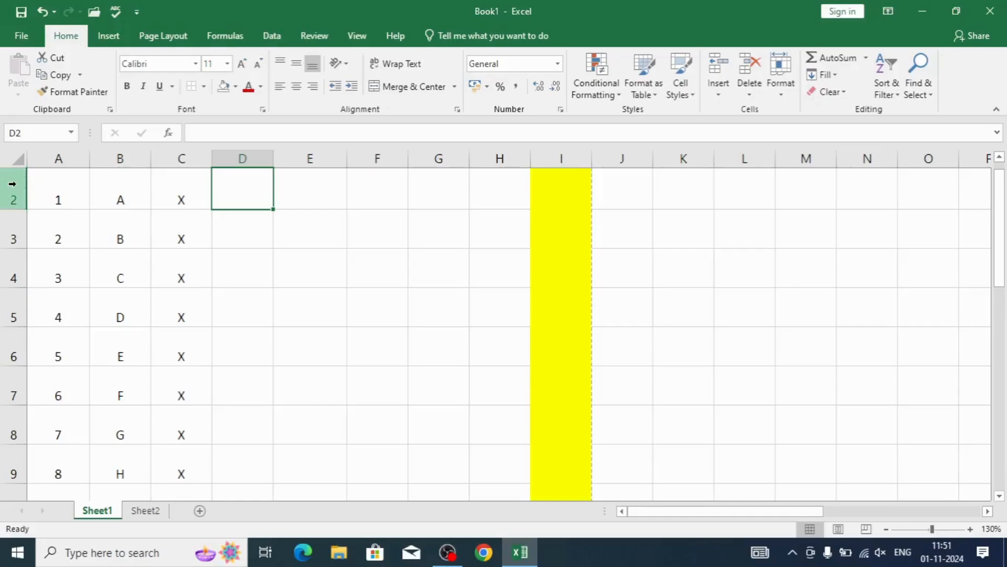
{"action": "left_click_drag", "start_coordinate": [11, 184], "coordinate": [7, 477]}
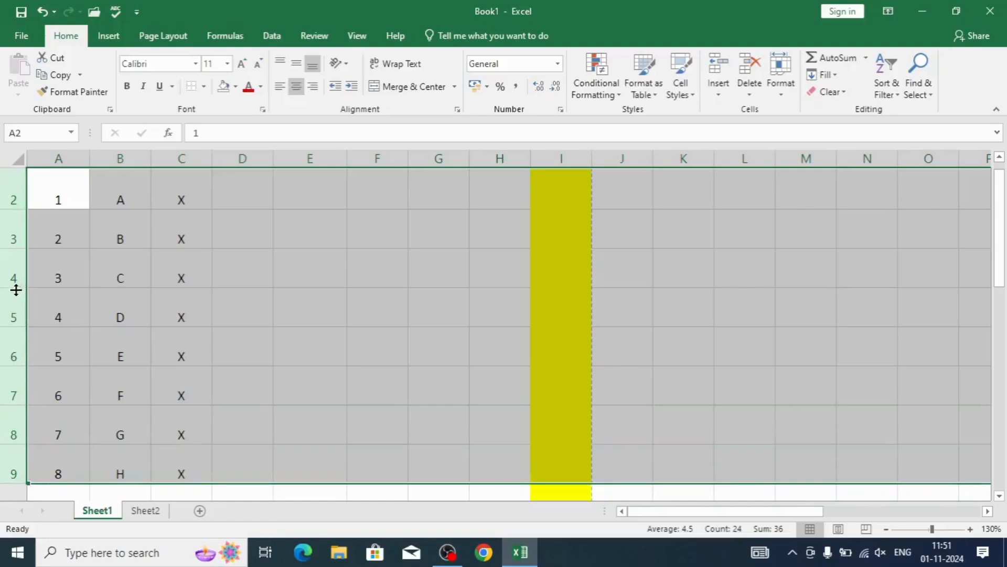
{"action": "mouse_move", "coordinate": [18, 288]}
{"action": "left_mouse_down"}
{"action": "mouse_move", "coordinate": [16, 266]}
{"action": "mouse_move", "coordinate": [19, 275]}
{"action": "left_mouse_up"}
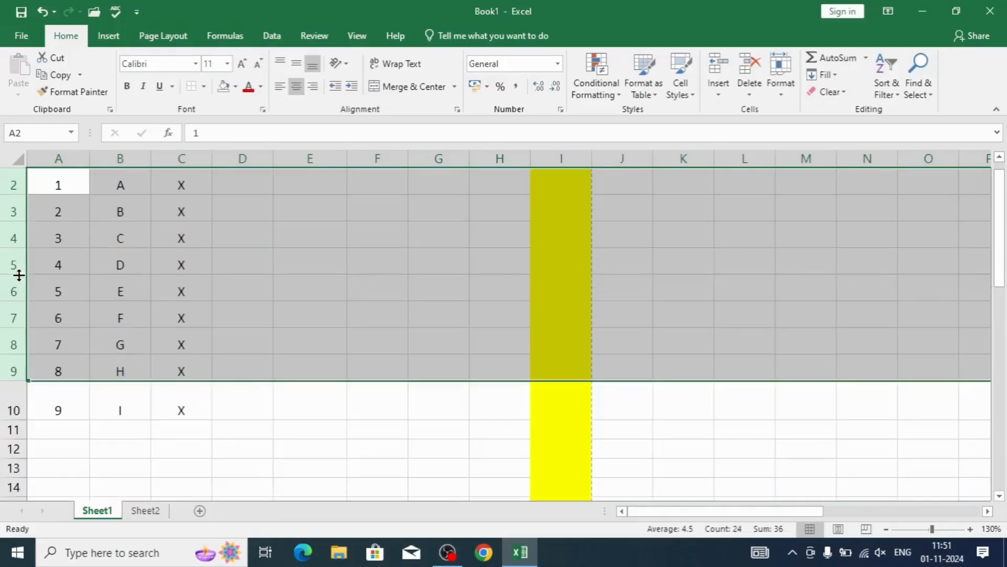
{"action": "left_click", "coordinate": [15, 387]}
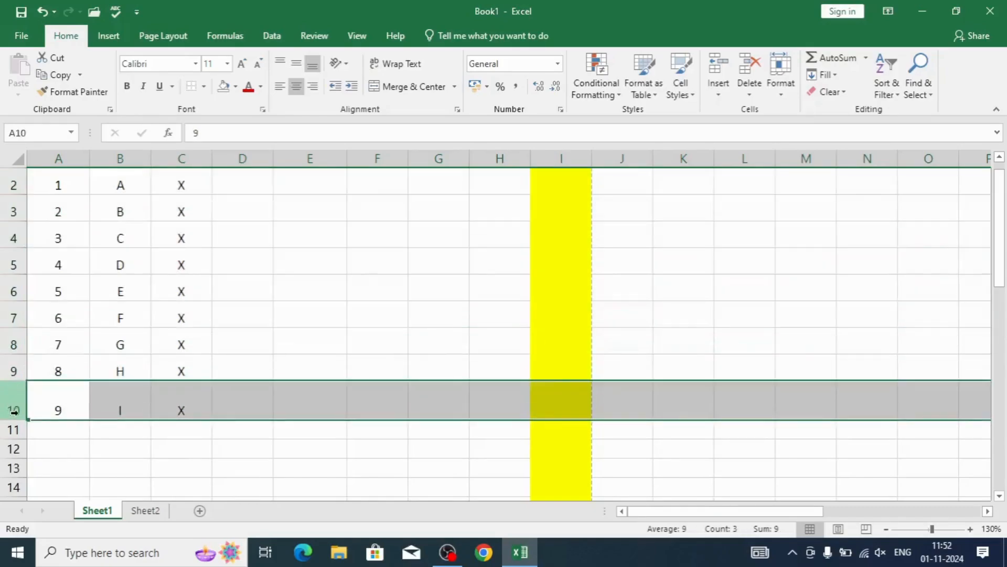
{"action": "left_click_drag", "start_coordinate": [18, 419], "coordinate": [18, 402]}
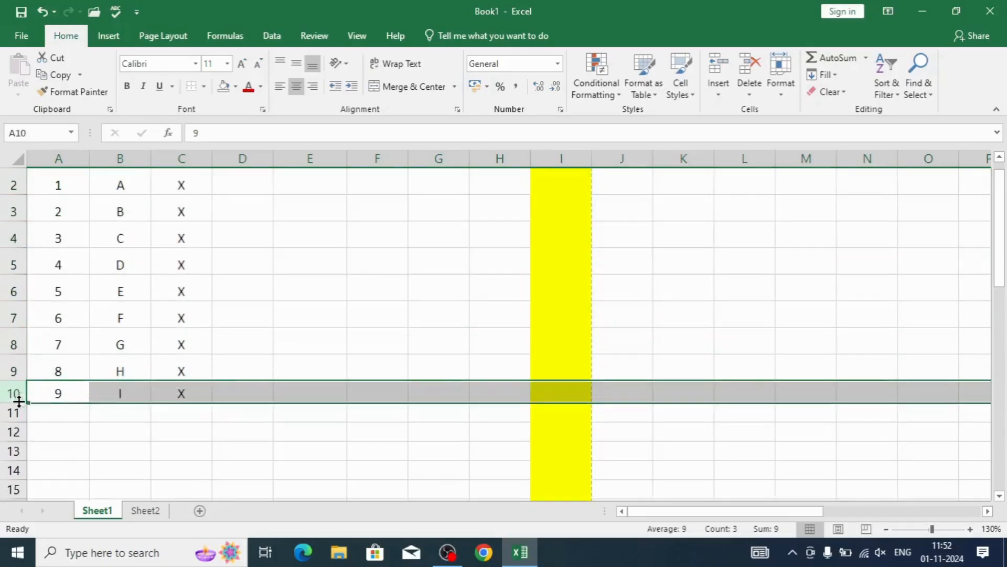
- Shorten header row 1 by hand to roughly the height of the rows below it
{"action": "left_click", "coordinate": [260, 362]}
{"action": "scroll", "coordinate": [260, 362], "scroll_direction": "up", "scroll_amount": 1}
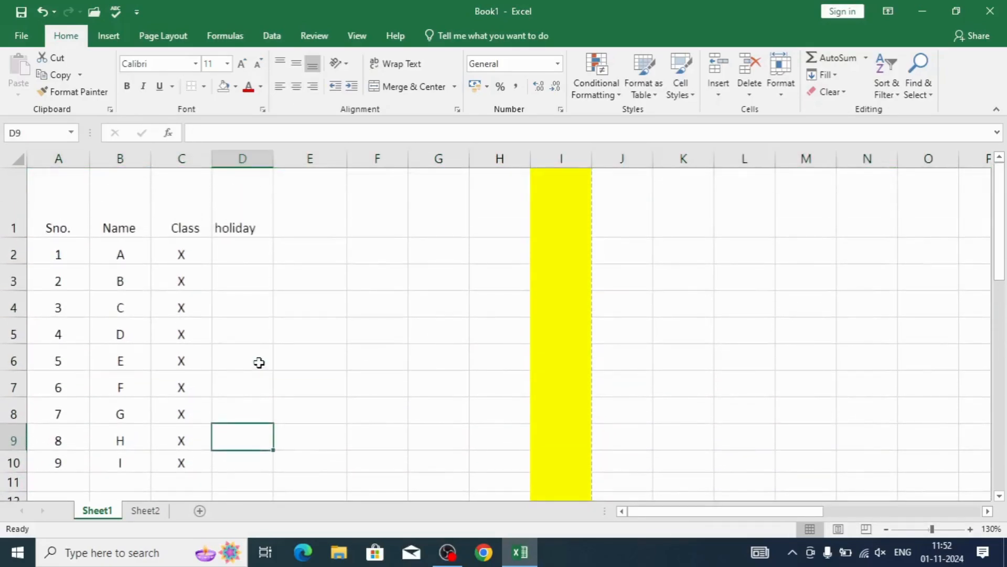
{"action": "left_click_drag", "start_coordinate": [17, 237], "coordinate": [17, 195]}
{"action": "left_click", "coordinate": [313, 368]}
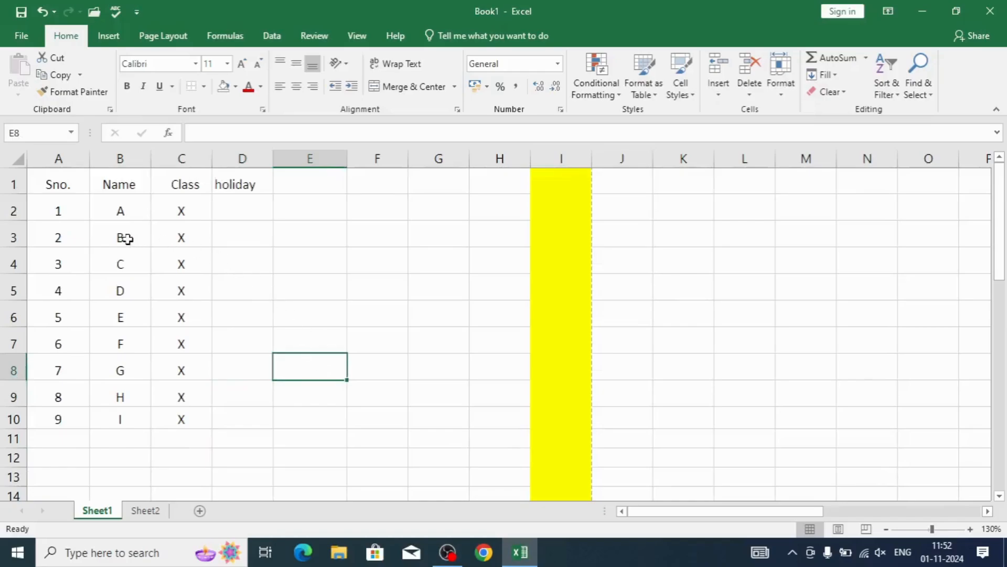
- Apply one uniform row height to the whole table range A1:D10 using the Row Height setting
{"action": "left_click_drag", "start_coordinate": [57, 177], "coordinate": [227, 413]}
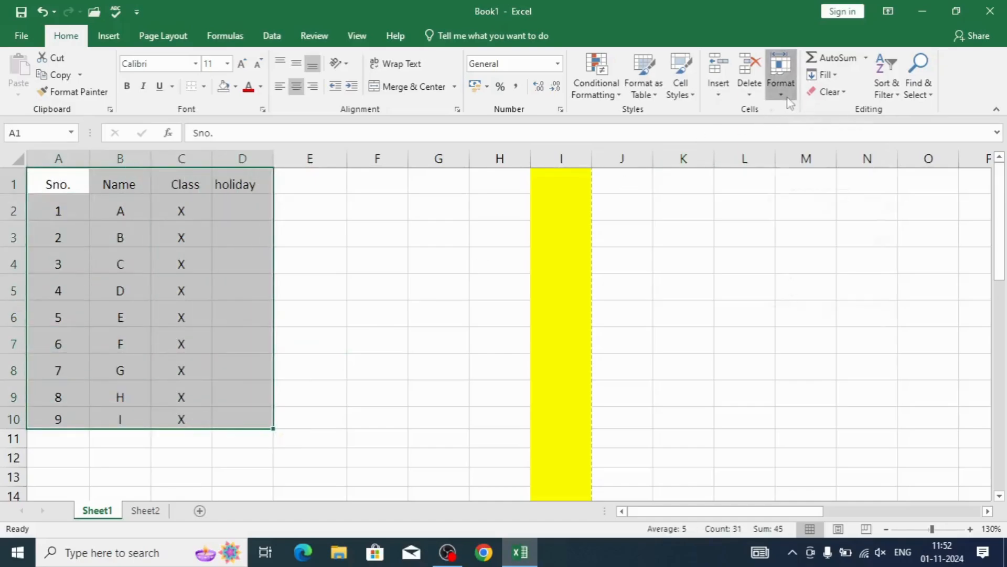
{"action": "left_click", "coordinate": [787, 99]}
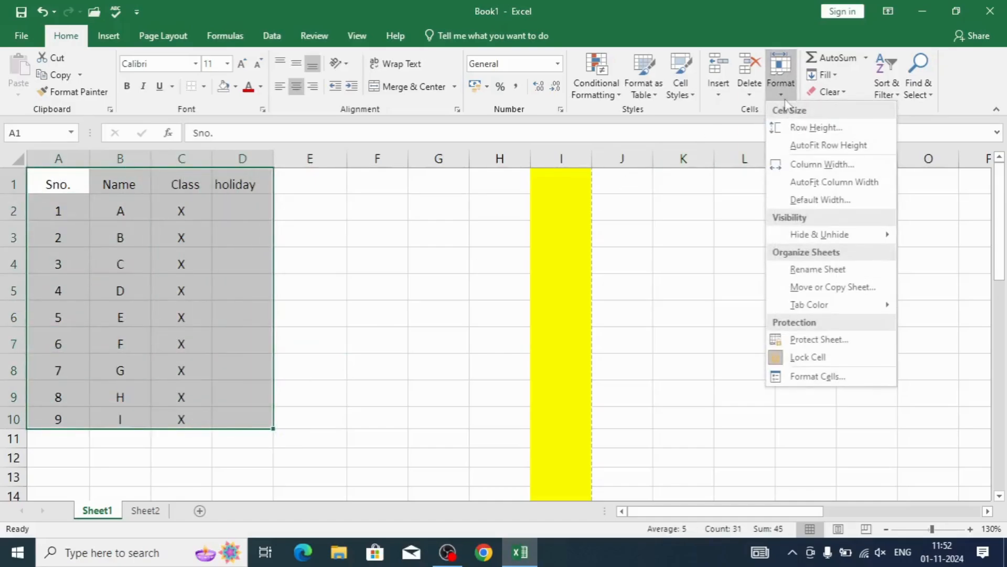
{"action": "left_click", "coordinate": [793, 129]}
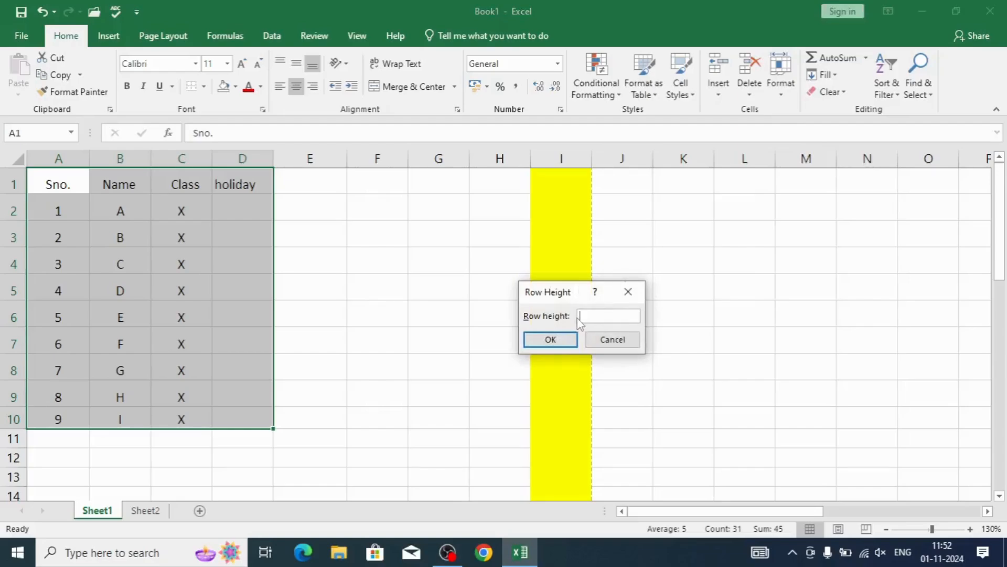
{"action": "key", "text": "Return"}
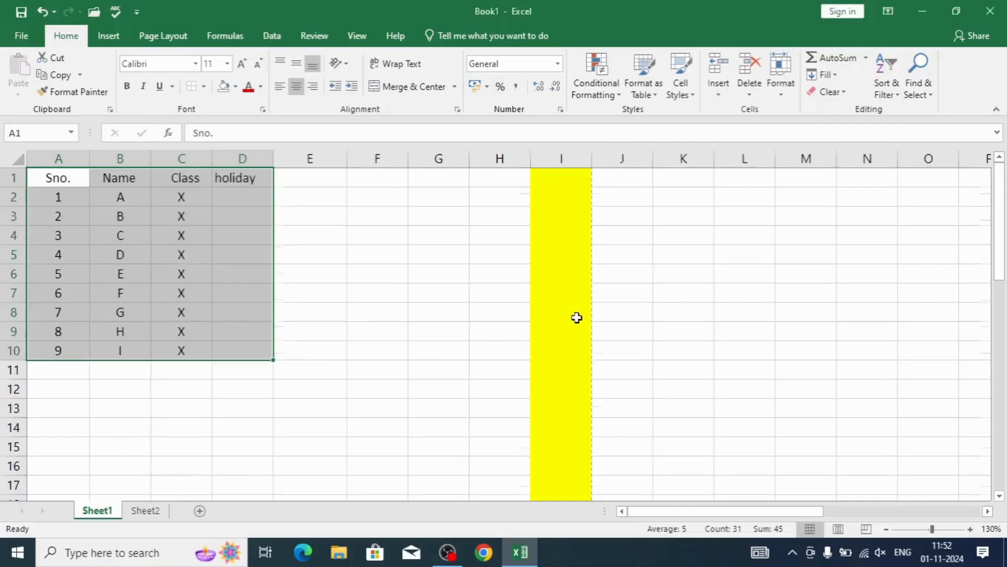
- Set the column width of A1:D10 to 8.43 and deselect the table
{"action": "left_click", "coordinate": [781, 86]}
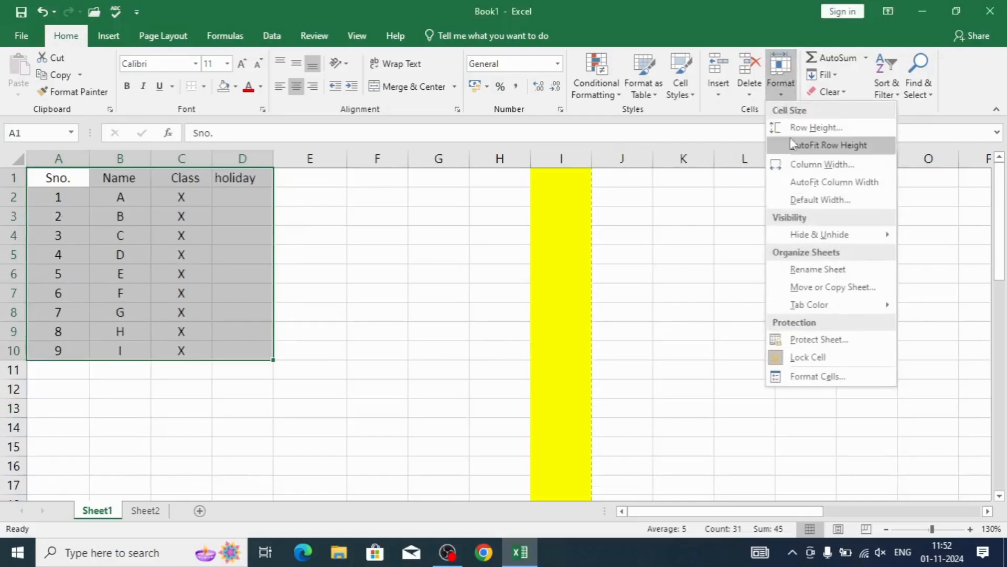
{"action": "left_click", "coordinate": [791, 167]}
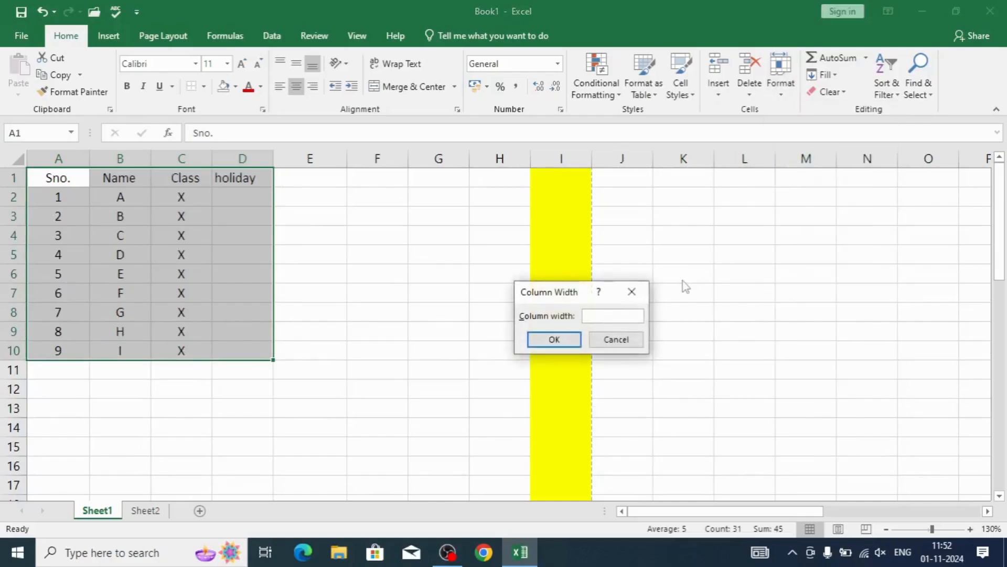
{"action": "type", "text": "8.43"}
{"action": "key", "text": "Return"}
{"action": "left_click", "coordinate": [209, 412]}
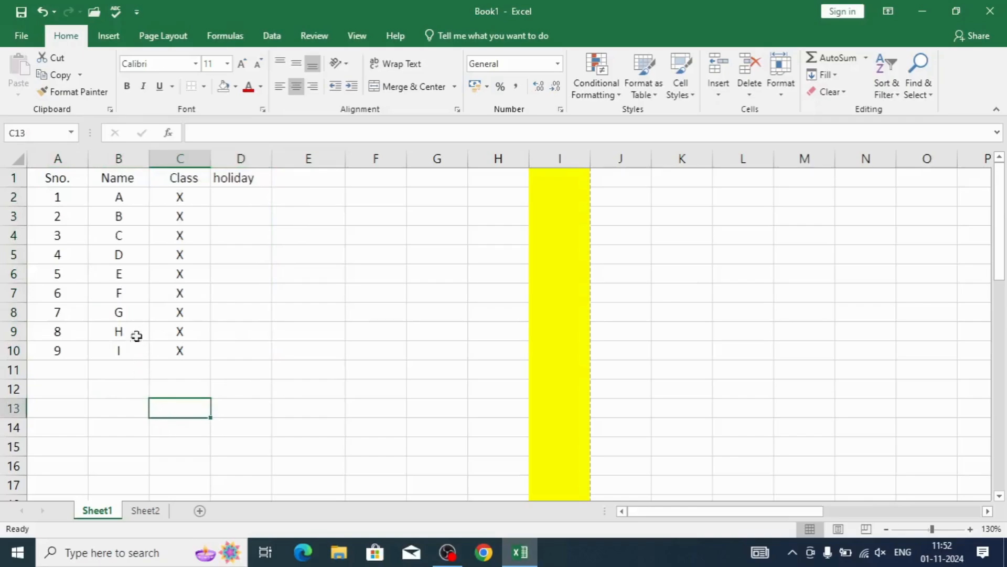
{"action": "left_click_drag", "start_coordinate": [45, 179], "coordinate": [177, 349]}
{"action": "left_click", "coordinate": [242, 310]}
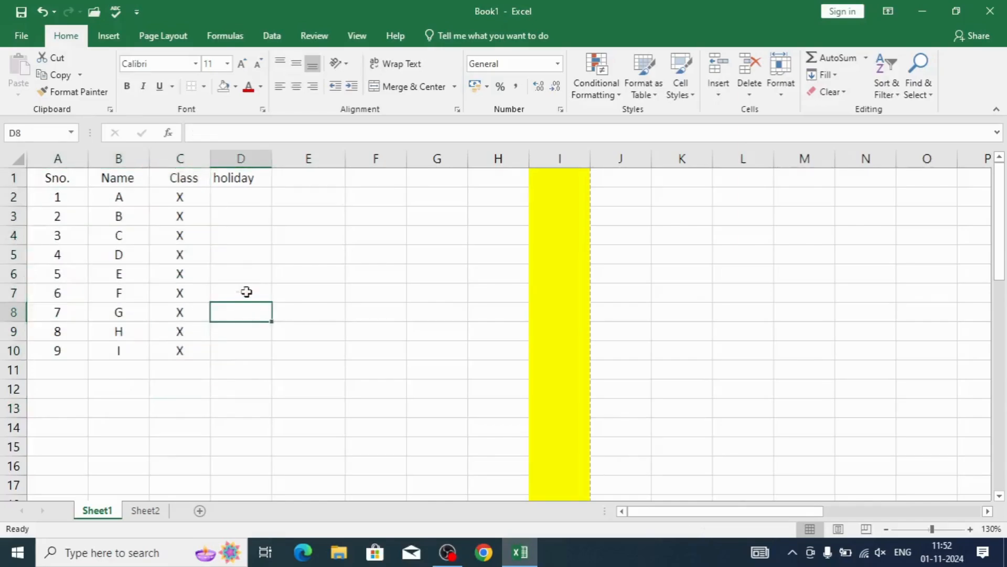
- Clear the header in D1 and enter holiday there again
{"action": "left_click", "coordinate": [225, 177]}
{"action": "key", "text": "Delete"}
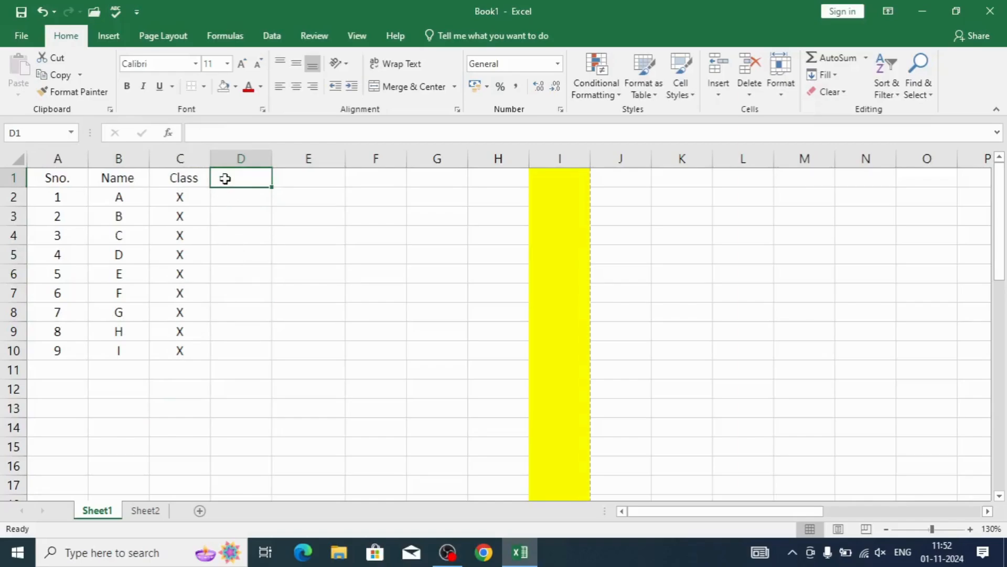
{"action": "type", "text": "h"}
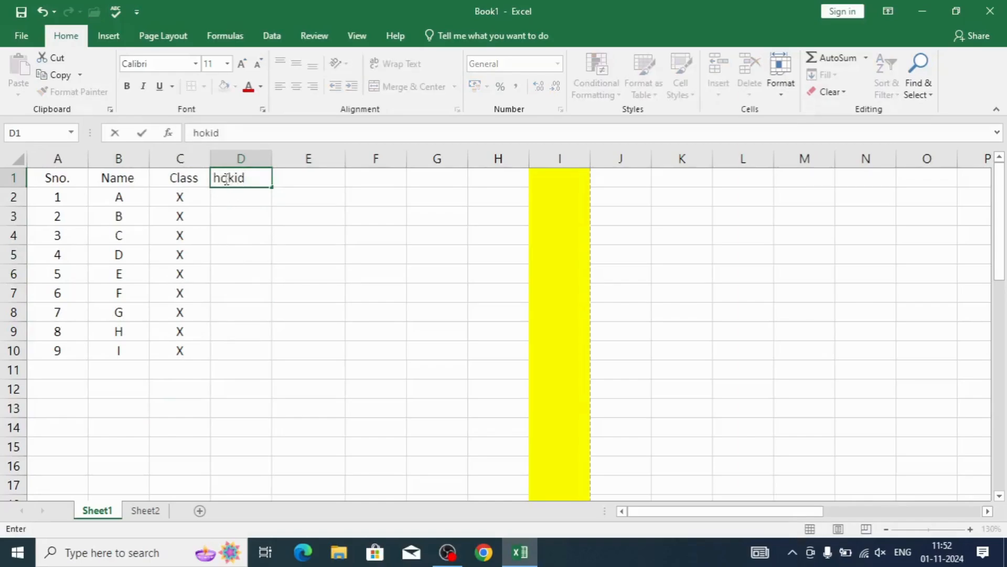
{"action": "type", "text": "oliday"}
{"action": "key", "text": "Return"}
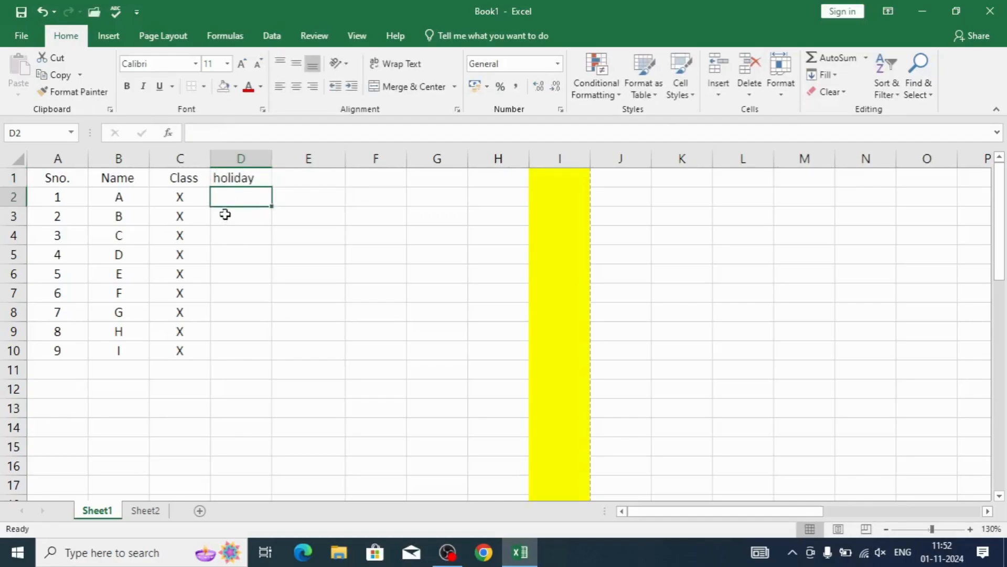
- Try spelling sun down D2:D4 with one letter per cell, and clear those cells
{"action": "type", "text": "s"}
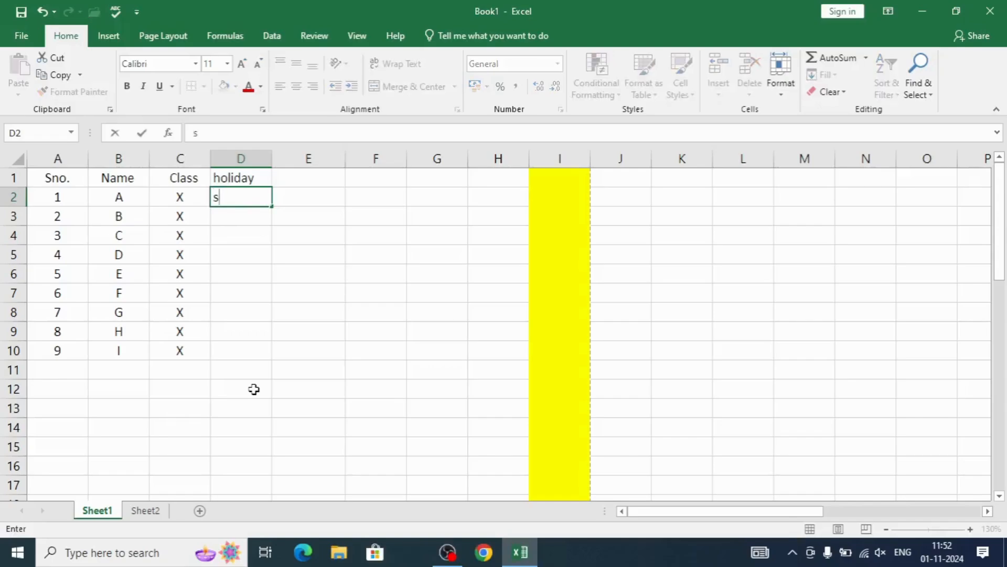
{"action": "key", "text": "Return"}
{"action": "type", "text": "u"}
{"action": "key", "text": "Return"}
{"action": "type", "text": "n"}
{"action": "key", "text": "Return"}
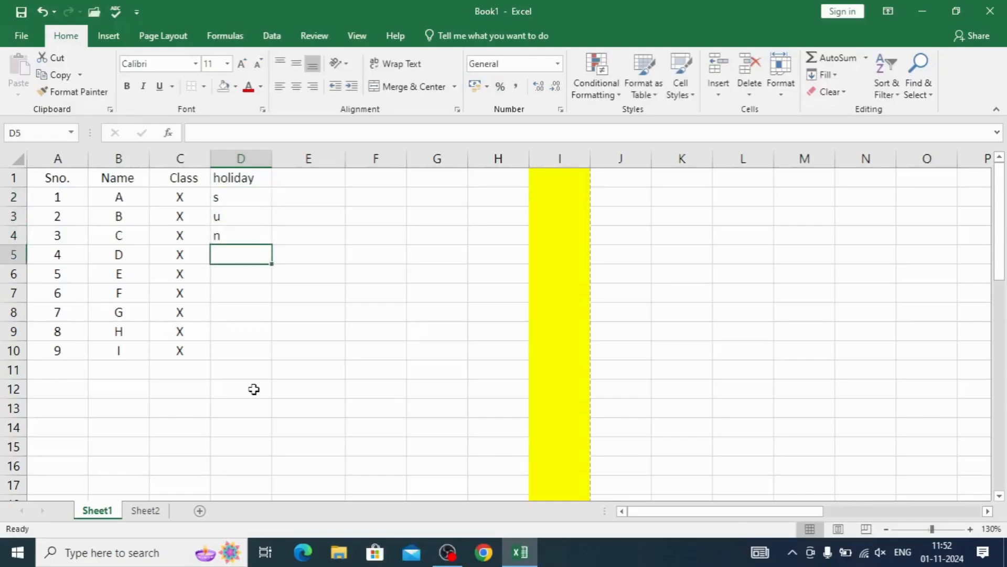
{"action": "left_click_drag", "start_coordinate": [222, 195], "coordinate": [224, 234]}
{"action": "key", "text": "Delete"}
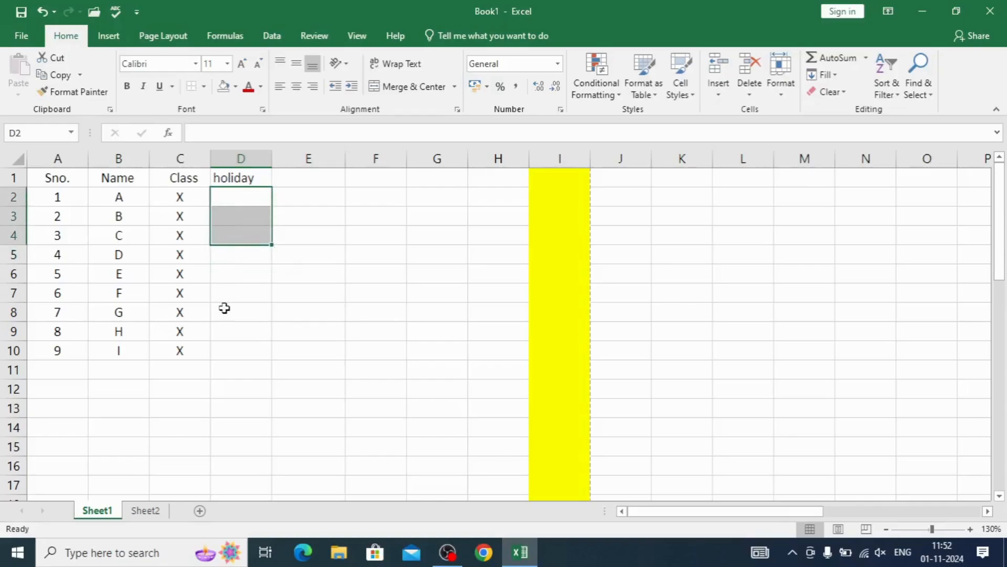
{"action": "left_click", "coordinate": [231, 385]}
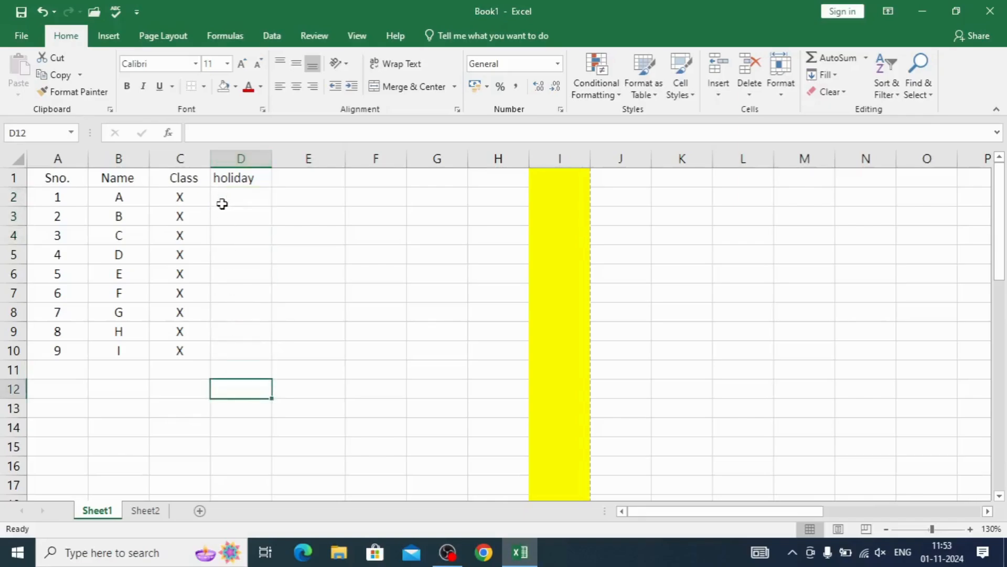
- Merge and center D2:D10 into a single cell and enter SUNDAY in it
{"action": "left_click_drag", "start_coordinate": [224, 198], "coordinate": [240, 340]}
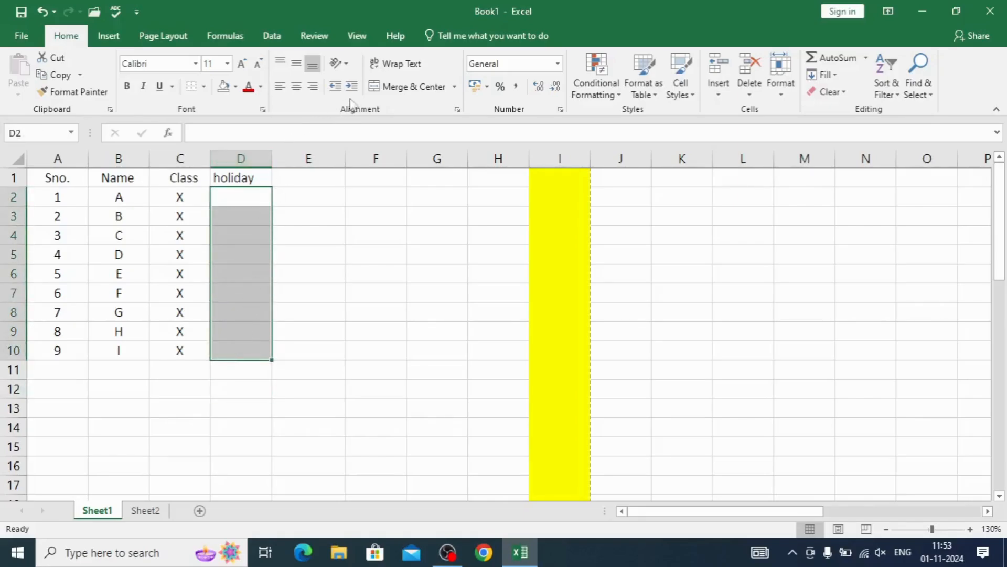
{"action": "left_click", "coordinate": [406, 86]}
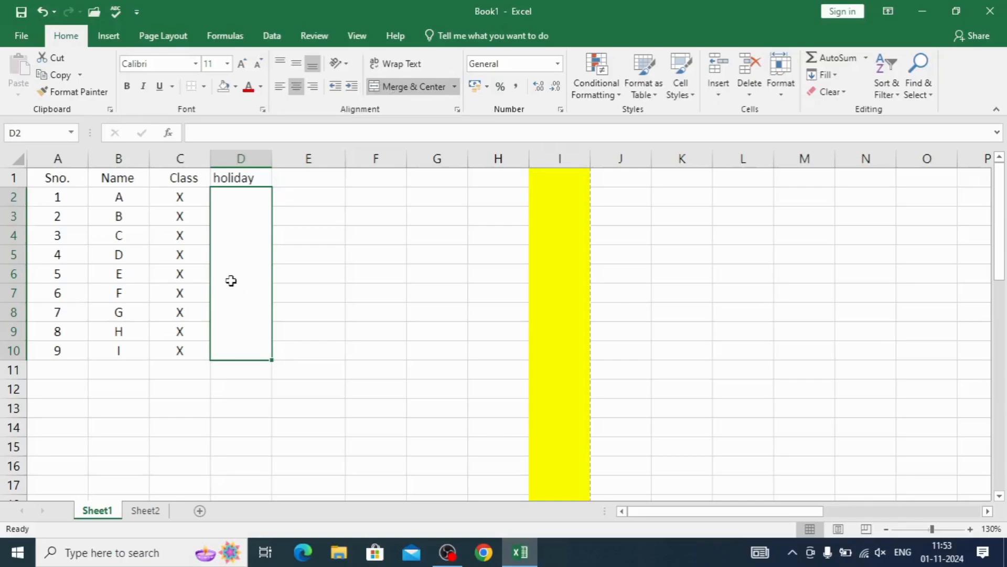
{"action": "left_click", "coordinate": [190, 135]}
{"action": "type", "text": "sun"}
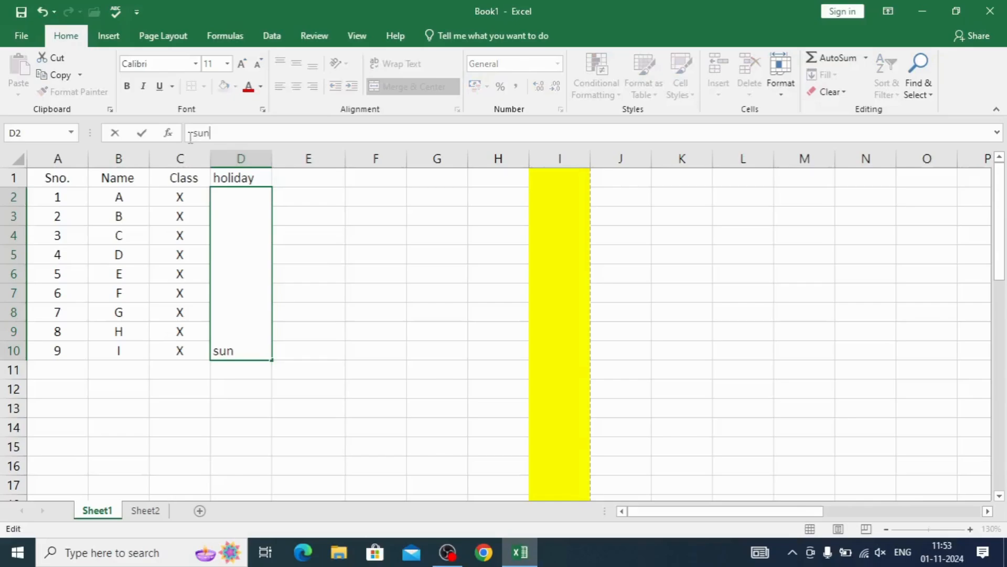
{"action": "key", "text": "BackSpace"}
{"action": "key", "text": "BackSpace"}
{"action": "key", "text": "BackSpace"}
{"action": "type", "text": "SUNDA"}
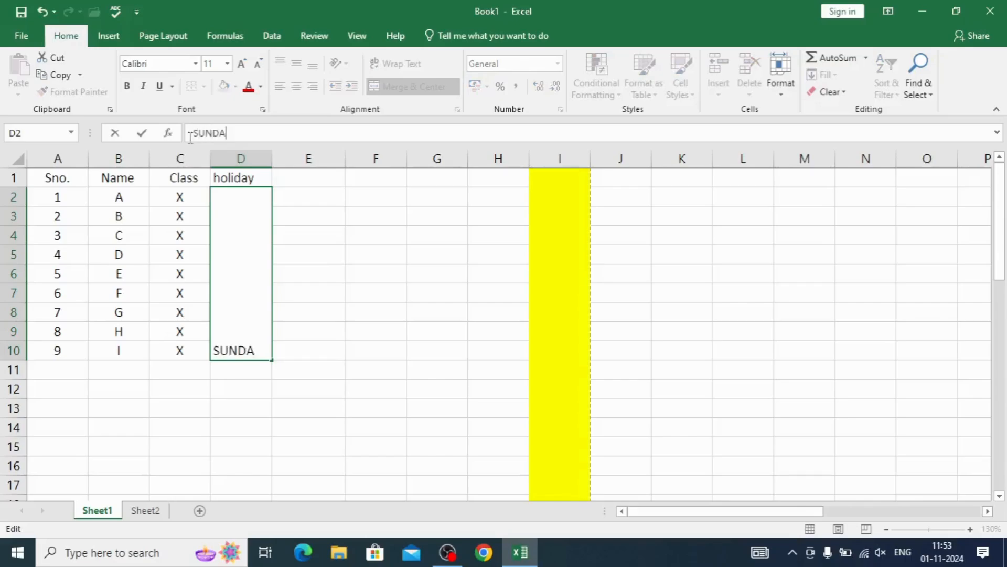
{"action": "type", "text": "Y"}
{"action": "key", "text": "Return"}
- Align the SUNDAY text to the vertical middle of the merged cell and deselect it
{"action": "left_click", "coordinate": [224, 261]}
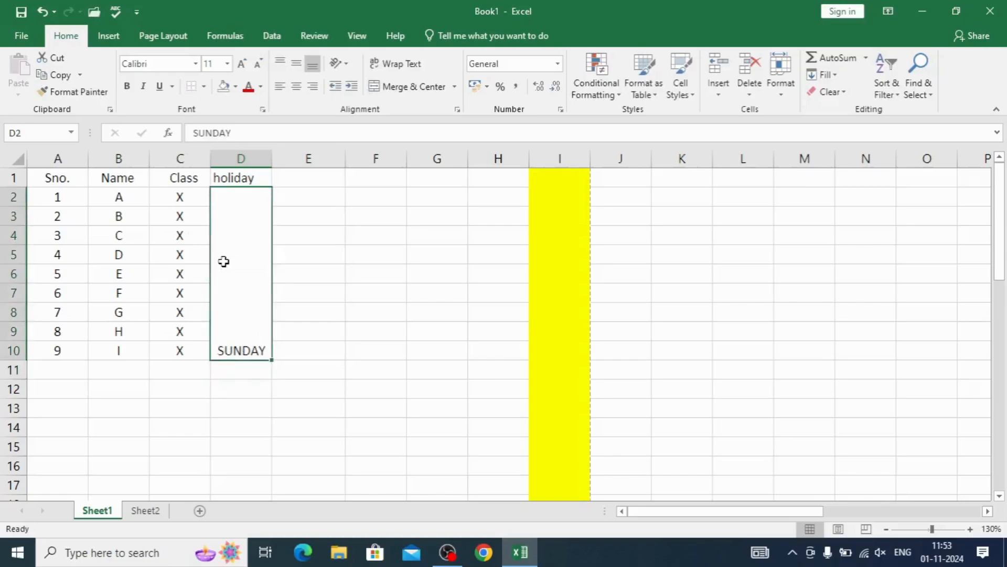
{"action": "left_click", "coordinate": [296, 63]}
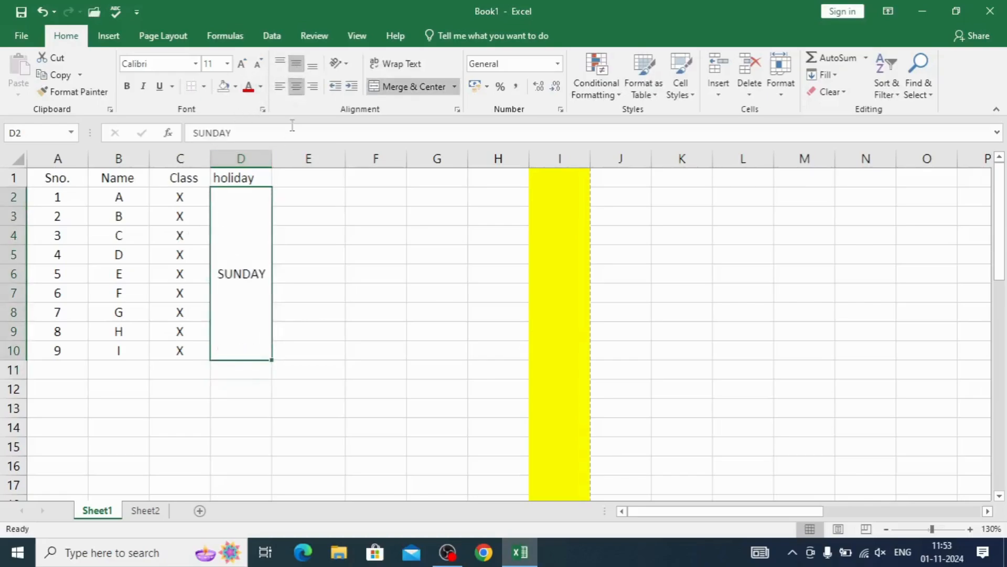
{"action": "left_click", "coordinate": [283, 329]}
- Apply all borders to the merged SUNDAY cell D2:D10
{"action": "left_click", "coordinate": [230, 205]}
{"action": "left_click", "coordinate": [204, 86]}
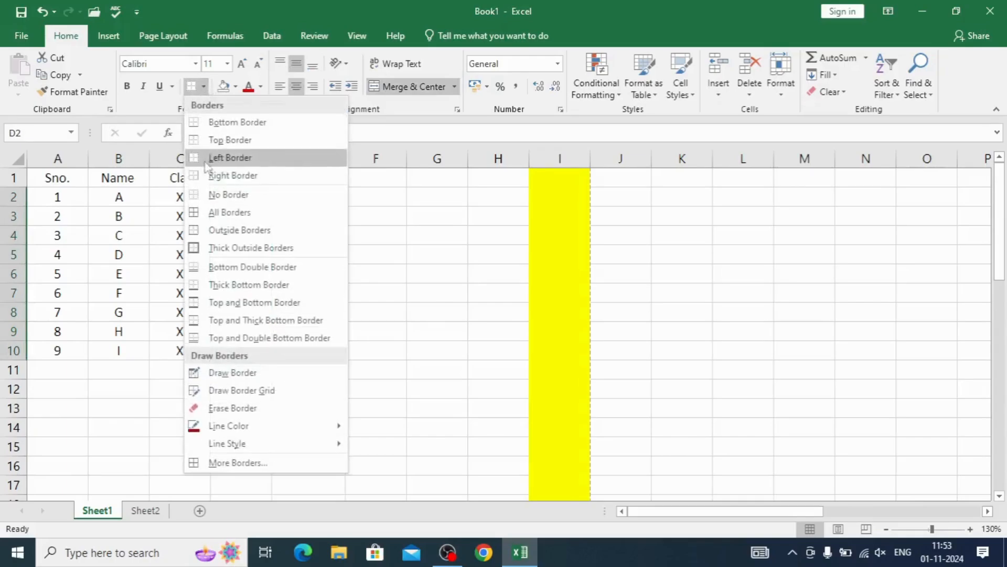
{"action": "left_click", "coordinate": [197, 212]}
{"action": "left_click", "coordinate": [308, 350]}
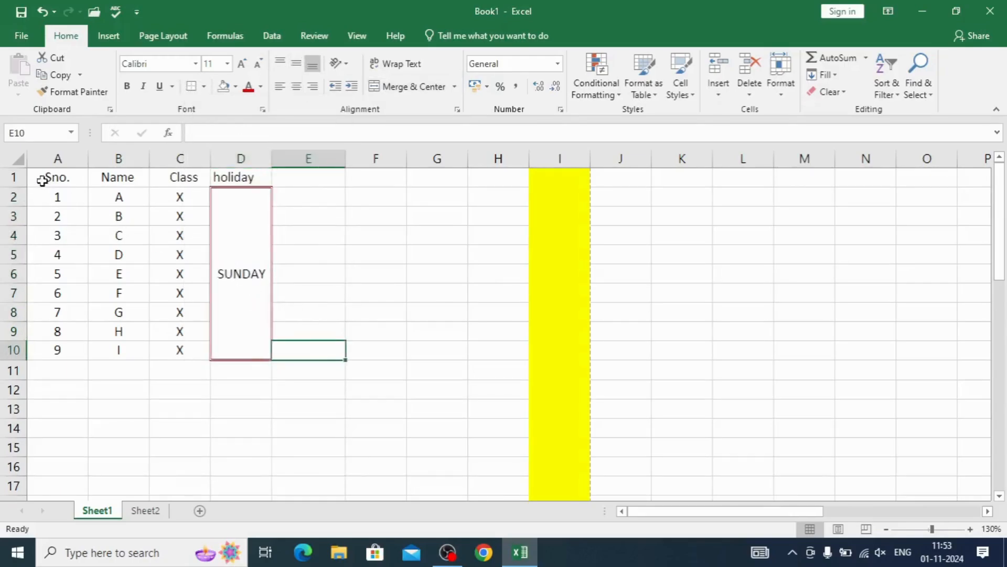
- Apply all borders to the whole table A1:D10 and check it in the print preview
{"action": "left_click_drag", "start_coordinate": [42, 180], "coordinate": [250, 346]}
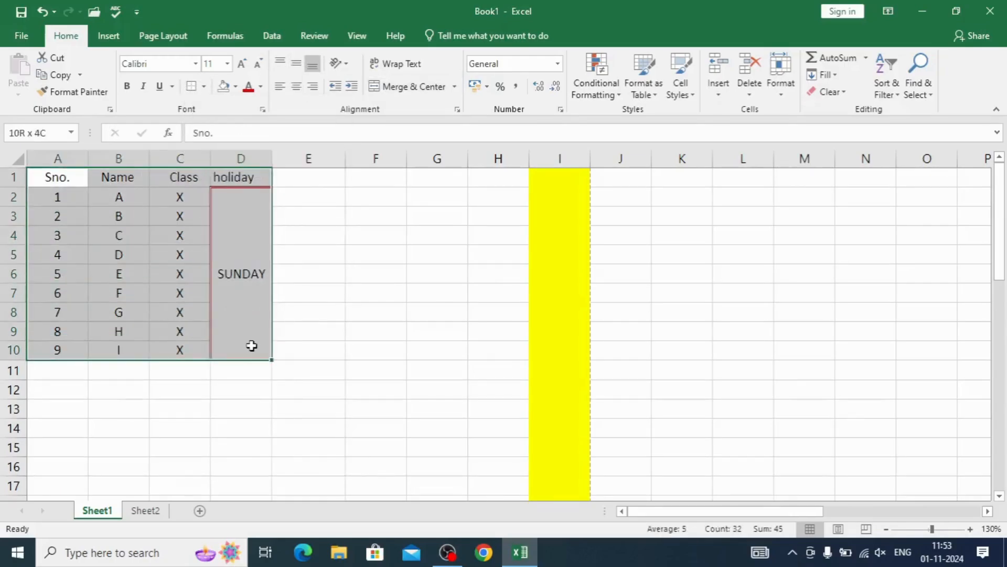
{"action": "left_click", "coordinate": [205, 87]}
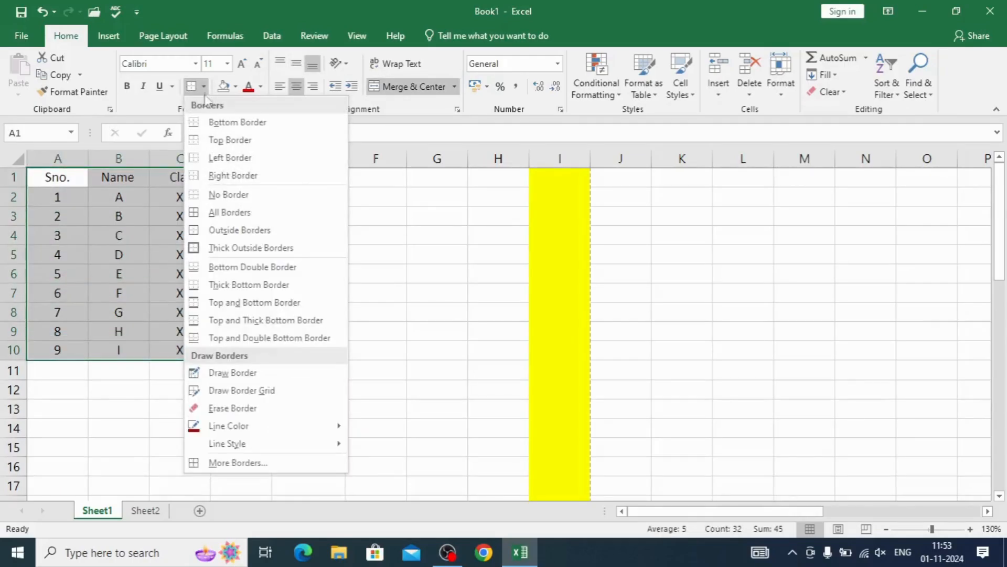
{"action": "left_click", "coordinate": [206, 215]}
{"action": "left_click", "coordinate": [200, 408]}
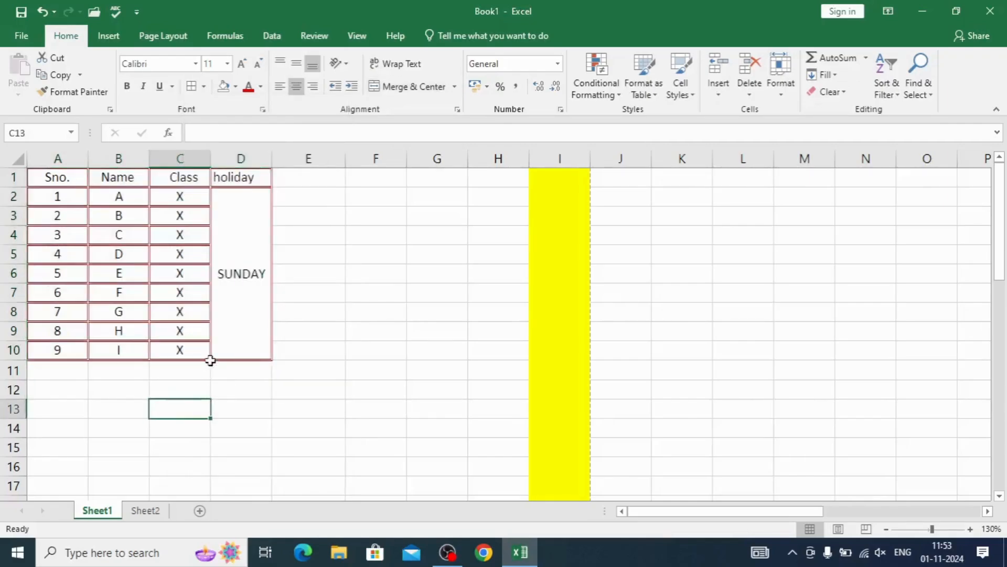
{"action": "key", "text": "ctrl+p"}
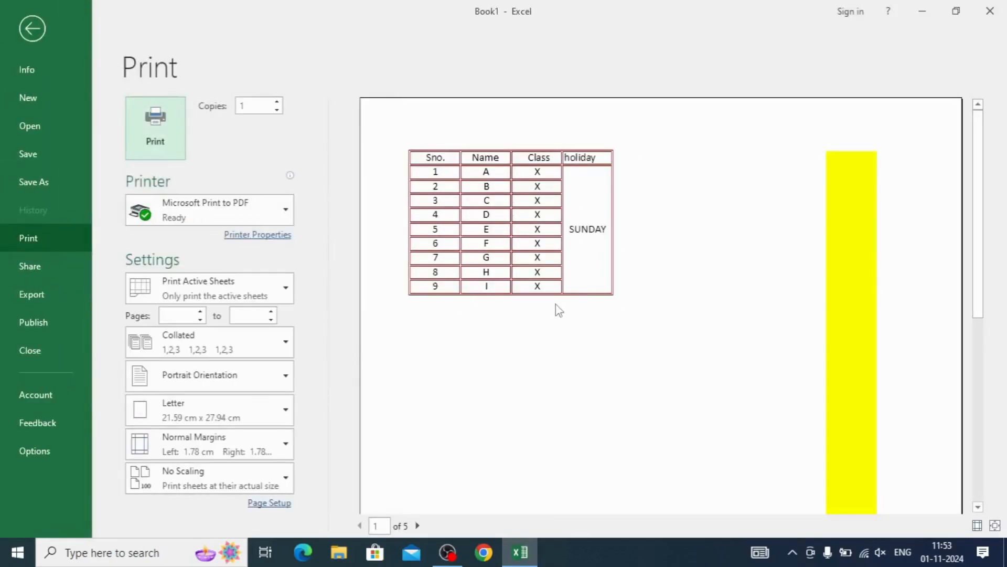
{"action": "key", "text": "Escape"}
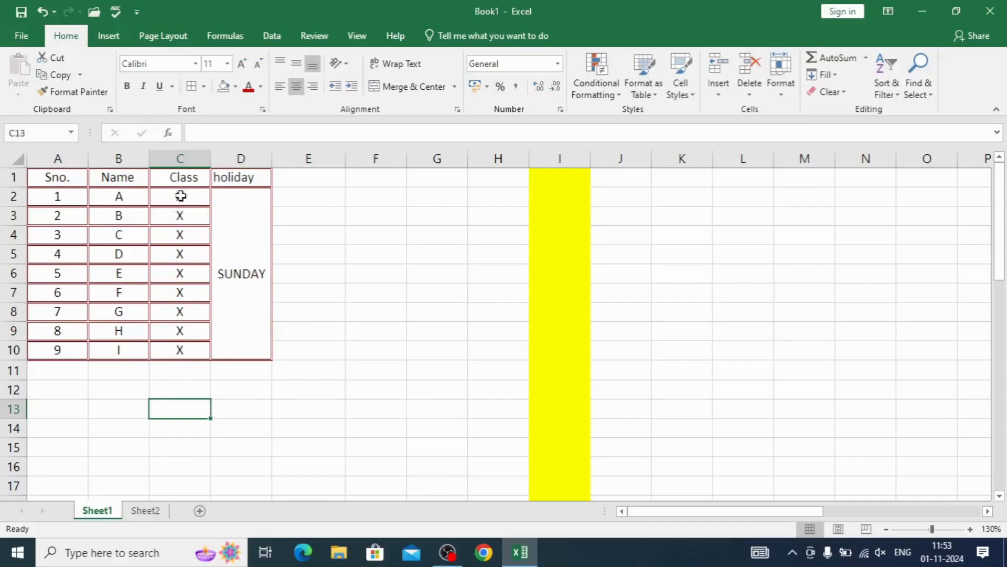
- Merge and center C2:C10 into one cell and align its X to the vertical middle
{"action": "left_click_drag", "start_coordinate": [180, 195], "coordinate": [167, 350]}
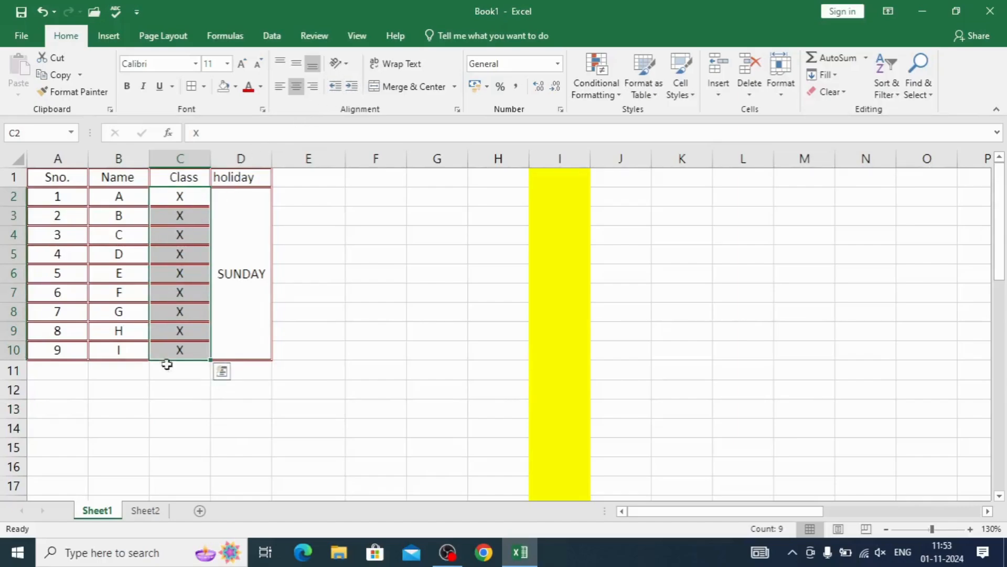
{"action": "left_click", "coordinate": [395, 87]}
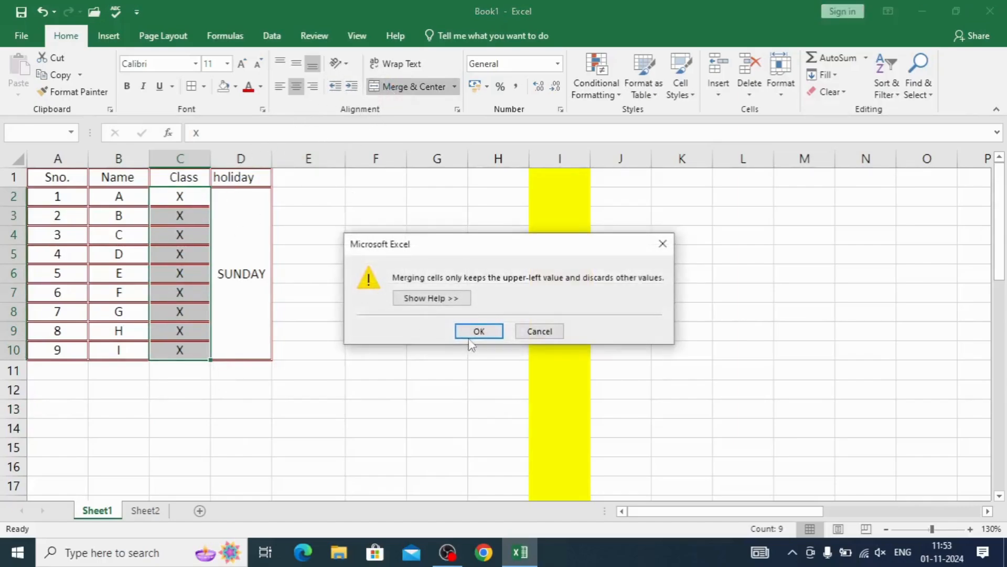
{"action": "left_click", "coordinate": [475, 332]}
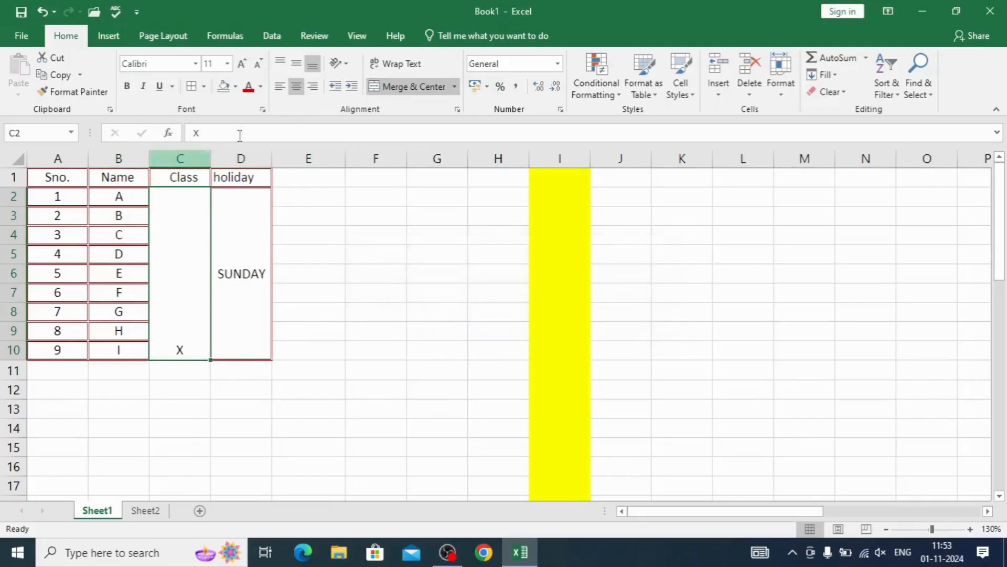
{"action": "left_click", "coordinate": [297, 65]}
{"action": "left_click", "coordinate": [300, 310]}
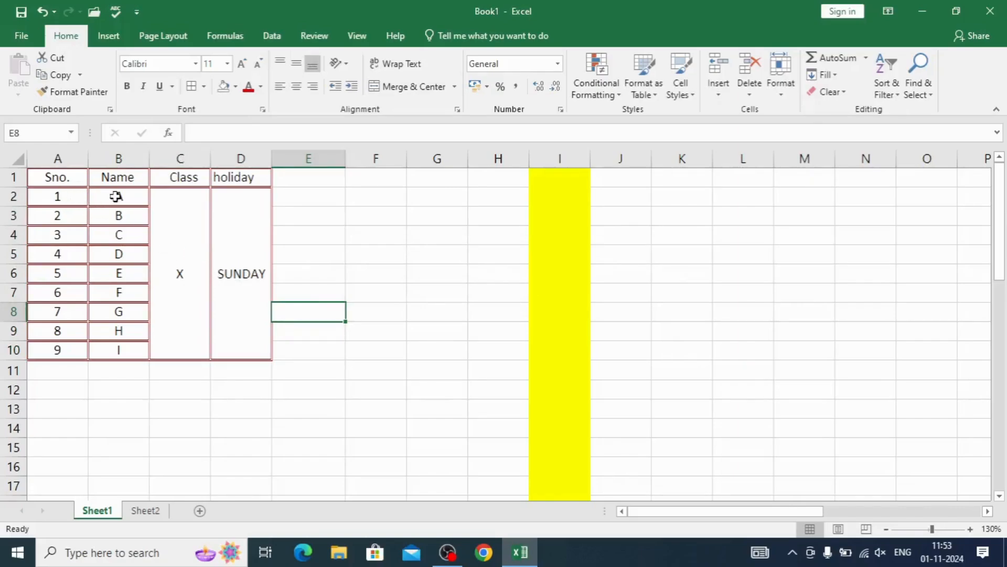
- Try merging and centering the names in B2:B10, and undo that merge
{"action": "left_click_drag", "start_coordinate": [112, 193], "coordinate": [118, 349]}
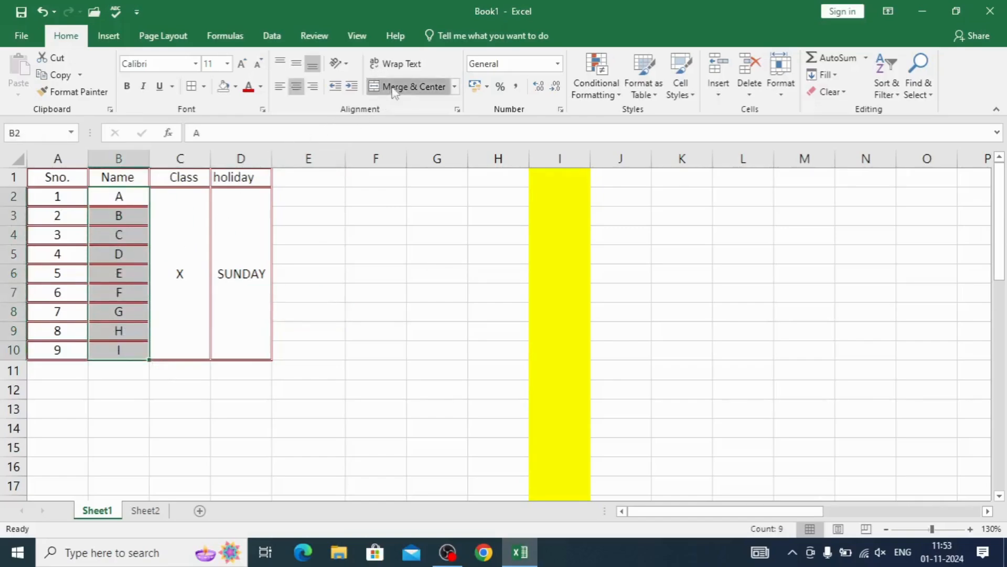
{"action": "left_click", "coordinate": [410, 86]}
{"action": "left_click", "coordinate": [469, 329]}
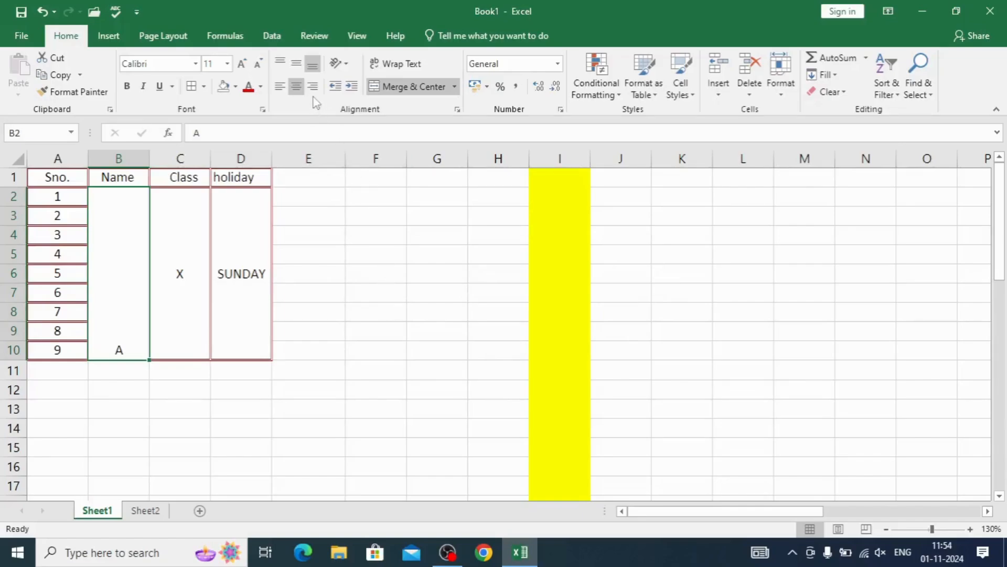
{"action": "key", "text": "ctrl+z"}
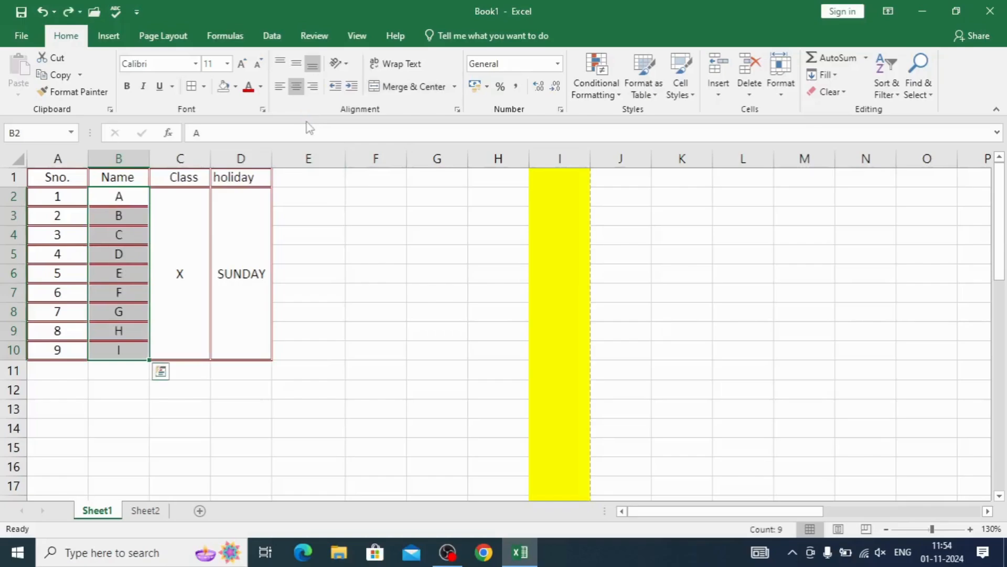
{"action": "left_click", "coordinate": [313, 326]}
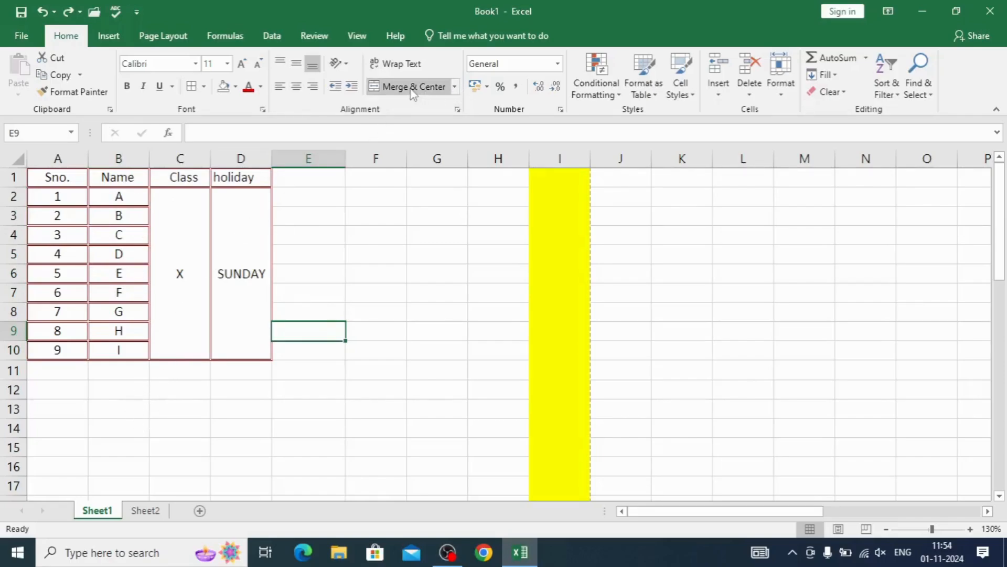
- Unmerge the SUNDAY cell D2:D10 back into separate cells
{"action": "left_click", "coordinate": [454, 86]}
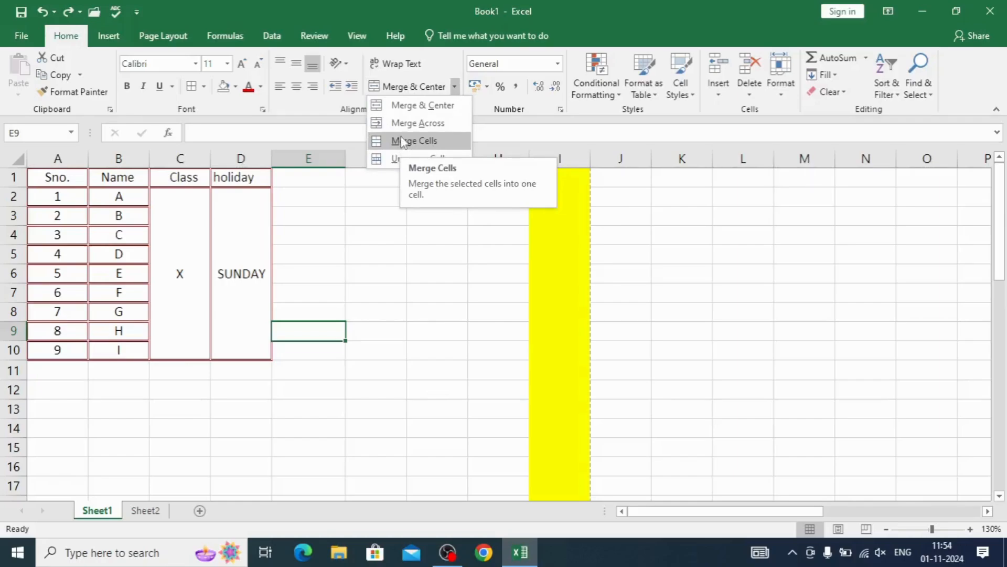
{"action": "left_click", "coordinate": [401, 158]}
{"action": "left_click", "coordinate": [261, 206]}
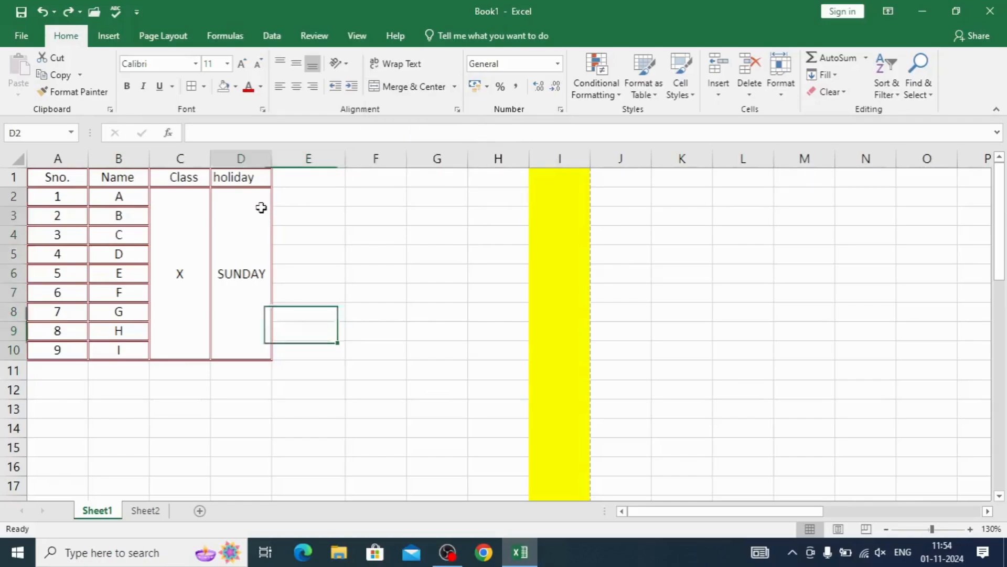
{"action": "left_click", "coordinate": [454, 86]}
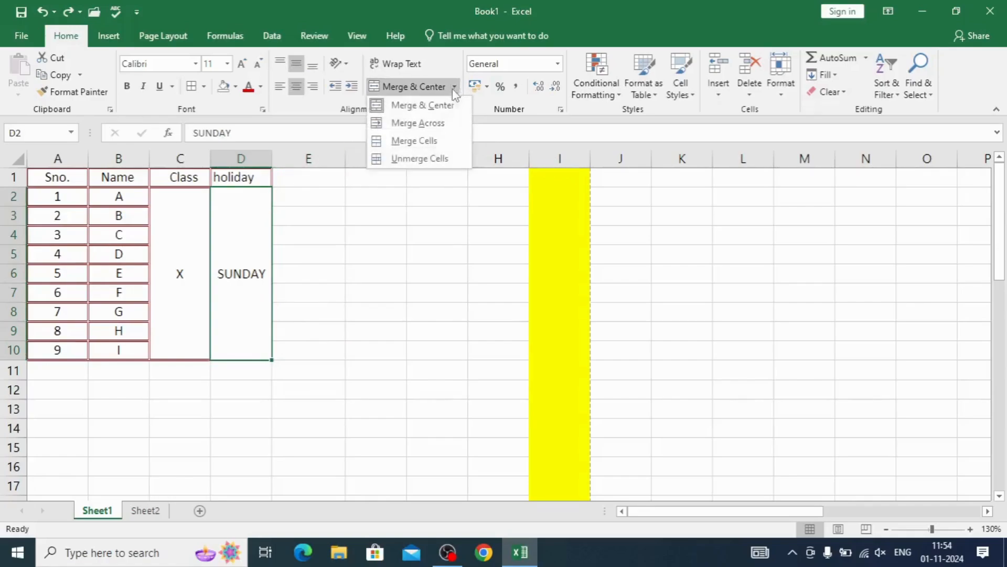
{"action": "left_click", "coordinate": [415, 156]}
- Unmerge the Class cell C2:C10 back into separate cells
{"action": "left_click", "coordinate": [181, 208]}
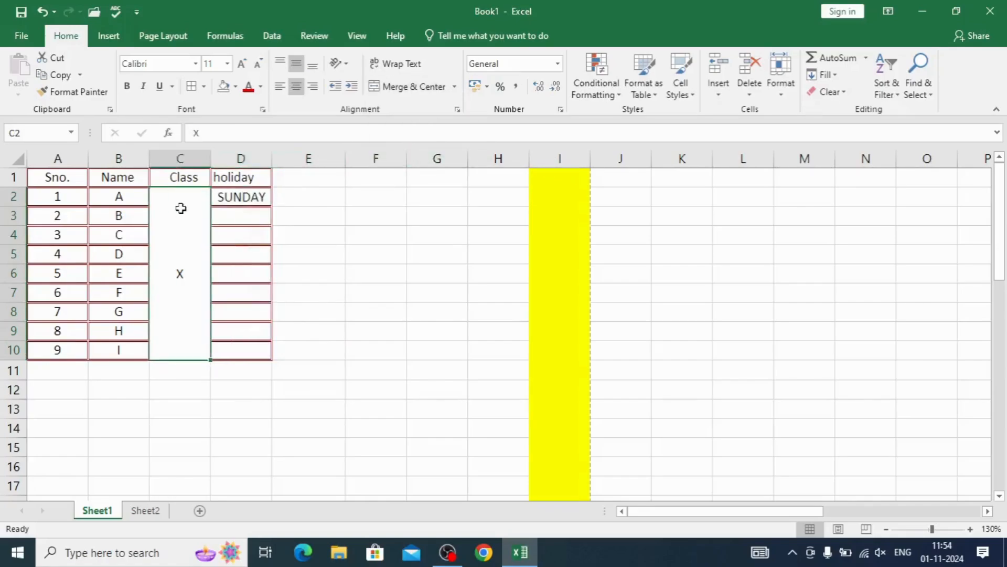
{"action": "left_click", "coordinate": [455, 88]}
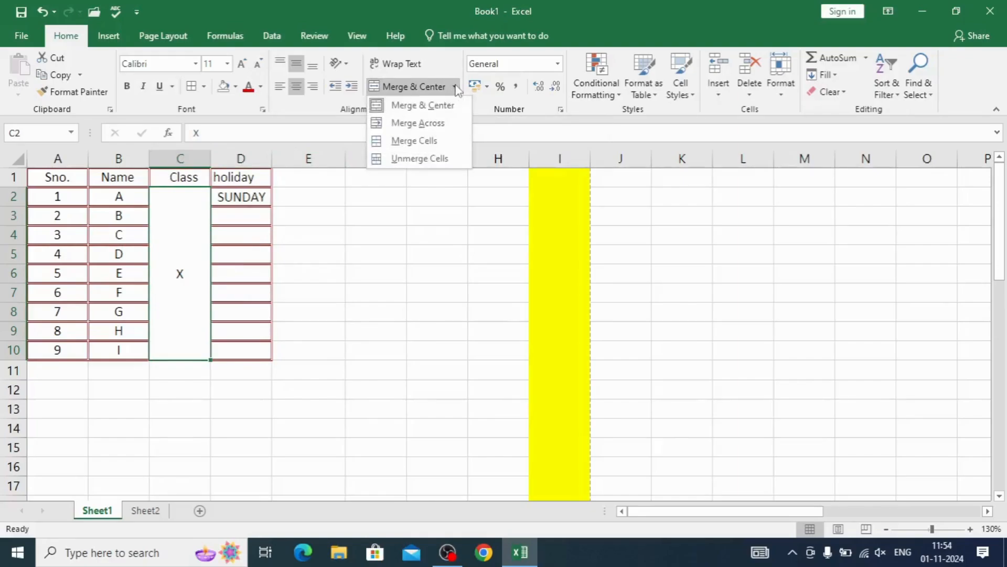
{"action": "left_click", "coordinate": [396, 158]}
{"action": "left_click", "coordinate": [318, 294]}
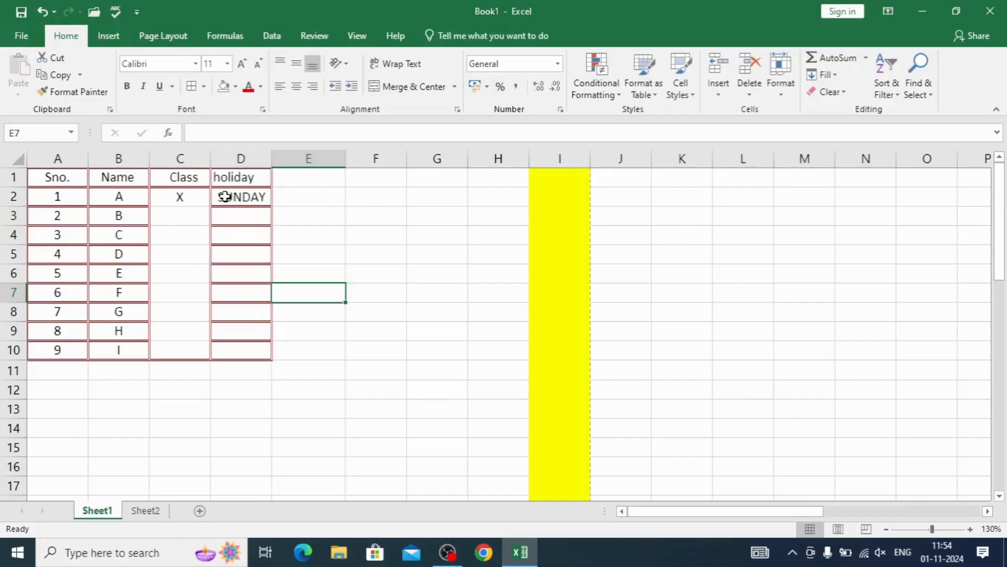
{"action": "left_click_drag", "start_coordinate": [219, 197], "coordinate": [235, 345]}
{"action": "left_click", "coordinate": [342, 324]}
- Undo the unmerging, merging, borders and SUNDAY entry back to the single letters in D2:D4, and clear those letters
{"action": "key", "text": "ctrl+z"}
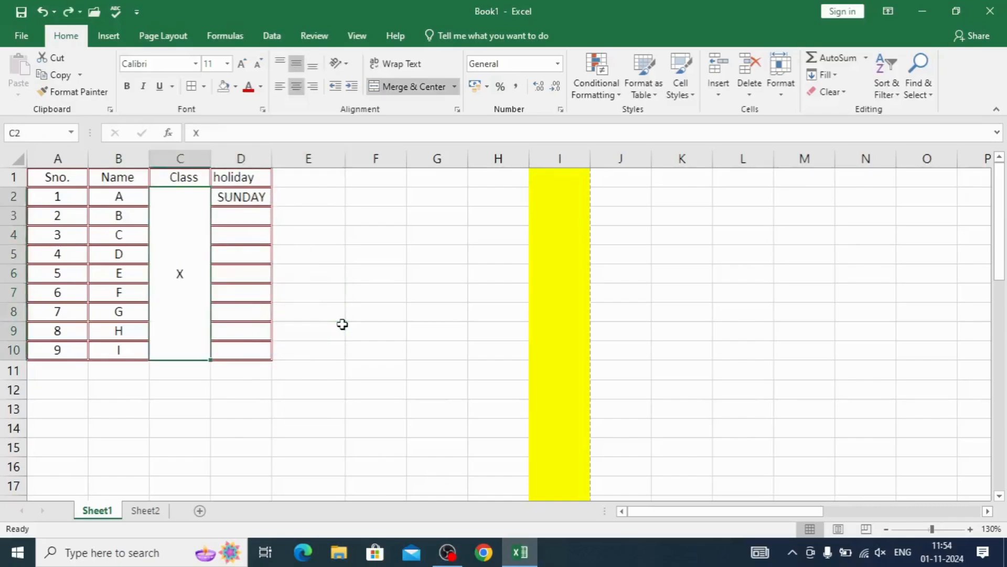
{"action": "key", "text": "ctrl+z"}
{"action": "key", "text": "ctrl+z"}
{"action": "key", "text": "ctrl+z"}
{"action": "key", "text": "ctrl+z"}
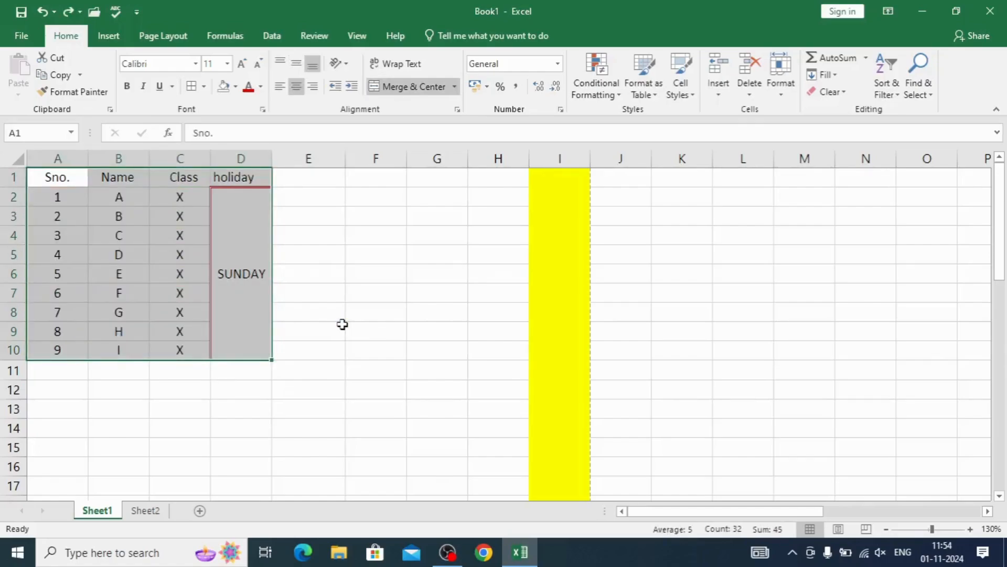
{"action": "key", "text": "ctrl+z"}
{"action": "key", "text": "ctrl+z"}
{"action": "key", "text": "ctrl+z"}
{"action": "key", "text": "ctrl+z"}
{"action": "key", "text": "ctrl+z"}
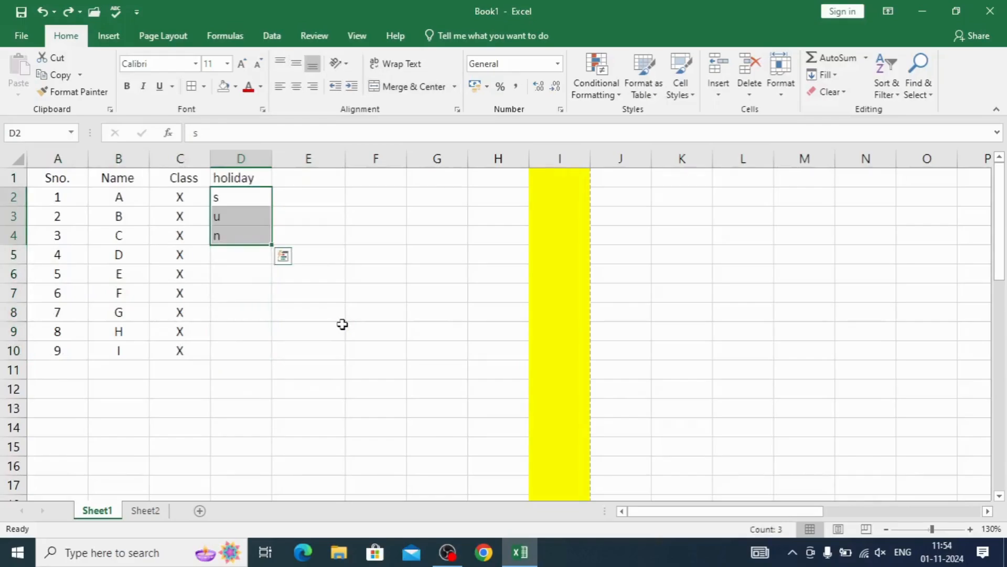
{"action": "key", "text": "Delete"}
{"action": "left_click", "coordinate": [342, 324]}
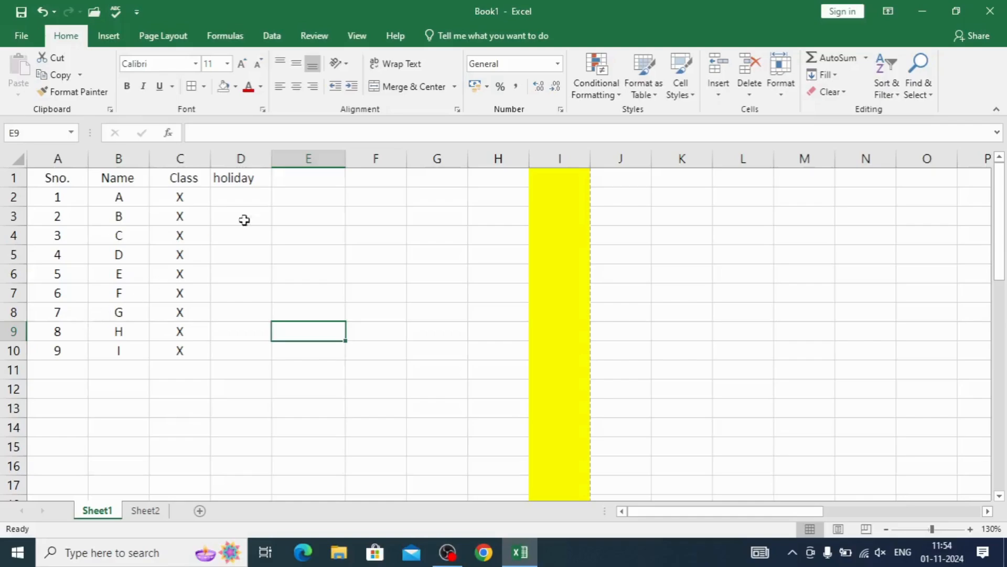
{"action": "left_click", "coordinate": [455, 86]}
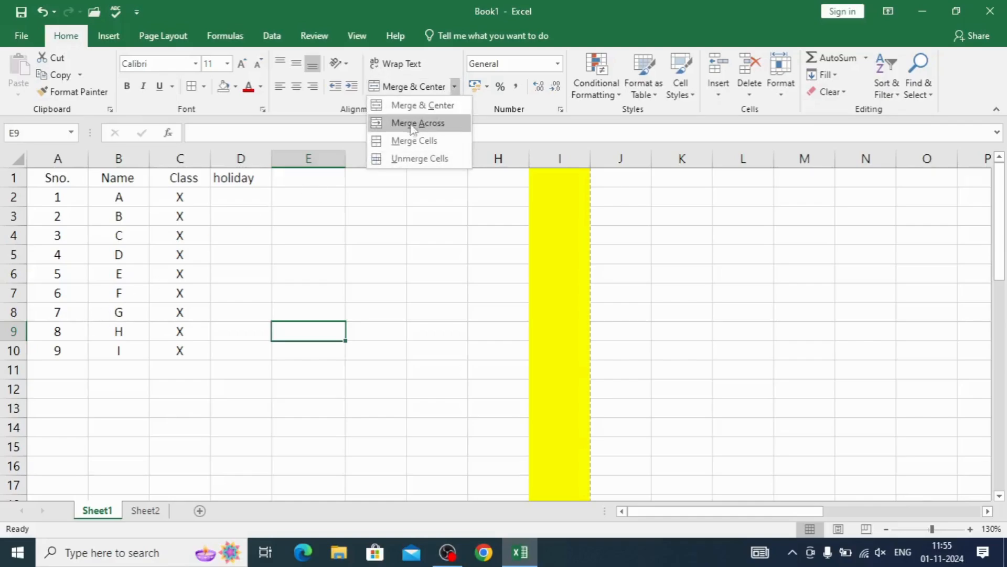
{"action": "left_click", "coordinate": [215, 434]}
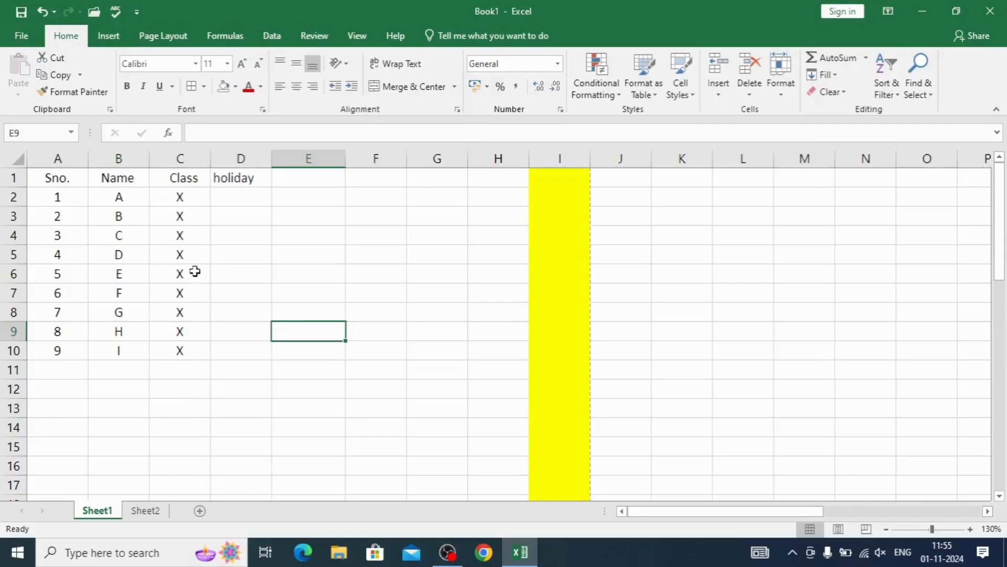
- Enter NAME OF CANDIDATE in cell A12
{"action": "left_click", "coordinate": [49, 391]}
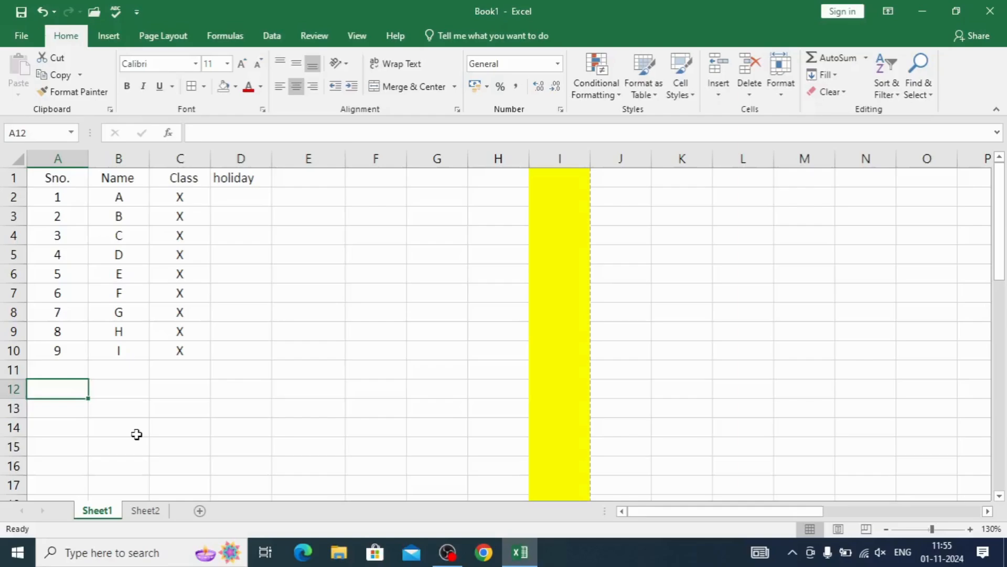
{"action": "type", "text": "SCHOOL"}
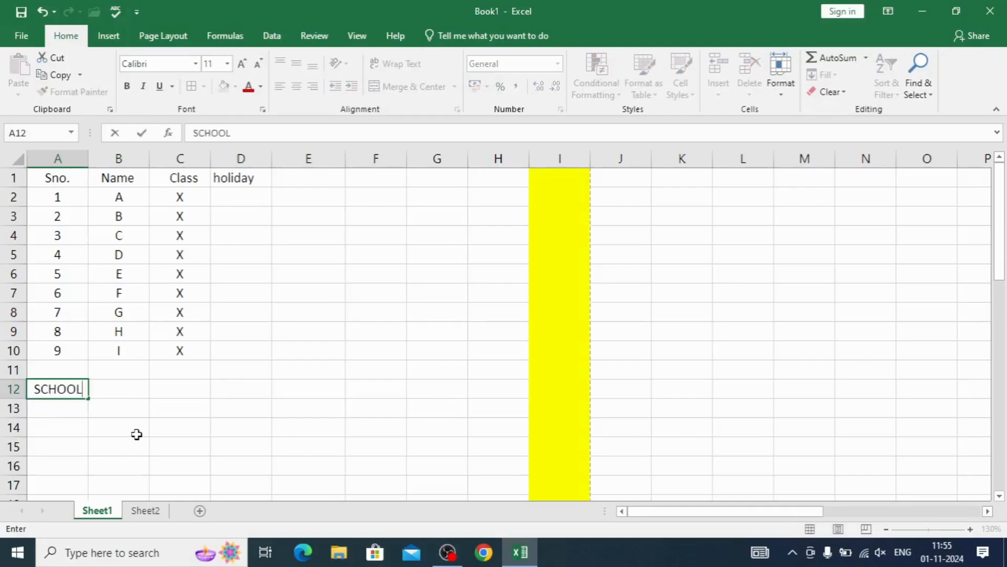
{"action": "key", "text": "BackSpace"}
{"action": "key", "text": "BackSpace"}
{"action": "key", "text": "BackSpace"}
{"action": "key", "text": "BackSpace"}
{"action": "key", "text": "BackSpace"}
{"action": "key", "text": "BackSpace"}
{"action": "type", "text": "NAM"}
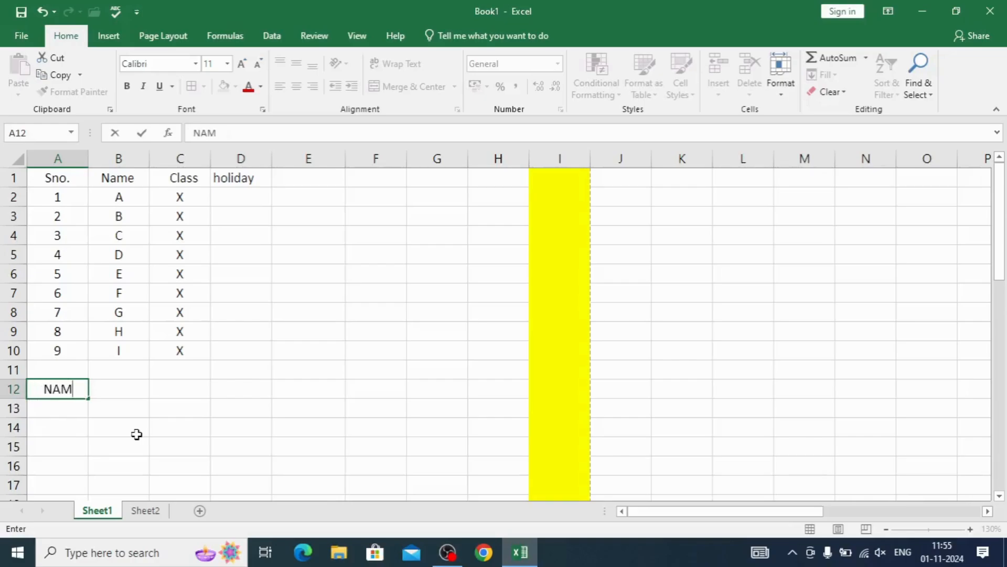
{"action": "type", "text": "E OF C"}
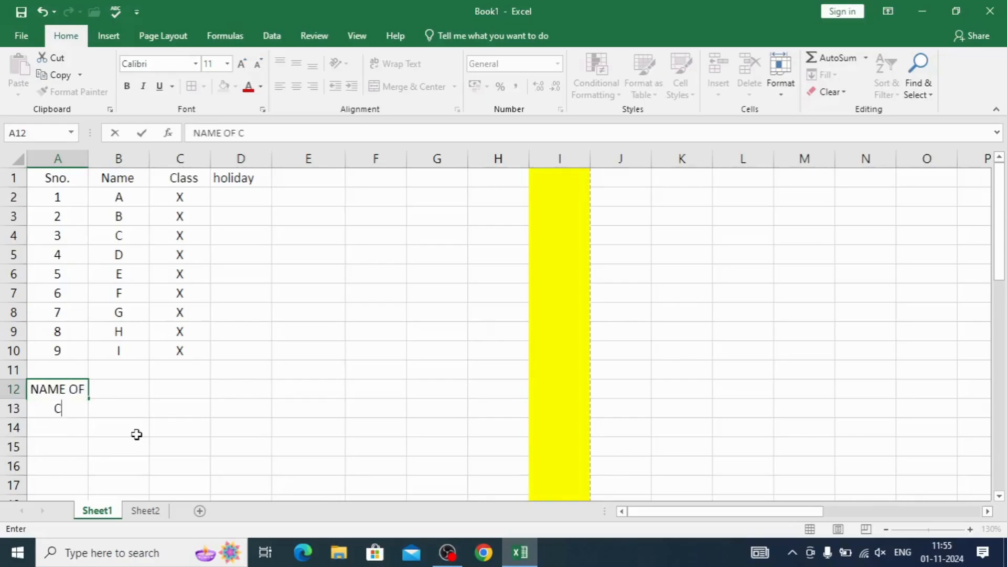
{"action": "type", "text": "ANDIDATE"}
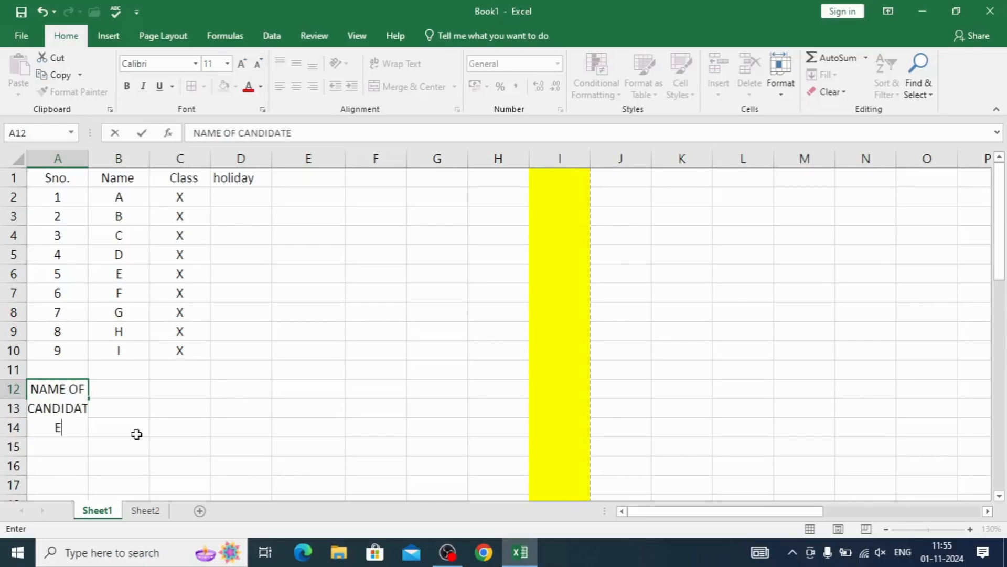
{"action": "key", "text": "Return"}
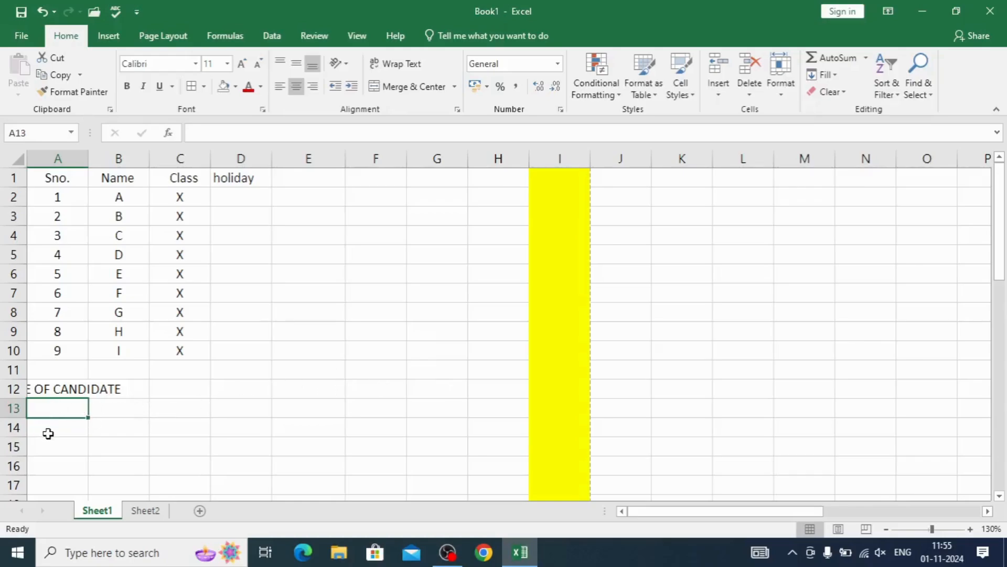
- Enter FATHER NAME in cell A13
{"action": "type", "text": "FATH"}
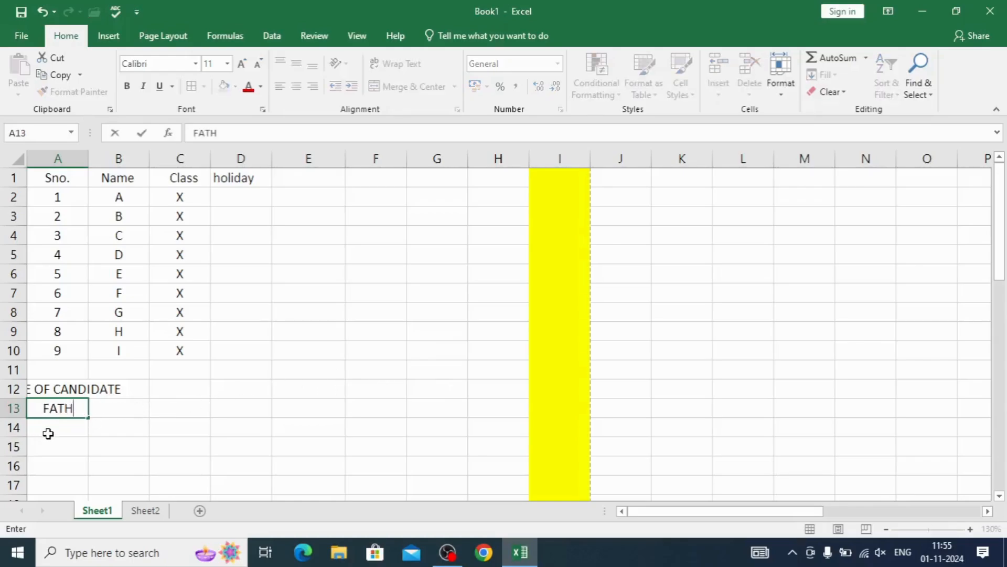
{"action": "type", "text": "ER NAK"}
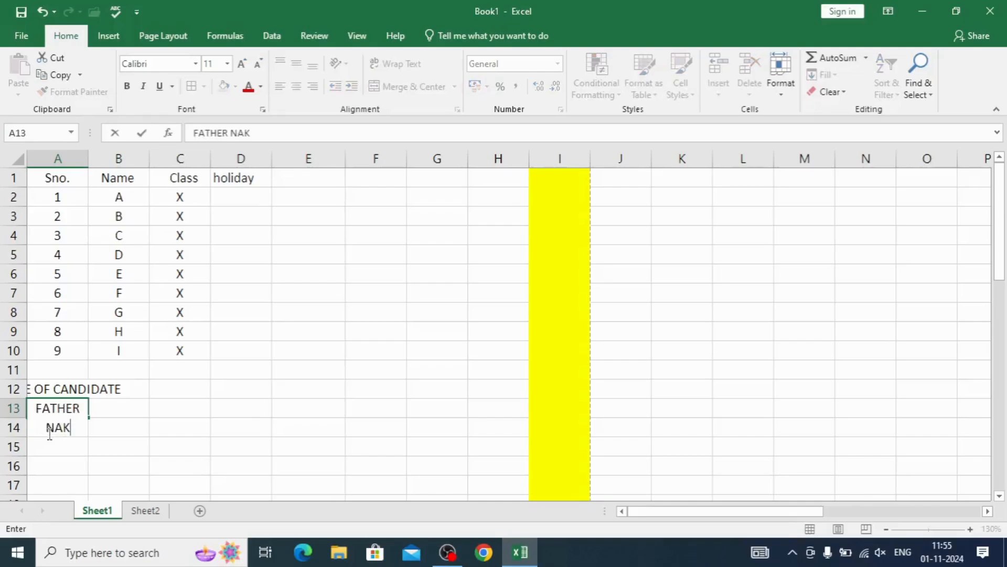
{"action": "key", "text": "BackSpace"}
{"action": "type", "text": "ME"}
{"action": "key", "text": "Return"}
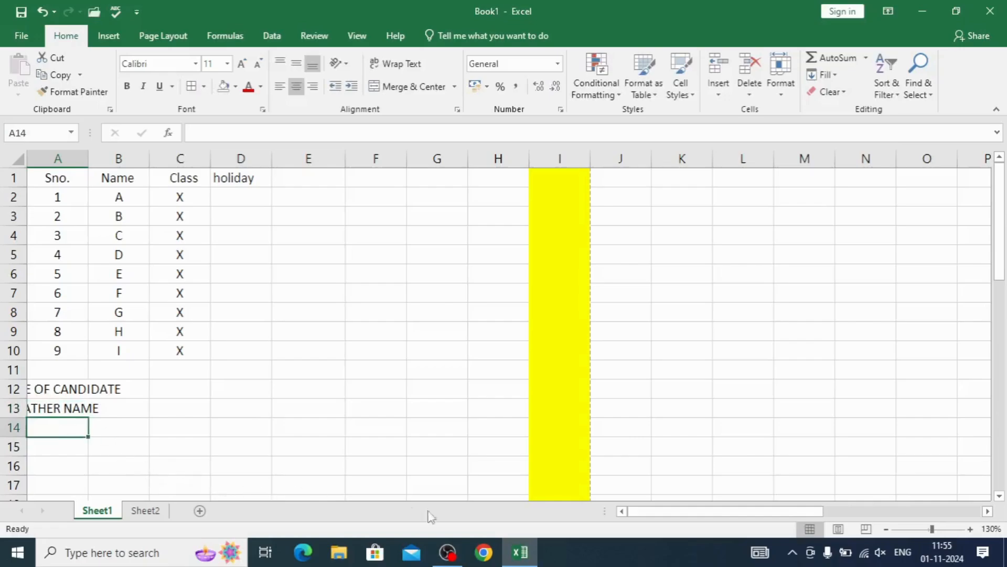
{"action": "left_click_drag", "start_coordinate": [682, 515], "coordinate": [626, 514]}
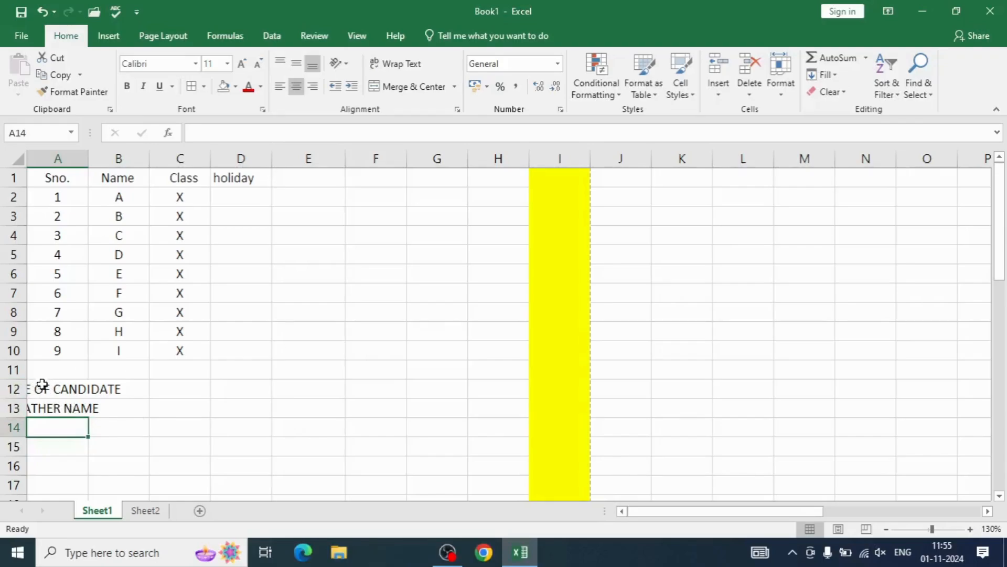
- Widen column A so that the NAME OF CANDIDATE and FATHER NAME labels fit inside it
{"action": "left_click", "coordinate": [40, 393]}
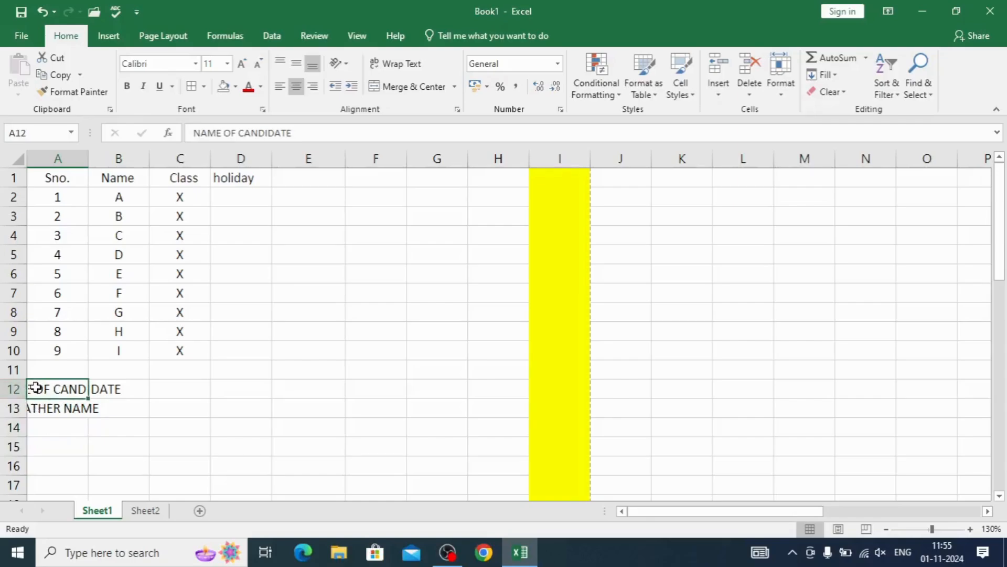
{"action": "left_click_drag", "start_coordinate": [35, 388], "coordinate": [29, 412]}
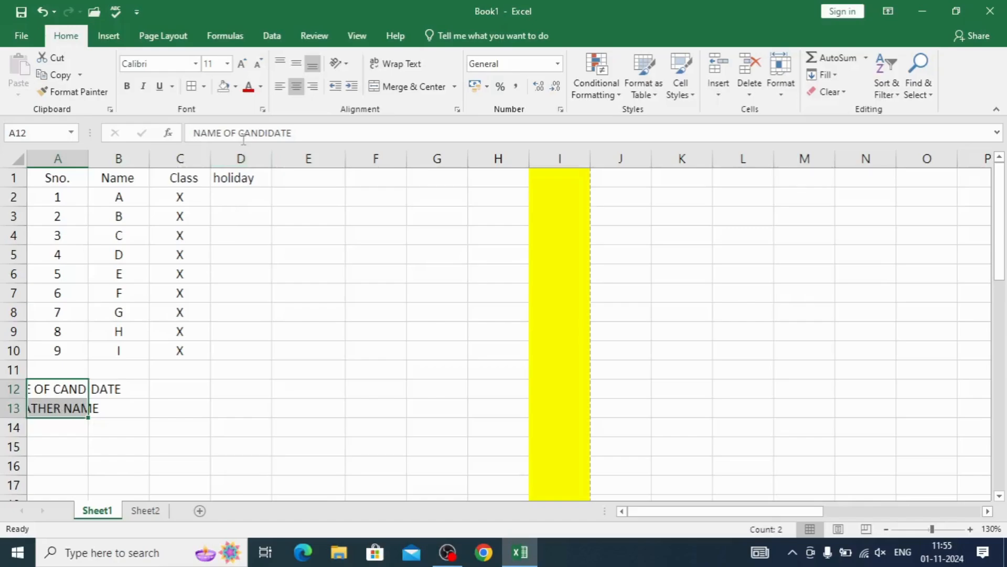
{"action": "left_click", "coordinate": [295, 88]}
{"action": "left_click", "coordinate": [297, 88]}
{"action": "left_click_drag", "start_coordinate": [88, 158], "coordinate": [161, 158]}
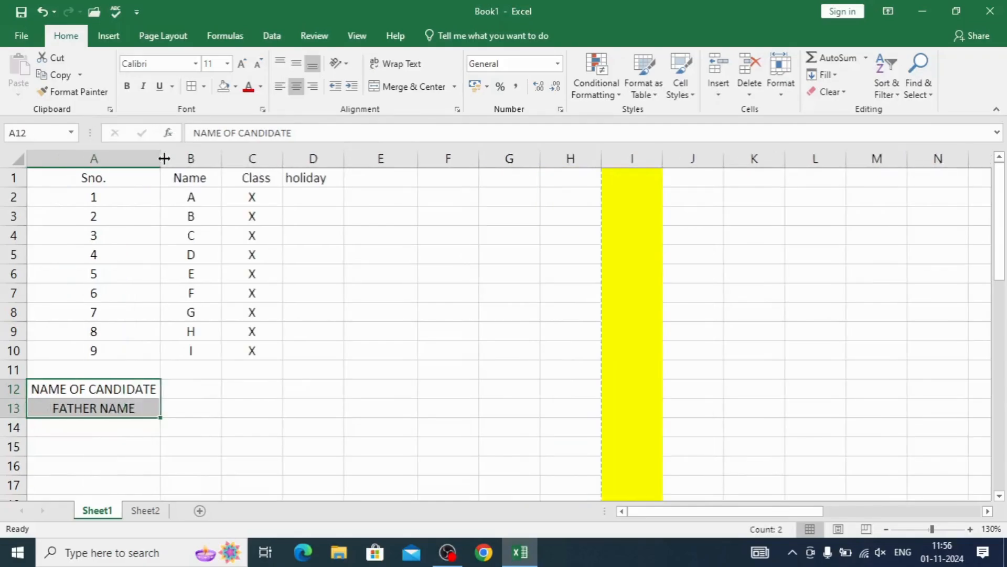
{"action": "left_click", "coordinate": [166, 470]}
- Left-align the two labels in A12:A13
{"action": "left_click_drag", "start_coordinate": [142, 386], "coordinate": [107, 407]}
{"action": "left_click", "coordinate": [279, 86]}
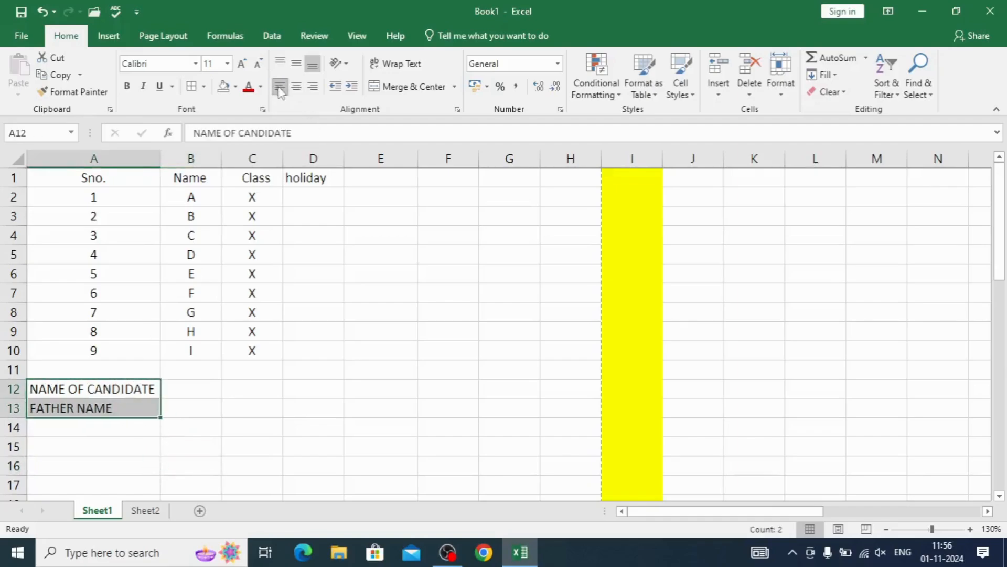
{"action": "left_click", "coordinate": [115, 460]}
- Merge the range A12:H13 across, keeping rows 12 and 13 as separate merged cells
{"action": "left_click_drag", "start_coordinate": [95, 388], "coordinate": [564, 407]}
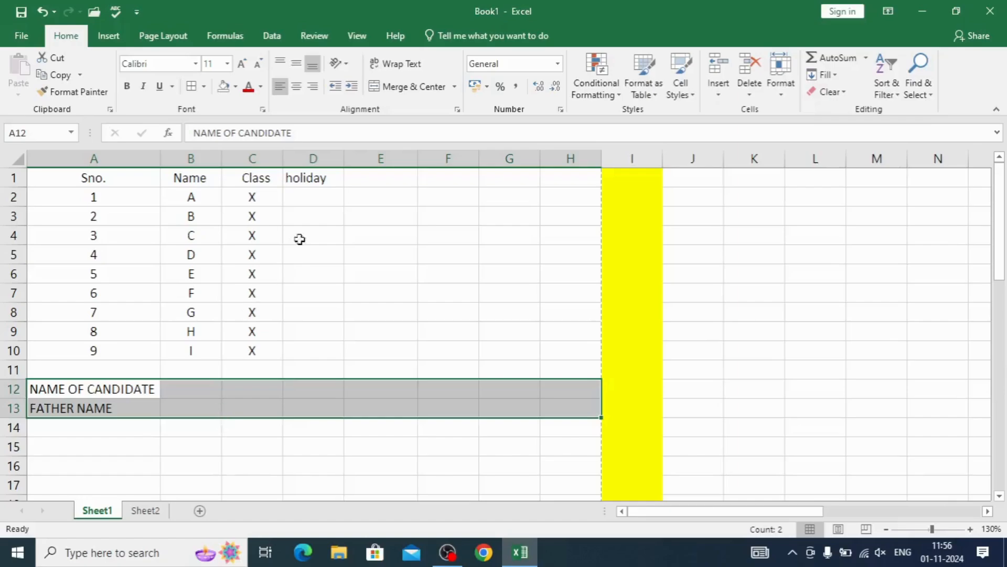
{"action": "left_click", "coordinate": [454, 87]}
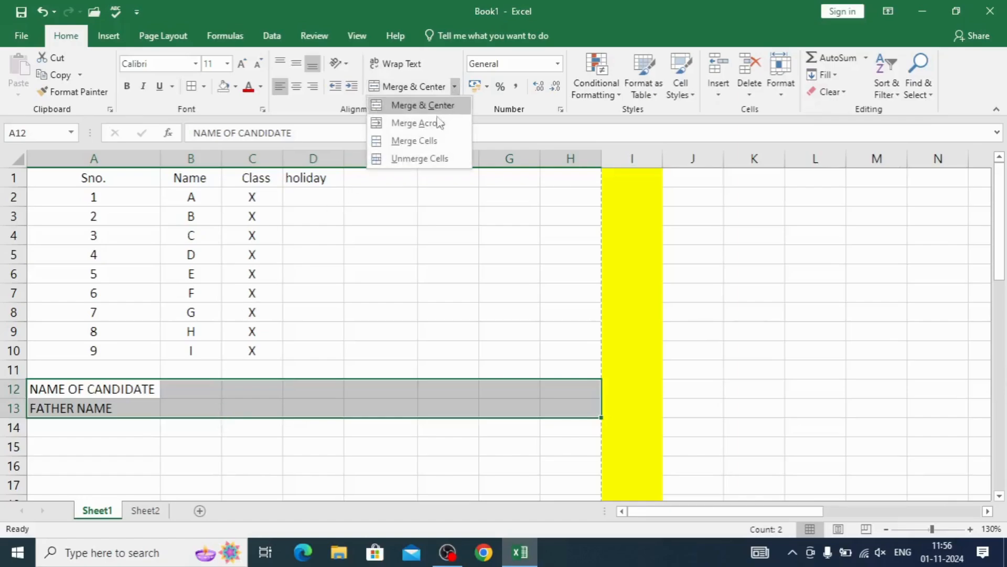
{"action": "left_click", "coordinate": [425, 125]}
{"action": "left_click", "coordinate": [215, 464]}
- Add red double-line borders to the merged rows A12:H13 and check them in the print preview
{"action": "left_click_drag", "start_coordinate": [86, 389], "coordinate": [454, 404]}
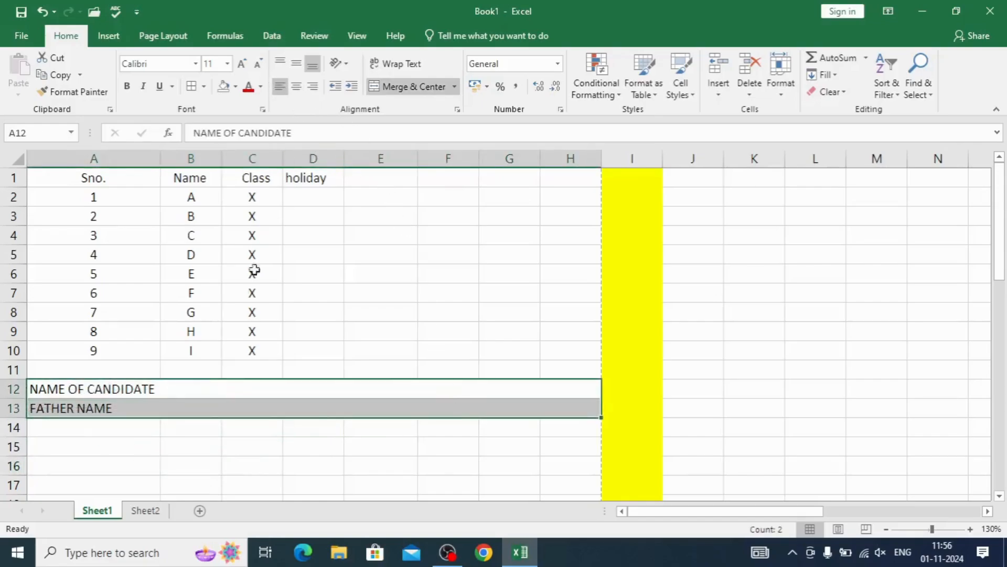
{"action": "left_click", "coordinate": [192, 87]}
{"action": "left_click", "coordinate": [195, 466]}
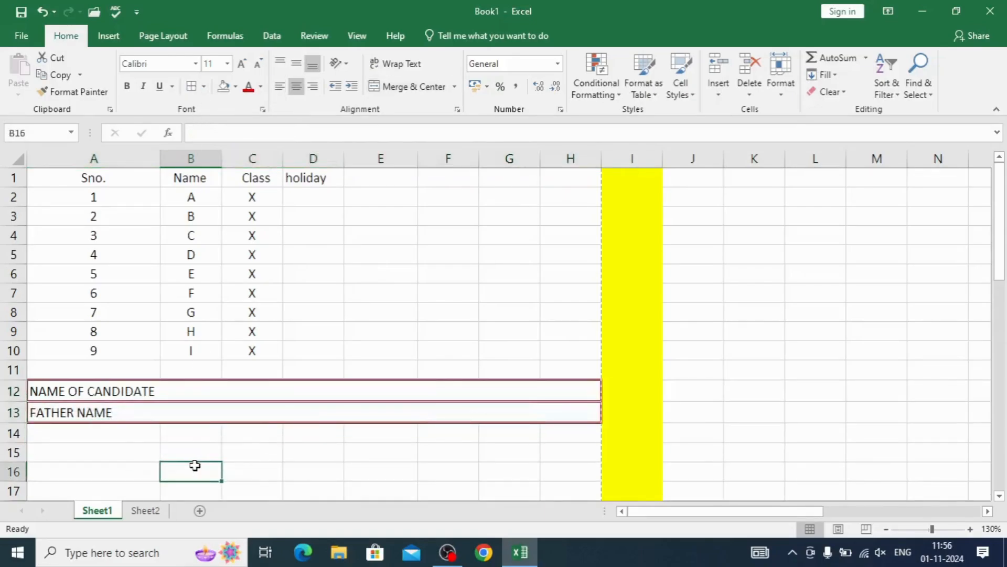
{"action": "key", "text": "ctrl+p"}
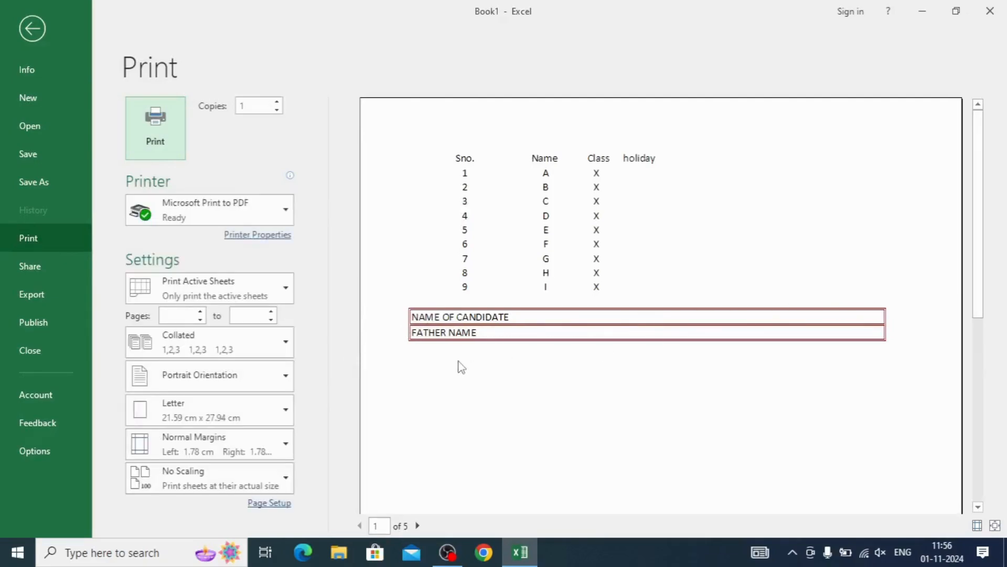
{"action": "key", "text": "Escape"}
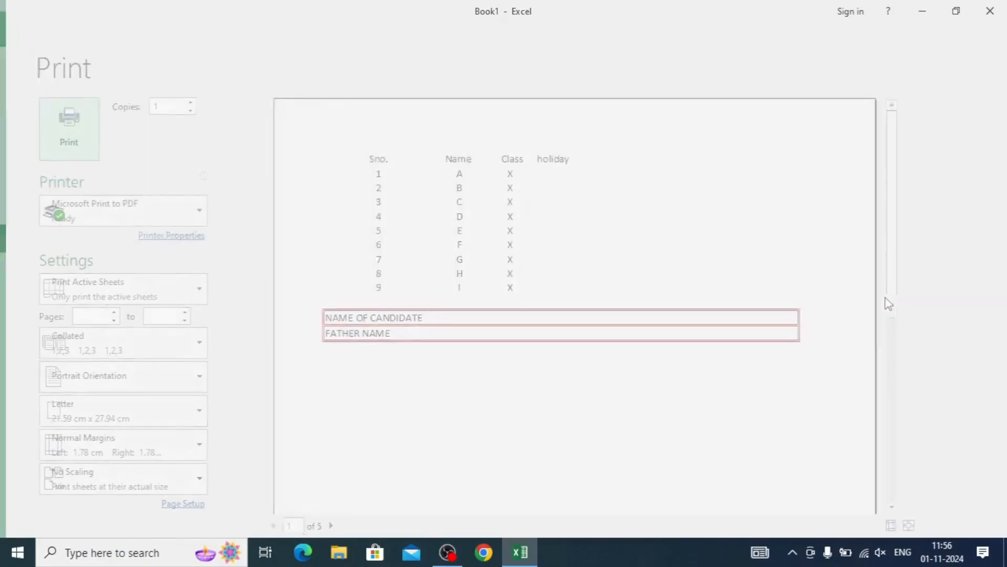
- Erase the red double borders from the merged rows A12:H13 with the Erase Border tool
{"action": "left_click", "coordinate": [171, 398]}
{"action": "left_click_drag", "start_coordinate": [171, 398], "coordinate": [447, 409]}
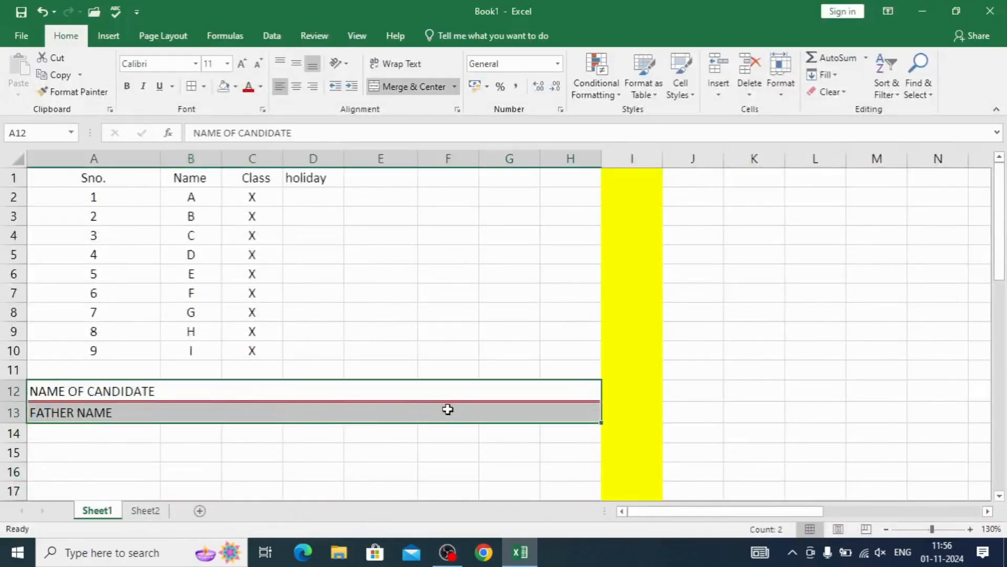
{"action": "left_click", "coordinate": [204, 87]}
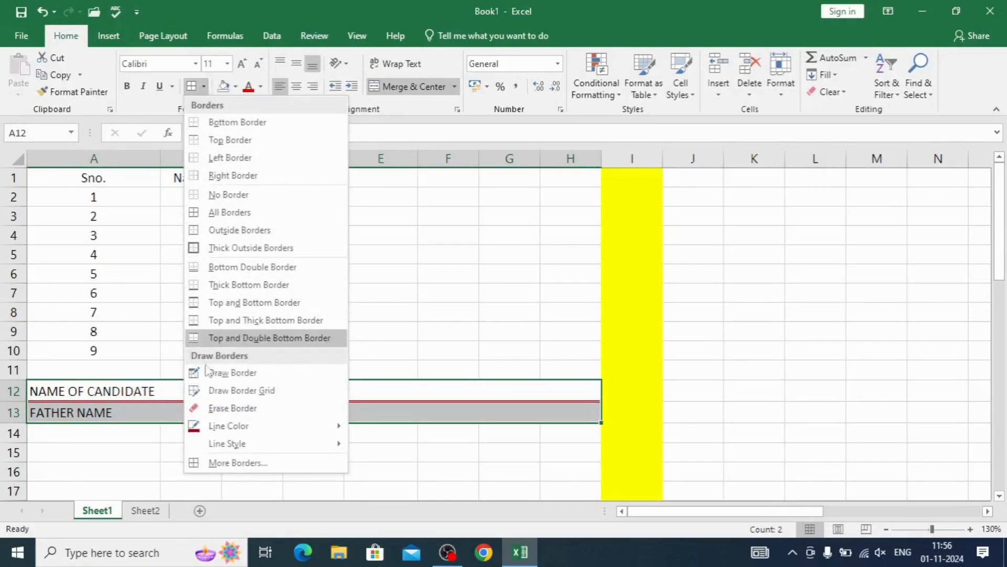
{"action": "mouse_move", "coordinate": [206, 432]}
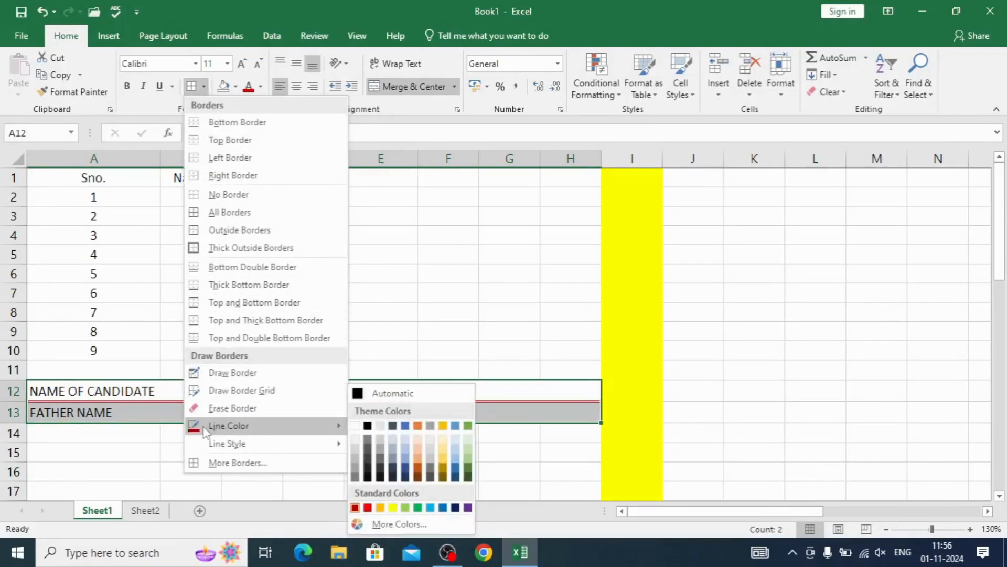
{"action": "left_click", "coordinate": [231, 408]}
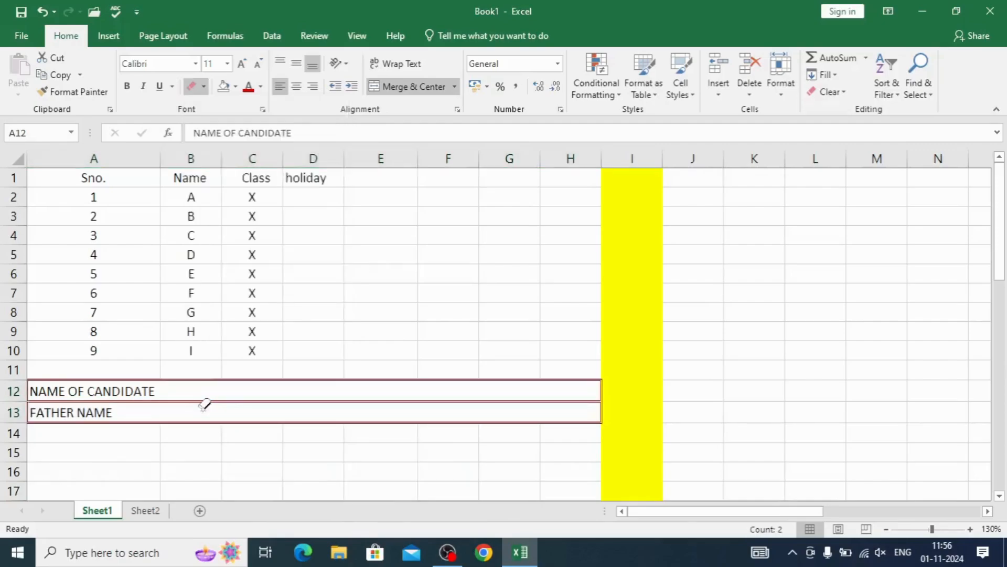
{"action": "mouse_move", "coordinate": [33, 379]}
{"action": "left_mouse_down"}
{"action": "mouse_move", "coordinate": [297, 418]}
{"action": "mouse_move", "coordinate": [603, 419]}
{"action": "left_mouse_up"}
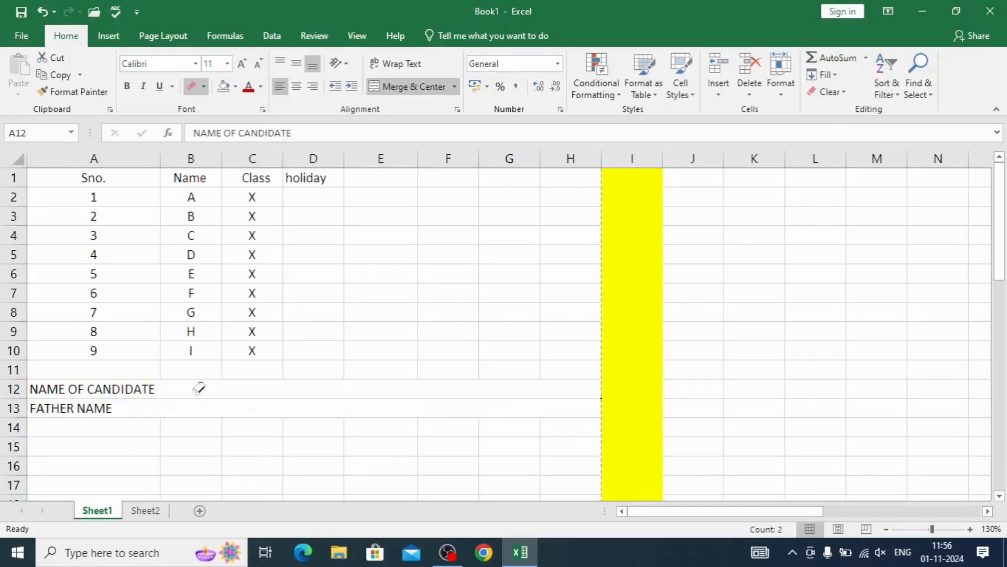
{"action": "key", "text": "Escape"}
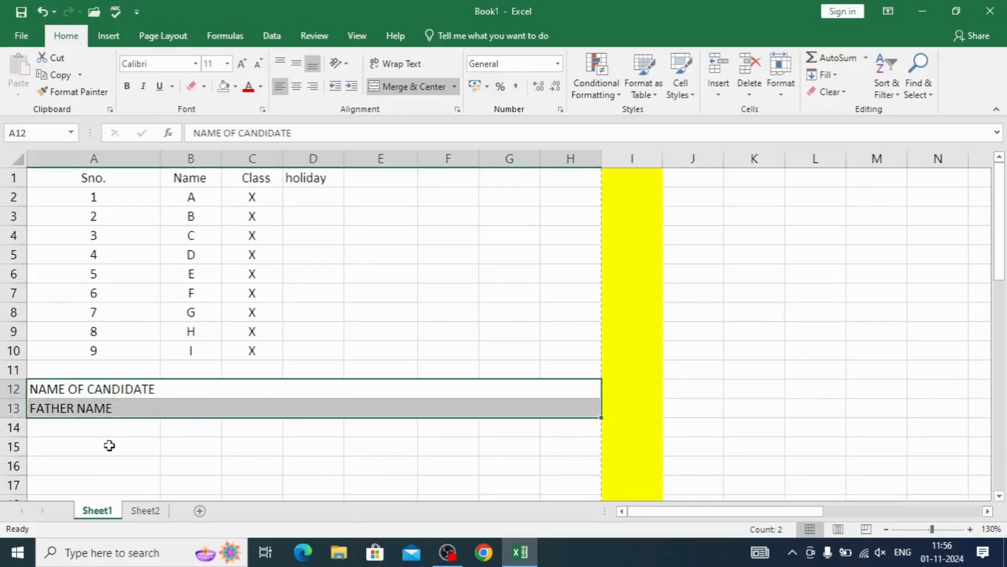
- Set the border line color to black and draw a double-line border grid over the merged rows A12:H13
{"action": "left_click", "coordinate": [109, 446]}
{"action": "left_click_drag", "start_coordinate": [45, 391], "coordinate": [536, 398]}
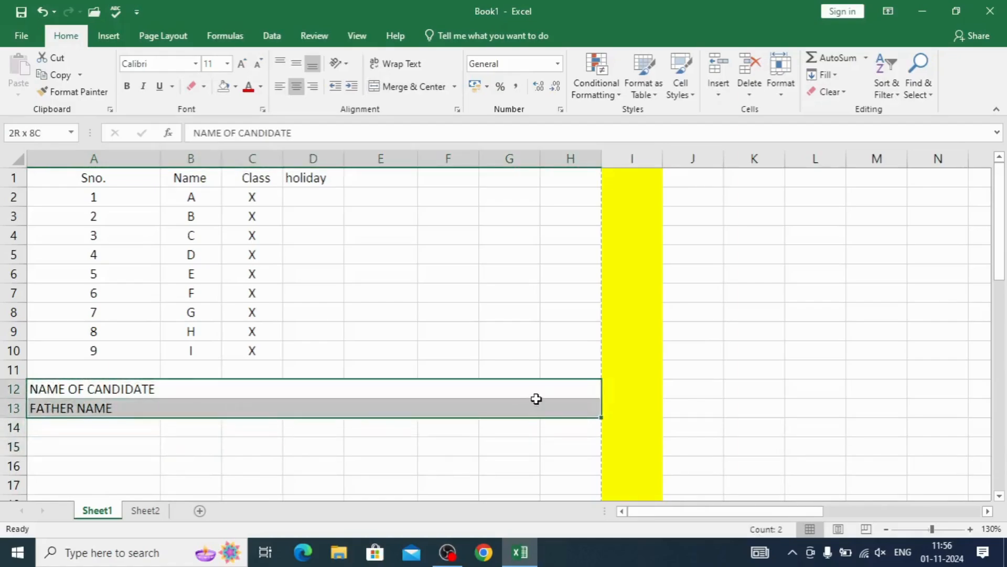
{"action": "left_click", "coordinate": [205, 92]}
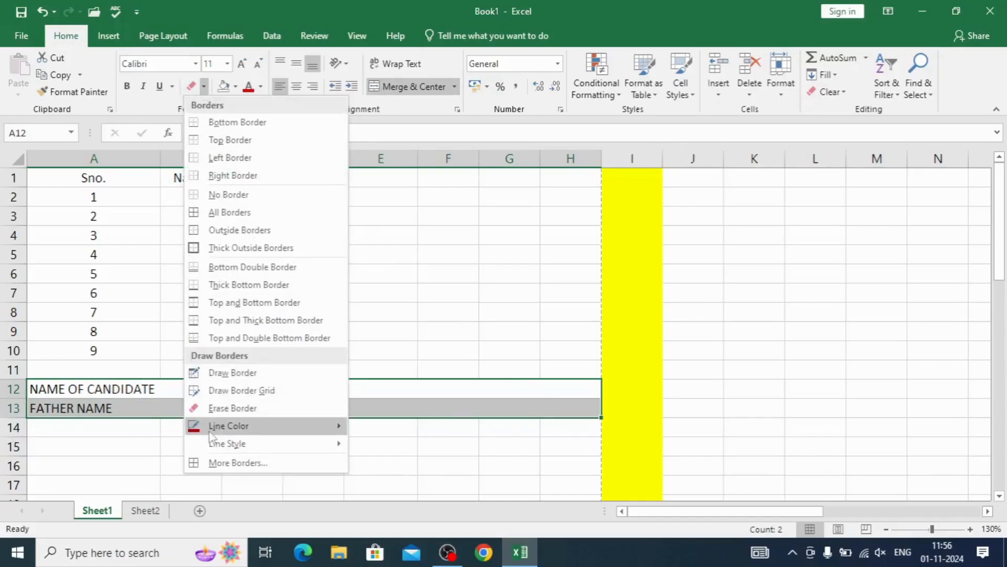
{"action": "mouse_move", "coordinate": [213, 432]}
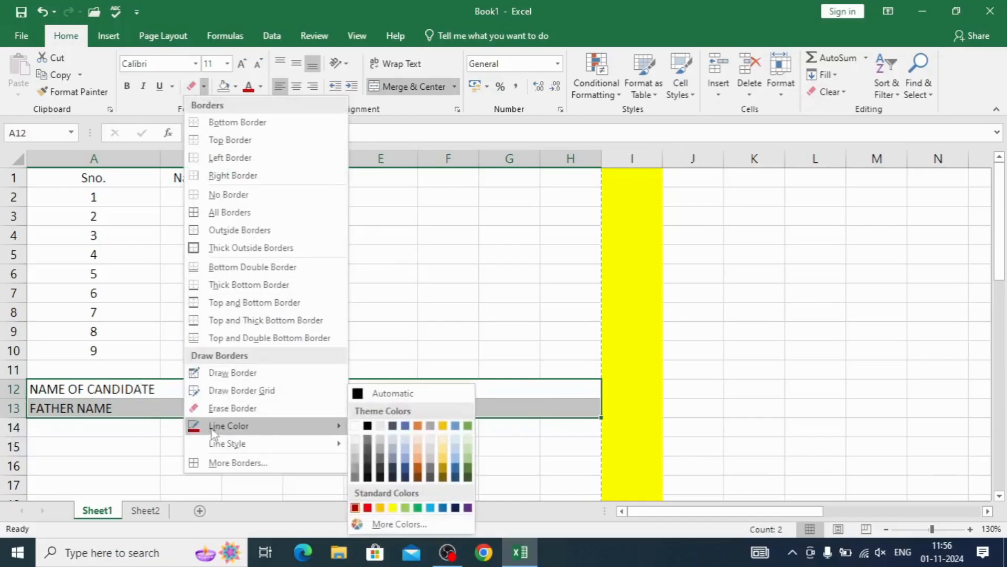
{"action": "left_click", "coordinate": [368, 427]}
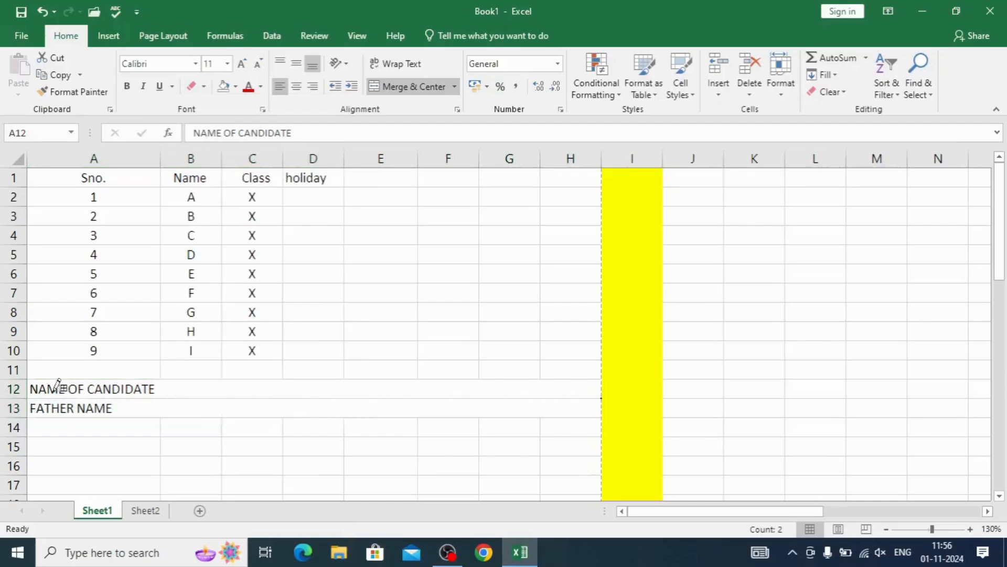
{"action": "mouse_move", "coordinate": [63, 386]}
{"action": "left_mouse_down"}
{"action": "mouse_move", "coordinate": [273, 415]}
{"action": "mouse_move", "coordinate": [330, 408]}
{"action": "left_mouse_up"}
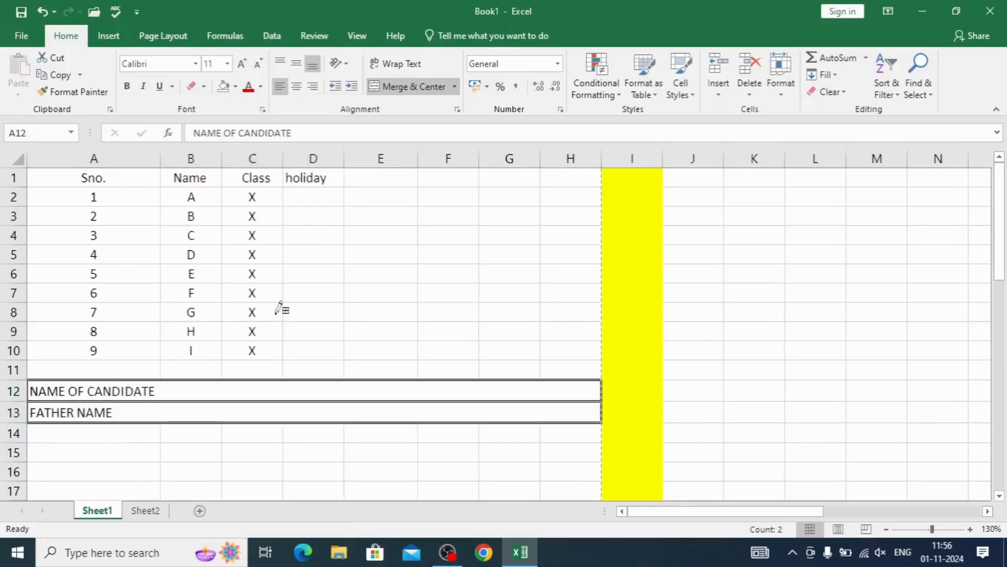
- Change the border line style to a thin single line and redraw the border grid over rows 12 and 13
{"action": "left_click", "coordinate": [204, 86]}
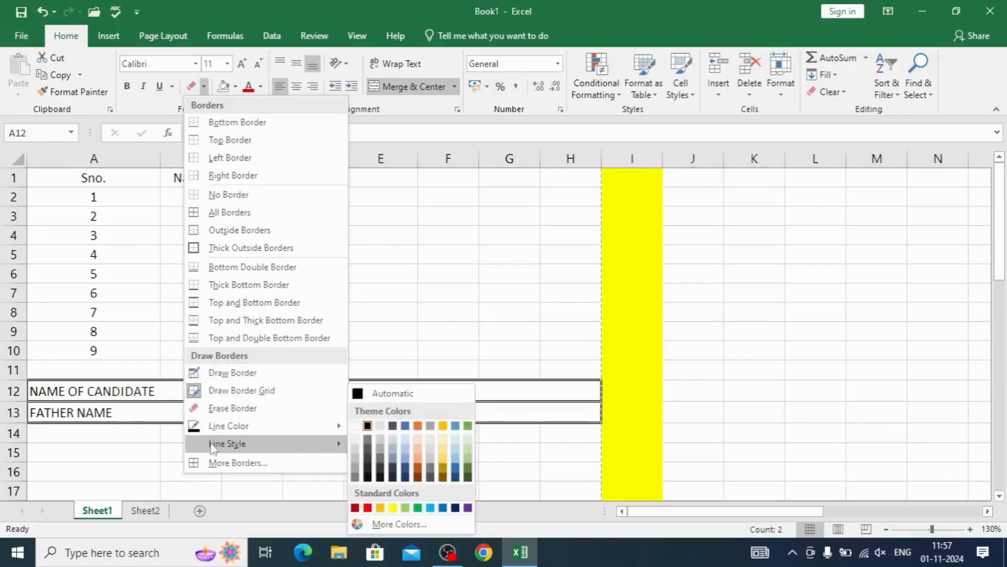
{"action": "mouse_move", "coordinate": [212, 446]}
{"action": "left_click", "coordinate": [377, 290]}
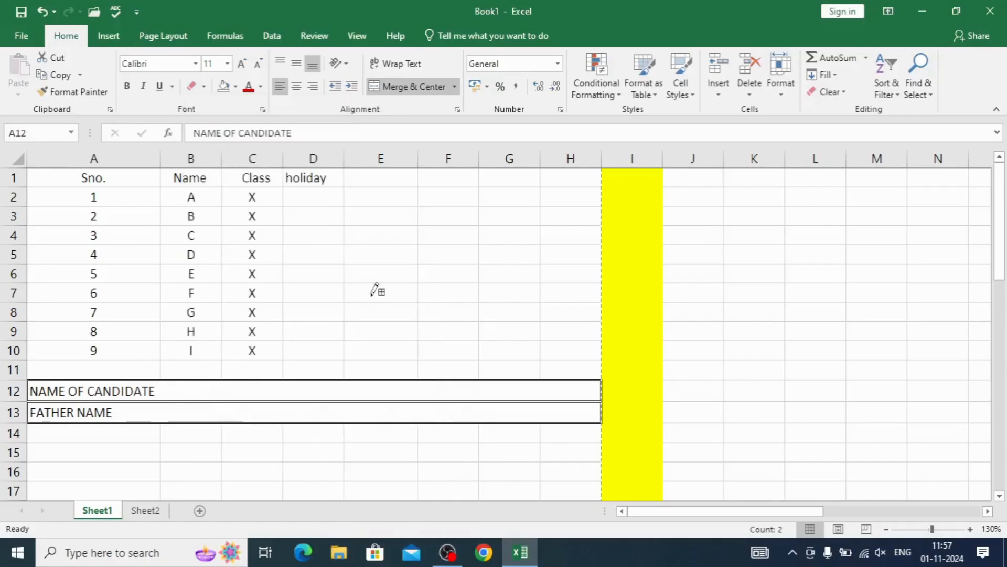
{"action": "mouse_move", "coordinate": [65, 374]}
{"action": "left_mouse_down"}
{"action": "mouse_move", "coordinate": [269, 418]}
{"action": "mouse_move", "coordinate": [543, 419]}
{"action": "mouse_move", "coordinate": [578, 416]}
{"action": "mouse_move", "coordinate": [585, 409]}
{"action": "mouse_move", "coordinate": [573, 404]}
{"action": "left_mouse_up"}
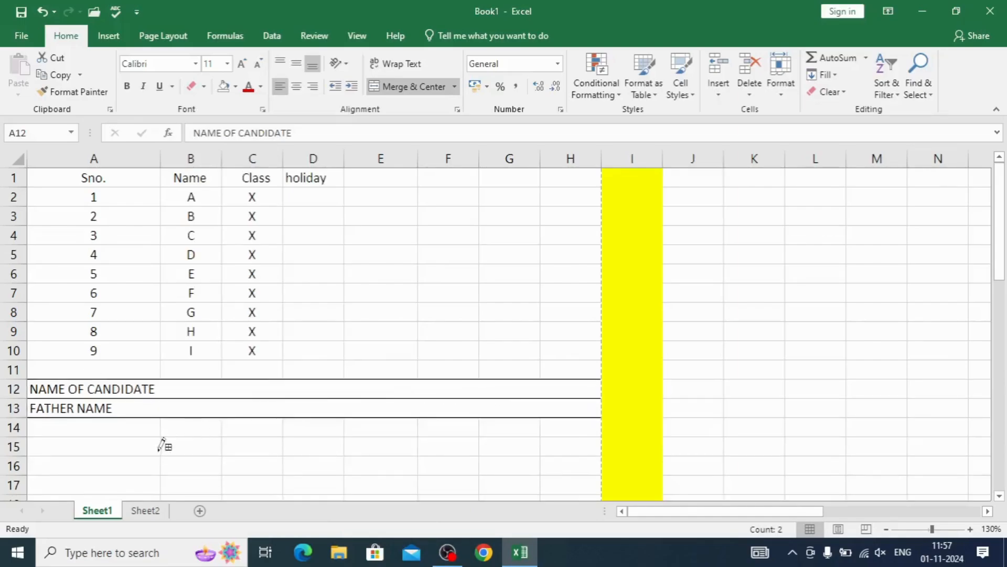
{"action": "key", "text": "Escape"}
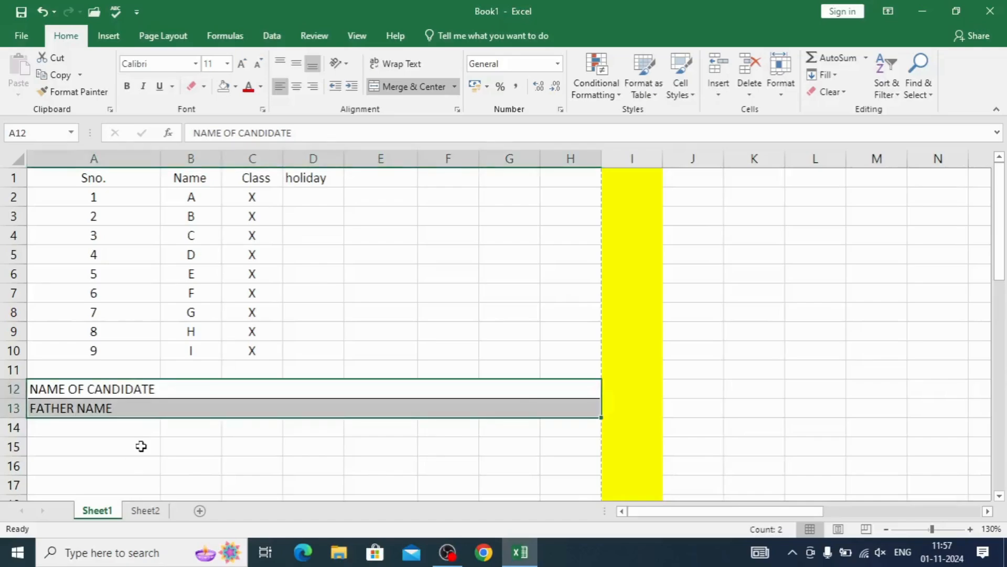
- Apply All Borders to the table range A1:C10
{"action": "mouse_move", "coordinate": [63, 181]}
{"action": "left_mouse_down"}
{"action": "mouse_move", "coordinate": [273, 312]}
{"action": "mouse_move", "coordinate": [277, 353]}
{"action": "mouse_move", "coordinate": [265, 353]}
{"action": "left_mouse_up"}
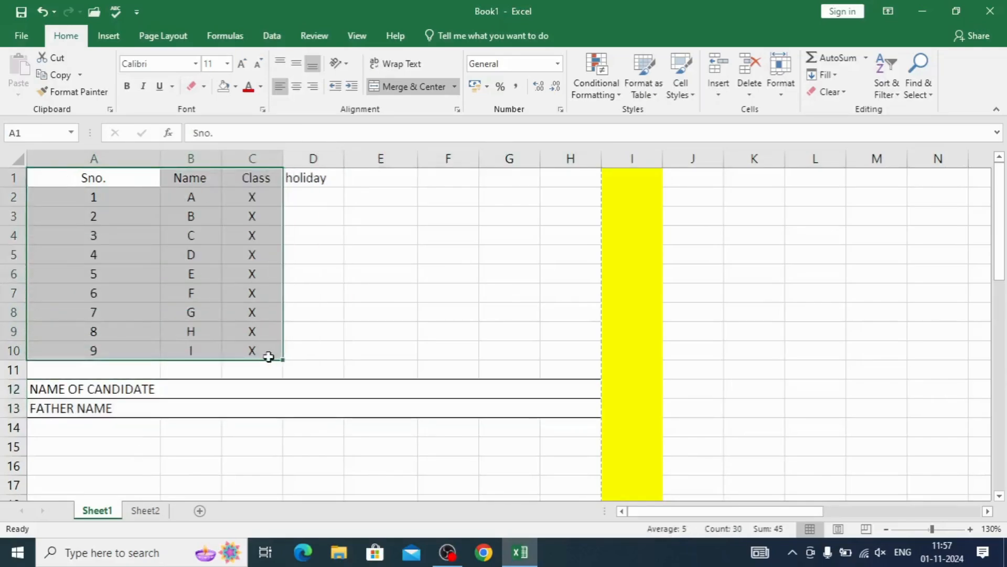
{"action": "left_click", "coordinate": [204, 87]}
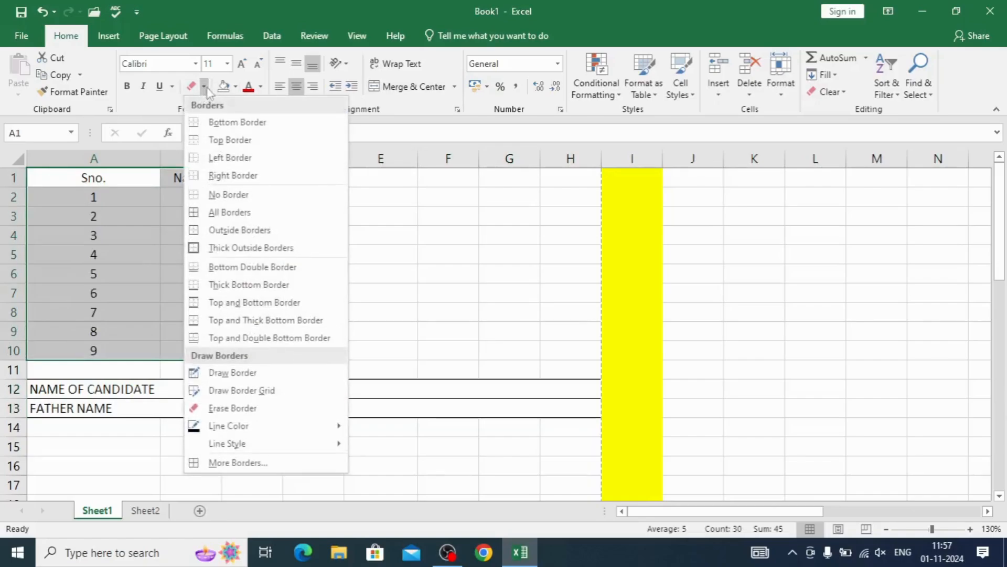
{"action": "left_click", "coordinate": [200, 217]}
{"action": "left_click", "coordinate": [263, 387]}
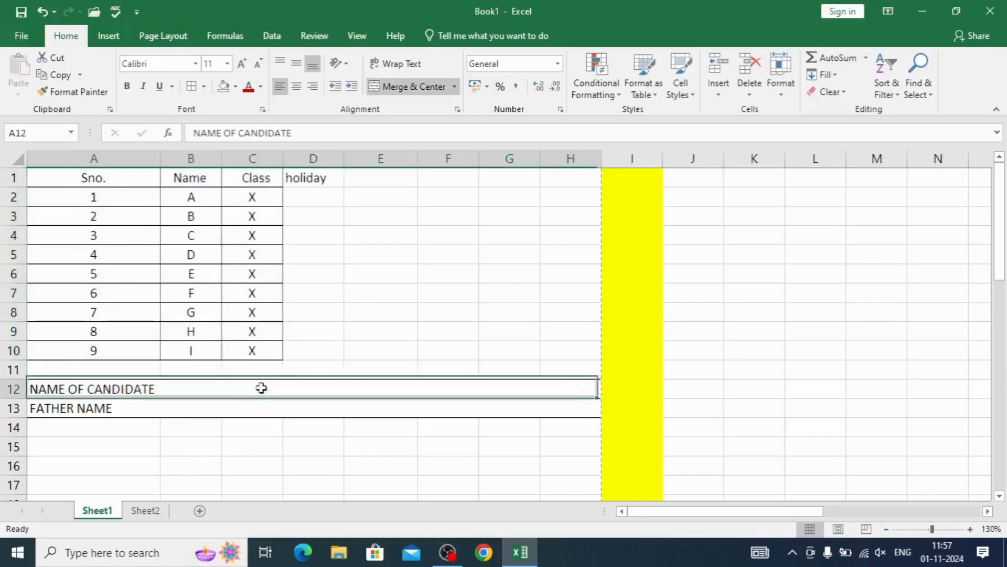
{"action": "left_click_drag", "start_coordinate": [46, 385], "coordinate": [420, 402]}
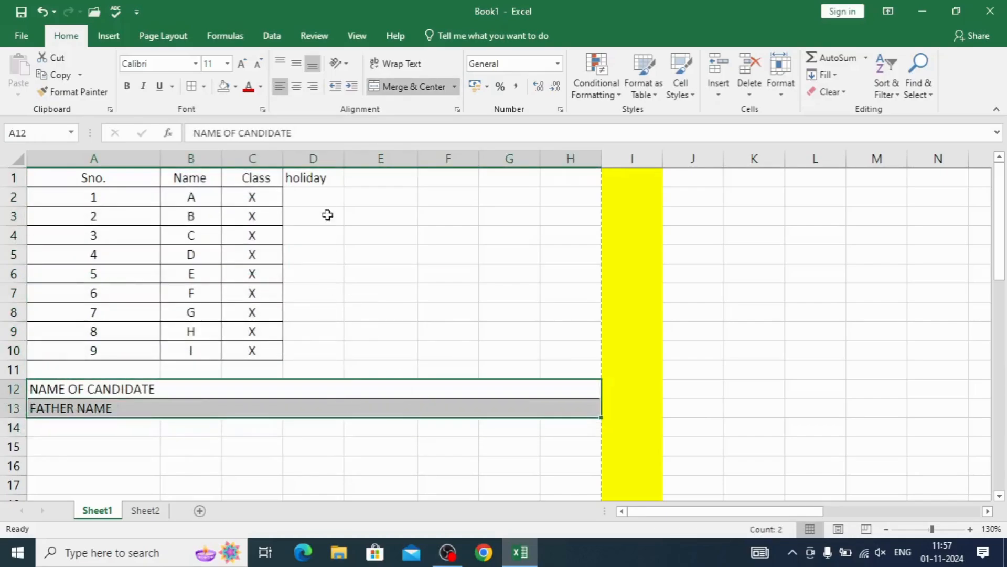
{"action": "left_click", "coordinate": [454, 86]}
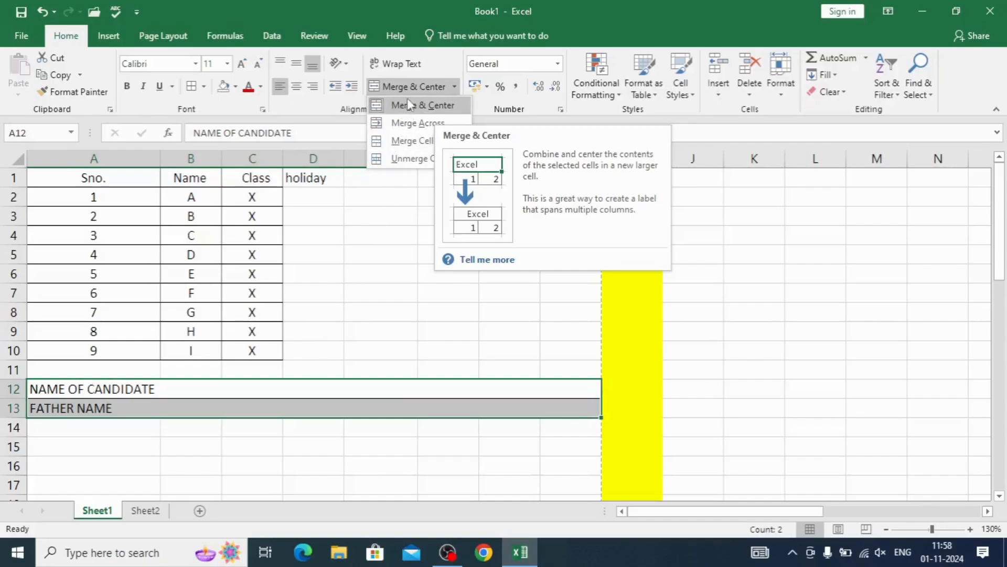
{"action": "left_click", "coordinate": [366, 291]}
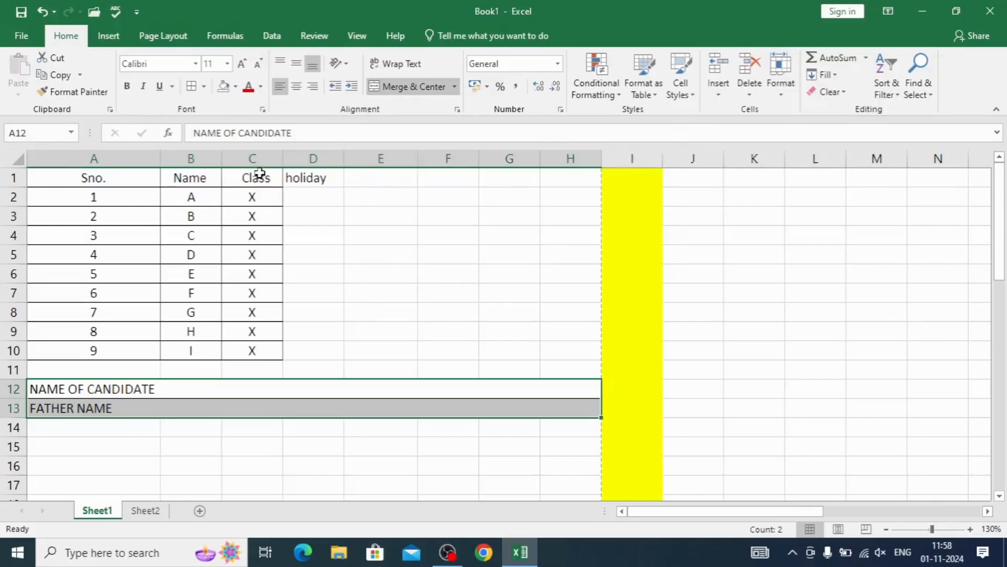
- Select the Class values in C2:C10
{"action": "left_click_drag", "start_coordinate": [251, 195], "coordinate": [248, 346]}
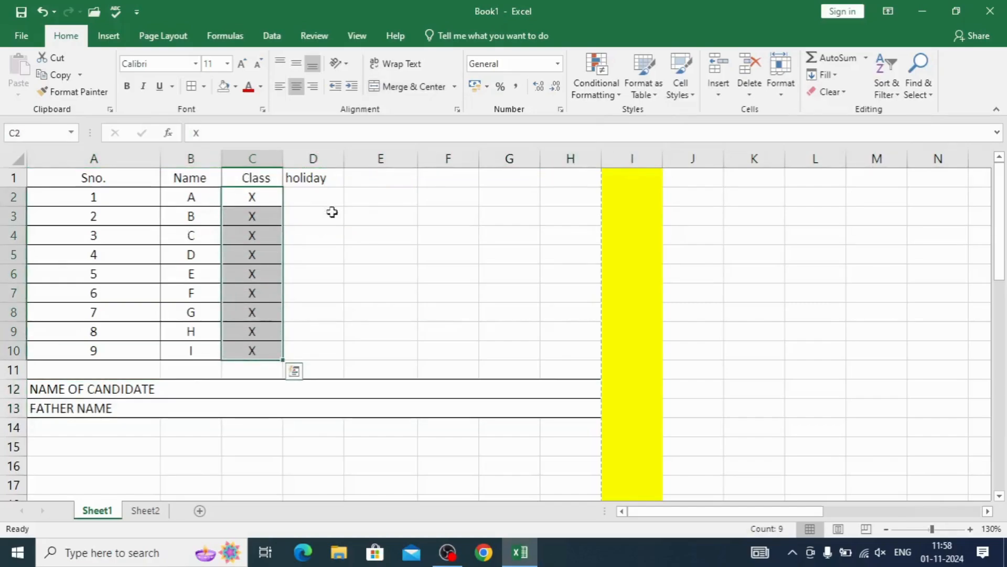
- Try Merge & Center on the Class values in C2:C10, accept losing the other values, and undo the merge
{"action": "left_click", "coordinate": [455, 86]}
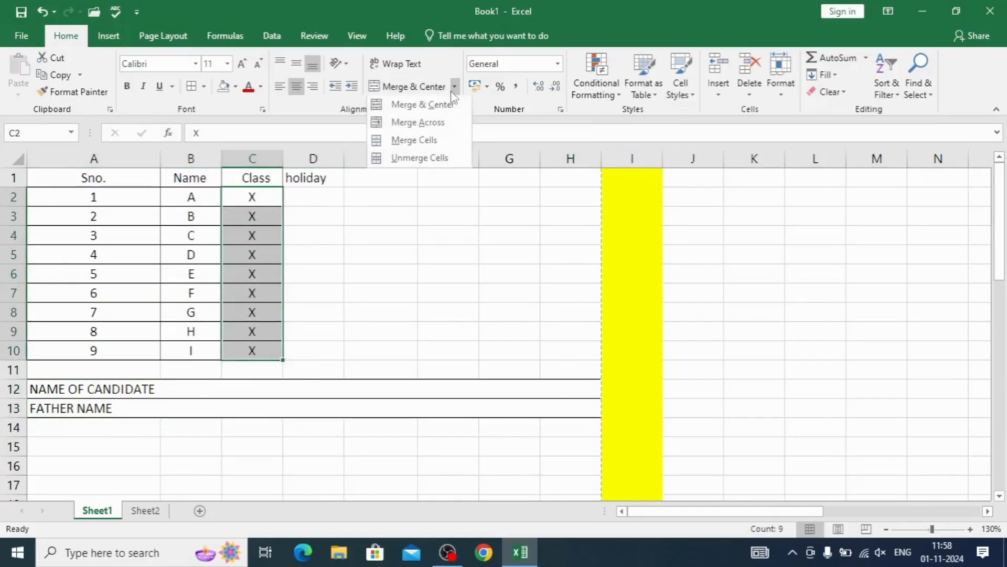
{"action": "left_click", "coordinate": [429, 107]}
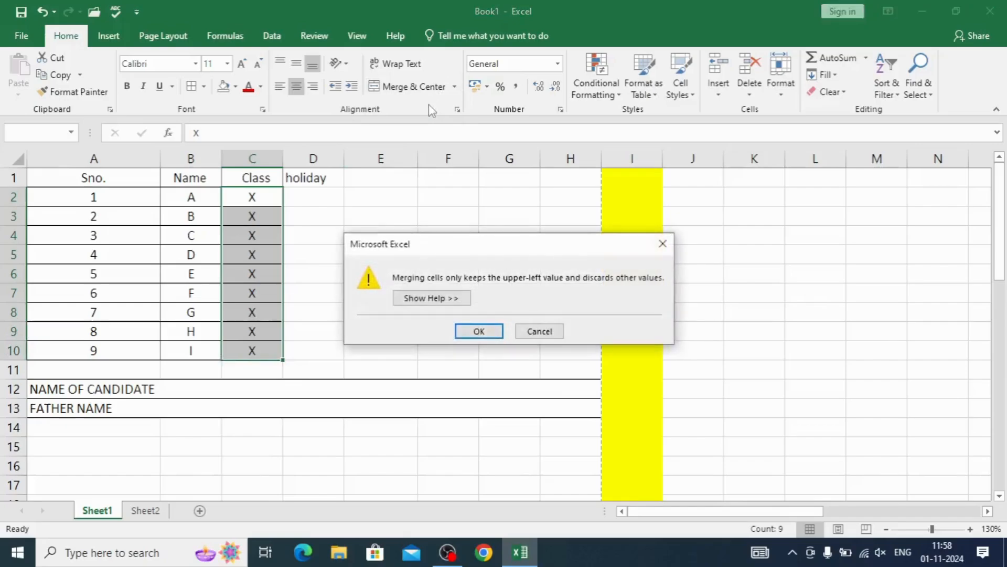
{"action": "left_click", "coordinate": [479, 332]}
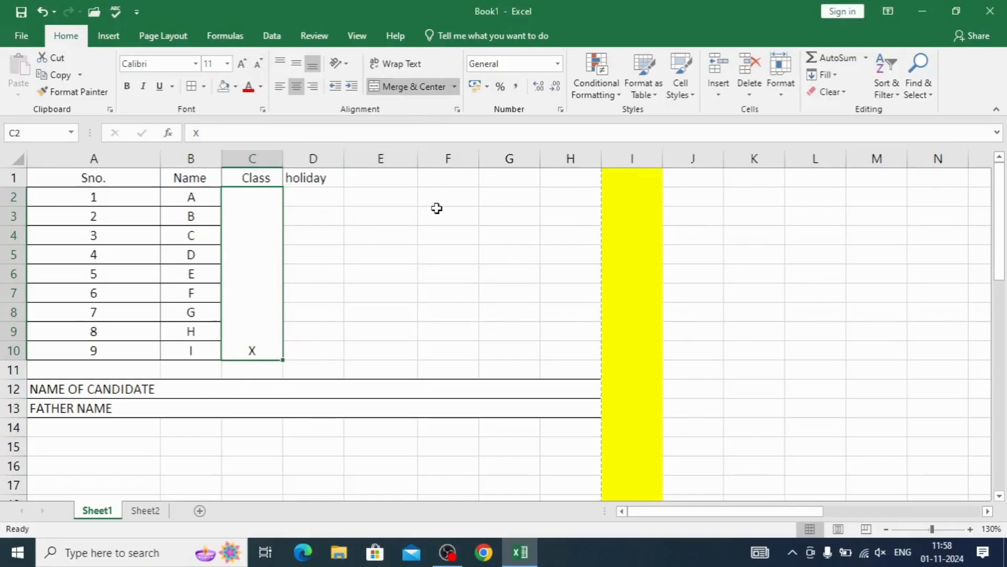
{"action": "key", "text": "ctrl+z"}
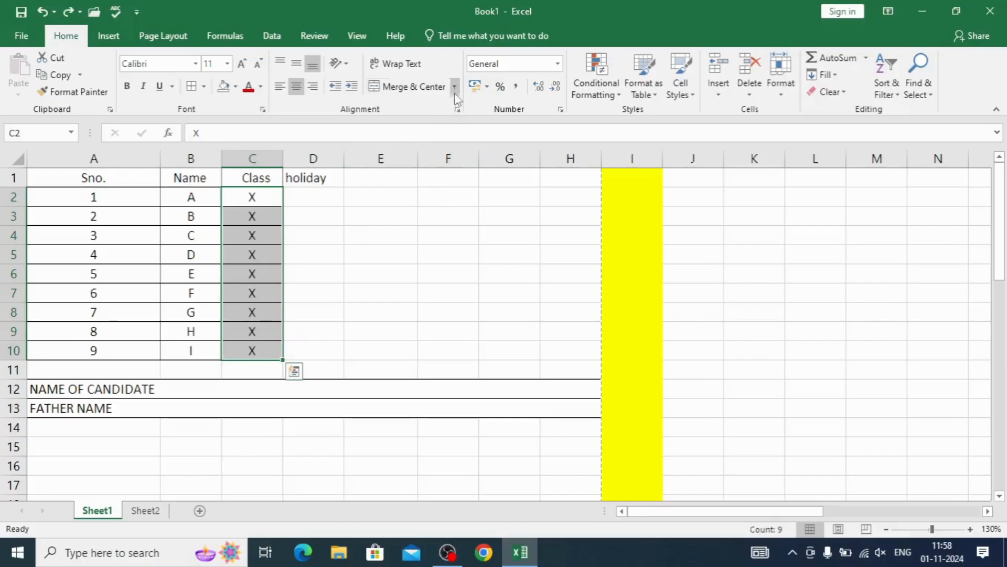
- Merge the Class cells C2:C10 with Merge Cells, keeping only the upper-left value
{"action": "left_click", "coordinate": [455, 87]}
{"action": "left_click", "coordinate": [418, 142]}
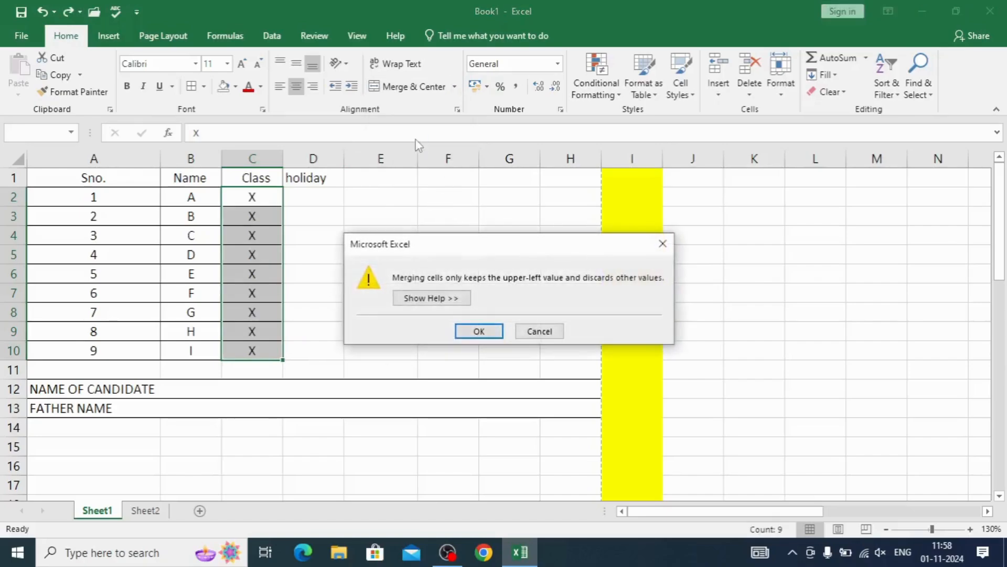
{"action": "left_click", "coordinate": [466, 331]}
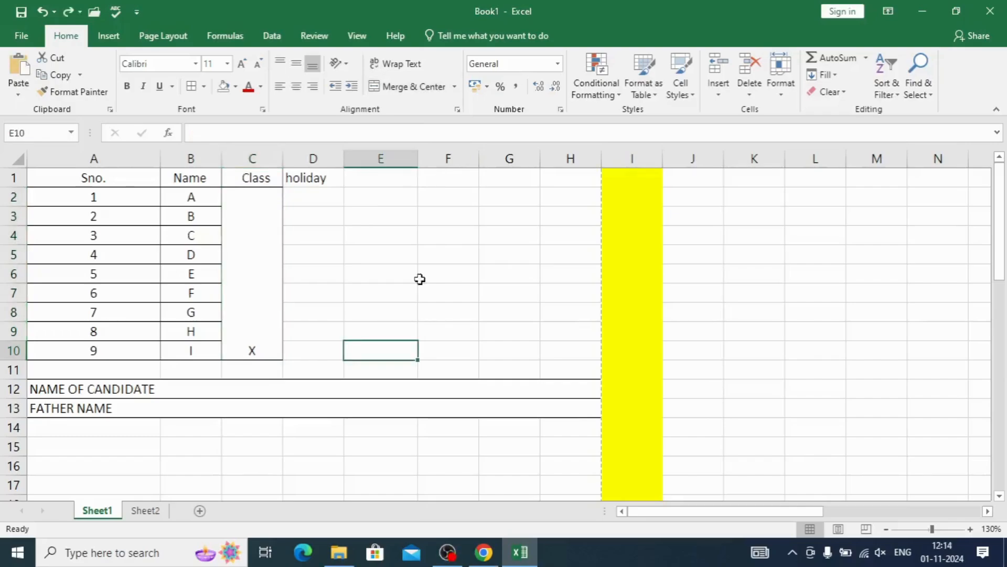
{"action": "left_click", "coordinate": [420, 278]}
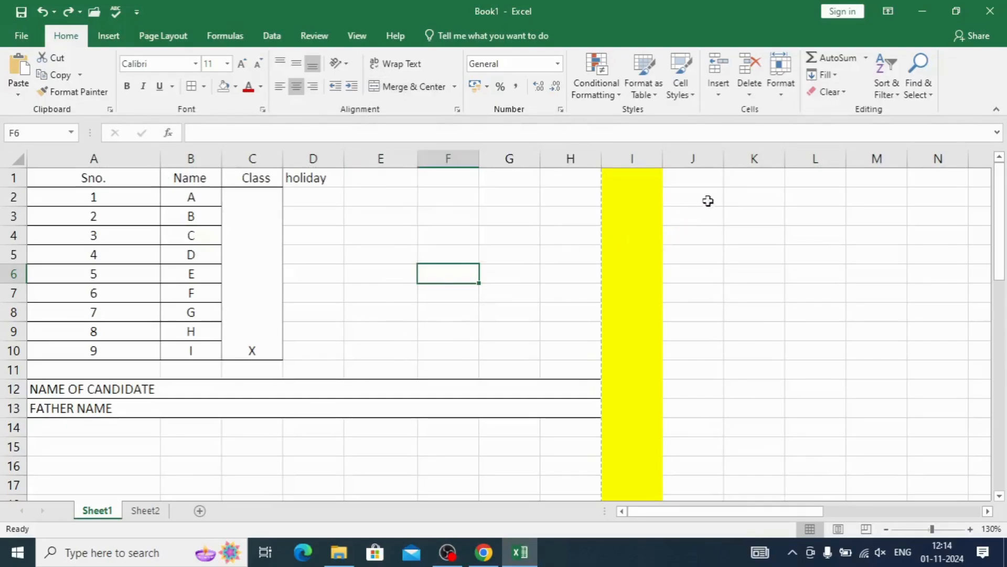
- Enter the letters a, b, c and d down cells K1 to K4
{"action": "left_click_drag", "start_coordinate": [809, 512], "coordinate": [886, 519]}
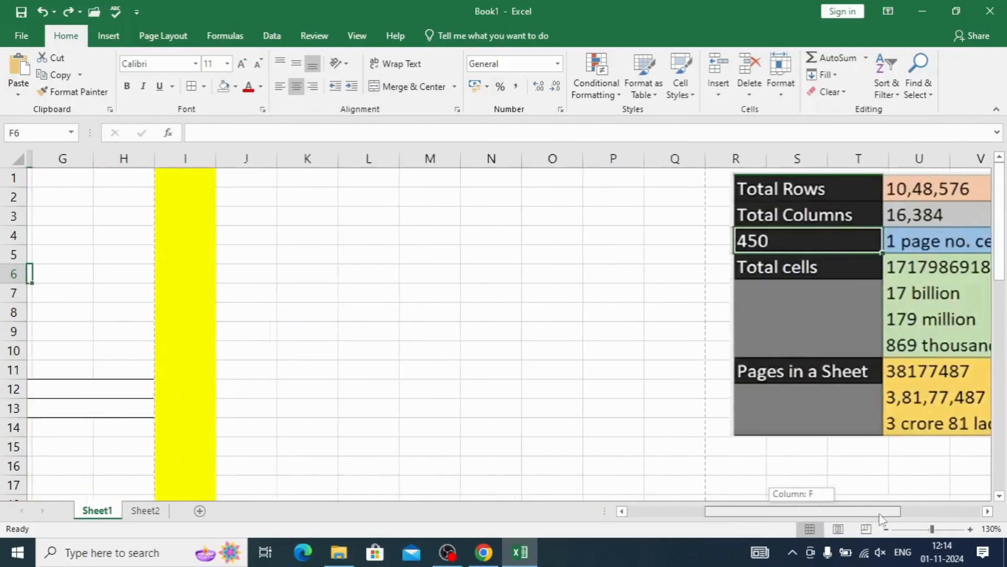
{"action": "left_click", "coordinate": [297, 181]}
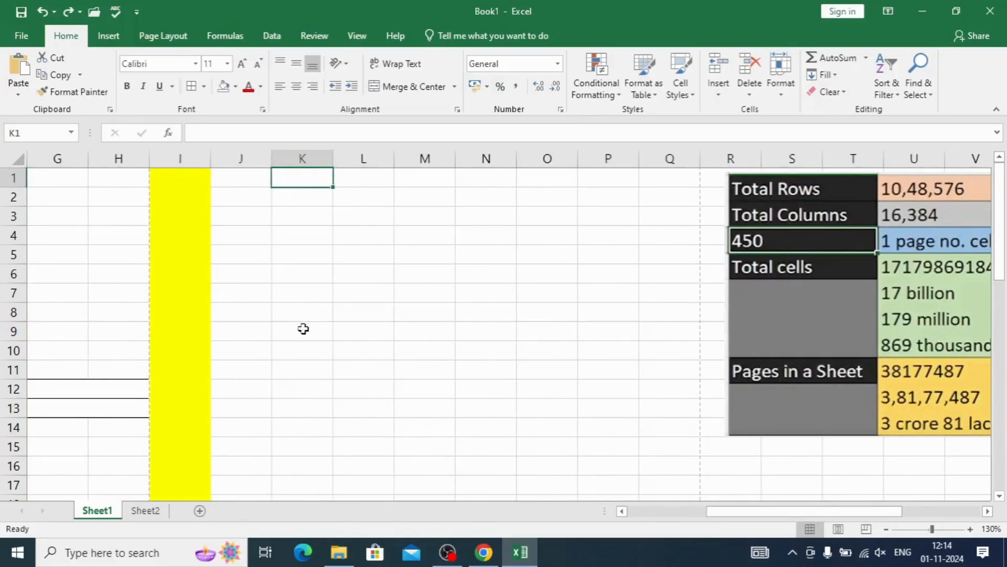
{"action": "type", "text": "a"}
{"action": "key", "text": "Return"}
{"action": "type", "text": "b"}
{"action": "key", "text": "Return"}
{"action": "type", "text": "c"}
{"action": "key", "text": "Return"}
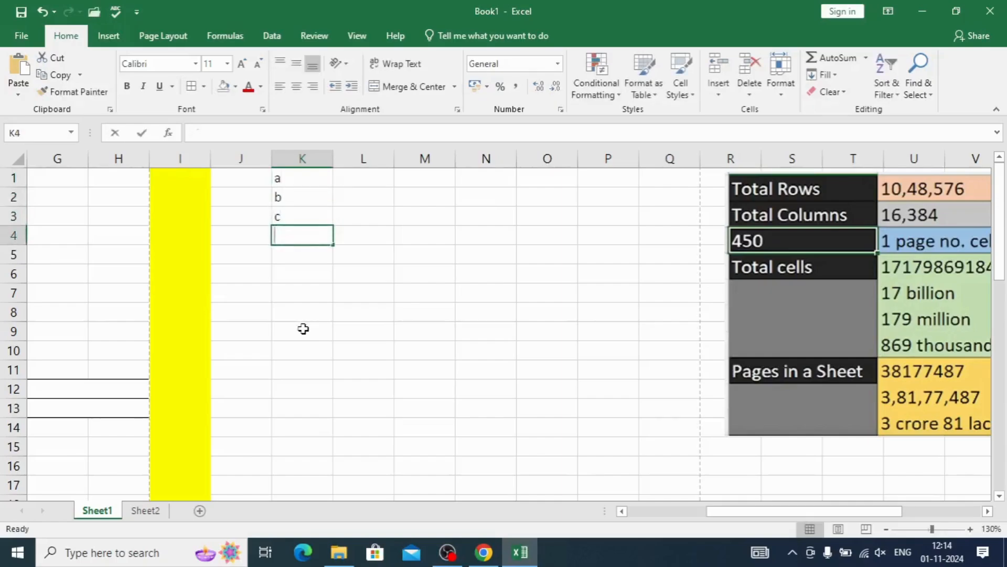
{"action": "type", "text": "d"}
{"action": "key", "text": "Return"}
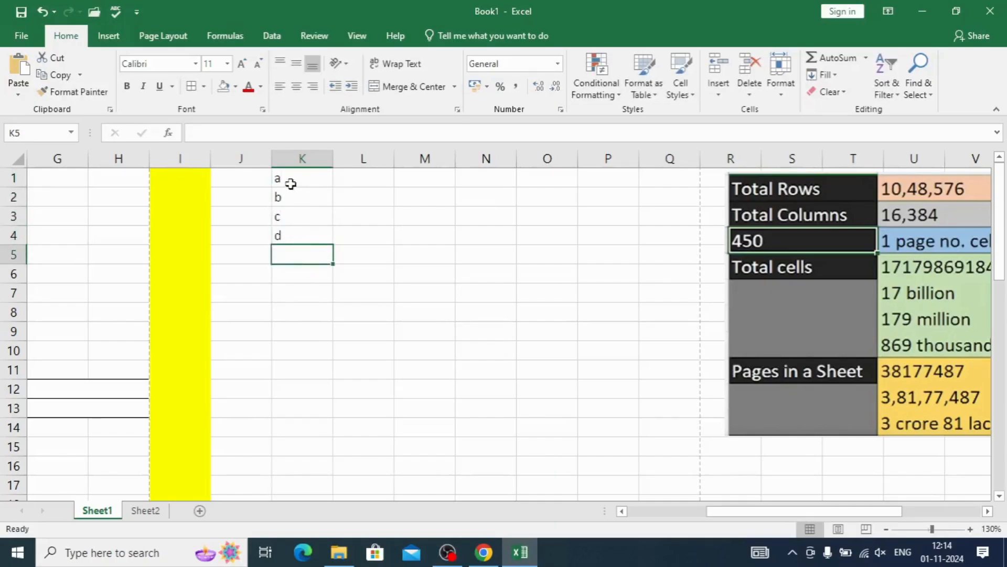
- Try Merge Cells on K1:K4, accept losing the other values, and undo the merge
{"action": "left_click_drag", "start_coordinate": [286, 181], "coordinate": [285, 239]}
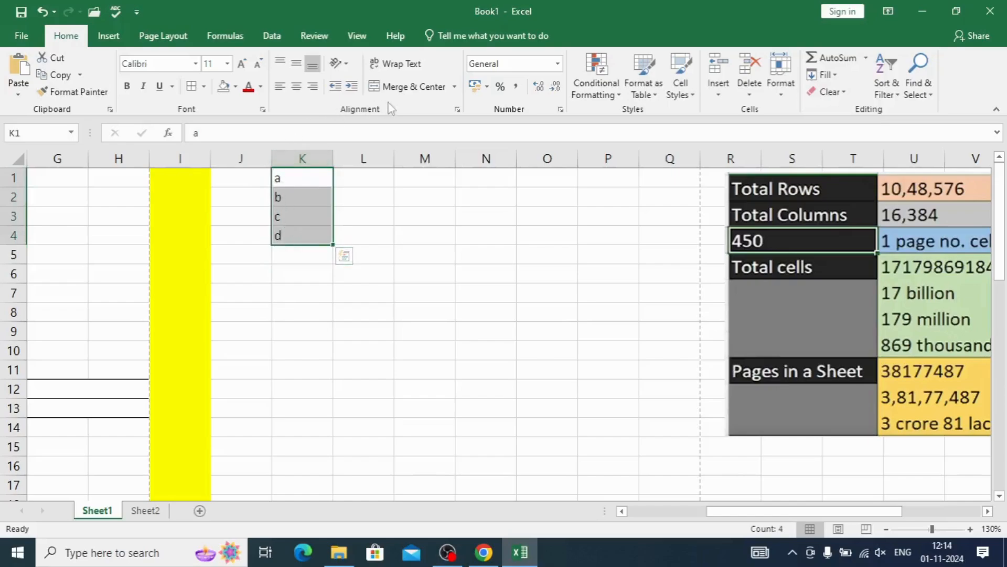
{"action": "left_click", "coordinate": [454, 87]}
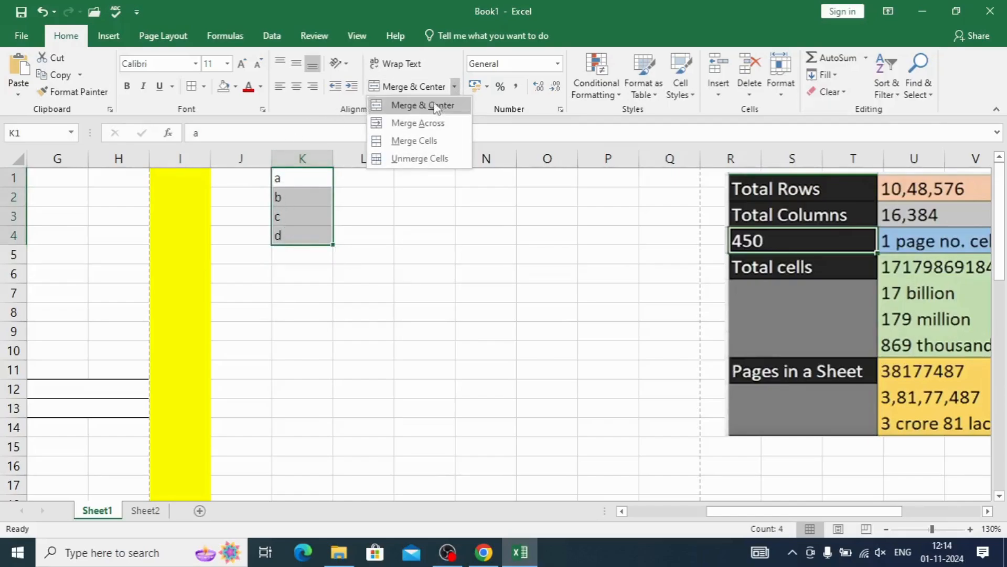
{"action": "left_click", "coordinate": [407, 141]}
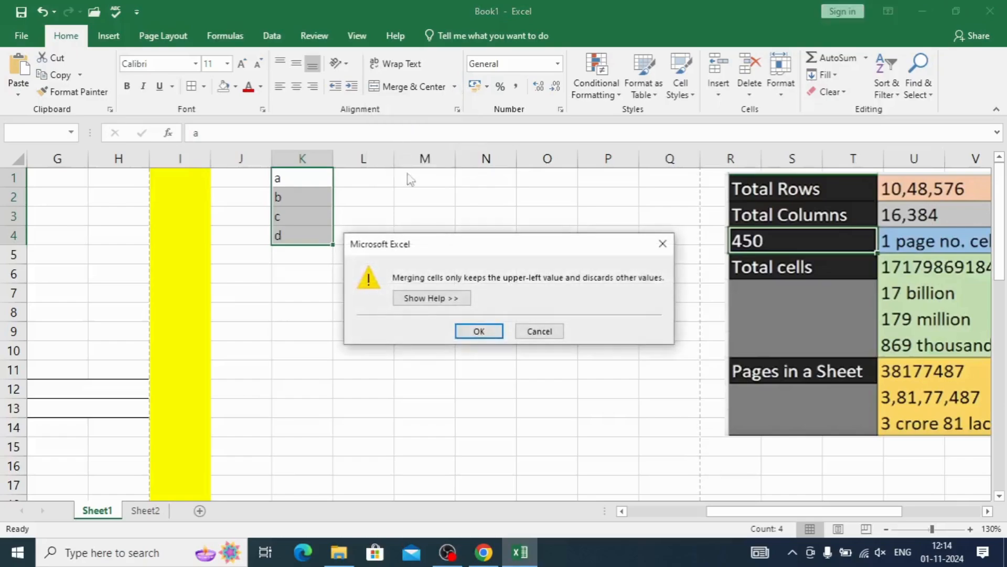
{"action": "left_click", "coordinate": [472, 331]}
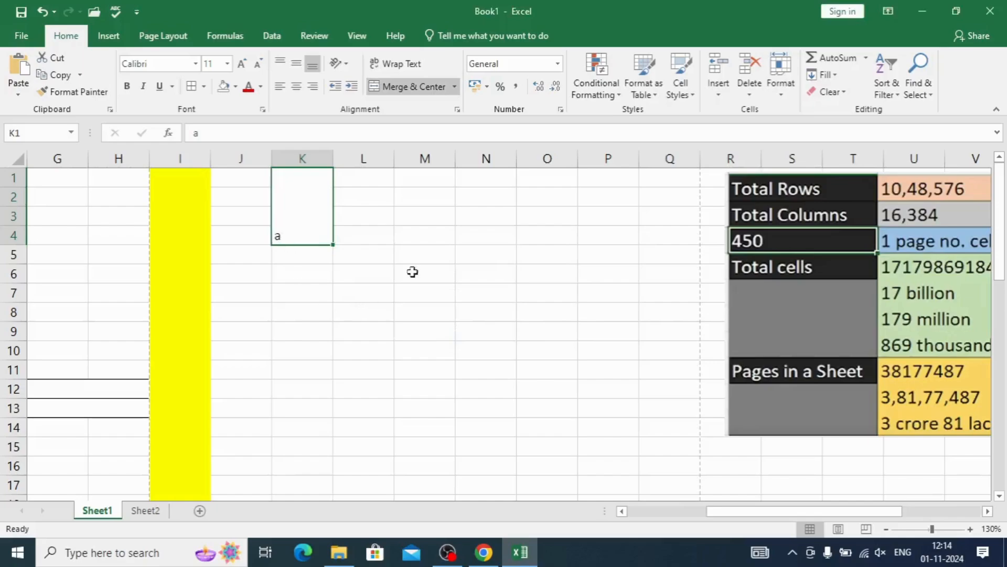
{"action": "key", "text": "ctrl+z"}
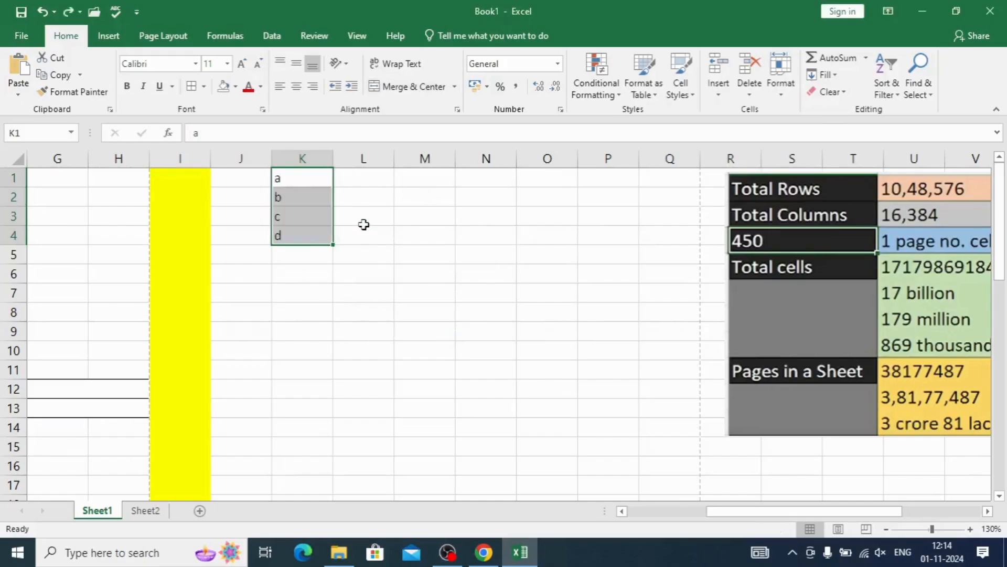
- Apply Merge & Center to K1:K4, keeping only the upper-left value
{"action": "left_click", "coordinate": [454, 87]}
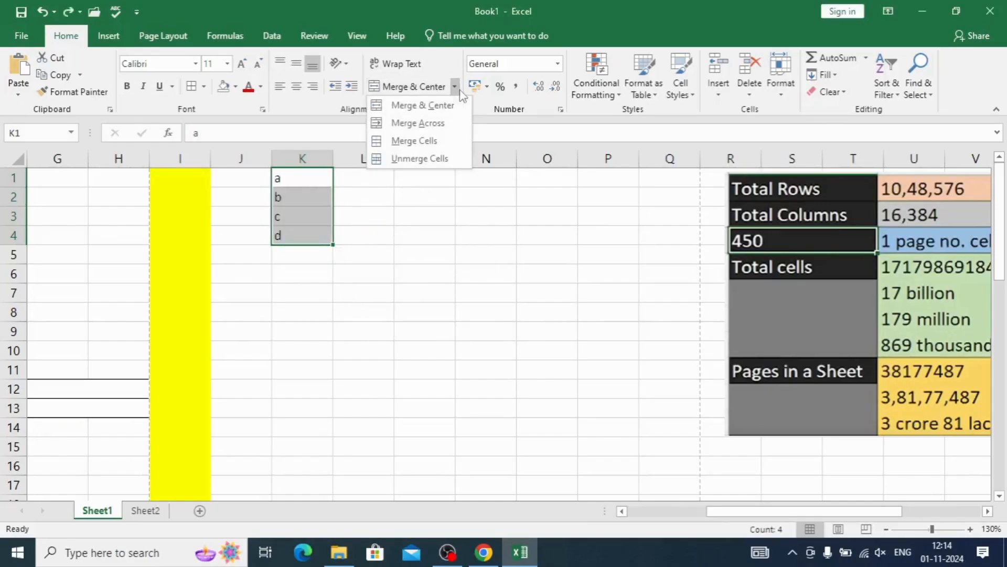
{"action": "left_click", "coordinate": [417, 106]}
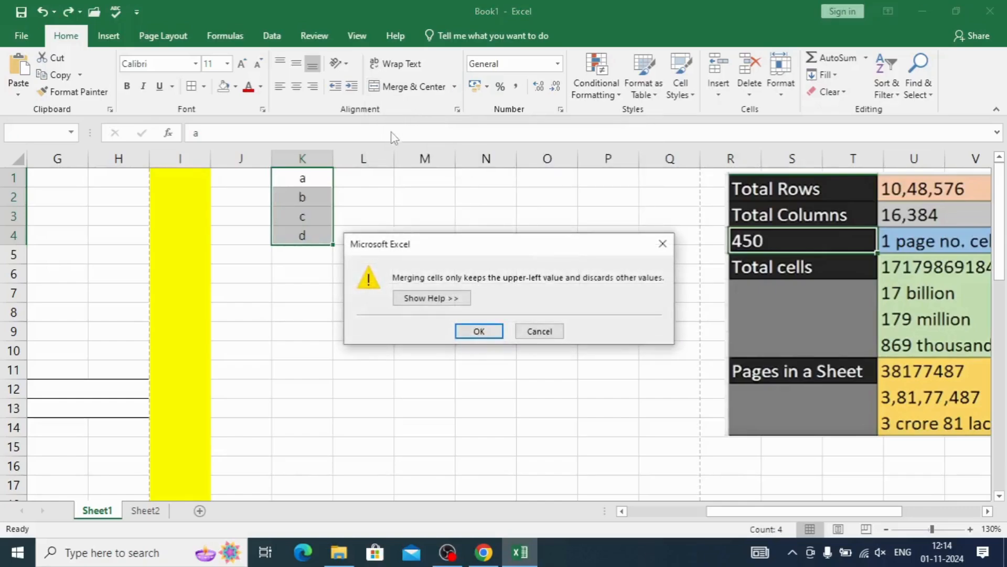
{"action": "left_click", "coordinate": [479, 332]}
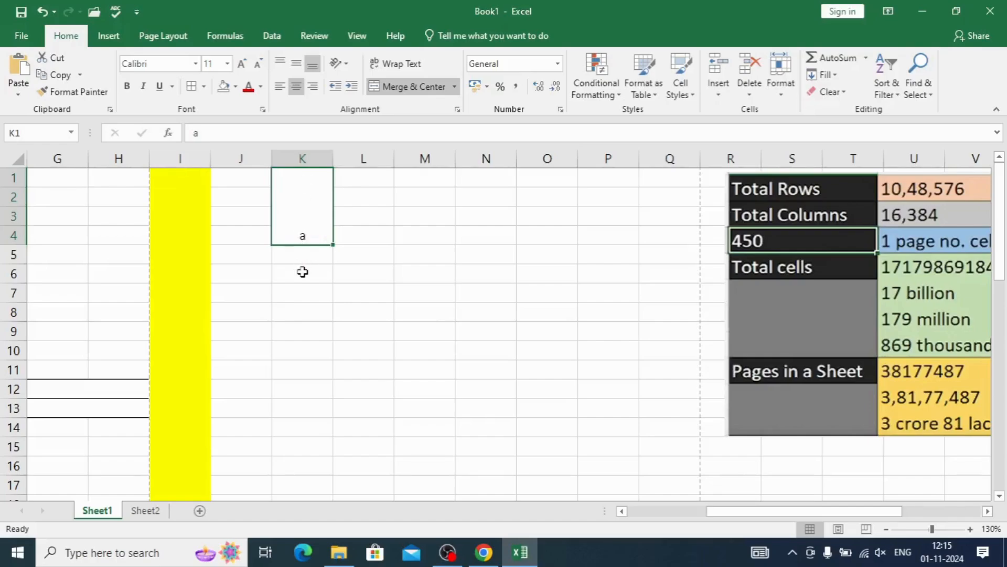
{"action": "left_click", "coordinate": [298, 305]}
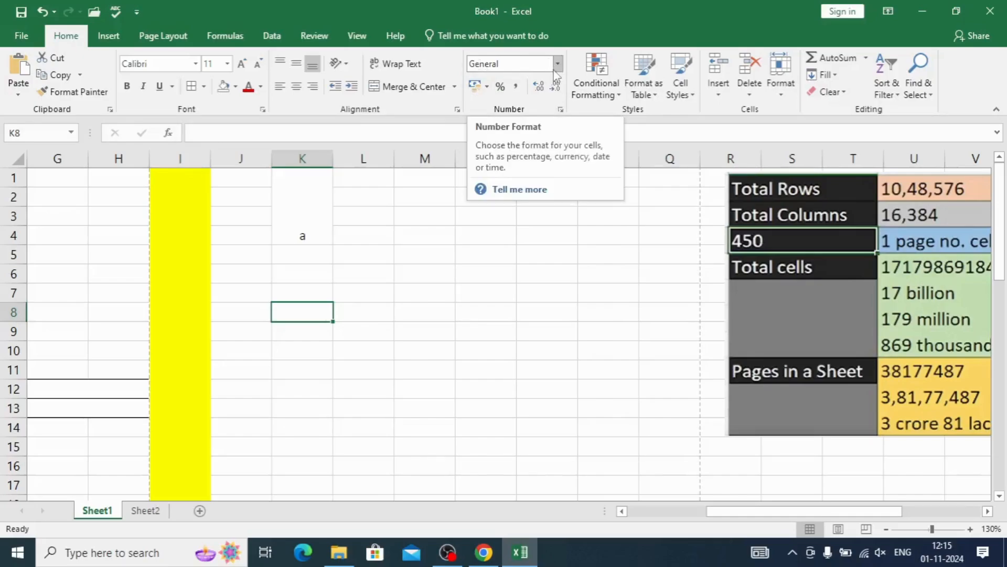
{"action": "left_click", "coordinate": [354, 434]}
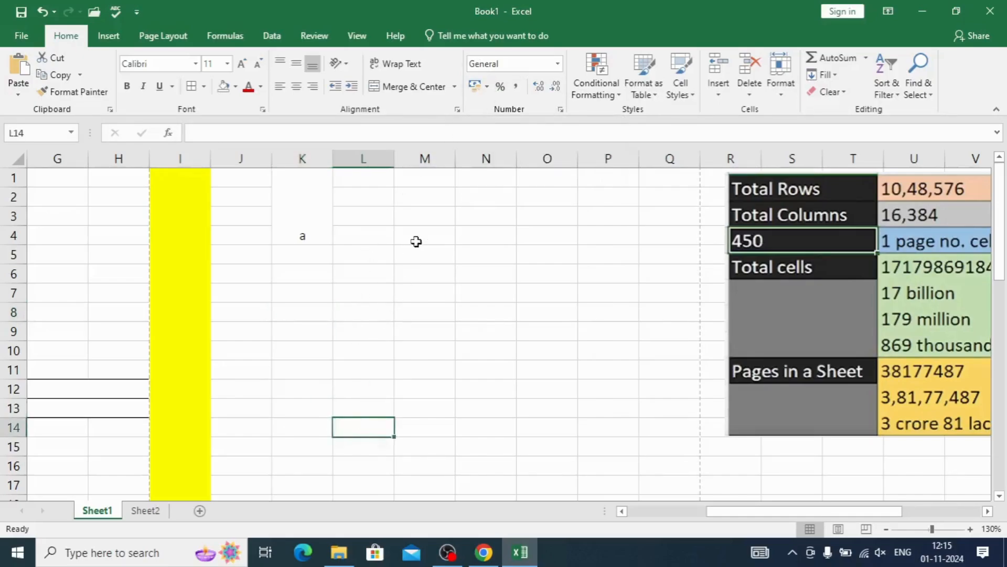
{"action": "left_click", "coordinate": [425, 185]}
{"action": "left_click", "coordinate": [428, 309]}
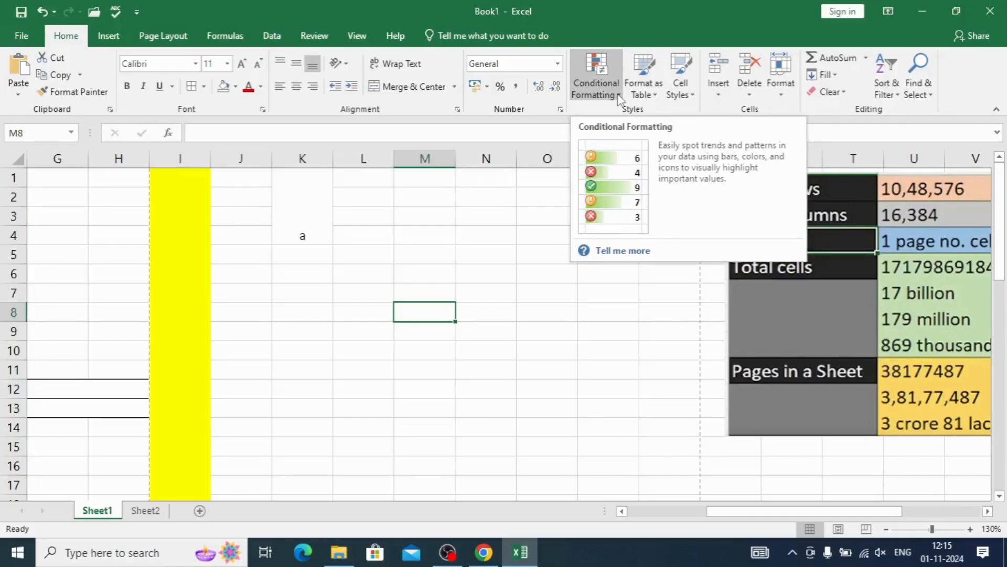
- Switch to Sheet2 and look over the student marks table in A1:E6
{"action": "left_click", "coordinate": [145, 510]}
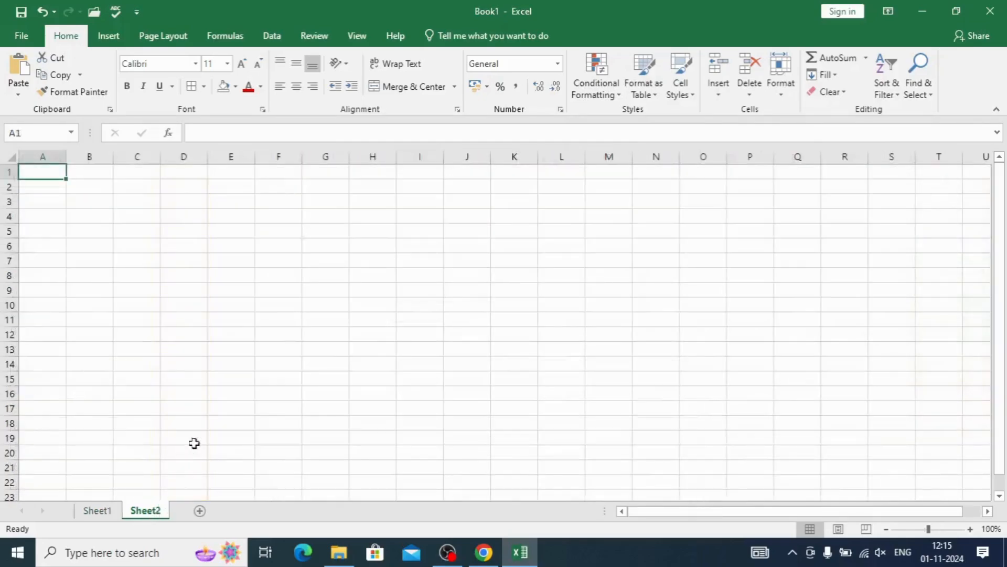
{"action": "scroll", "coordinate": [207, 383], "scroll_direction": "up", "scroll_amount": 3}
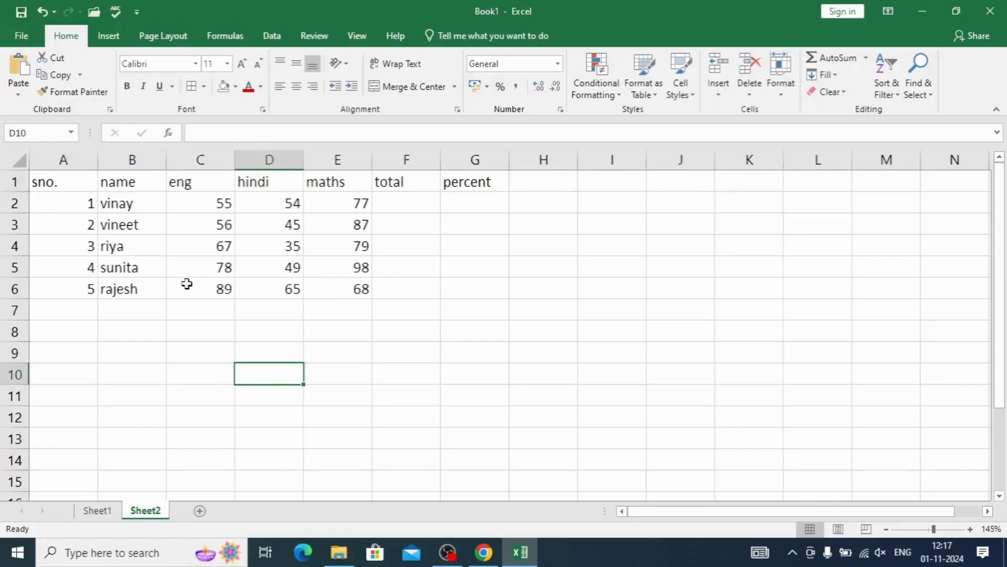
{"action": "left_click_drag", "start_coordinate": [50, 187], "coordinate": [356, 288]}
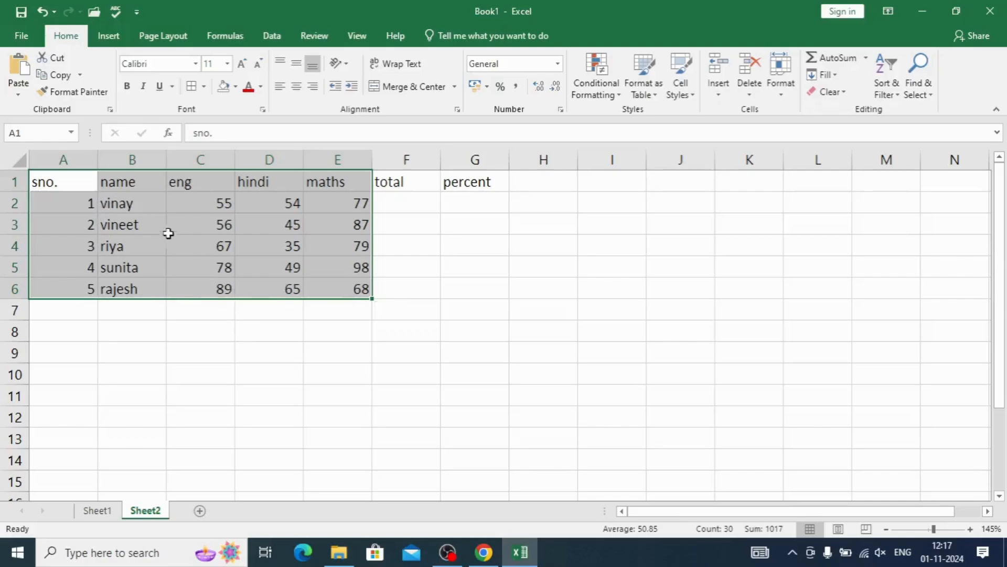
{"action": "left_click", "coordinate": [131, 330]}
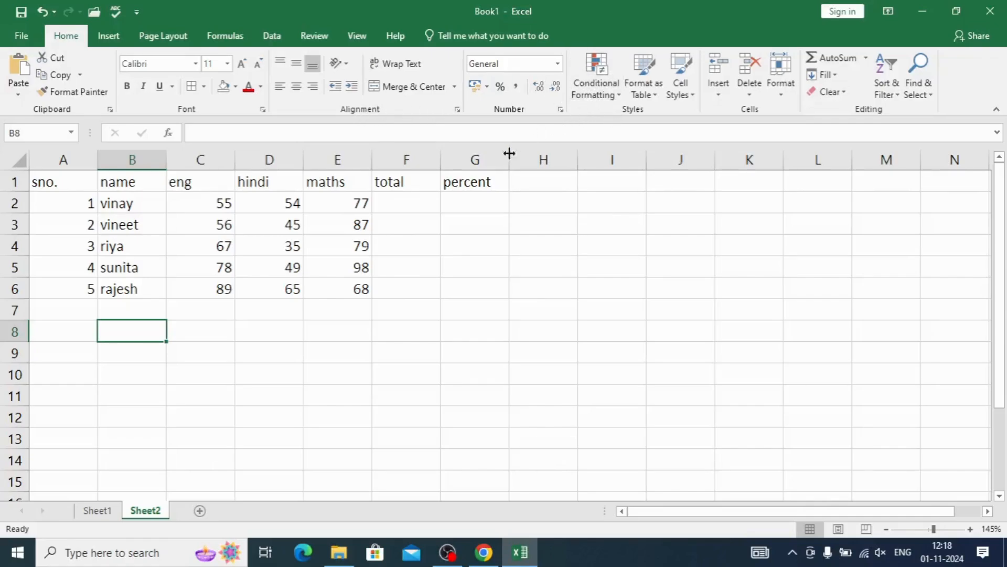
{"action": "left_click", "coordinate": [104, 393]}
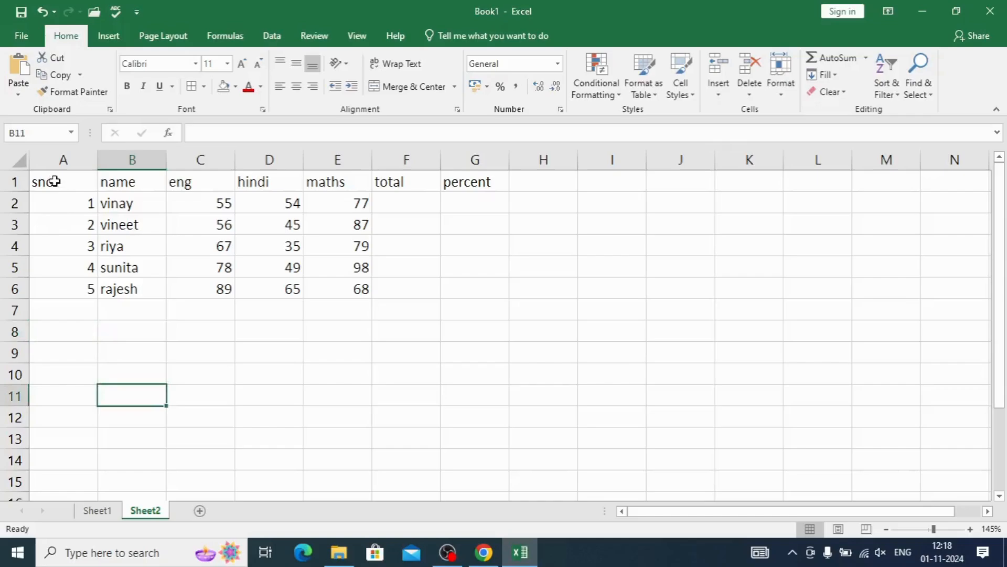
- Center-align all cells of the marks table A1:G6 after trying left alignment
{"action": "left_click_drag", "start_coordinate": [54, 172], "coordinate": [473, 297]}
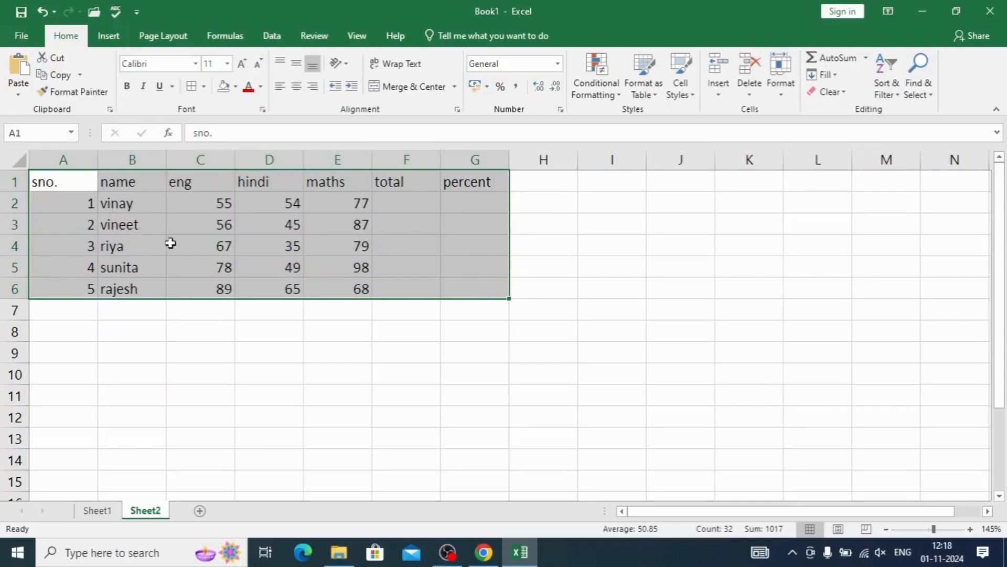
{"action": "left_click", "coordinate": [281, 87]}
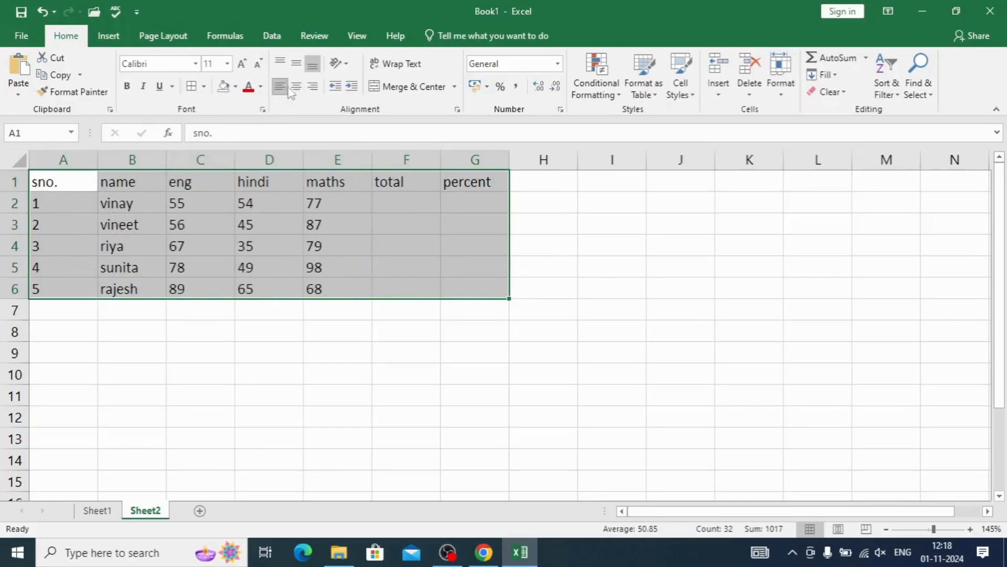
{"action": "left_click", "coordinate": [295, 87]}
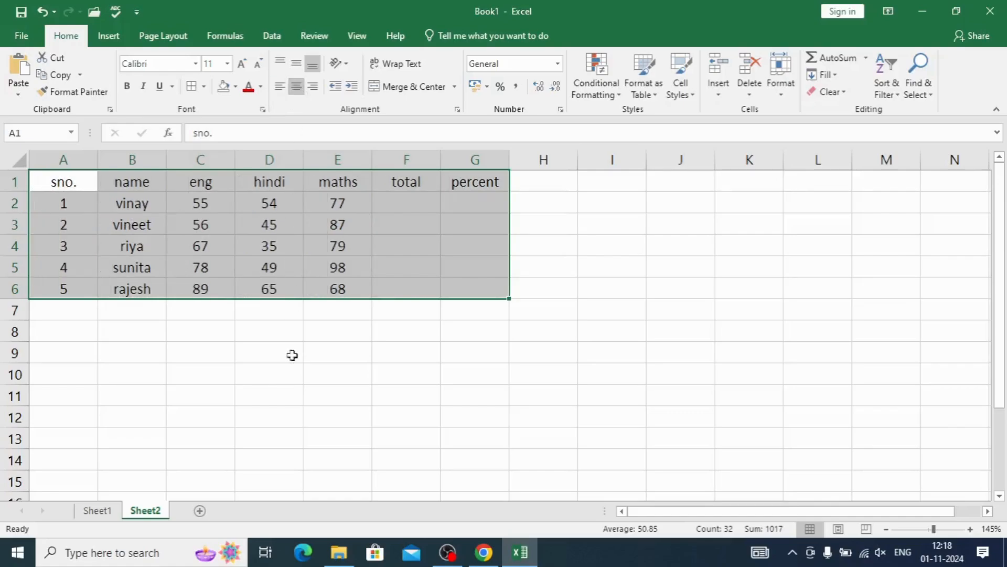
{"action": "left_click_drag", "start_coordinate": [290, 370], "coordinate": [281, 389]}
{"action": "left_click", "coordinate": [63, 185]}
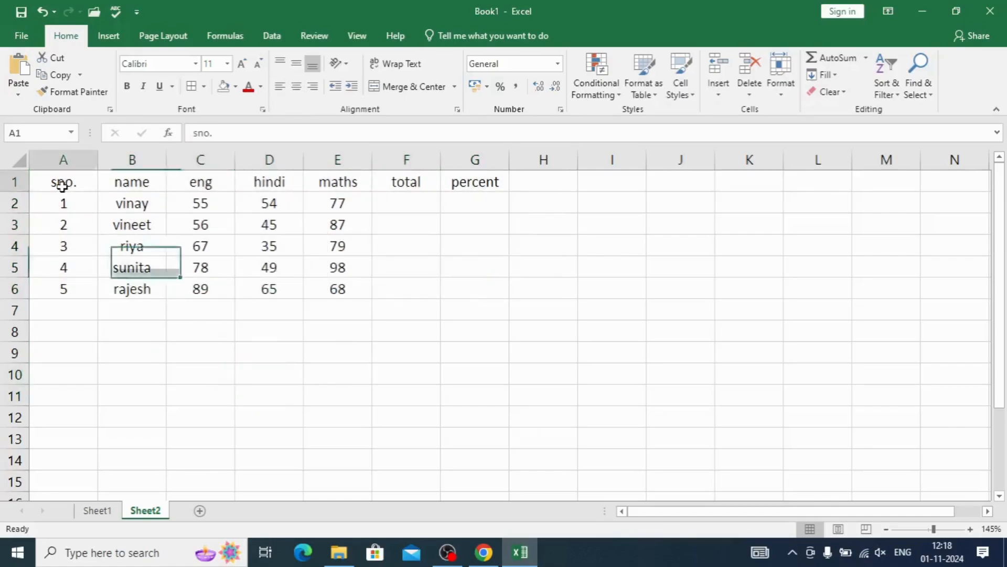
{"action": "left_click_drag", "start_coordinate": [62, 186], "coordinate": [472, 294]}
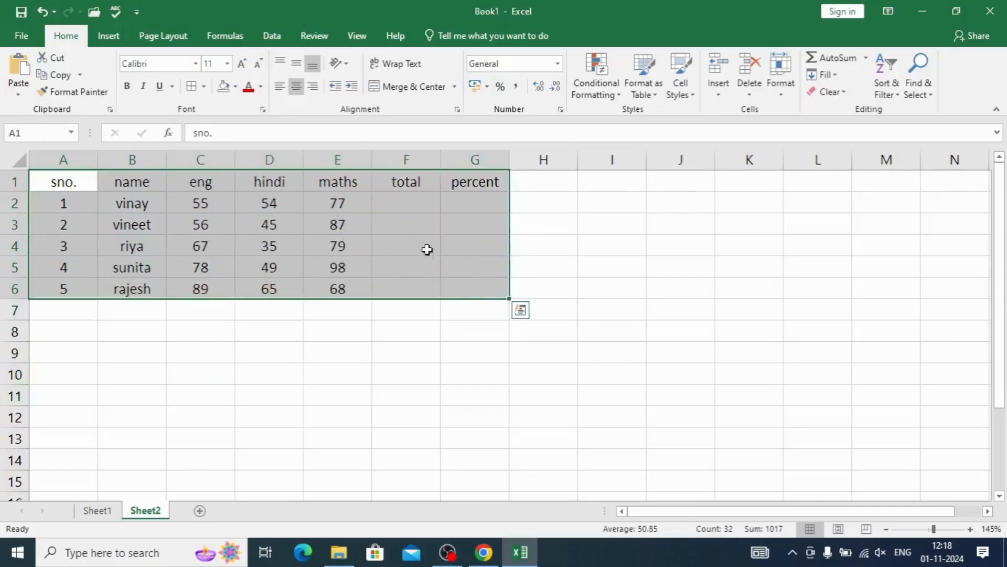
{"action": "left_click", "coordinate": [200, 392]}
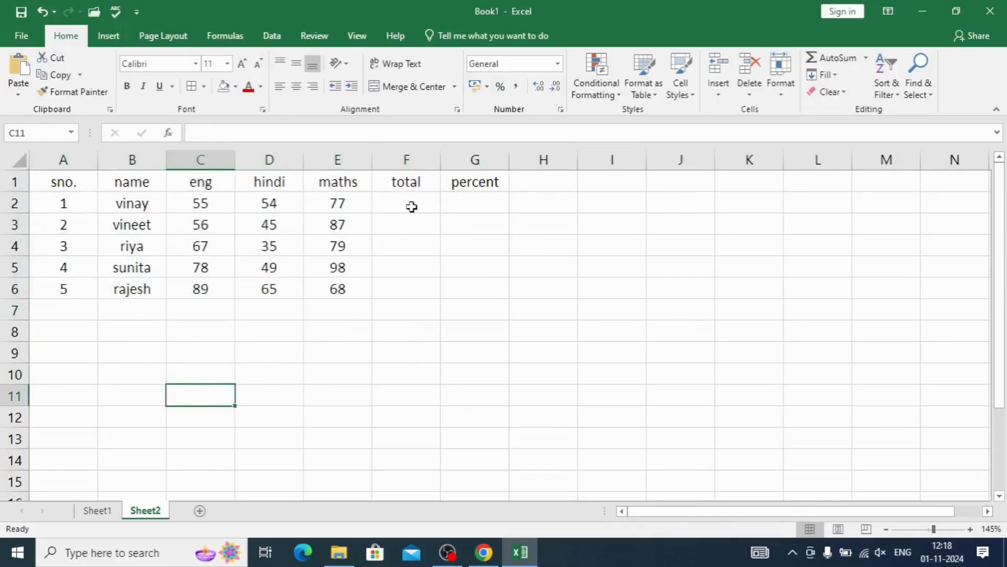
- Check the print preview of the marks table and apply all borders to A1:G6
{"action": "key", "text": "ctrl+p"}
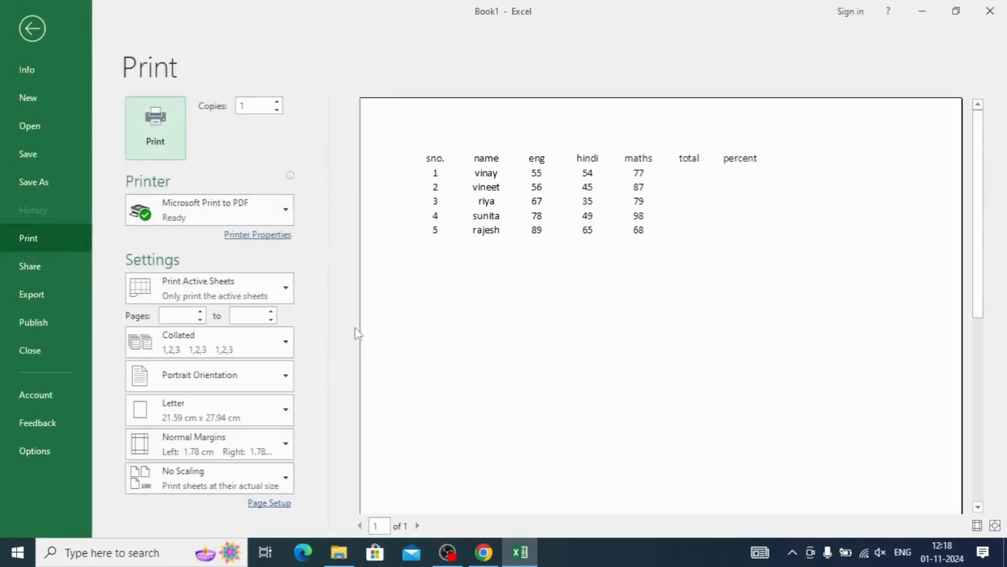
{"action": "key", "text": "Escape"}
{"action": "left_click_drag", "start_coordinate": [59, 186], "coordinate": [469, 286]}
{"action": "left_click", "coordinate": [191, 87]}
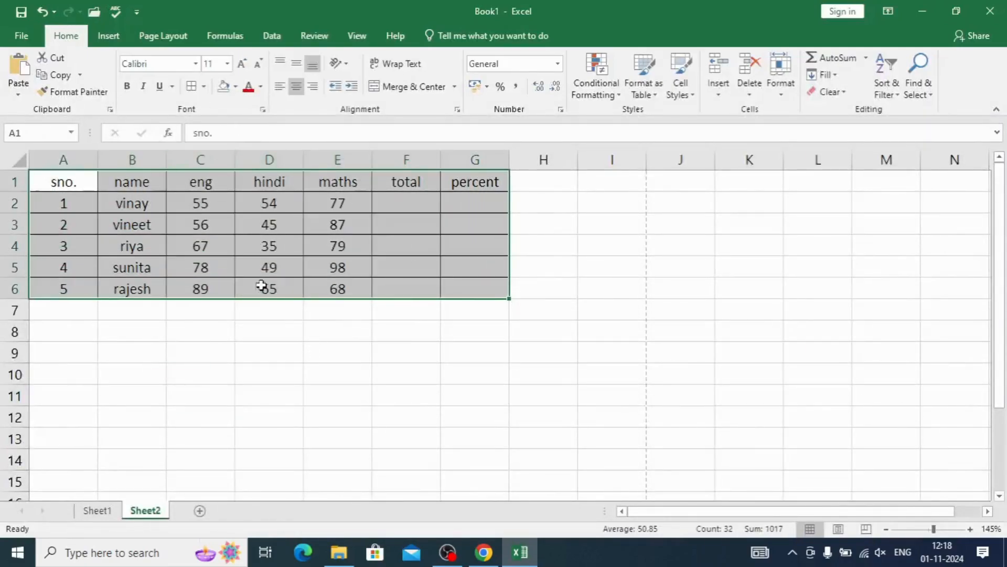
{"action": "left_click", "coordinate": [283, 412]}
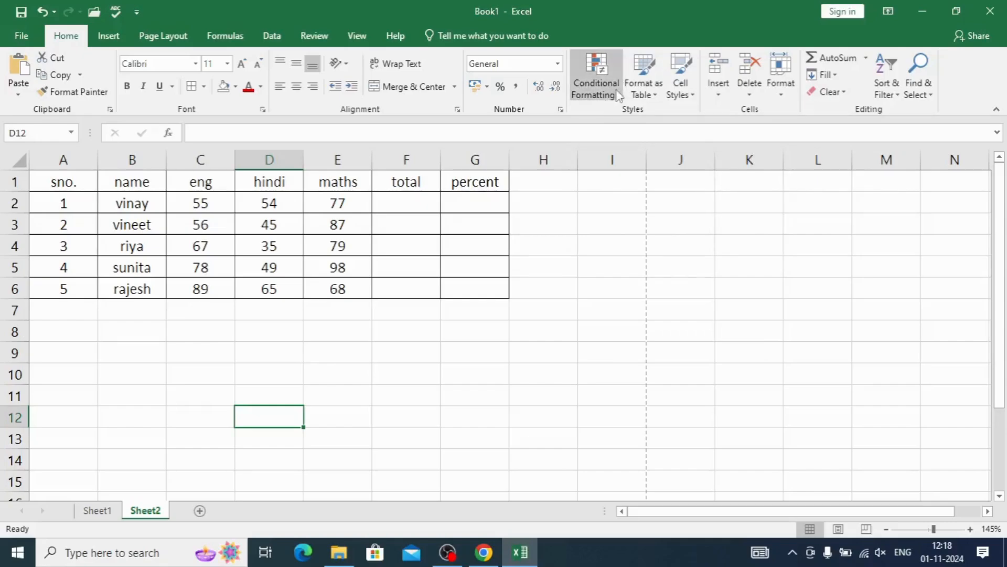
{"action": "left_click", "coordinate": [621, 97]}
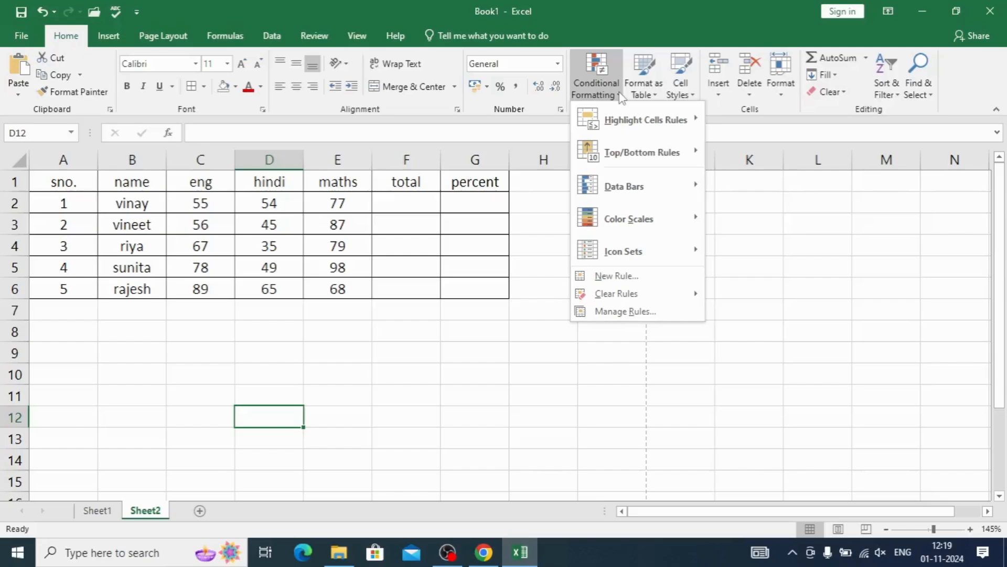
{"action": "mouse_move", "coordinate": [600, 131]}
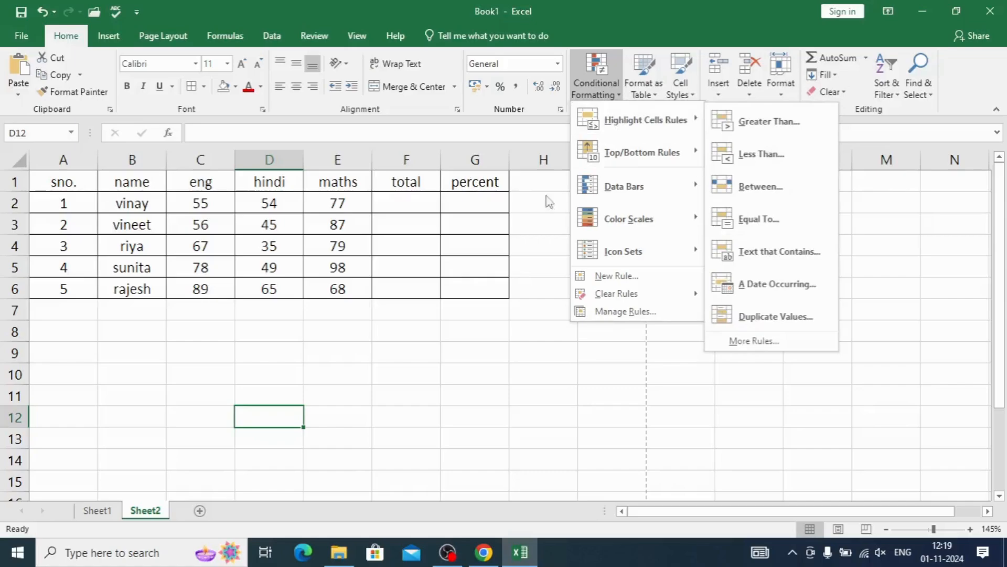
{"action": "left_click", "coordinate": [398, 361]}
- Highlight the marks in C2:E6 that are greater than 50 using Green Fill with Dark Green Text
{"action": "left_click", "coordinate": [192, 204]}
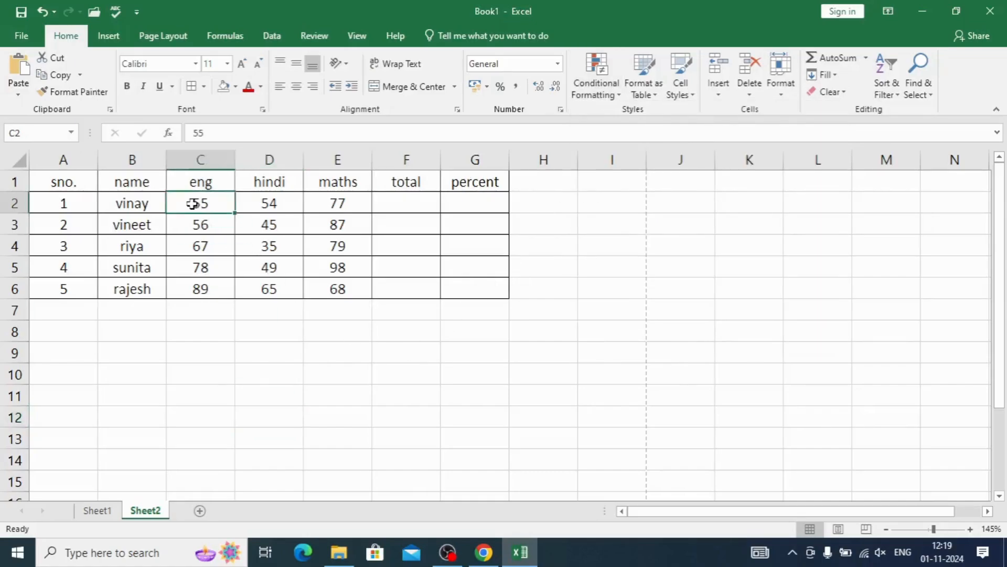
{"action": "left_click_drag", "start_coordinate": [193, 204], "coordinate": [330, 293]}
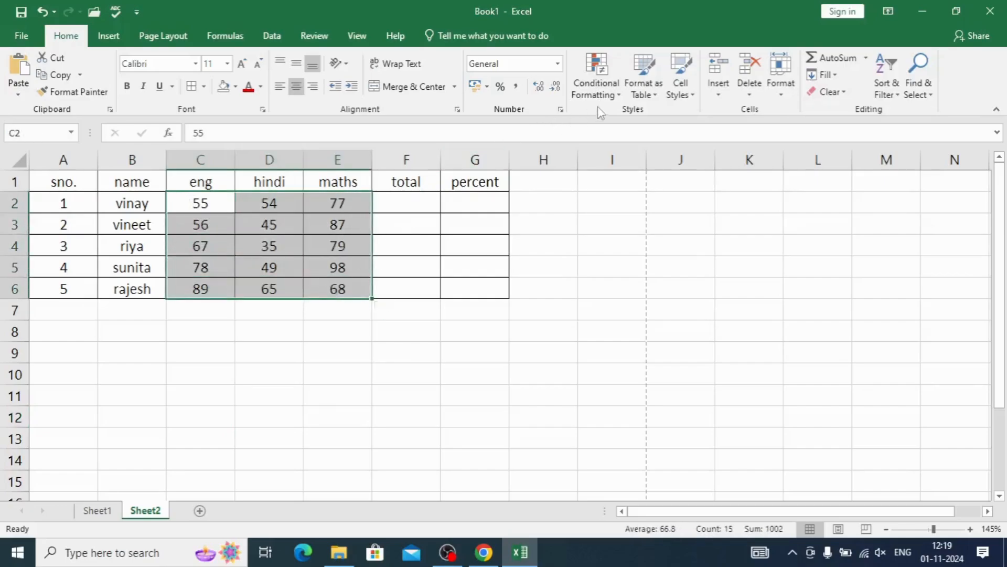
{"action": "left_click", "coordinate": [615, 94]}
{"action": "mouse_move", "coordinate": [630, 119]}
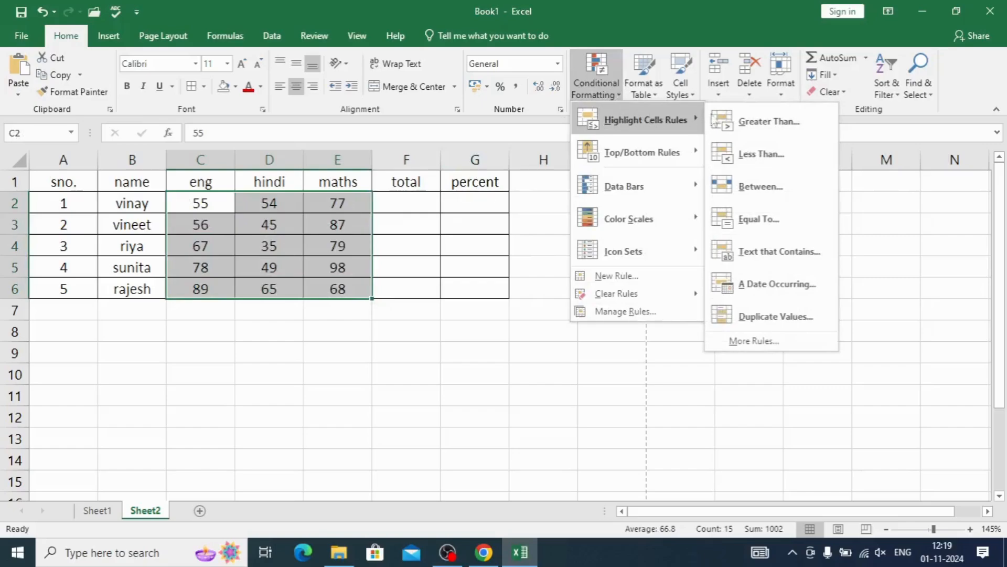
{"action": "left_click", "coordinate": [750, 119]}
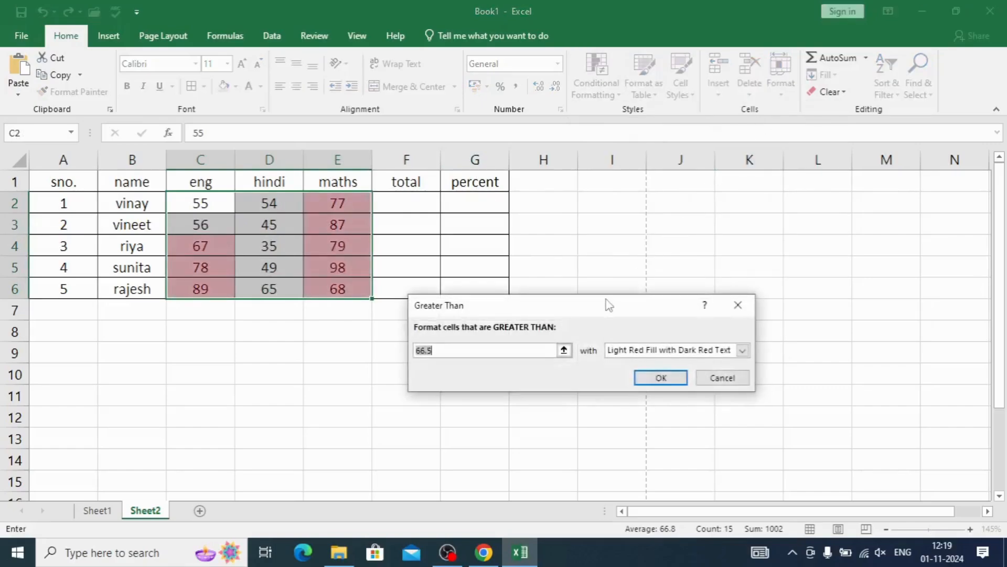
{"action": "left_click_drag", "start_coordinate": [607, 304], "coordinate": [730, 243]}
{"action": "left_click", "coordinate": [561, 289]}
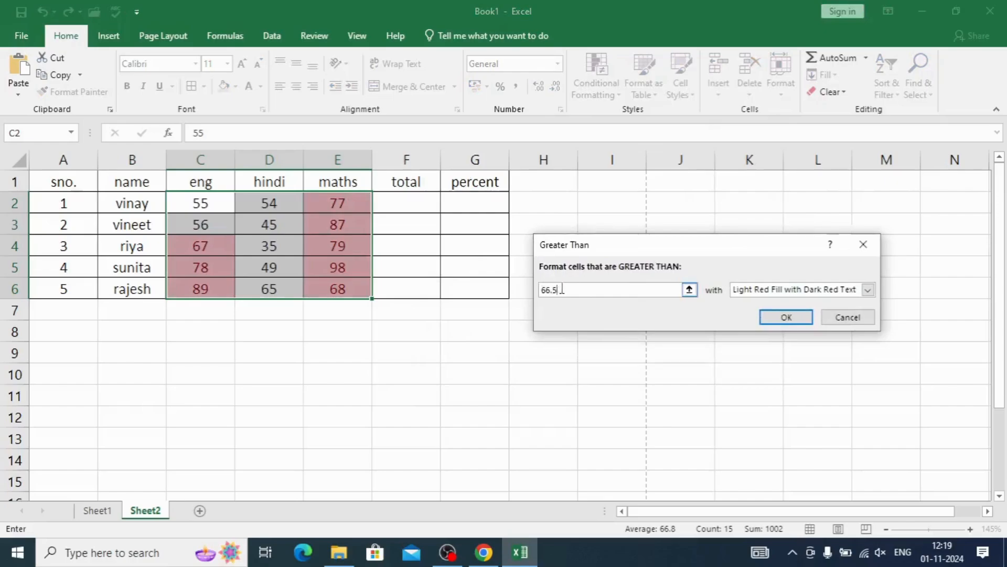
{"action": "left_click_drag", "start_coordinate": [565, 289], "coordinate": [541, 289]}
{"action": "type", "text": "50"}
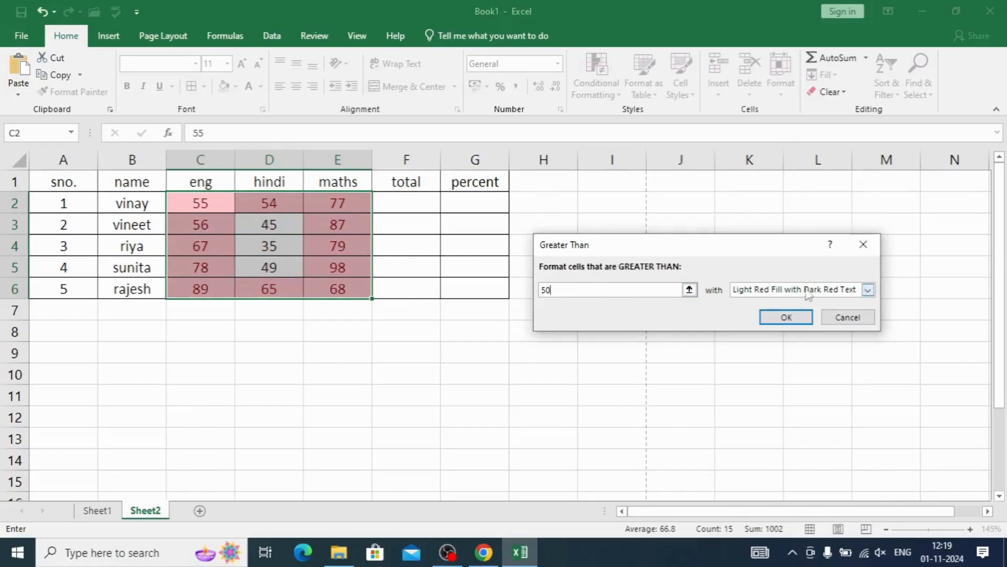
{"action": "left_click", "coordinate": [869, 290]}
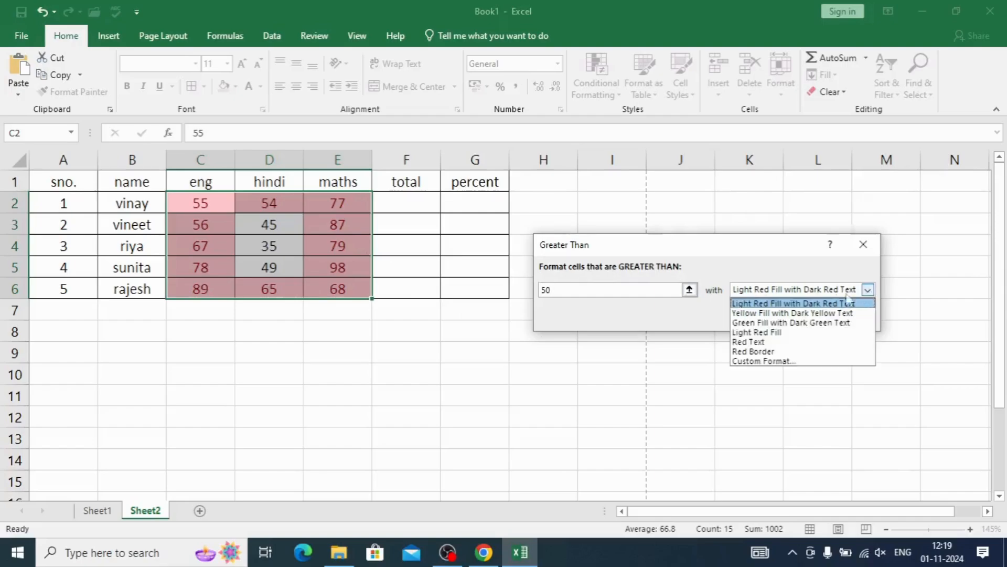
{"action": "left_click", "coordinate": [756, 319]}
{"action": "left_click", "coordinate": [786, 317]}
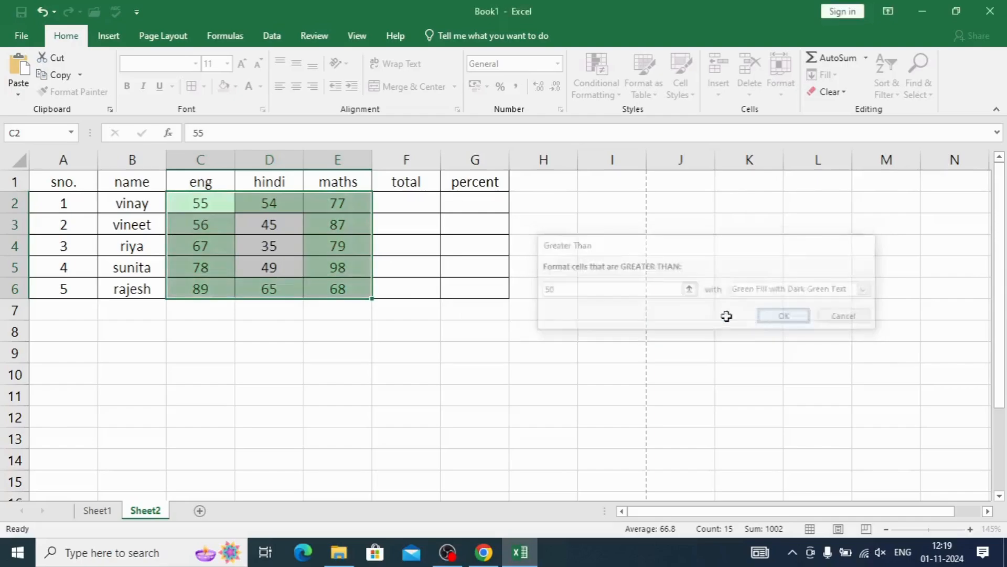
{"action": "left_click", "coordinate": [310, 391]}
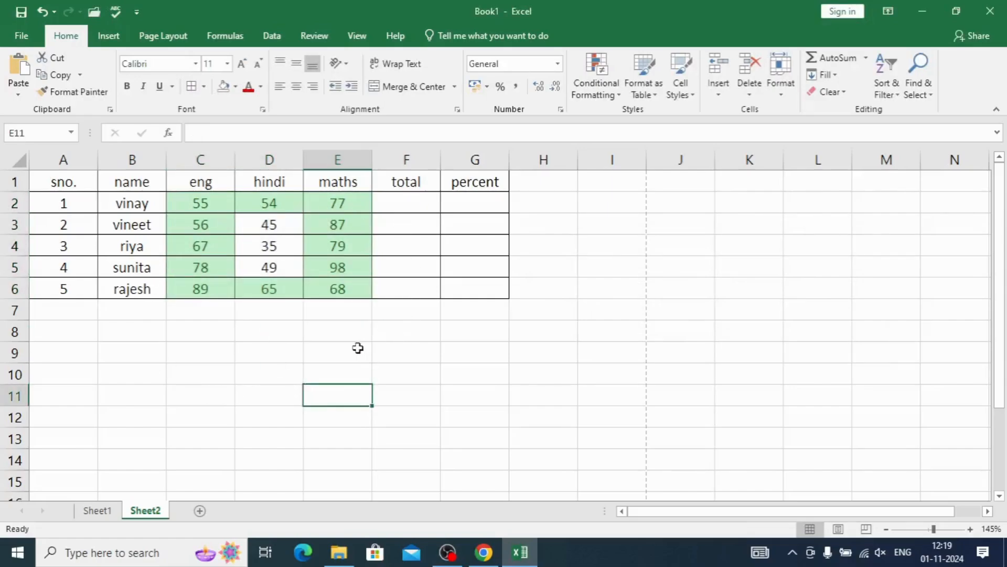
- Change the maths mark in E5 to 45 to test the highlighting rule
{"action": "left_click", "coordinate": [328, 269]}
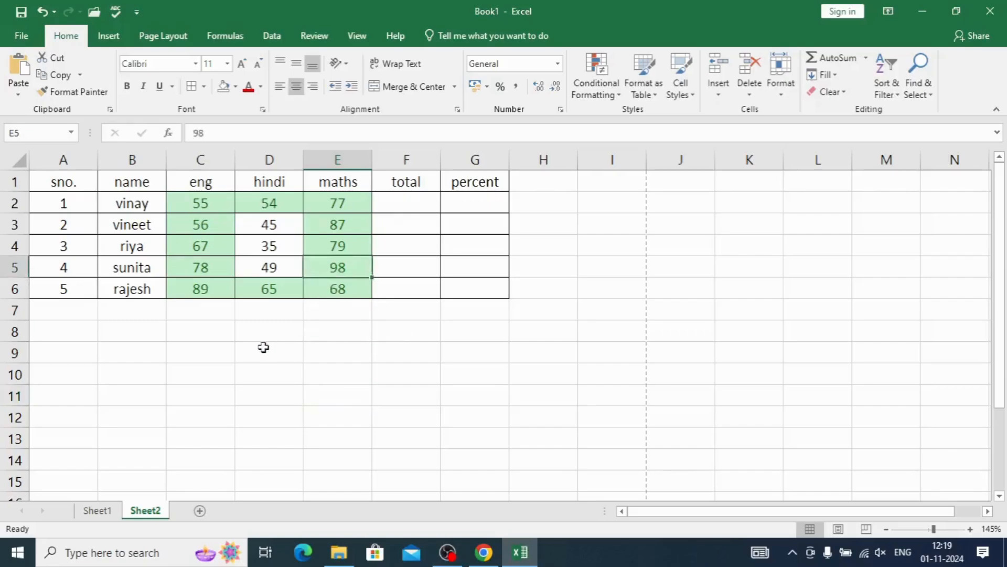
{"action": "type", "text": "45"}
{"action": "key", "text": "Return"}
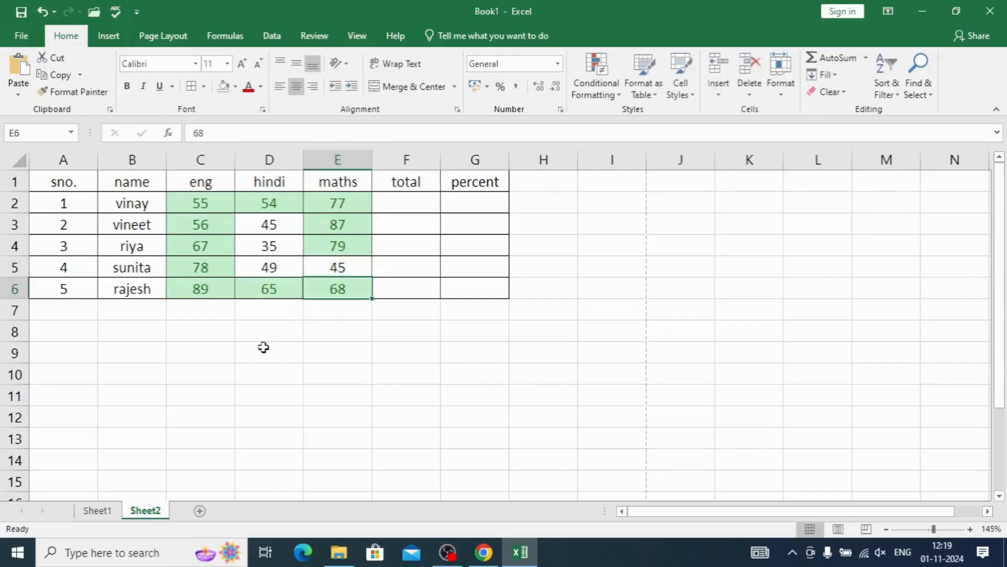
{"action": "left_click", "coordinate": [264, 347]}
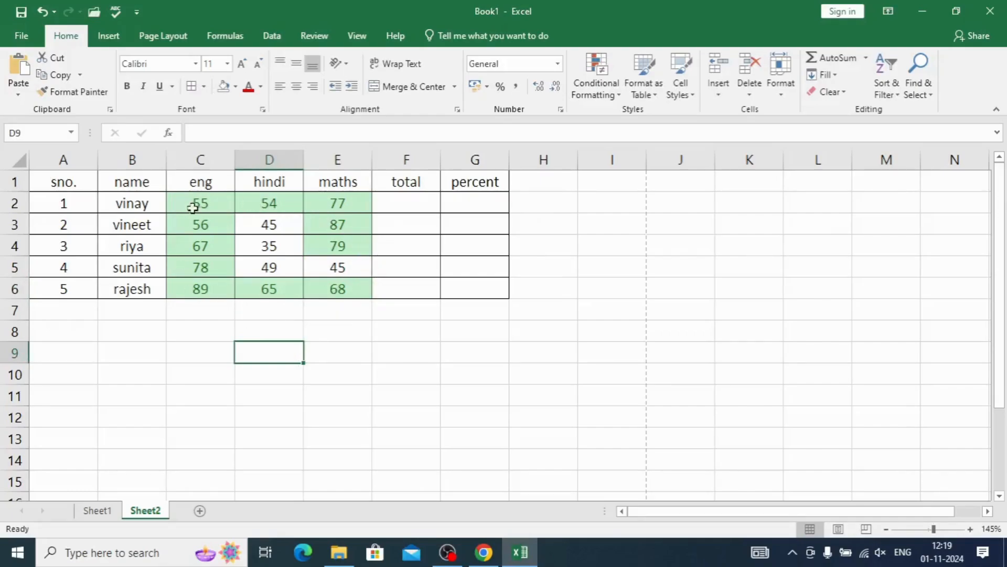
- Undo the edit of E5 and the Greater Than highlighting rule on C2:E6
{"action": "left_click", "coordinate": [334, 268]}
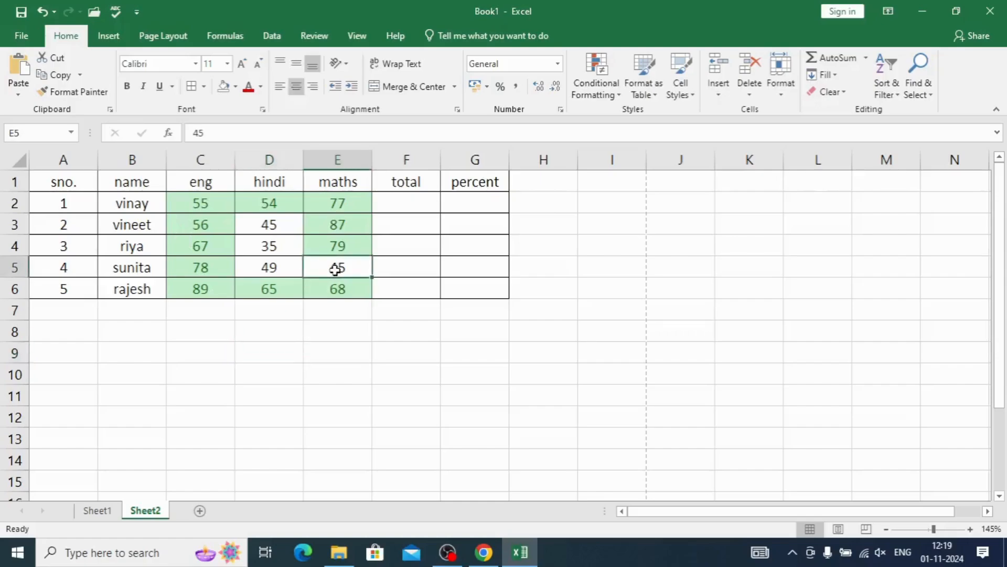
{"action": "key", "text": "ctrl+z"}
{"action": "key", "text": "ctrl+z"}
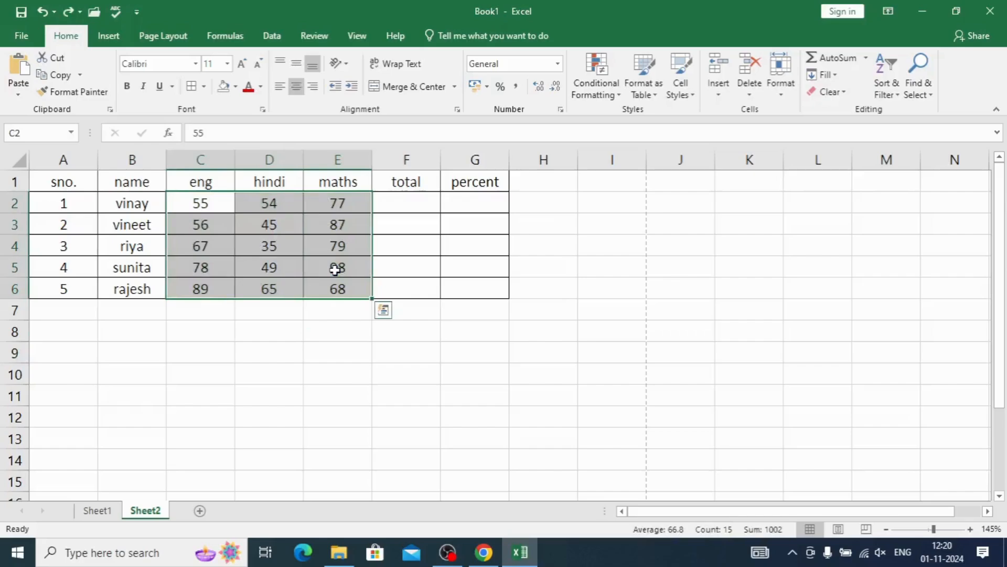
- Try highlighting marks in C2:E6 that are less than 50 with Light Red Fill with Dark Red Text, and undo the rule
{"action": "left_click", "coordinate": [619, 98]}
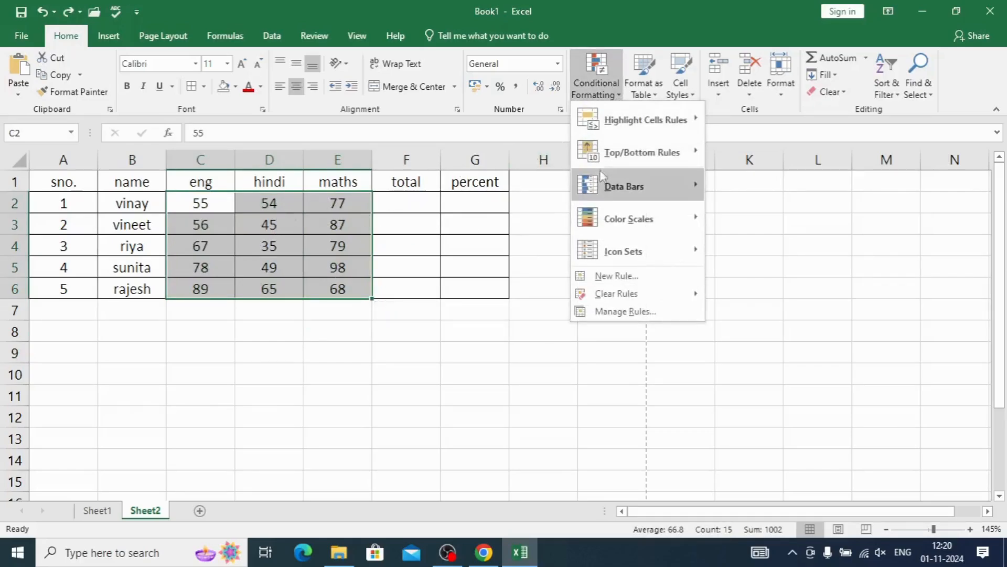
{"action": "mouse_move", "coordinate": [613, 121]}
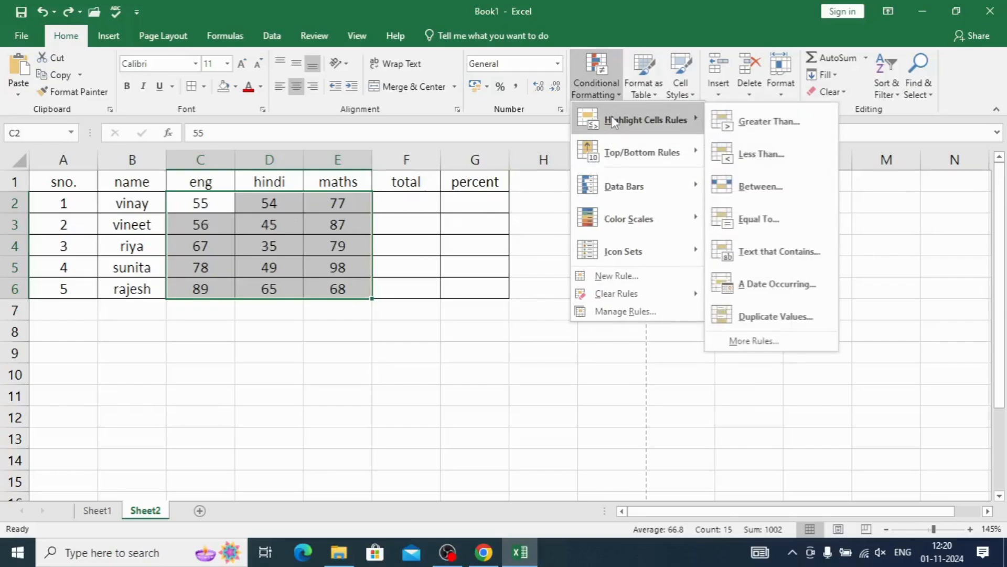
{"action": "left_click", "coordinate": [742, 167]}
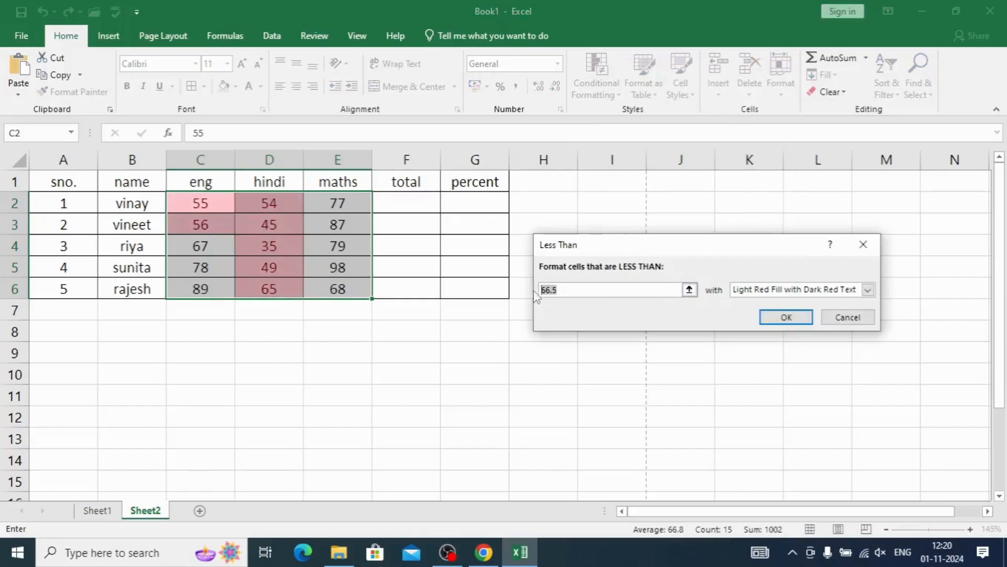
{"action": "type", "text": "55"}
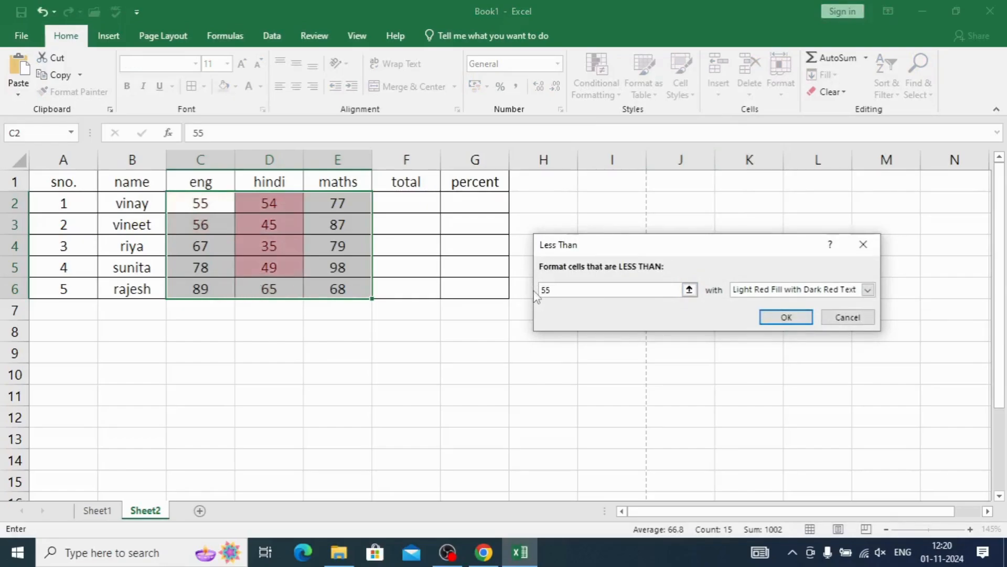
{"action": "key", "text": "BackSpace"}
{"action": "type", "text": "0"}
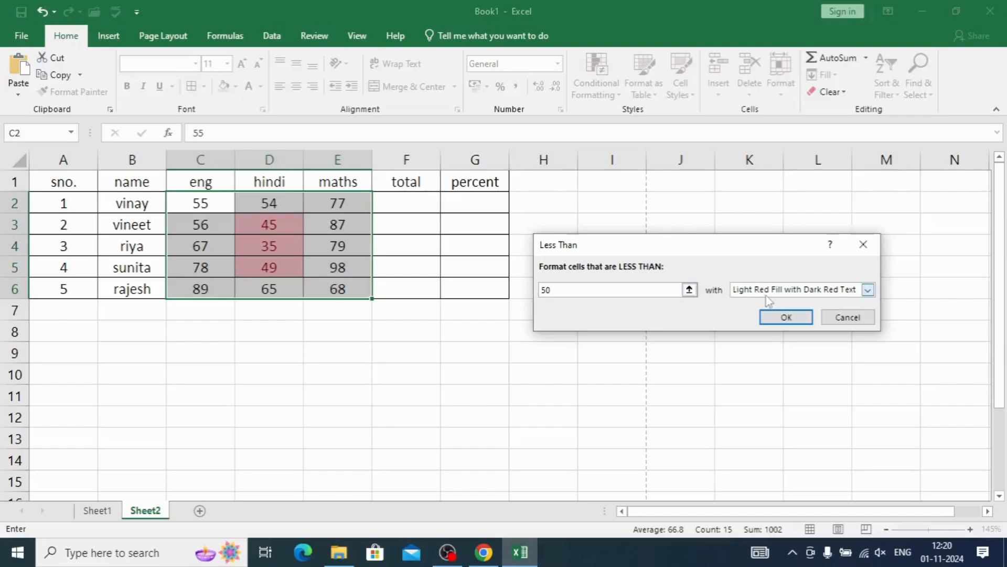
{"action": "left_click", "coordinate": [777, 322]}
{"action": "left_click", "coordinate": [443, 349]}
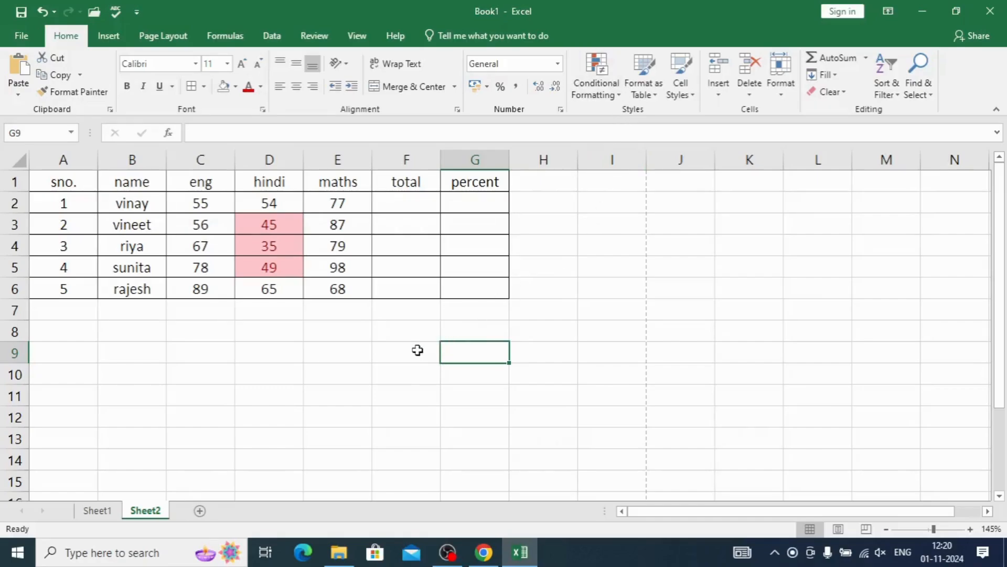
{"action": "key", "text": "ctrl+z"}
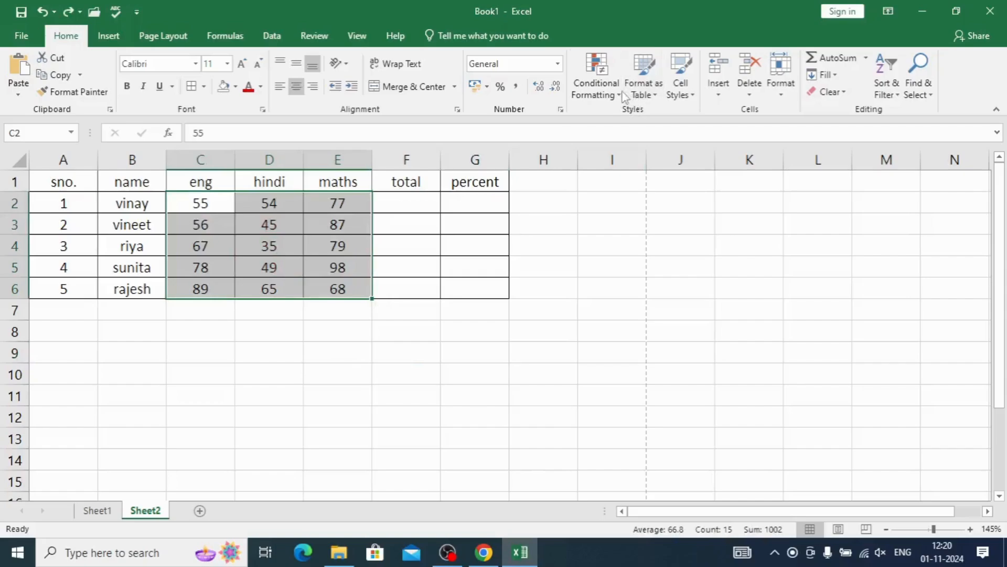
{"action": "left_click", "coordinate": [596, 71]}
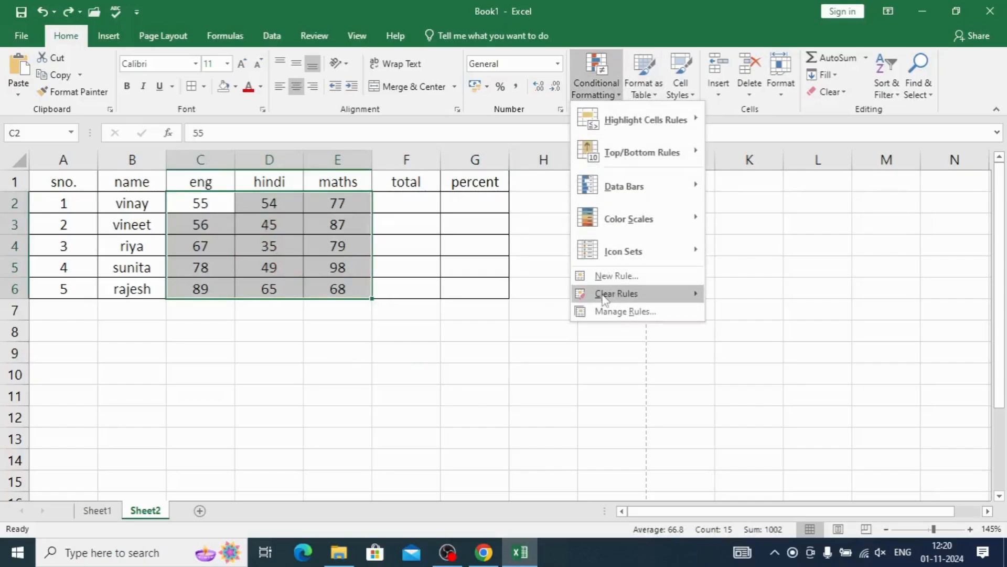
{"action": "mouse_move", "coordinate": [607, 298]}
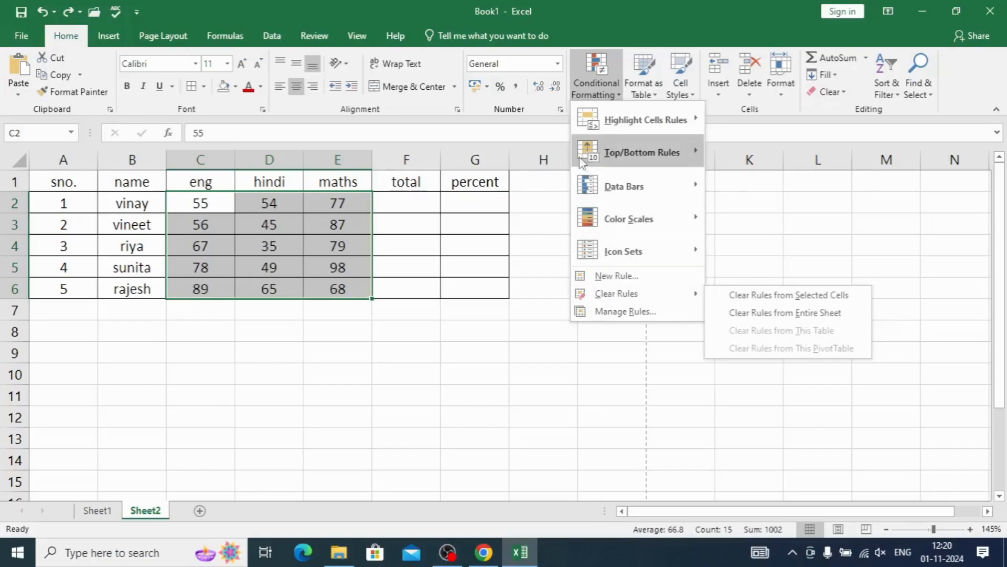
{"action": "mouse_move", "coordinate": [646, 120]}
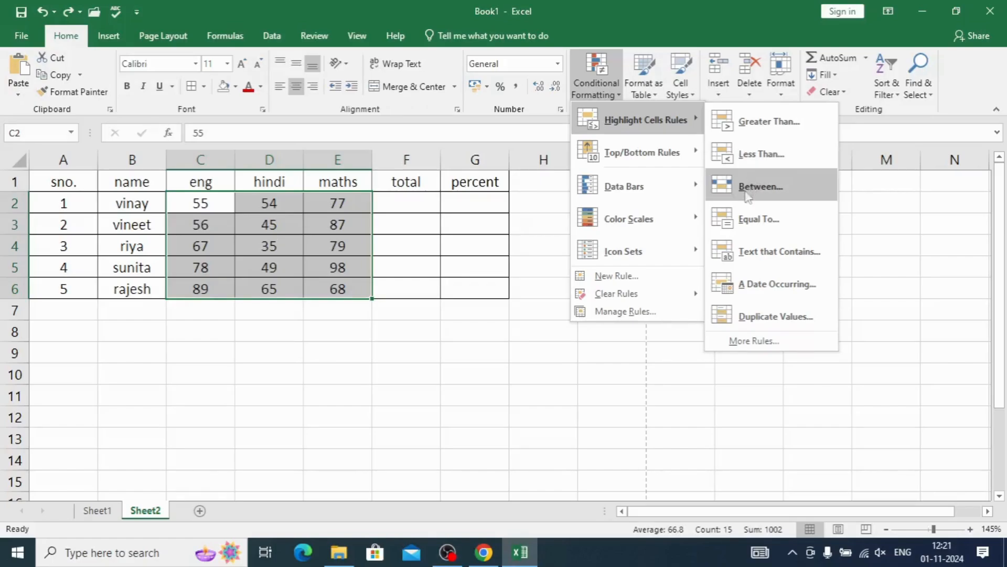
{"action": "left_click", "coordinate": [722, 215]}
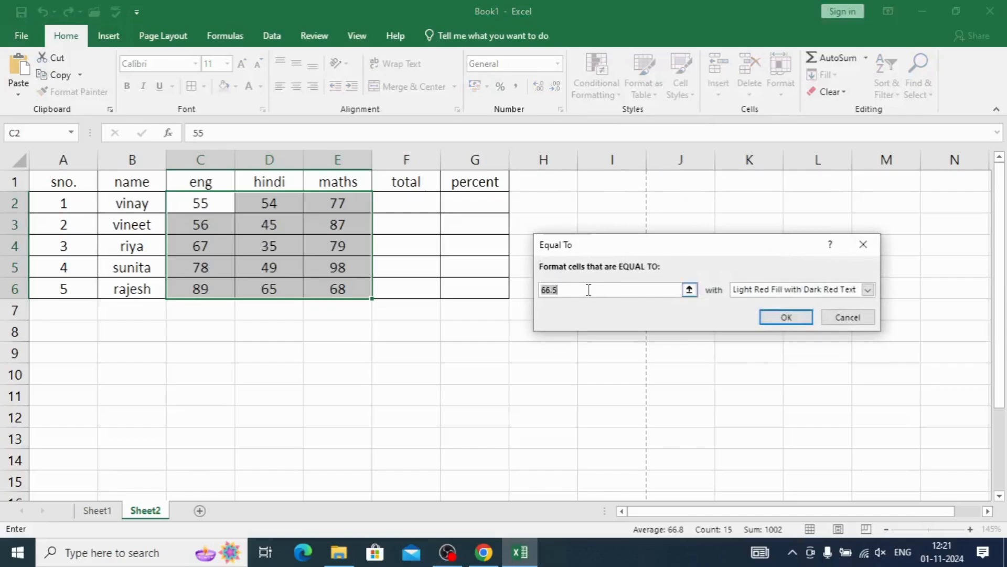
{"action": "type", "text": "55"}
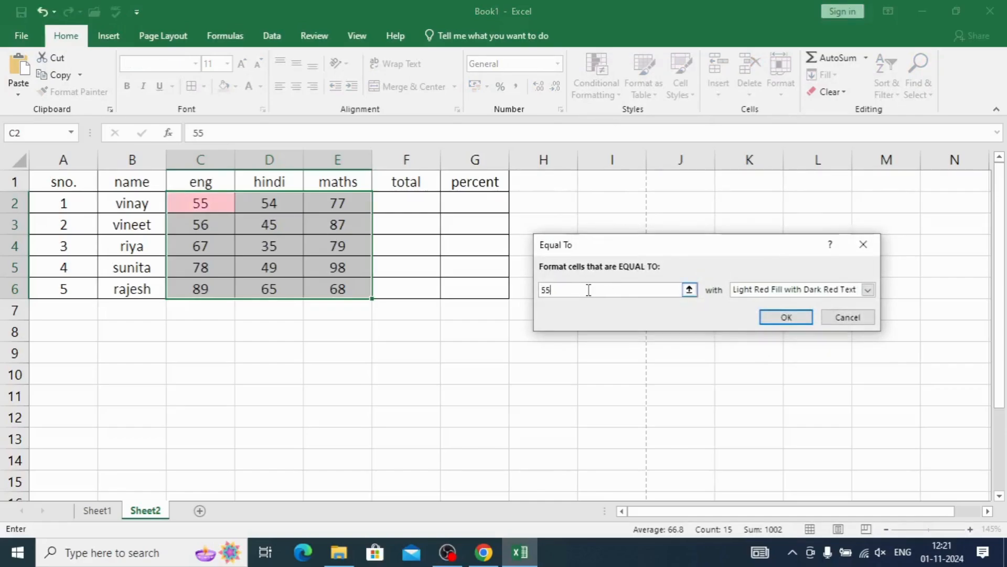
{"action": "key", "text": "BackSpace"}
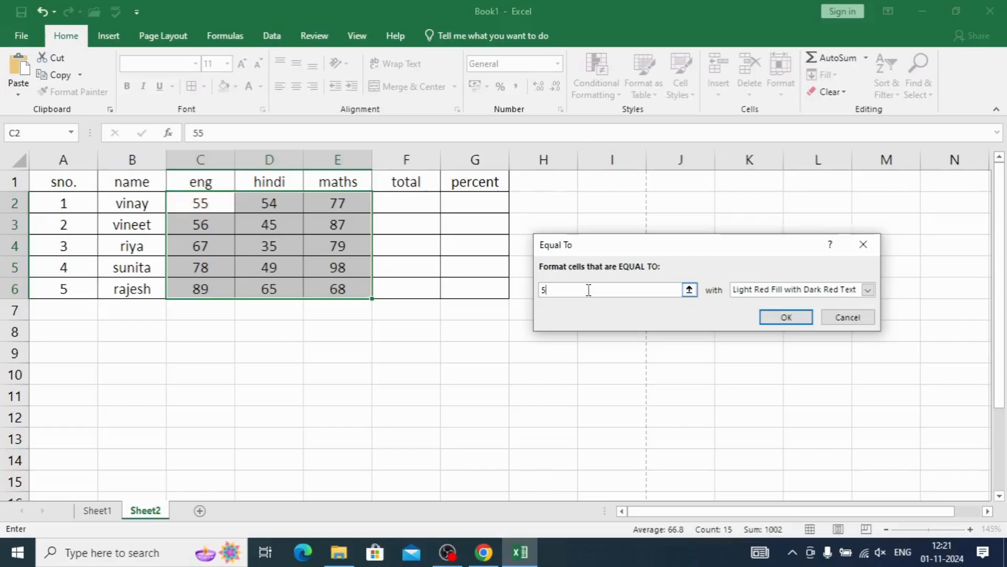
{"action": "left_click", "coordinate": [846, 317]}
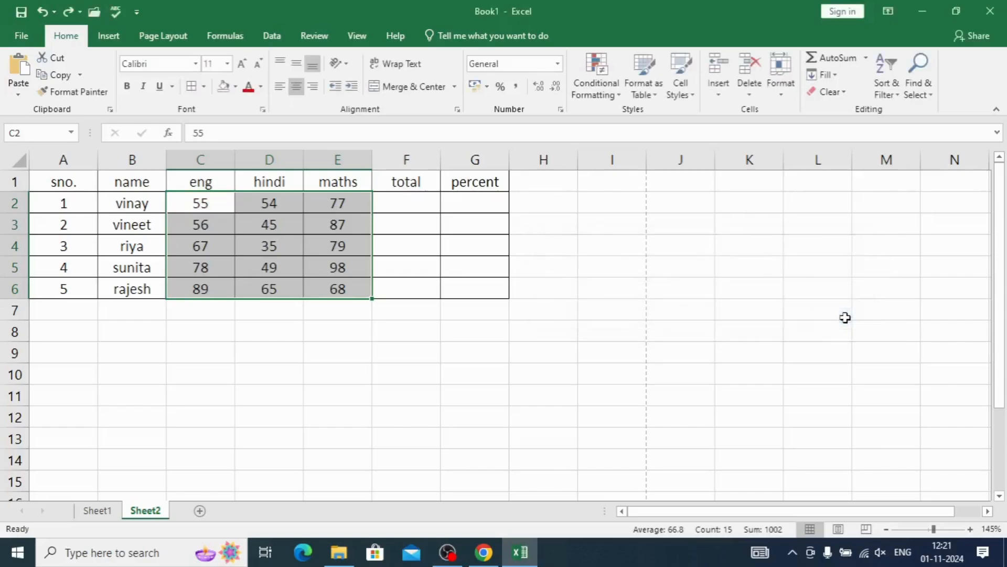
- Apply light blue gradient-fill data bars to the marks in C2:E6 and open the print preview
{"action": "left_click", "coordinate": [619, 97]}
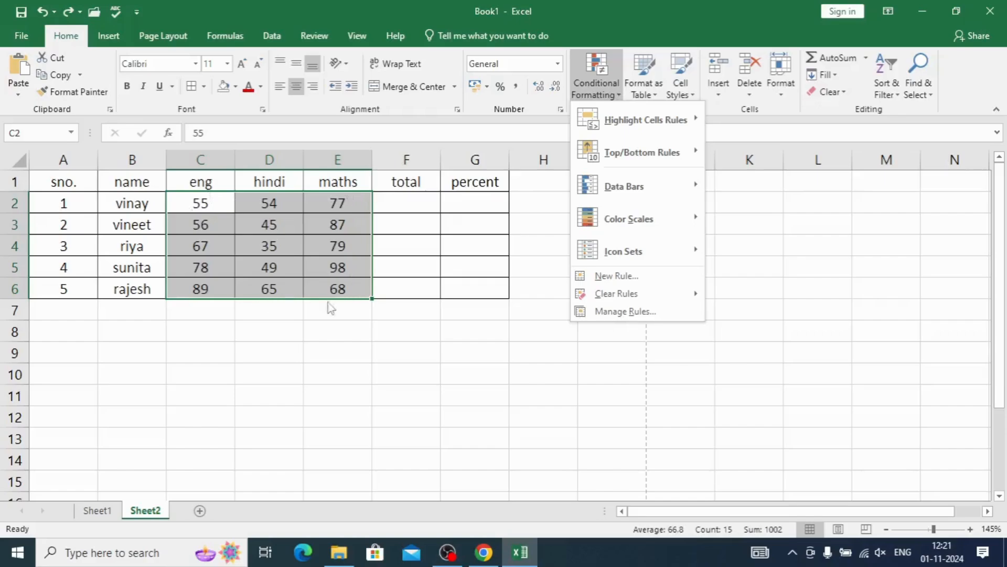
{"action": "mouse_move", "coordinate": [655, 152]}
{"action": "mouse_move", "coordinate": [583, 196]}
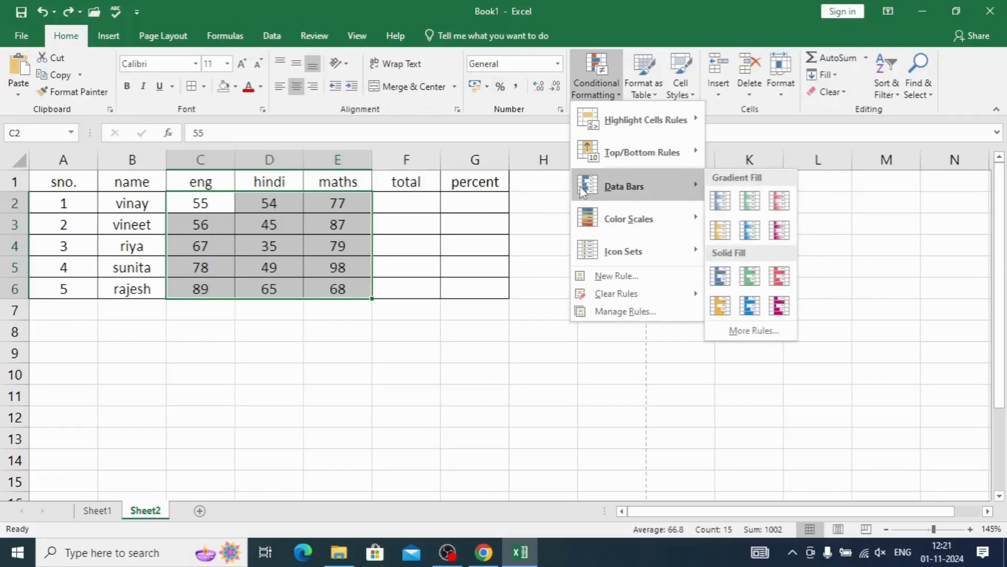
{"action": "left_click", "coordinate": [748, 231]}
{"action": "left_click", "coordinate": [376, 267]}
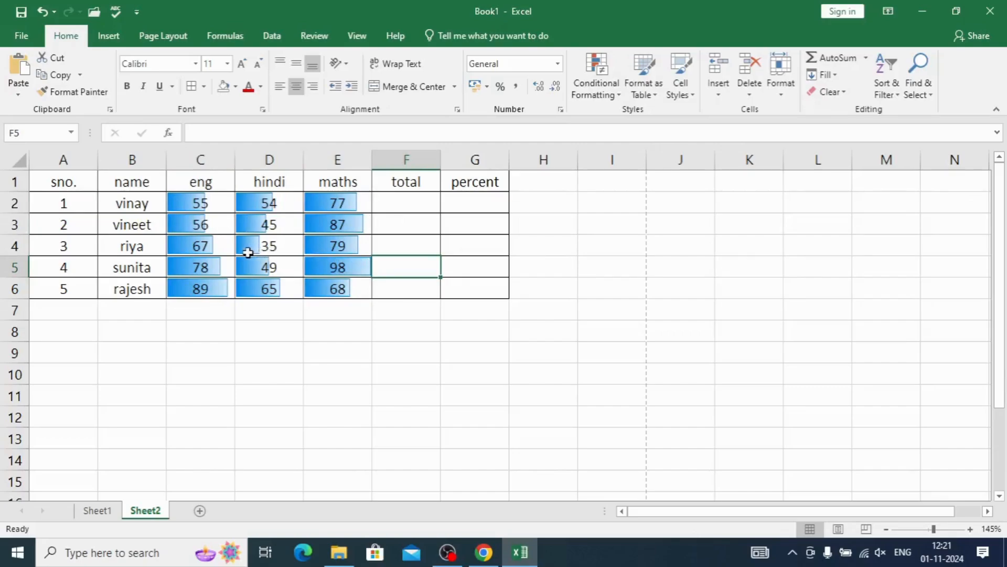
{"action": "left_click", "coordinate": [208, 361]}
{"action": "key", "text": "ctrl+p"}
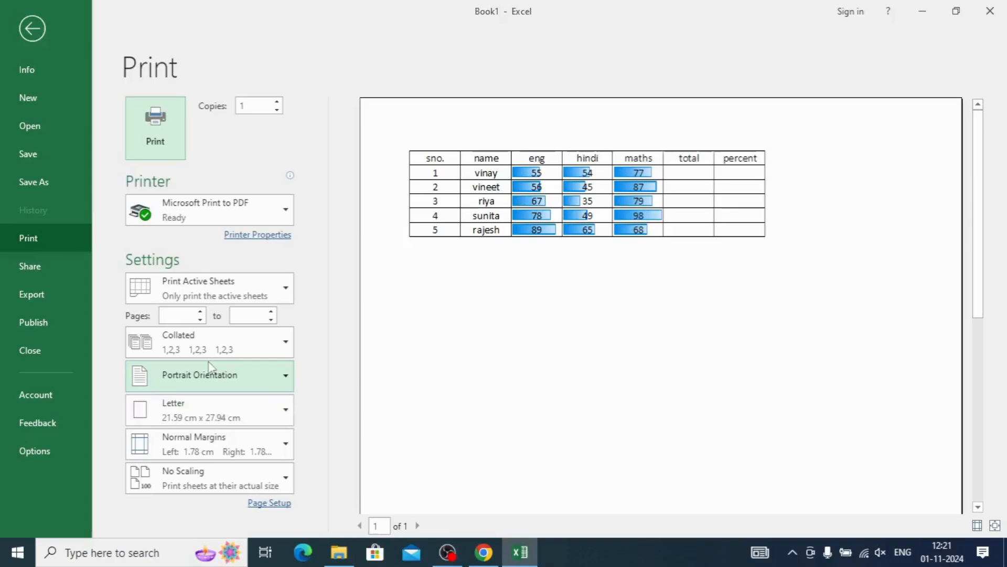
- Leave the print preview and undo the gradient data bars on the marks in C2:E6
{"action": "left_click", "coordinate": [33, 35]}
{"action": "left_click", "coordinate": [356, 411]}
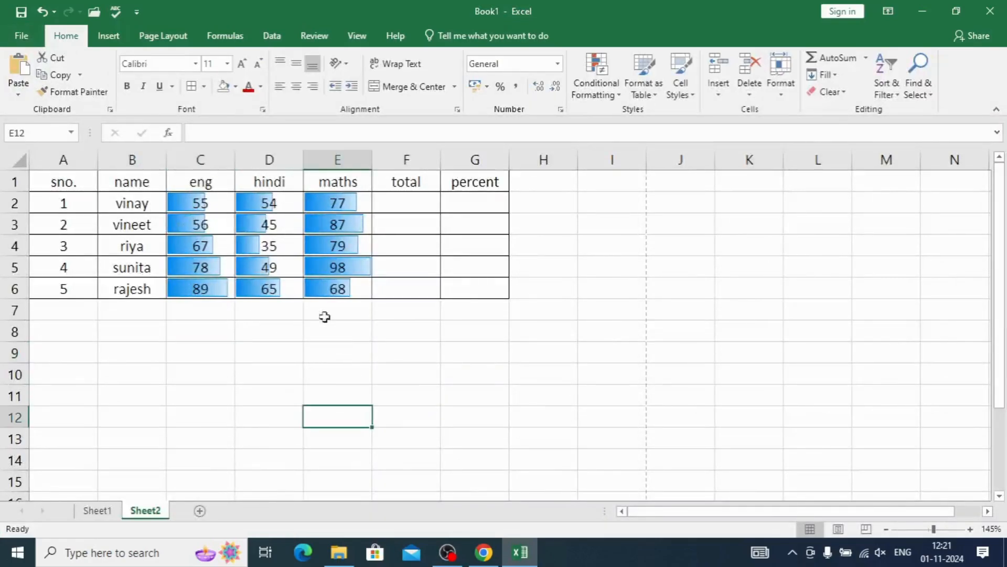
{"action": "key", "text": "ctrl+z"}
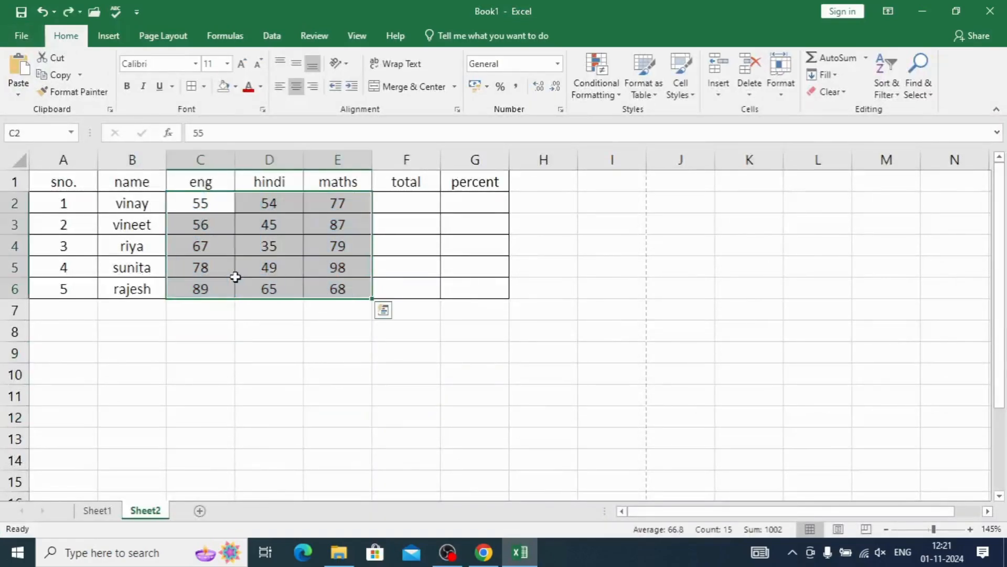
- Preview the conditional formatting color scales, such as Red - Yellow - Green, and icon sets, such as 5 Ratings, on the marks in C2:E6
{"action": "left_click", "coordinate": [597, 76]}
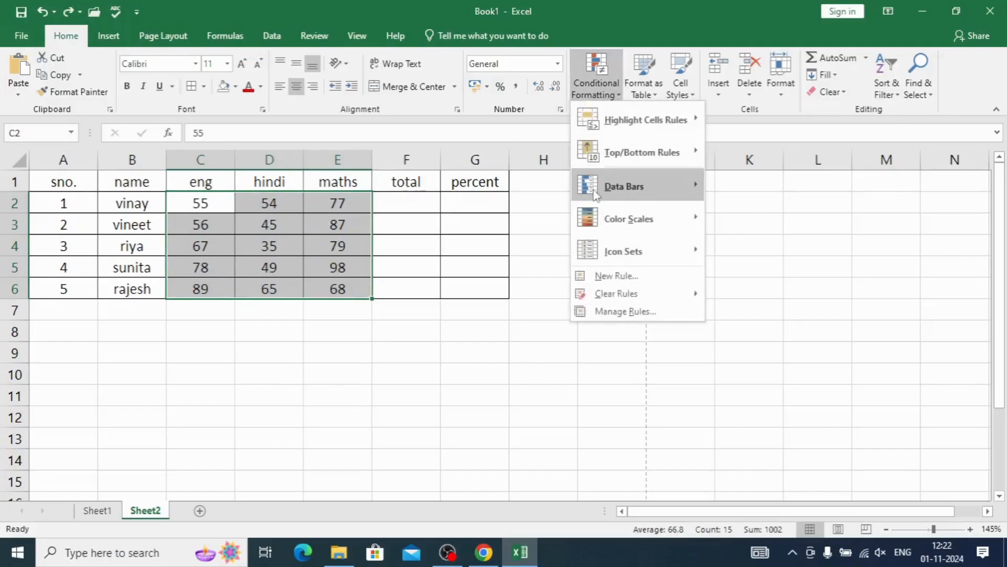
{"action": "mouse_move", "coordinate": [594, 219]}
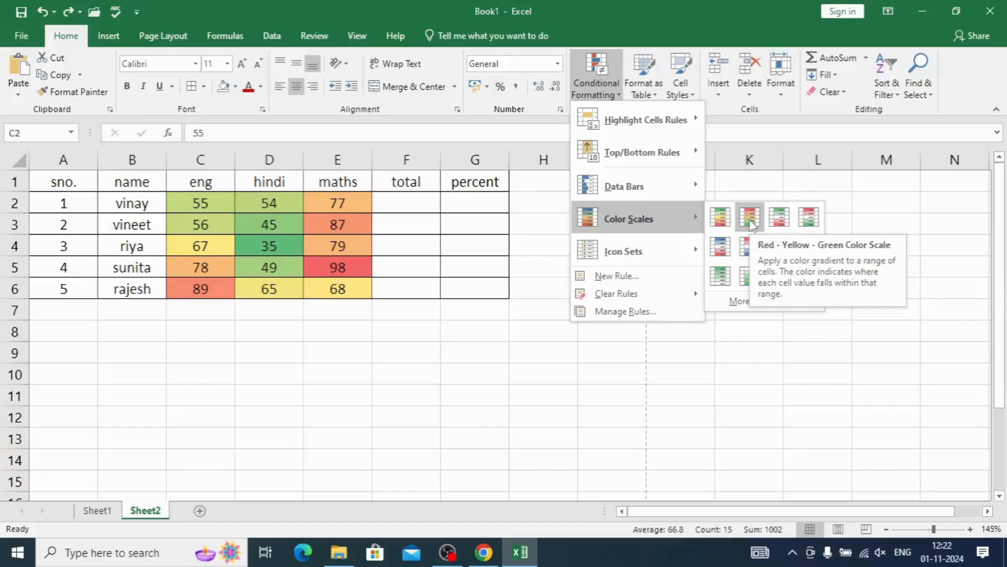
{"action": "mouse_move", "coordinate": [677, 260]}
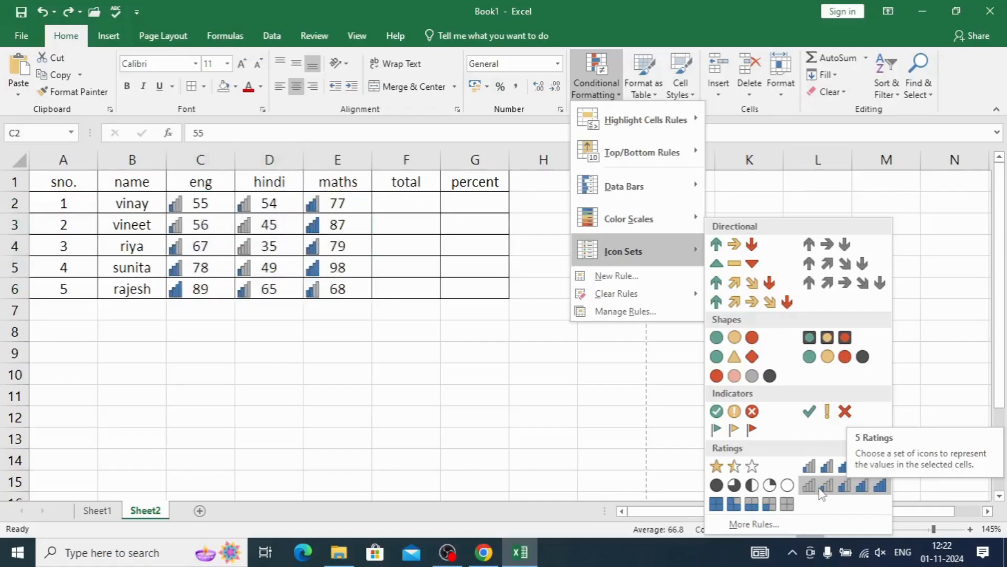
- Start a new formatting rule for the marks in C2:E6 with the Data Bar format style and Solid Fill
{"action": "left_click", "coordinate": [619, 277]}
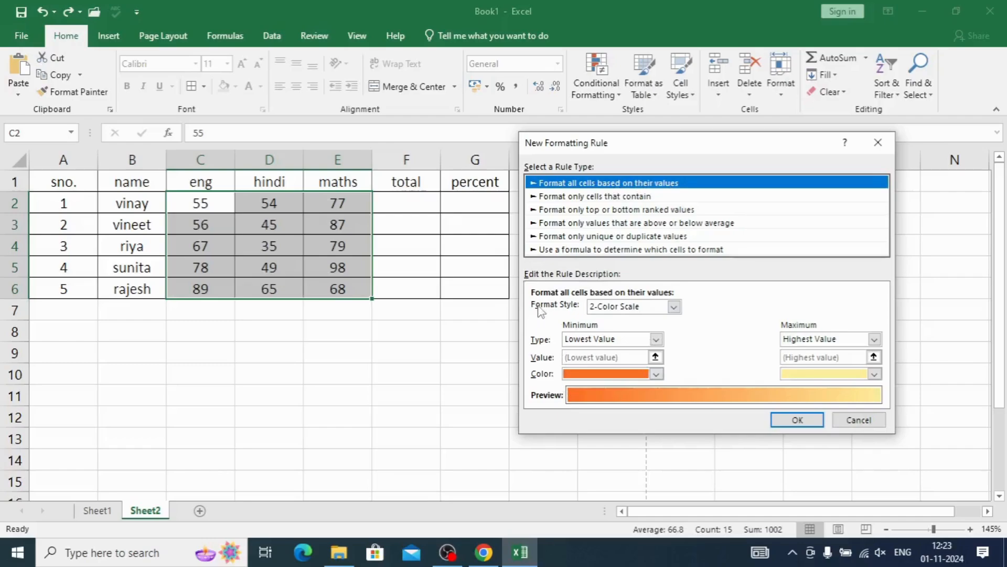
{"action": "left_click", "coordinate": [666, 309]}
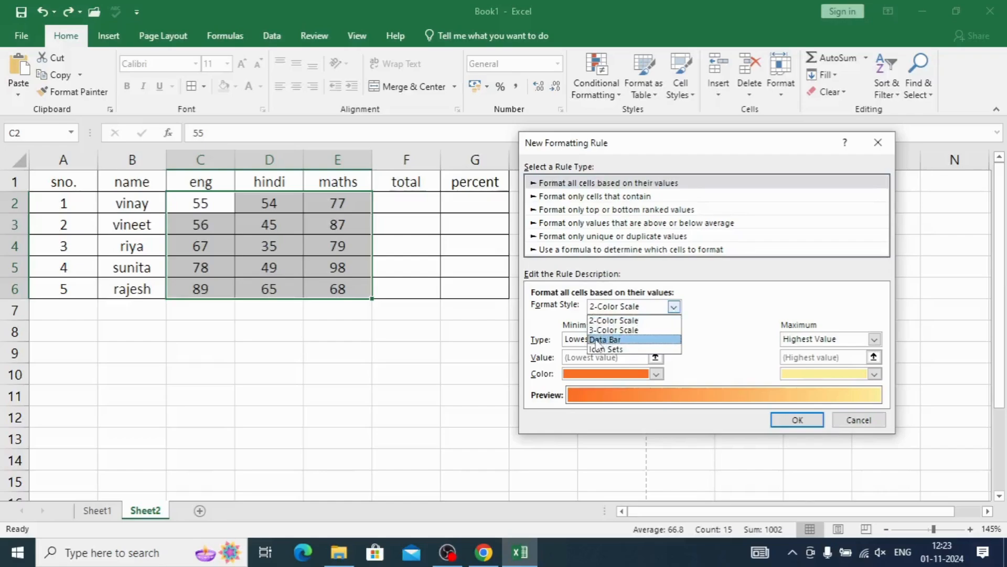
{"action": "left_click", "coordinate": [601, 340]}
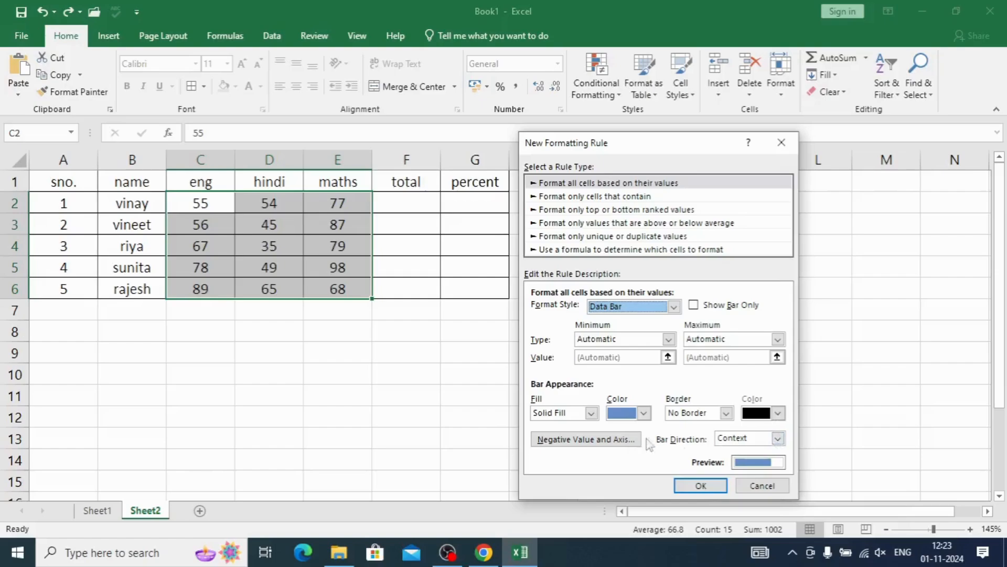
{"action": "left_click", "coordinate": [592, 414]}
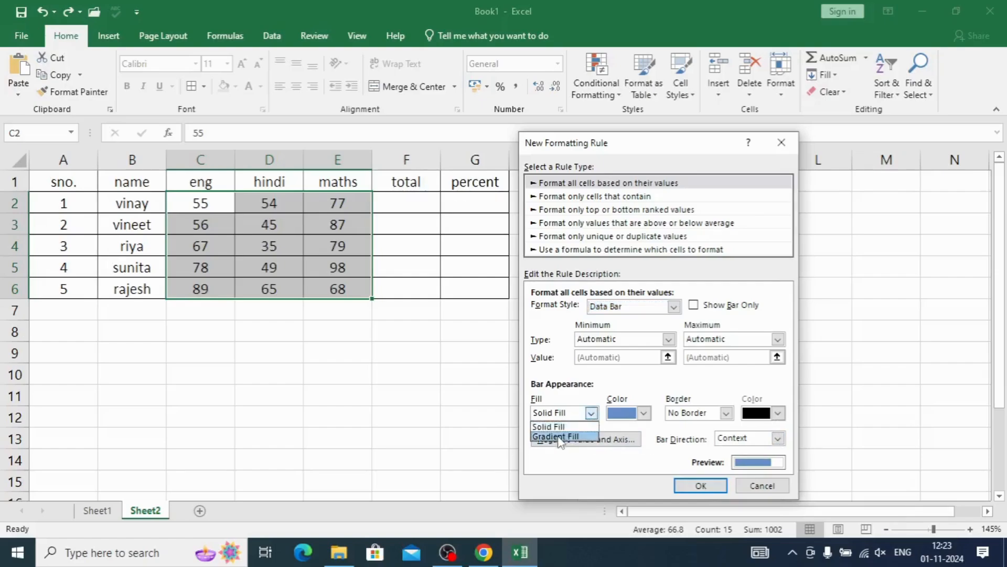
{"action": "left_click", "coordinate": [572, 427]}
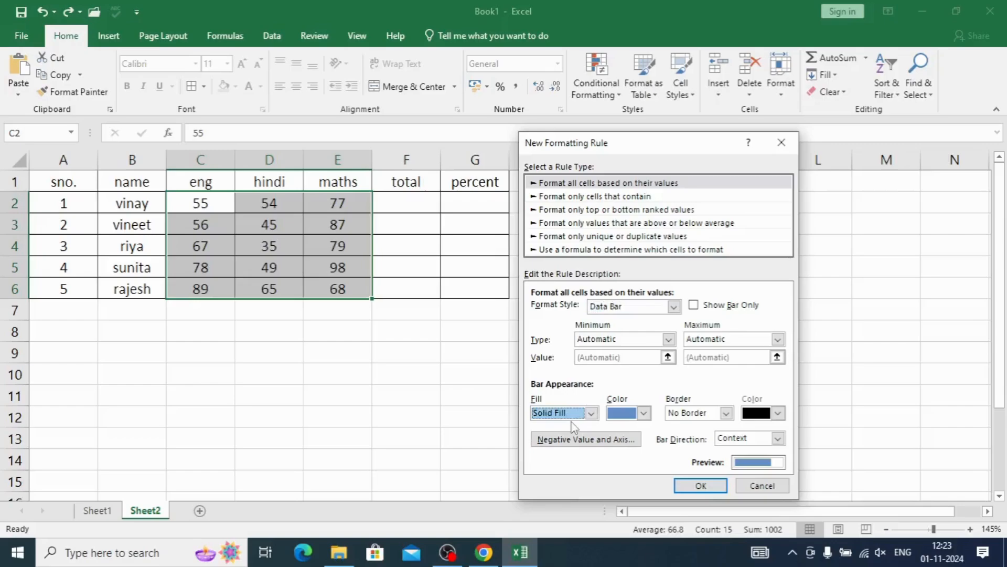
- Give the data bars in the new rule a solid border in standard dark red
{"action": "left_click", "coordinate": [726, 414]}
{"action": "left_click", "coordinate": [677, 436]}
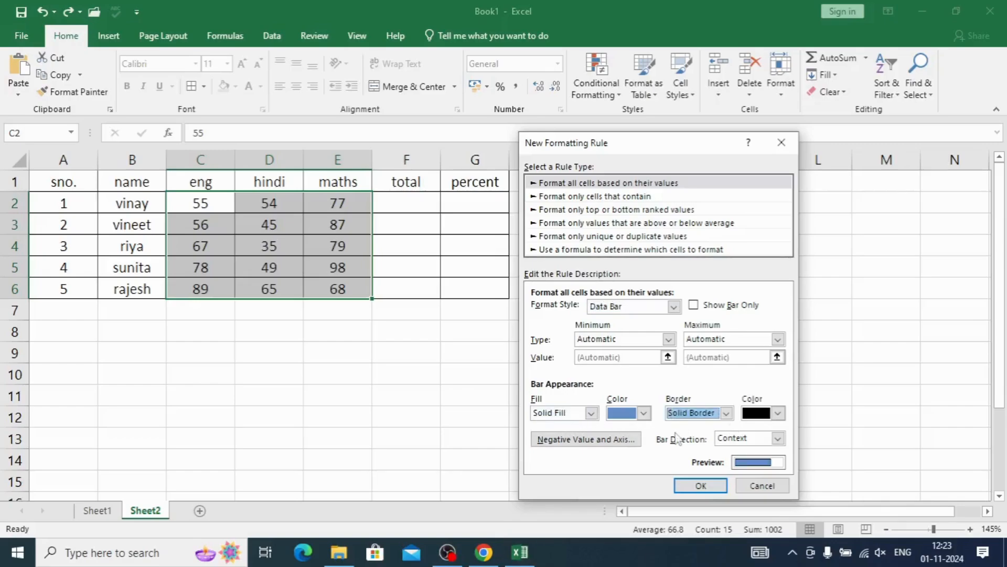
{"action": "left_click", "coordinate": [727, 414]}
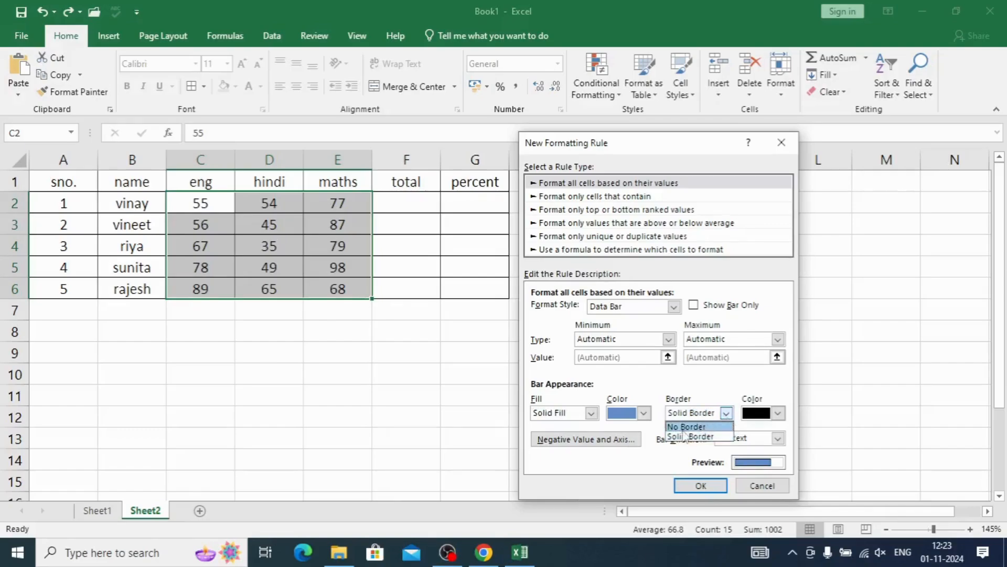
{"action": "left_click", "coordinate": [685, 436]}
{"action": "left_click", "coordinate": [778, 414]}
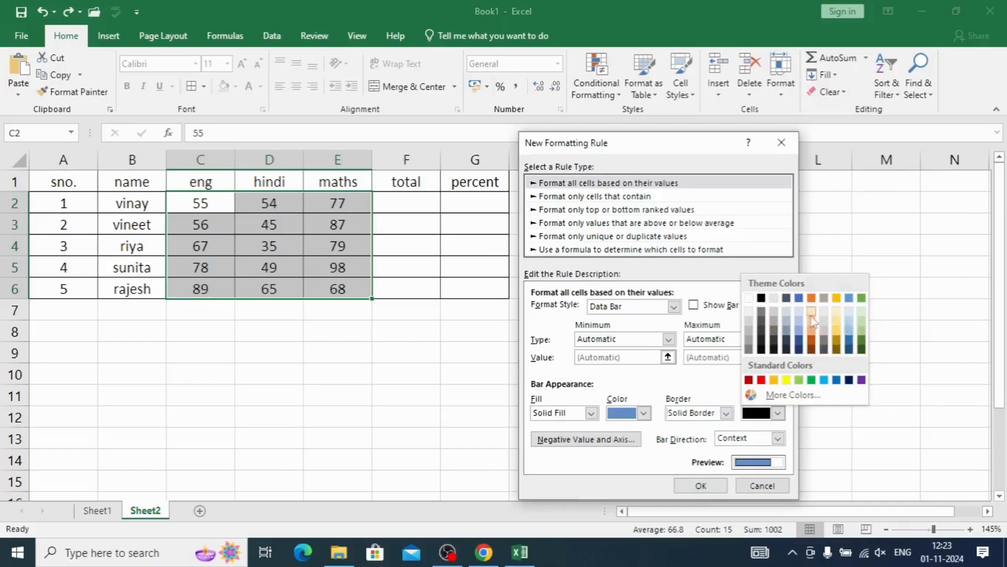
{"action": "left_click", "coordinate": [760, 380]}
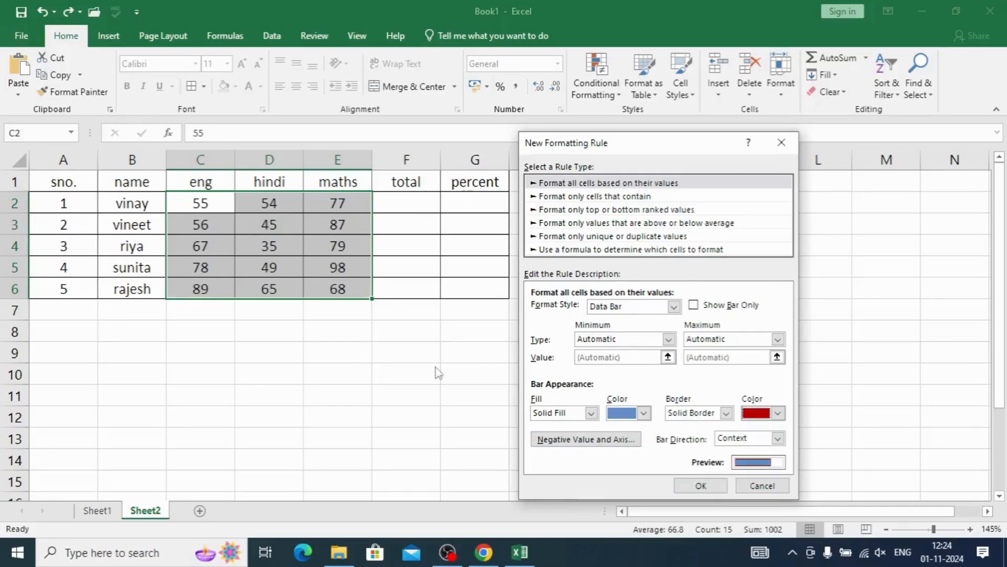
- Apply the custom data bar rule to C2:E6, and undo it
{"action": "left_click", "coordinate": [700, 486]}
{"action": "left_click", "coordinate": [254, 394]}
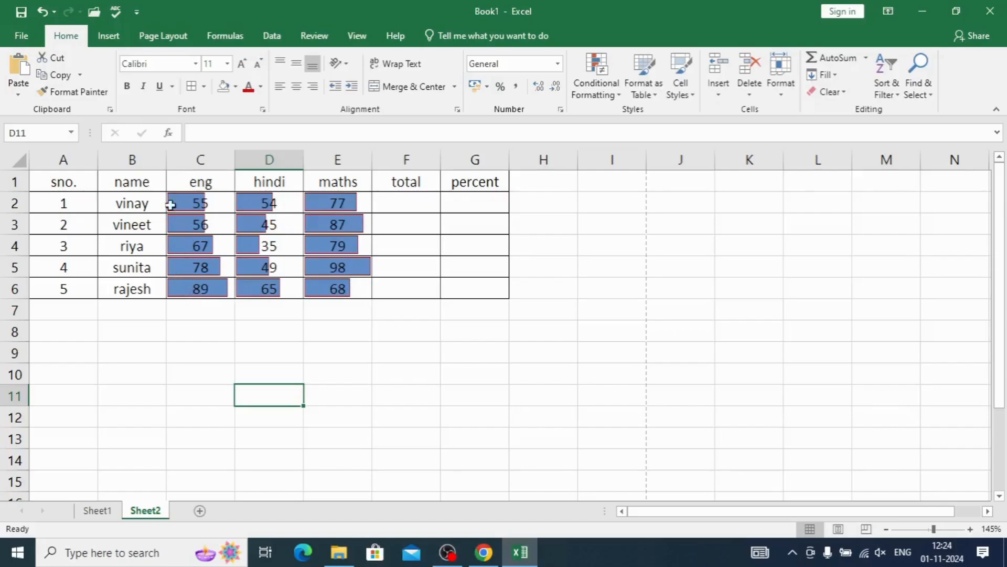
{"action": "key", "text": "ctrl+z"}
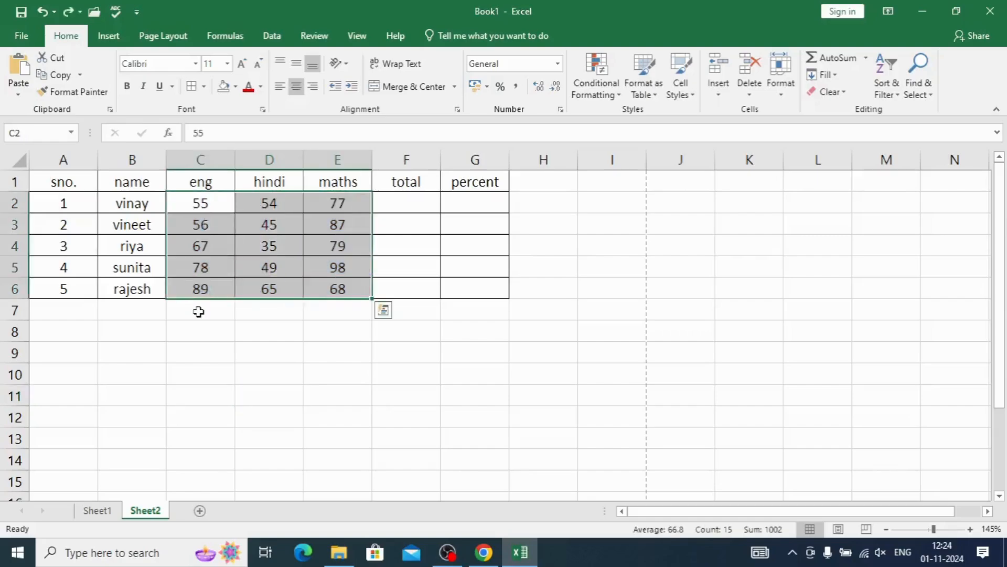
- View the Conditional Formatting Rules Manager for the selected marks and close it without changes
{"action": "left_click", "coordinate": [621, 101]}
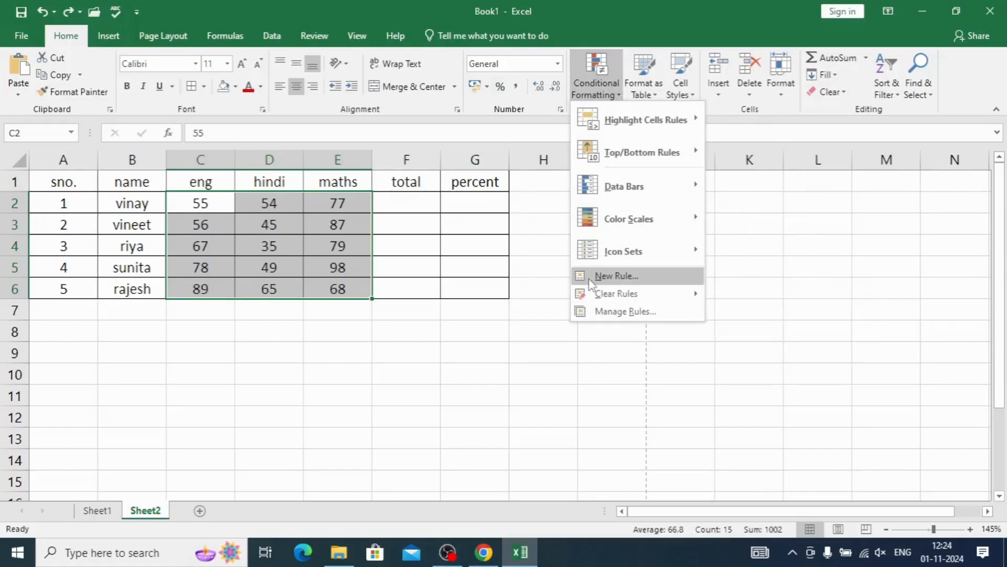
{"action": "left_click", "coordinate": [591, 311]}
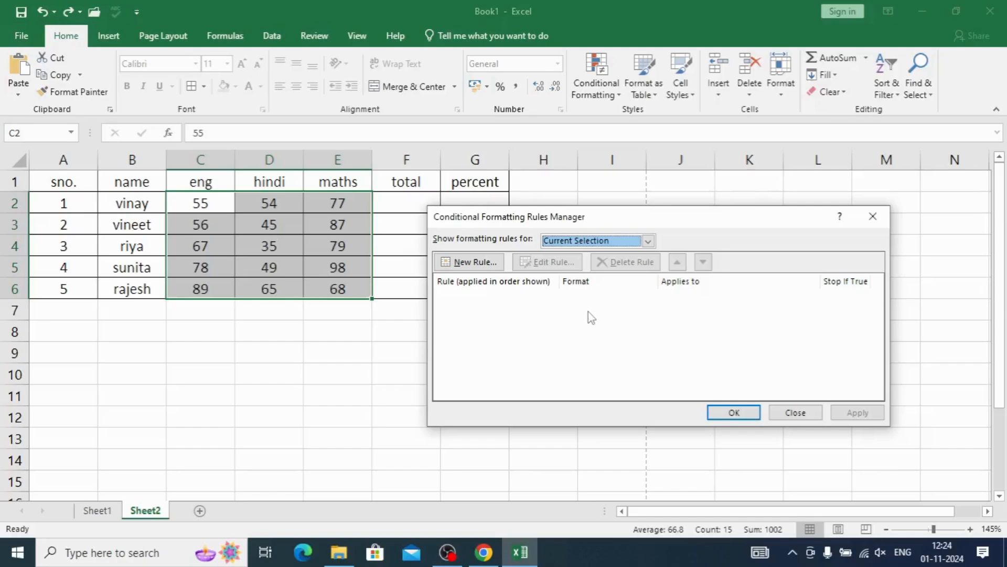
{"action": "left_click", "coordinate": [787, 414]}
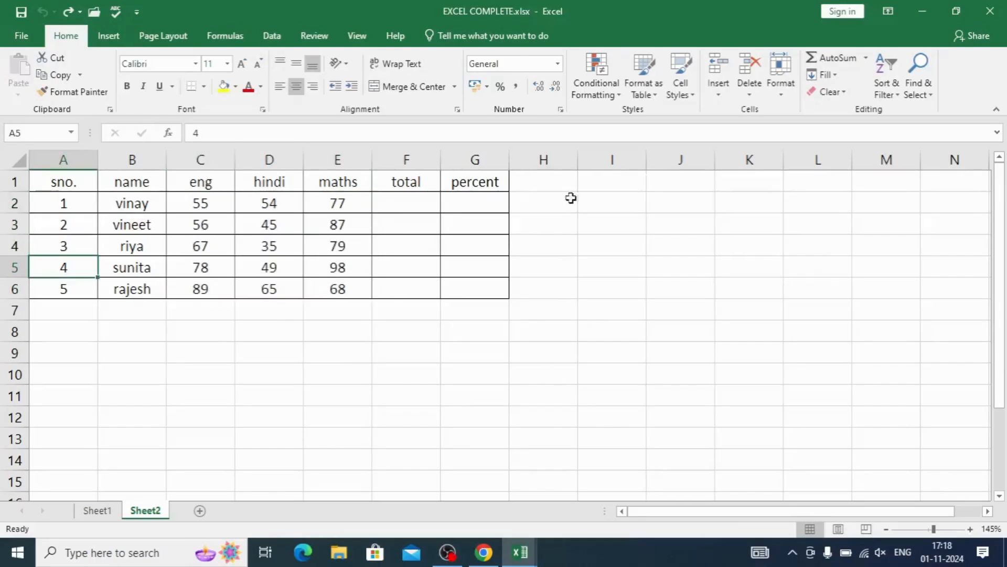
- Format A1:E6 as a table with headers, using the light table style with a solid blue header row
{"action": "left_click", "coordinate": [654, 94]}
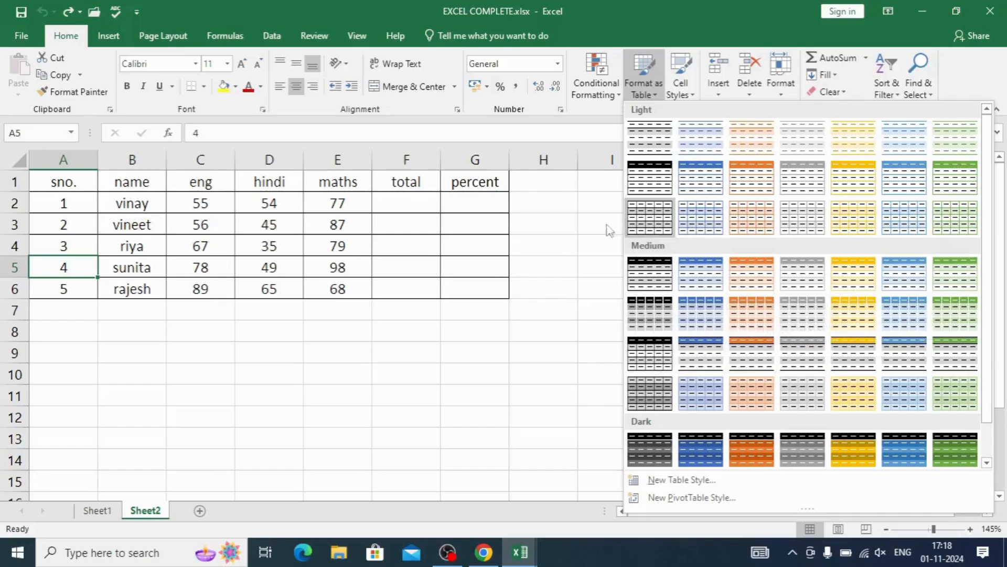
{"action": "left_click", "coordinate": [54, 180]}
{"action": "left_click_drag", "start_coordinate": [46, 178], "coordinate": [334, 288]}
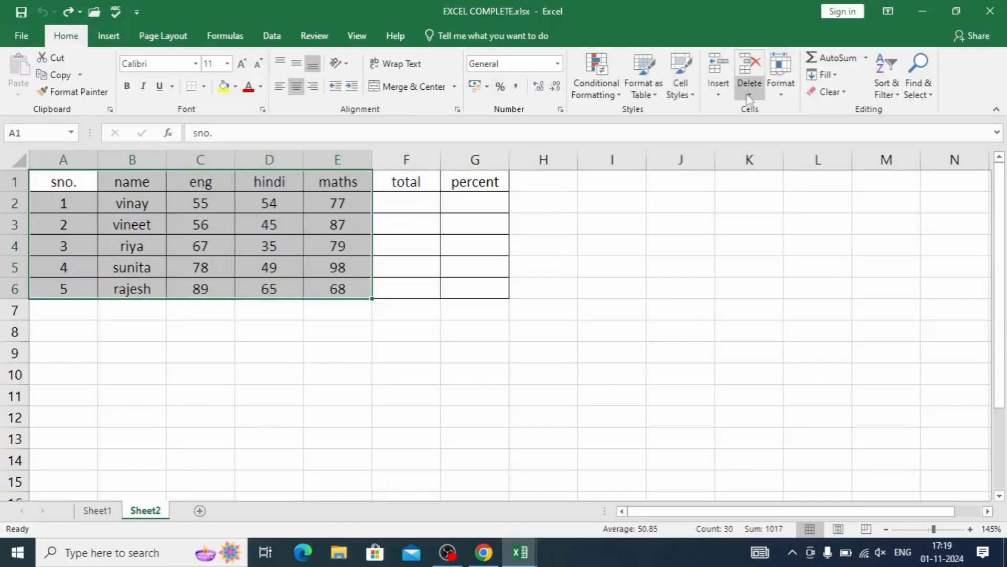
{"action": "left_click", "coordinate": [645, 86]}
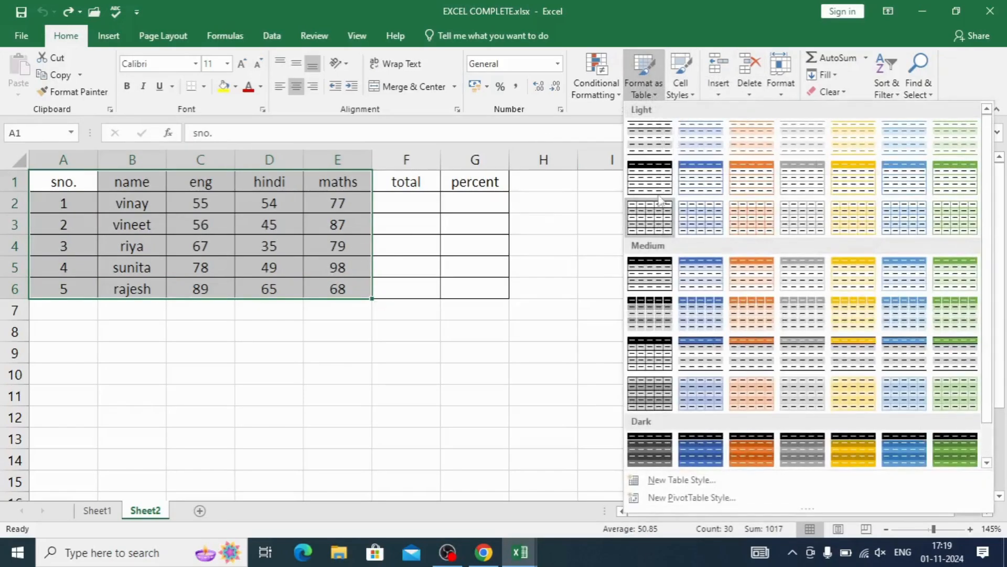
{"action": "left_click", "coordinate": [896, 181]}
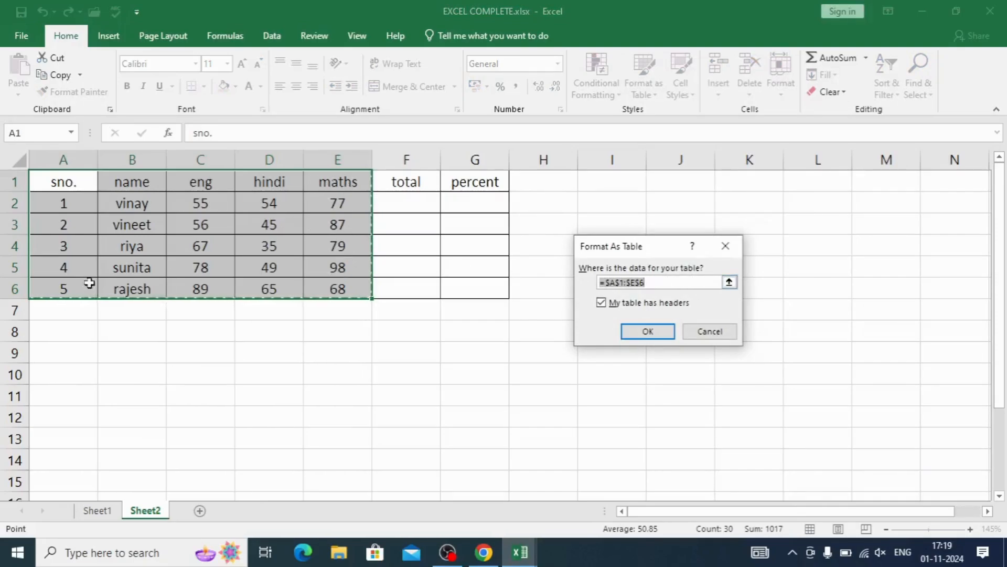
{"action": "left_click", "coordinate": [647, 334]}
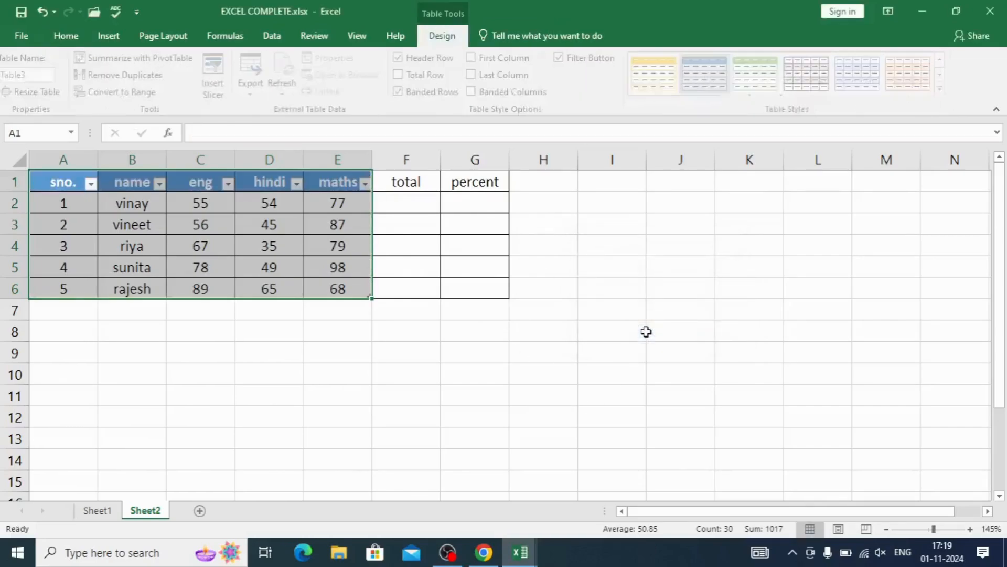
{"action": "left_click", "coordinate": [230, 376]}
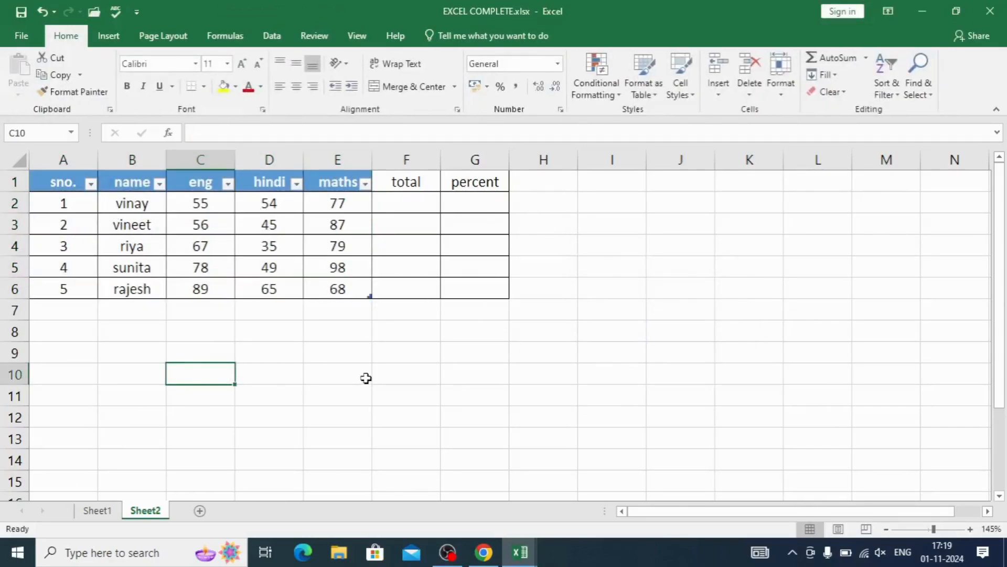
- Filter the hindi column to hide the rows with marks 45 and 54
{"action": "left_click", "coordinate": [297, 185]}
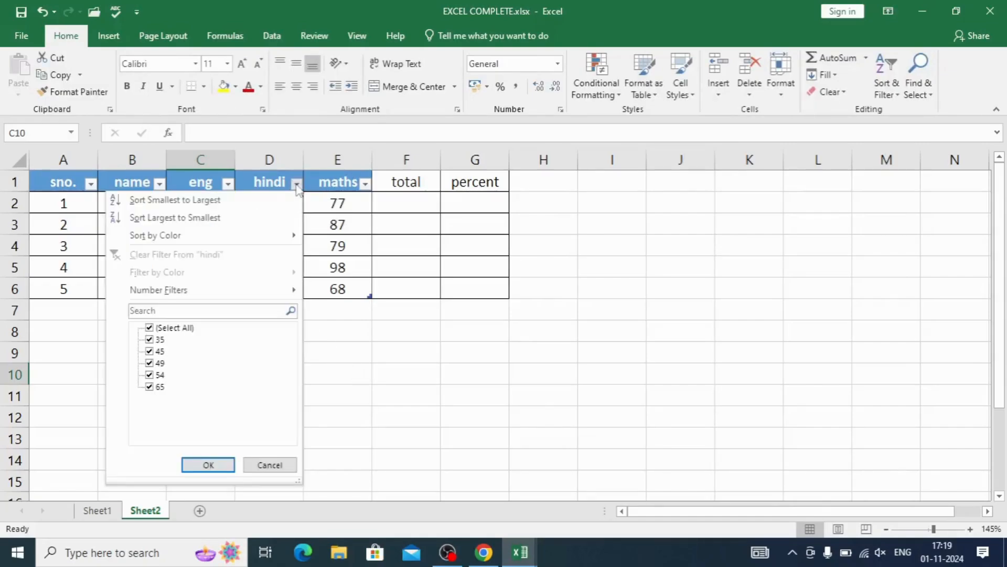
{"action": "left_click", "coordinate": [150, 351]}
{"action": "left_click", "coordinate": [149, 375]}
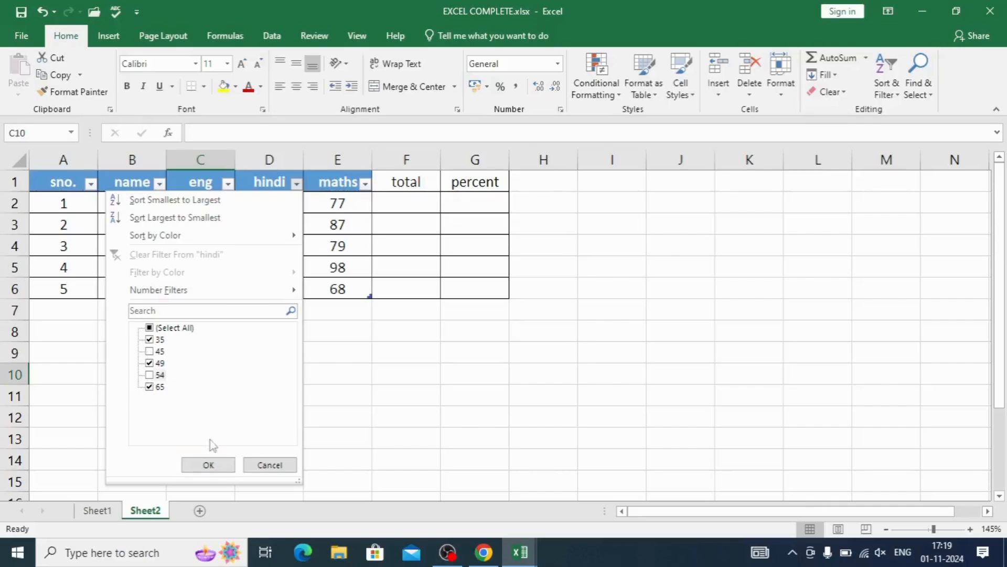
{"action": "left_click", "coordinate": [205, 465]}
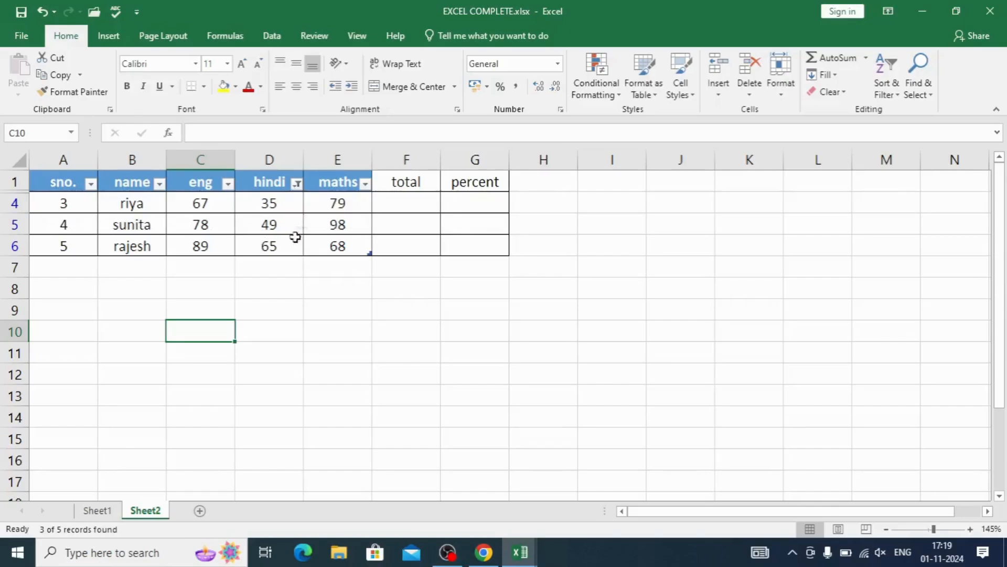
- Look at the eng column's filter choices without changing them, and include 45 and 54 again in the hindi filter
{"action": "left_click", "coordinate": [228, 183]}
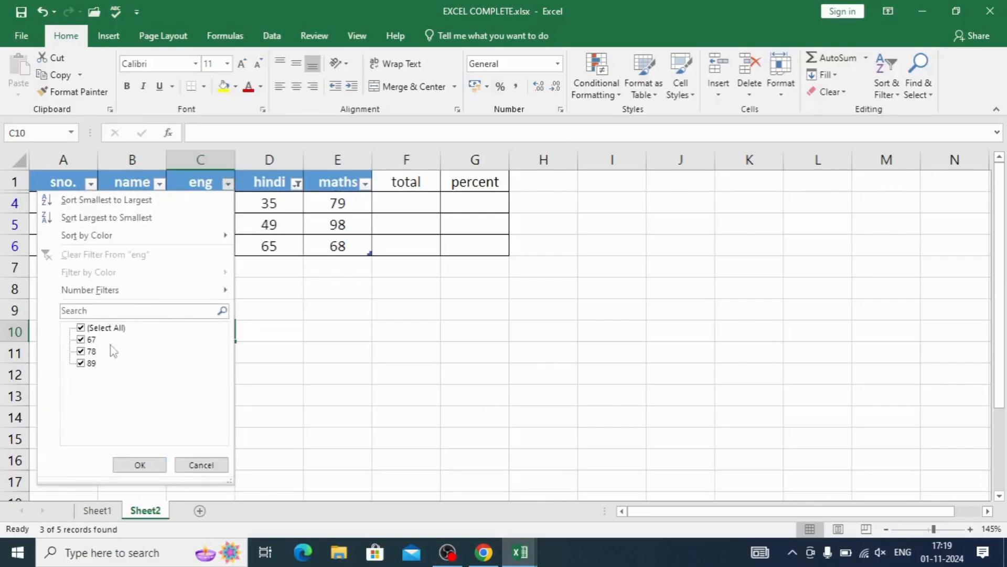
{"action": "left_click", "coordinate": [201, 465]}
{"action": "left_click", "coordinate": [296, 183]}
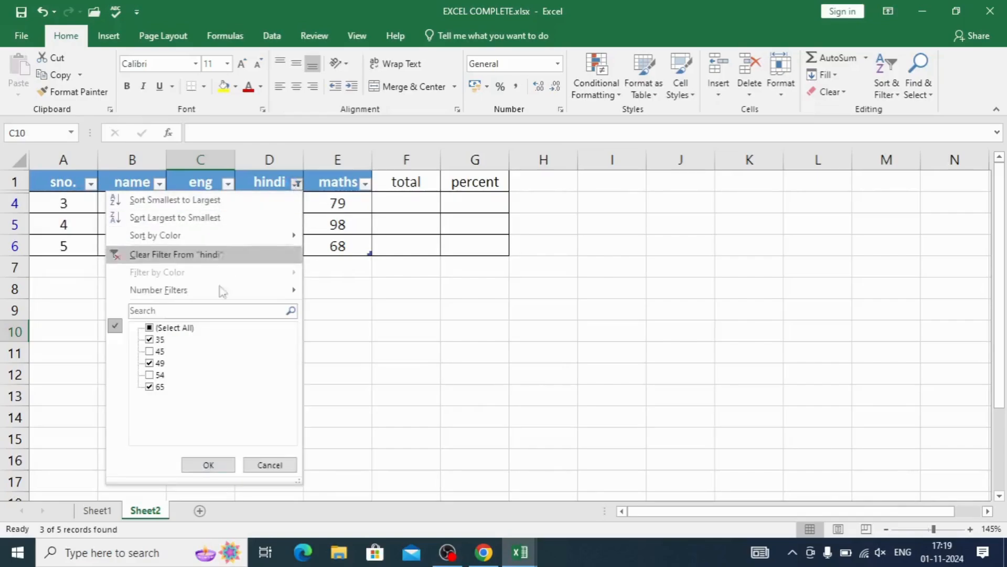
{"action": "left_click", "coordinate": [151, 351]}
{"action": "left_click", "coordinate": [151, 375]}
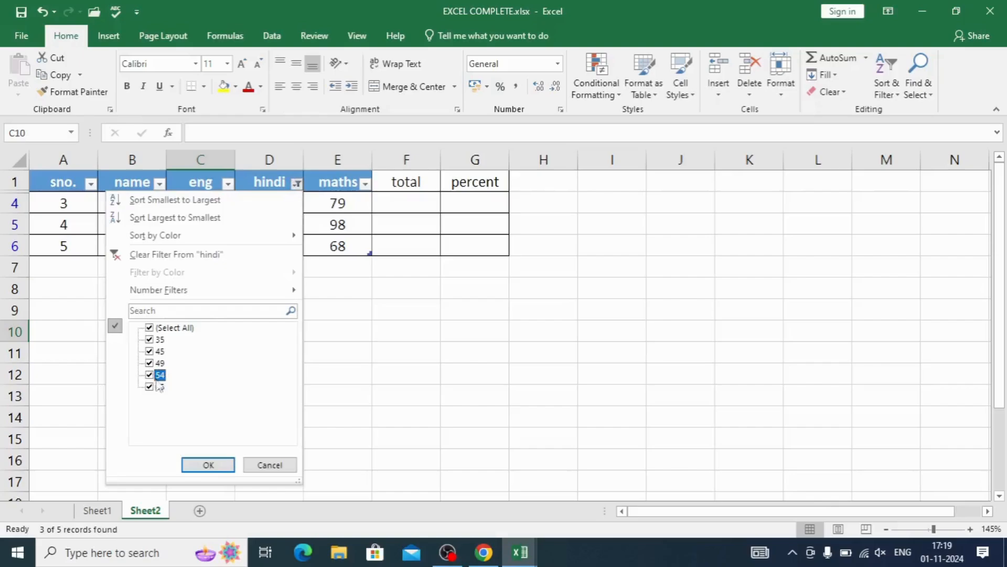
{"action": "left_click", "coordinate": [207, 465]}
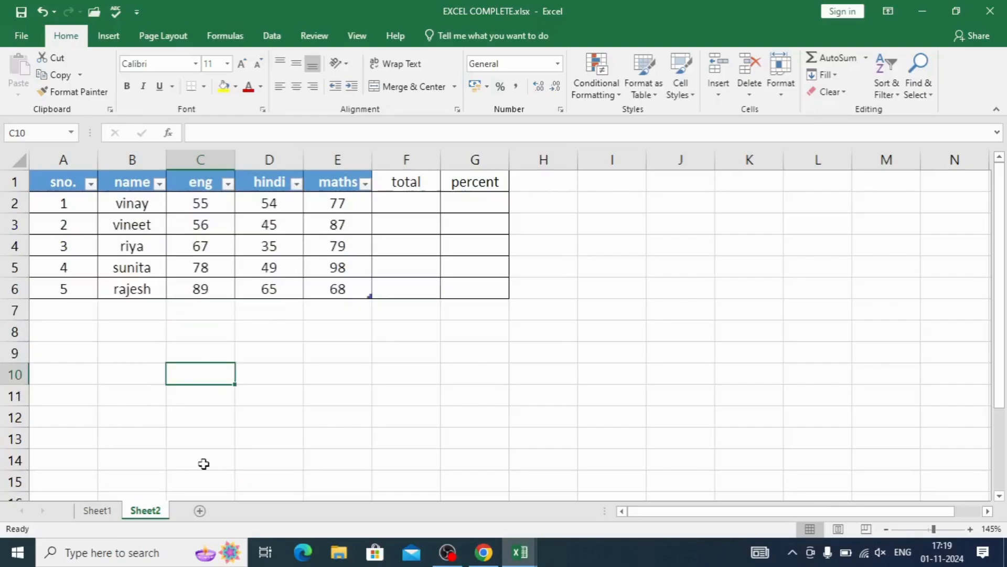
- View the table in print preview, and undo the hindi filter changes and the table formatting of A1:E6
{"action": "left_click", "coordinate": [311, 412]}
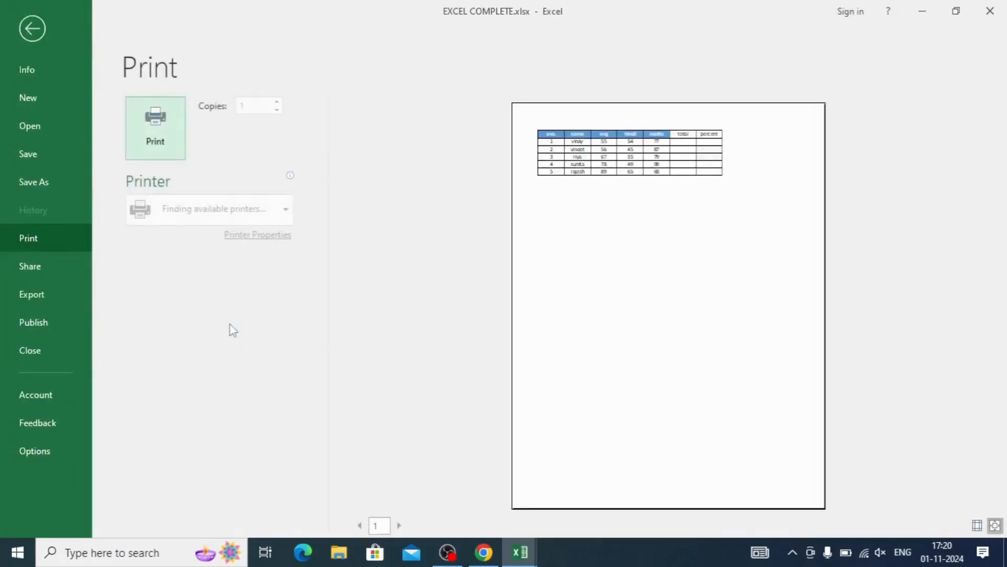
{"action": "left_click", "coordinate": [31, 29]}
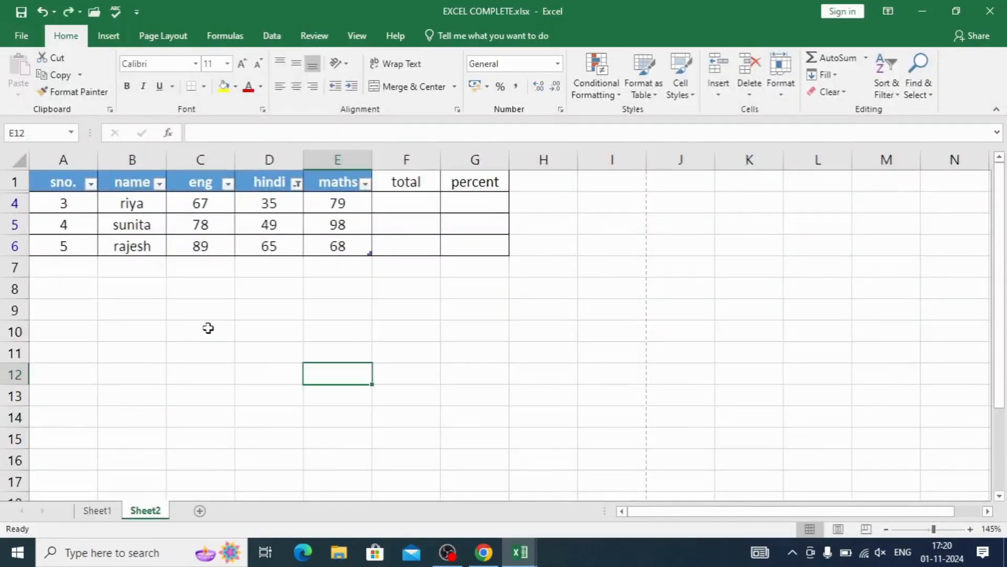
{"action": "key", "text": "ctrl+z"}
{"action": "key", "text": "ctrl+z"}
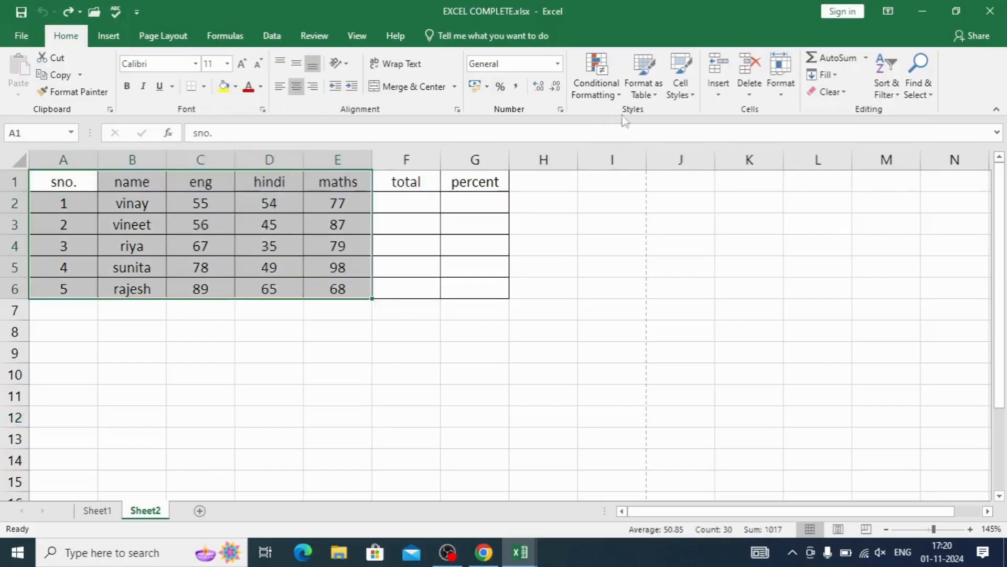
- Format A1:E6 as a table with headers using the dark orange table style, and undo the formatting
{"action": "left_click", "coordinate": [644, 78]}
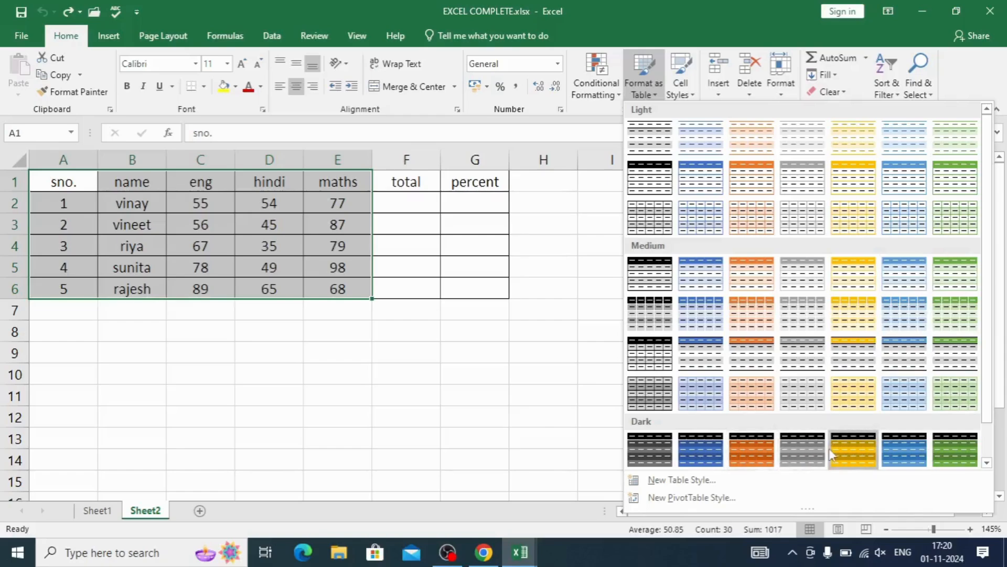
{"action": "left_click", "coordinate": [756, 448]}
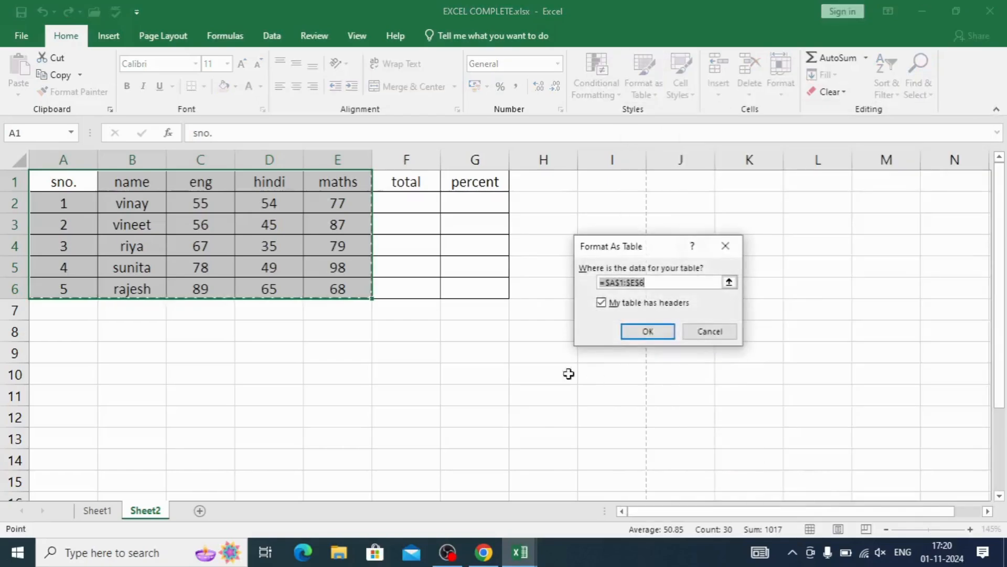
{"action": "left_click", "coordinate": [647, 331]}
{"action": "left_click", "coordinate": [220, 396]}
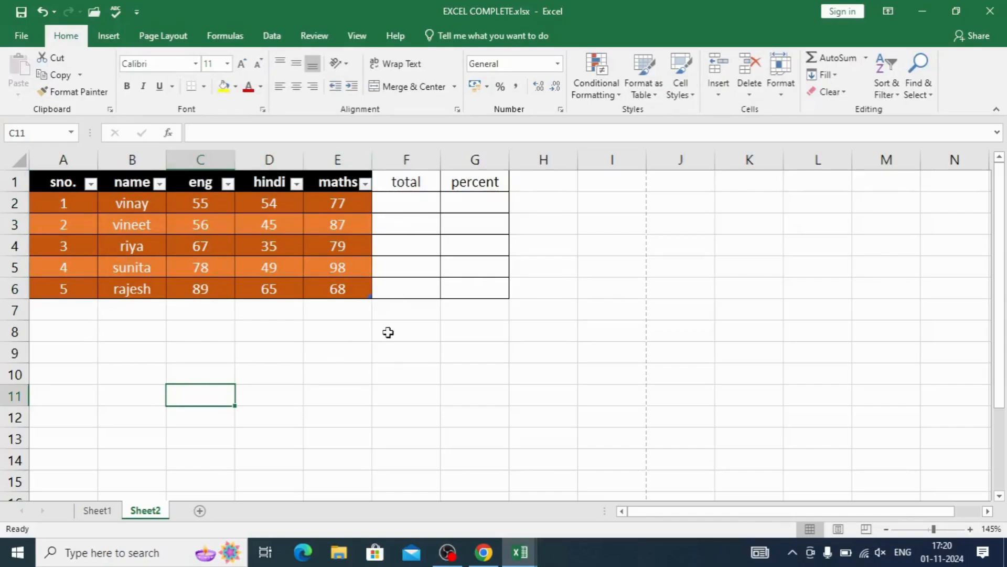
{"action": "key", "text": "ctrl+z"}
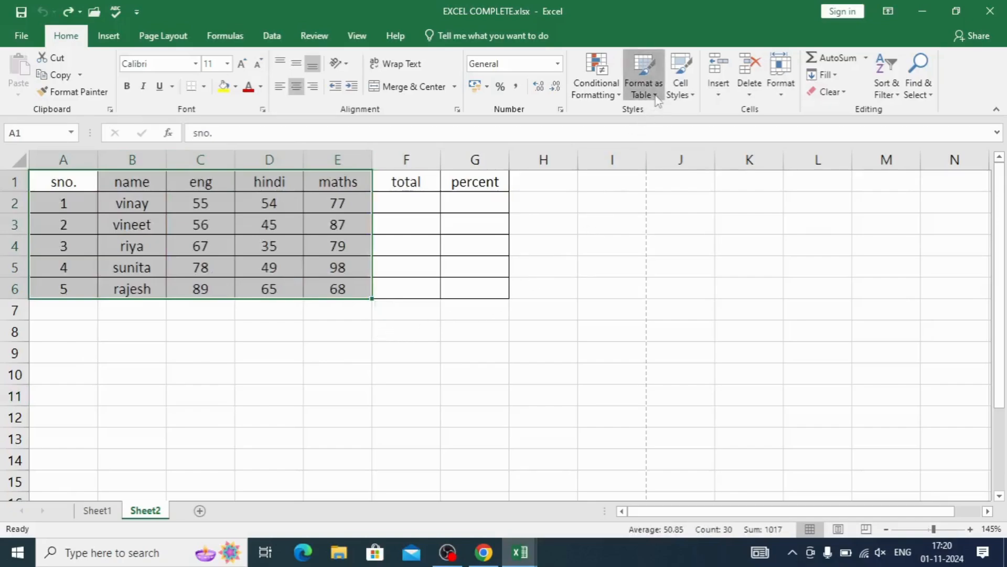
- Start a new custom table style and name it "my style 1"
{"action": "left_click", "coordinate": [644, 82]}
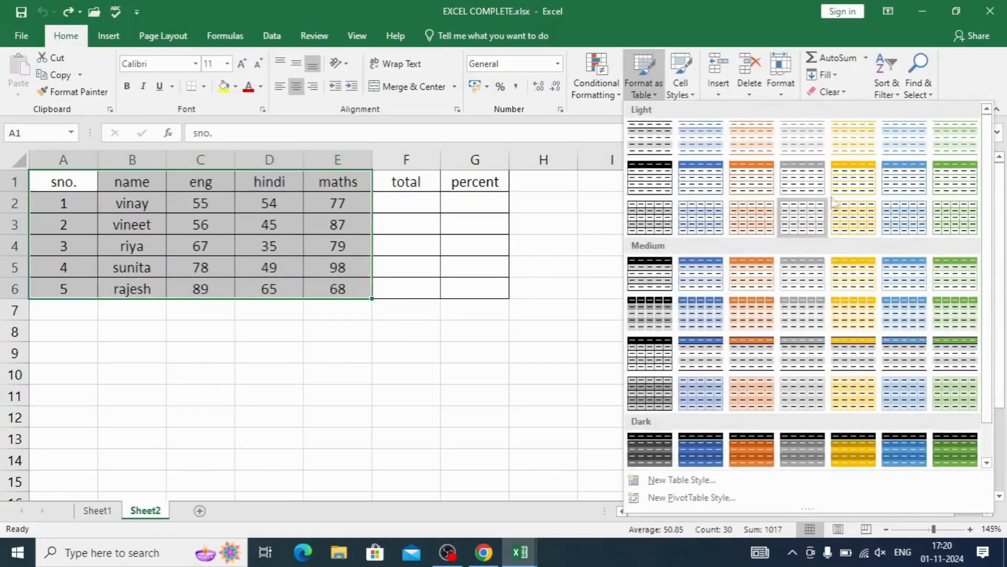
{"action": "left_click", "coordinate": [678, 479]}
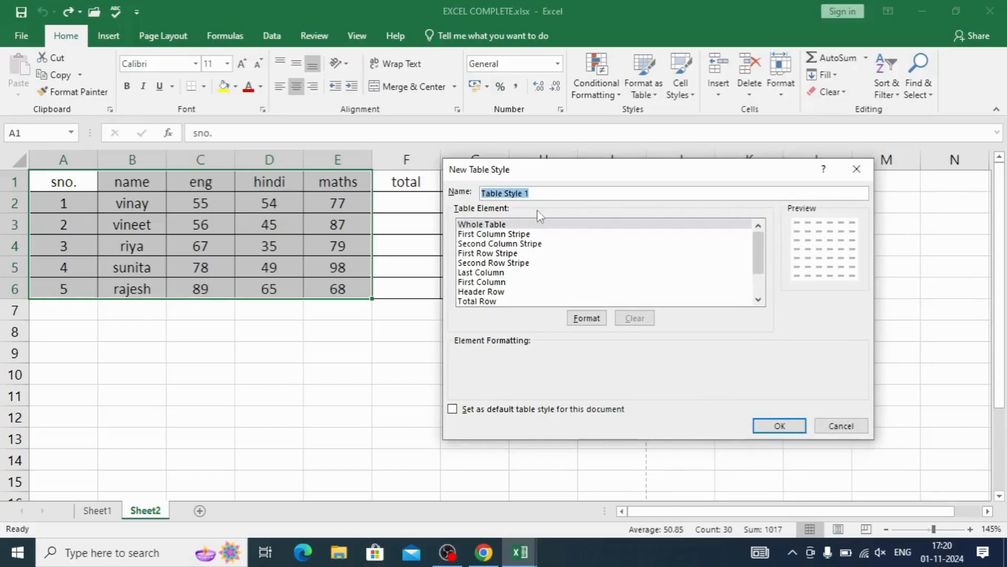
{"action": "left_click", "coordinate": [534, 193]}
{"action": "left_click_drag", "start_coordinate": [548, 193], "coordinate": [467, 192]}
{"action": "type", "text": "my"}
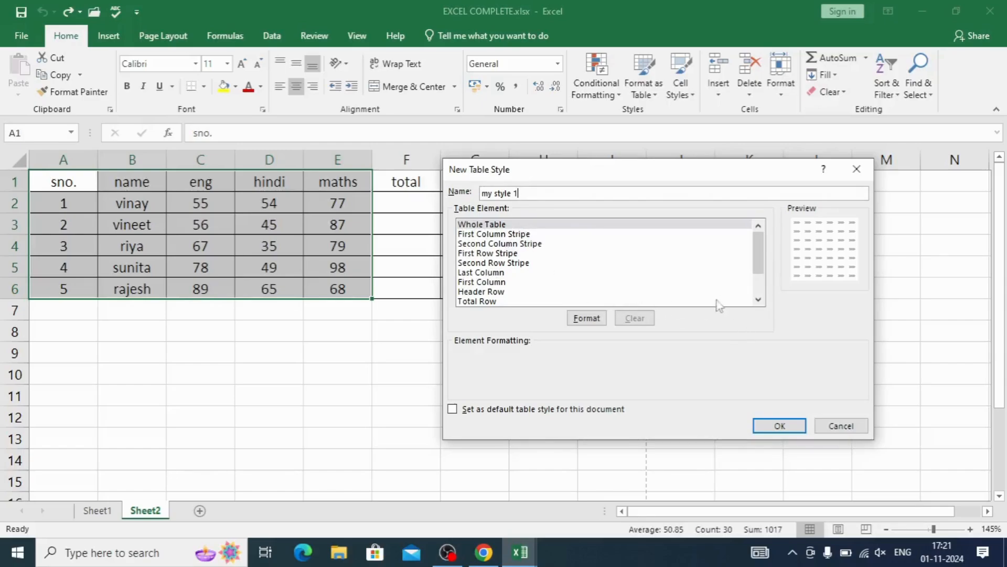
- Give the new style's Whole Table element a dark gray fill and save the style
{"action": "left_click", "coordinate": [587, 318]}
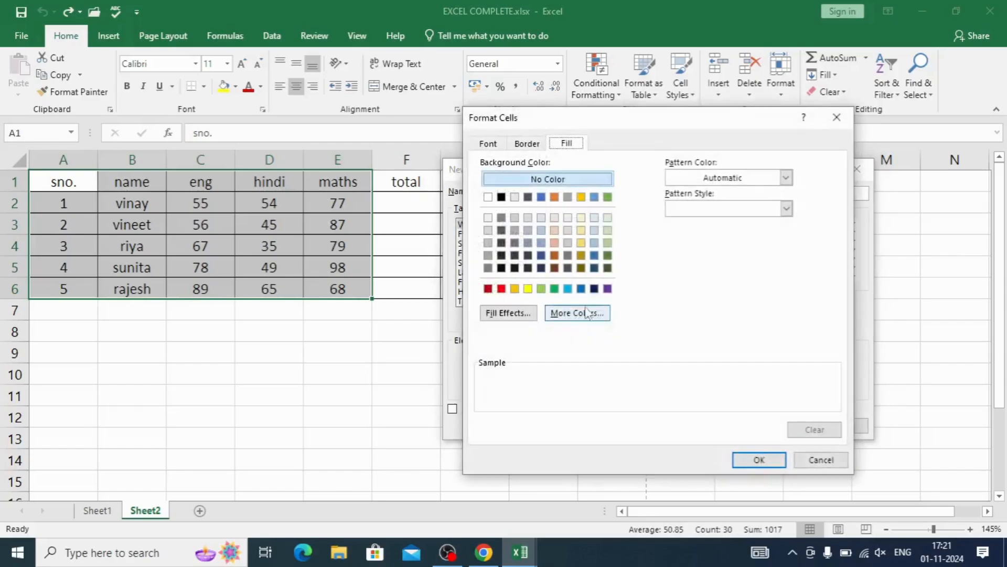
{"action": "left_click", "coordinate": [581, 242]}
{"action": "left_click", "coordinate": [567, 255]}
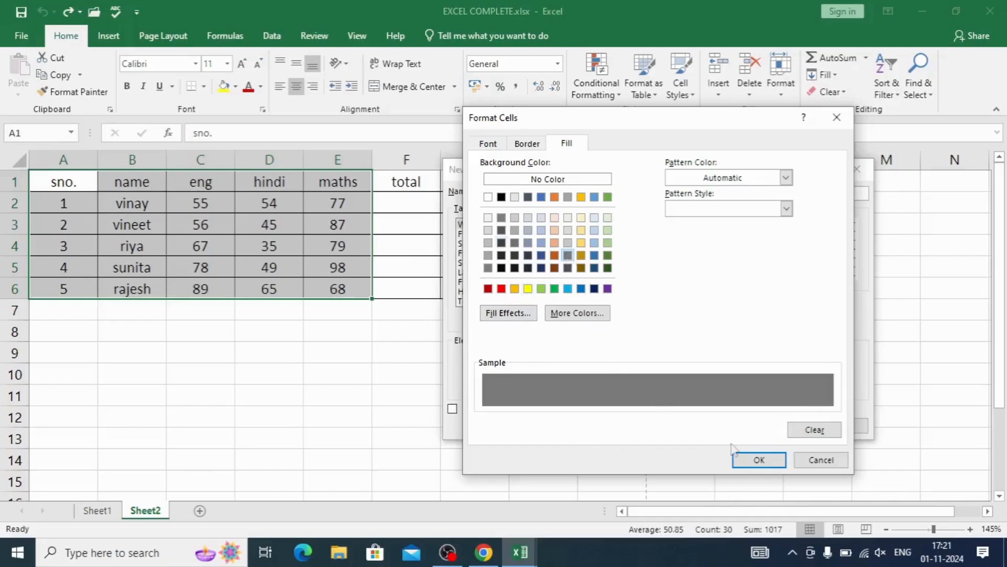
{"action": "left_click", "coordinate": [759, 460]}
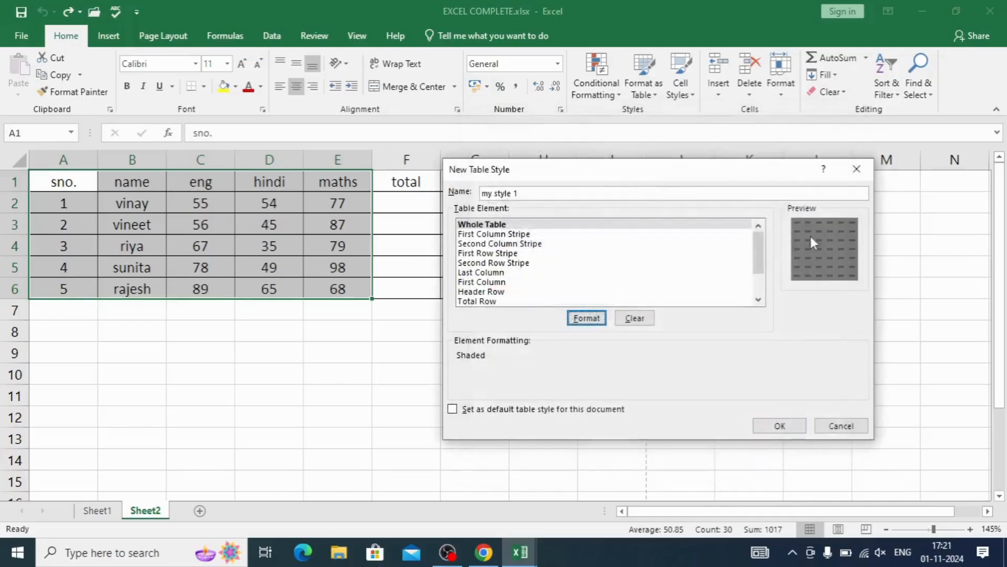
{"action": "left_click", "coordinate": [779, 425]}
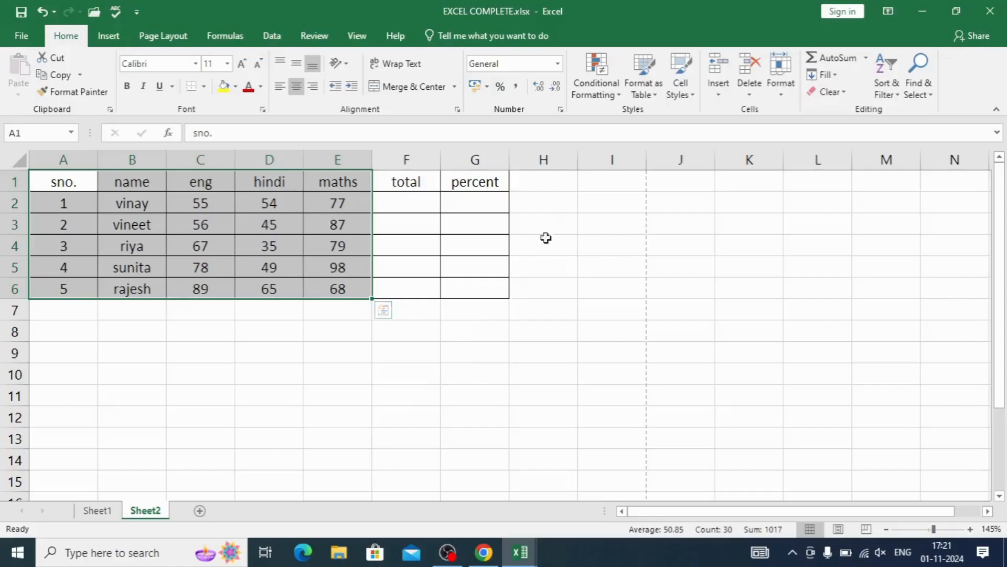
- Format A1:E6 as a table with headers using the custom dark gray style, and undo the formatting
{"action": "left_click", "coordinate": [659, 93]}
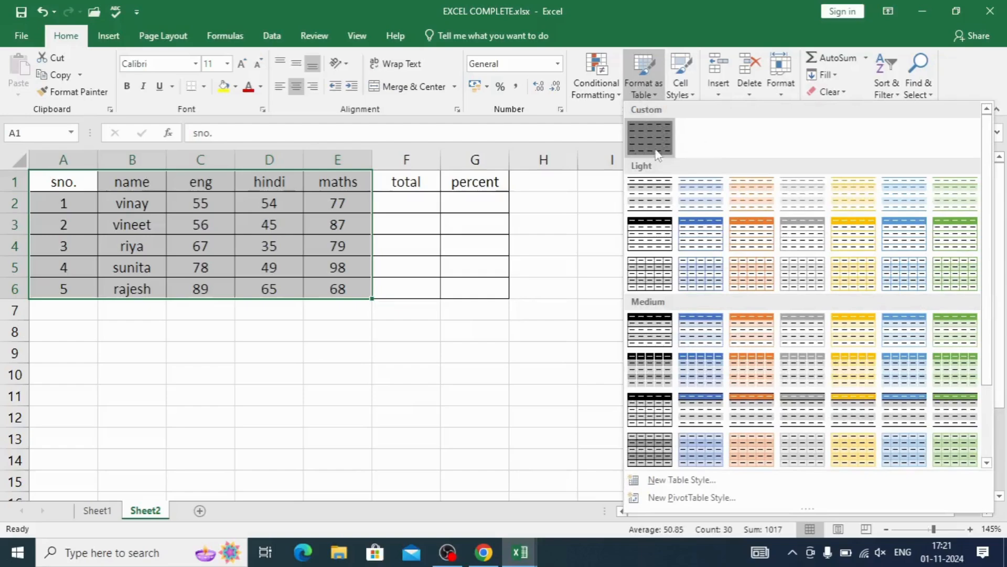
{"action": "left_click", "coordinate": [644, 130]}
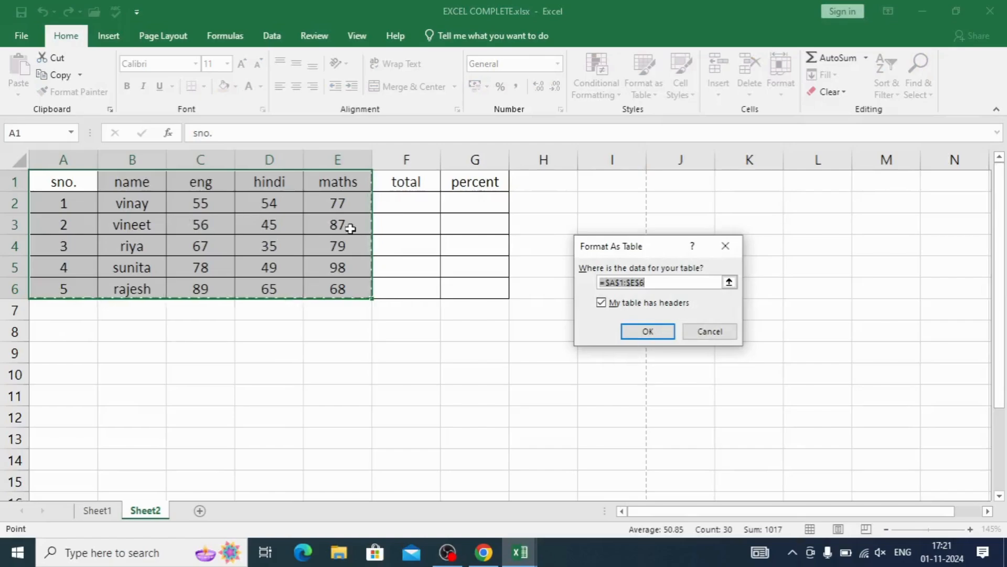
{"action": "left_click", "coordinate": [646, 331]}
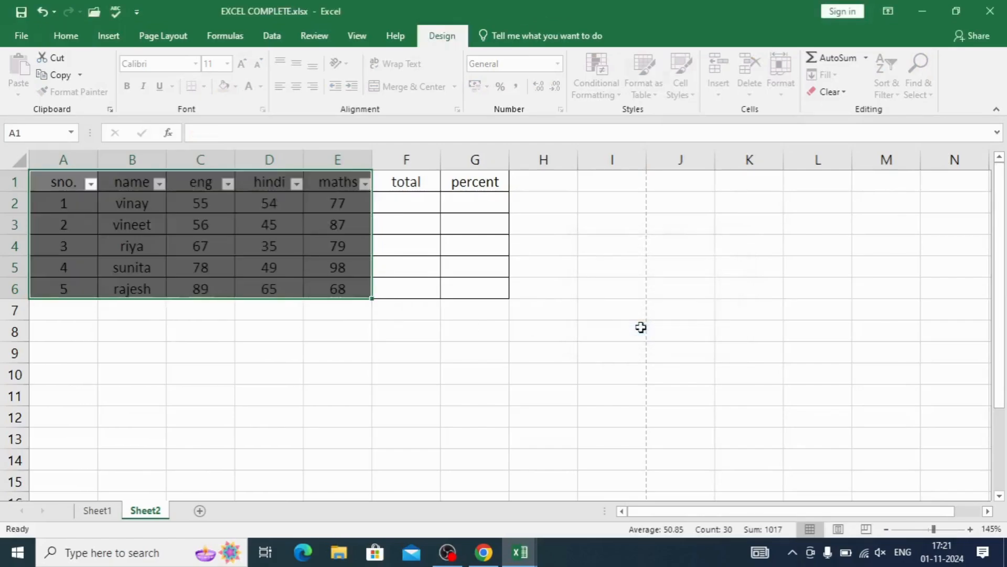
{"action": "left_click", "coordinate": [267, 384]}
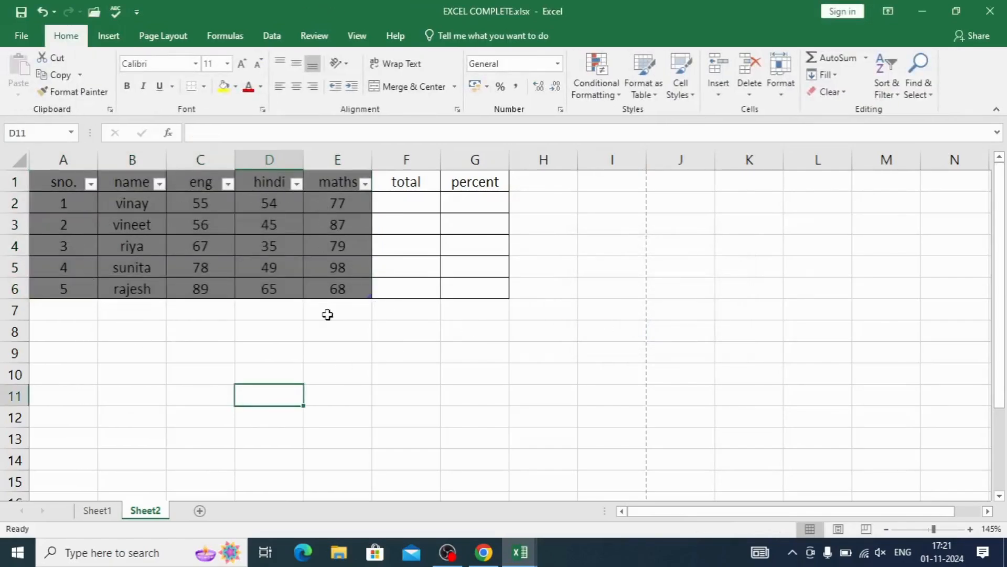
{"action": "key", "text": "ctrl+z"}
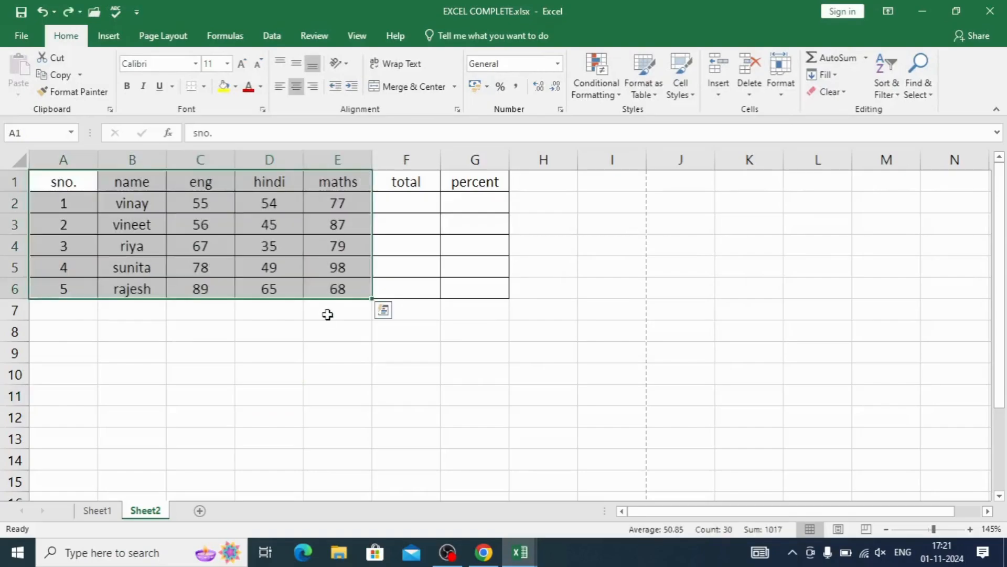
- Start another new table style and give its First Column Stripe a dark gray fill
{"action": "left_click", "coordinate": [644, 79]}
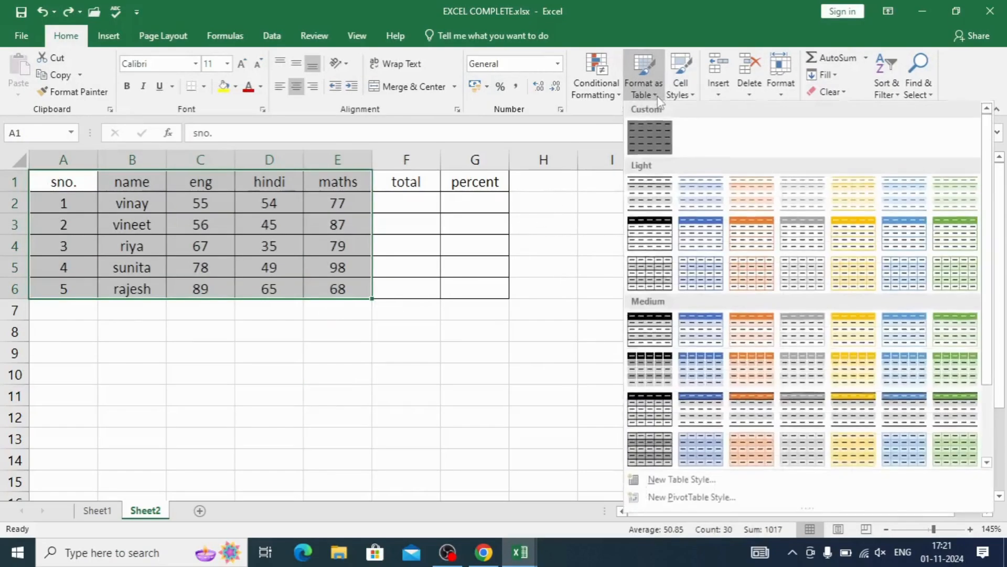
{"action": "left_click", "coordinate": [677, 481]}
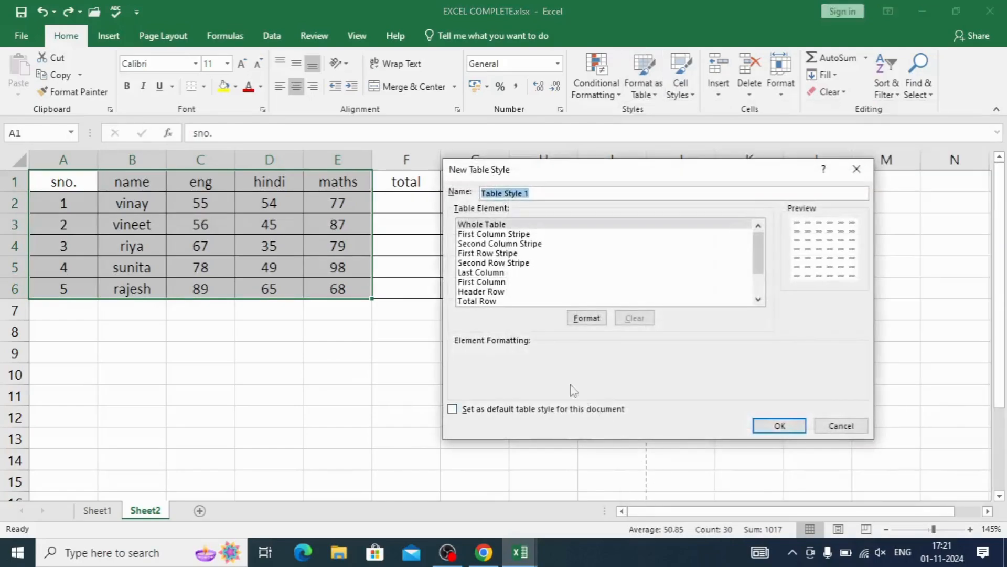
{"action": "left_click", "coordinate": [470, 236]}
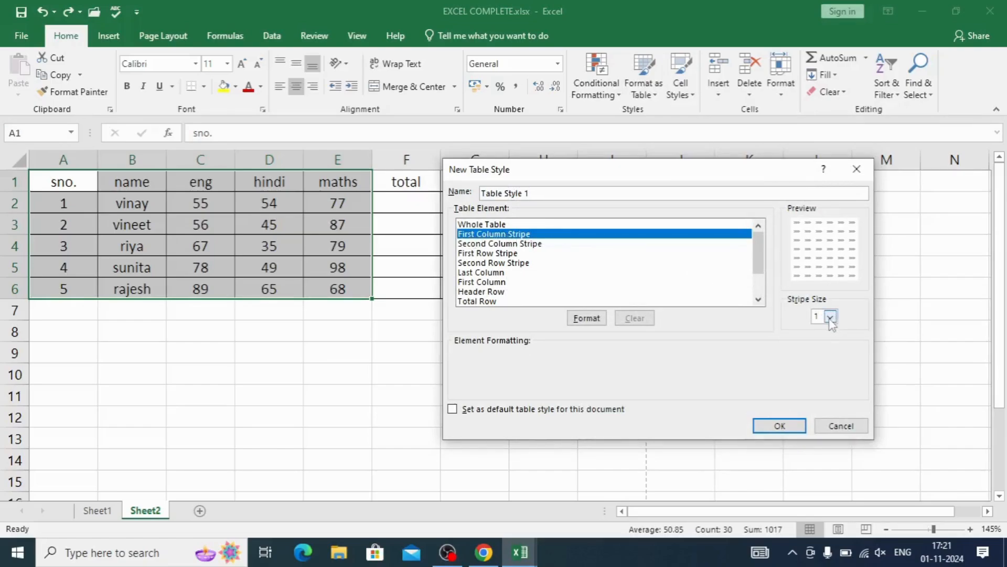
{"action": "left_click", "coordinate": [573, 318]}
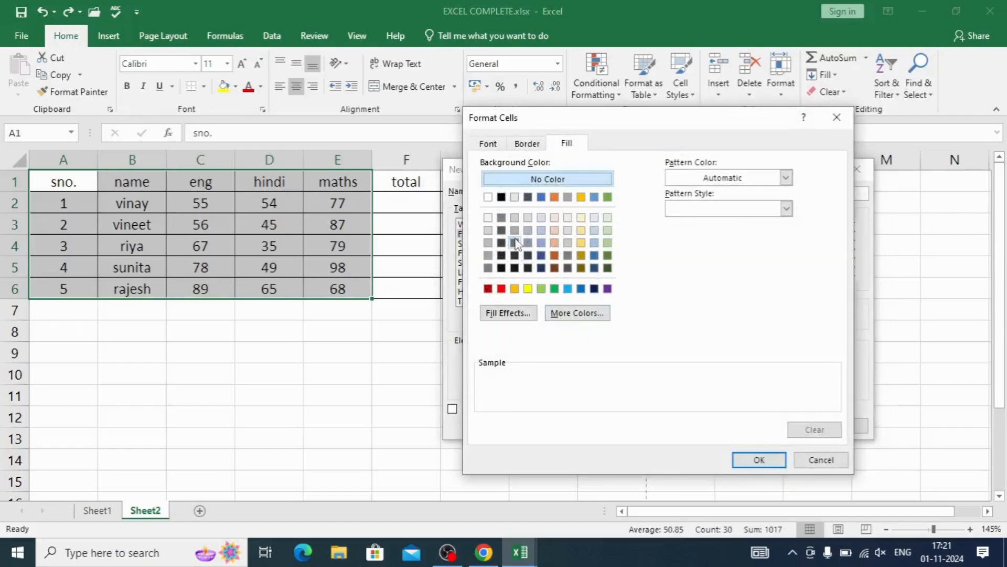
{"action": "left_click", "coordinate": [516, 243]}
{"action": "left_click", "coordinate": [759, 459]}
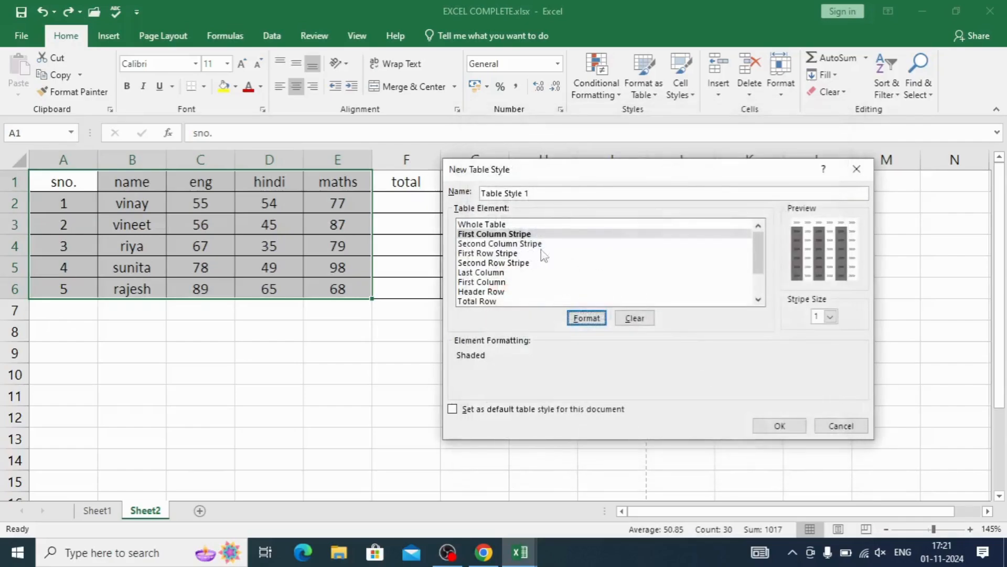
- Give the Second Column Stripe an orange fill and save the style under the name "Table Style 3"
{"action": "left_click", "coordinate": [512, 244]}
{"action": "left_click", "coordinate": [587, 318]}
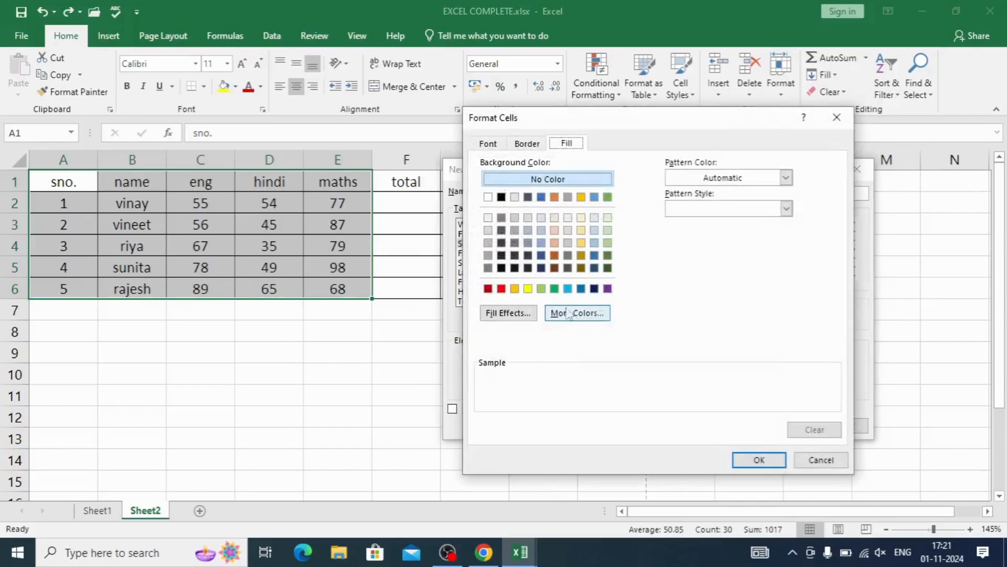
{"action": "left_click", "coordinate": [515, 288]}
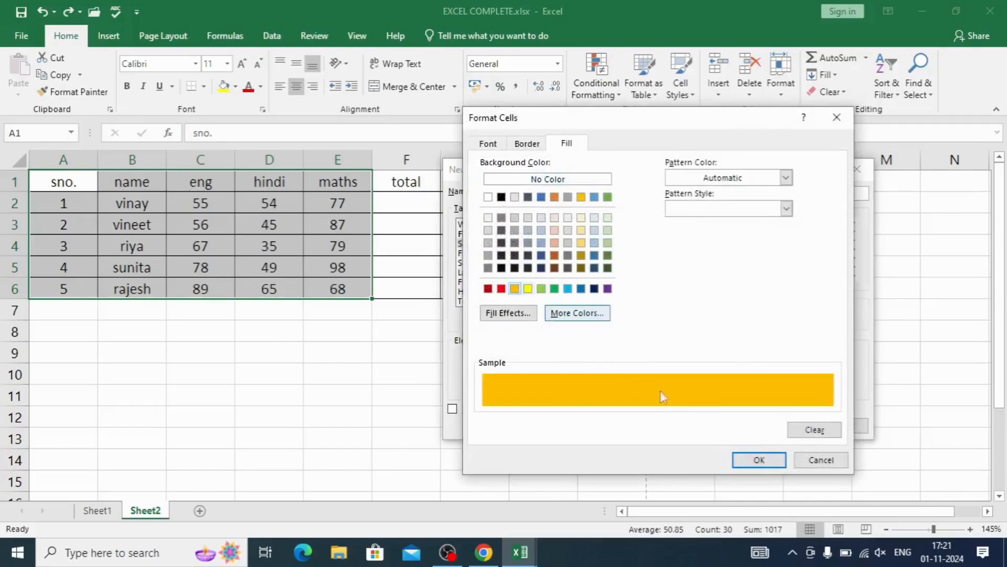
{"action": "left_click", "coordinate": [759, 460]}
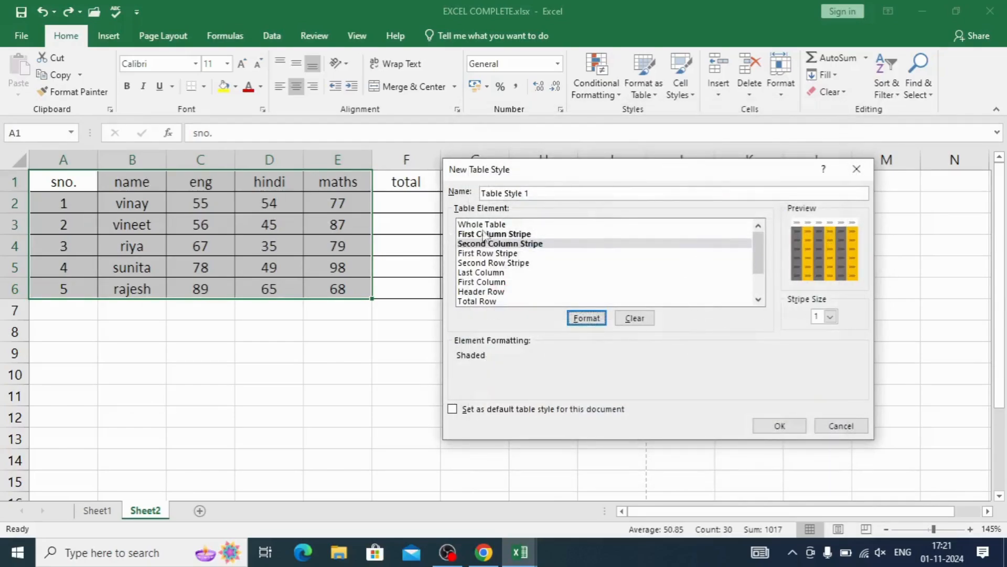
{"action": "left_click", "coordinate": [530, 192]}
{"action": "key", "text": "BackSpace"}
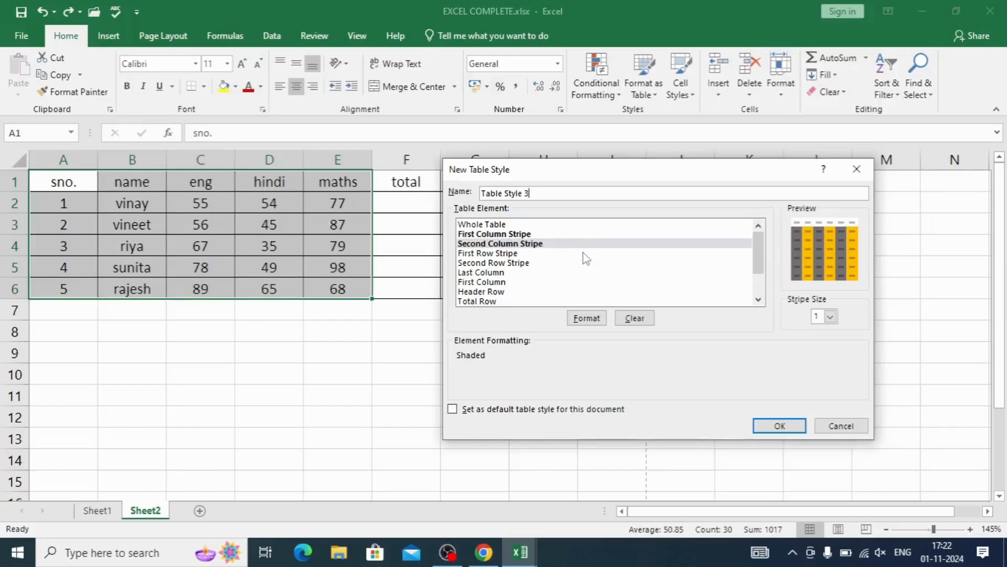
{"action": "left_click", "coordinate": [780, 426]}
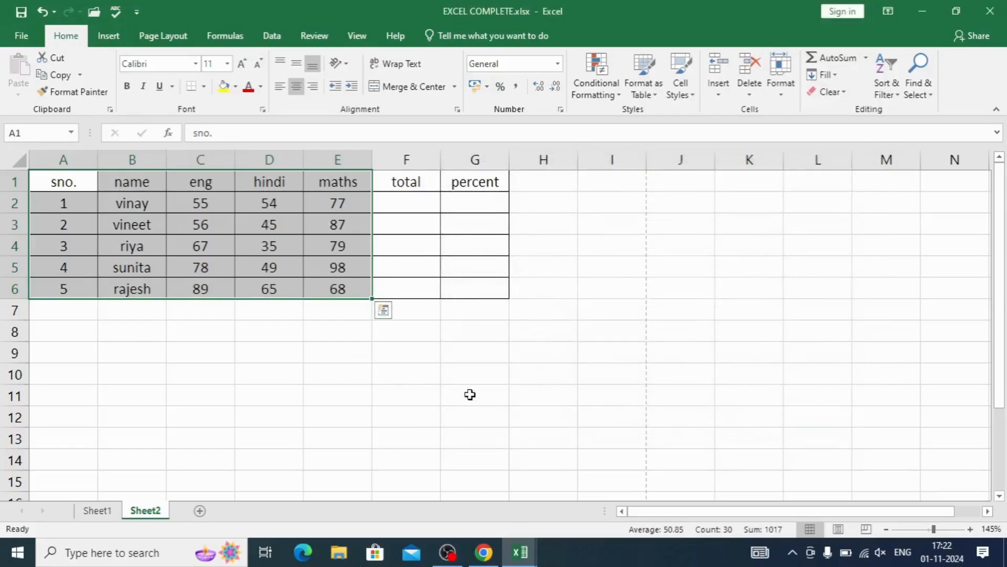
- Reselect A1:E6 and look at the custom styles offered for formatting it as a table, without applying any
{"action": "left_click", "coordinate": [521, 366]}
{"action": "left_click_drag", "start_coordinate": [67, 184], "coordinate": [336, 292]}
{"action": "left_click", "coordinate": [645, 88]}
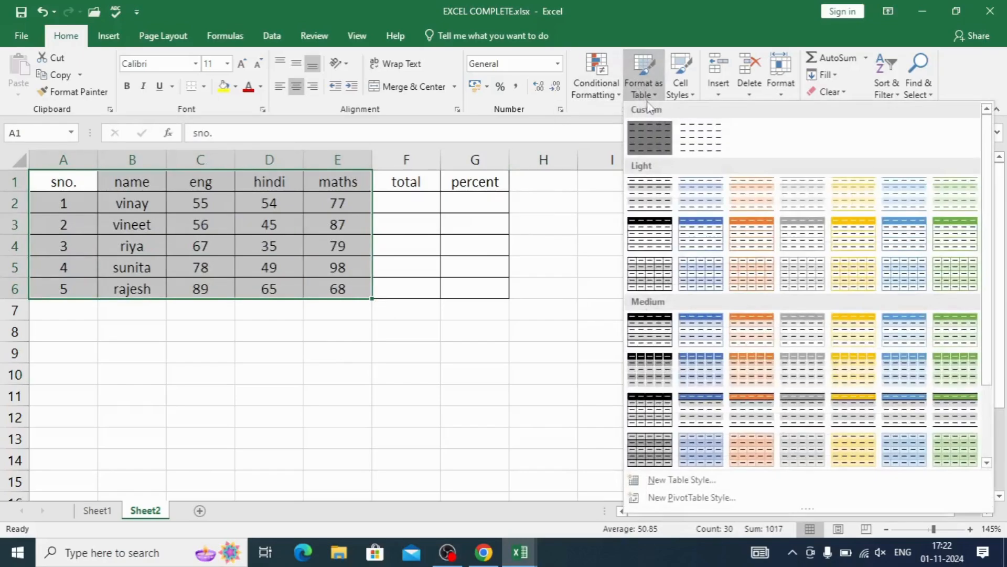
{"action": "left_click", "coordinate": [537, 455]}
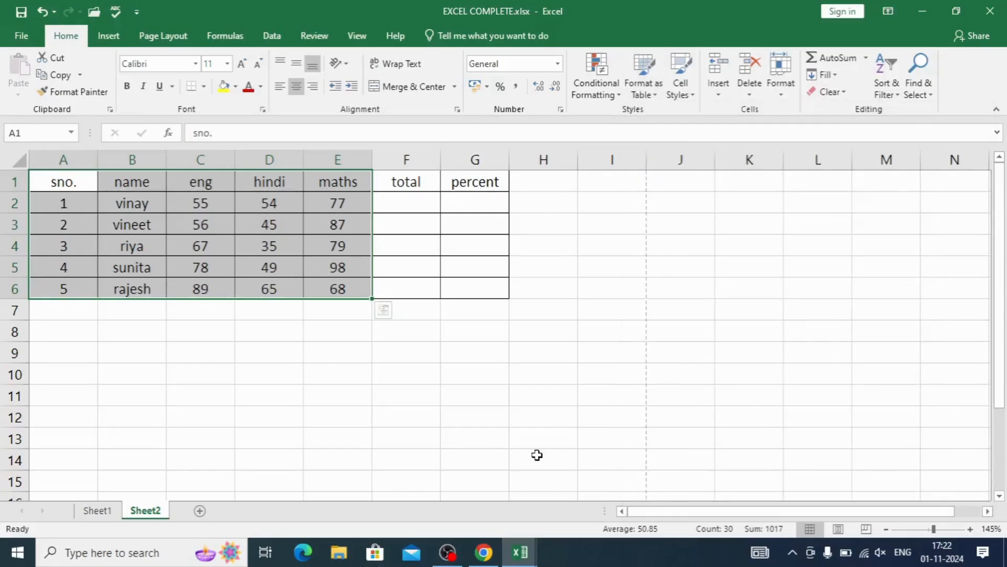
- Apply the Accent2 cell style to A1:E6, and undo it
{"action": "left_click", "coordinate": [694, 99]}
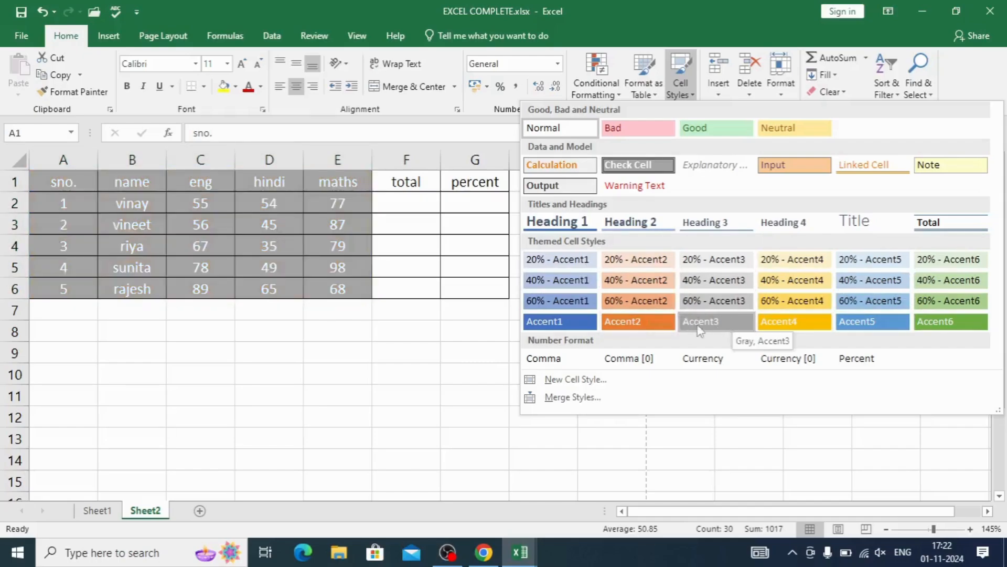
{"action": "left_click", "coordinate": [652, 328]}
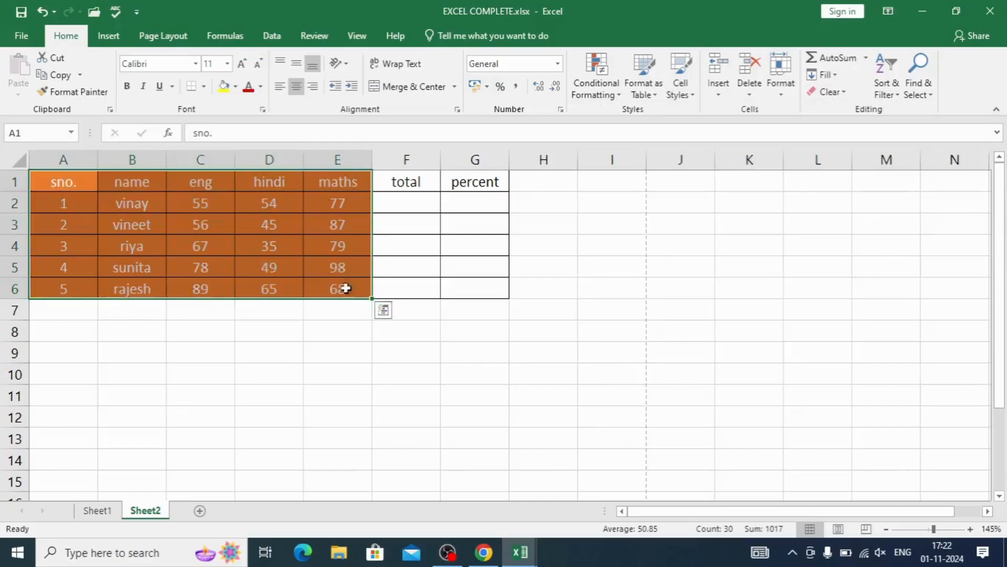
{"action": "left_click", "coordinate": [328, 347]}
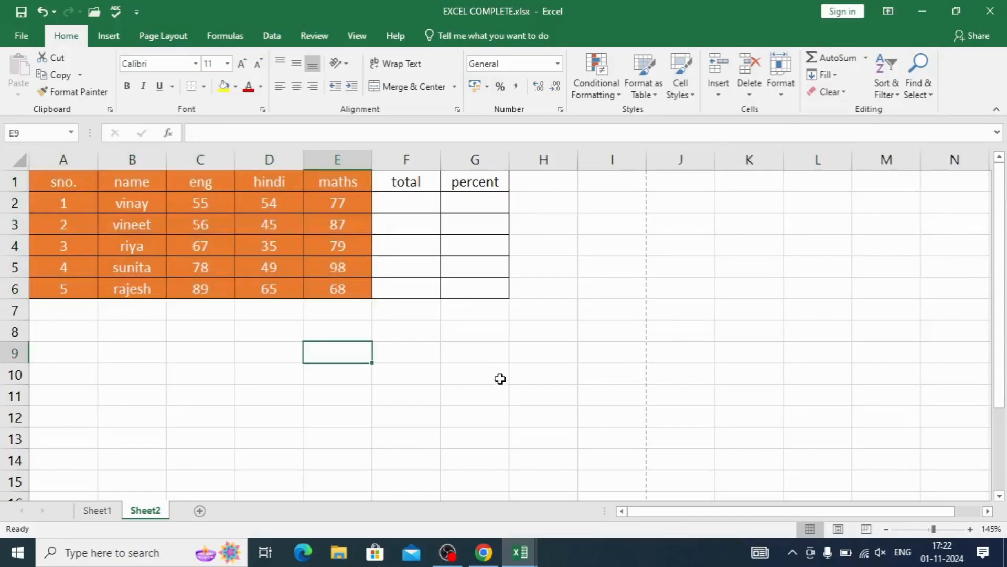
{"action": "key", "text": "ctrl+z"}
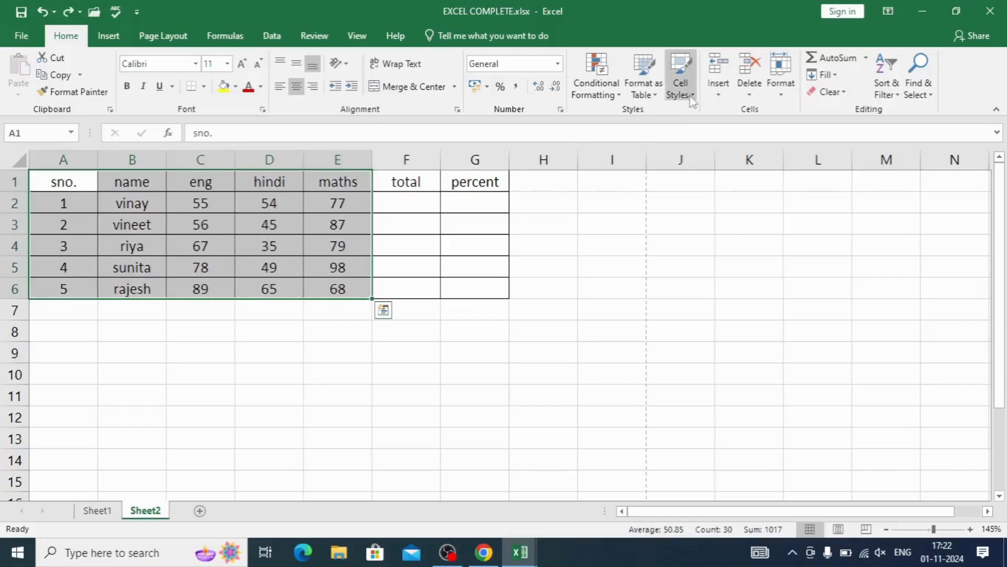
- Create a new custom cell style with a solid green background fill, keeping the suggested style name
{"action": "left_click", "coordinate": [682, 90]}
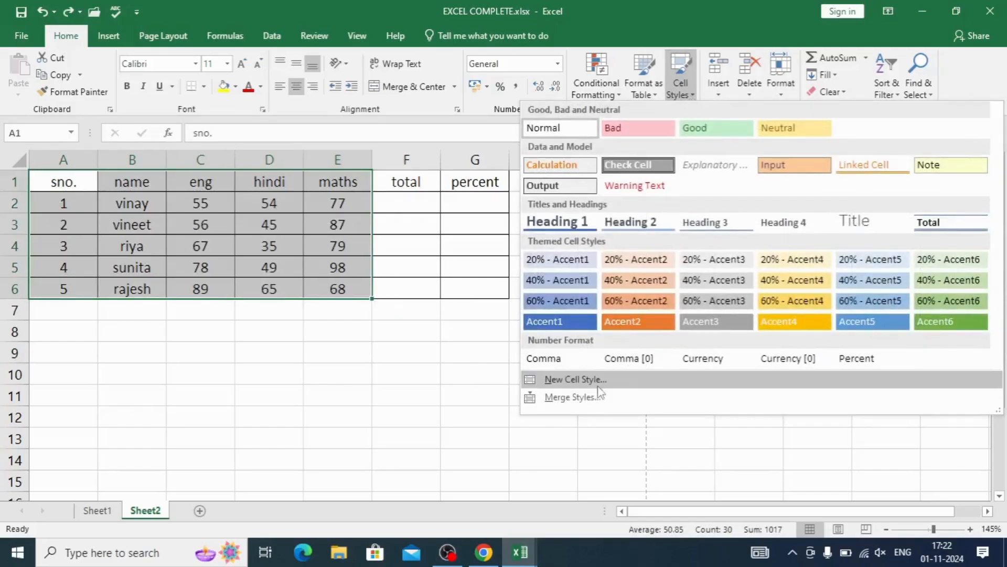
{"action": "left_click", "coordinate": [572, 379]}
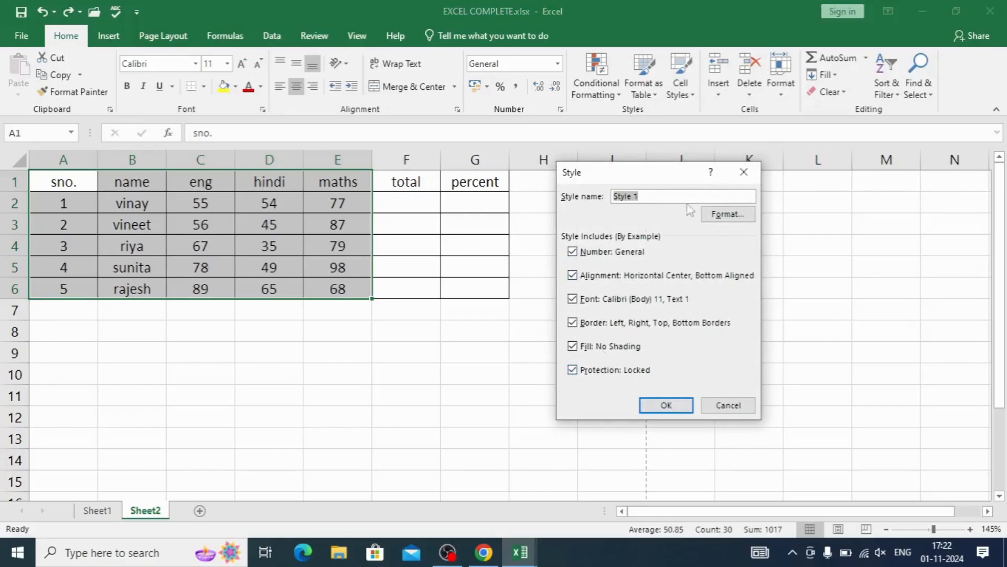
{"action": "left_click", "coordinate": [729, 214]}
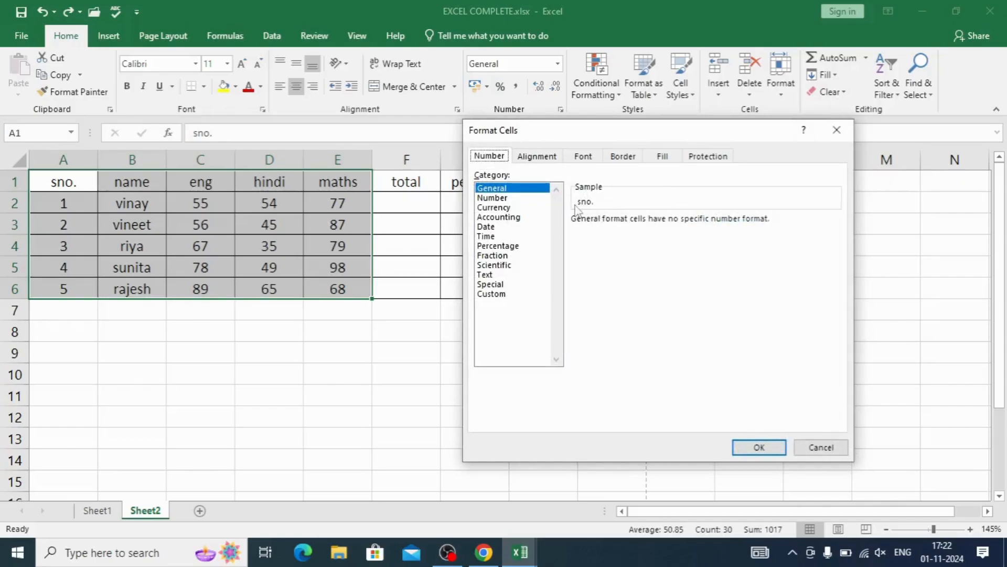
{"action": "left_click", "coordinate": [657, 159]}
{"action": "left_click", "coordinate": [607, 209]}
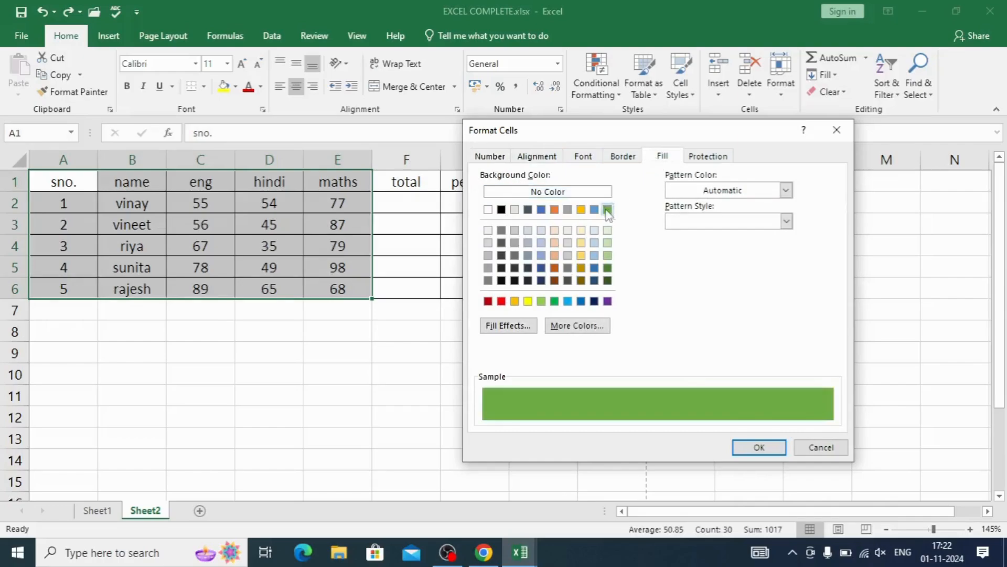
{"action": "left_click", "coordinate": [751, 443]}
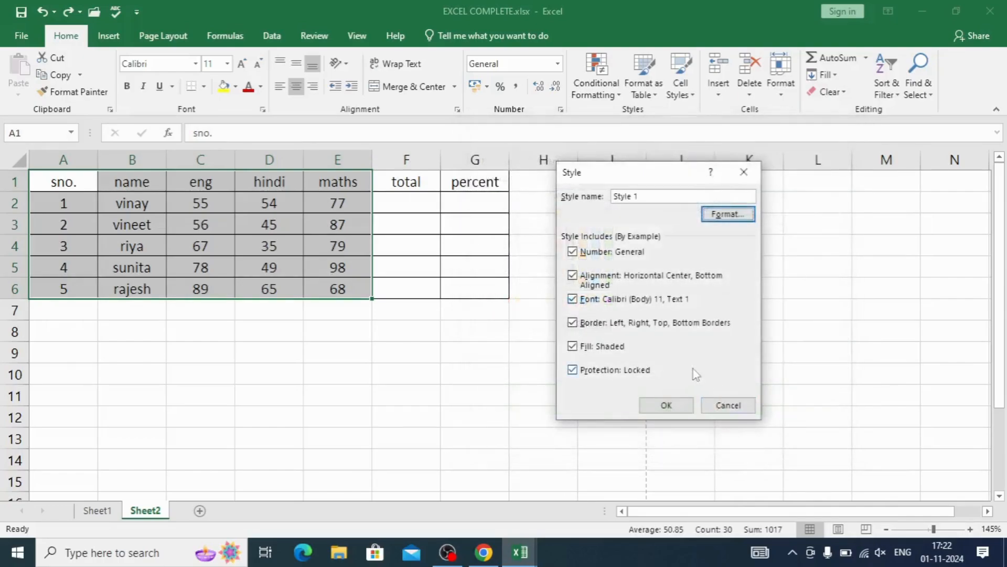
{"action": "left_click", "coordinate": [667, 405]}
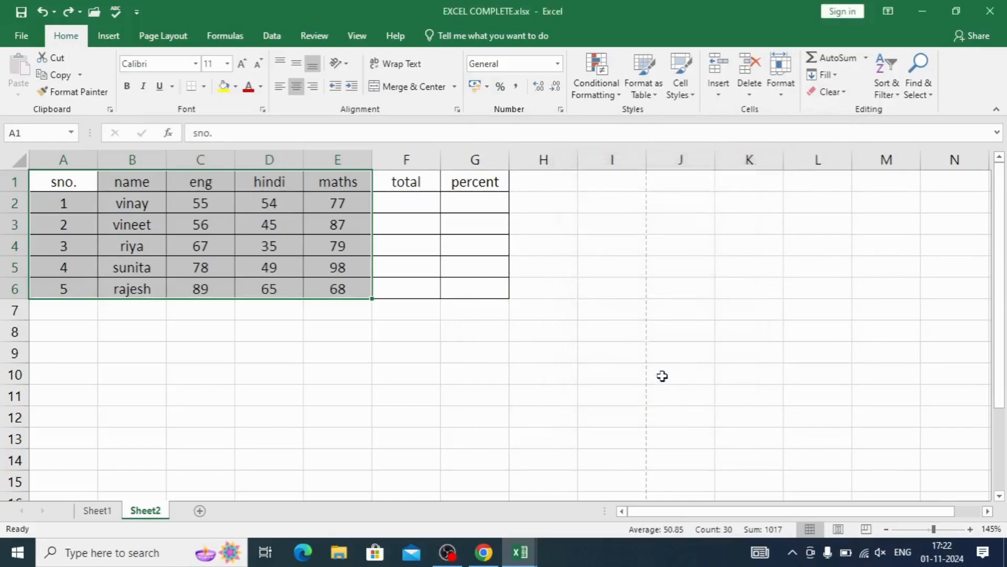
- Apply the custom green cell style Style 1 to A1:E6, and undo it
{"action": "left_click", "coordinate": [682, 89]}
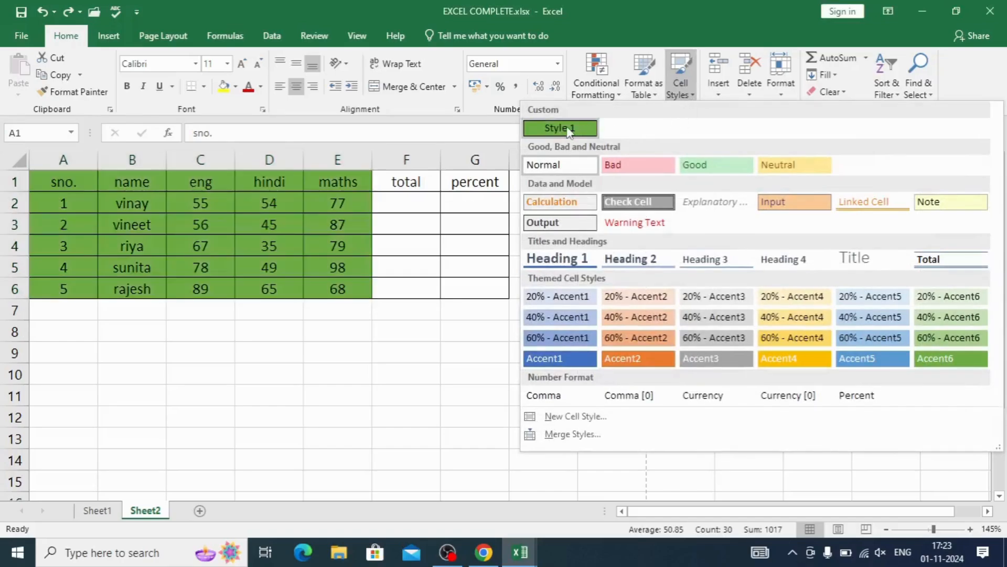
{"action": "left_click", "coordinate": [570, 130]}
{"action": "left_click", "coordinate": [309, 377]}
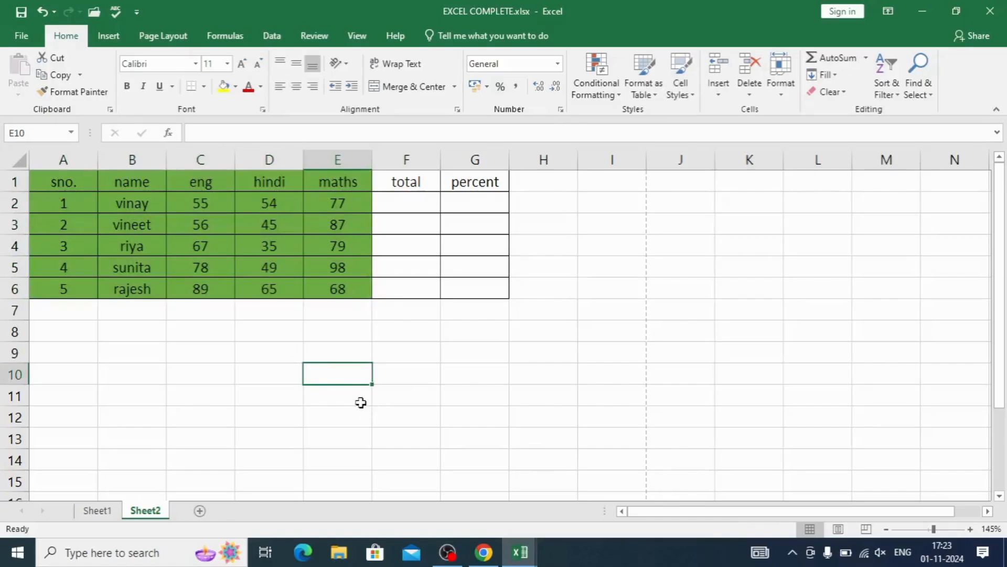
{"action": "key", "text": "ctrl+z"}
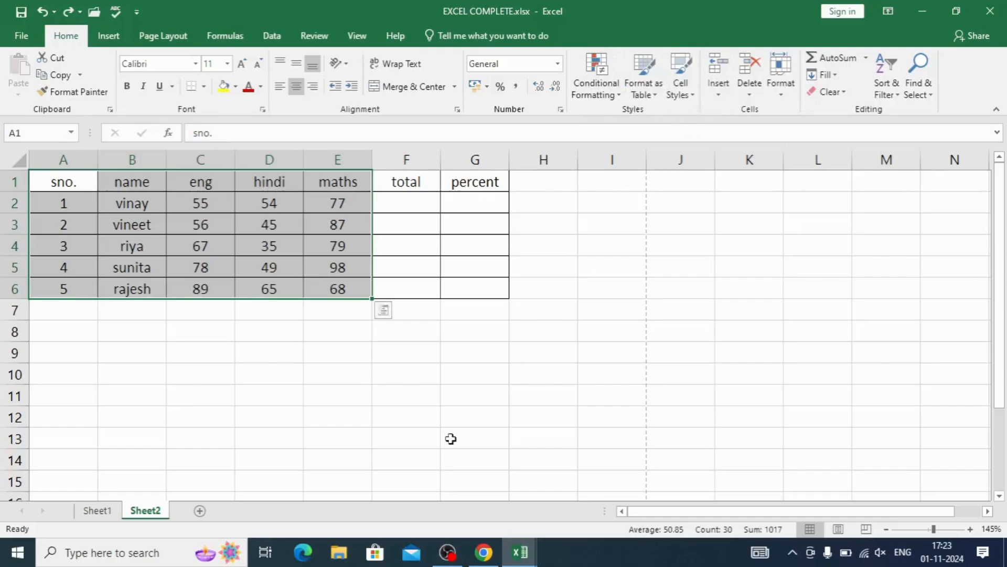
{"action": "left_click", "coordinate": [405, 480]}
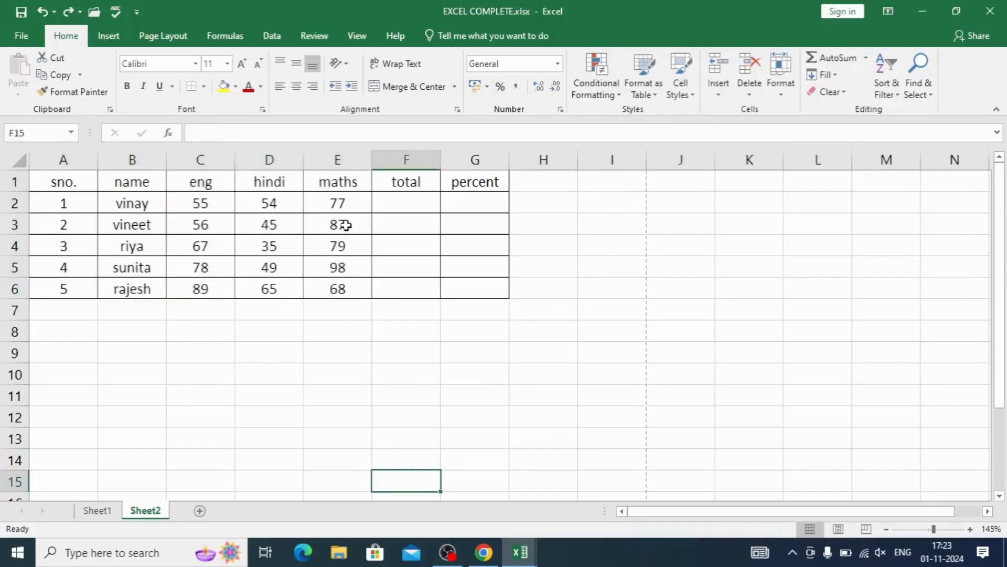
- Insert a whole sheet column before the maths column, and undo the insertion
{"action": "left_click", "coordinate": [346, 225]}
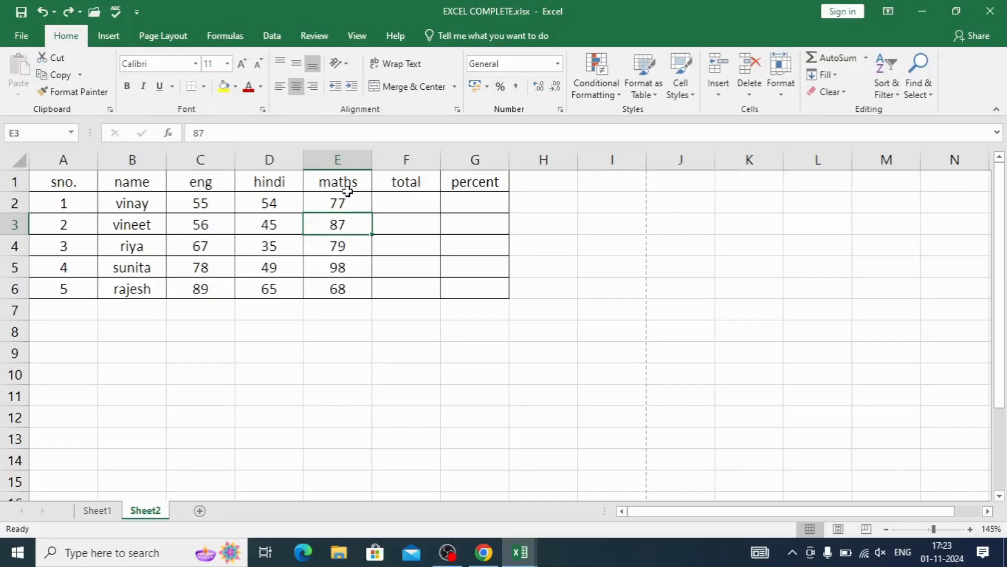
{"action": "left_click", "coordinate": [314, 183]}
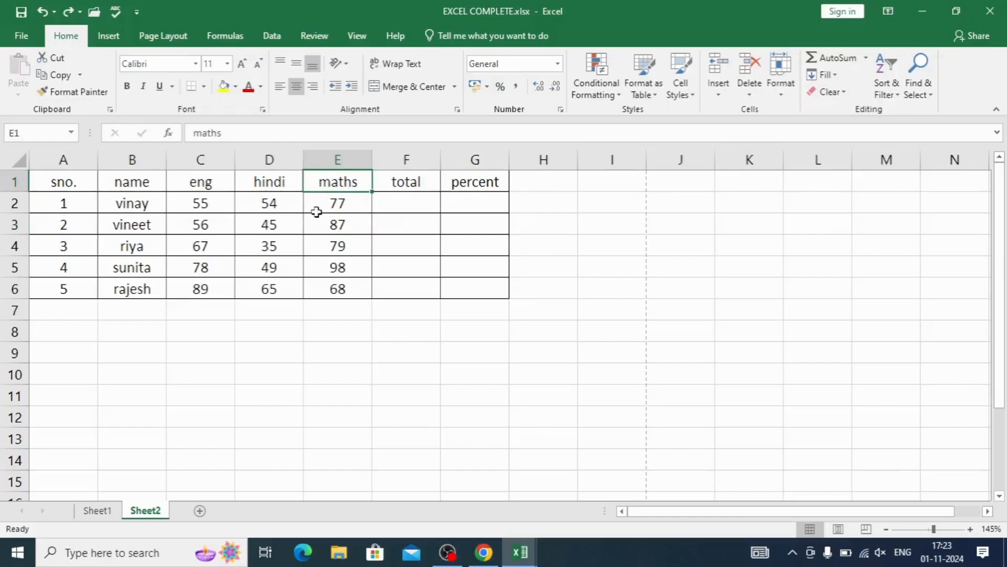
{"action": "left_click", "coordinate": [719, 95]}
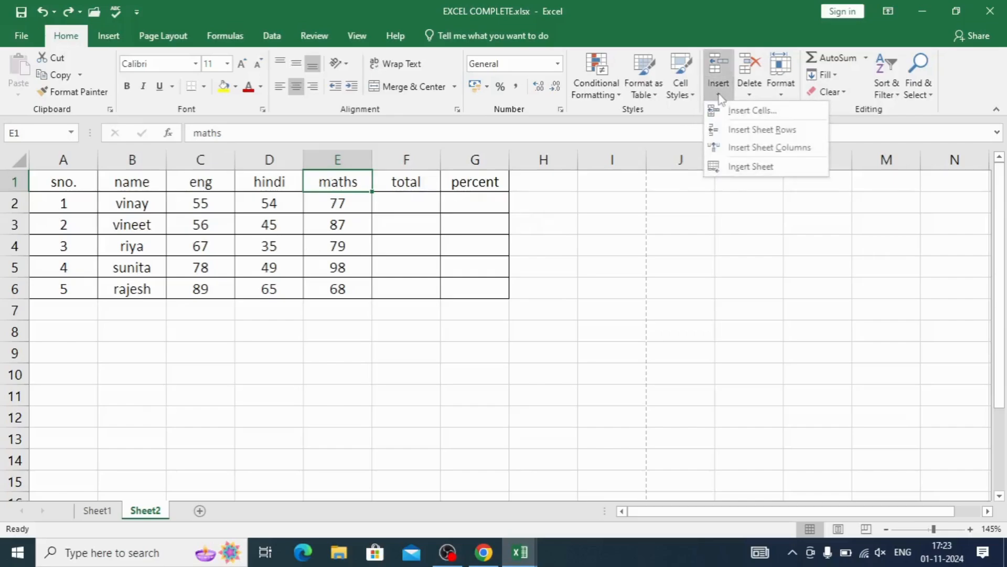
{"action": "left_click", "coordinate": [747, 148]}
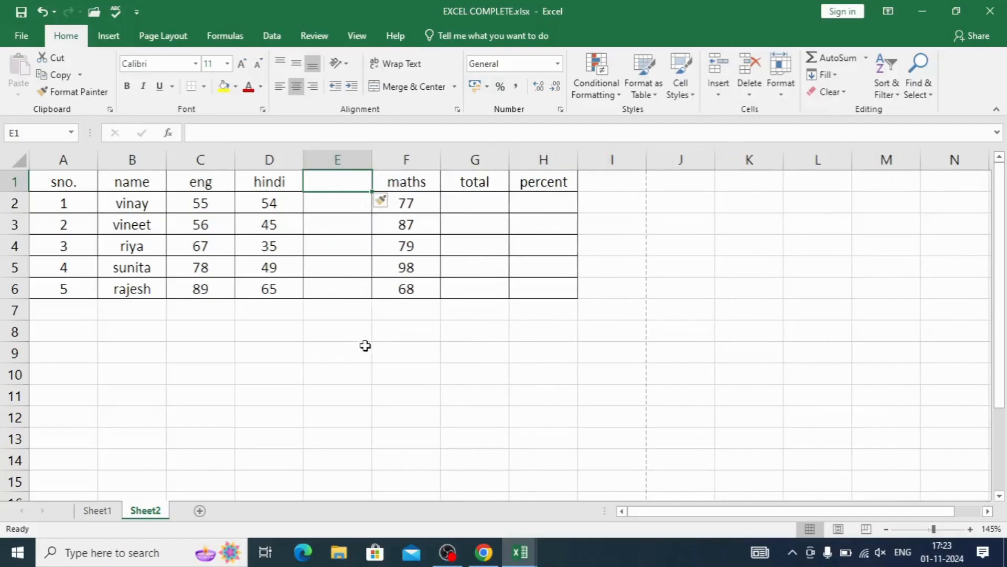
{"action": "key", "text": "ctrl+z"}
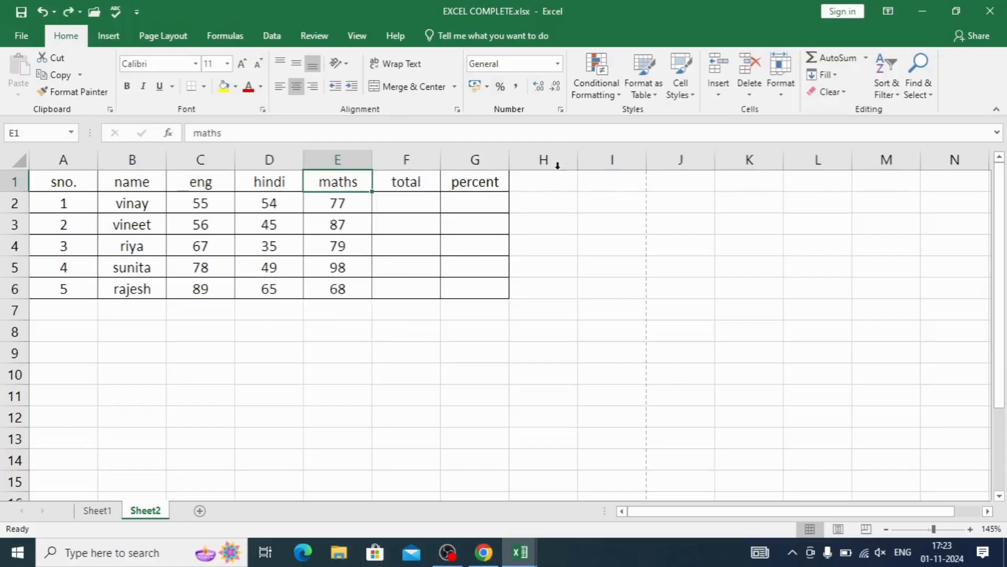
- Insert a single cell at E1 with the Shift cells right option, and undo the insertion
{"action": "left_click", "coordinate": [719, 95]}
{"action": "left_click", "coordinate": [720, 110]}
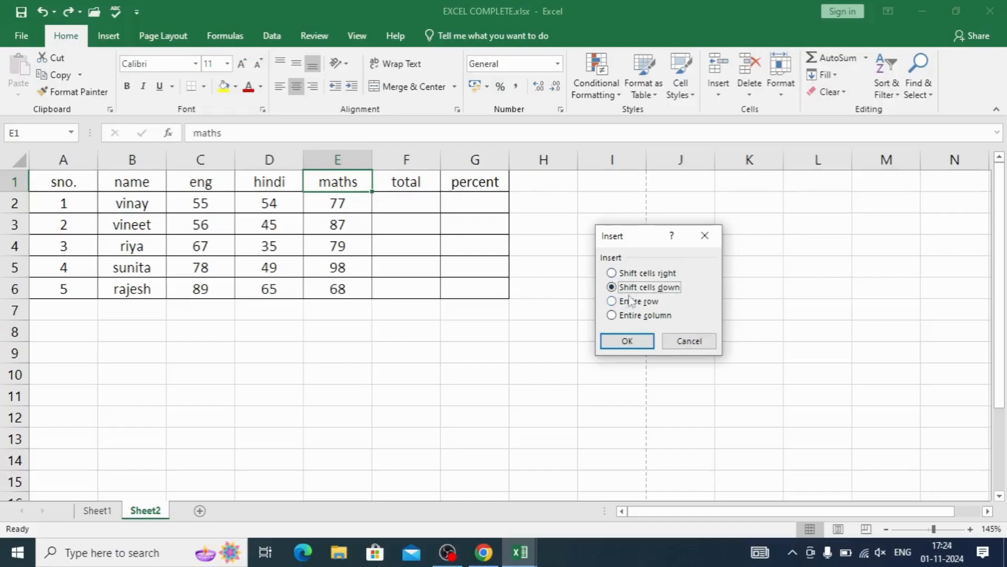
{"action": "left_click", "coordinate": [611, 273]}
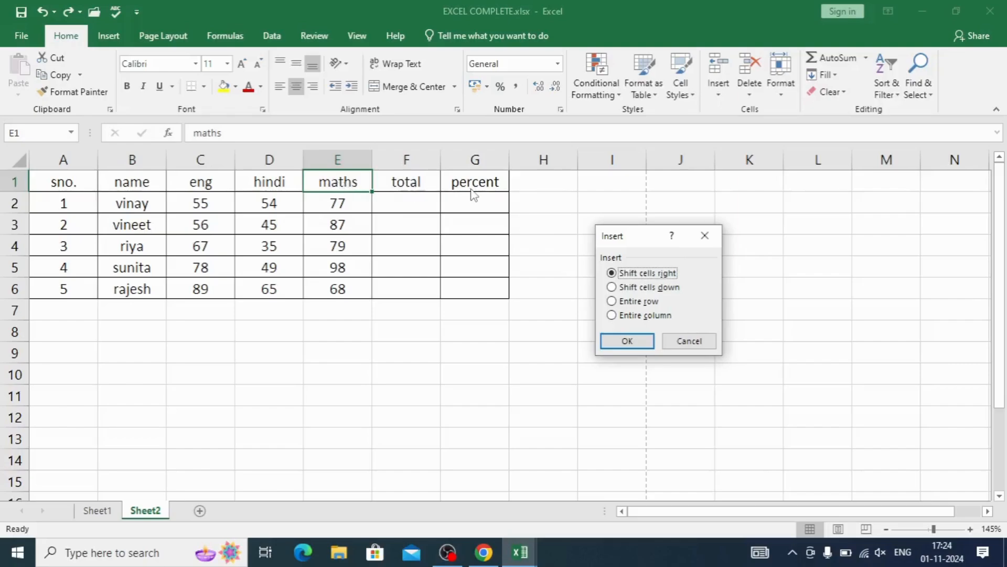
{"action": "left_click", "coordinate": [632, 341]}
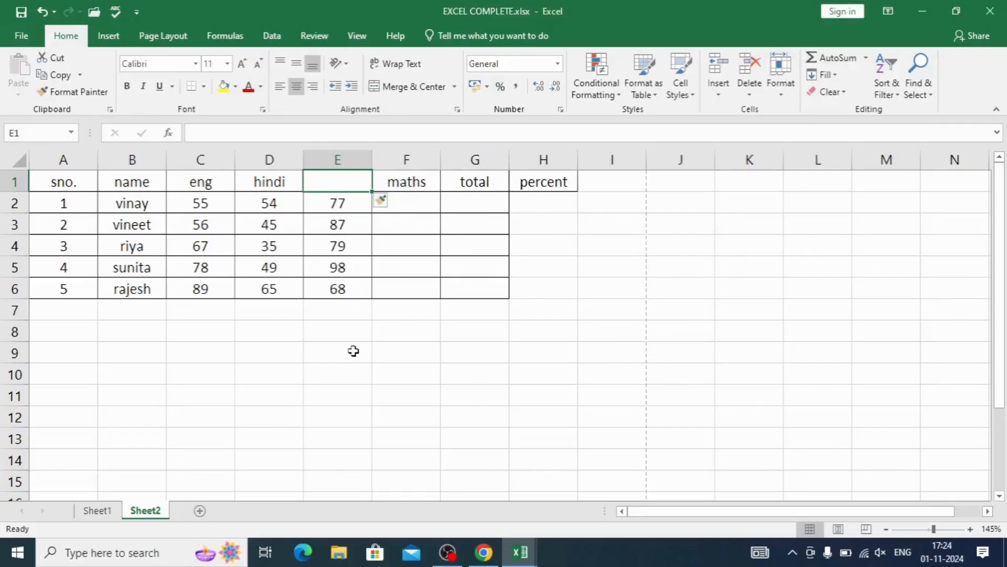
{"action": "key", "text": "ctrl+z"}
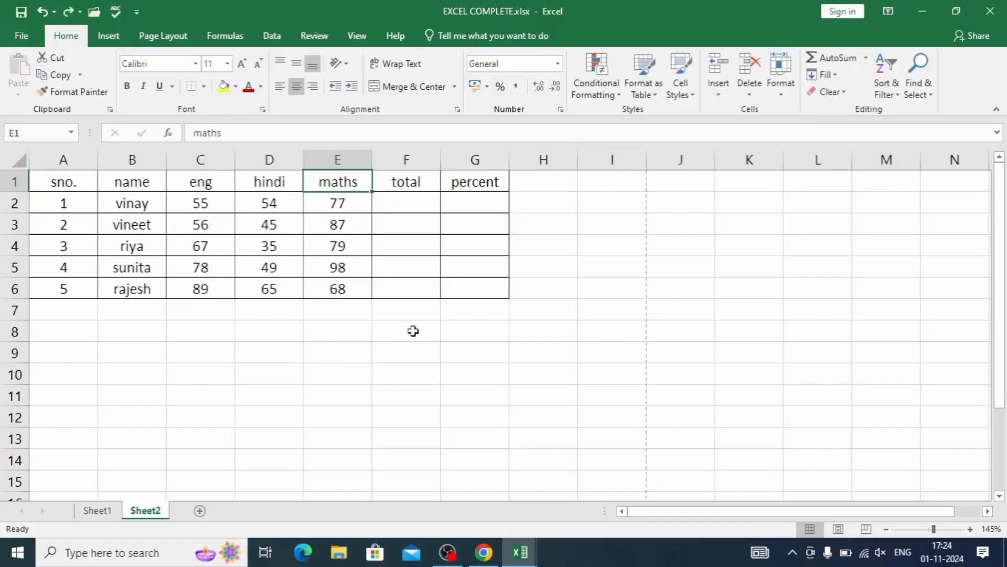
- Insert a single cell at E1 with the Shift cells down option, and undo the insertion
{"action": "left_click", "coordinate": [719, 94]}
{"action": "left_click", "coordinate": [726, 107]}
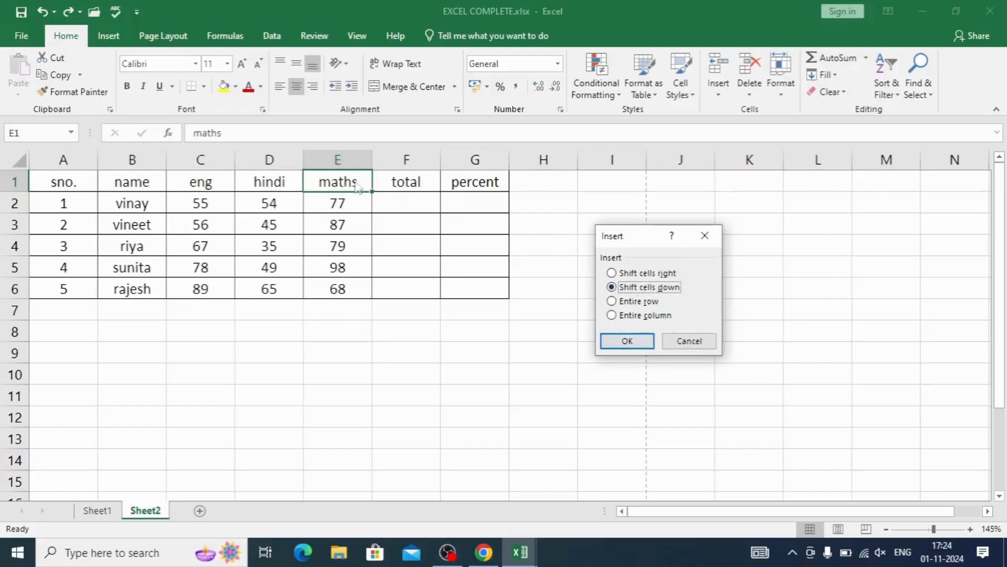
{"action": "left_click", "coordinate": [621, 340]}
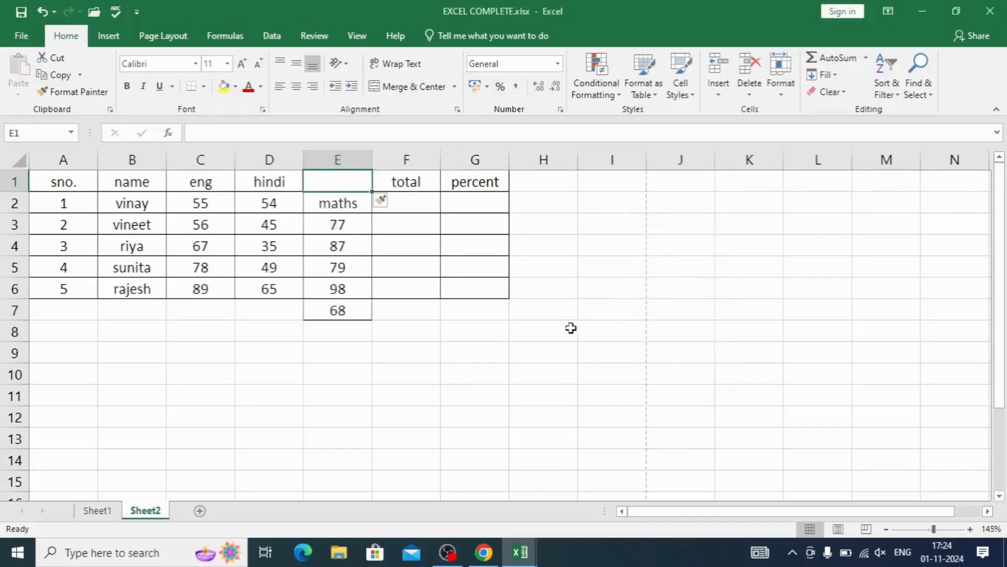
{"action": "left_click", "coordinate": [369, 395]}
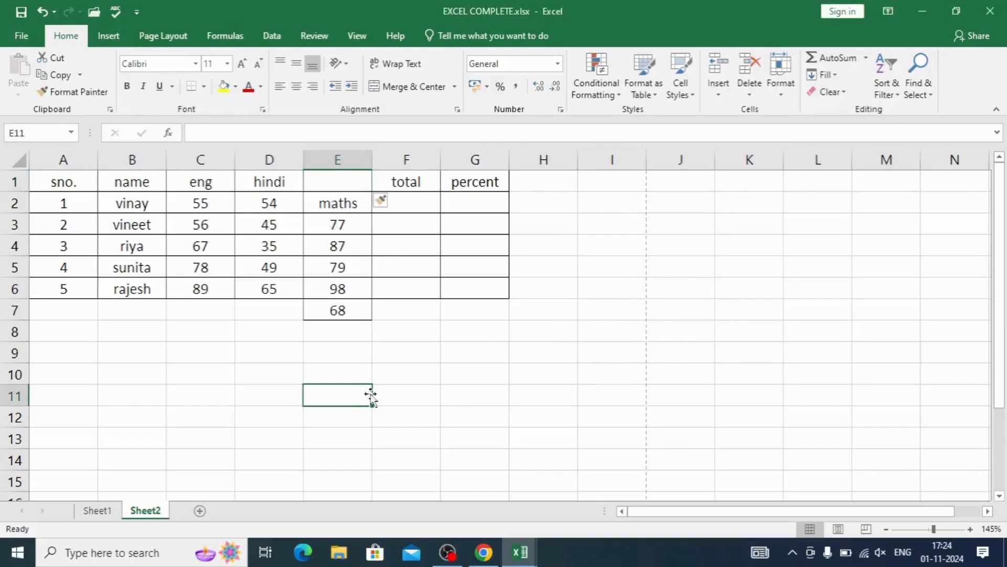
{"action": "key", "text": "ctrl+z"}
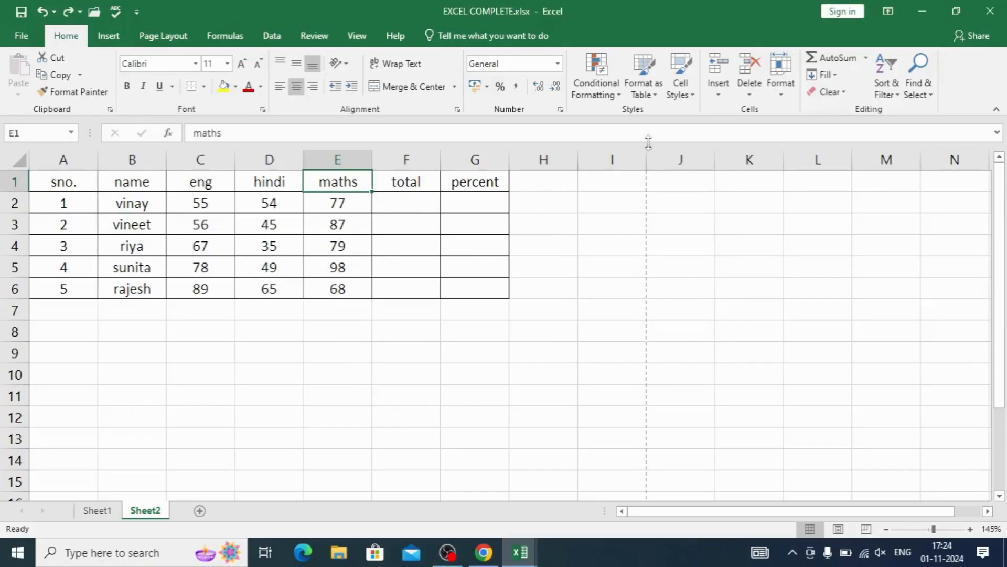
- Insert an entire row above the header row using the Insert Cells options, and undo the insertion
{"action": "left_click", "coordinate": [718, 89]}
{"action": "left_click", "coordinate": [740, 110]}
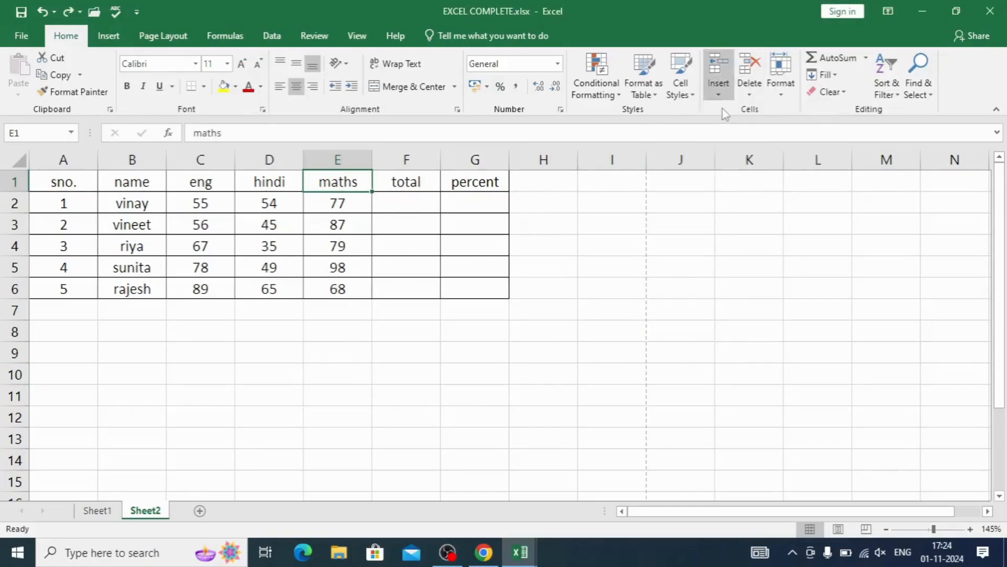
{"action": "left_click", "coordinate": [613, 302]}
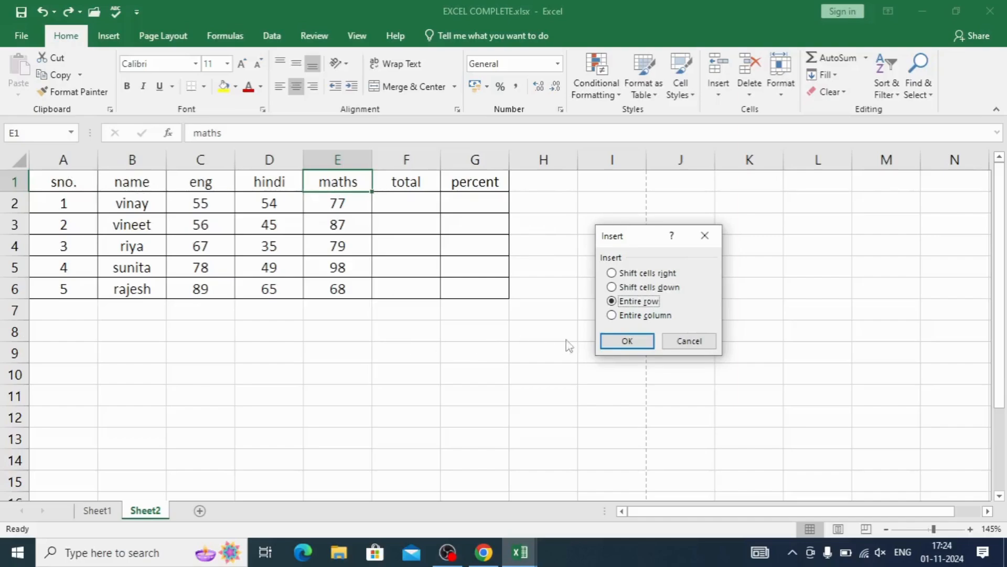
{"action": "left_click", "coordinate": [608, 341]}
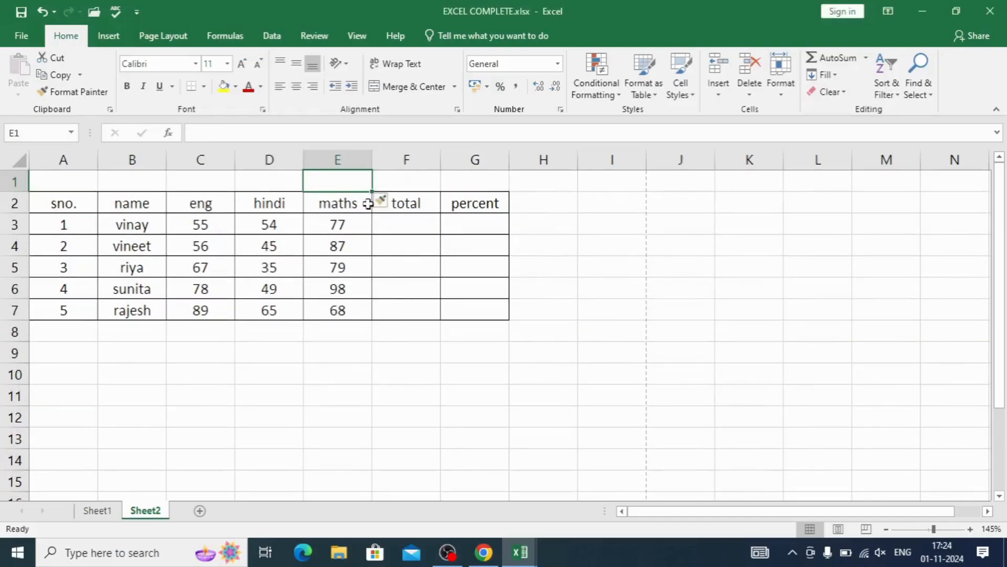
{"action": "key", "text": "ctrl+z"}
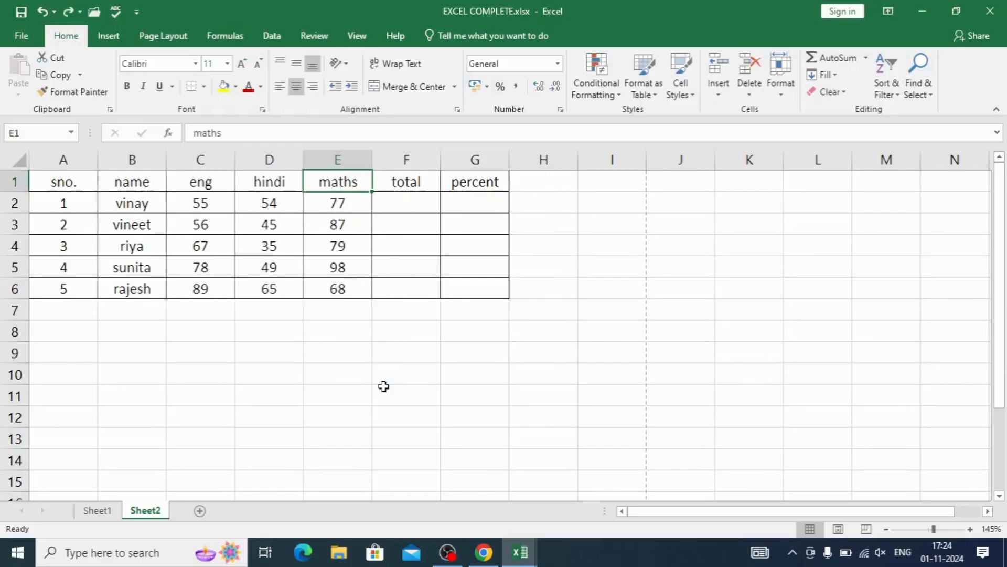
{"action": "left_click", "coordinate": [717, 95]}
{"action": "left_click", "coordinate": [717, 97]}
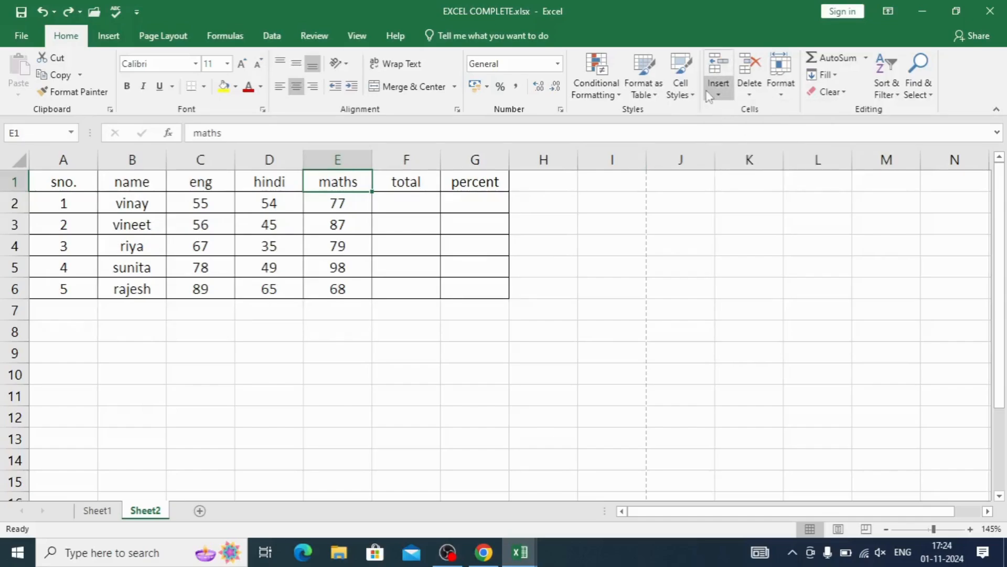
{"action": "left_click", "coordinate": [718, 96]}
{"action": "left_click", "coordinate": [715, 110]}
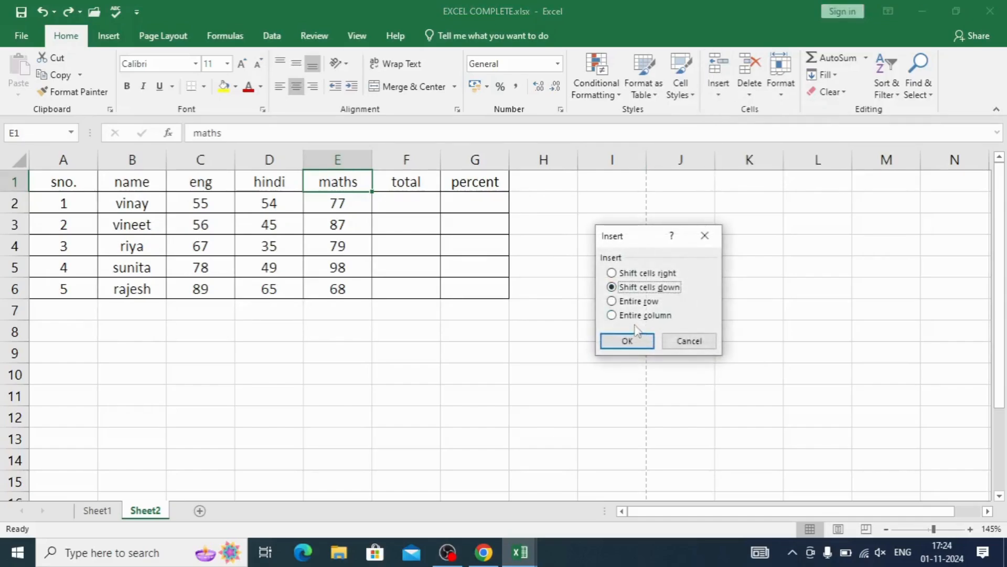
{"action": "left_click", "coordinate": [677, 340]}
- Insert a new worksheet before Sheet2, look at Sheet1, and return to Sheet2
{"action": "left_click", "coordinate": [718, 94]}
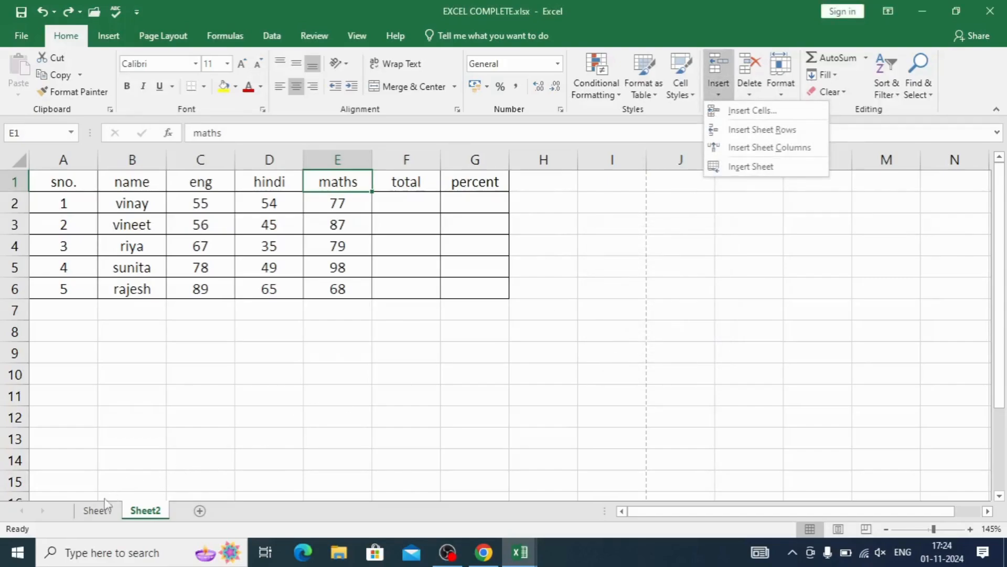
{"action": "left_click", "coordinate": [720, 169]}
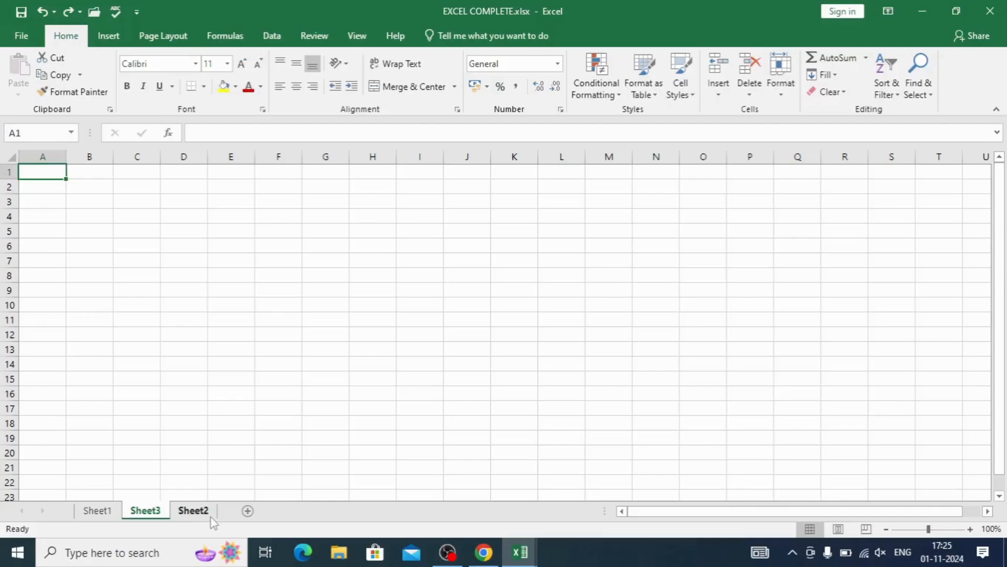
{"action": "left_click", "coordinate": [108, 511]}
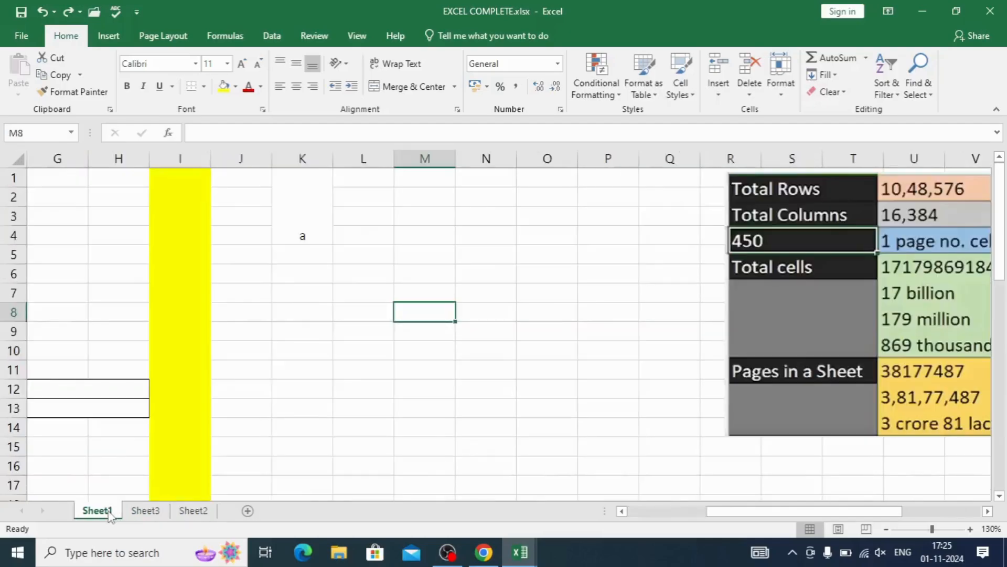
{"action": "left_click", "coordinate": [194, 510]}
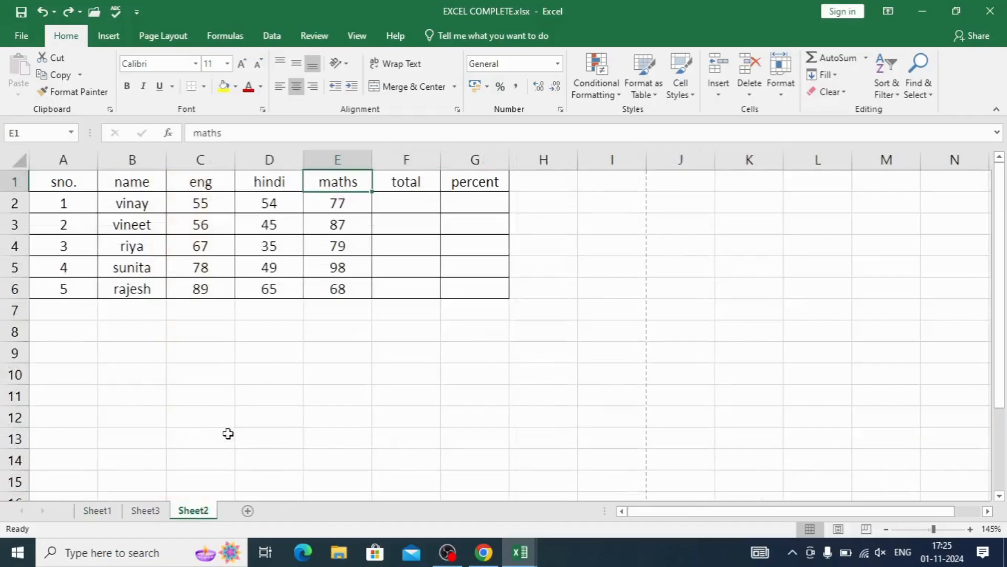
- Delete the single maths mark in E4 with the Shift cells up option, and undo the deletion
{"action": "left_click", "coordinate": [227, 434]}
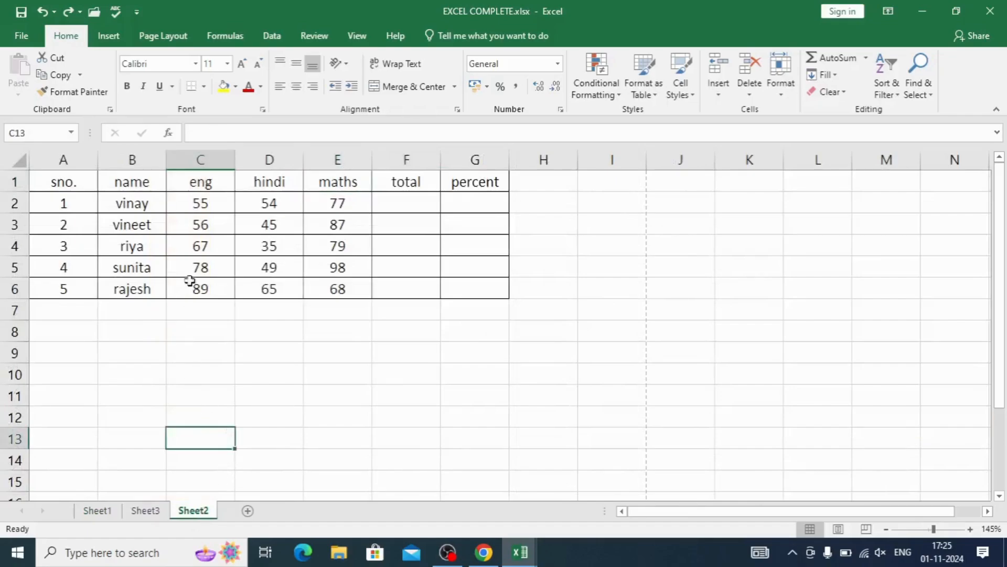
{"action": "left_click", "coordinate": [747, 94]}
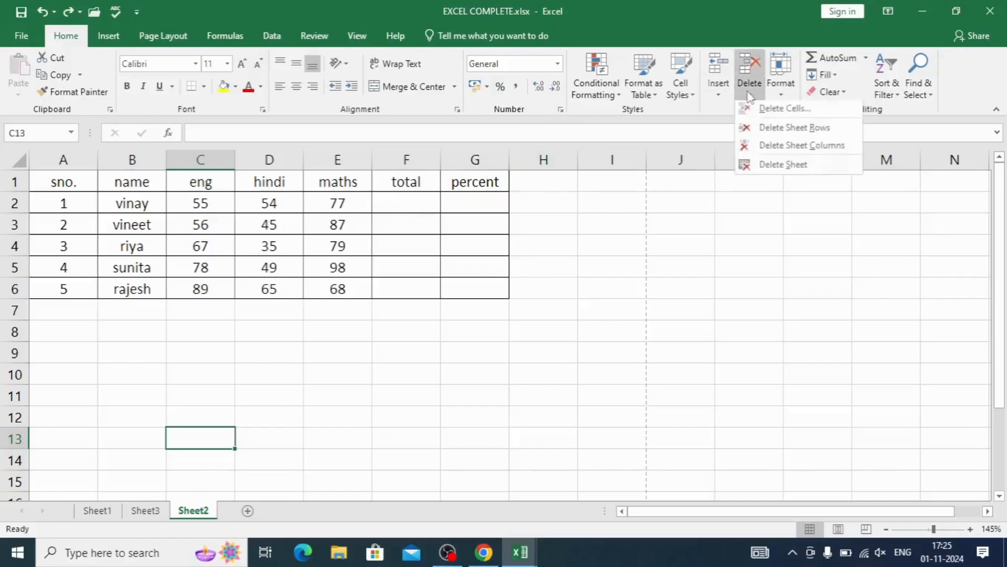
{"action": "left_click", "coordinate": [343, 247]}
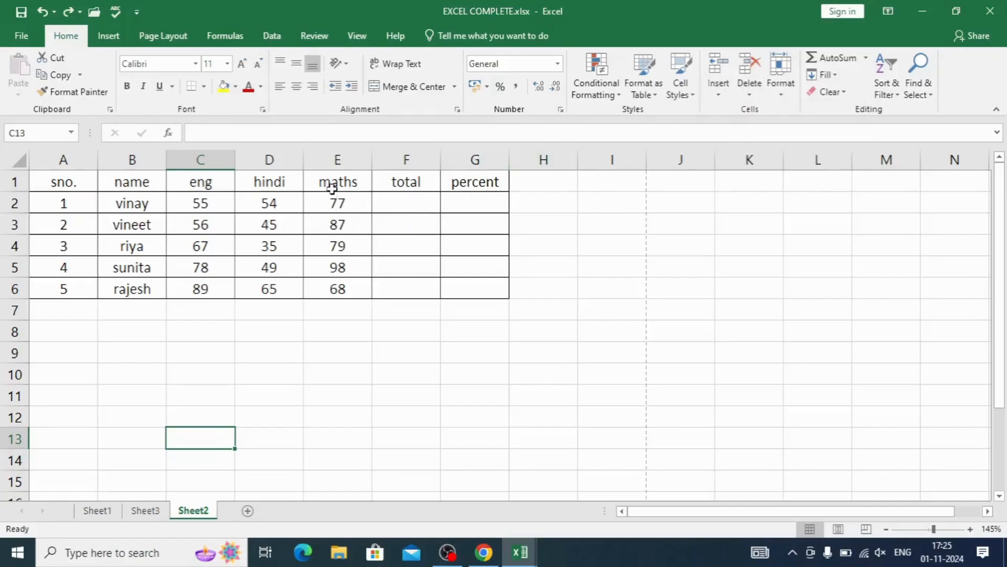
{"action": "left_click", "coordinate": [343, 245]}
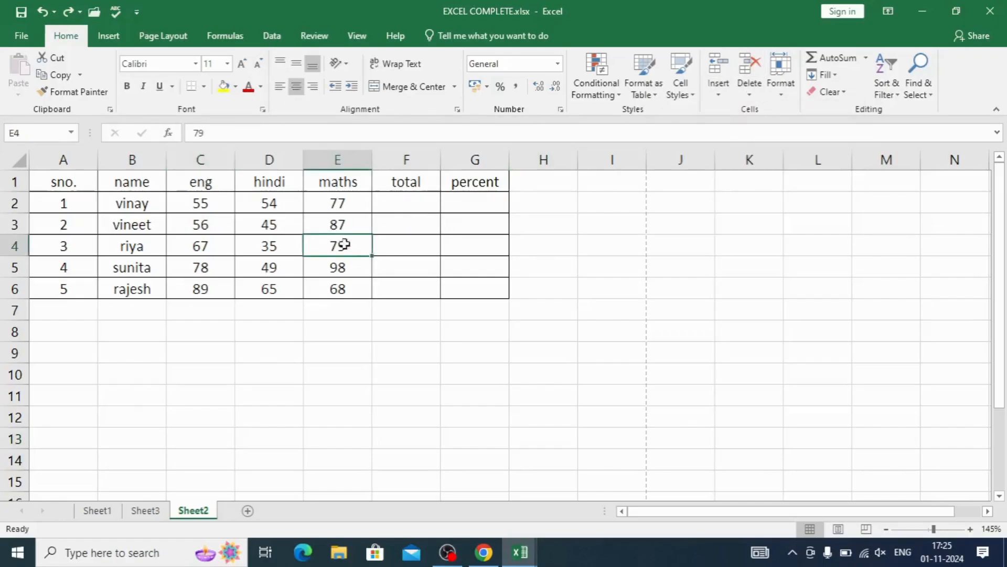
{"action": "left_click", "coordinate": [749, 89]}
{"action": "left_click", "coordinate": [755, 108]}
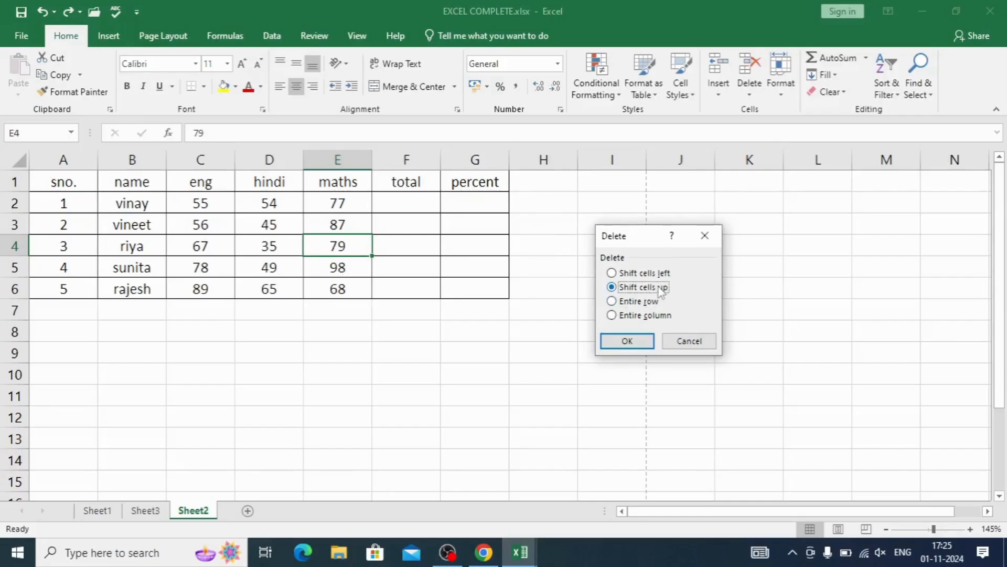
{"action": "left_click", "coordinate": [629, 346]}
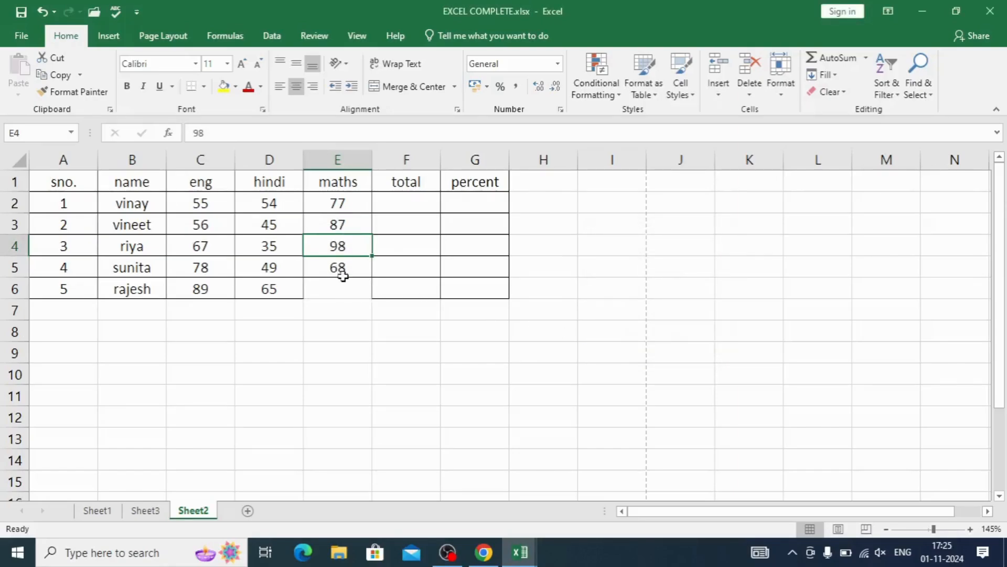
{"action": "key", "text": "ctrl+z"}
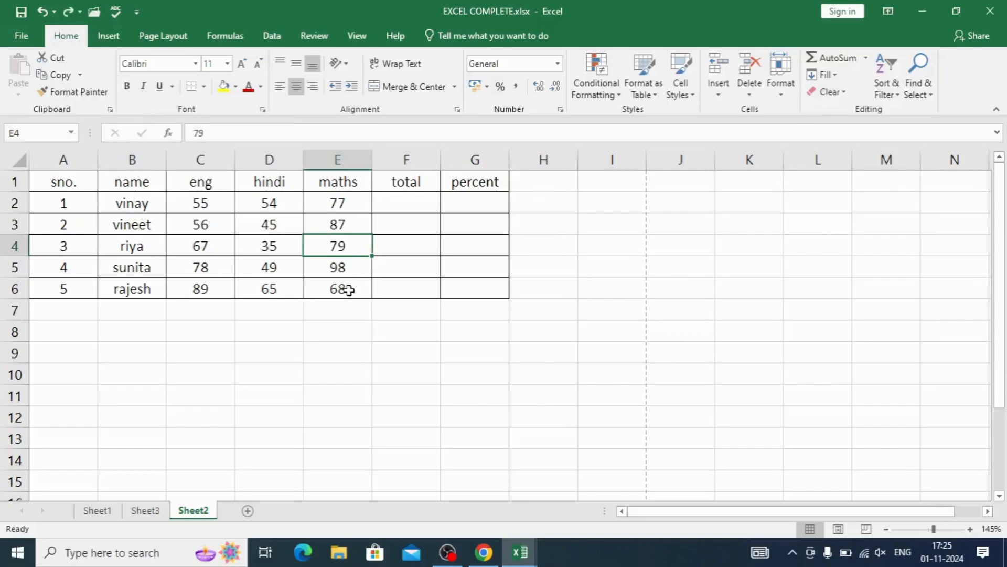
- Delete the single cell E4 with the Shift cells left option, and undo the deletion
{"action": "left_click", "coordinate": [749, 88]}
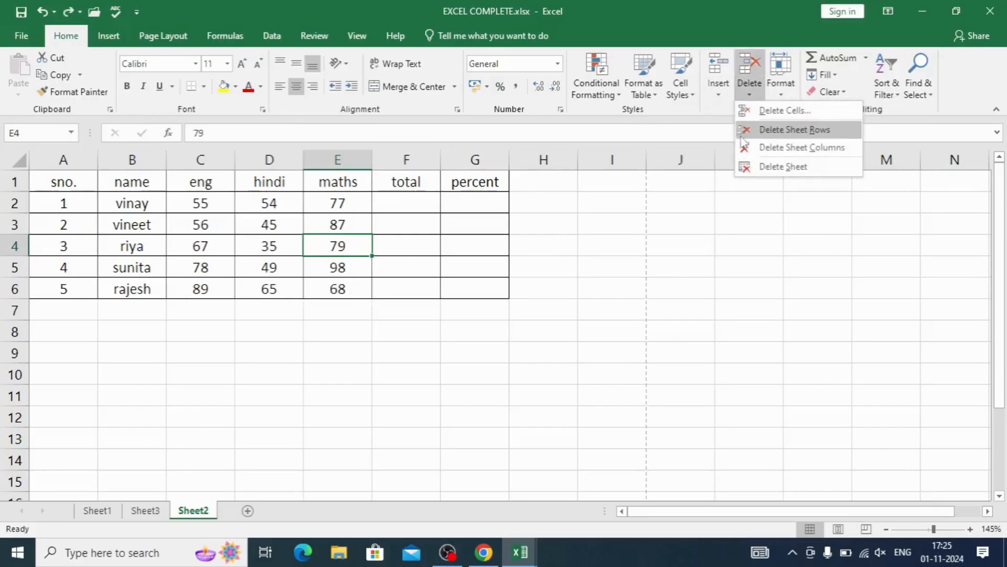
{"action": "left_click", "coordinate": [759, 117]}
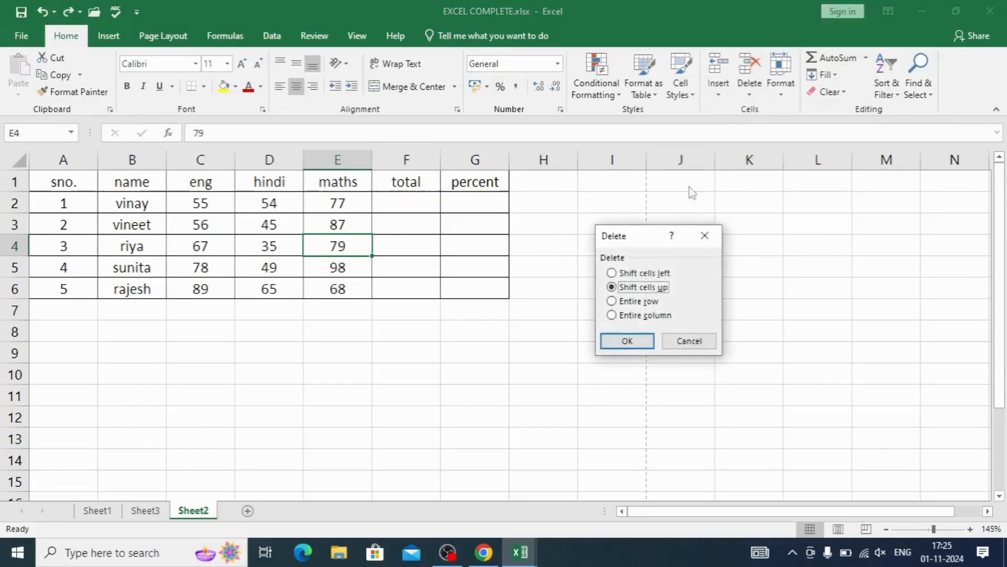
{"action": "left_click", "coordinate": [613, 273]}
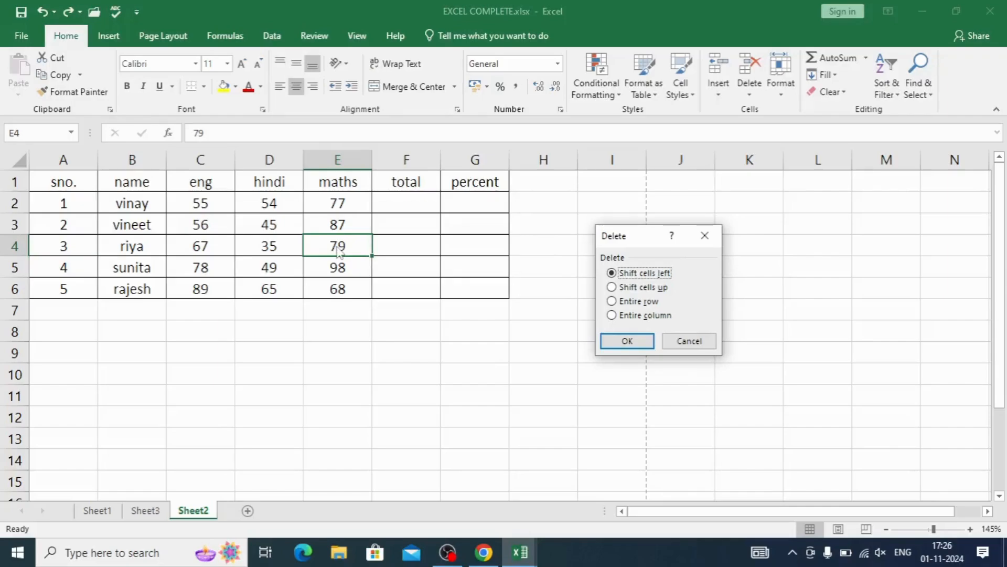
{"action": "left_click", "coordinate": [627, 341]}
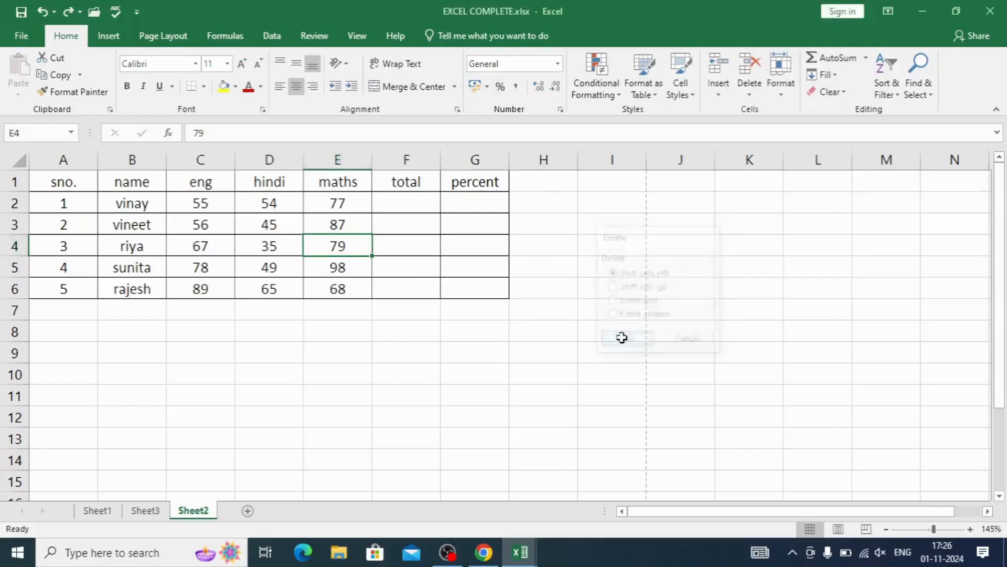
{"action": "left_click", "coordinate": [396, 306]}
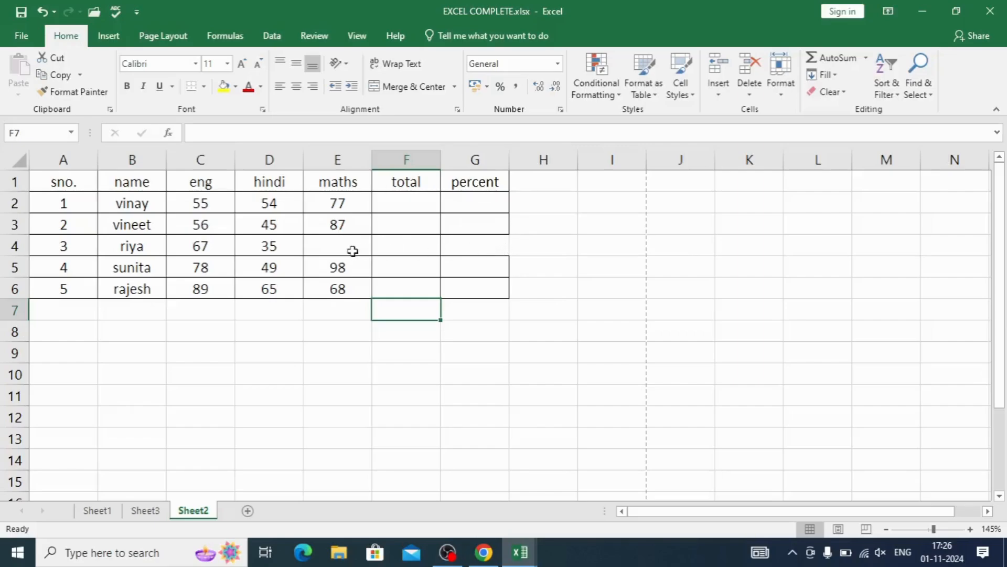
{"action": "key", "text": "ctrl+z"}
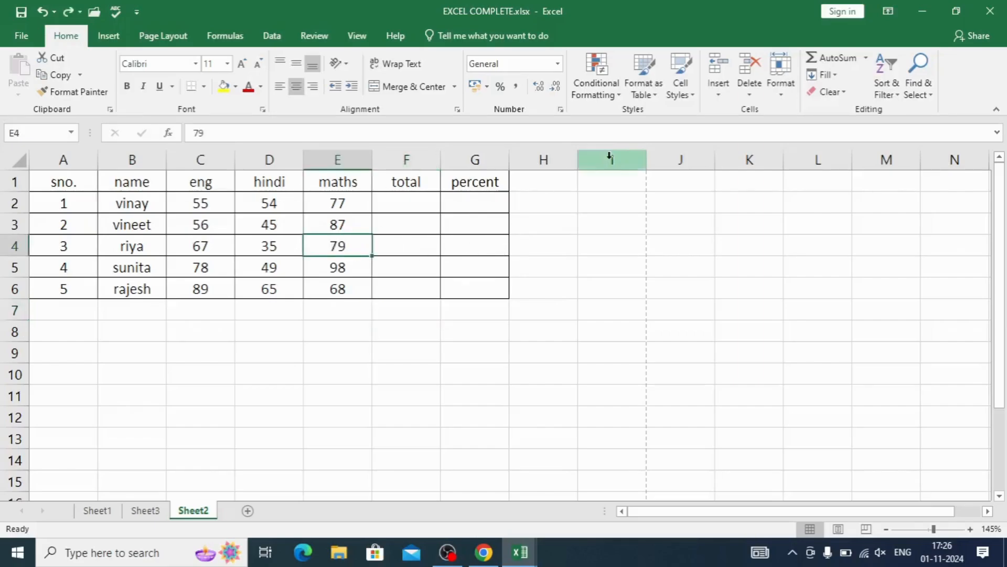
- Delete the entire sheet row 4 from the marks table, and undo the row deletion
{"action": "left_click", "coordinate": [750, 93]}
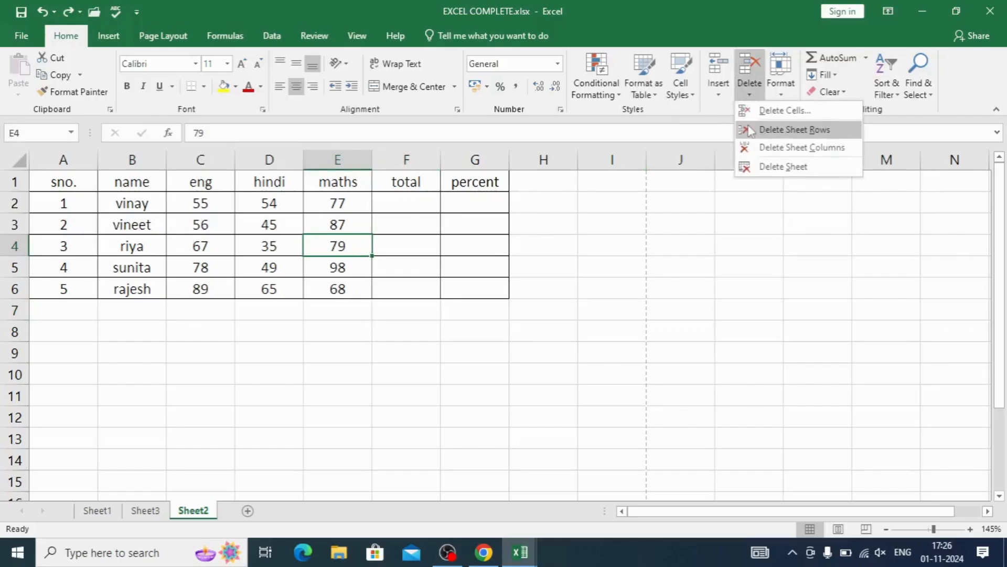
{"action": "left_click", "coordinate": [330, 245]}
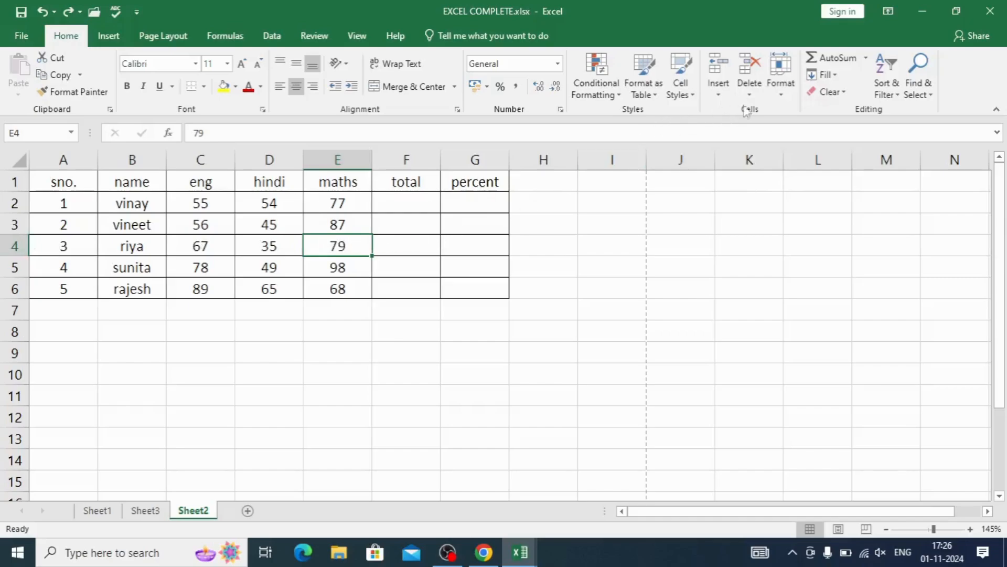
{"action": "left_click", "coordinate": [749, 86]}
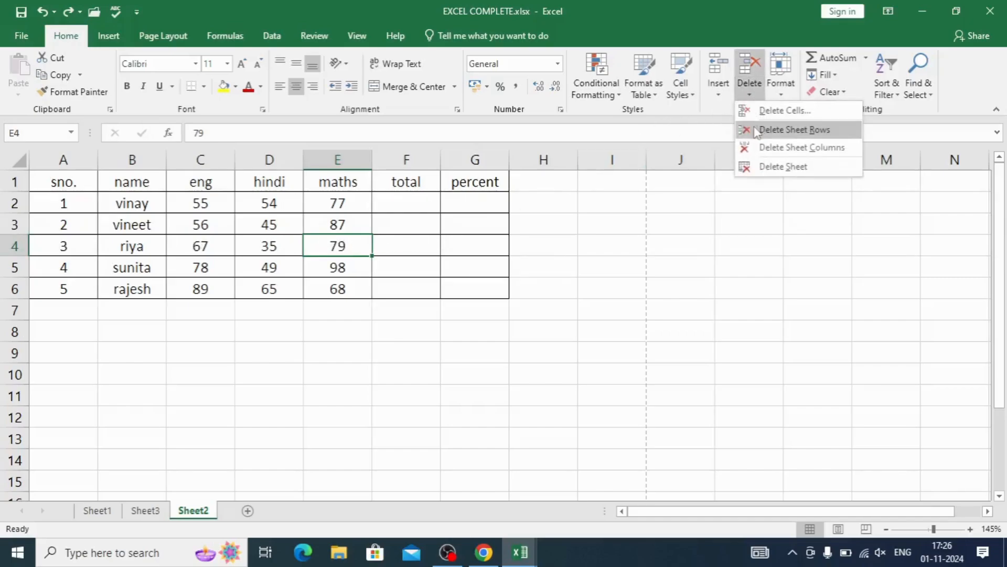
{"action": "left_click", "coordinate": [756, 131]}
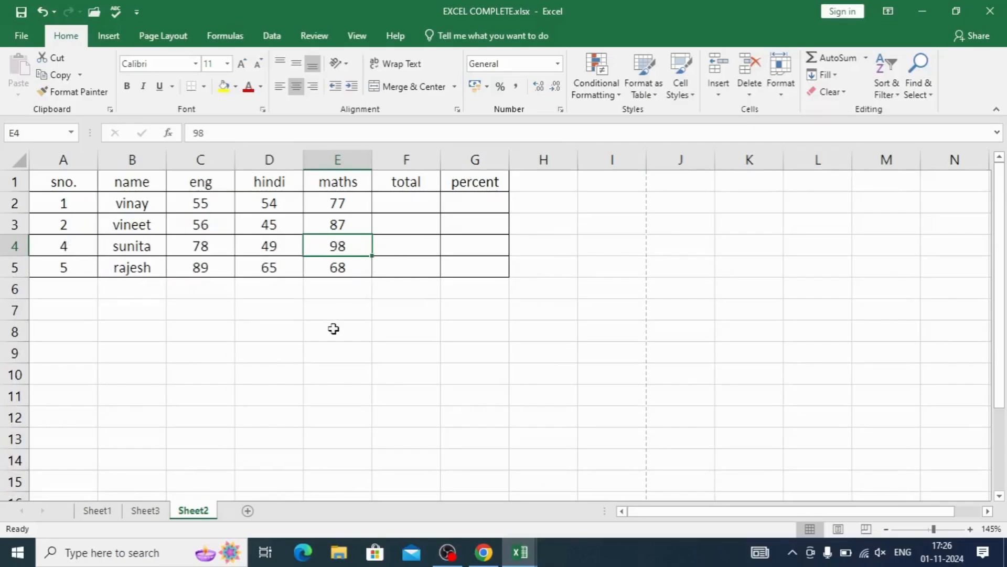
{"action": "key", "text": "ctrl+z"}
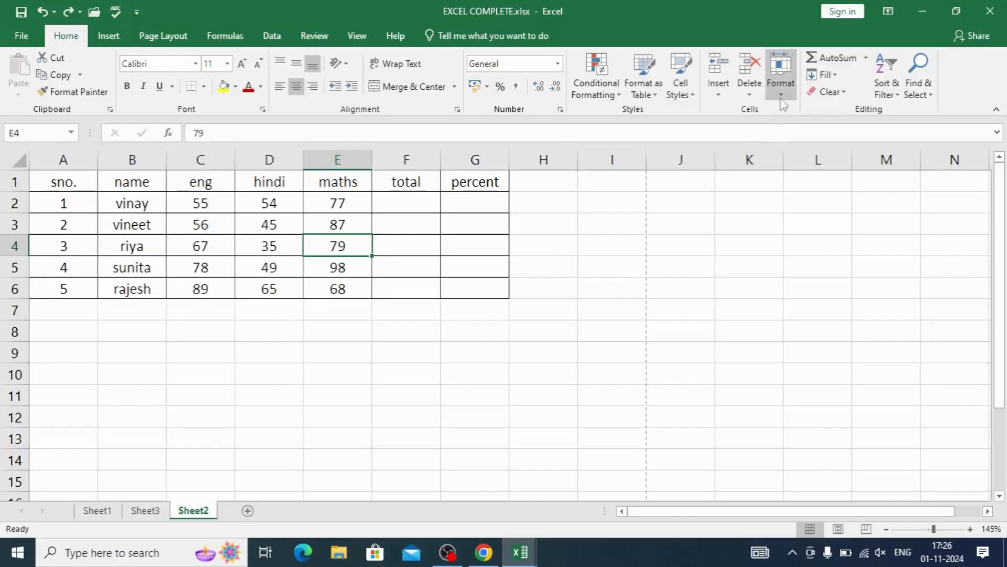
- Delete the entire maths column from the sheet, and undo the column deletion
{"action": "left_click", "coordinate": [749, 90]}
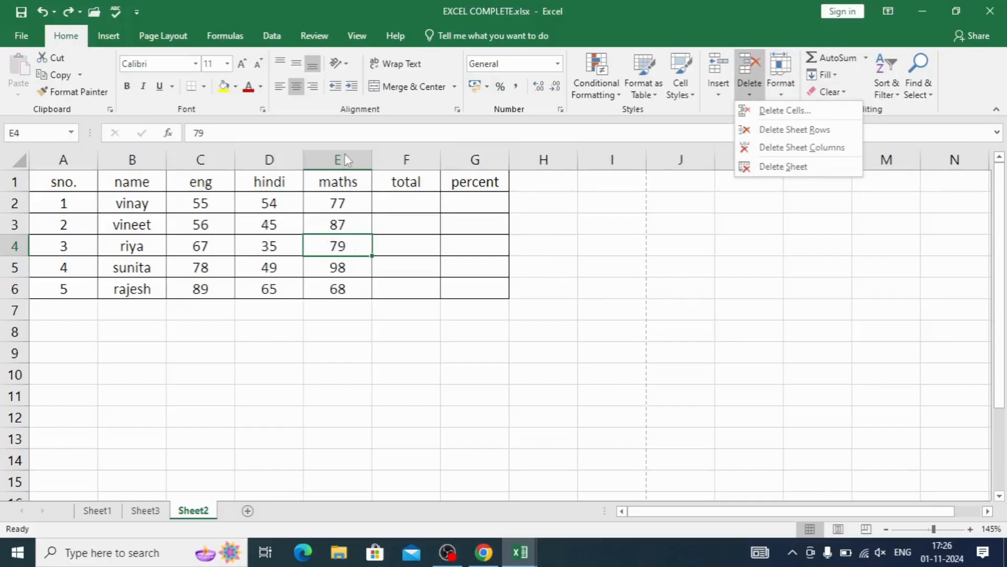
{"action": "left_click", "coordinate": [769, 150]}
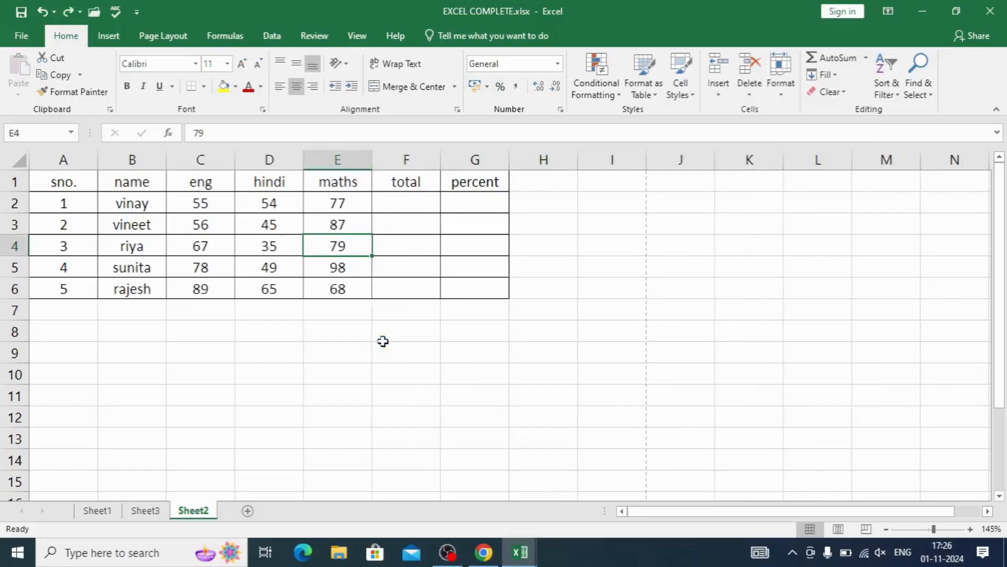
- Delete the empty Sheet3 worksheet from the workbook
{"action": "left_click", "coordinate": [781, 87]}
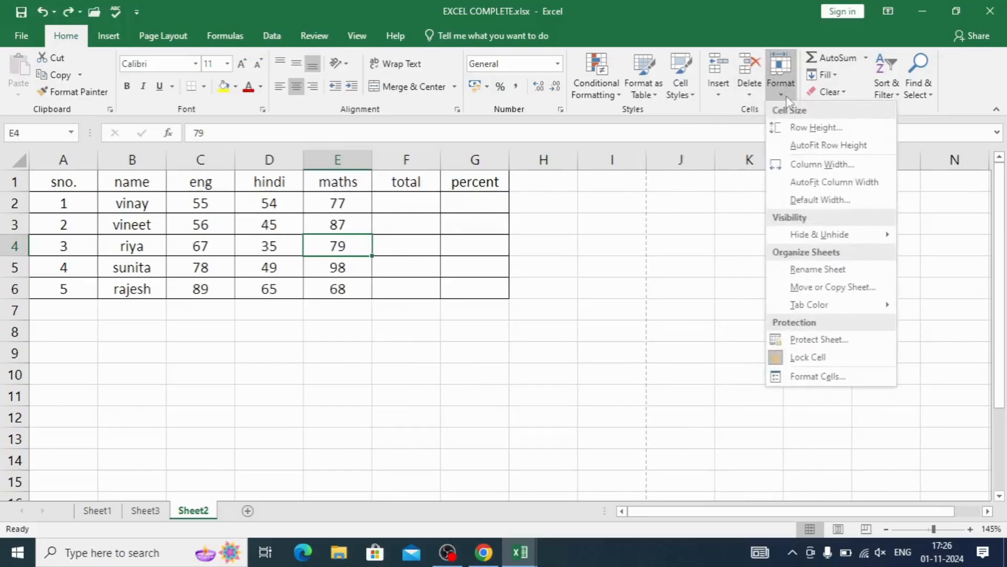
{"action": "left_click", "coordinate": [750, 95]}
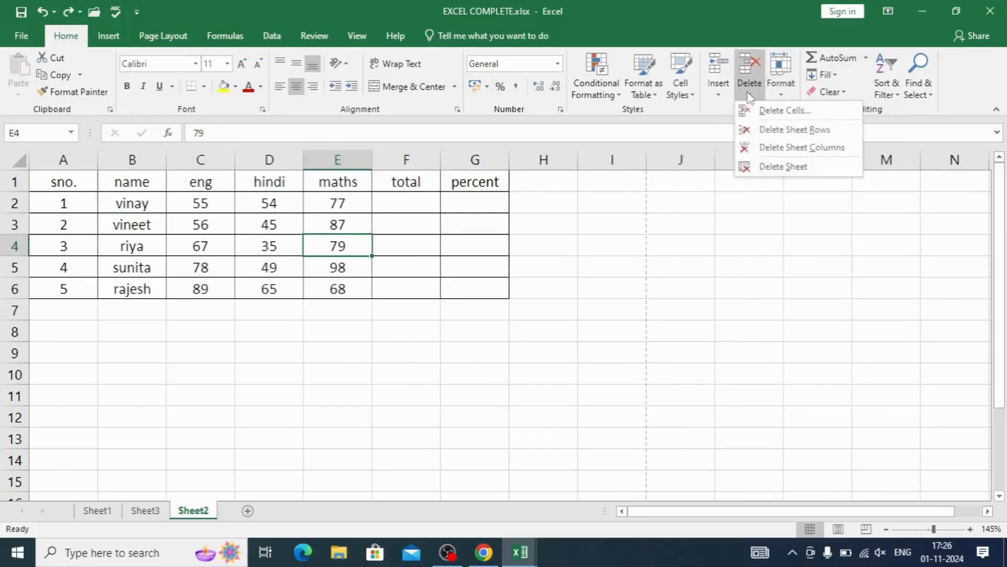
{"action": "left_click", "coordinate": [265, 447]}
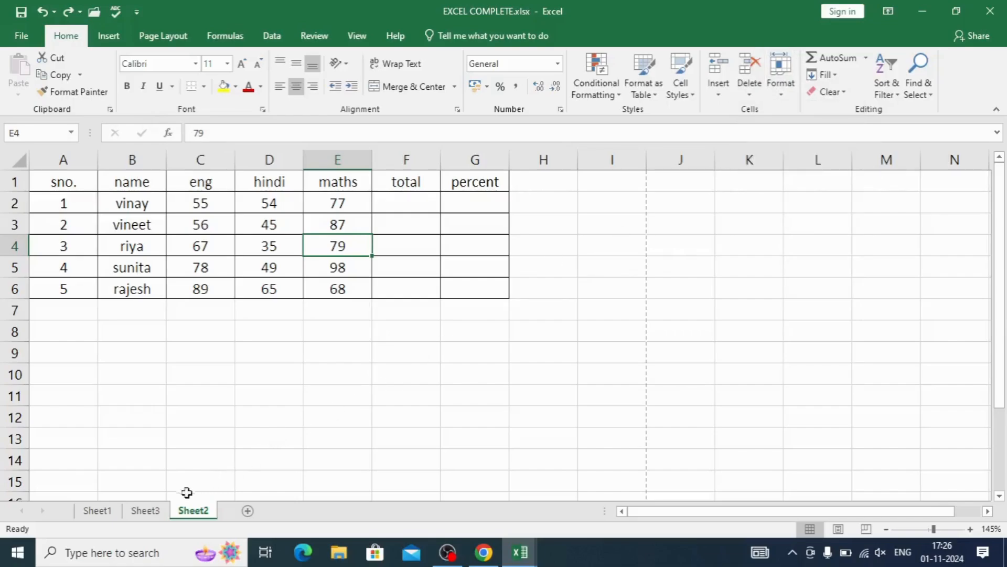
{"action": "left_click", "coordinate": [148, 512]}
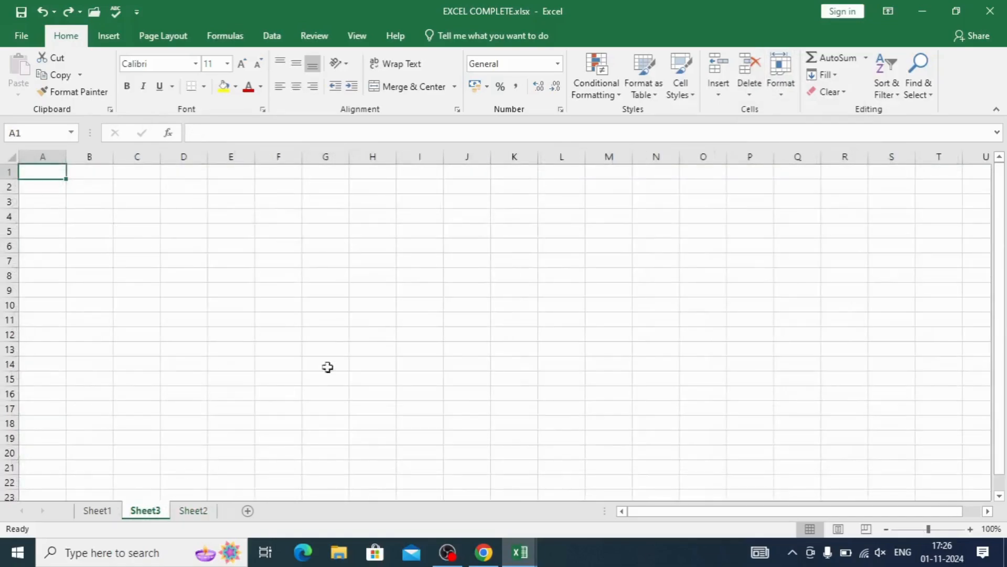
{"action": "left_click", "coordinate": [750, 95]}
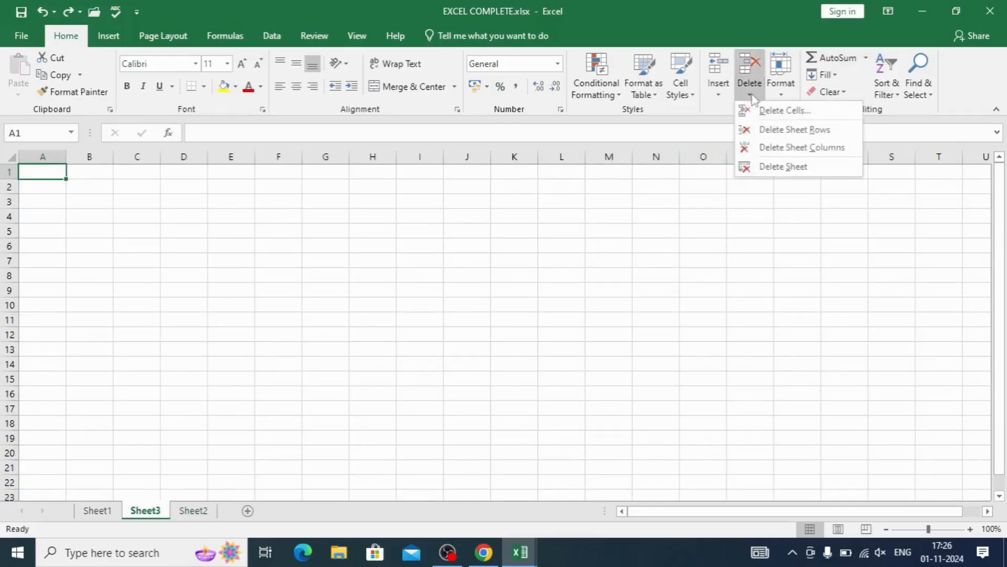
{"action": "left_click", "coordinate": [761, 164]}
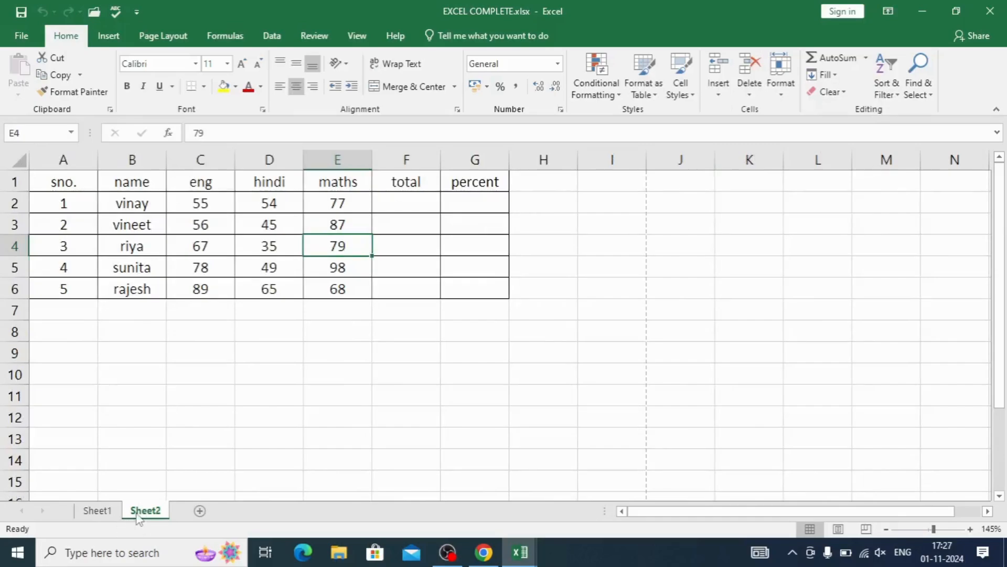
- Add a new worksheet after Sheet2 and rename it Sheet3
{"action": "left_click", "coordinate": [200, 511]}
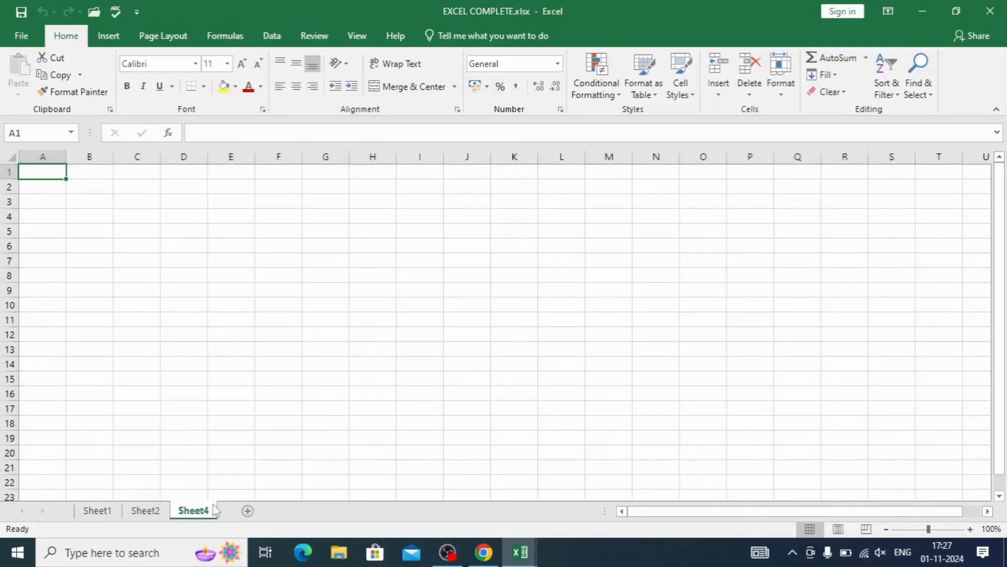
{"action": "right_click", "coordinate": [198, 510]}
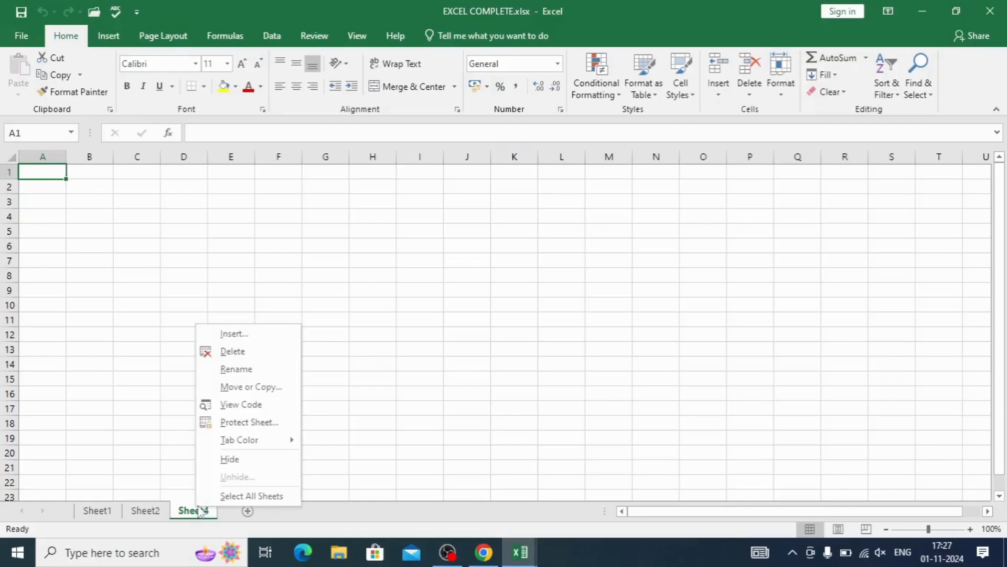
{"action": "left_click", "coordinate": [229, 371]}
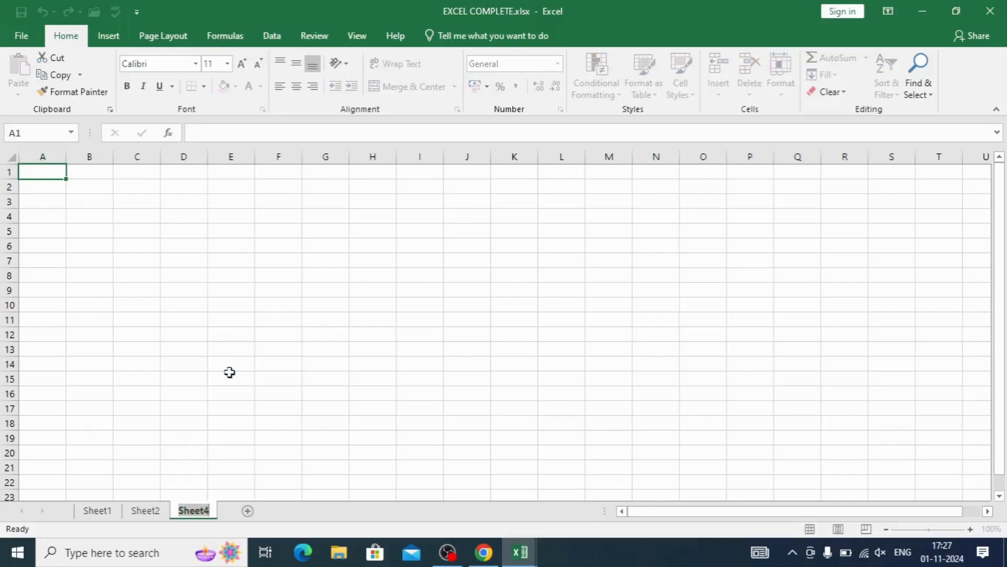
{"action": "type", "text": "Shee"}
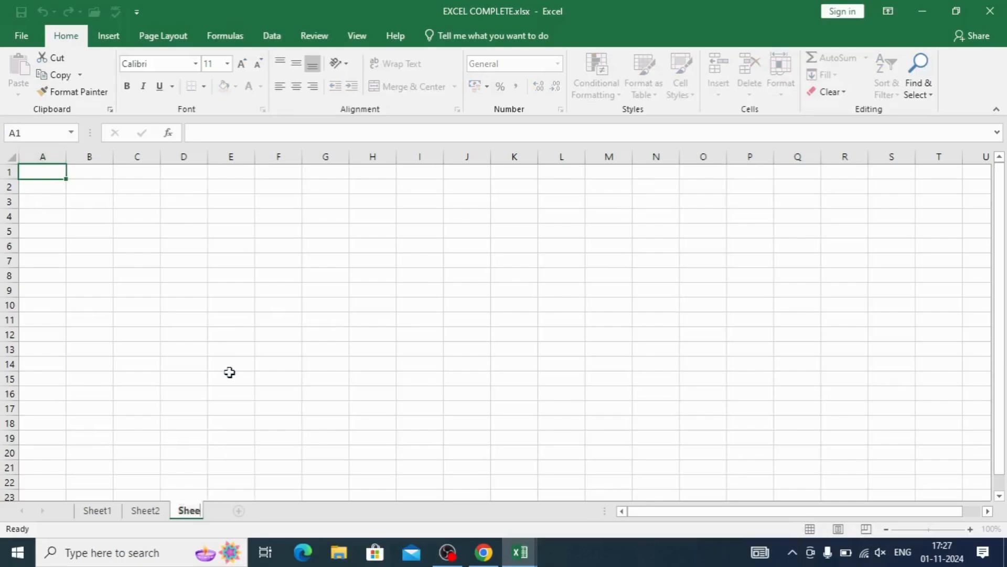
{"action": "type", "text": "t3"}
{"action": "key", "text": "Return"}
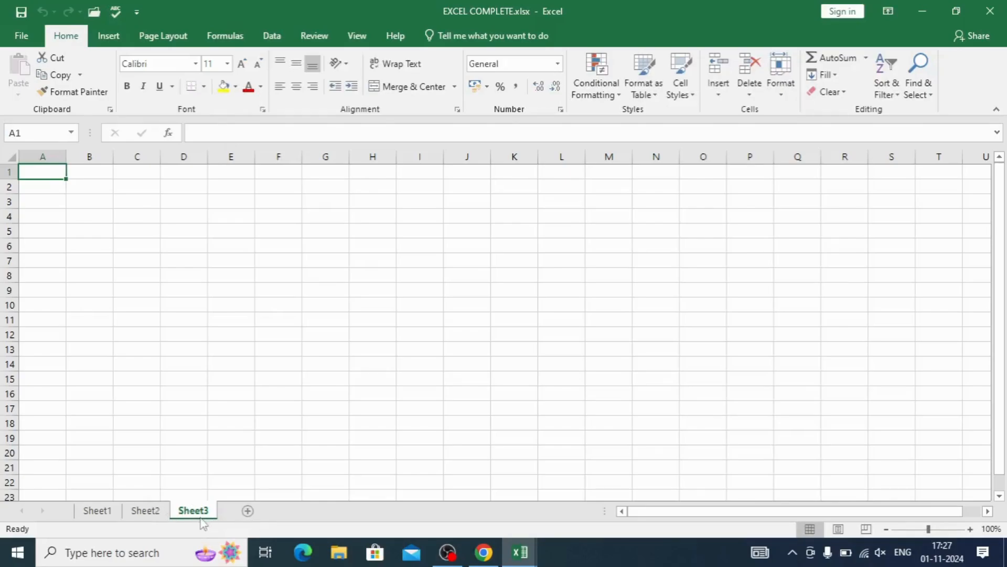
- Add another blank worksheet after Sheet3 and return to the marks table on Sheet2
{"action": "left_click", "coordinate": [248, 512]}
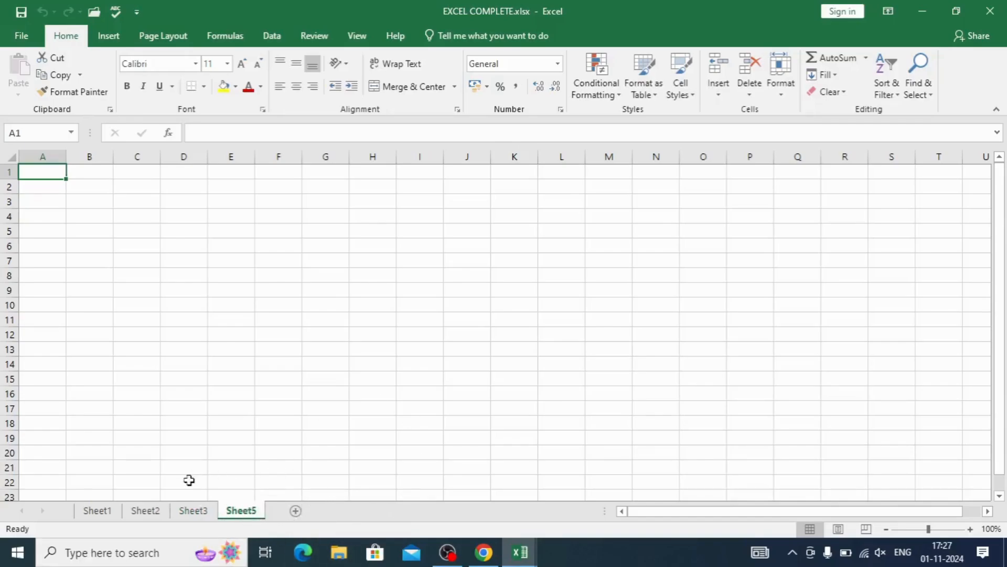
{"action": "left_click", "coordinate": [181, 511]}
{"action": "left_click", "coordinate": [145, 511]}
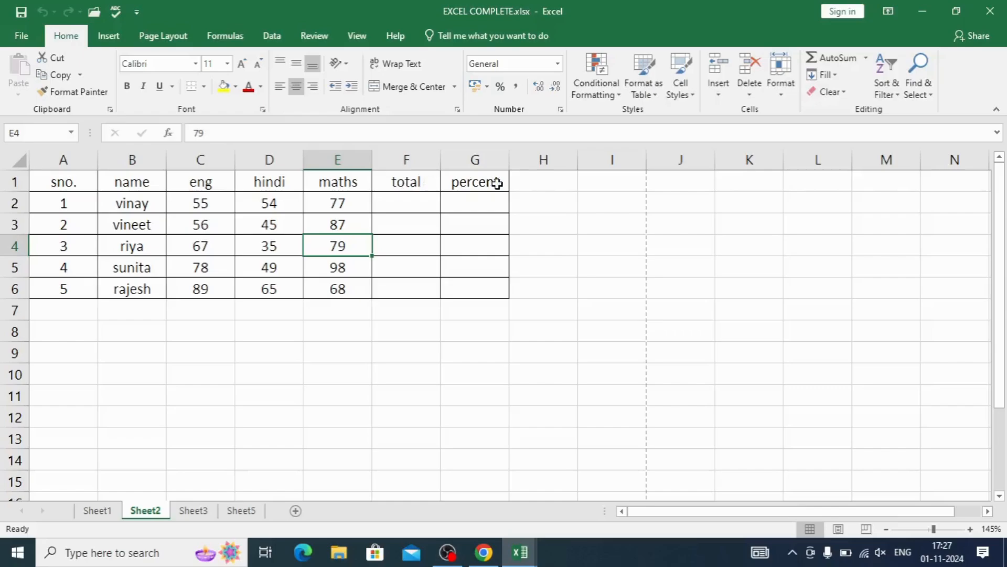
{"action": "left_click_drag", "start_coordinate": [317, 180], "coordinate": [475, 182]}
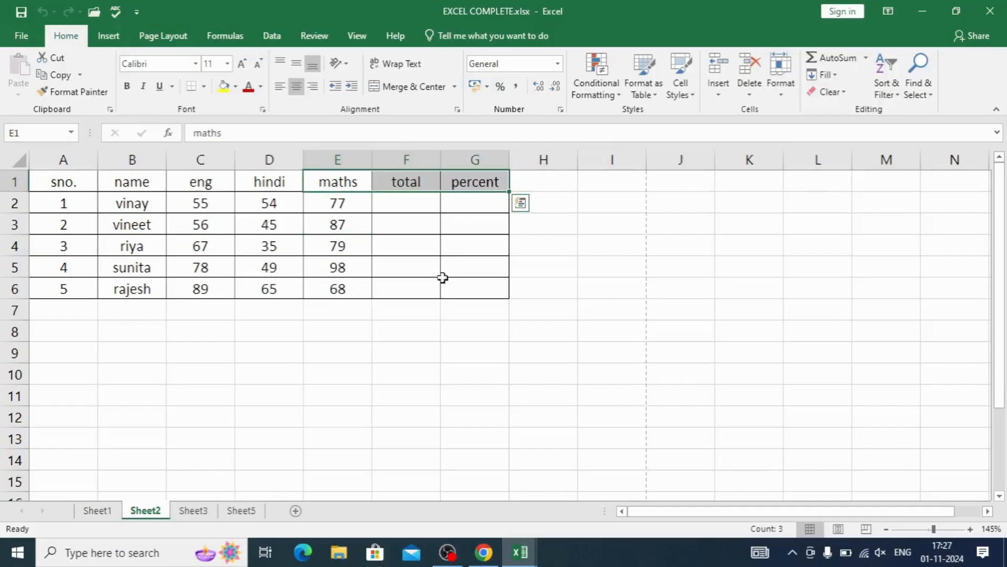
{"action": "left_click", "coordinate": [412, 340]}
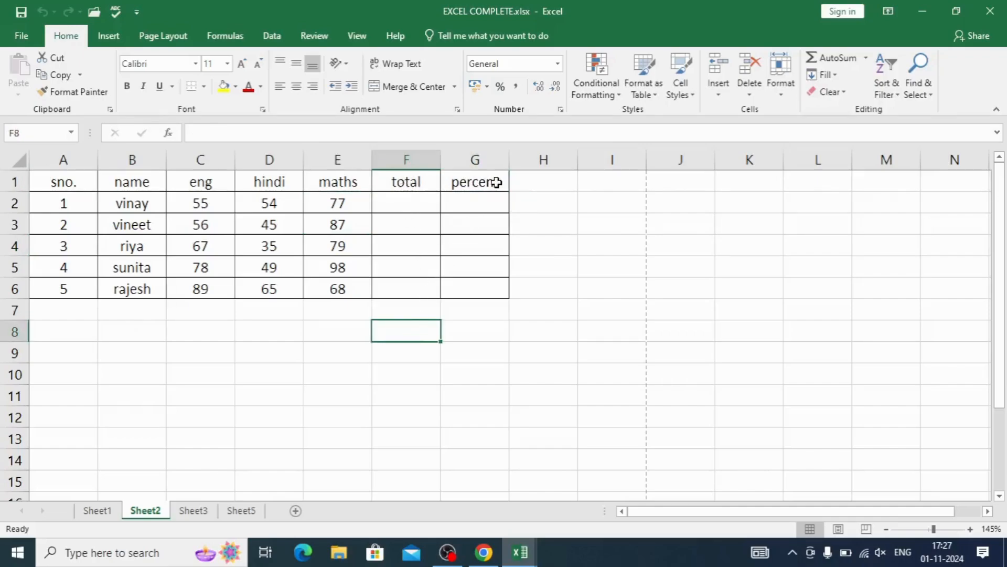
- Add the heading Grade in H1 and apply all borders to the total, percent and Grade columns in F1:H6
{"action": "left_click", "coordinate": [543, 183]}
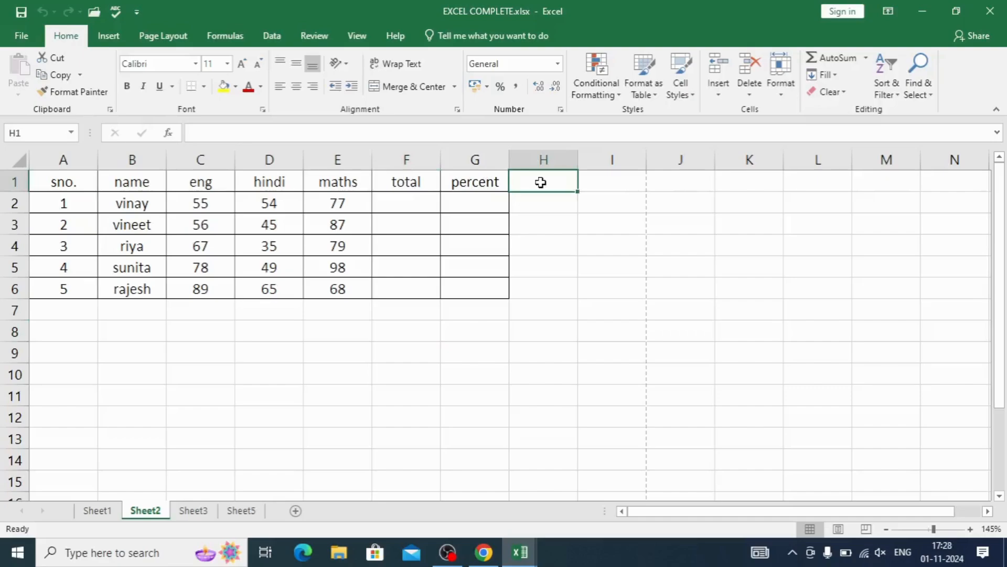
{"action": "type", "text": "Grade"}
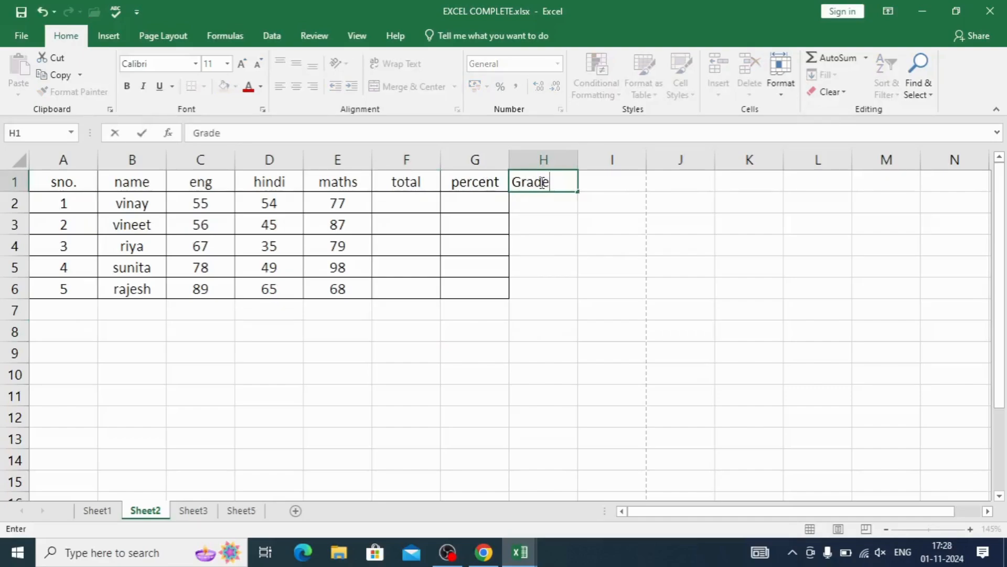
{"action": "key", "text": "Tab"}
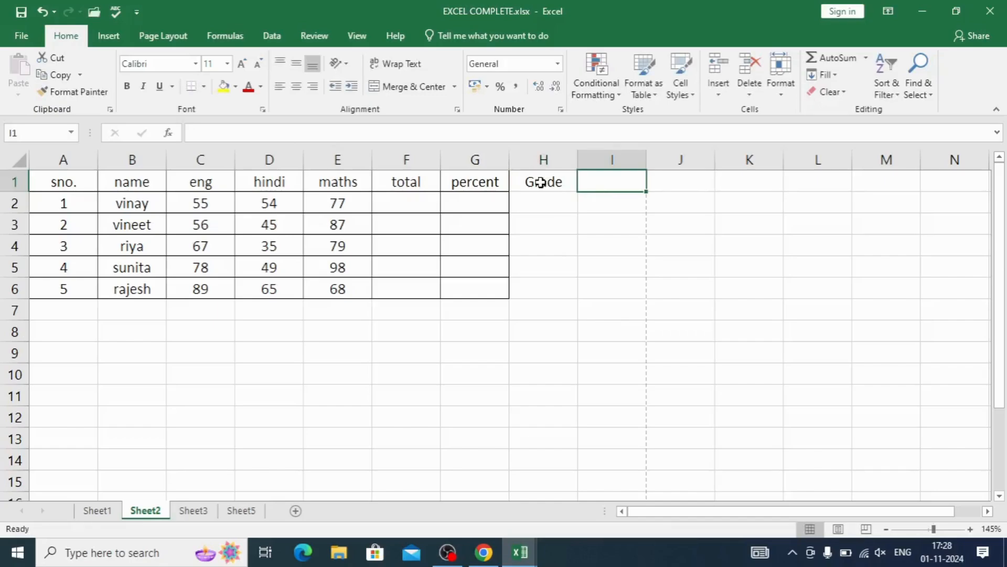
{"action": "left_click_drag", "start_coordinate": [407, 181], "coordinate": [549, 289]}
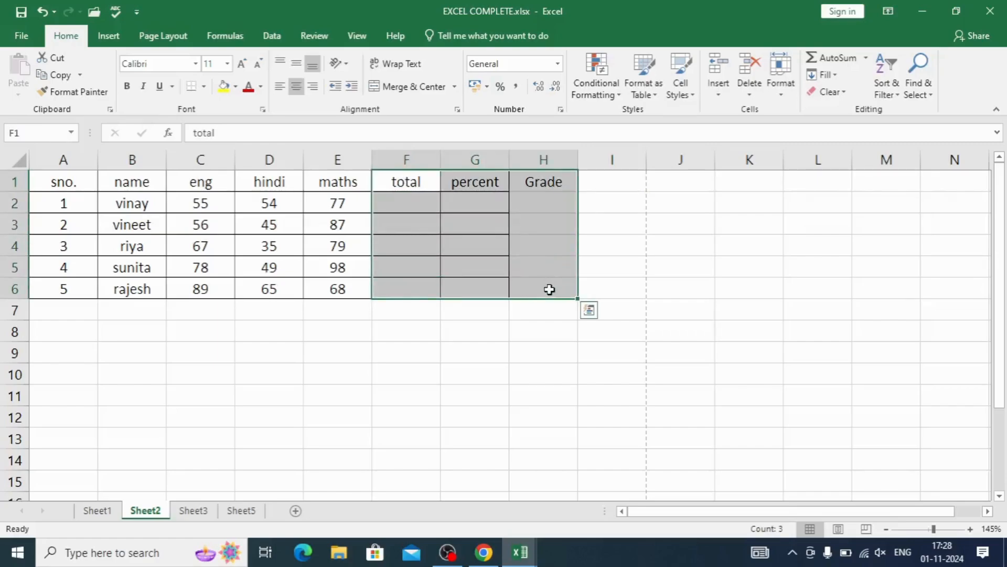
{"action": "left_click", "coordinate": [203, 86]}
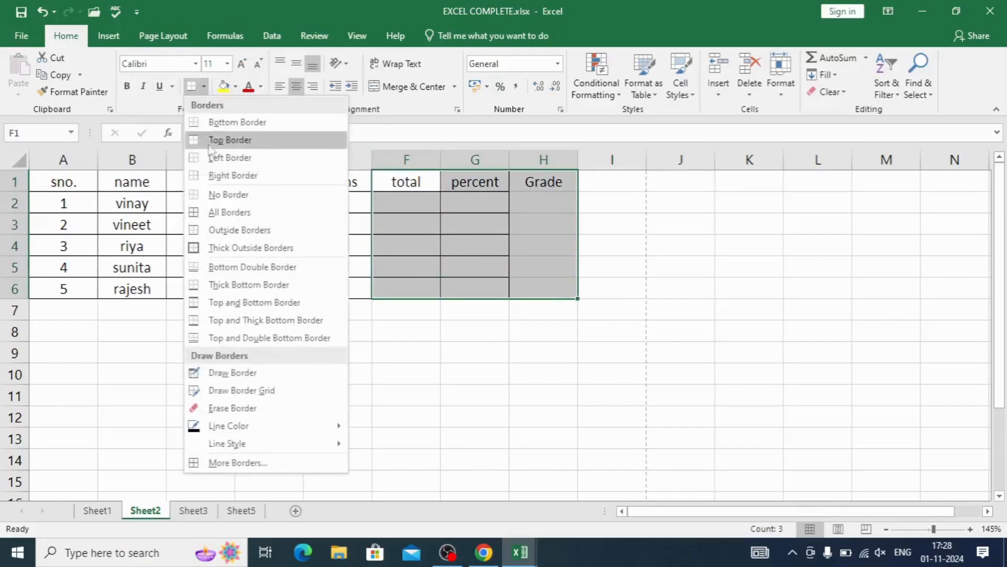
{"action": "left_click", "coordinate": [210, 212]}
{"action": "left_click", "coordinate": [465, 412]}
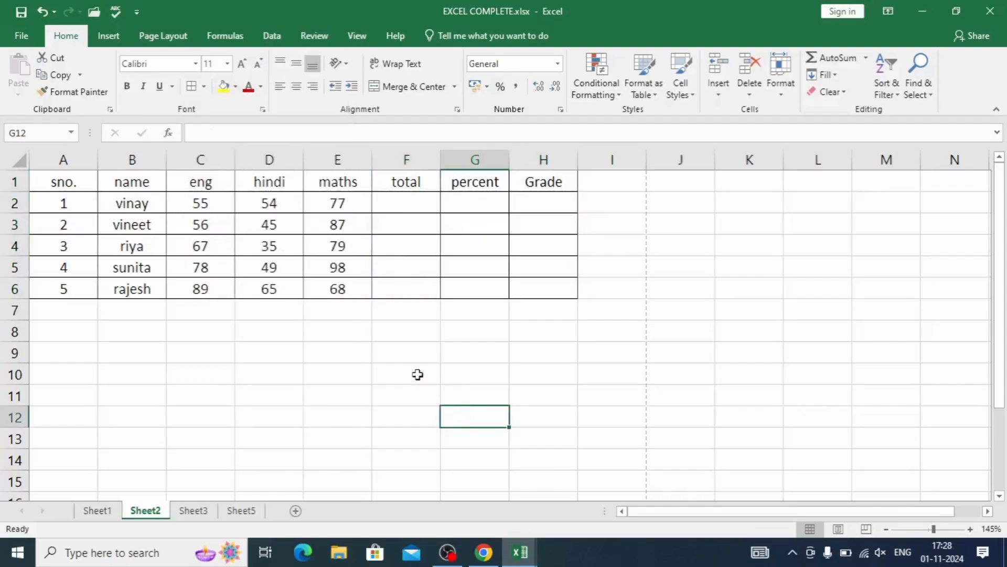
- Extend the marks table A1:H6 by filling its contents across columns I to L
{"action": "left_click_drag", "start_coordinate": [52, 180], "coordinate": [850, 299]}
{"action": "left_click", "coordinate": [567, 354]}
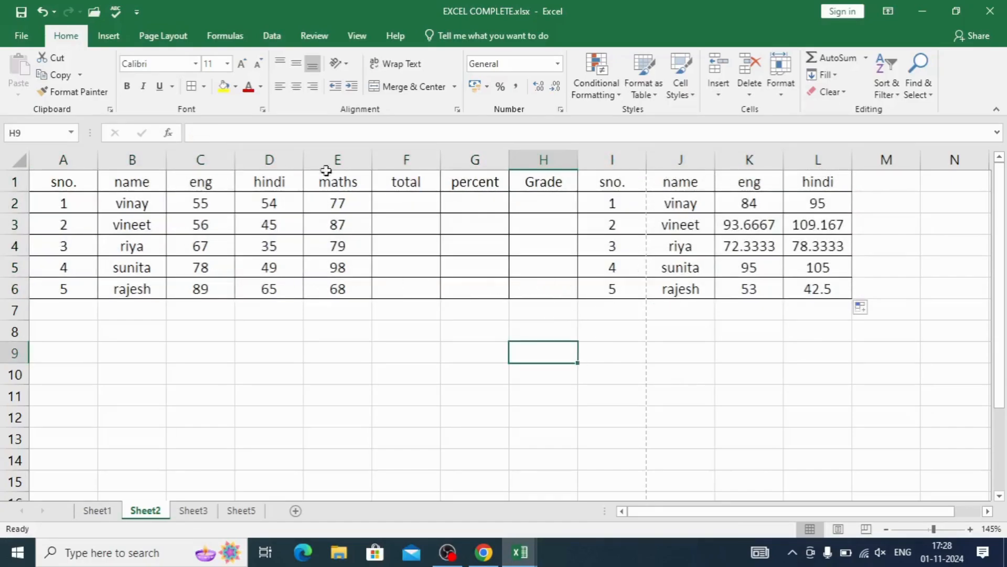
{"action": "left_click", "coordinate": [331, 379]}
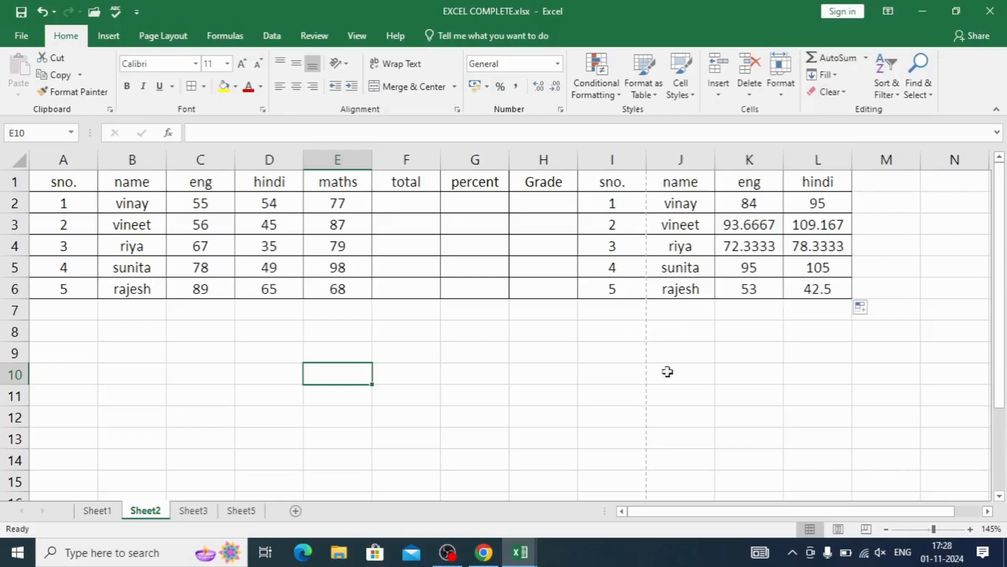
{"action": "left_click", "coordinate": [404, 371]}
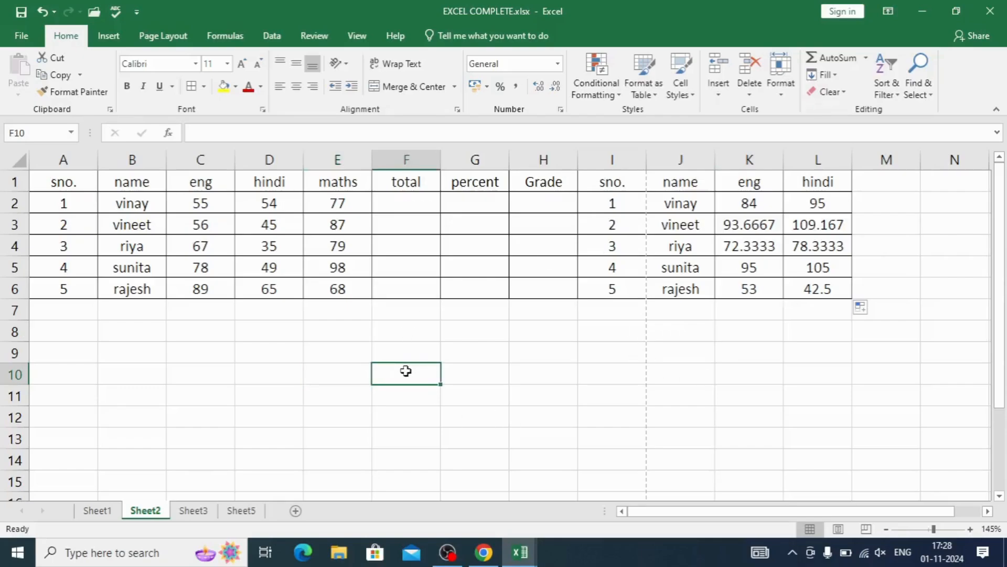
- Check in the enlarged print preview which table columns fit on the first page, and return to the sheet
{"action": "key", "text": "ctrl+p"}
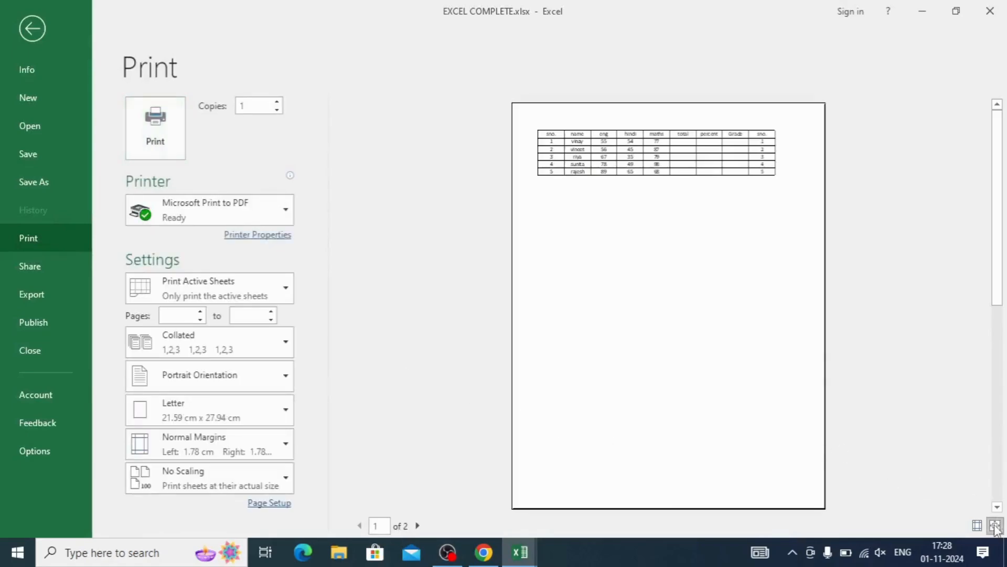
{"action": "left_click", "coordinate": [703, 255]}
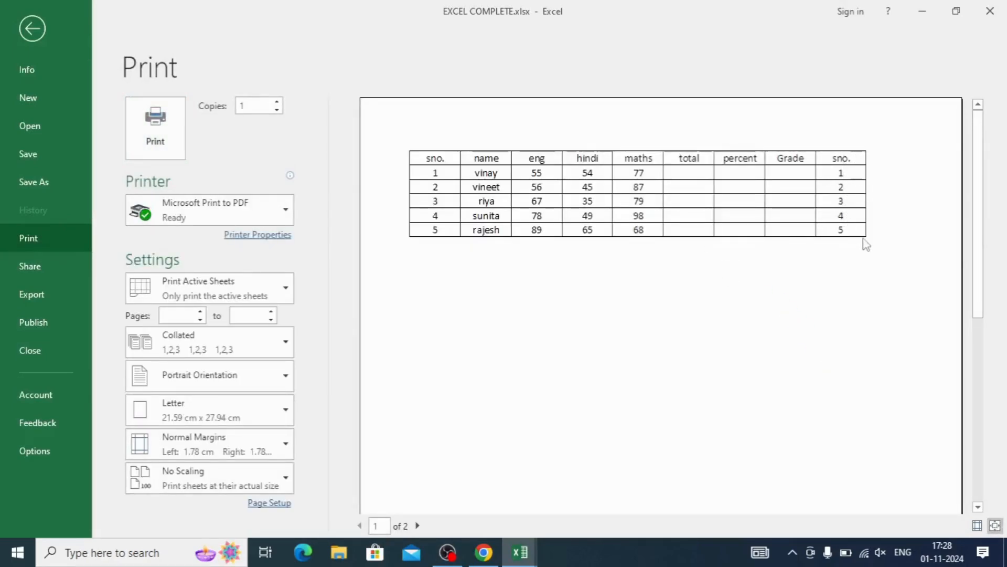
{"action": "key", "text": "Escape"}
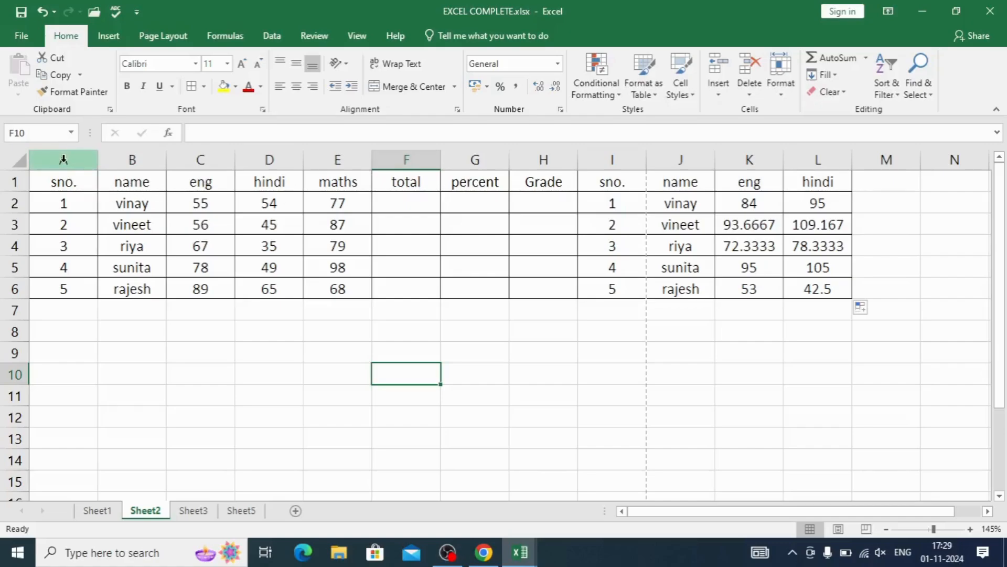
- AutoFit the widths of columns A to L to their contents
{"action": "left_click_drag", "start_coordinate": [64, 159], "coordinate": [568, 150]}
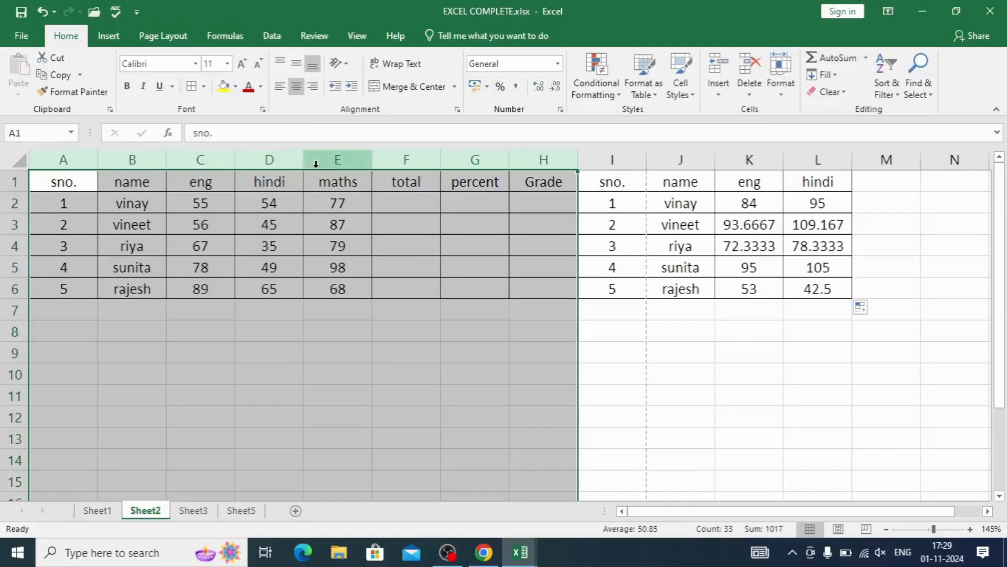
{"action": "left_click_drag", "start_coordinate": [57, 158], "coordinate": [824, 152]}
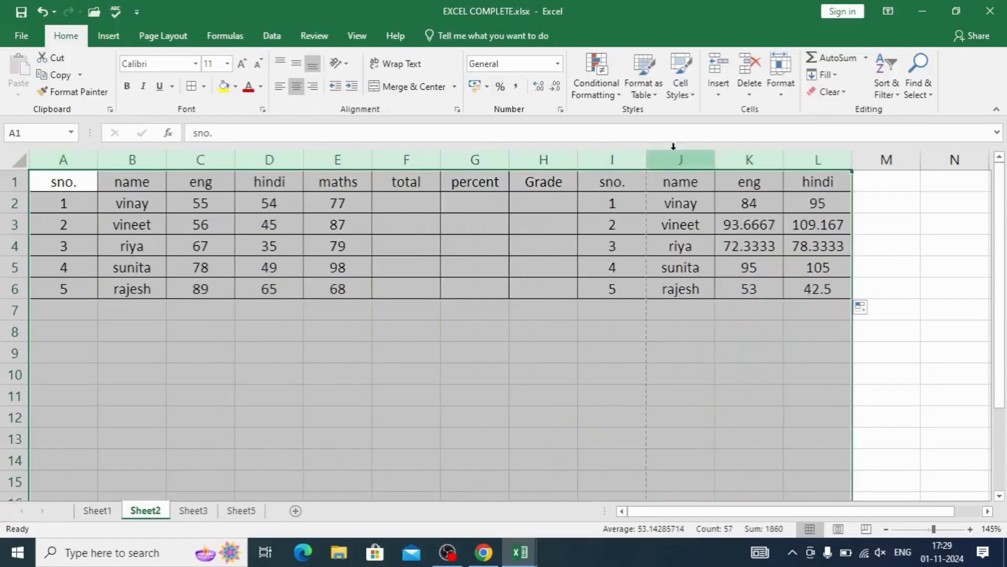
{"action": "double_click", "coordinate": [511, 161]}
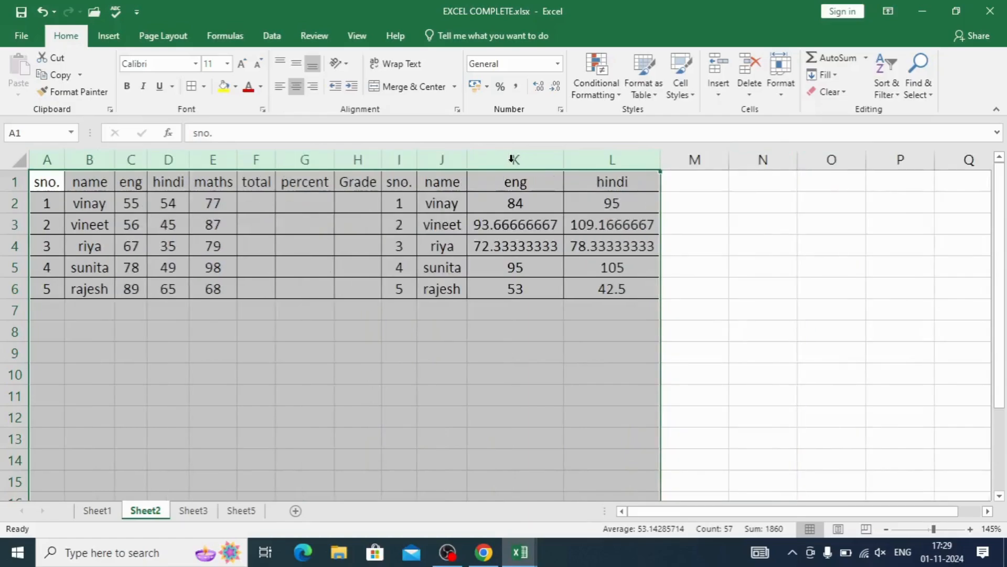
{"action": "left_click", "coordinate": [737, 409]}
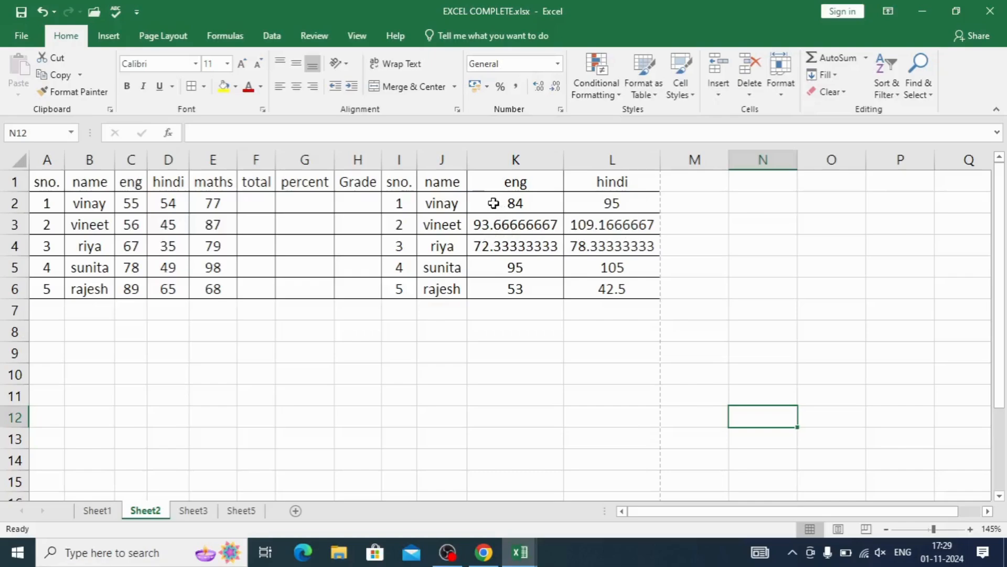
- Reduce the eng and hindi marks in K3:L4 to zero decimal places
{"action": "left_click_drag", "start_coordinate": [486, 224], "coordinate": [612, 241]}
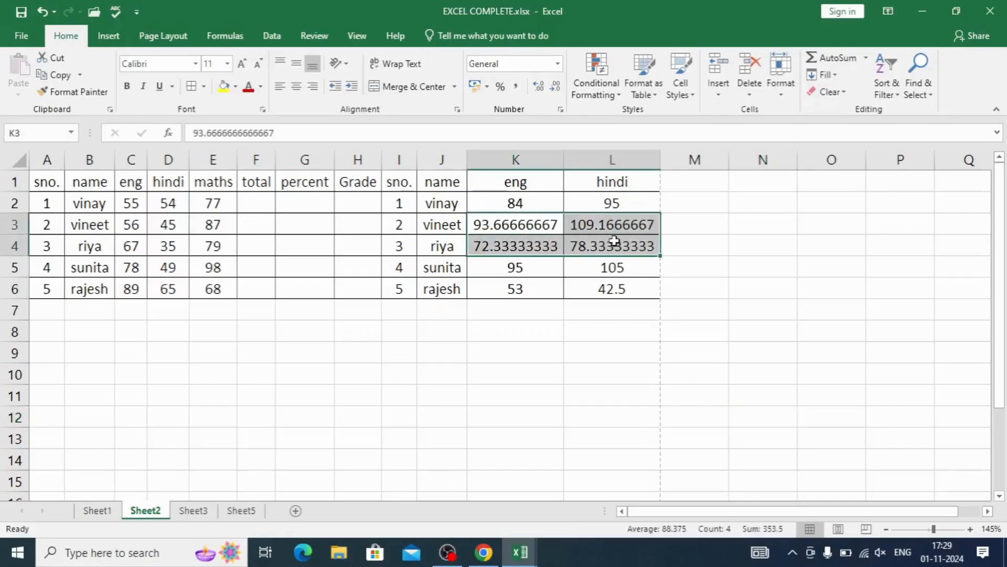
{"action": "left_click", "coordinate": [556, 87]}
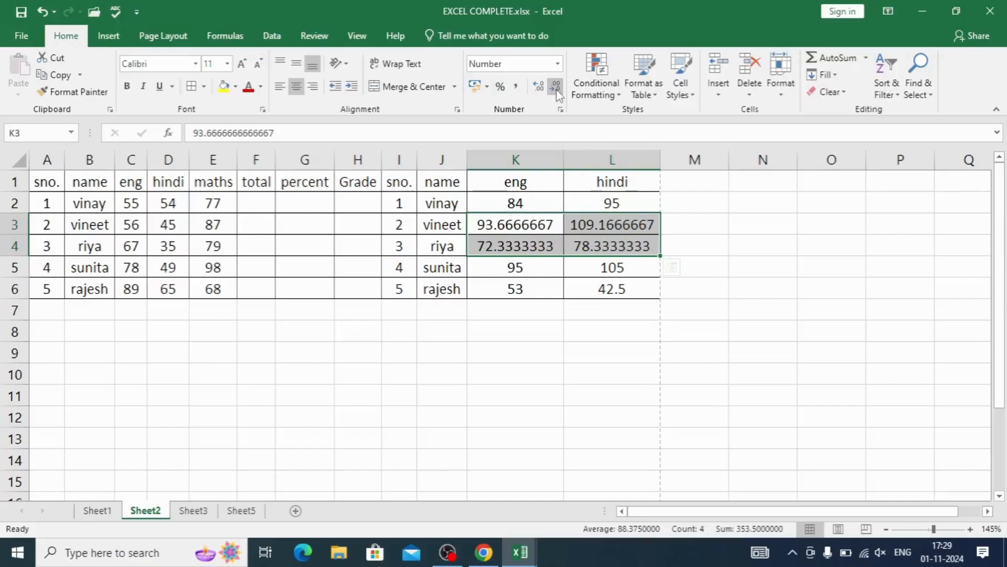
{"action": "left_click", "coordinate": [555, 87]}
{"action": "left_click", "coordinate": [556, 87]}
{"action": "left_click", "coordinate": [556, 87]}
{"action": "left_click", "coordinate": [555, 87]}
{"action": "left_click", "coordinate": [555, 87]}
{"action": "left_click", "coordinate": [555, 87]}
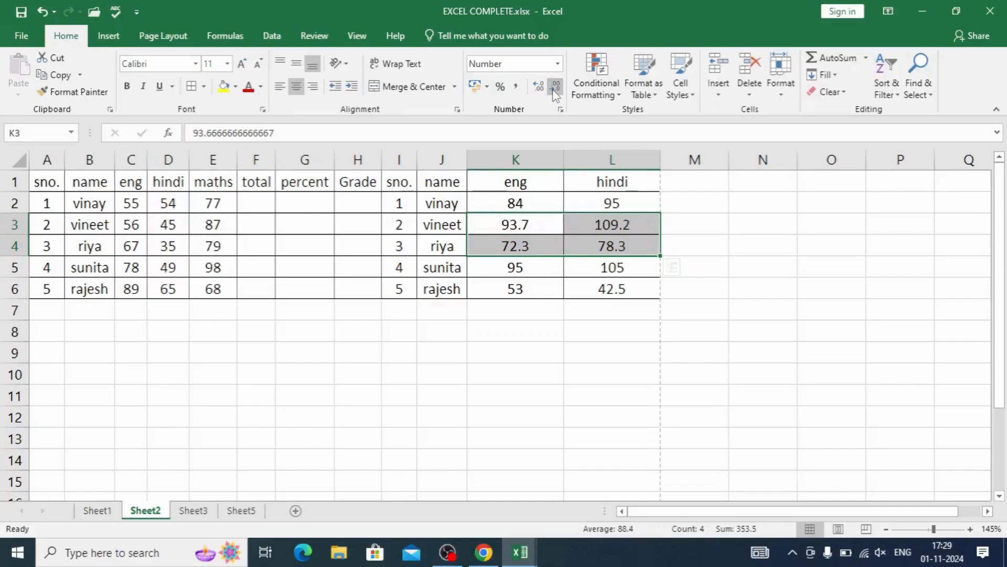
{"action": "left_click", "coordinate": [555, 87]}
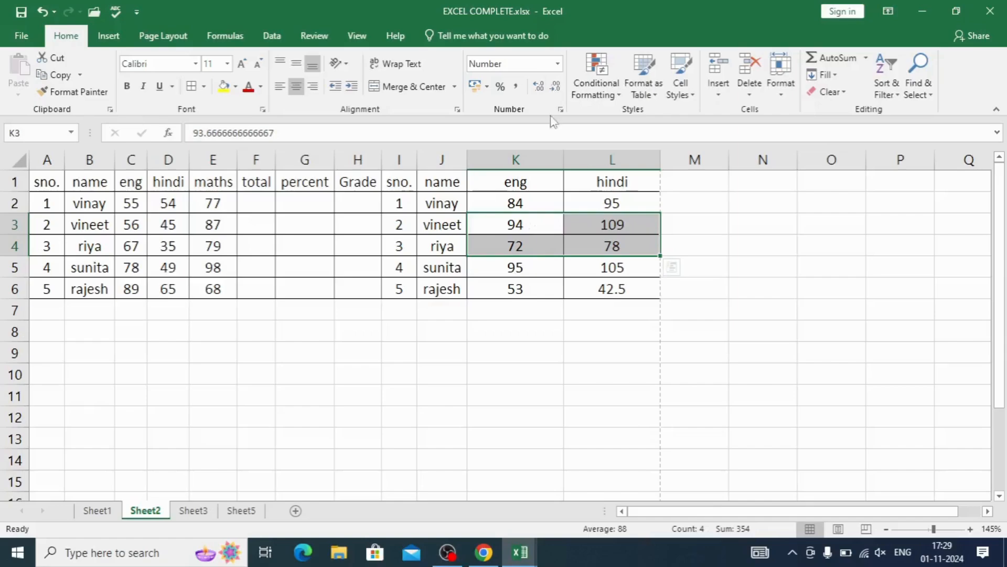
{"action": "left_click", "coordinate": [544, 411]}
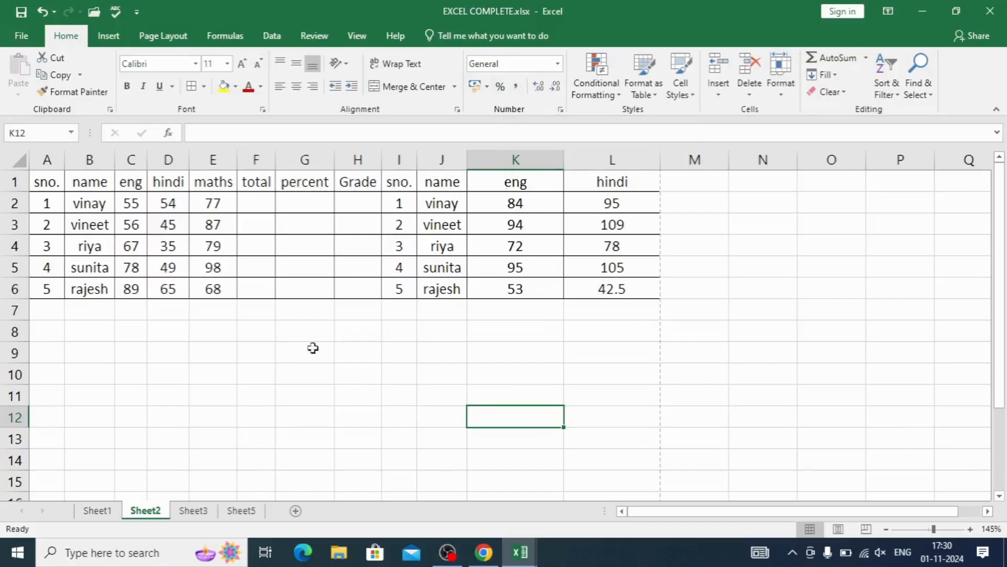
- Preview the printout to see whether the narrowed columns fit on one page, and return to the sheet
{"action": "left_click", "coordinate": [503, 322]}
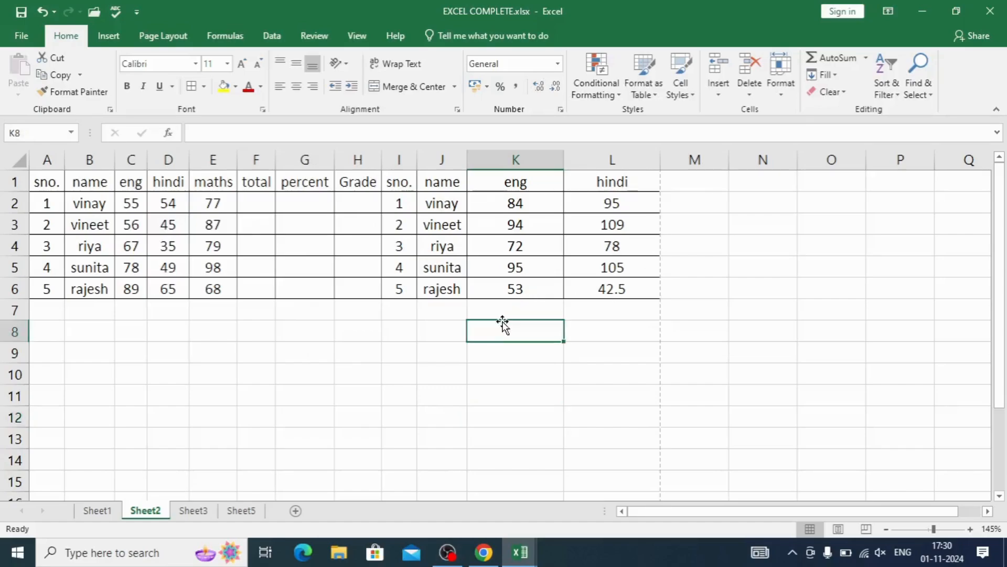
{"action": "key", "text": "ctrl+p"}
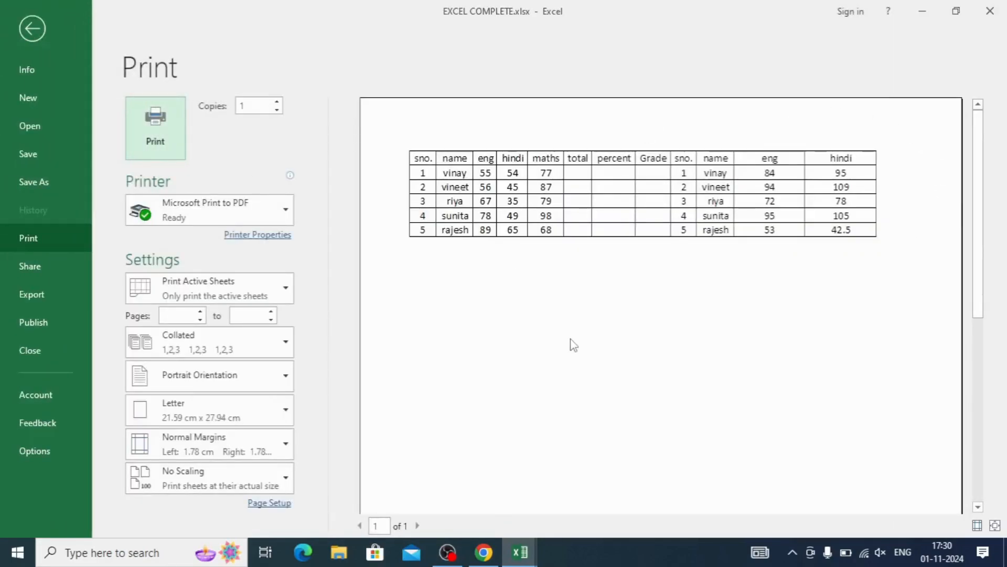
{"action": "key", "text": "Escape"}
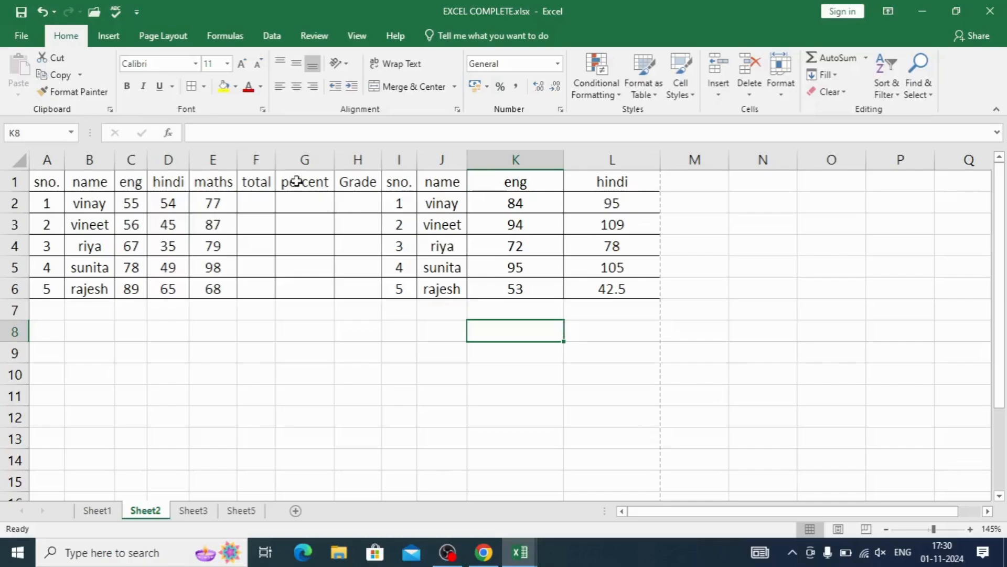
- Fill the range G1:L6 across columns M to P and AutoFit columns K to P
{"action": "left_click_drag", "start_coordinate": [294, 181], "coordinate": [895, 302]}
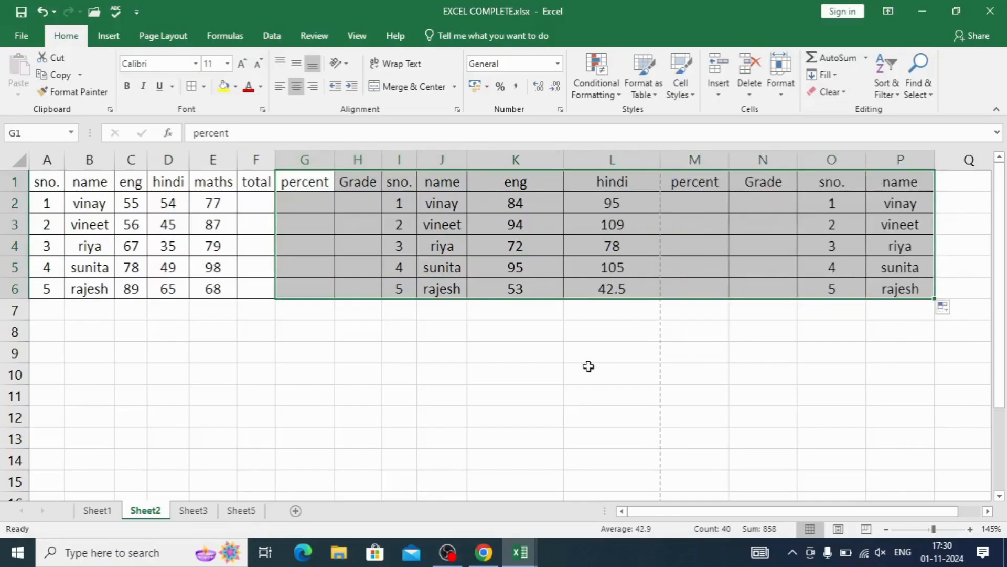
{"action": "left_click", "coordinate": [568, 374]}
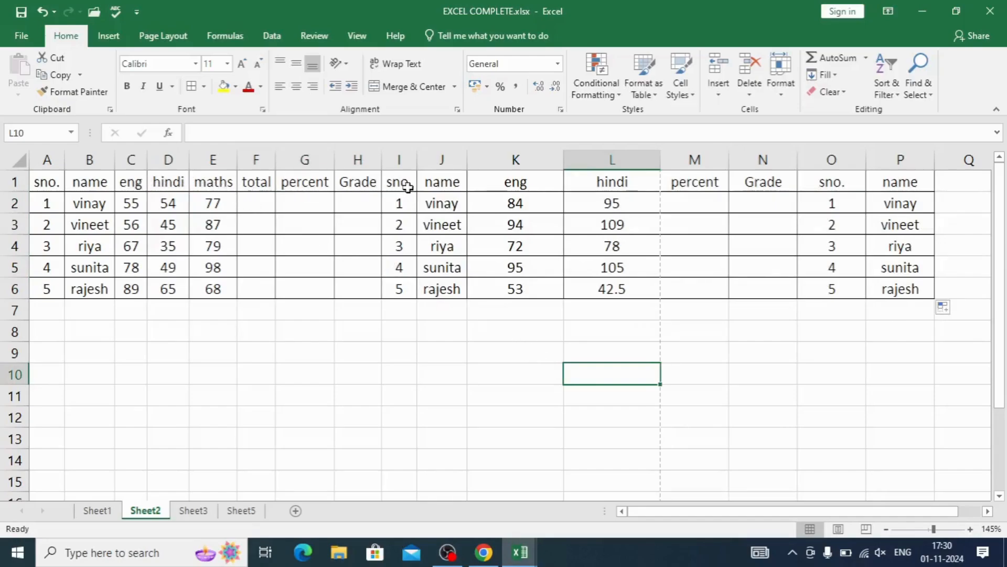
{"action": "left_click", "coordinate": [563, 159]}
{"action": "left_click_drag", "start_coordinate": [488, 160], "coordinate": [838, 166]}
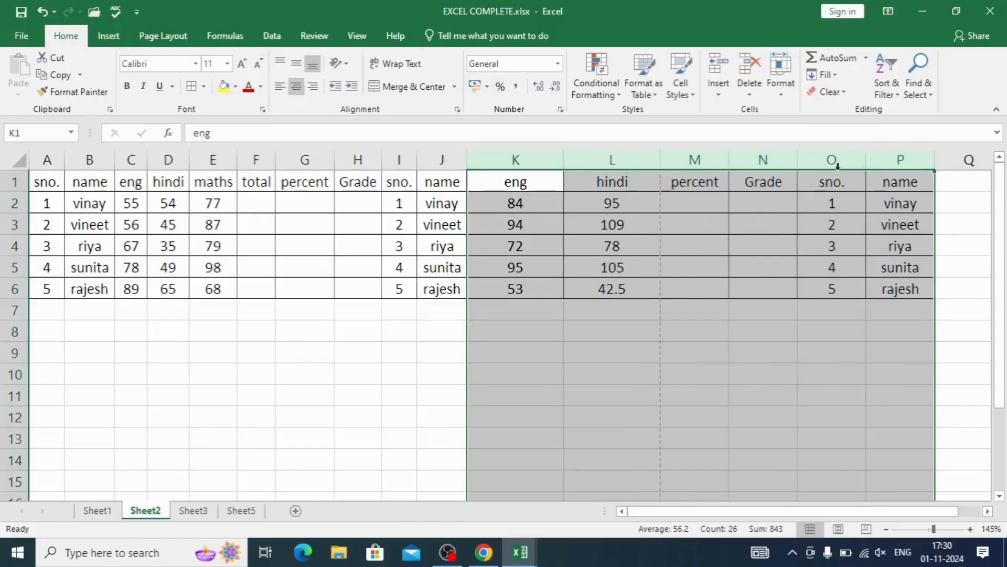
{"action": "double_click", "coordinate": [562, 160]}
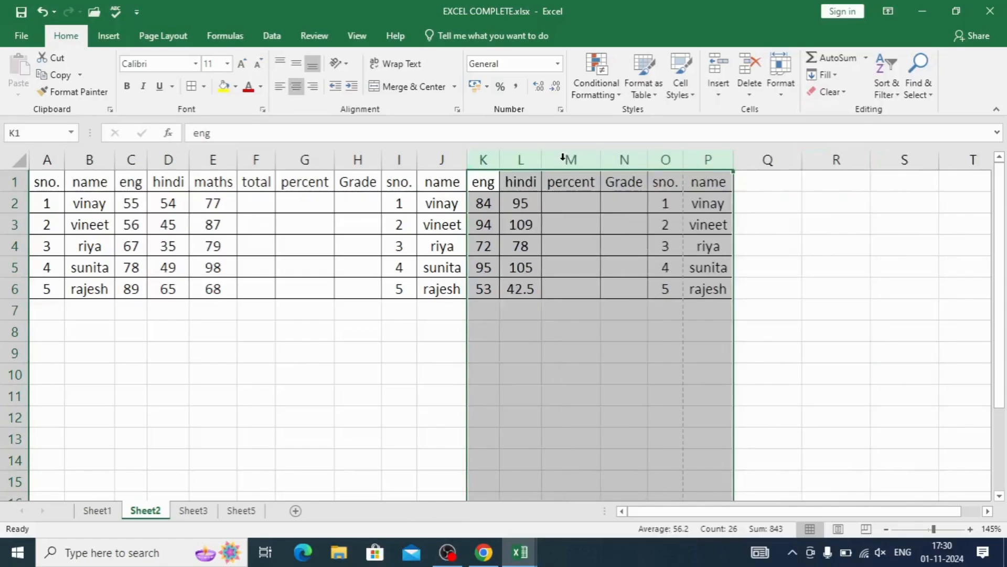
{"action": "left_click", "coordinate": [364, 473]}
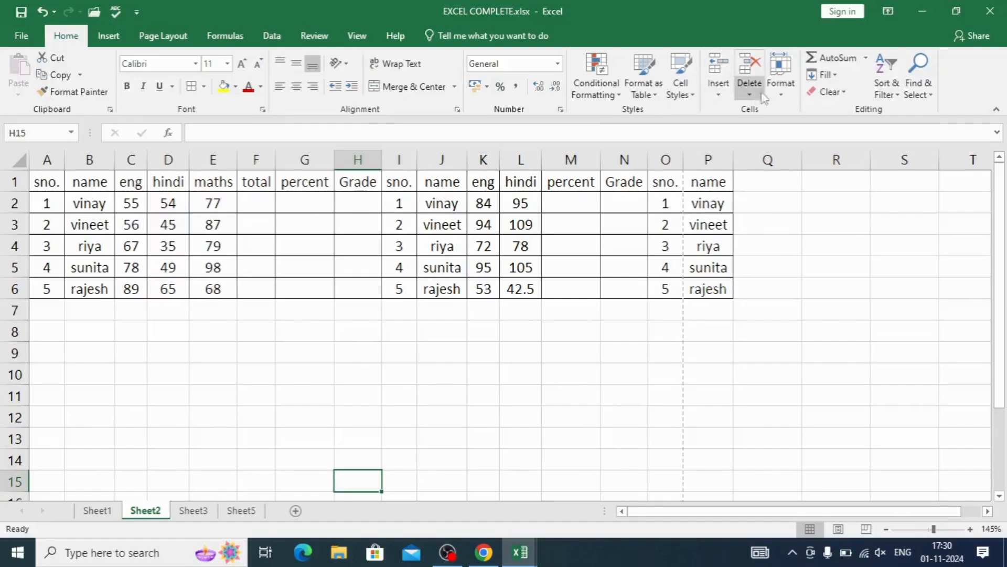
- Set the width of the Grade column H to 5
{"action": "left_click", "coordinate": [784, 94]}
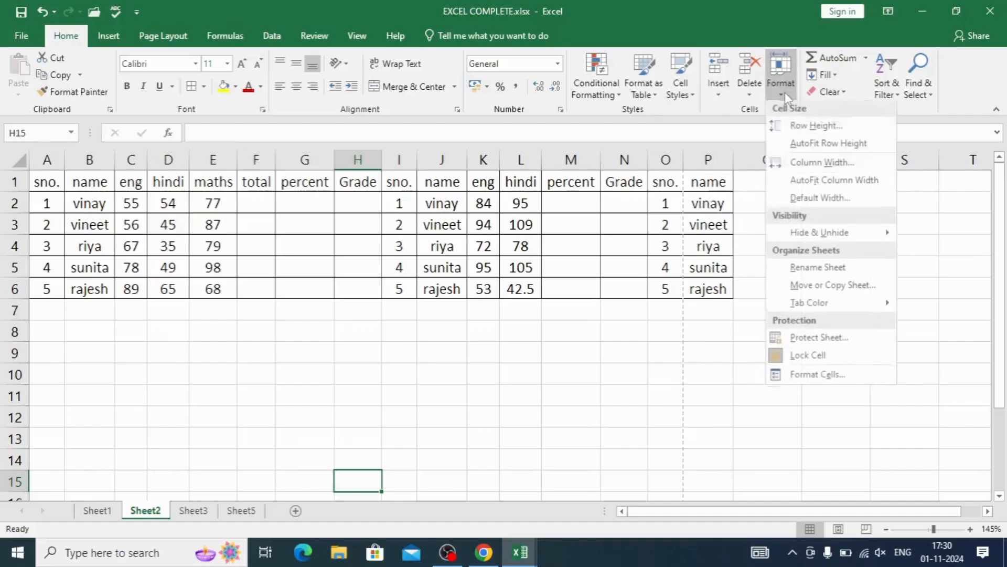
{"action": "left_click", "coordinate": [784, 164]}
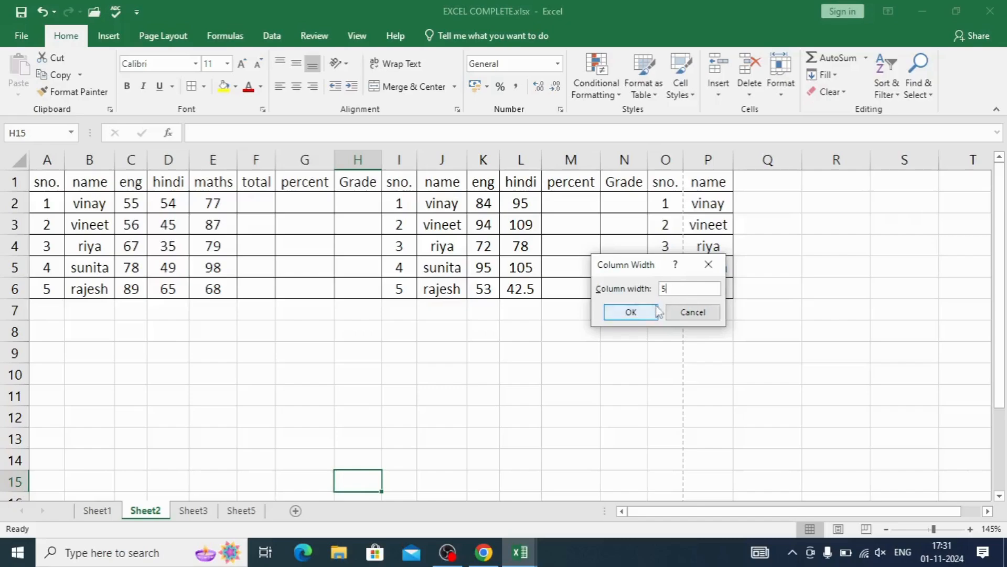
{"action": "left_click", "coordinate": [634, 311]}
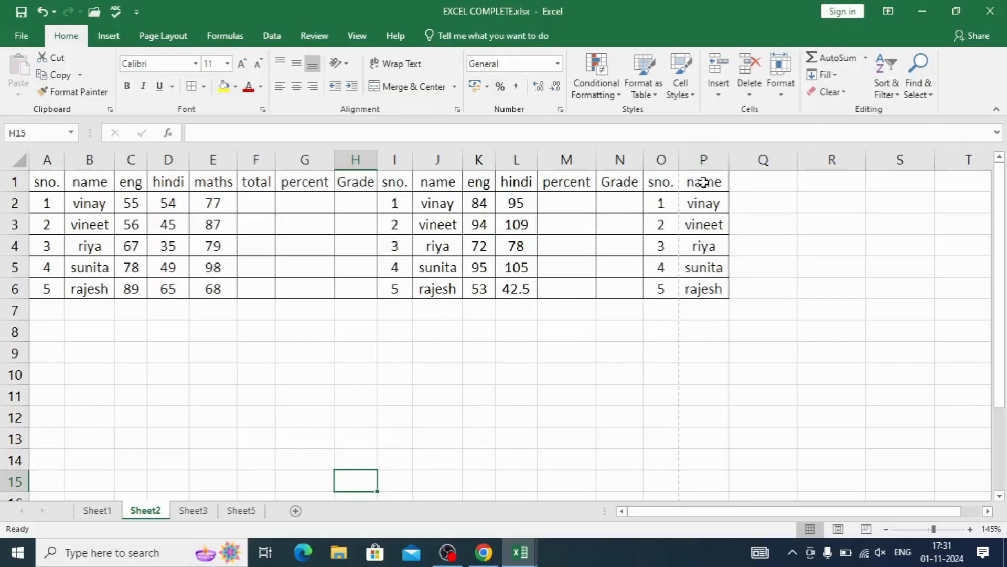
- AutoFit the widths of columns A to P for the marks table A1:P6
{"action": "left_click", "coordinate": [786, 95]}
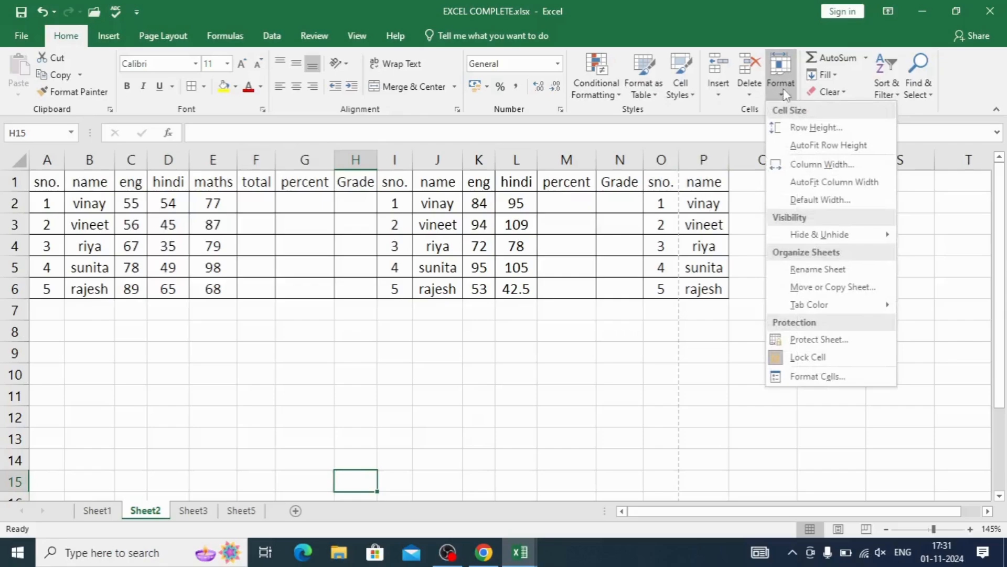
{"action": "left_click", "coordinate": [580, 412]}
{"action": "left_click_drag", "start_coordinate": [50, 184], "coordinate": [703, 290]}
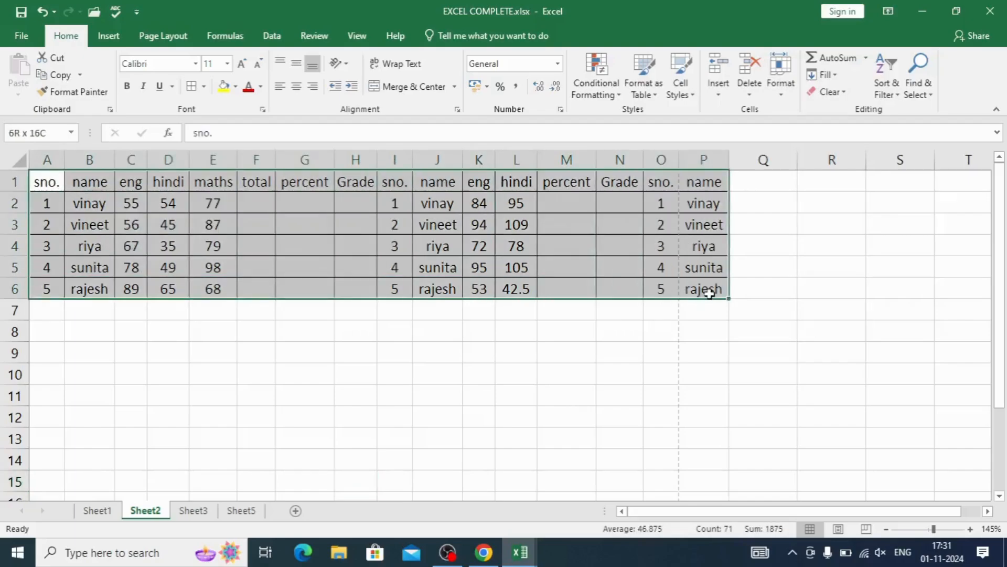
{"action": "left_click", "coordinate": [780, 96]}
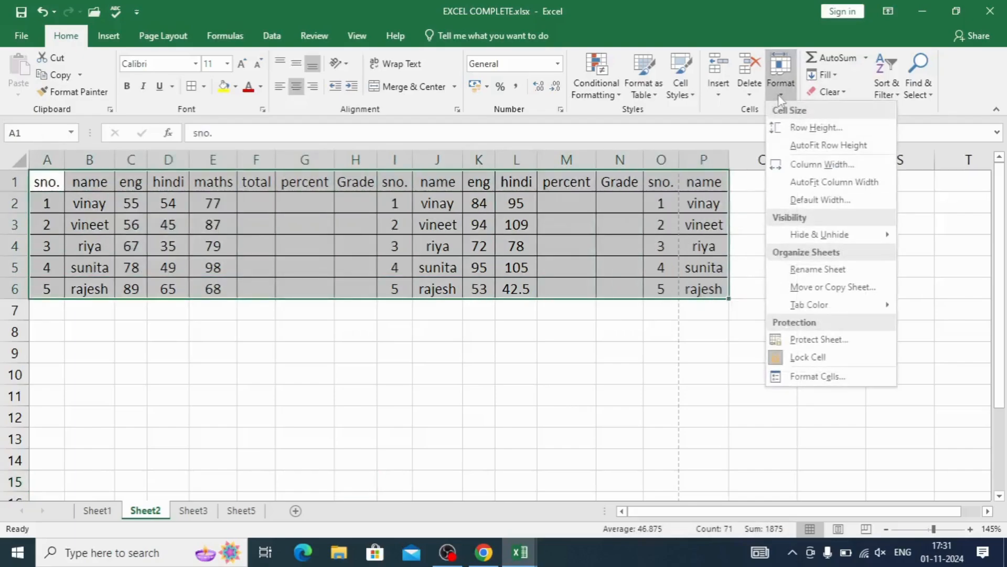
{"action": "left_click", "coordinate": [787, 183]}
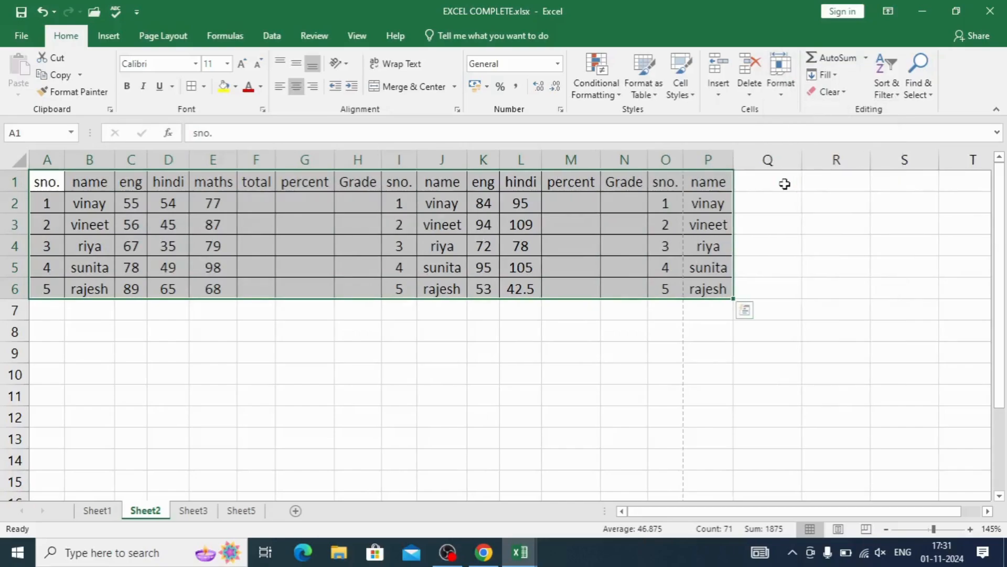
{"action": "left_click", "coordinate": [396, 360]}
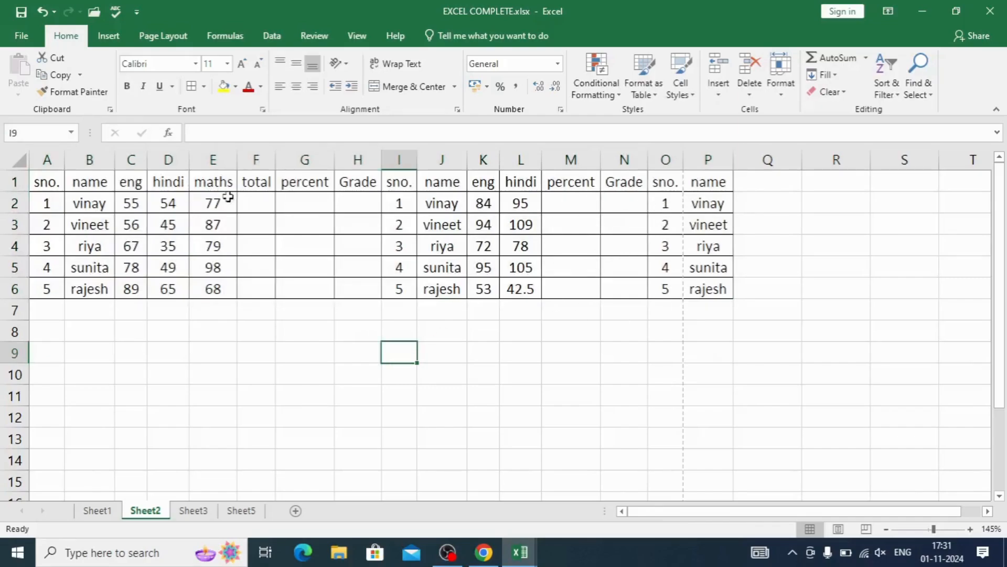
- Reduce the font size of the table A1:P6 to 9
{"action": "left_click_drag", "start_coordinate": [40, 184], "coordinate": [695, 289]}
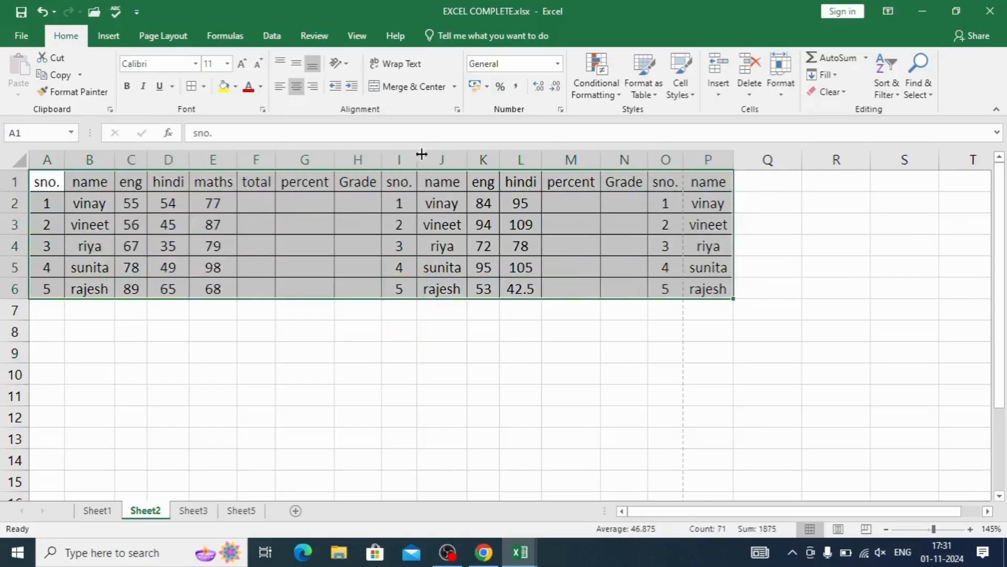
{"action": "left_click", "coordinate": [257, 64]}
{"action": "left_click", "coordinate": [257, 64]}
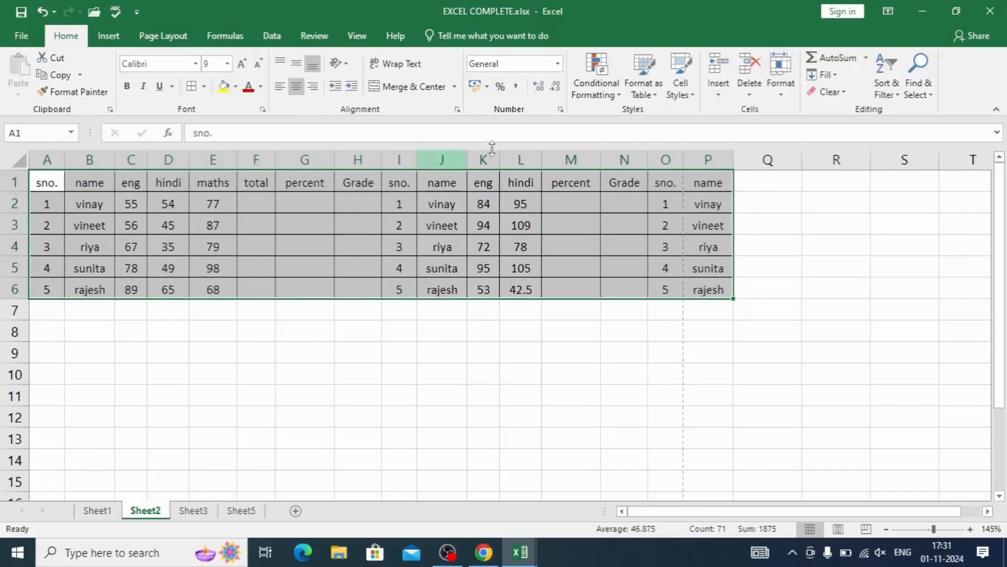
- Try one uniform, narrower column width on columns A to P, and undo it
{"action": "left_click", "coordinate": [781, 94]}
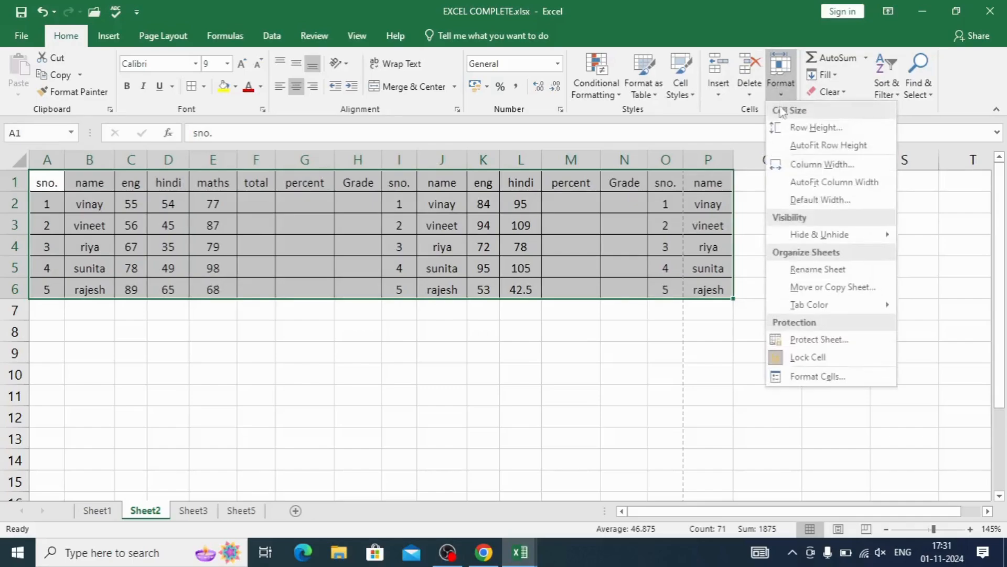
{"action": "left_click", "coordinate": [787, 162]}
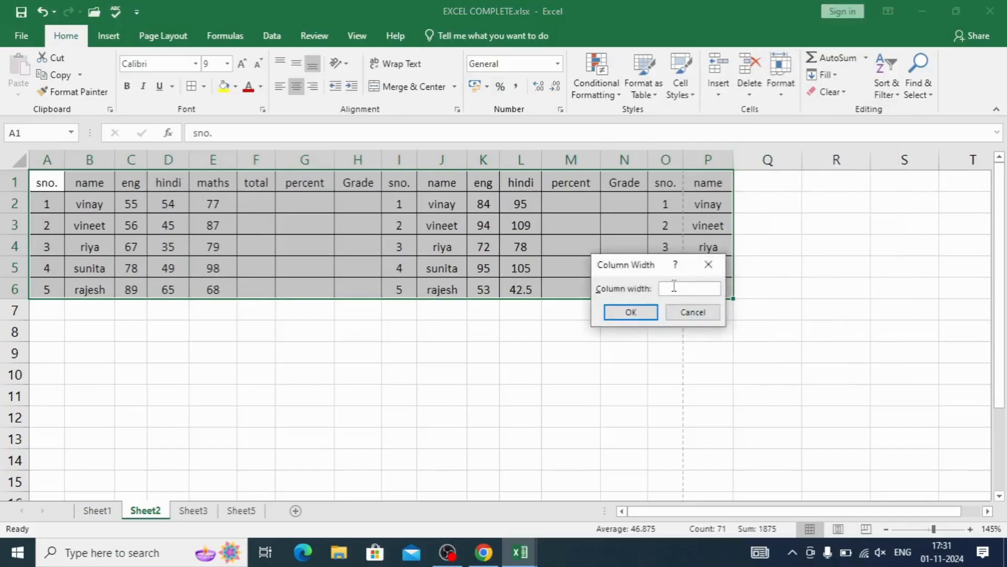
{"action": "key", "text": "Return"}
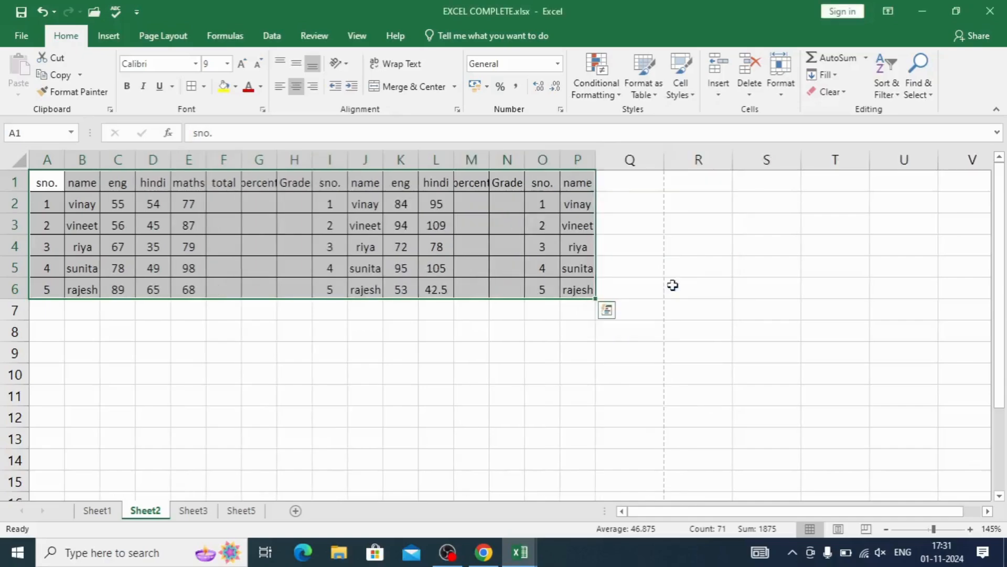
{"action": "left_click", "coordinate": [322, 440]}
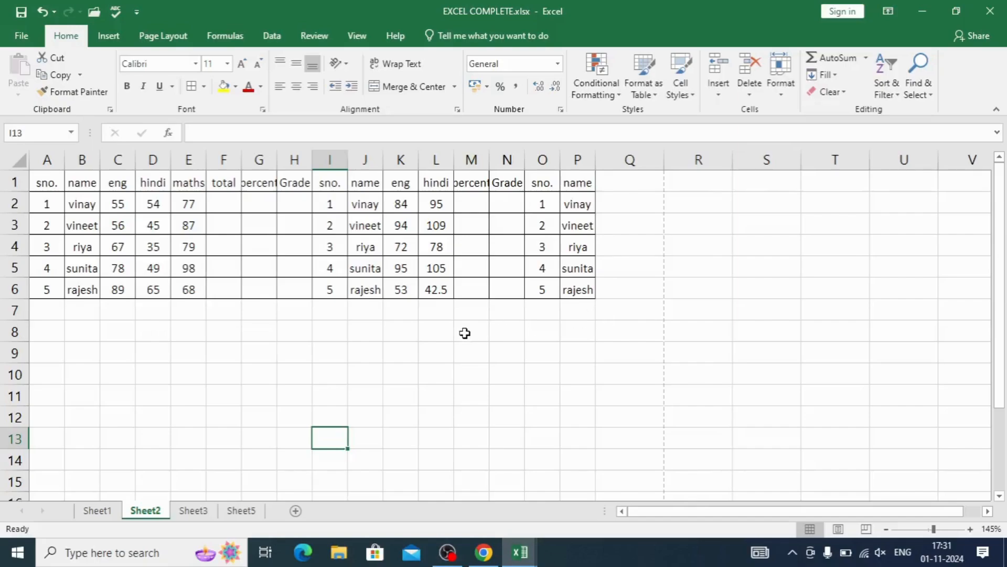
{"action": "key", "text": "ctrl+z"}
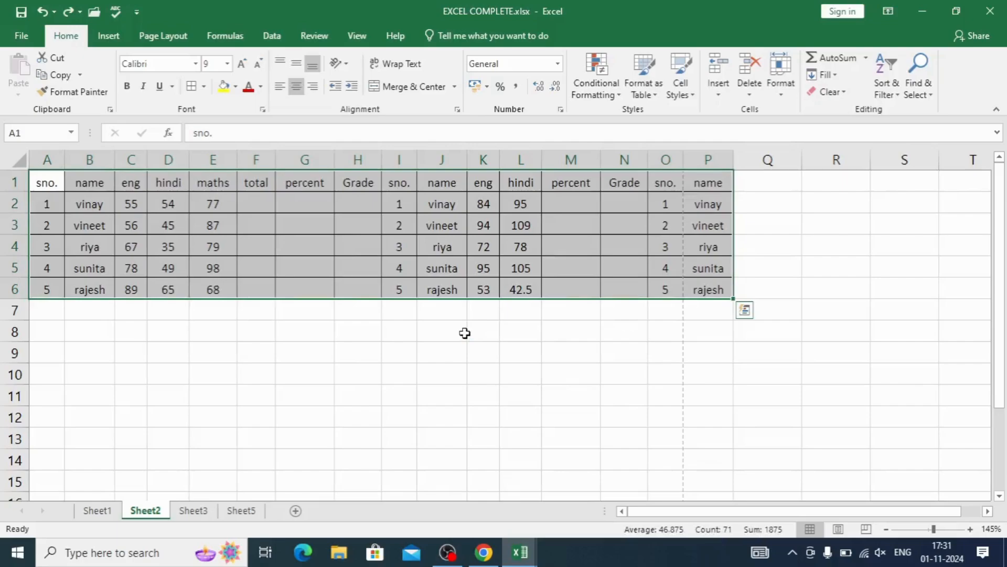
{"action": "left_click", "coordinate": [781, 84]}
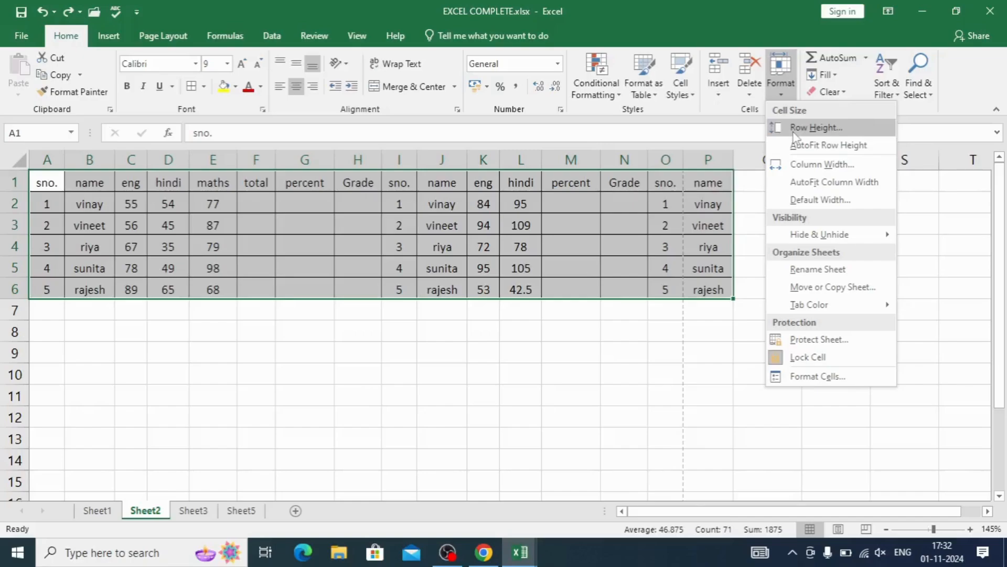
{"action": "key", "text": "Escape"}
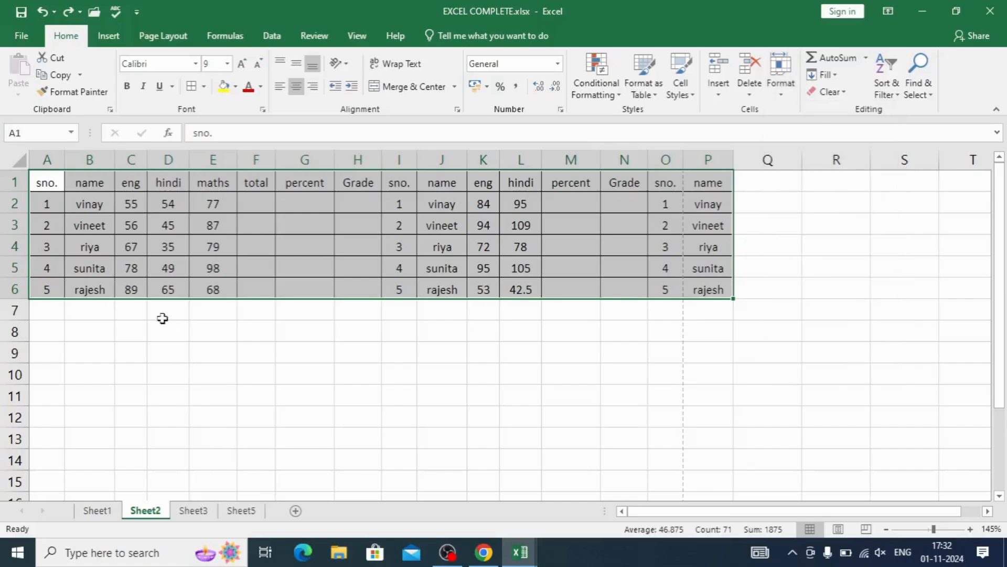
- Increase the font size of the table A1:P6 to 11
{"action": "left_click", "coordinate": [54, 198]}
{"action": "left_click_drag", "start_coordinate": [46, 184], "coordinate": [687, 297]}
{"action": "left_click", "coordinate": [241, 64]}
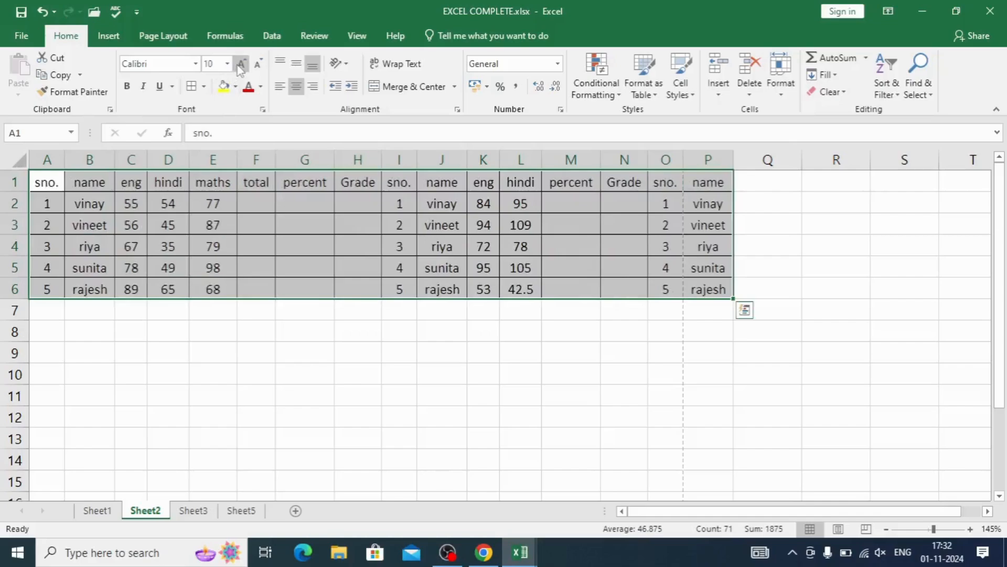
{"action": "left_click", "coordinate": [240, 64]}
{"action": "left_click", "coordinate": [296, 393]}
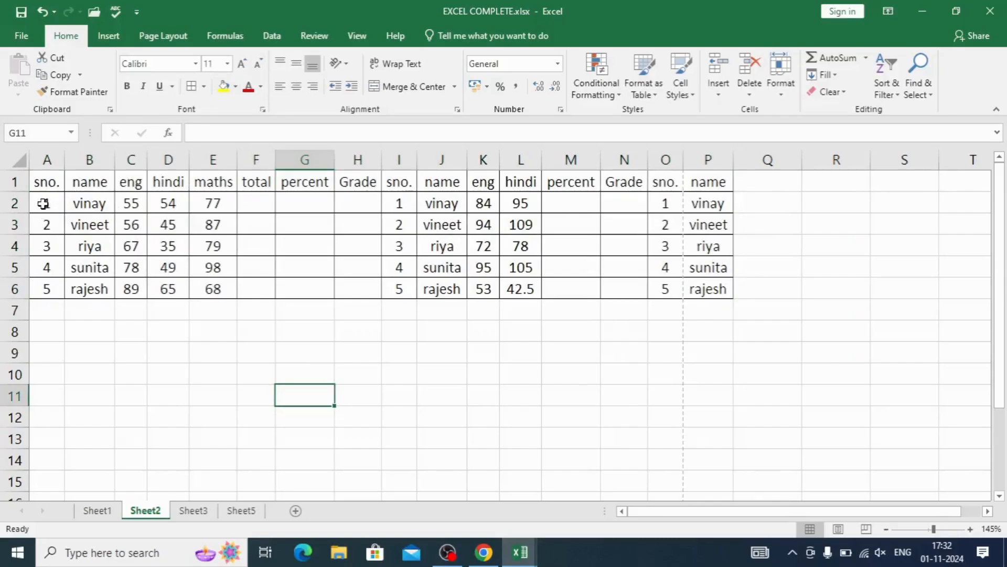
- Fill the table A1:P6 down to row 54 and mark the rows from 48 that pass the page break
{"action": "left_click_drag", "start_coordinate": [43, 181], "coordinate": [702, 292]}
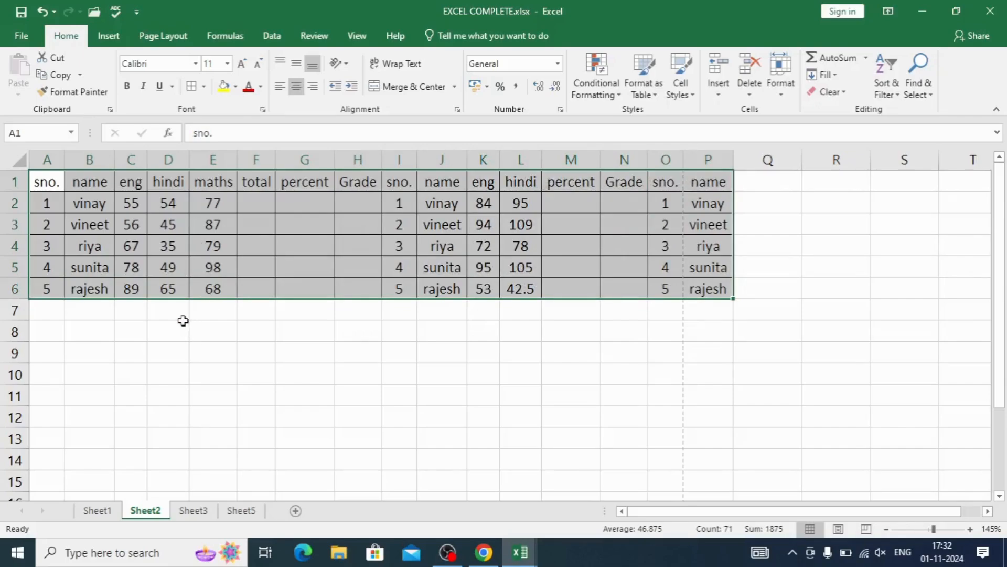
{"action": "mouse_move", "coordinate": [720, 319]}
{"action": "left_click_drag", "start_coordinate": [734, 299], "coordinate": [690, 420]}
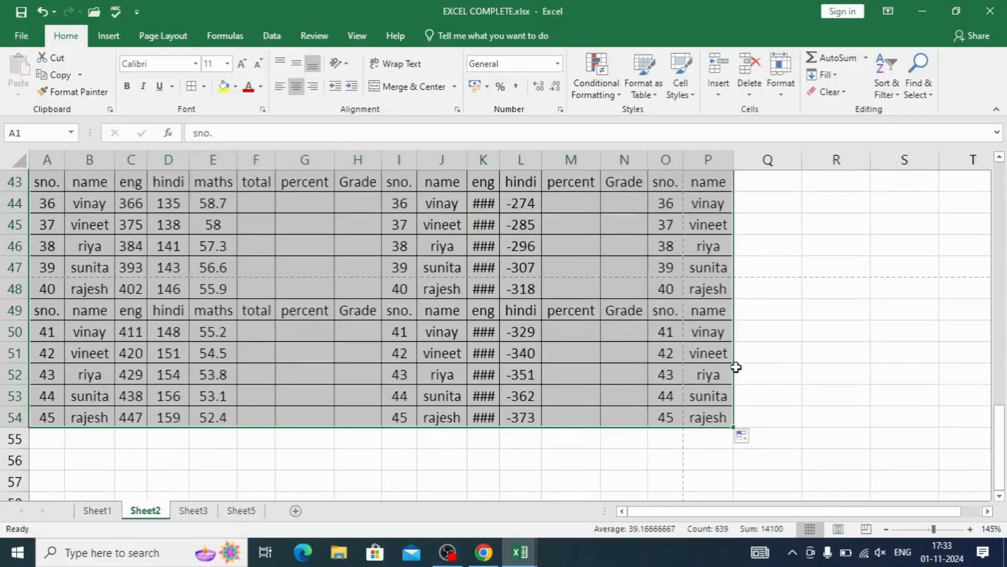
{"action": "left_click", "coordinate": [798, 390]}
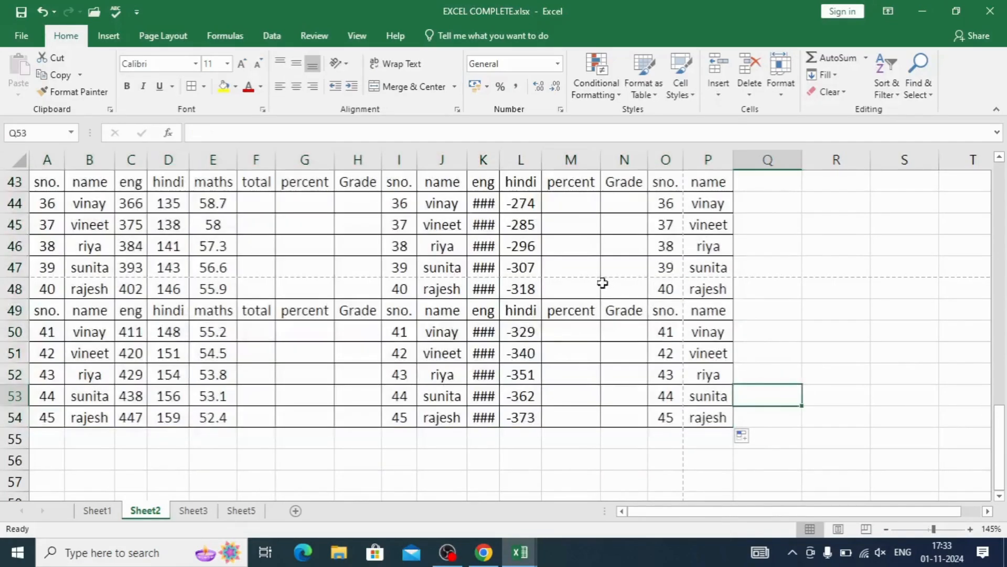
{"action": "left_click_drag", "start_coordinate": [46, 289], "coordinate": [719, 426]}
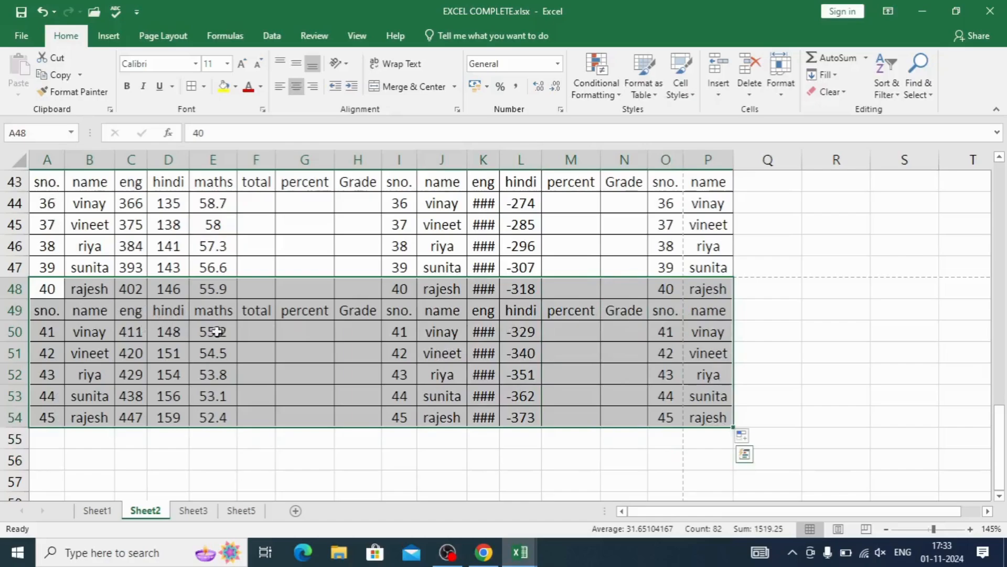
{"action": "left_click", "coordinate": [786, 418]}
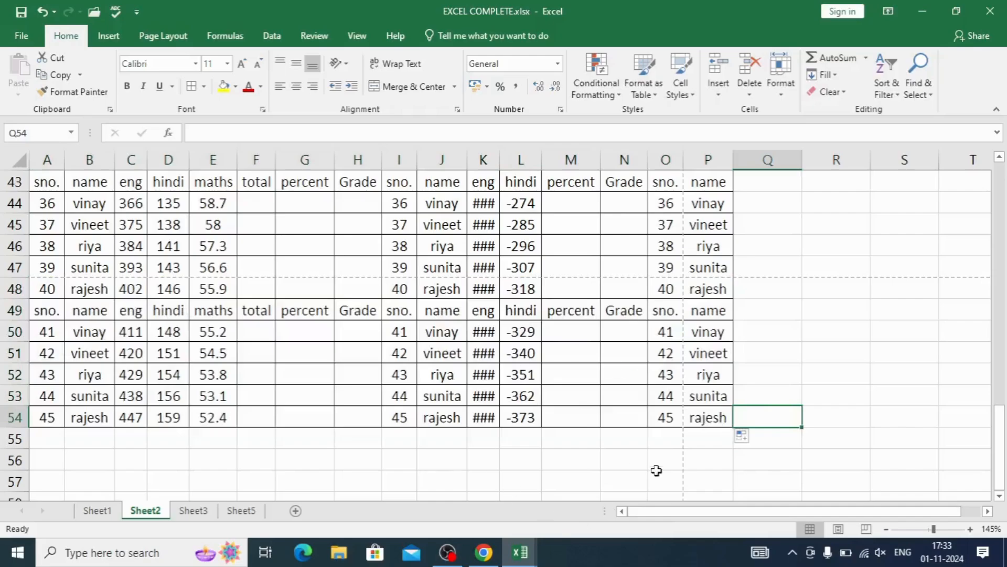
- Set the height of rows 1 to 54 to 12
{"action": "left_click", "coordinate": [704, 420]}
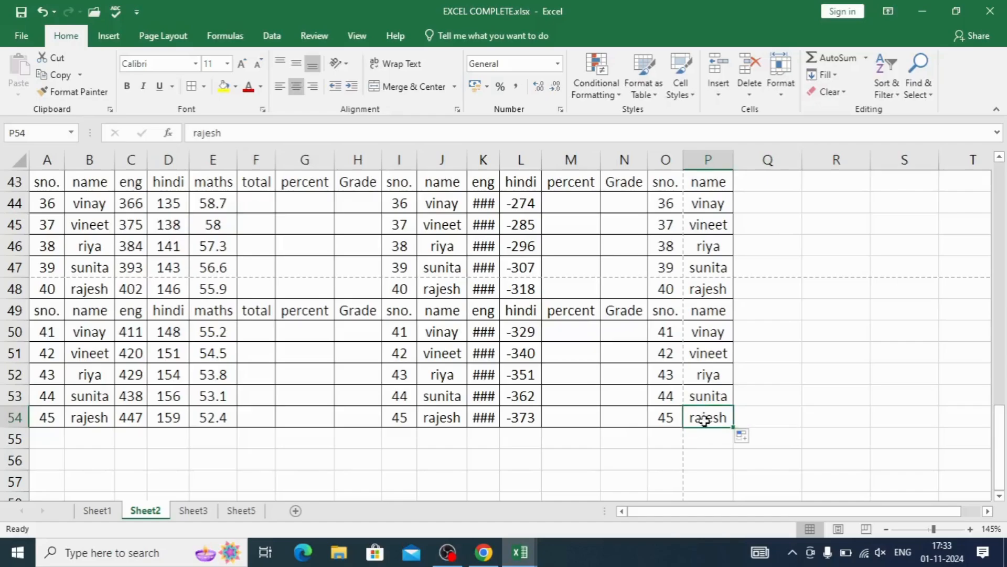
{"action": "key", "text": "ctrl+shift+Home"}
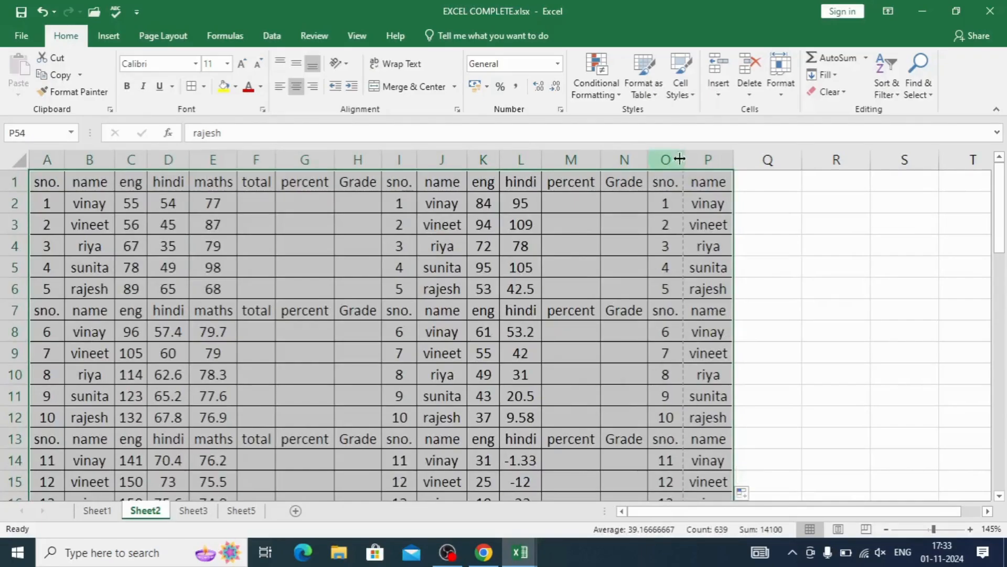
{"action": "left_click", "coordinate": [787, 94]}
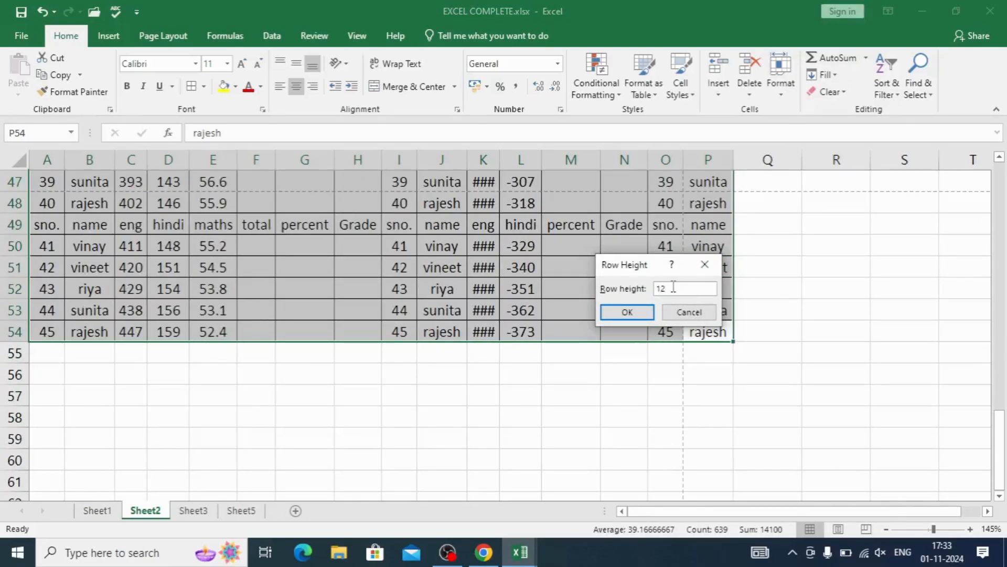
{"action": "key", "text": "Return"}
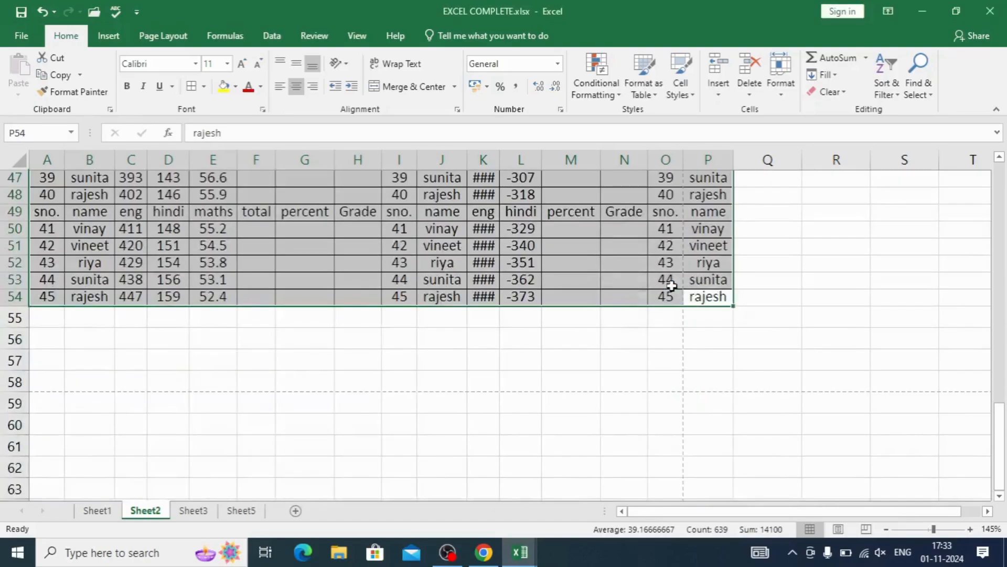
{"action": "left_click", "coordinate": [512, 426]}
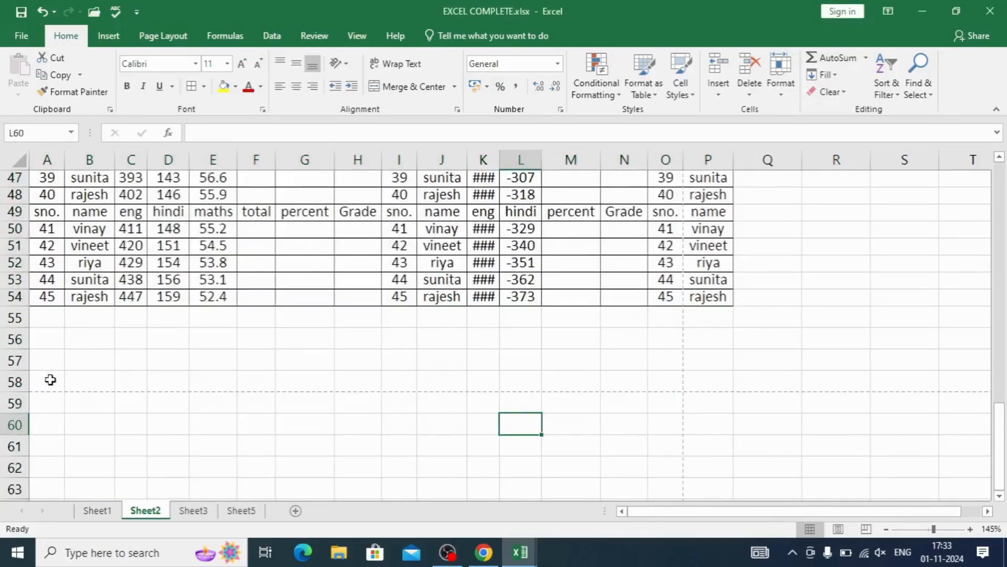
- Widen the eng column K so that its long negative values fit
{"action": "scroll", "coordinate": [53, 292], "scroll_direction": "up", "scroll_amount": 3}
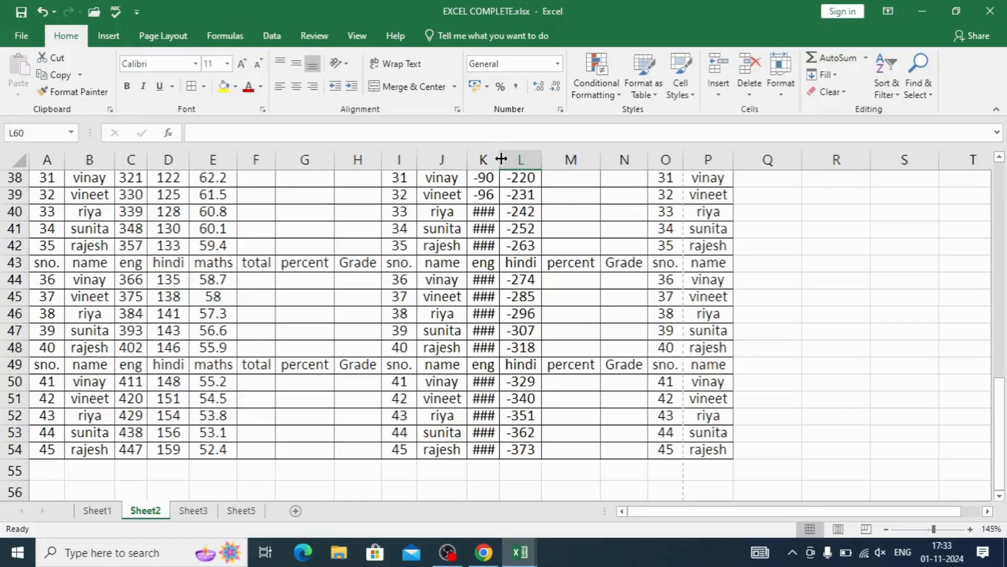
{"action": "left_click_drag", "start_coordinate": [501, 158], "coordinate": [540, 162]}
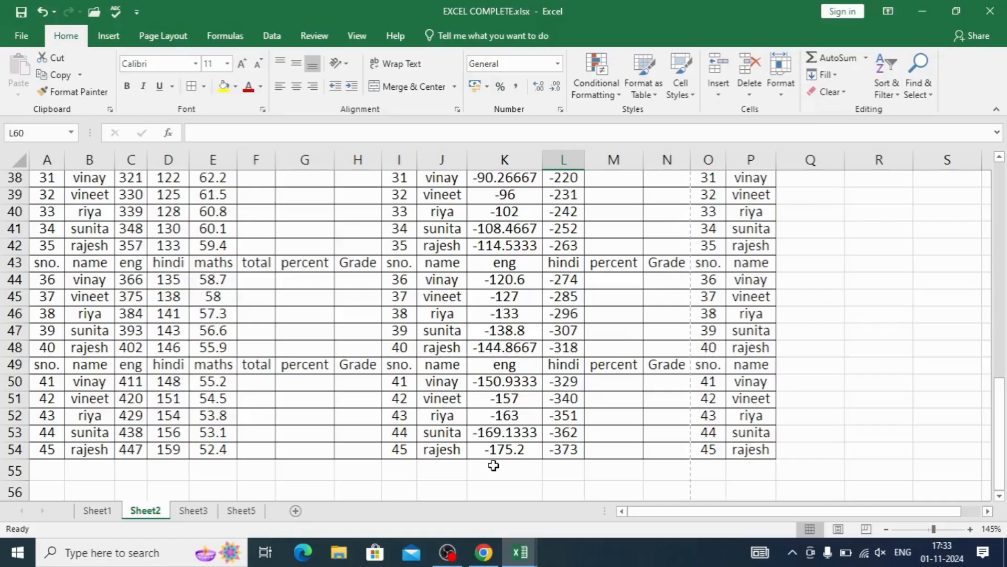
{"action": "scroll", "coordinate": [493, 465], "scroll_direction": "down", "scroll_amount": 3}
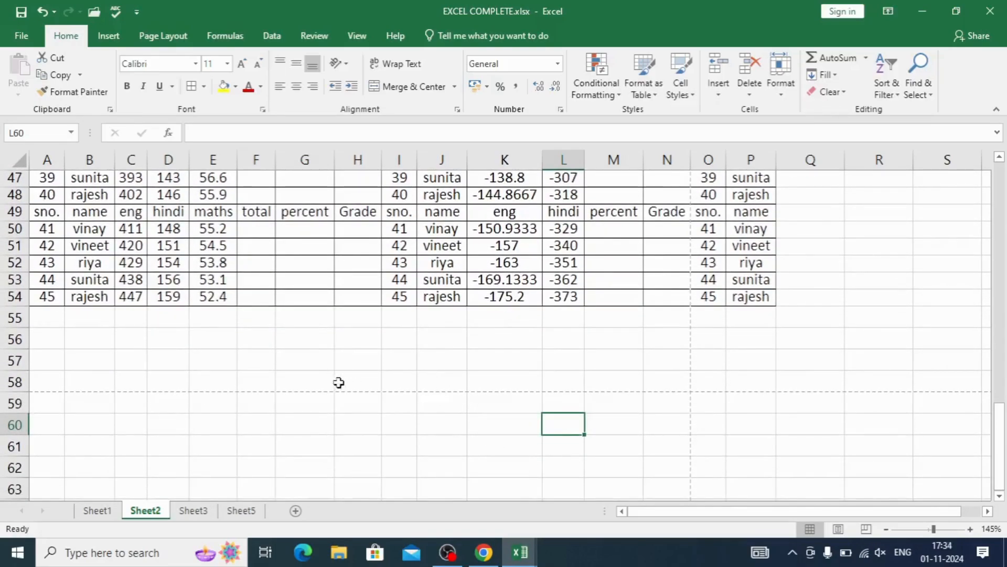
- AutoFit the row heights of the filled table A1:P54
{"action": "left_click", "coordinate": [764, 300]}
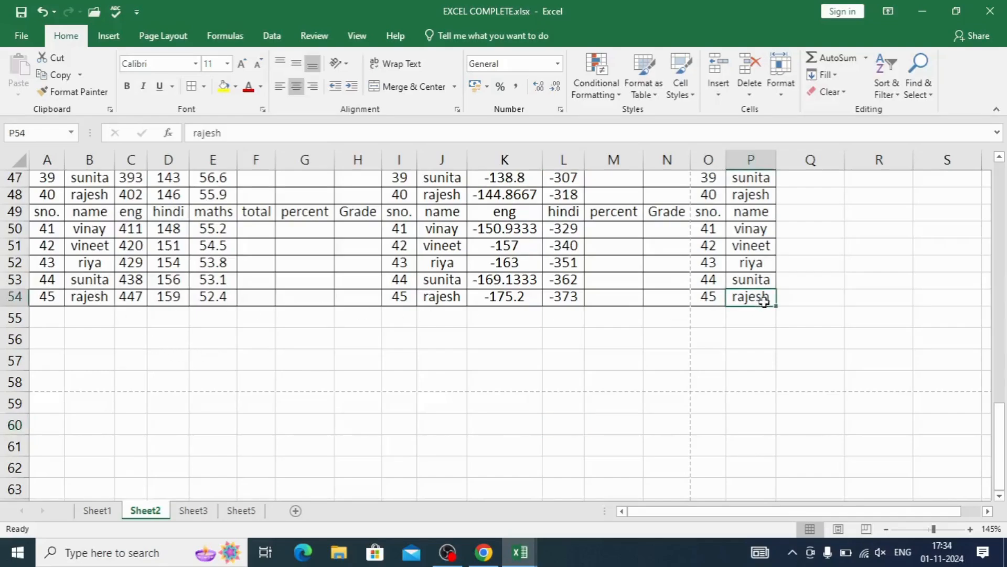
{"action": "key", "text": "Left"}
{"action": "key", "text": "shift+Home"}
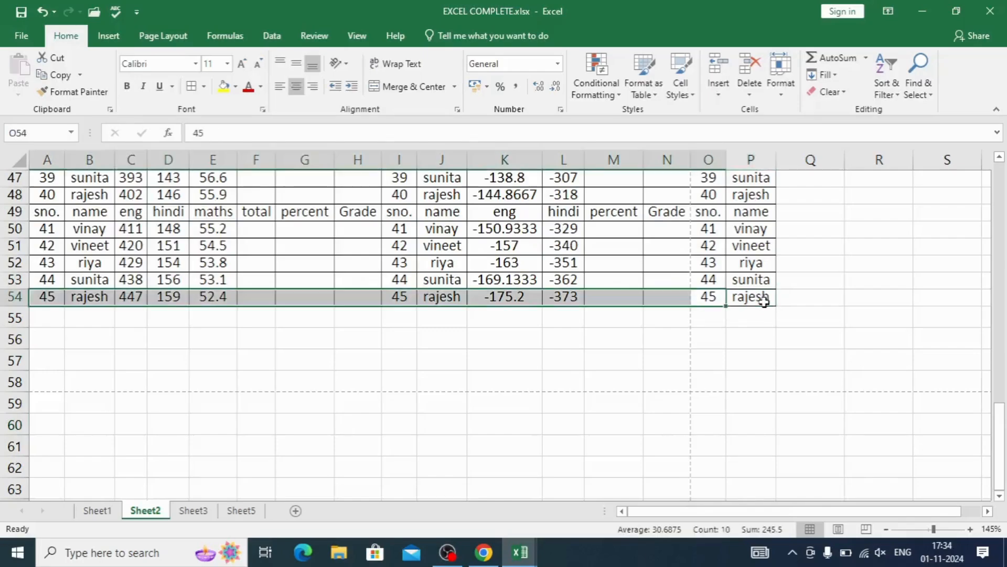
{"action": "left_click", "coordinate": [764, 300]}
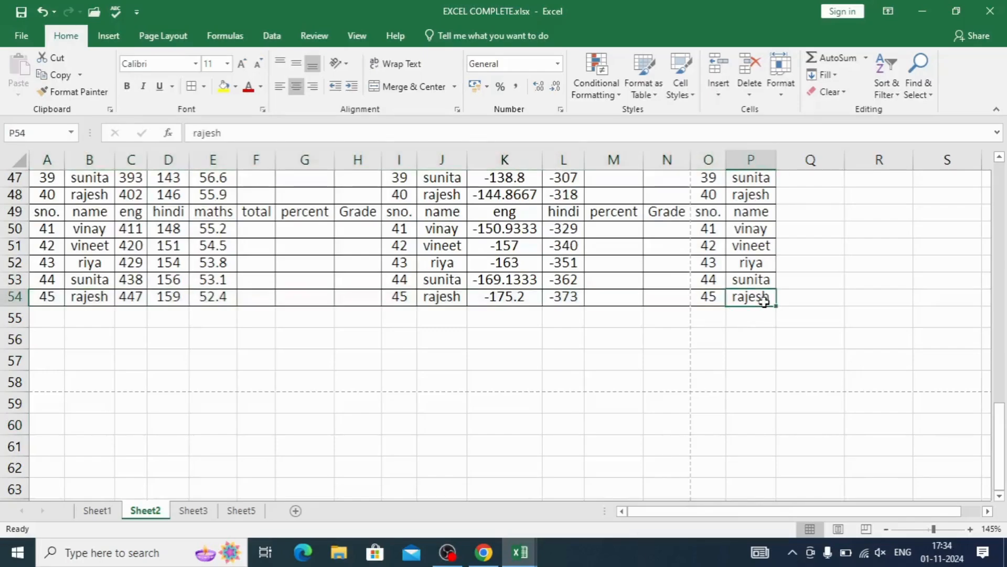
{"action": "key", "text": "ctrl+shift+Home"}
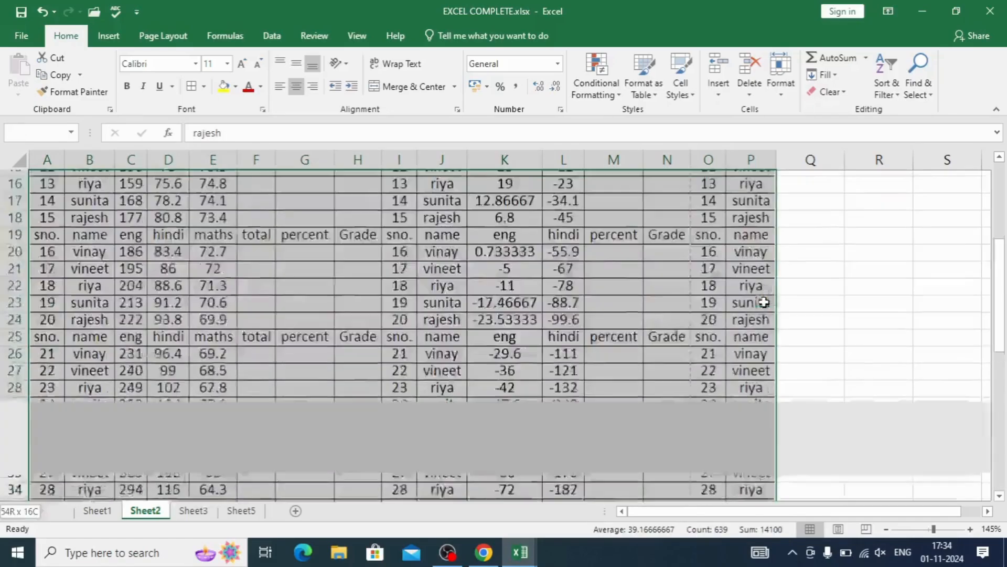
{"action": "left_click", "coordinate": [781, 84]}
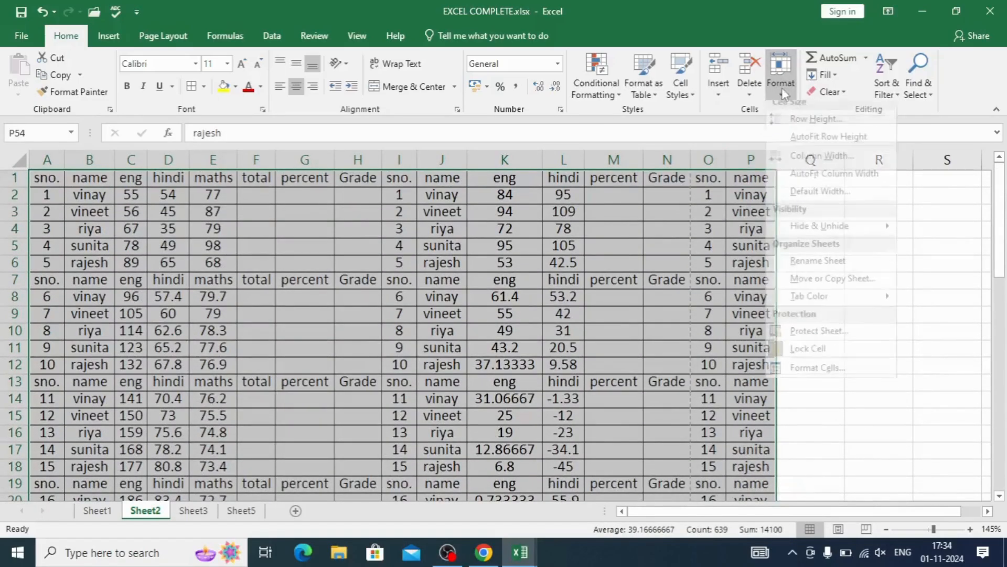
{"action": "left_click", "coordinate": [787, 145]}
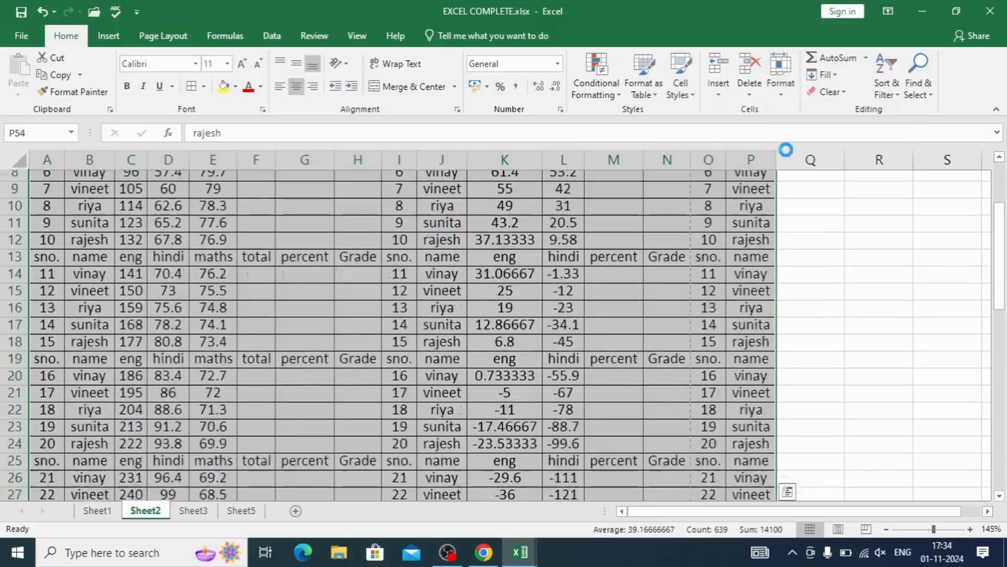
{"action": "left_click", "coordinate": [456, 462]}
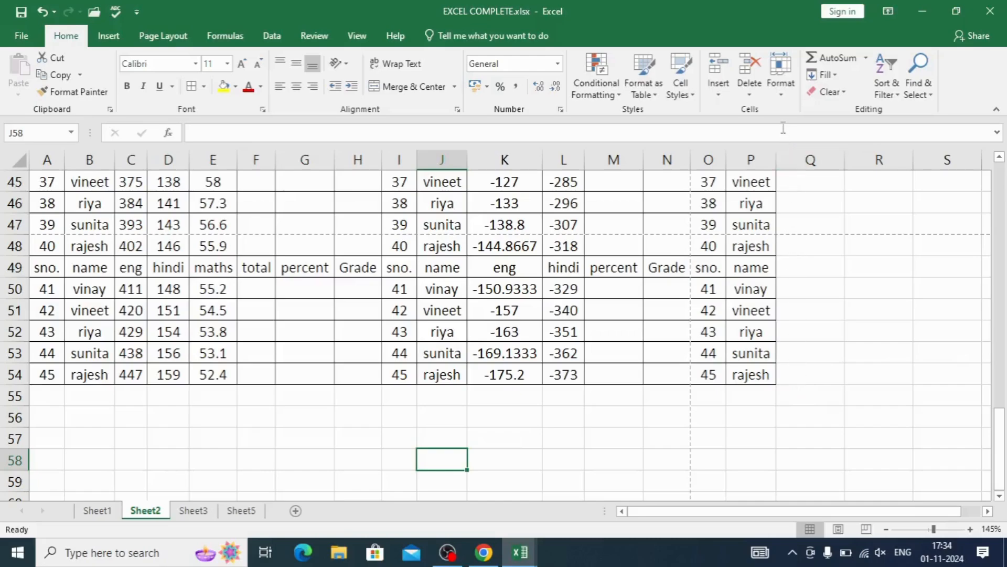
{"action": "left_click", "coordinate": [782, 89]}
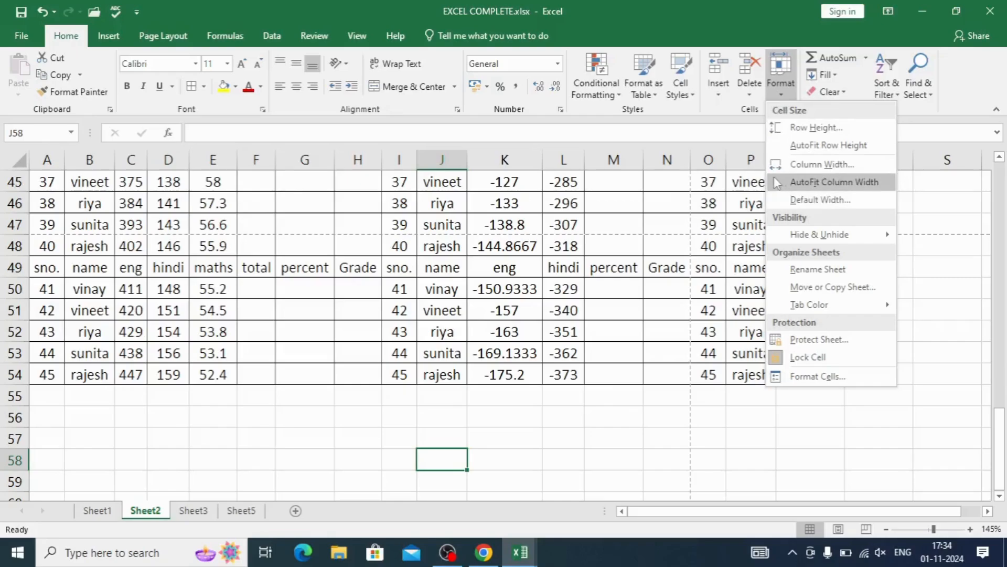
{"action": "left_click", "coordinate": [907, 209]}
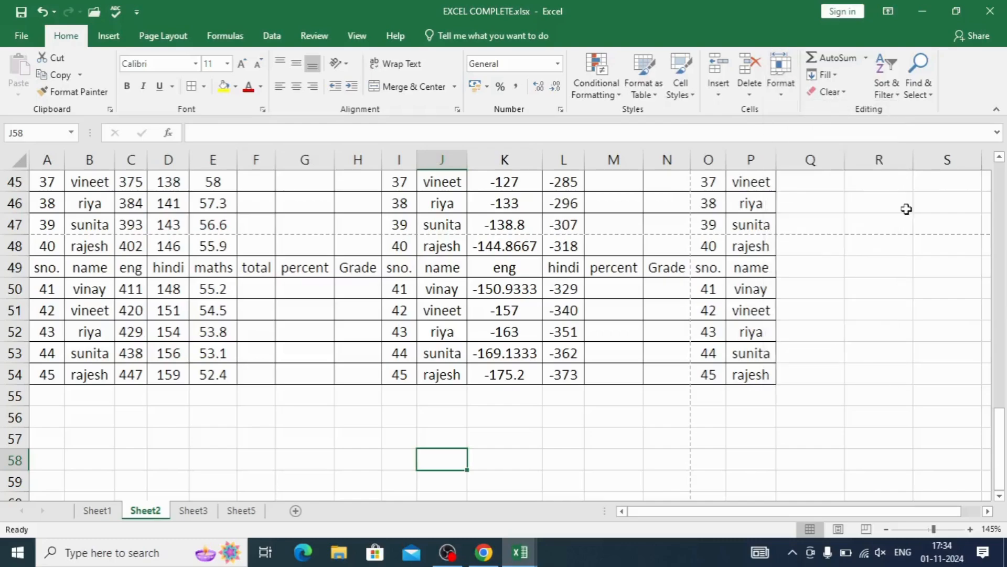
{"action": "left_click", "coordinate": [168, 41]}
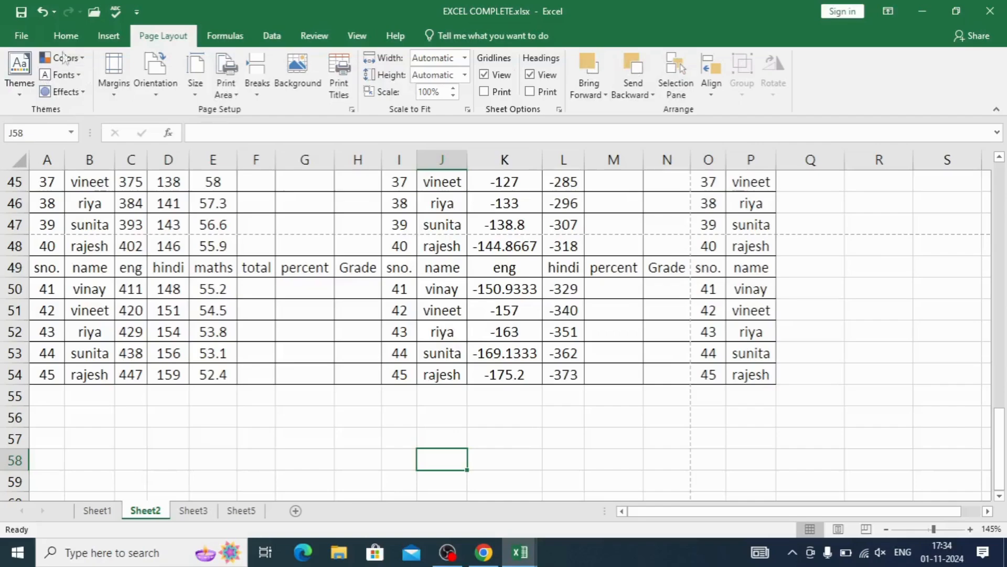
{"action": "left_click", "coordinate": [62, 36]}
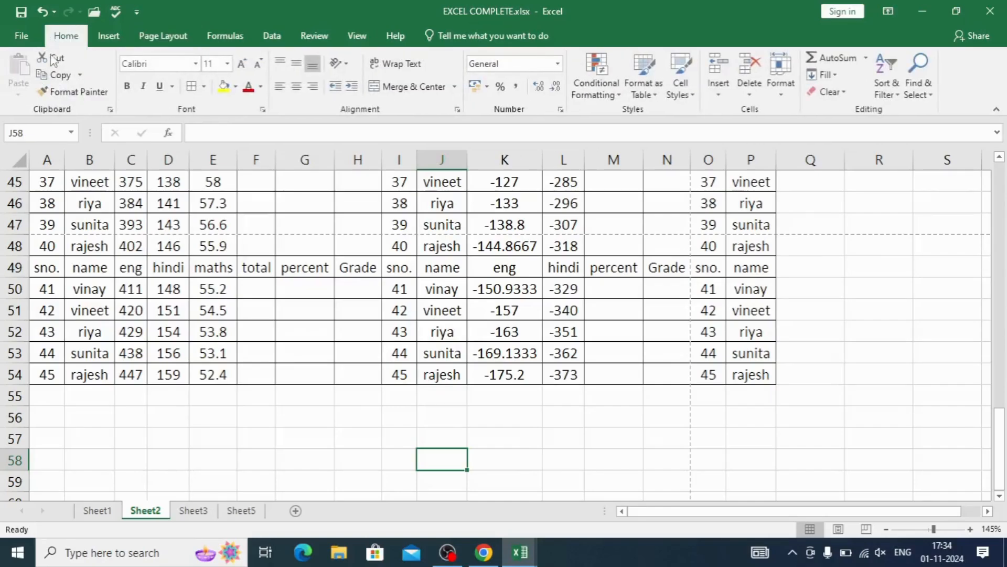